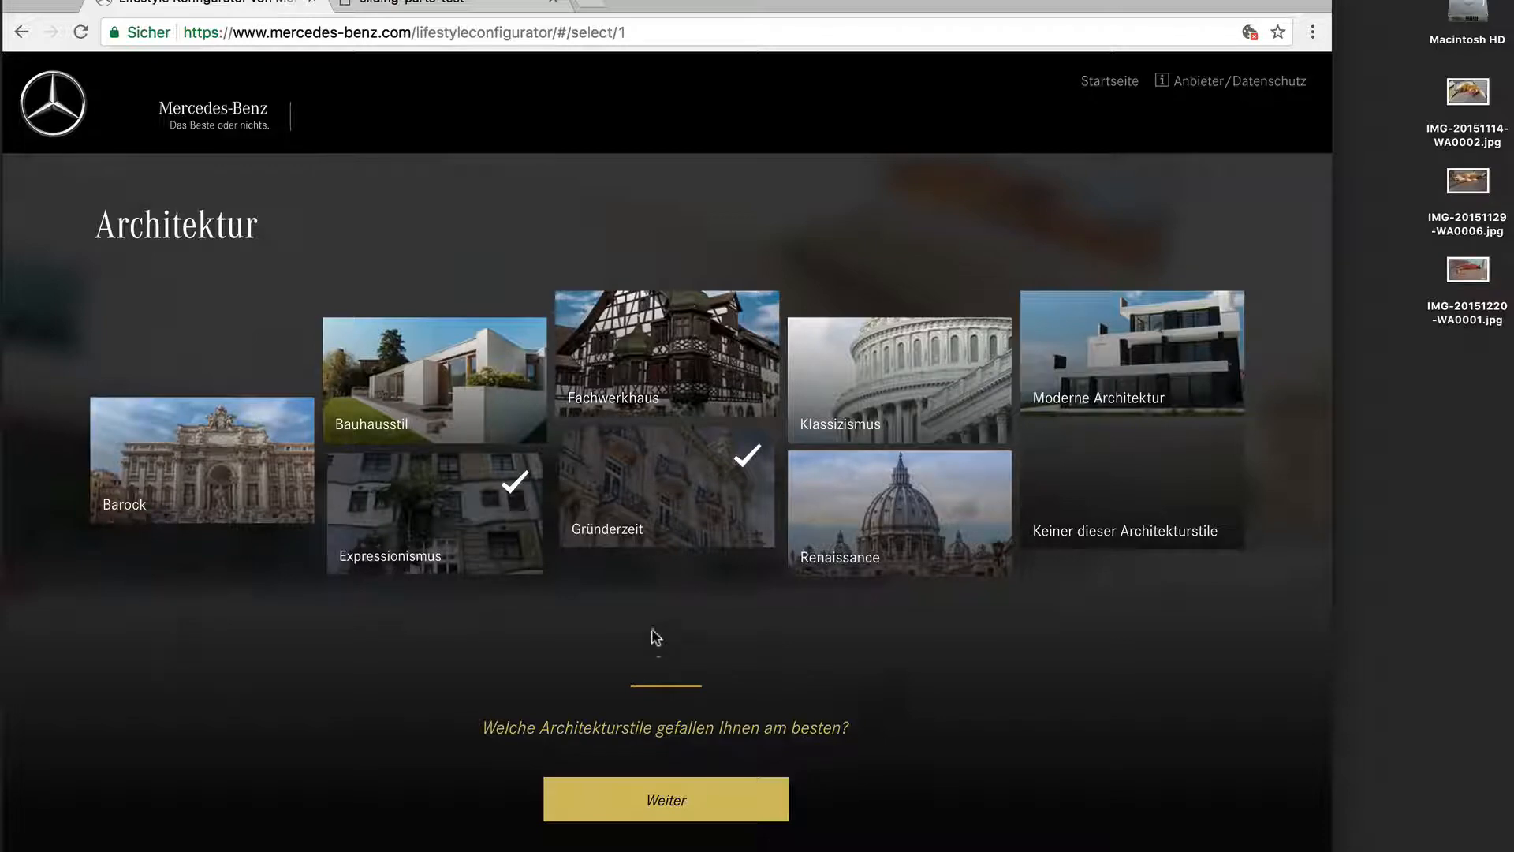
Replace Gründerzeit with Moderne Architektur in the architecture style choices and continue to the next question
click(753, 454)
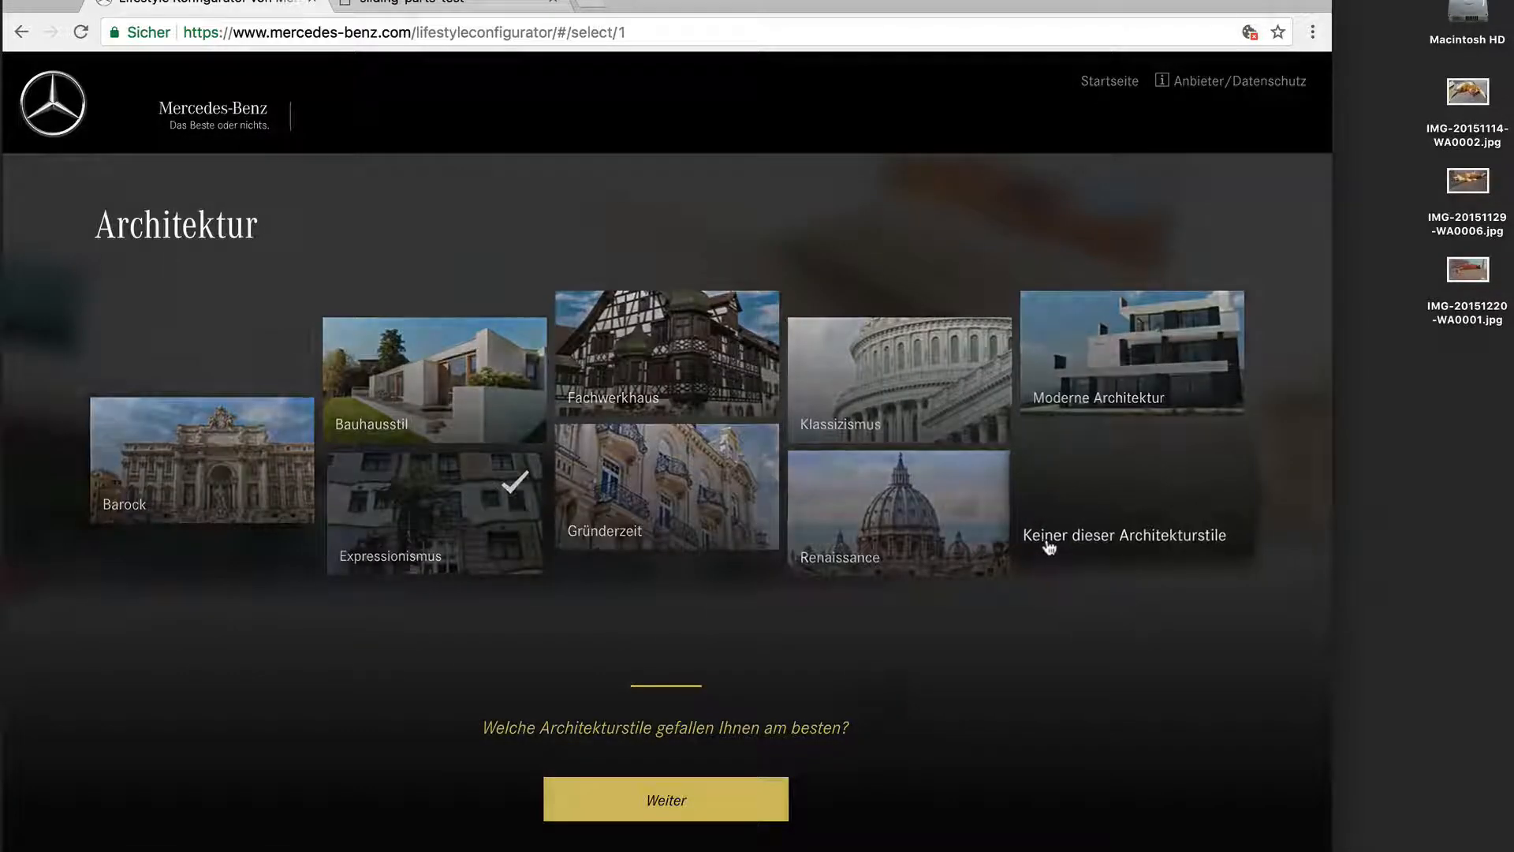
click(1109, 386)
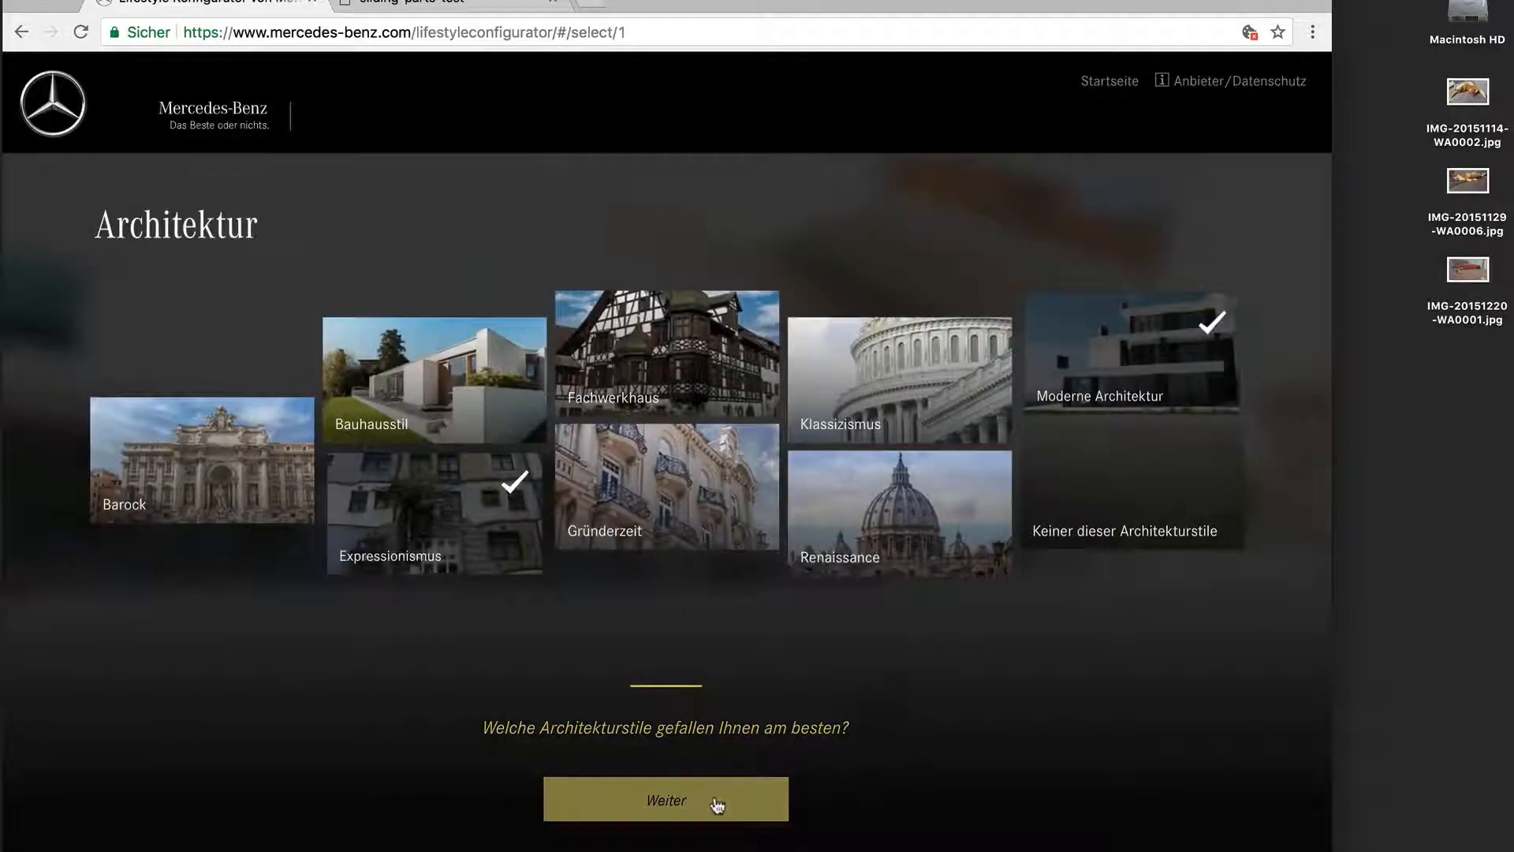
click(704, 801)
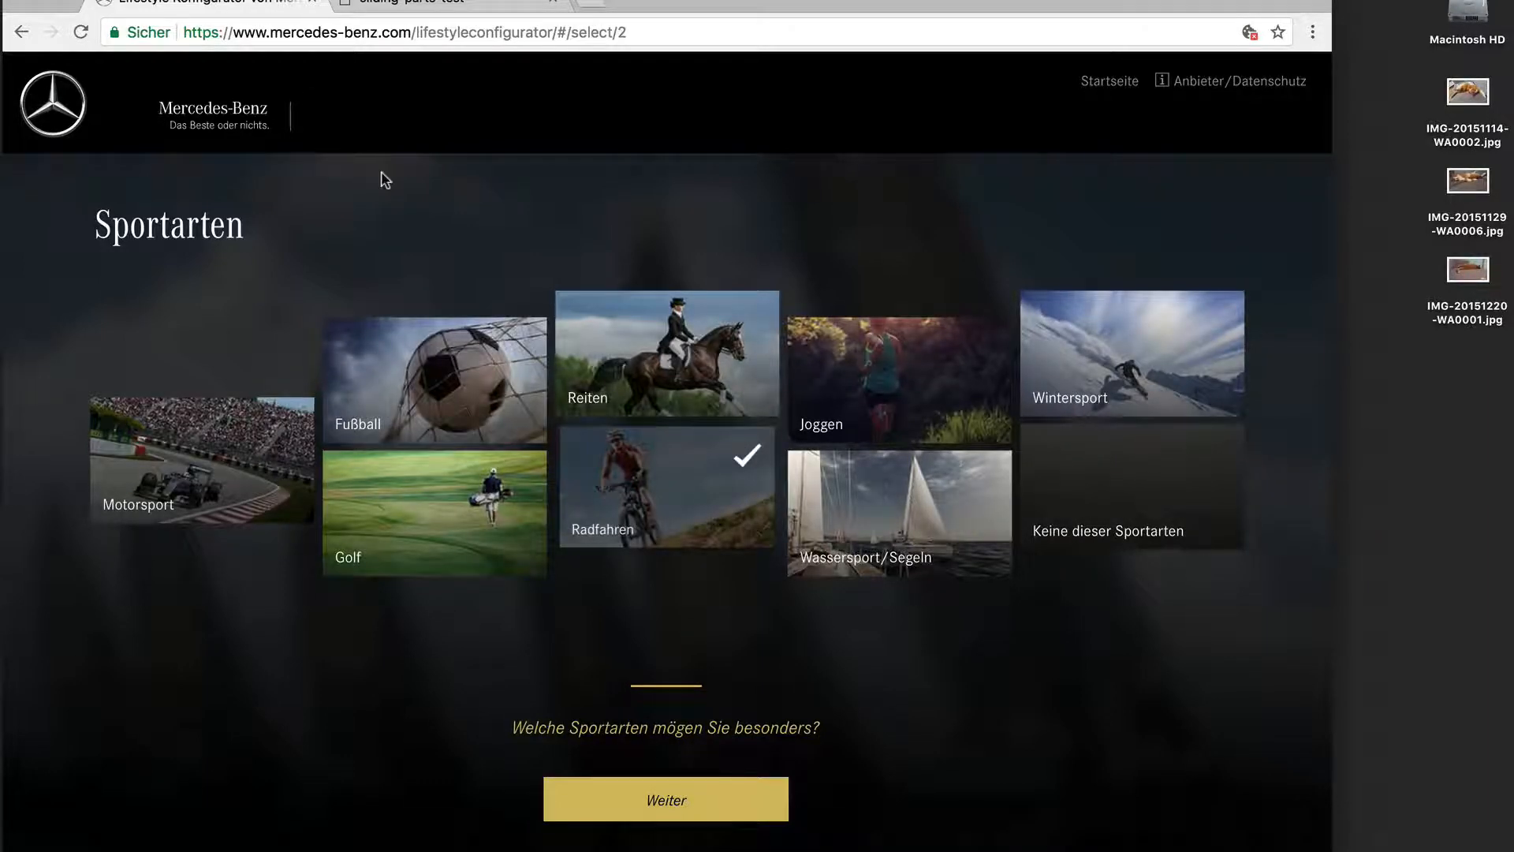
View the sliding-parts-test prototype, then switch to Photoshop and look through the three open cat photos
click(487, 7)
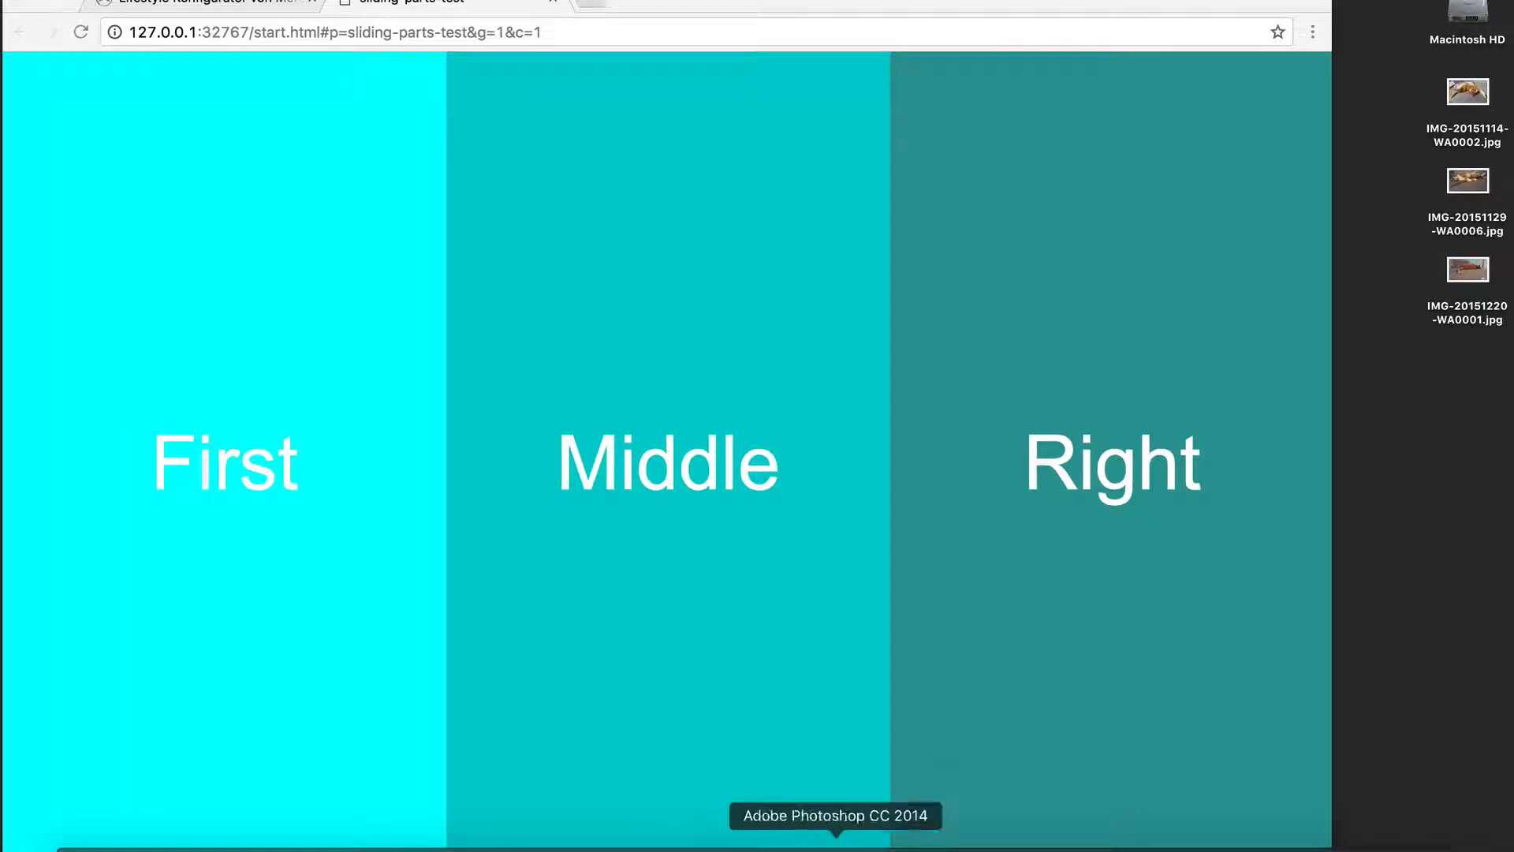
click(836, 847)
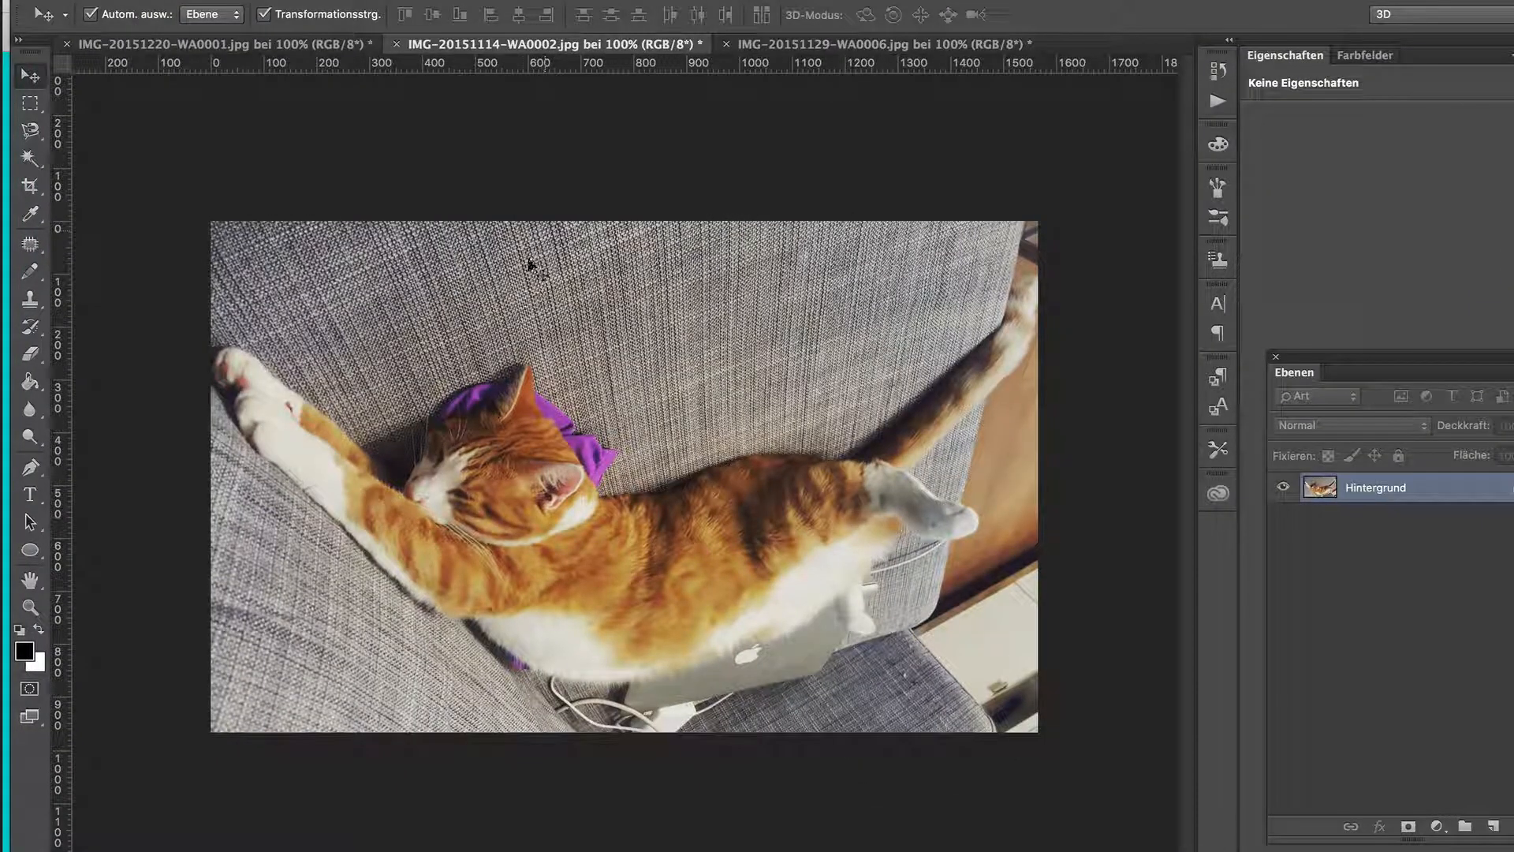
click(796, 44)
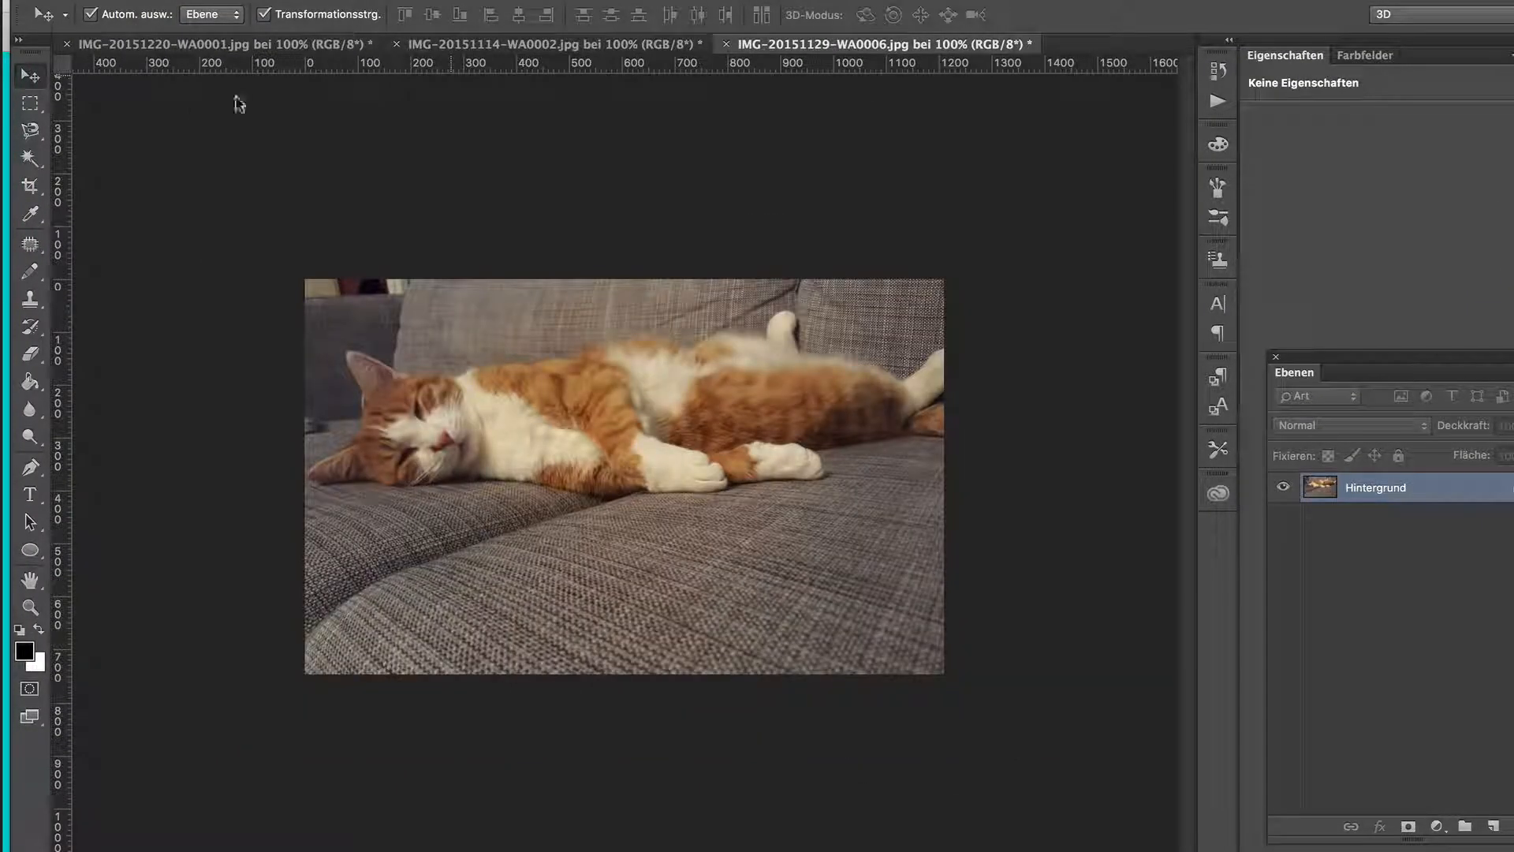
click(224, 48)
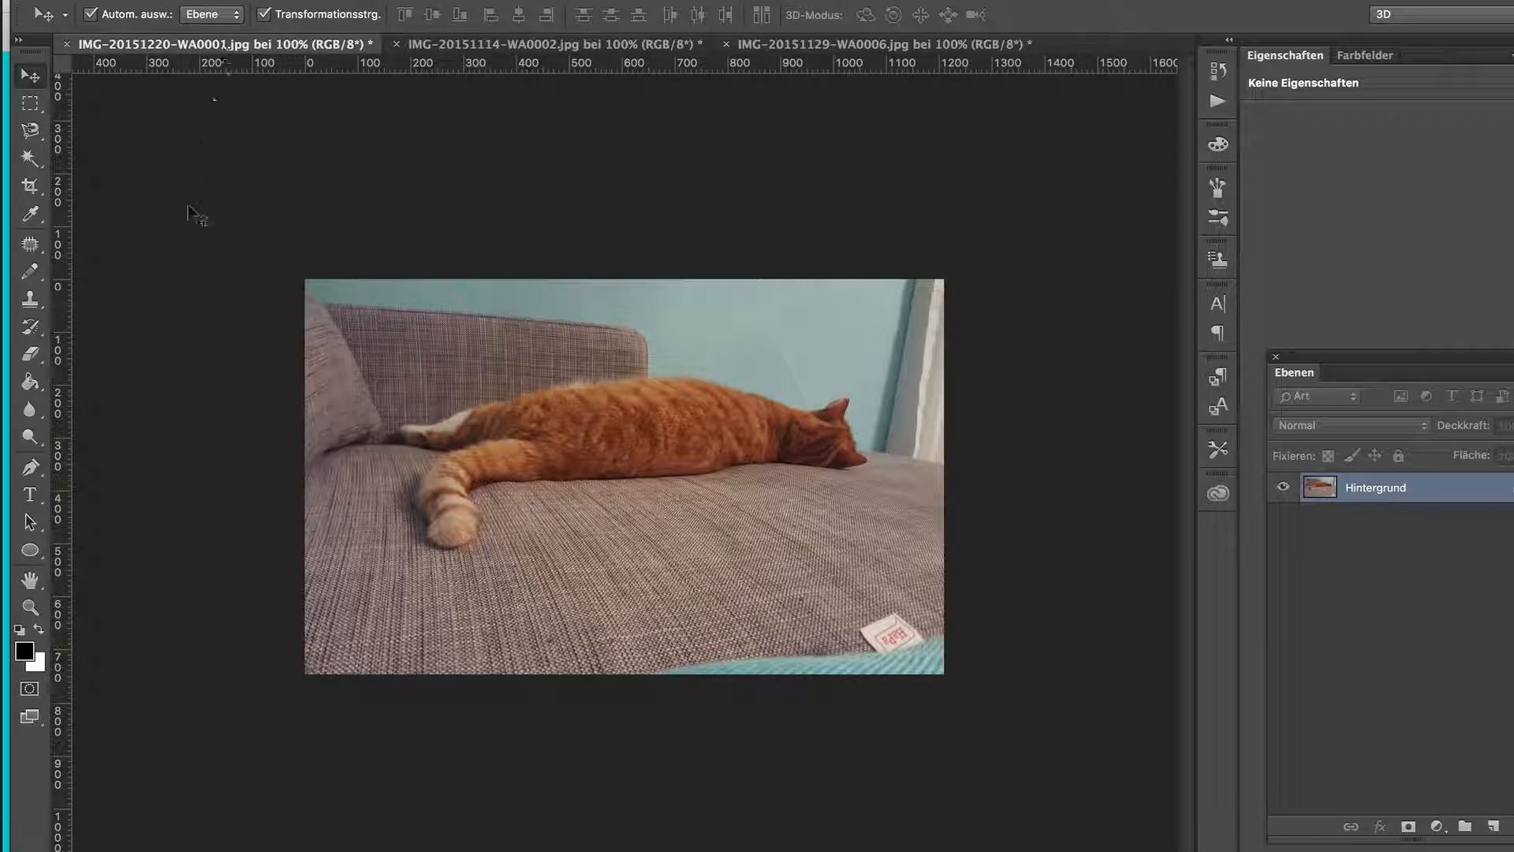
click(505, 48)
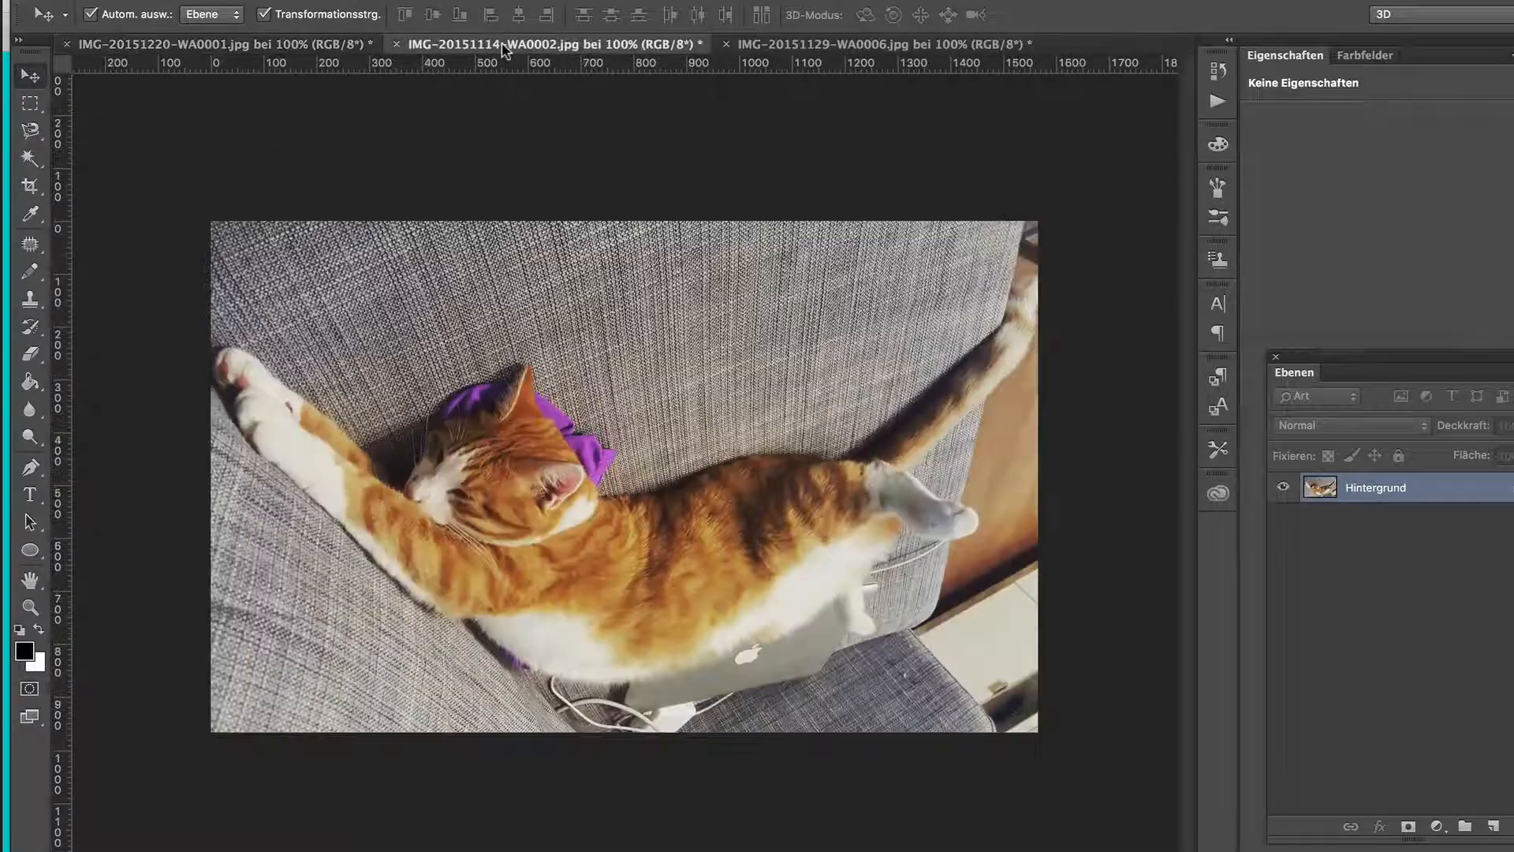
click(812, 45)
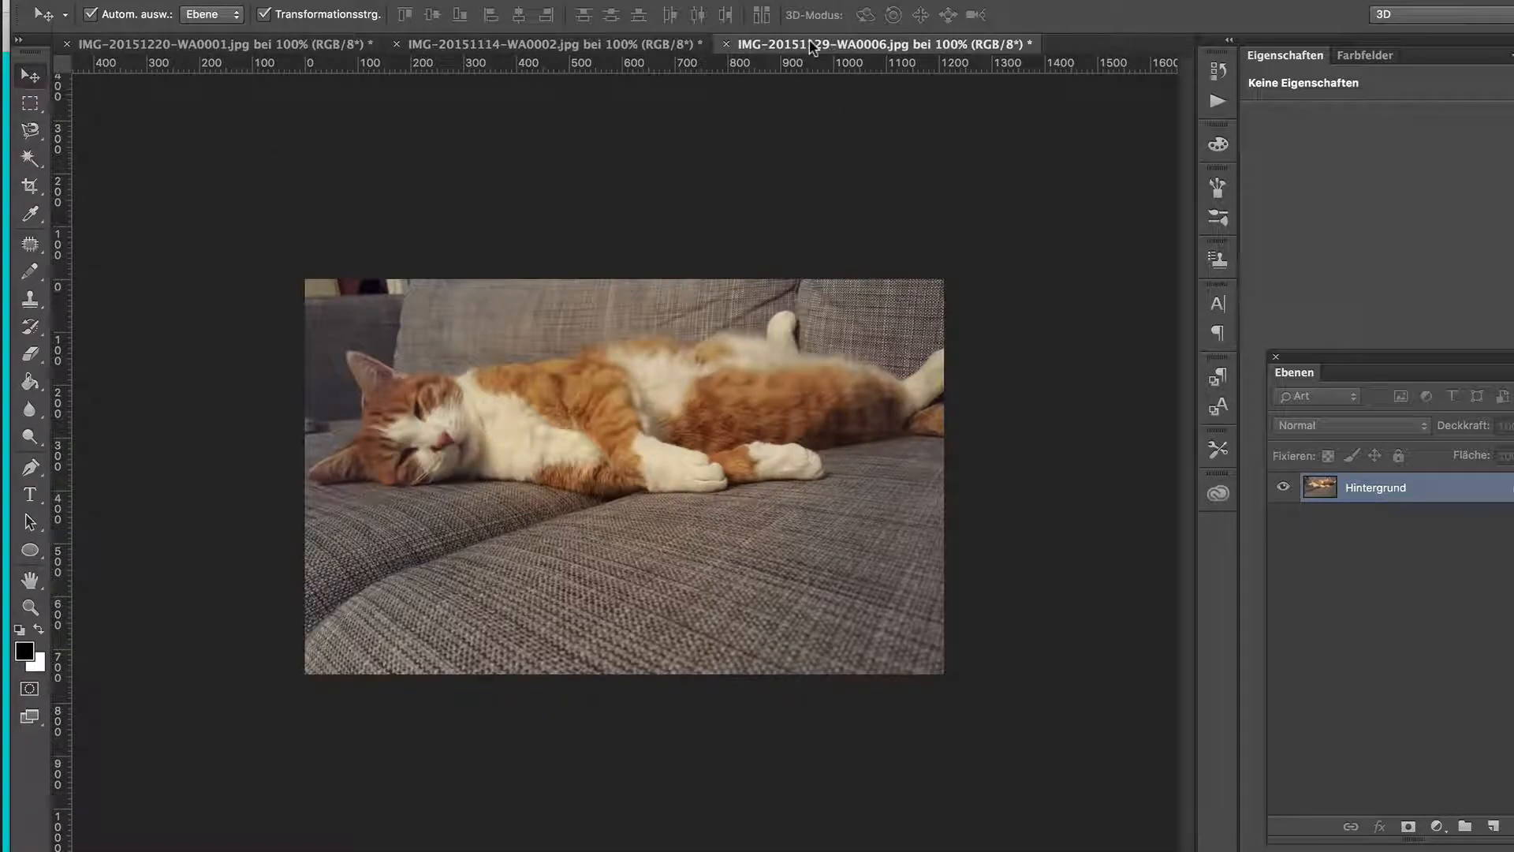
click(457, 46)
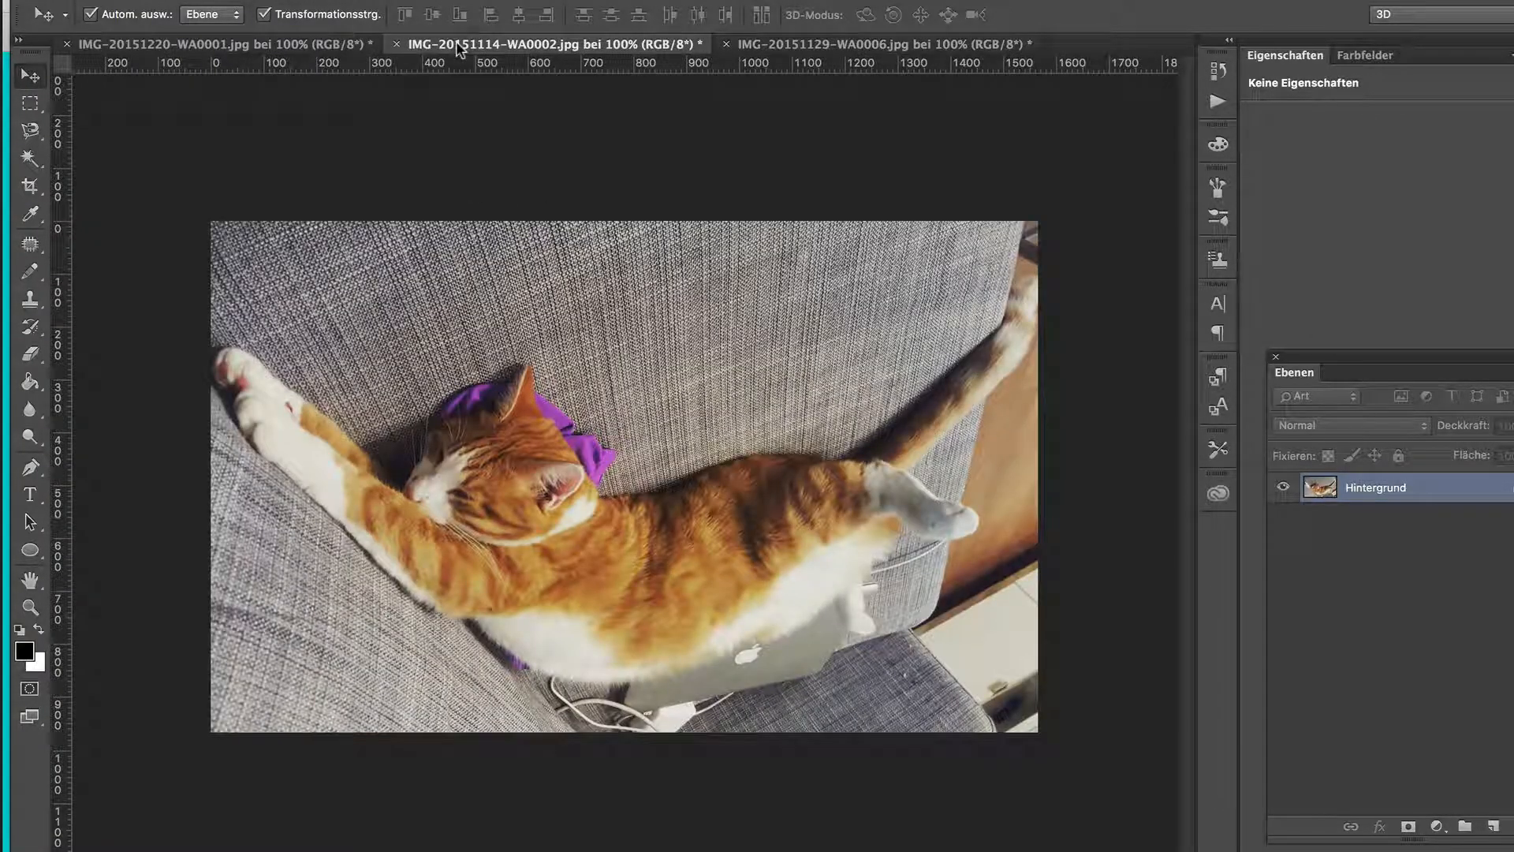
Export IMG-20151220-WA0001.jpg for web as a JPEG 1260 px wide, saved to the desktop as middle.jpg
click(268, 45)
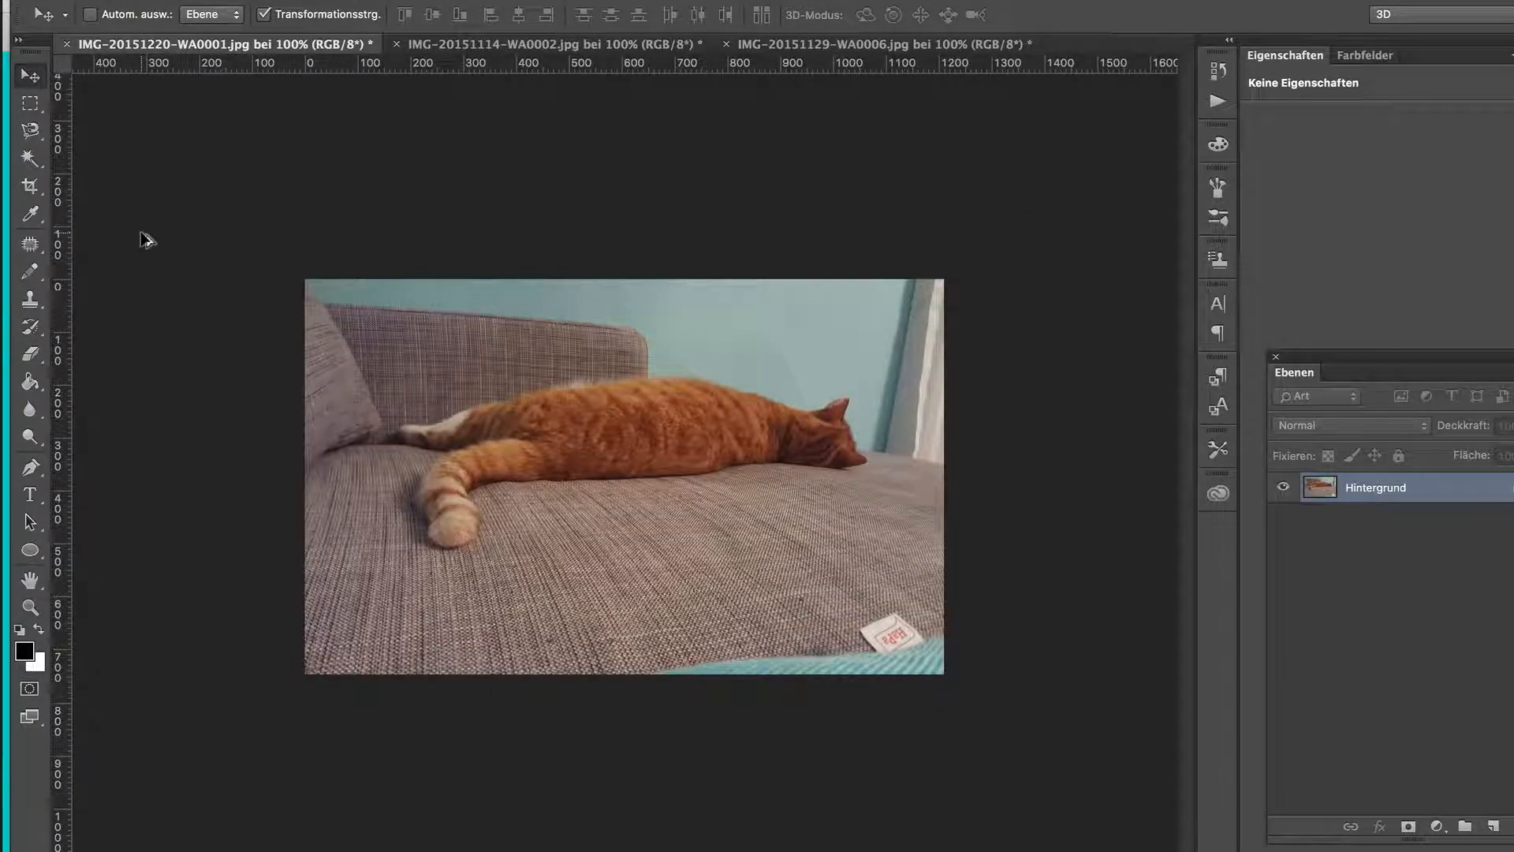
key(super+alt+shift+s)
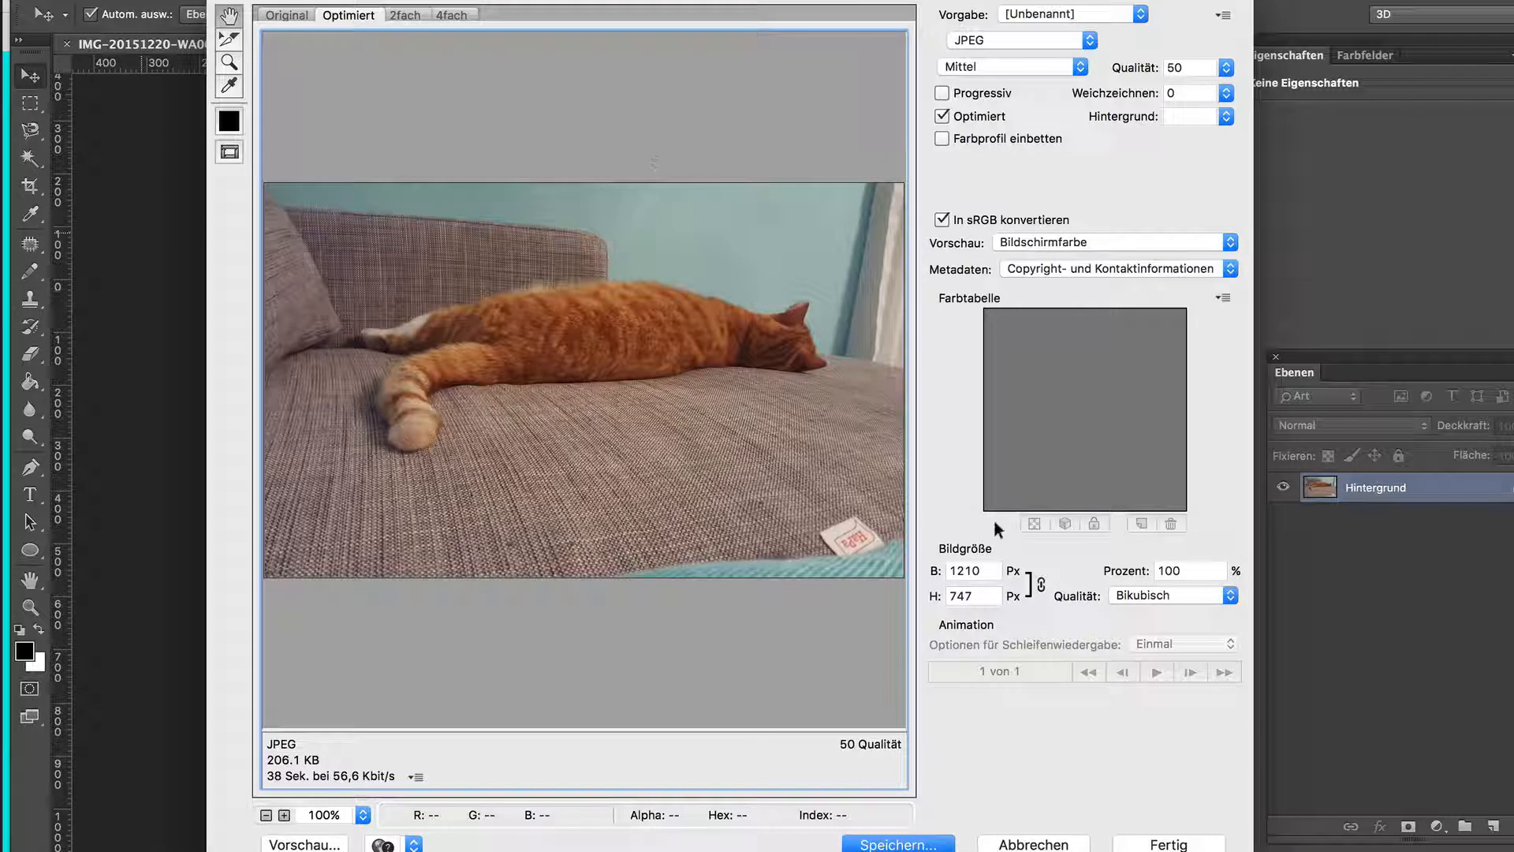
click(990, 570)
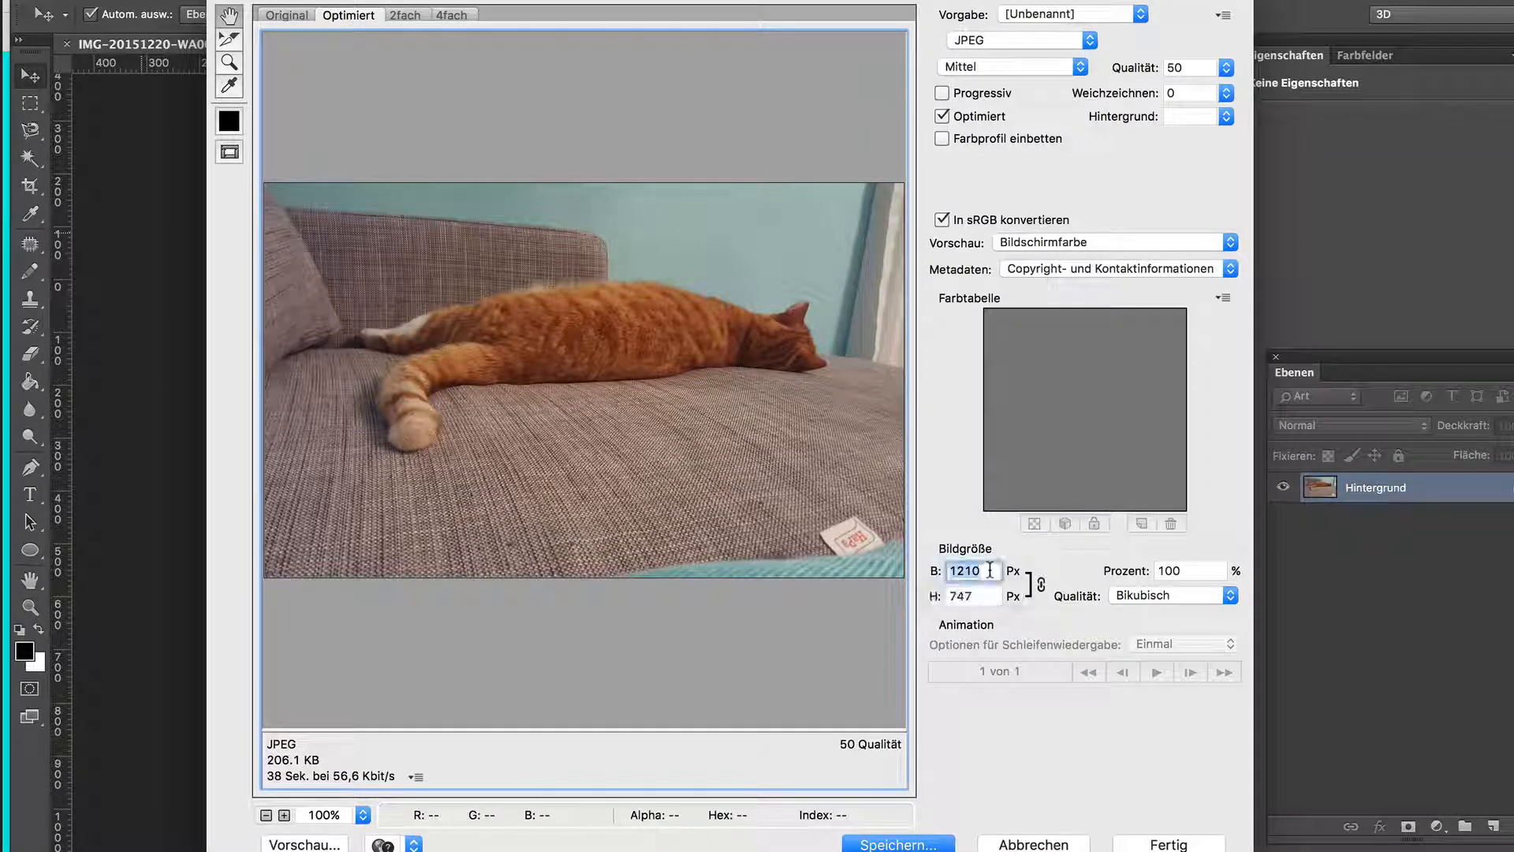
text(12)
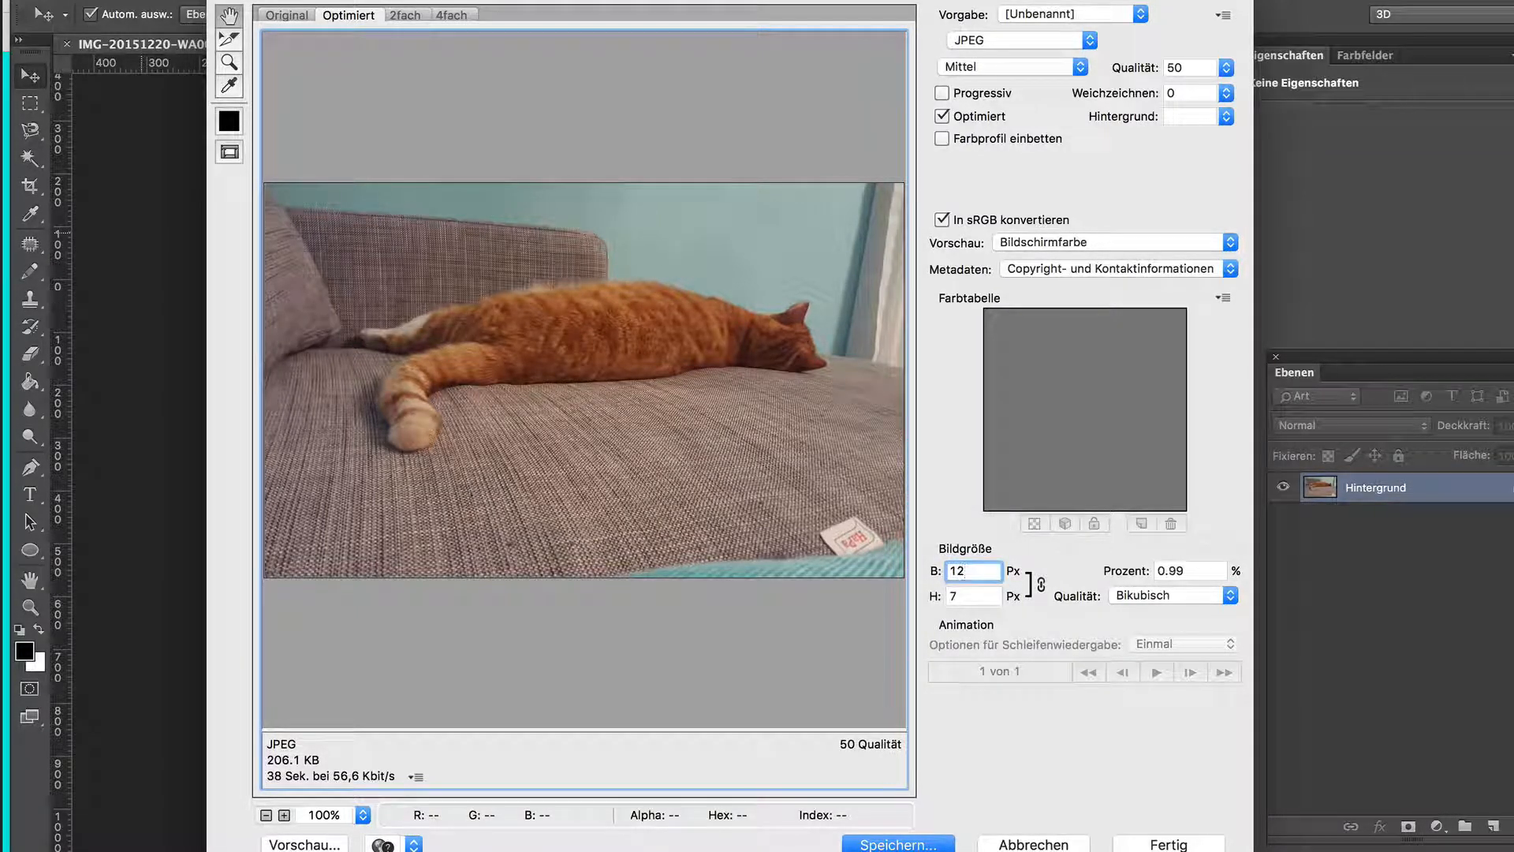
text(60)
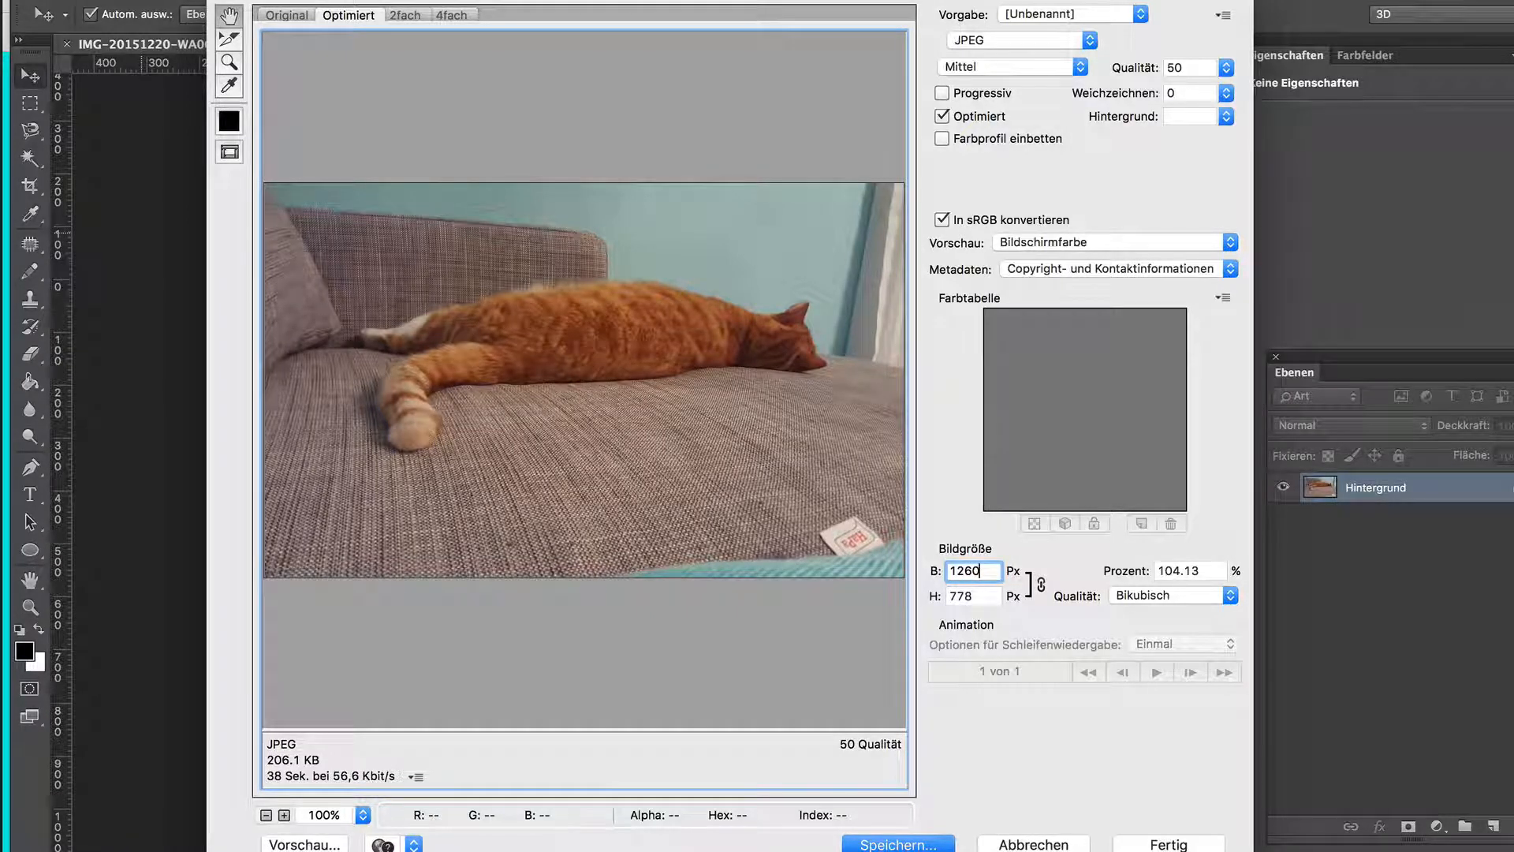
key(Return)
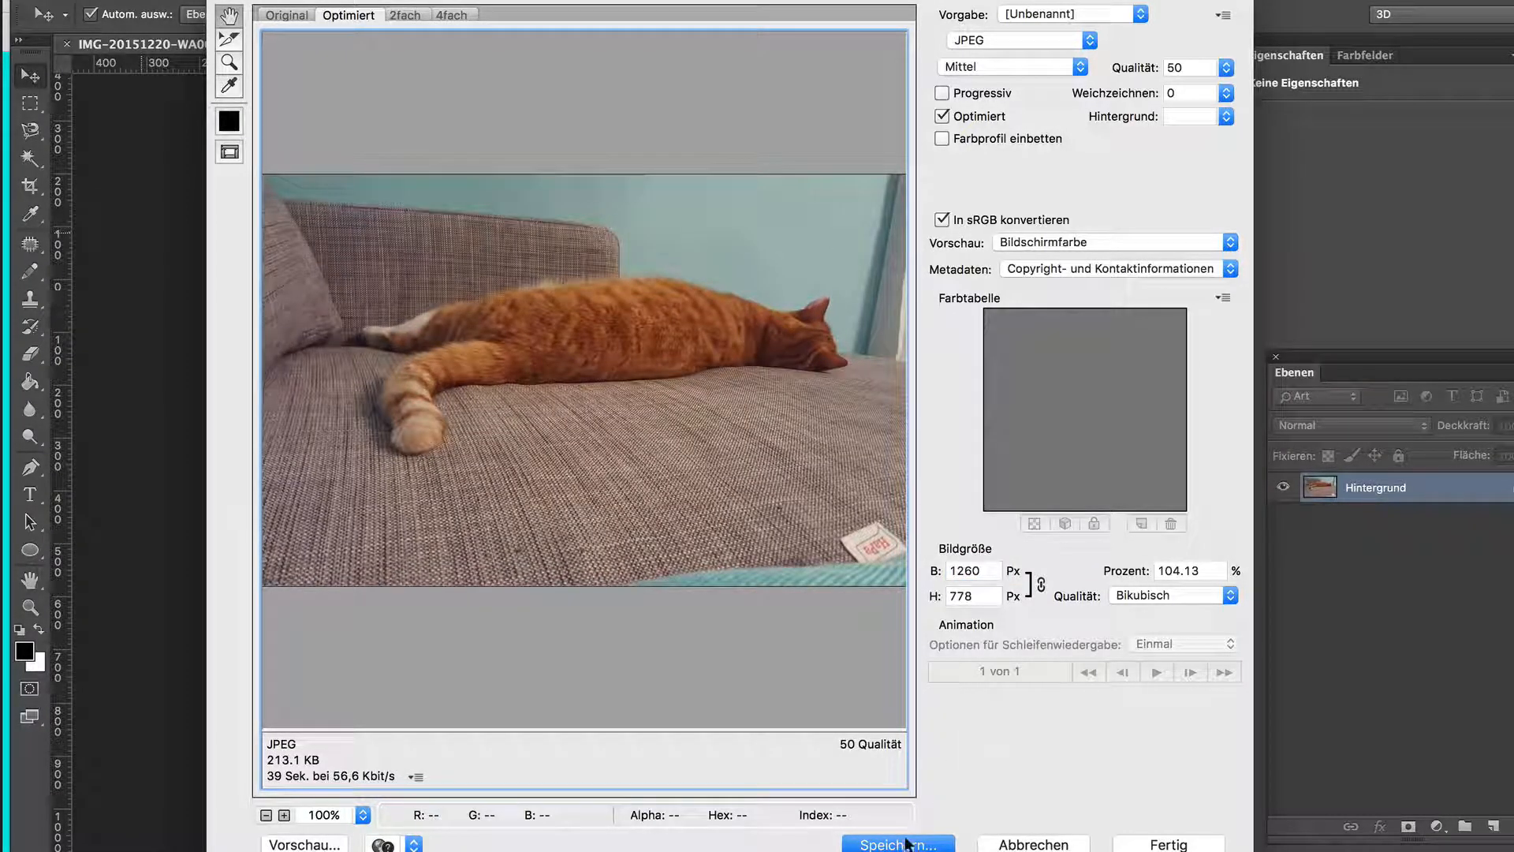
click(907, 844)
text(middle)
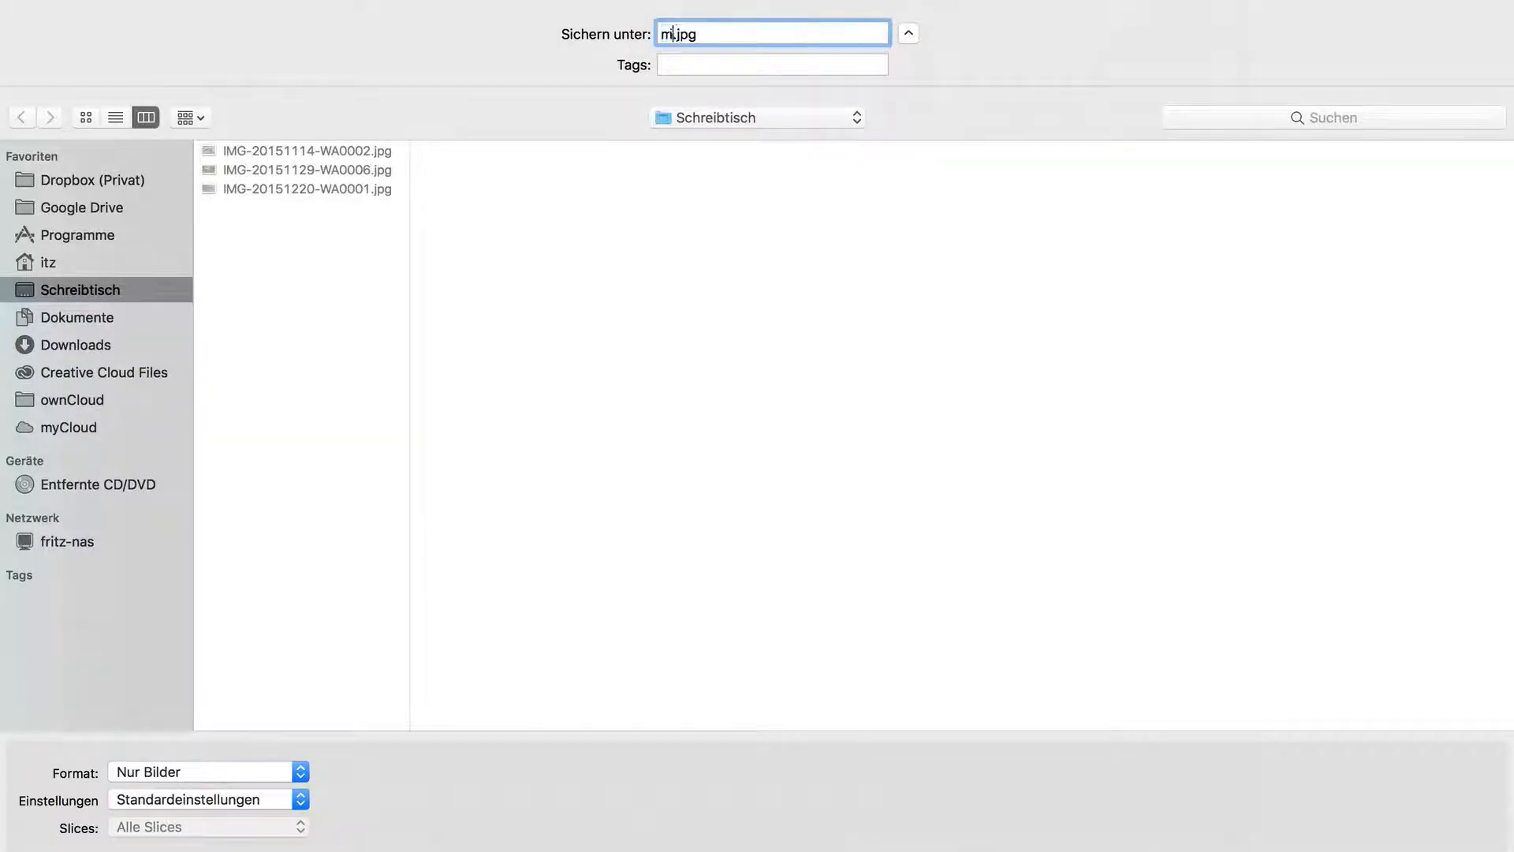
key(Return)
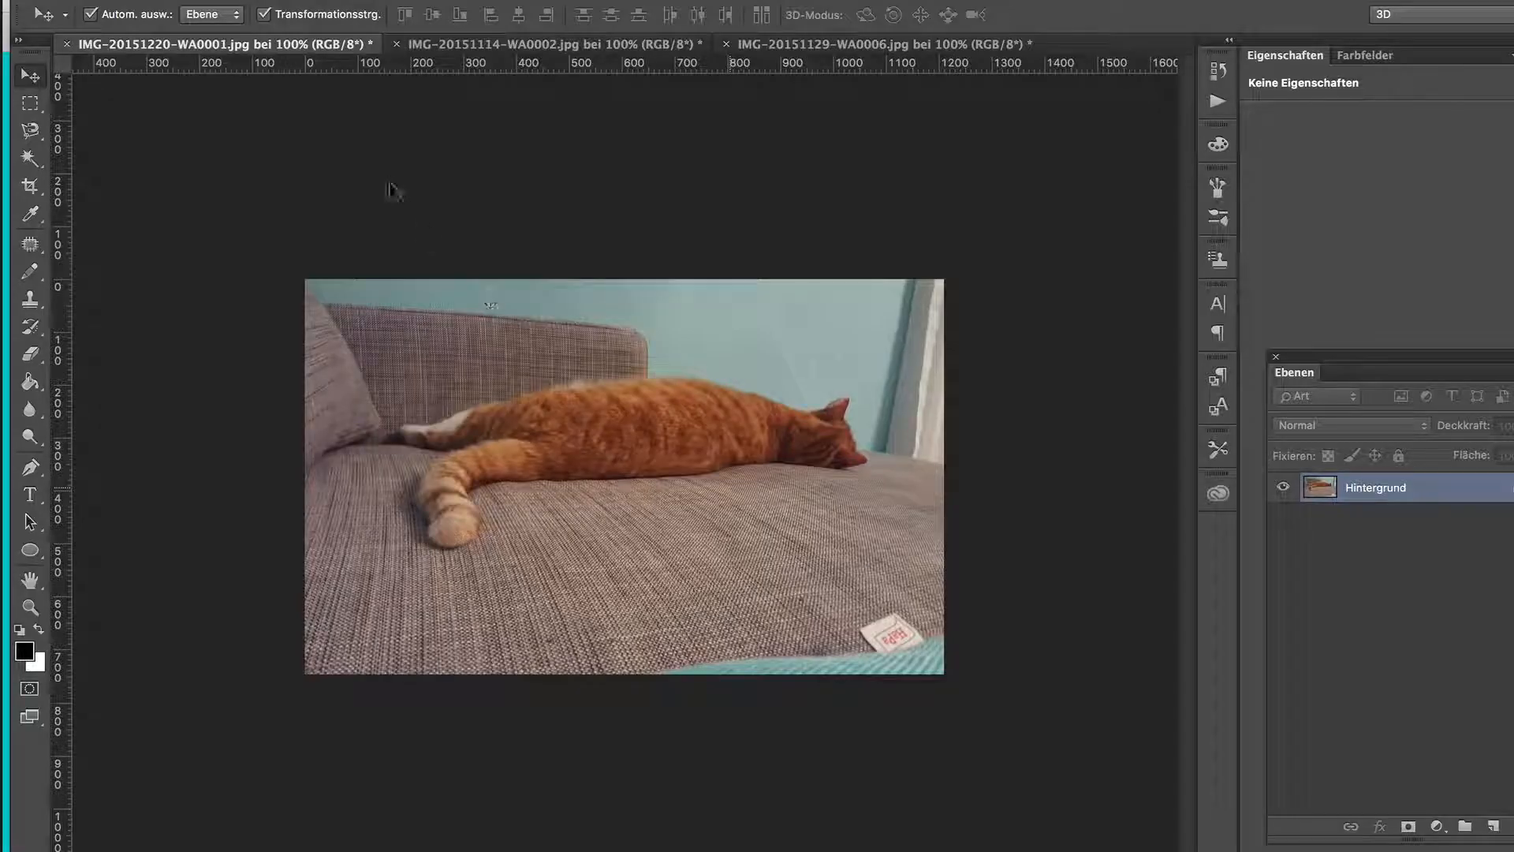
Export IMG-20151114-WA0002.jpg for web as a JPEG 1260 px wide, saved to the desktop as right.jpg
click(497, 46)
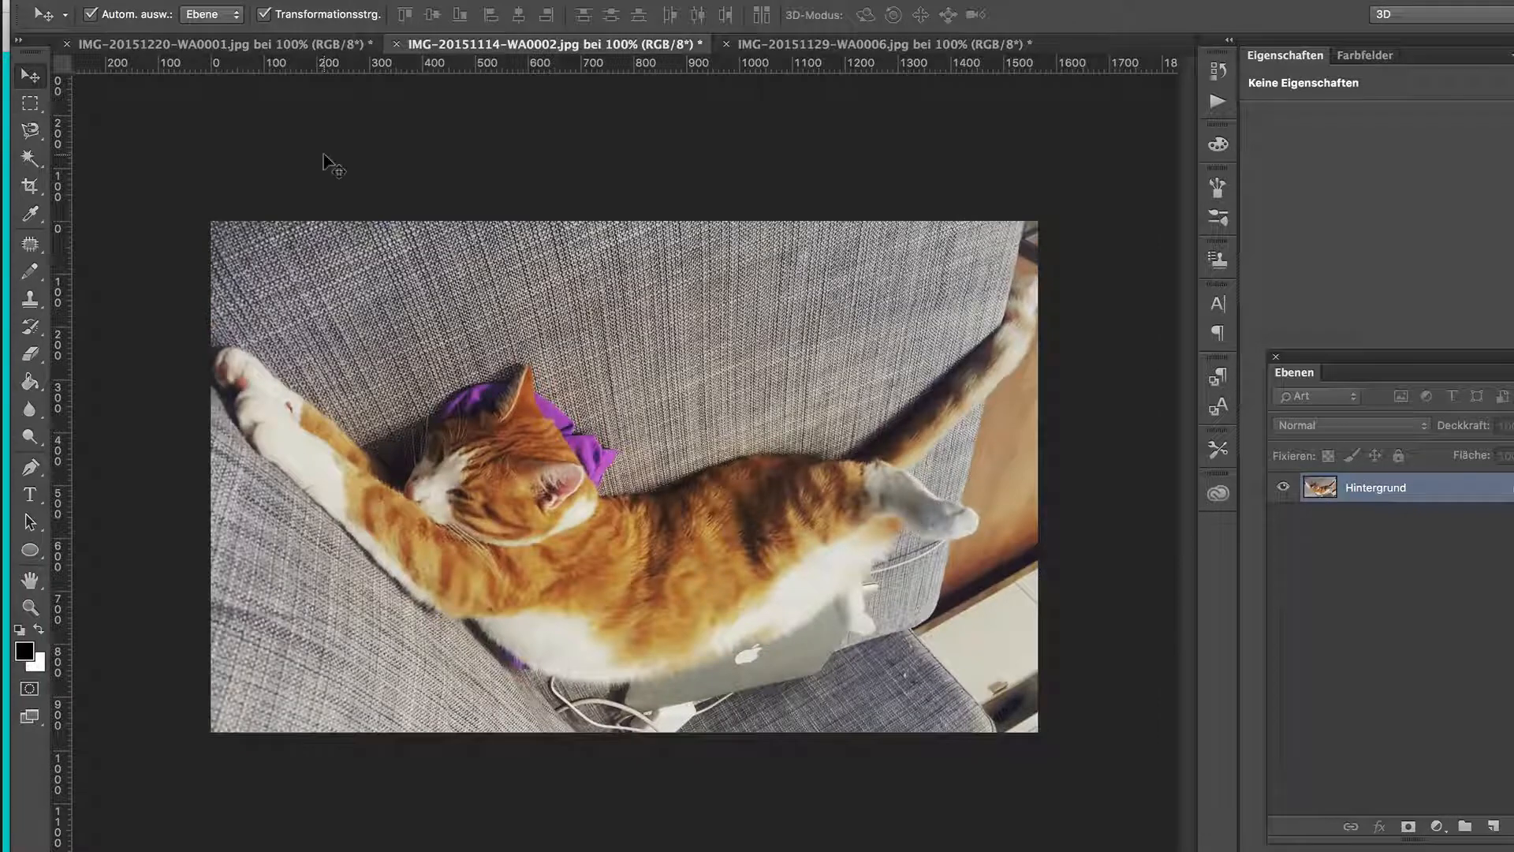
key(super+alt+shift+s)
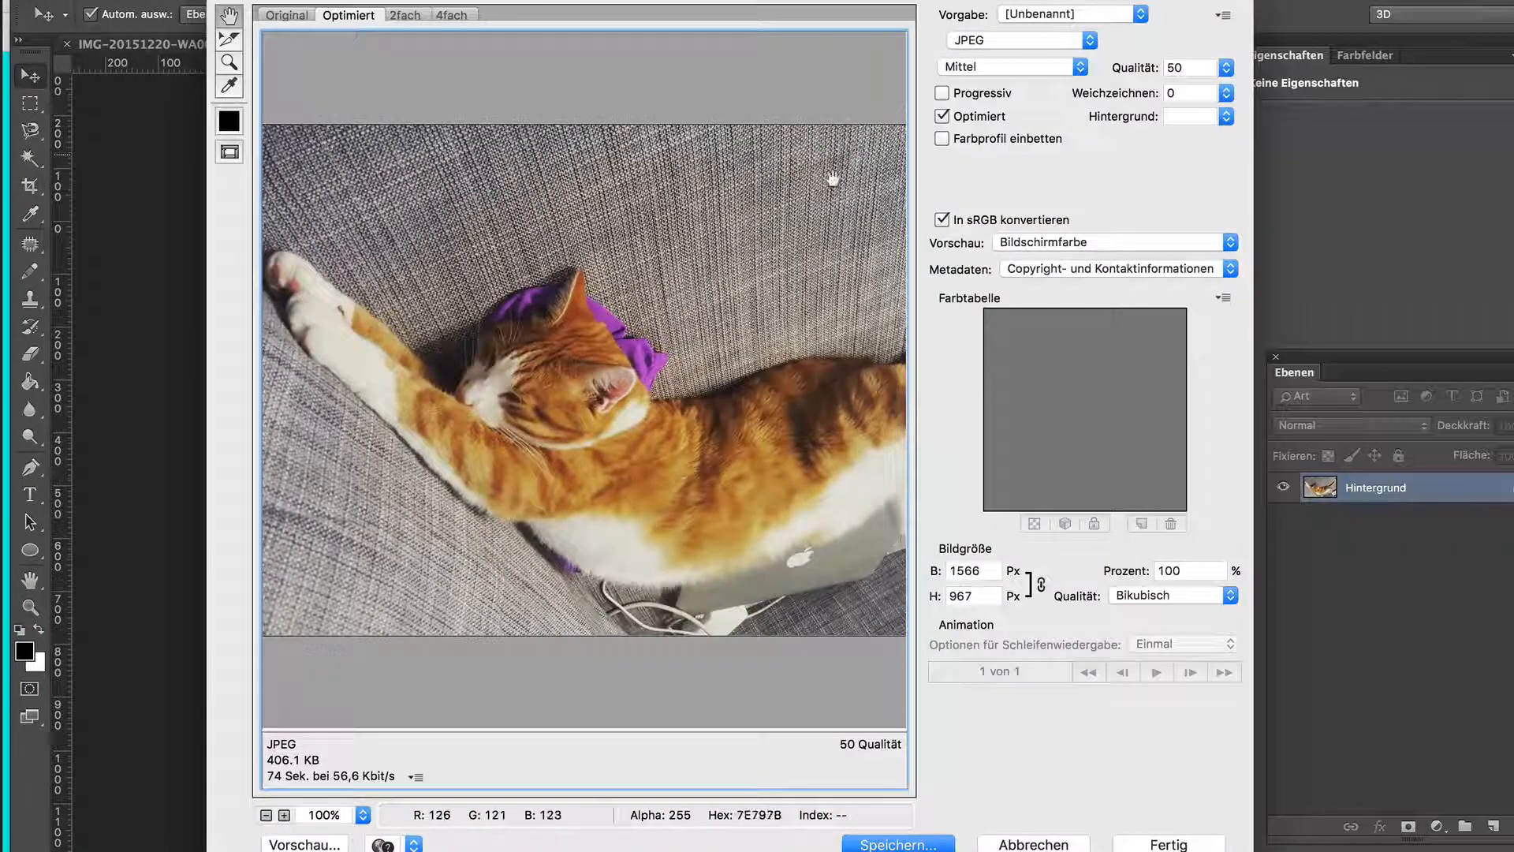
double_click(982, 578)
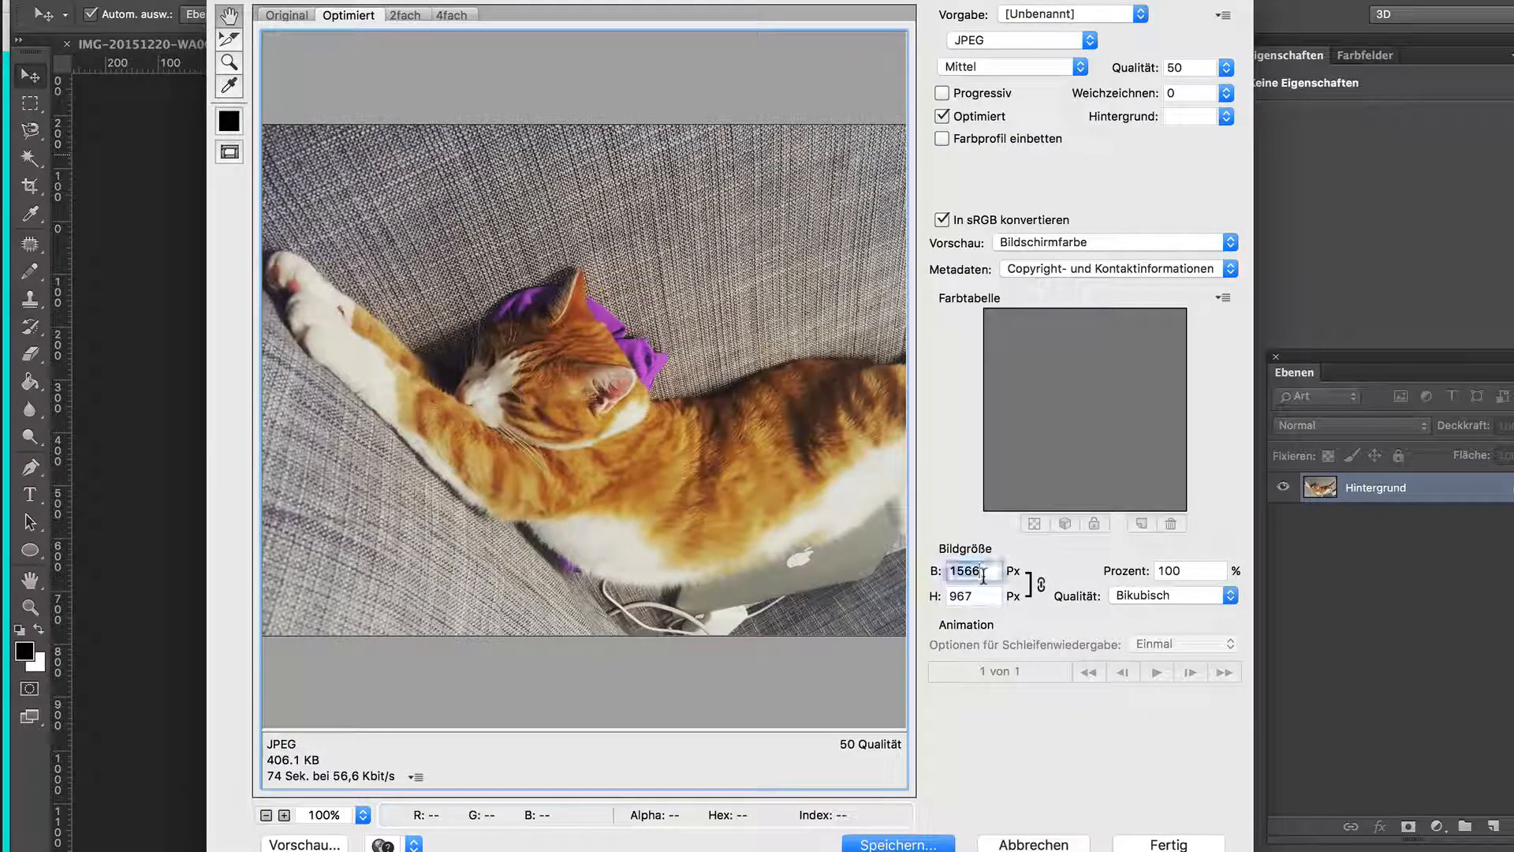
text(1260)
key(Tab)
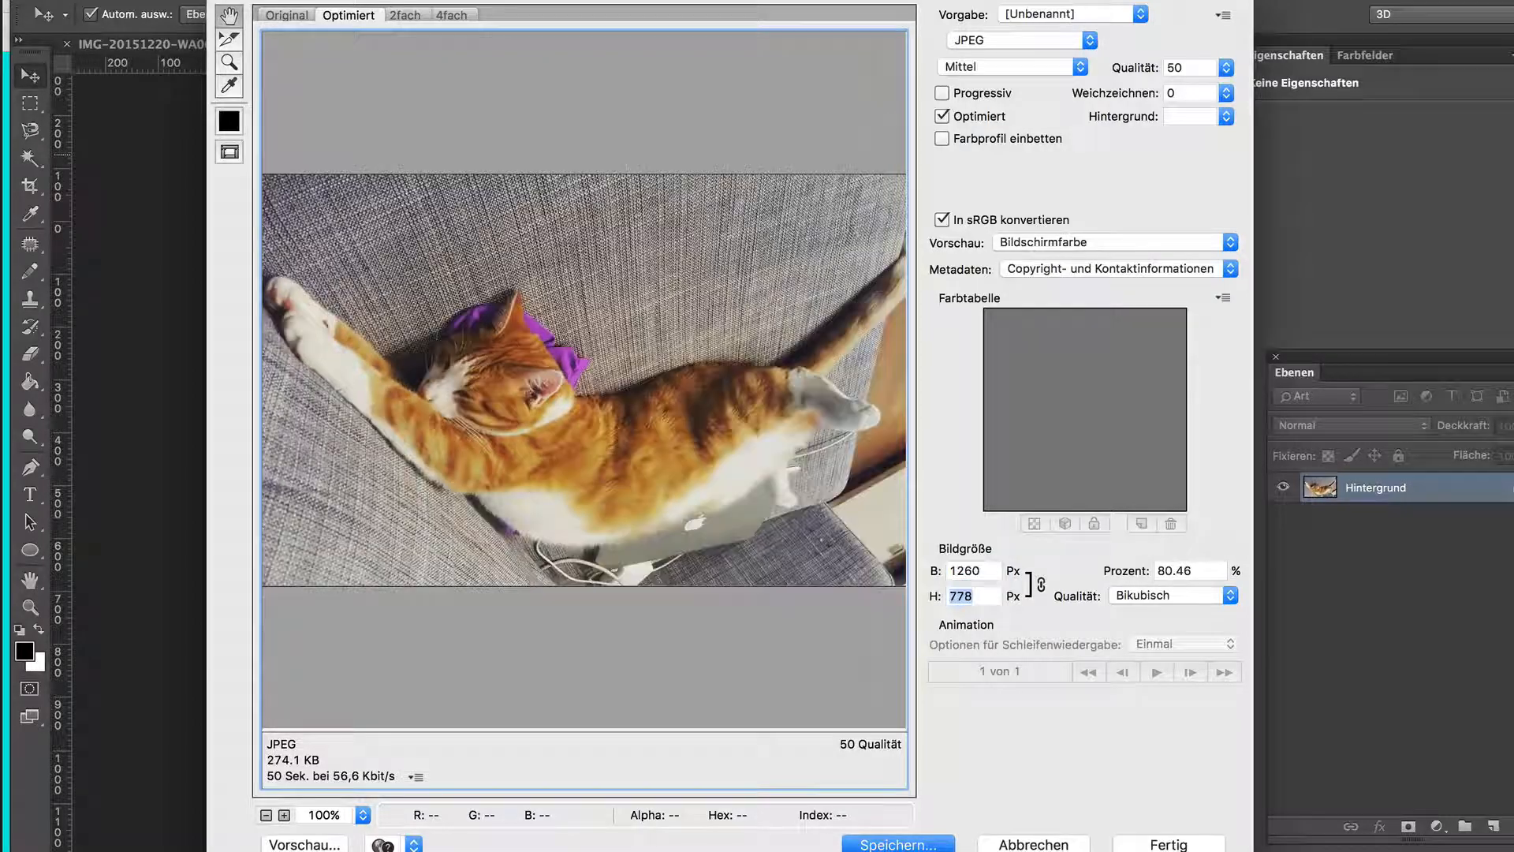
click(897, 844)
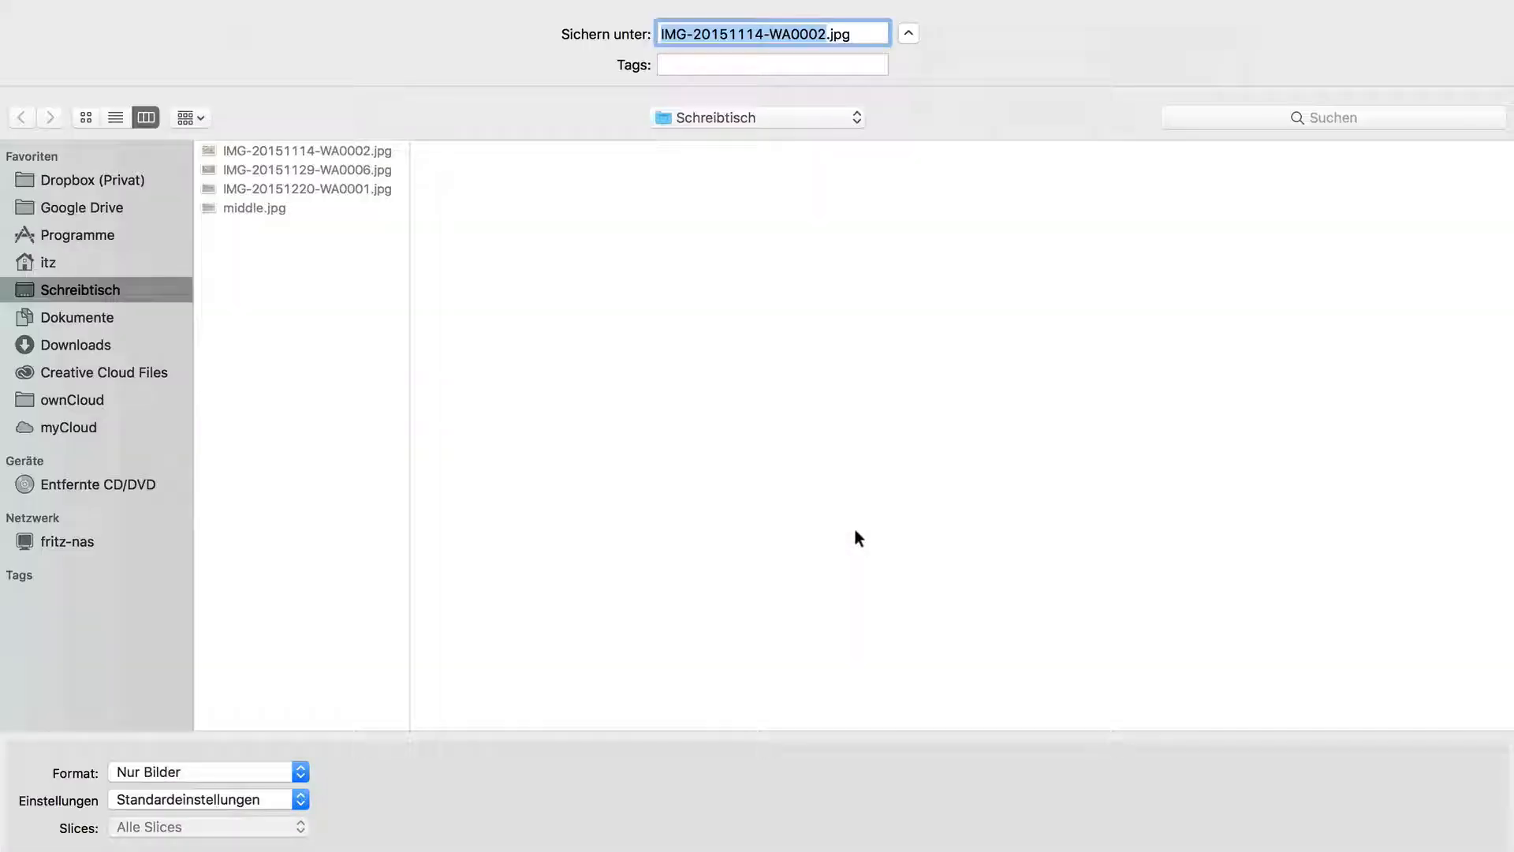
text(right)
key(Return)
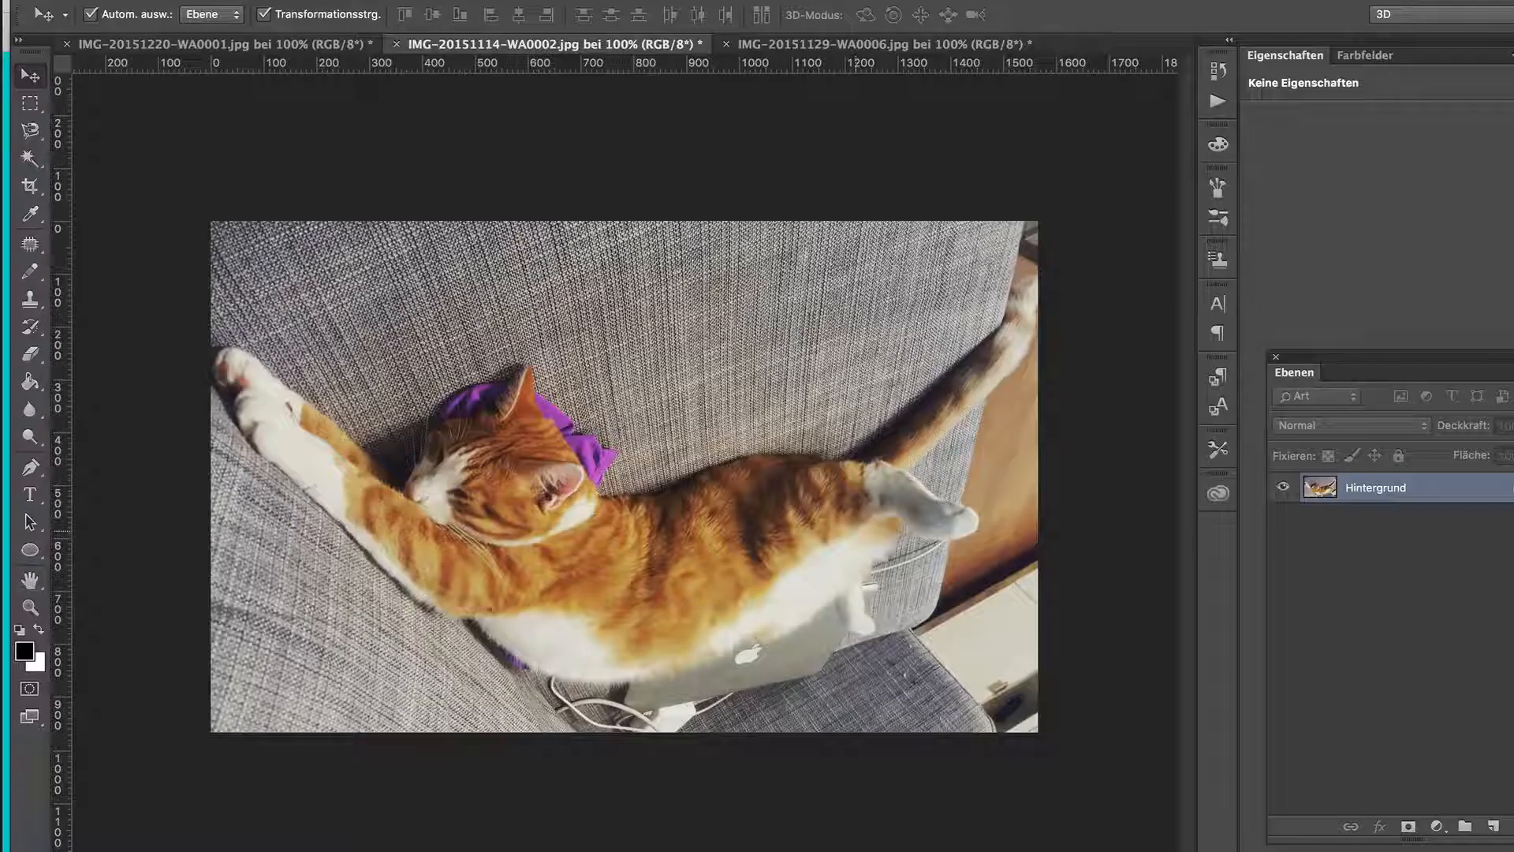
Export IMG-20151129-WA0006.jpg for web as a JPEG, saved to the desktop as left.jpg
click(843, 44)
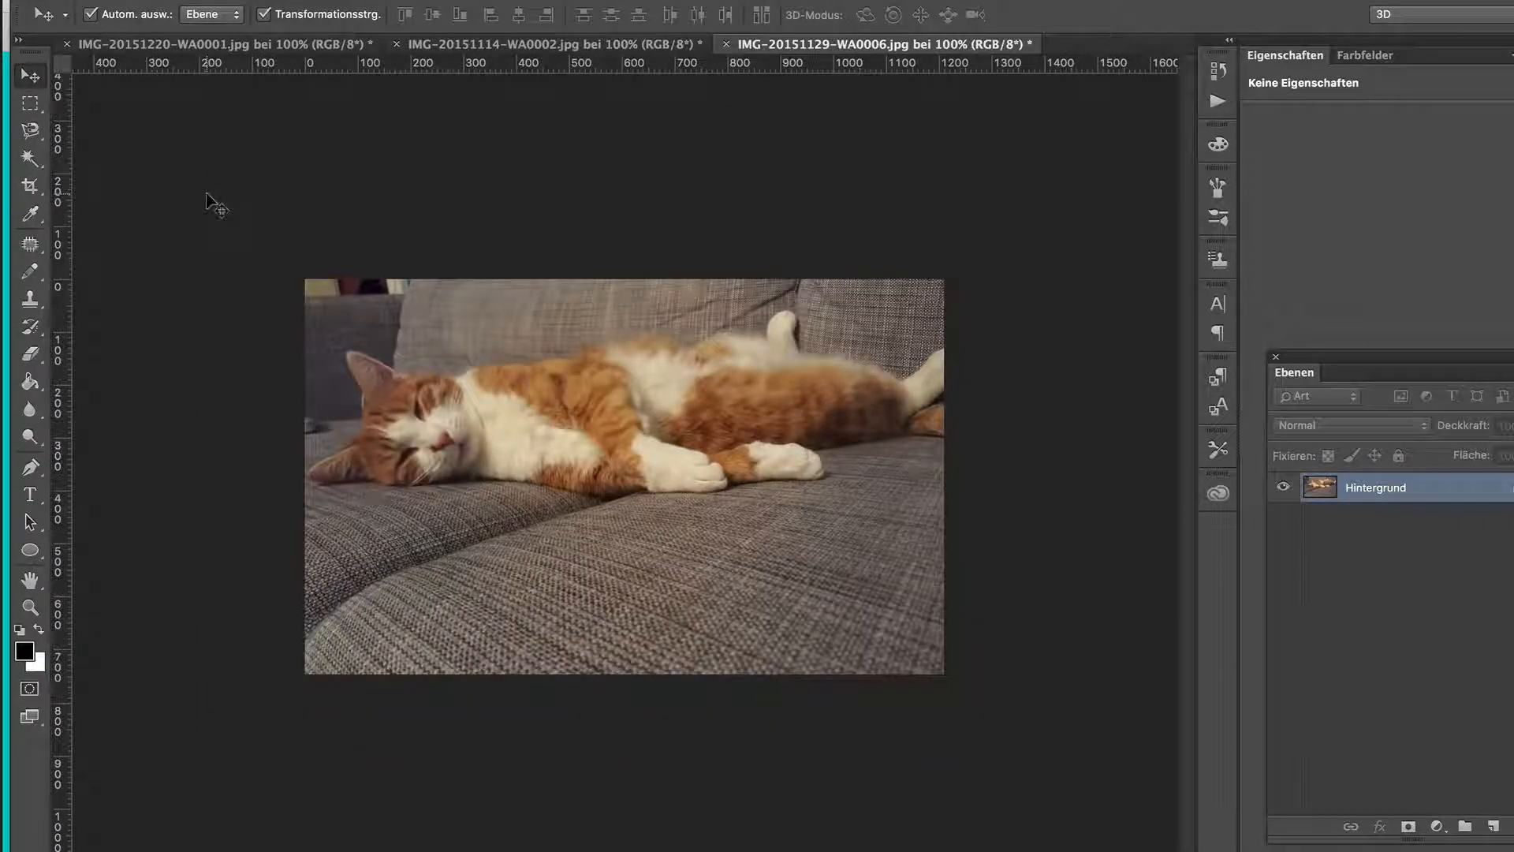
click(31, 186)
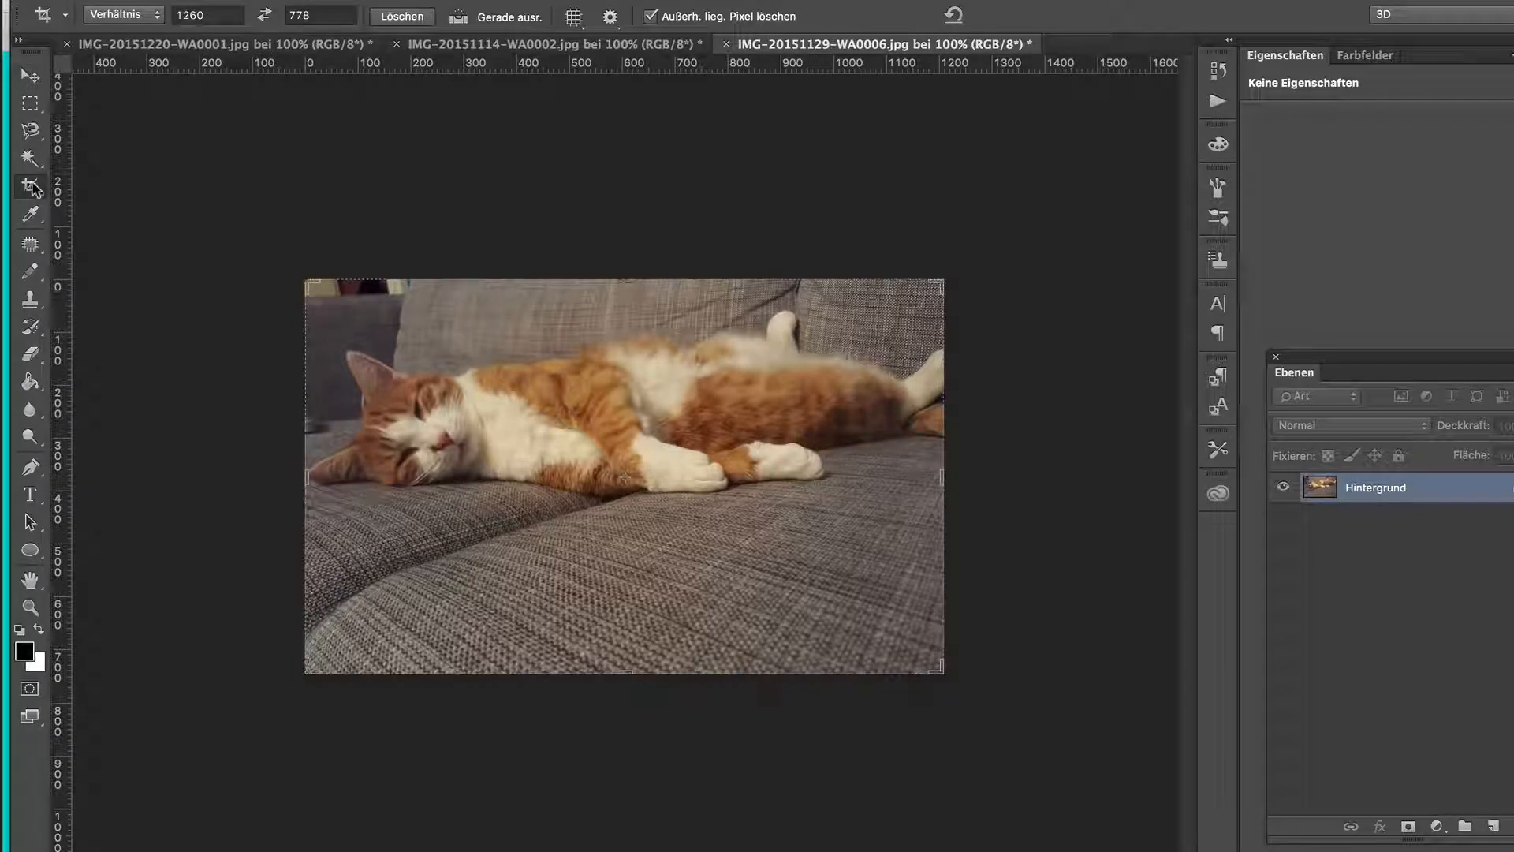
click(31, 77)
key(super+alt+shift+s)
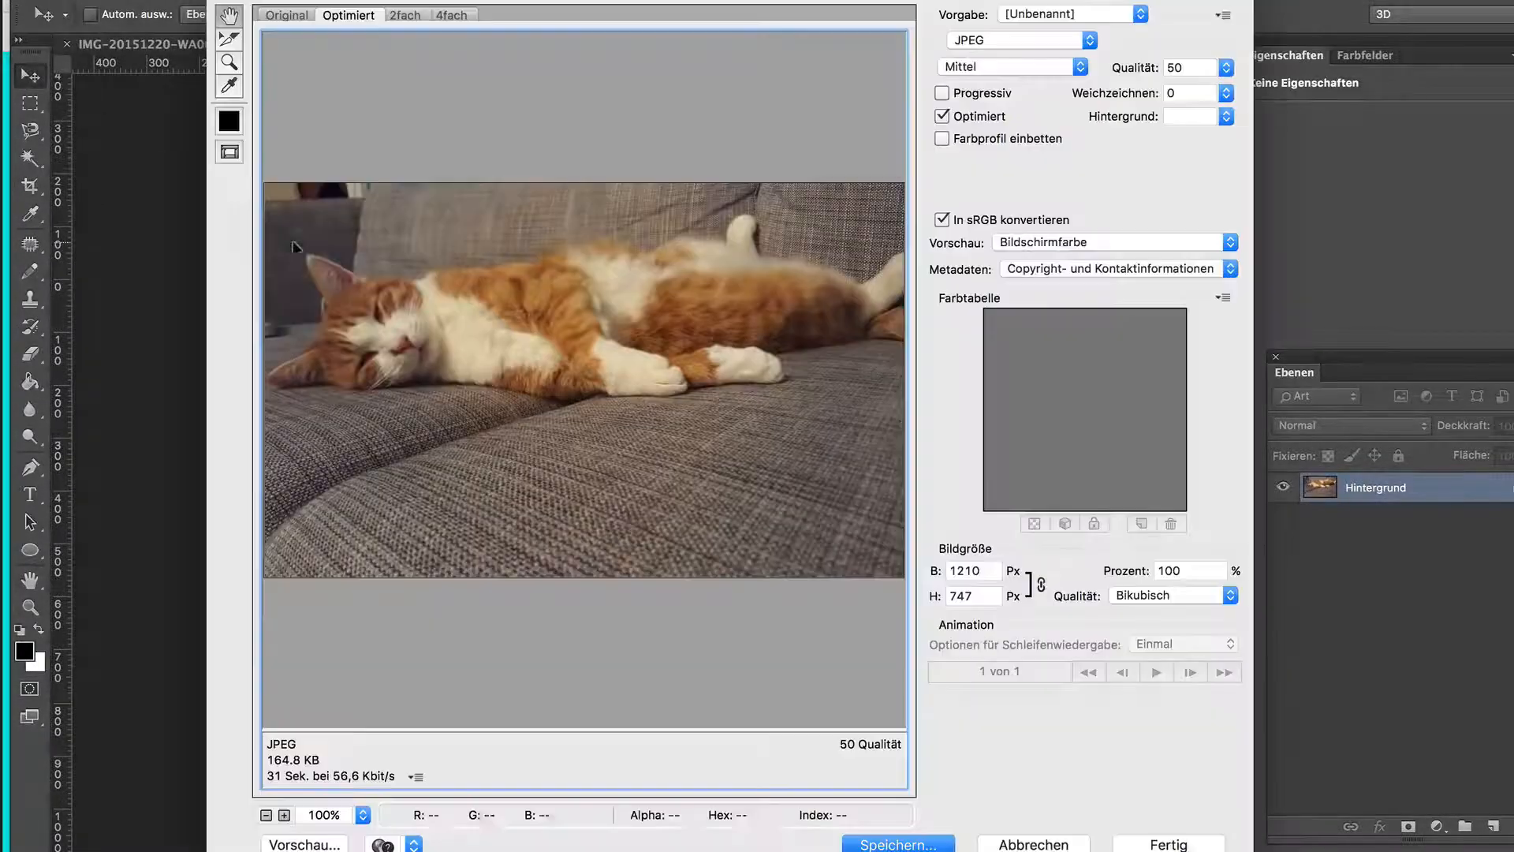
click(866, 842)
text(left)
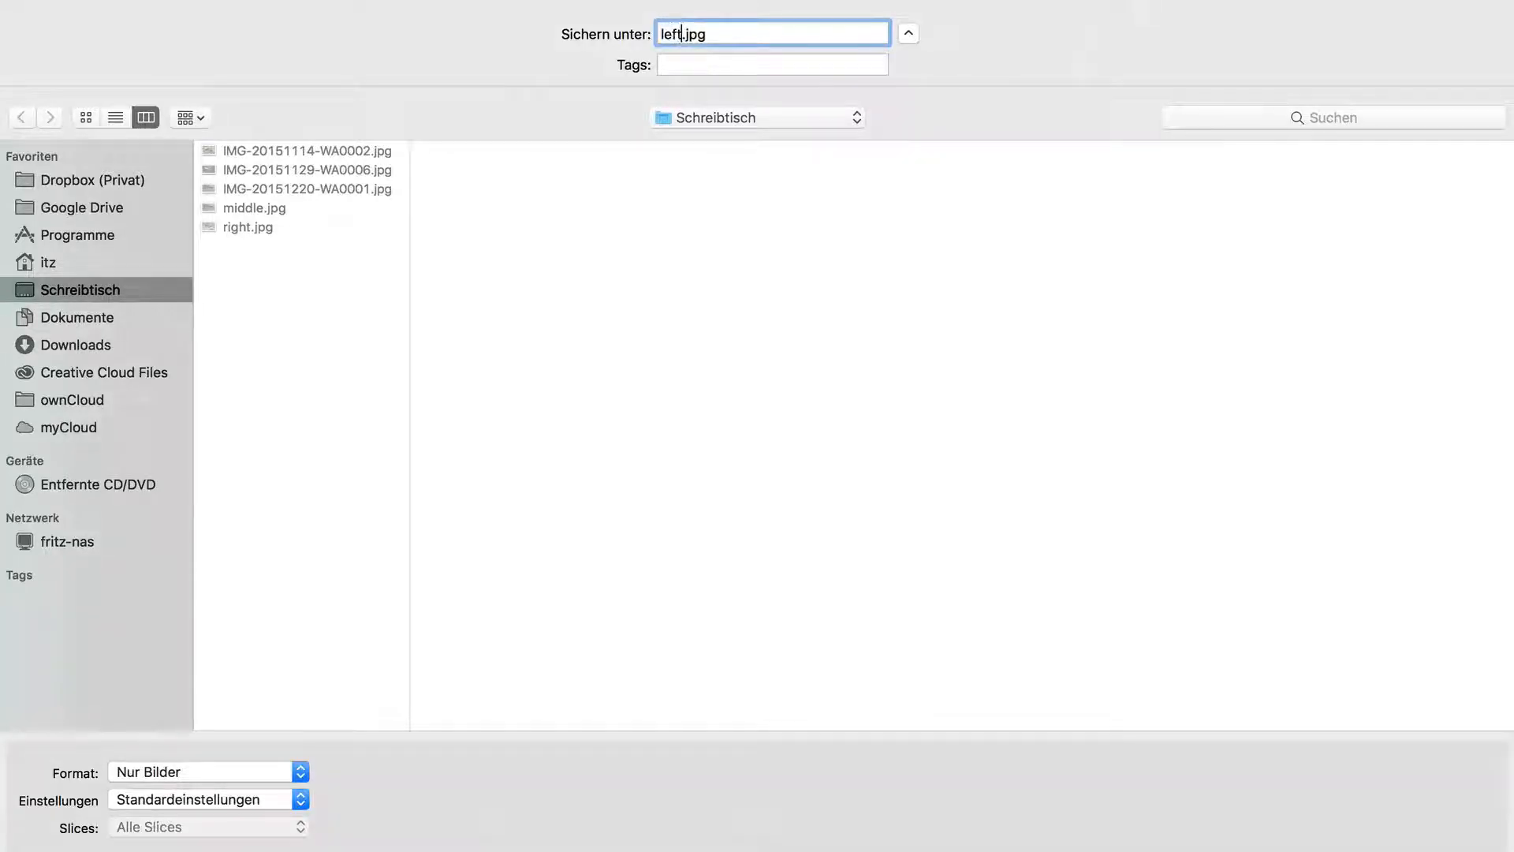
key(Return)
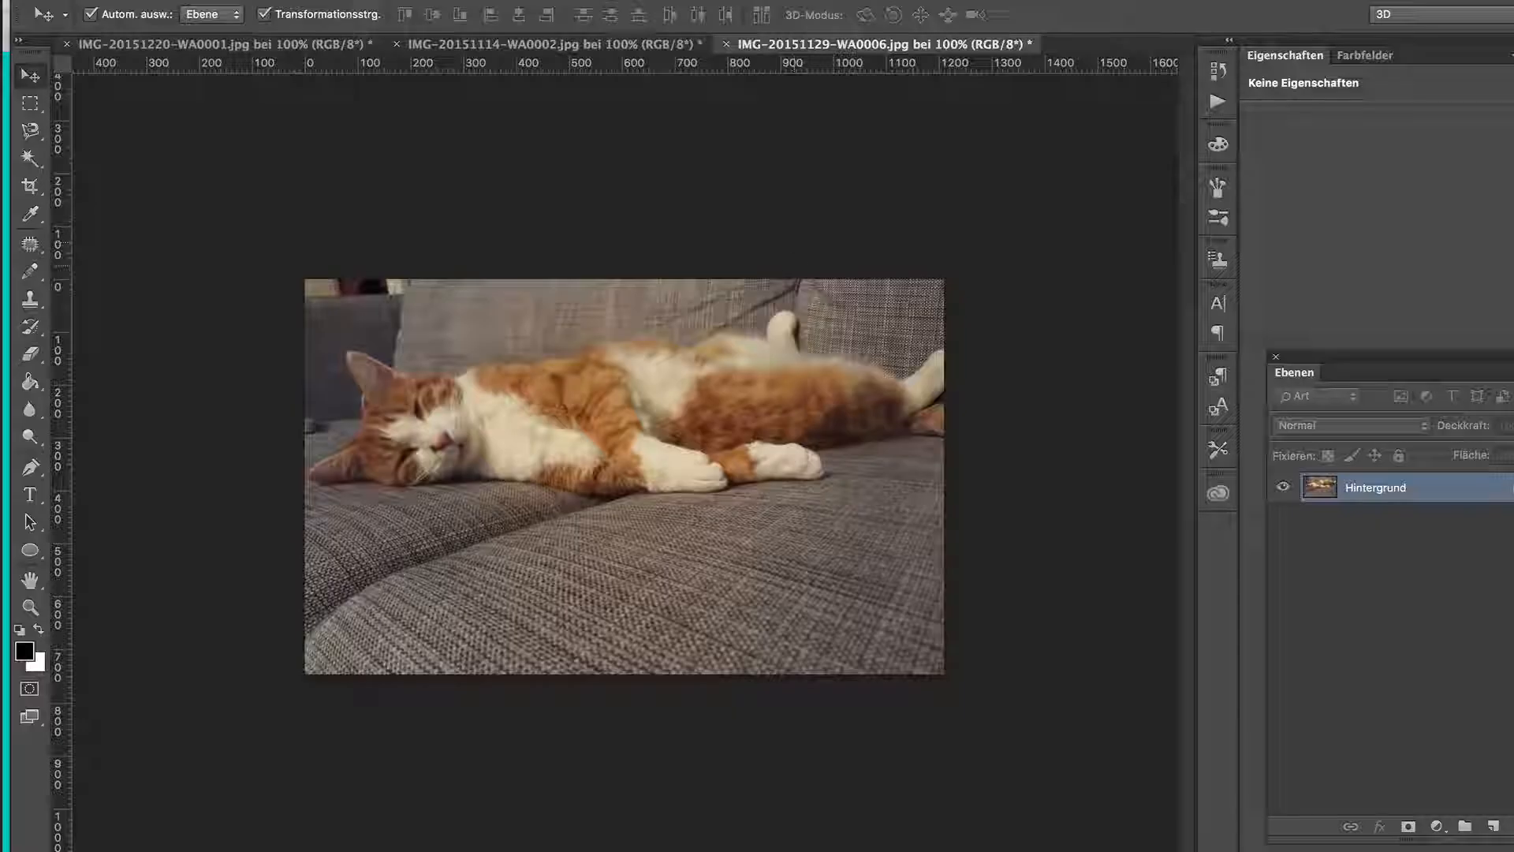
Leave Photoshop and check the exported left.jpg, middle.jpg and right.jpg files on the desktop
click(46, 2)
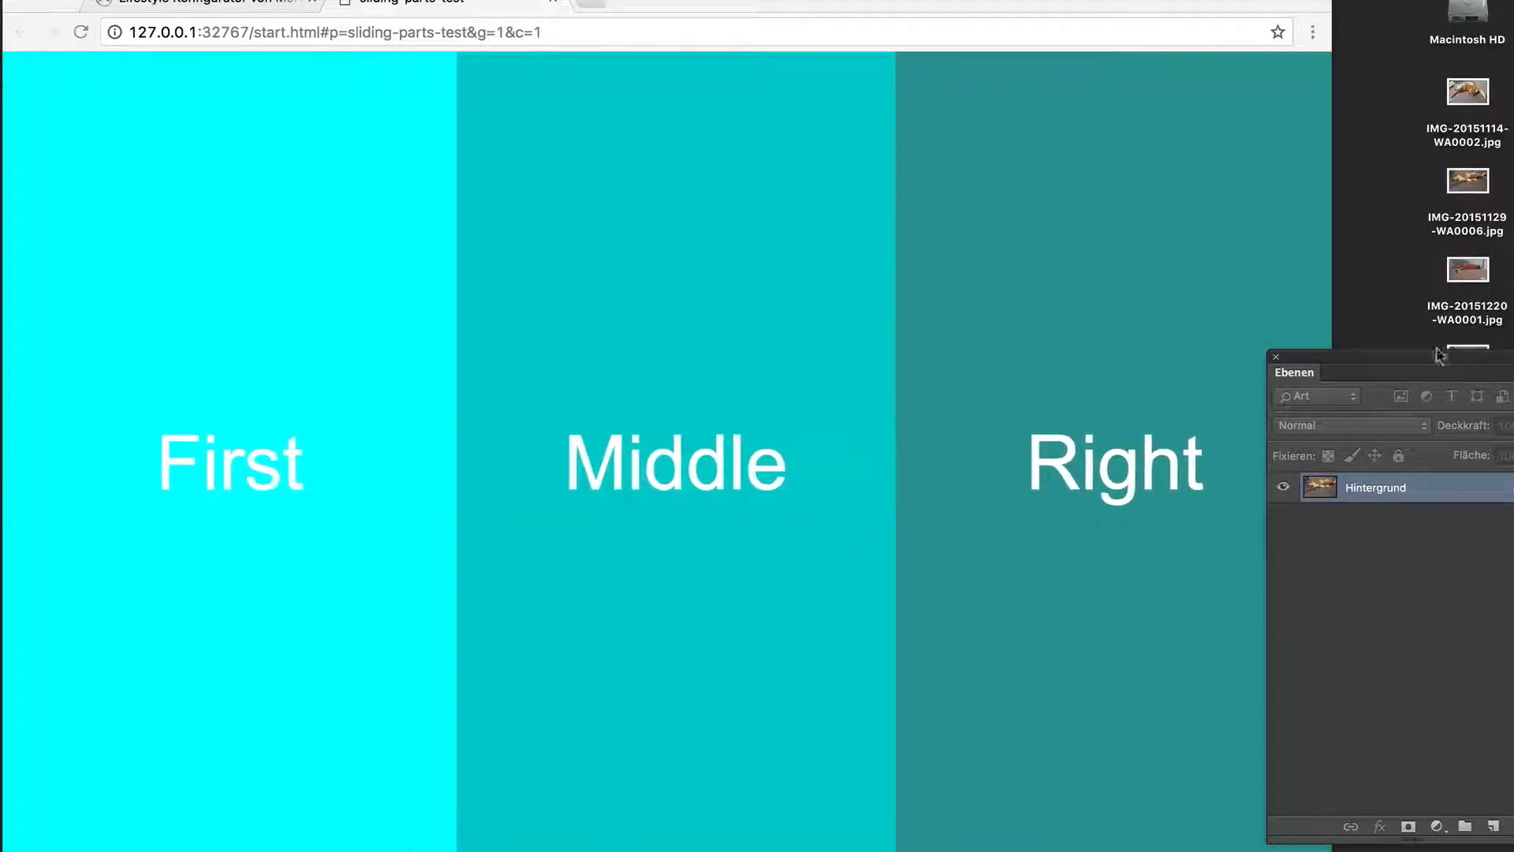
click(1400, 315)
drag(1430, 353, 1480, 594)
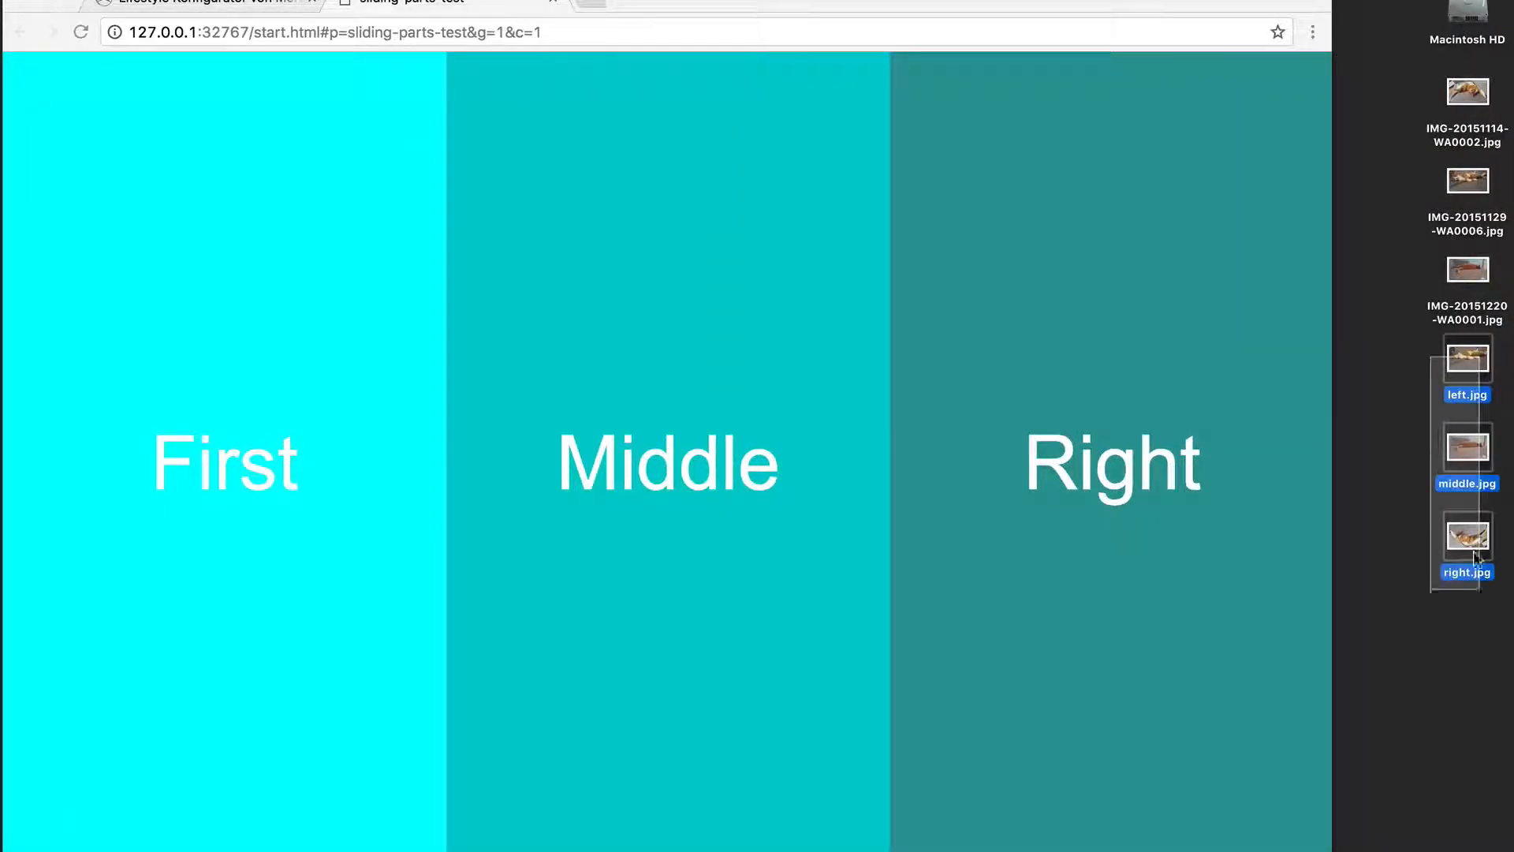
click(1419, 500)
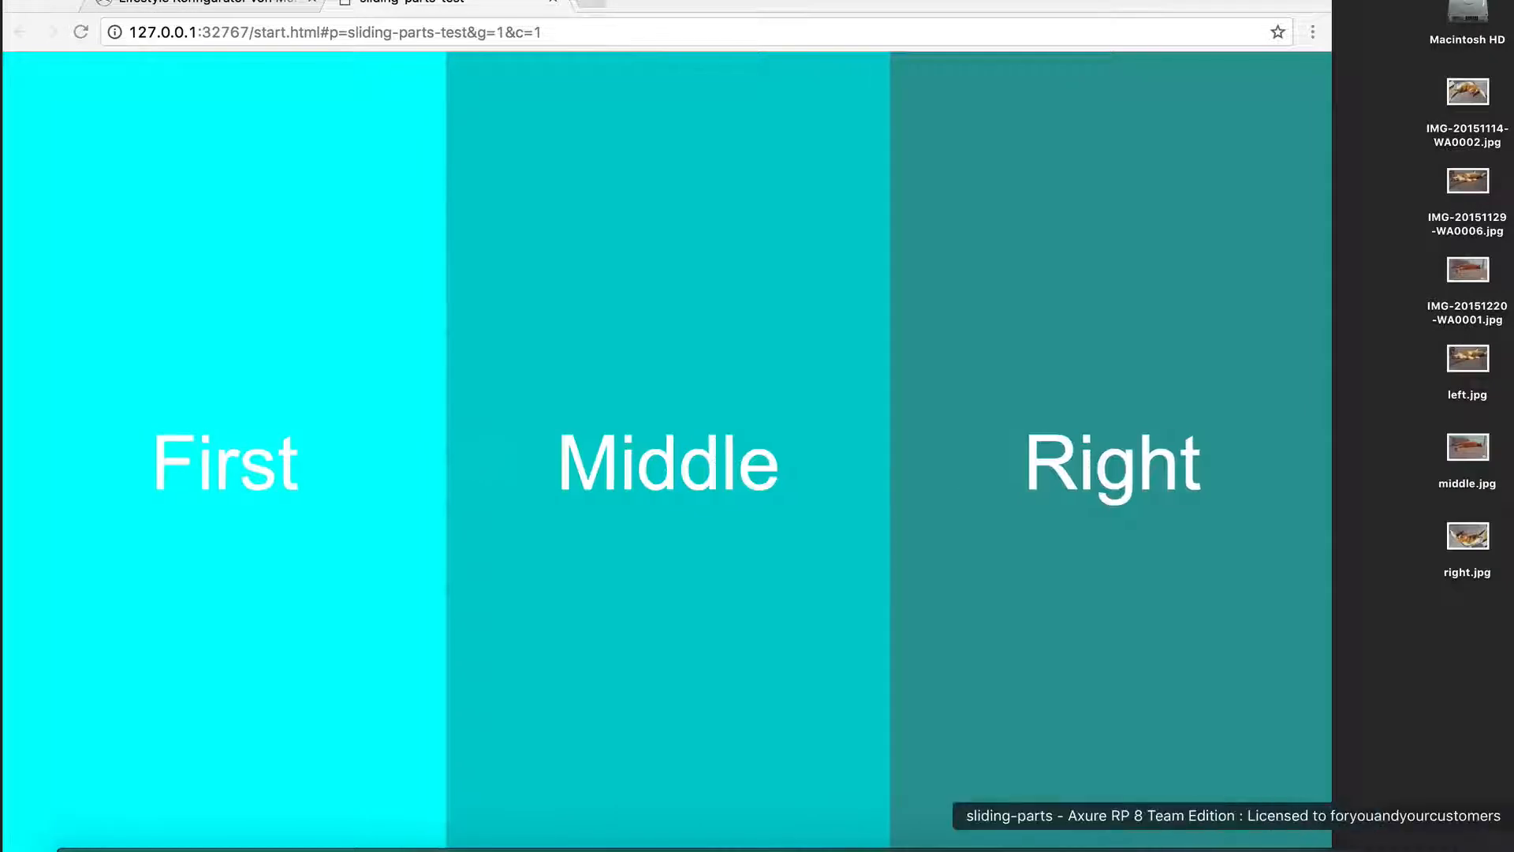
Switch to Axure RP, add a page named home and open it for editing
click(1331, 850)
click(135, 232)
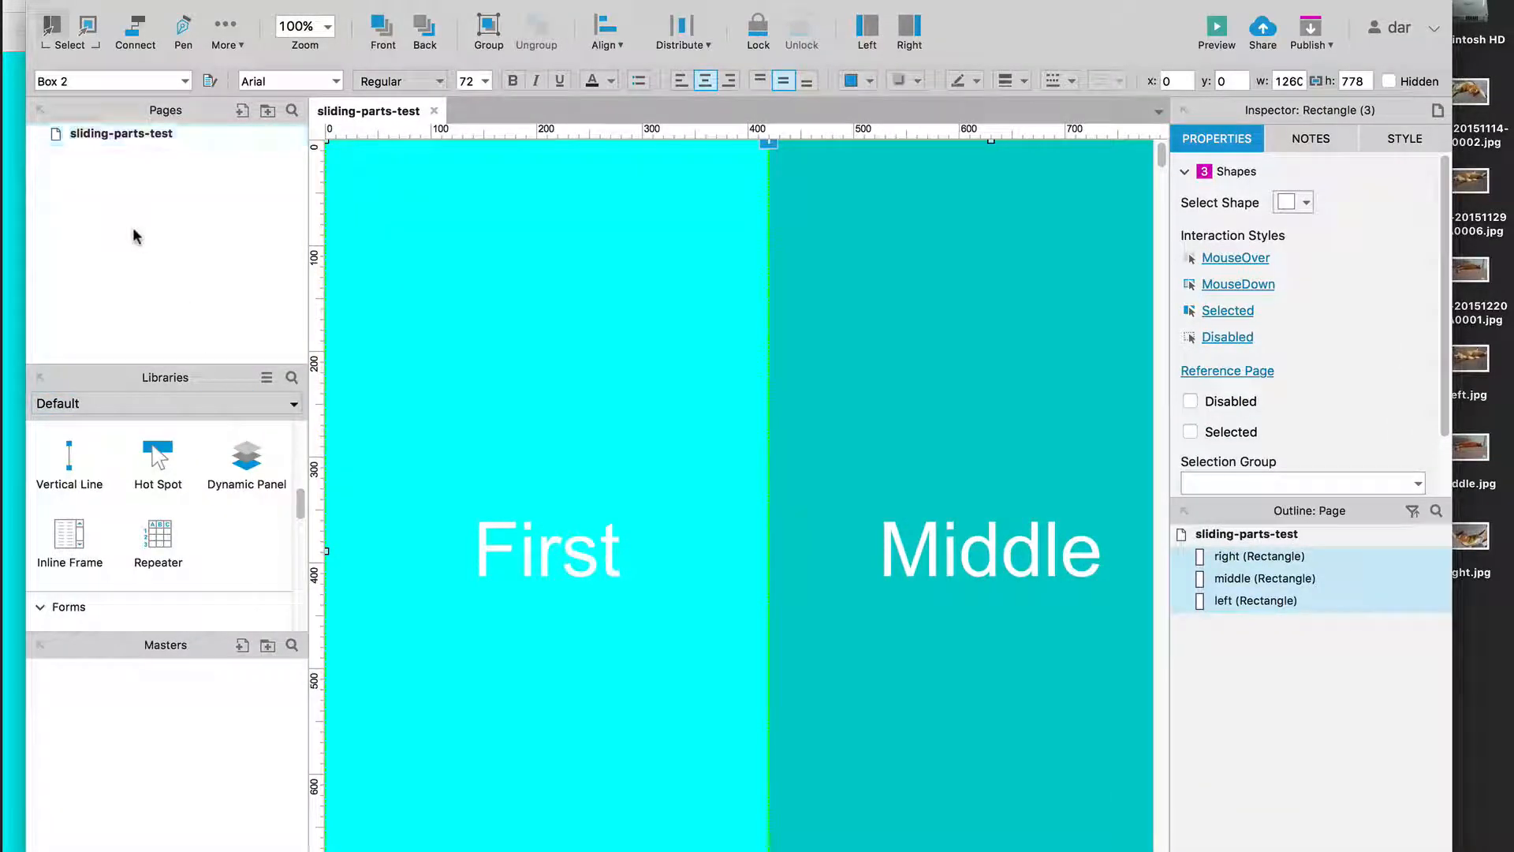
click(242, 110)
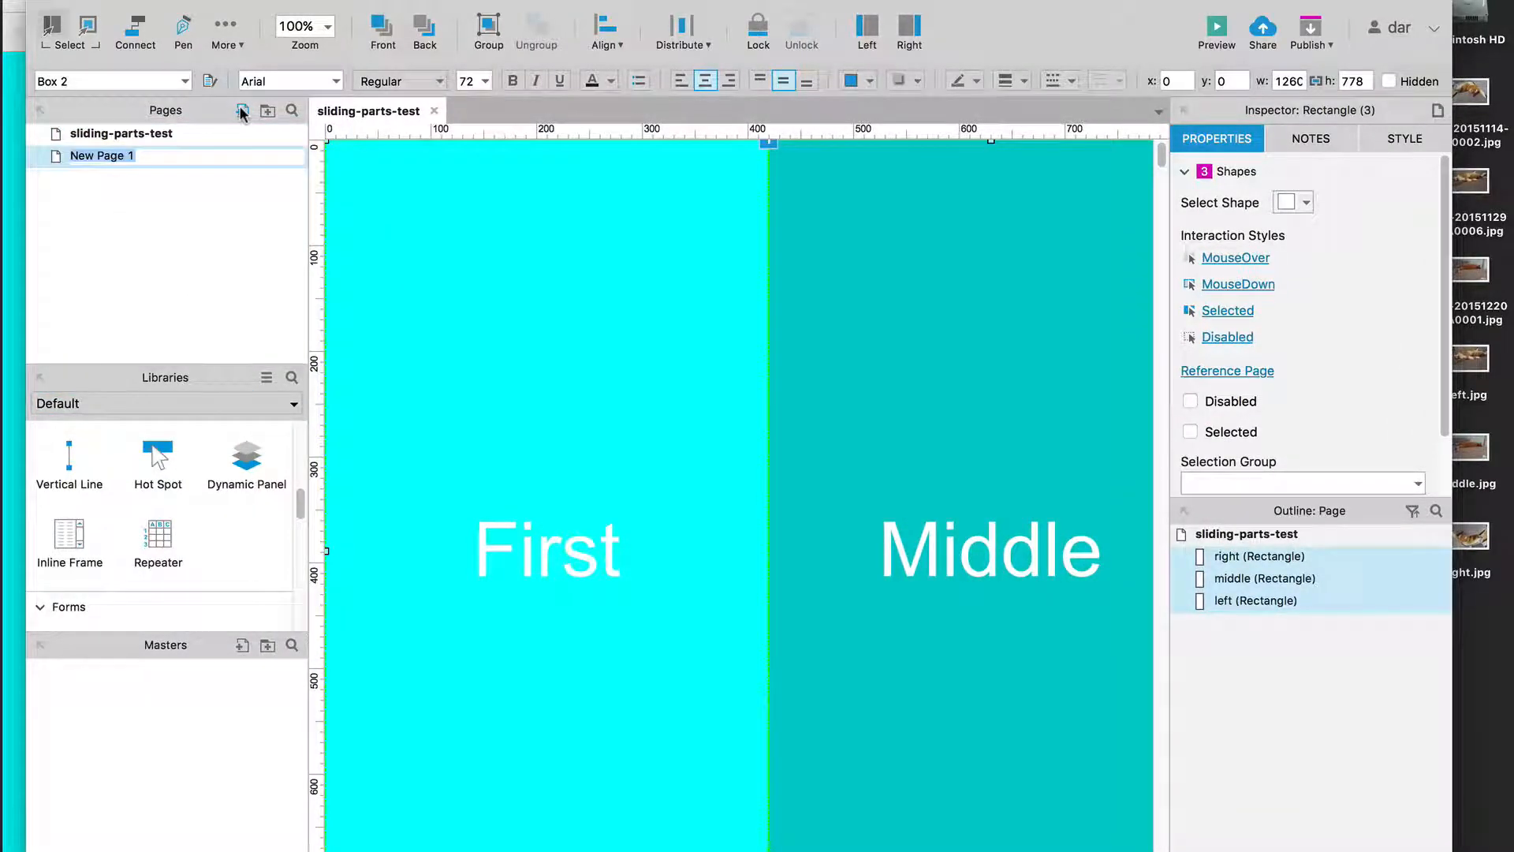
text(H)
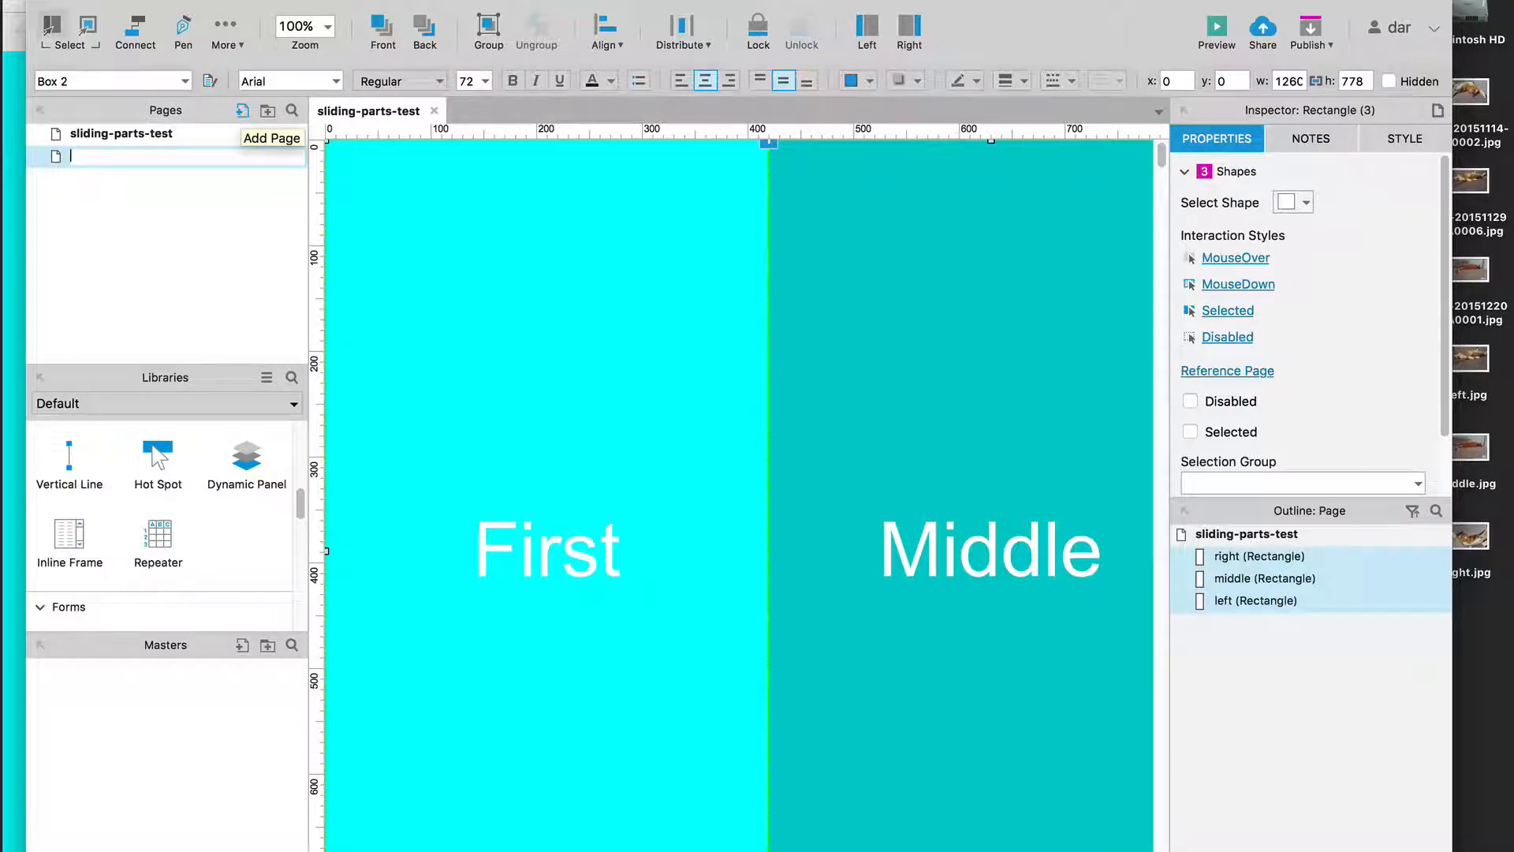
text(home)
key(Return)
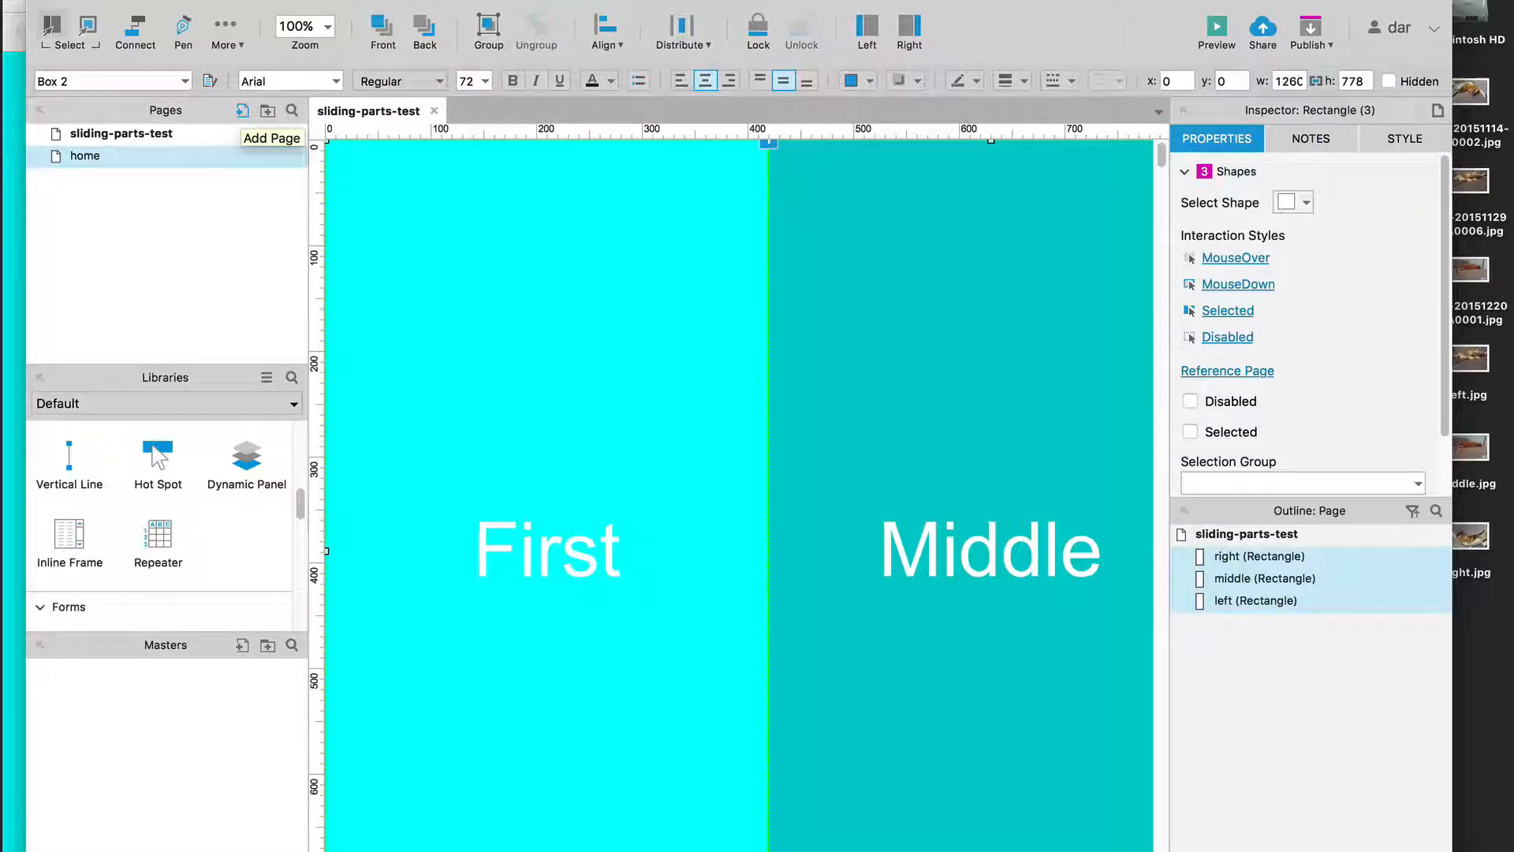
double_click(57, 164)
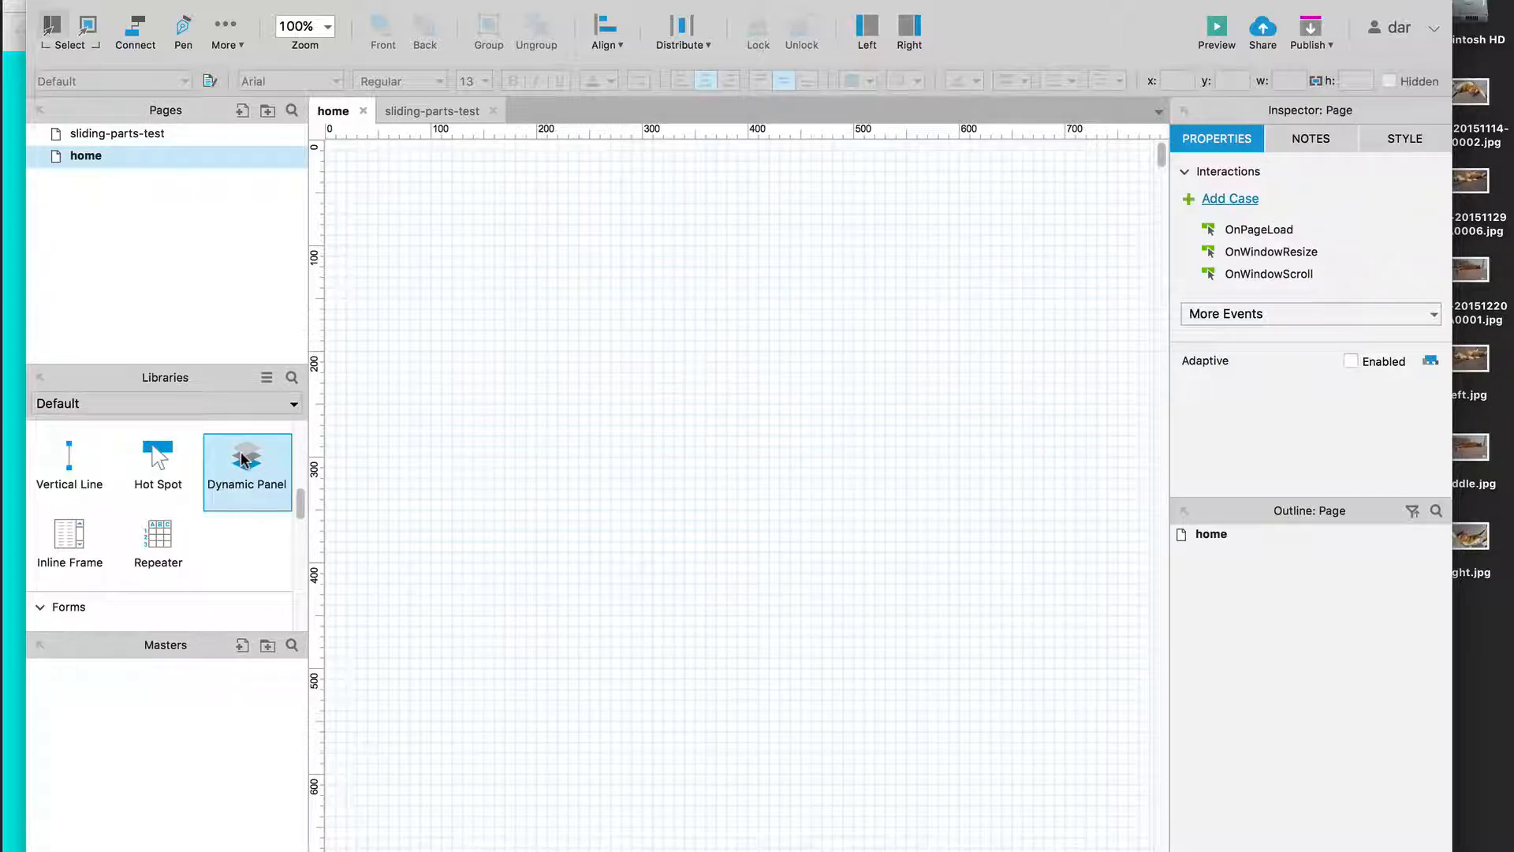
Place a dynamic panel on the home page and set its position to X 0, Y 0
drag(245, 460, 342, 160)
click(1406, 181)
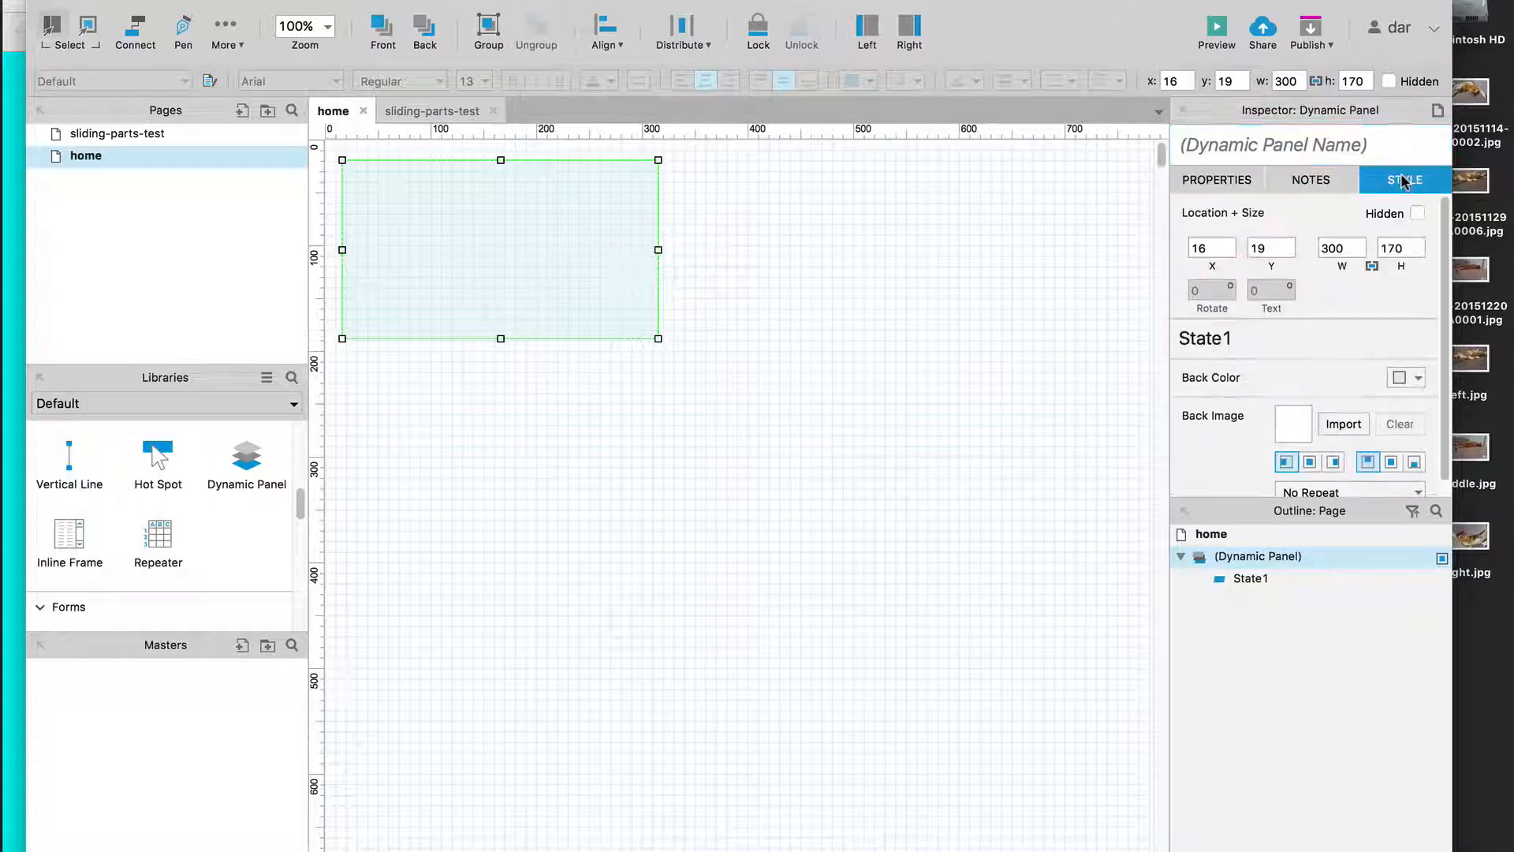
click(1211, 247)
text(0)
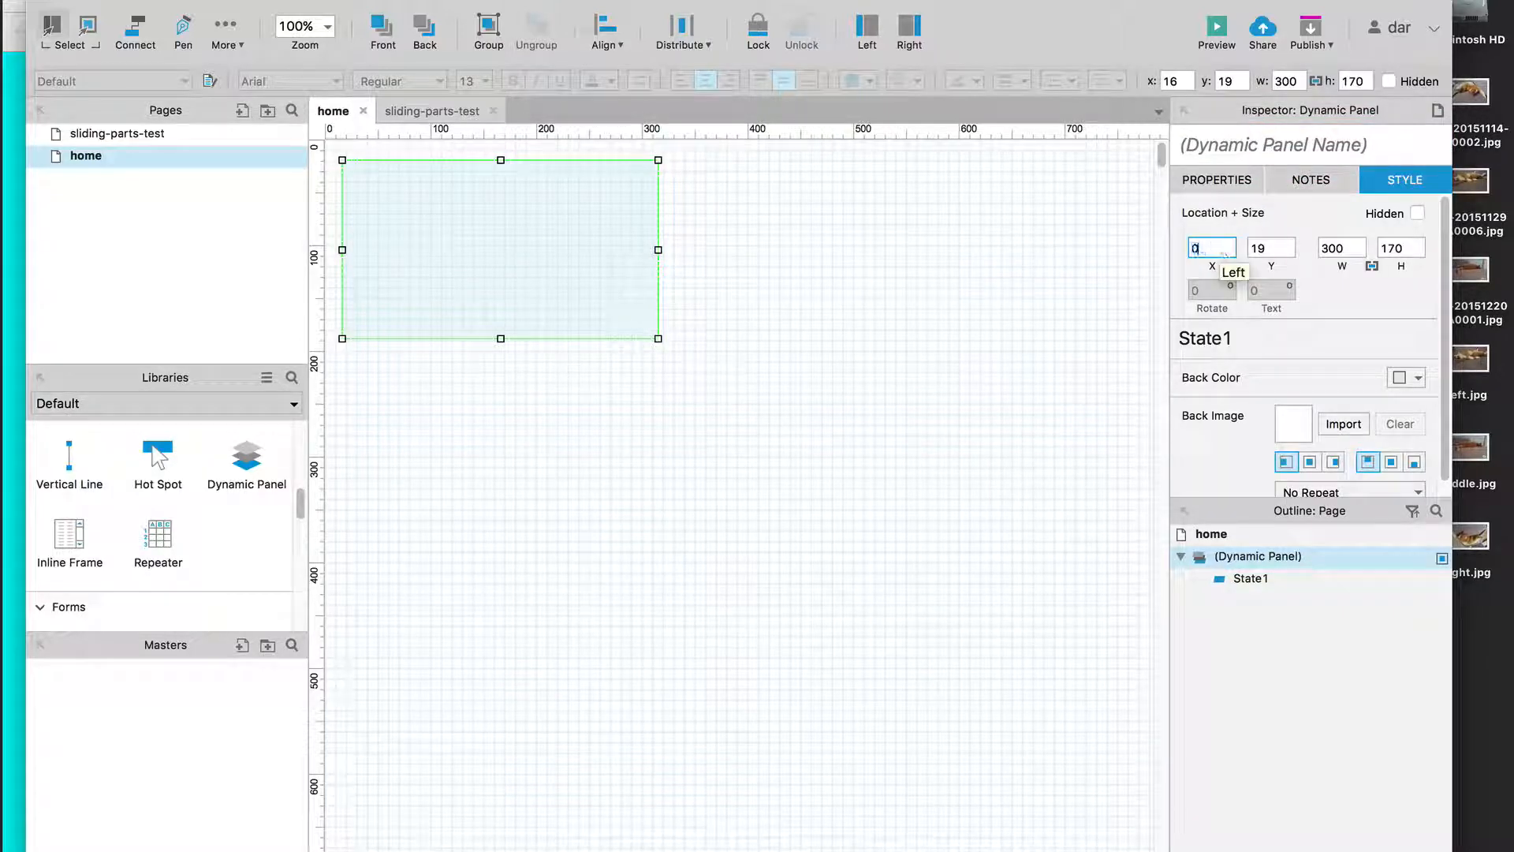
key(Return)
key(Tab)
key(Tab)
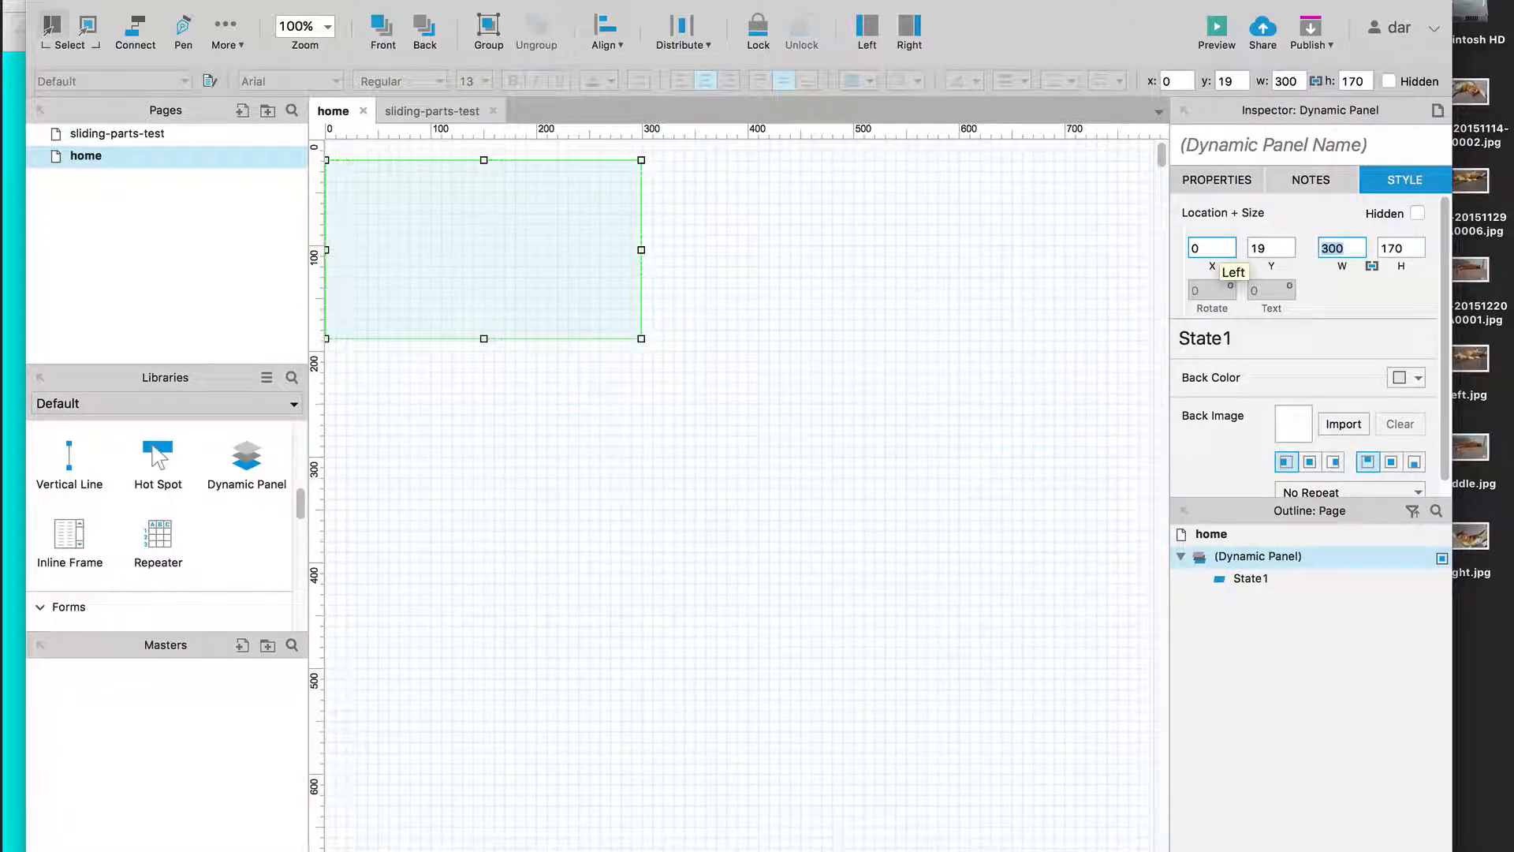
click(1272, 248)
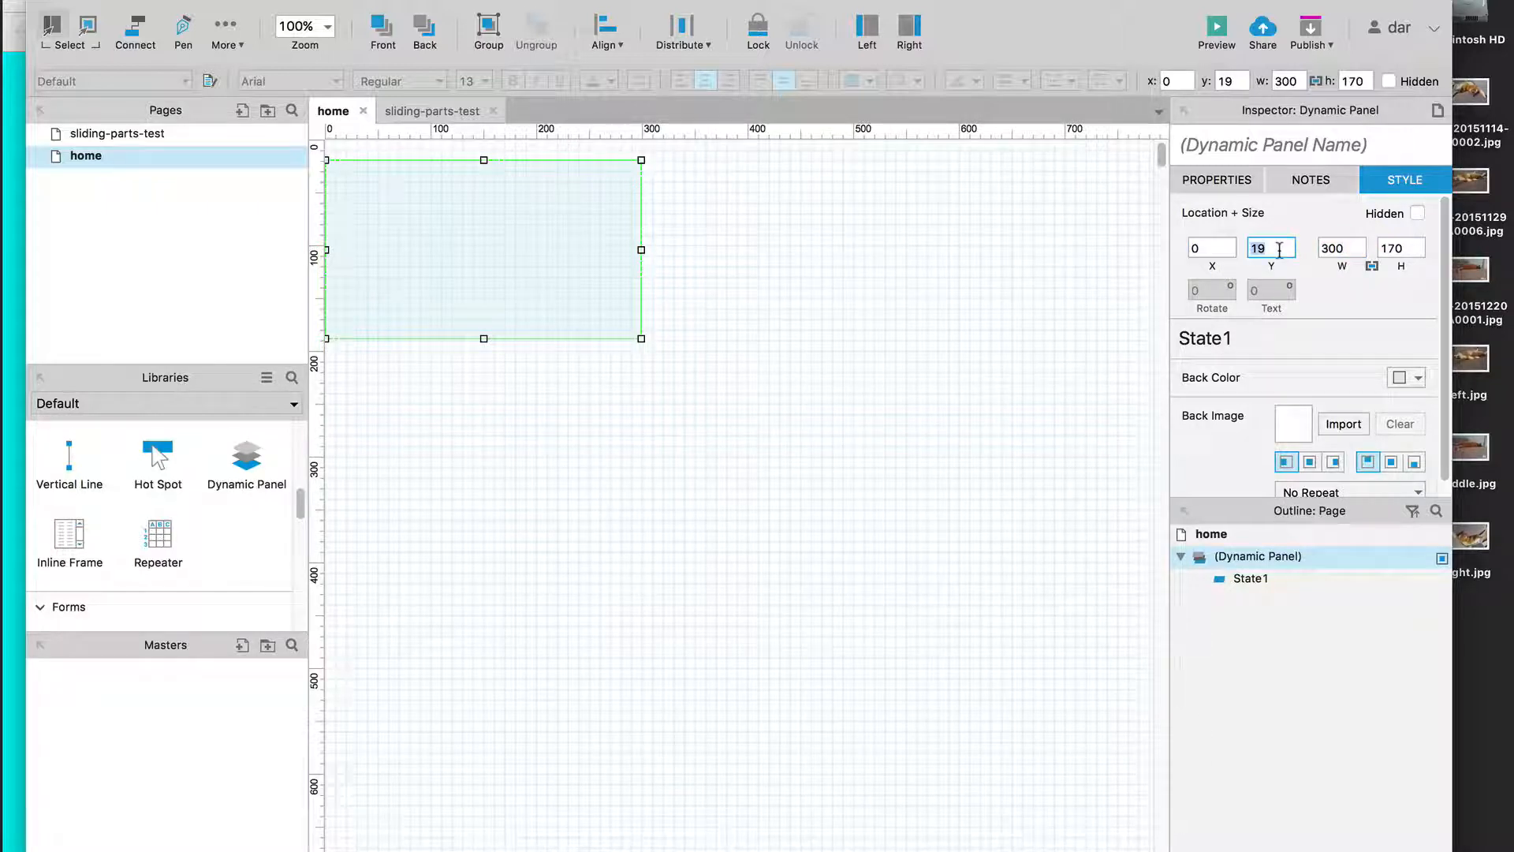
text(0)
key(Tab)
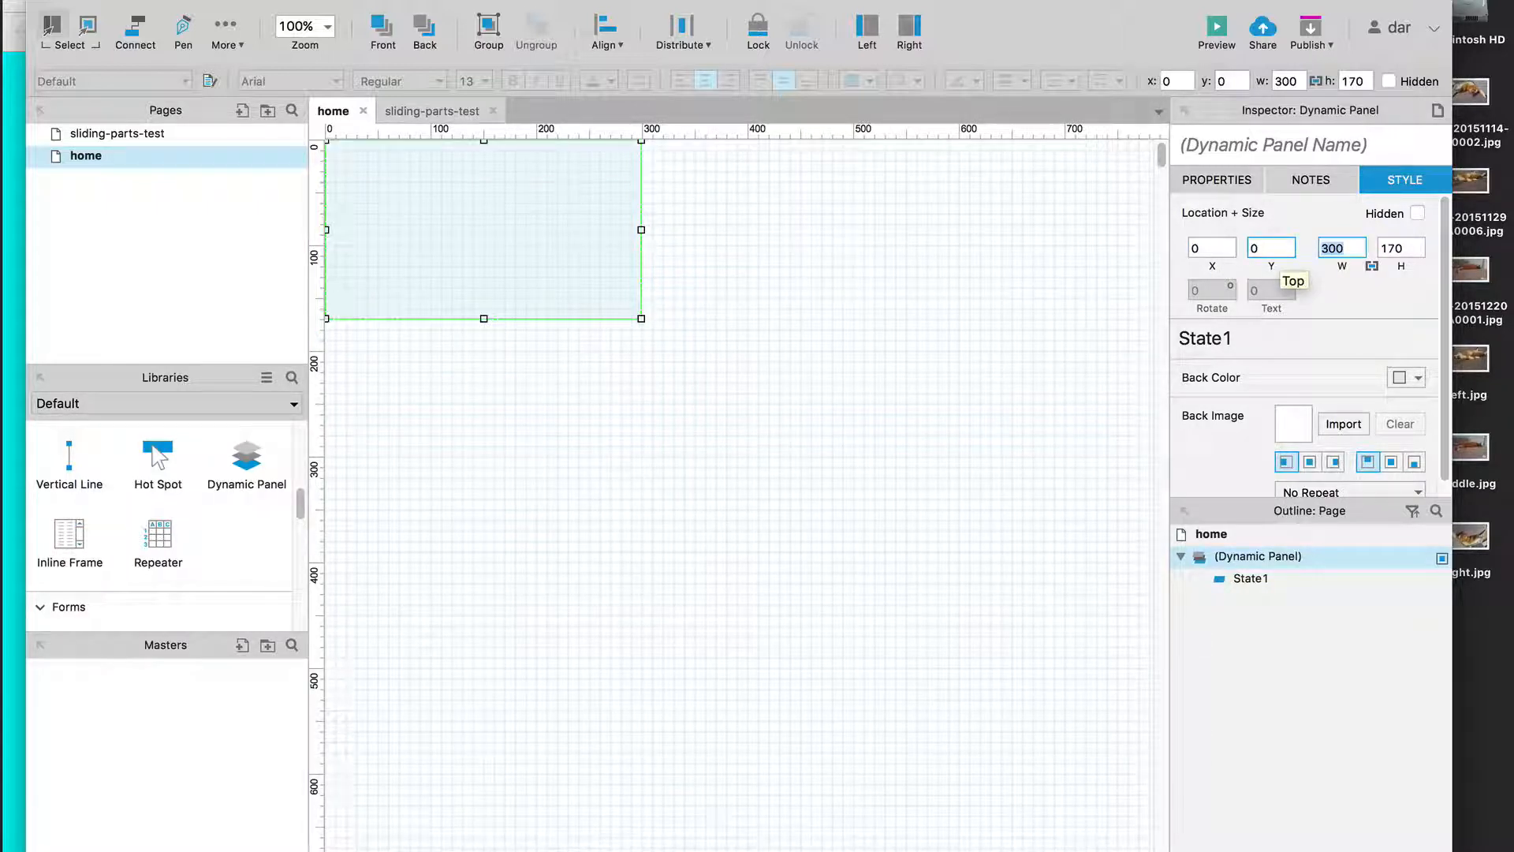
Unlock the dynamic panel's aspect ratio and set its size to 1260 wide by 778 high
click(1372, 267)
click(1353, 251)
double_click(1348, 246)
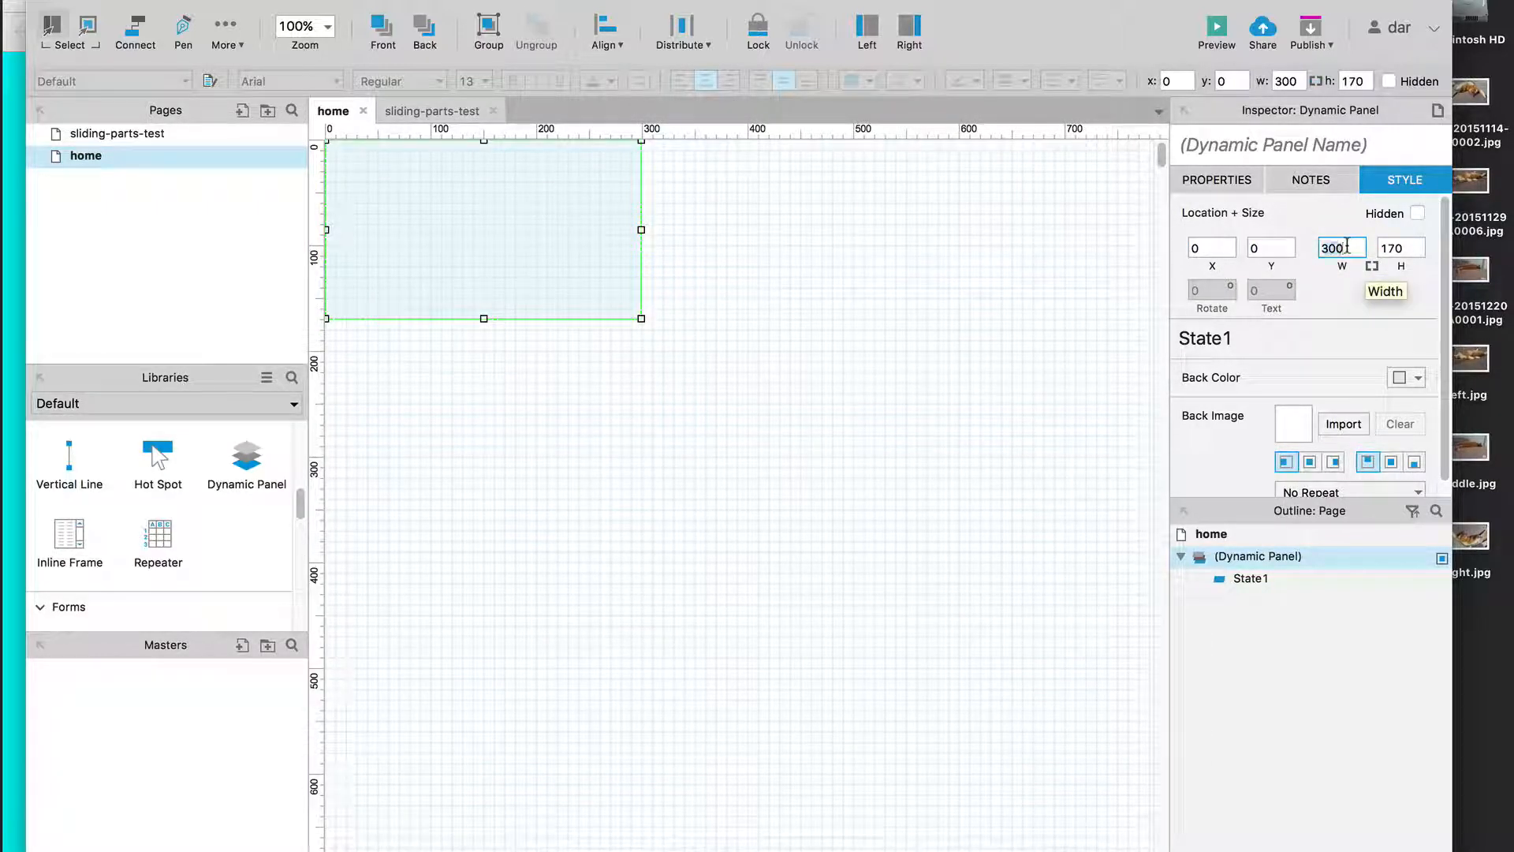
text(1260)
key(Tab)
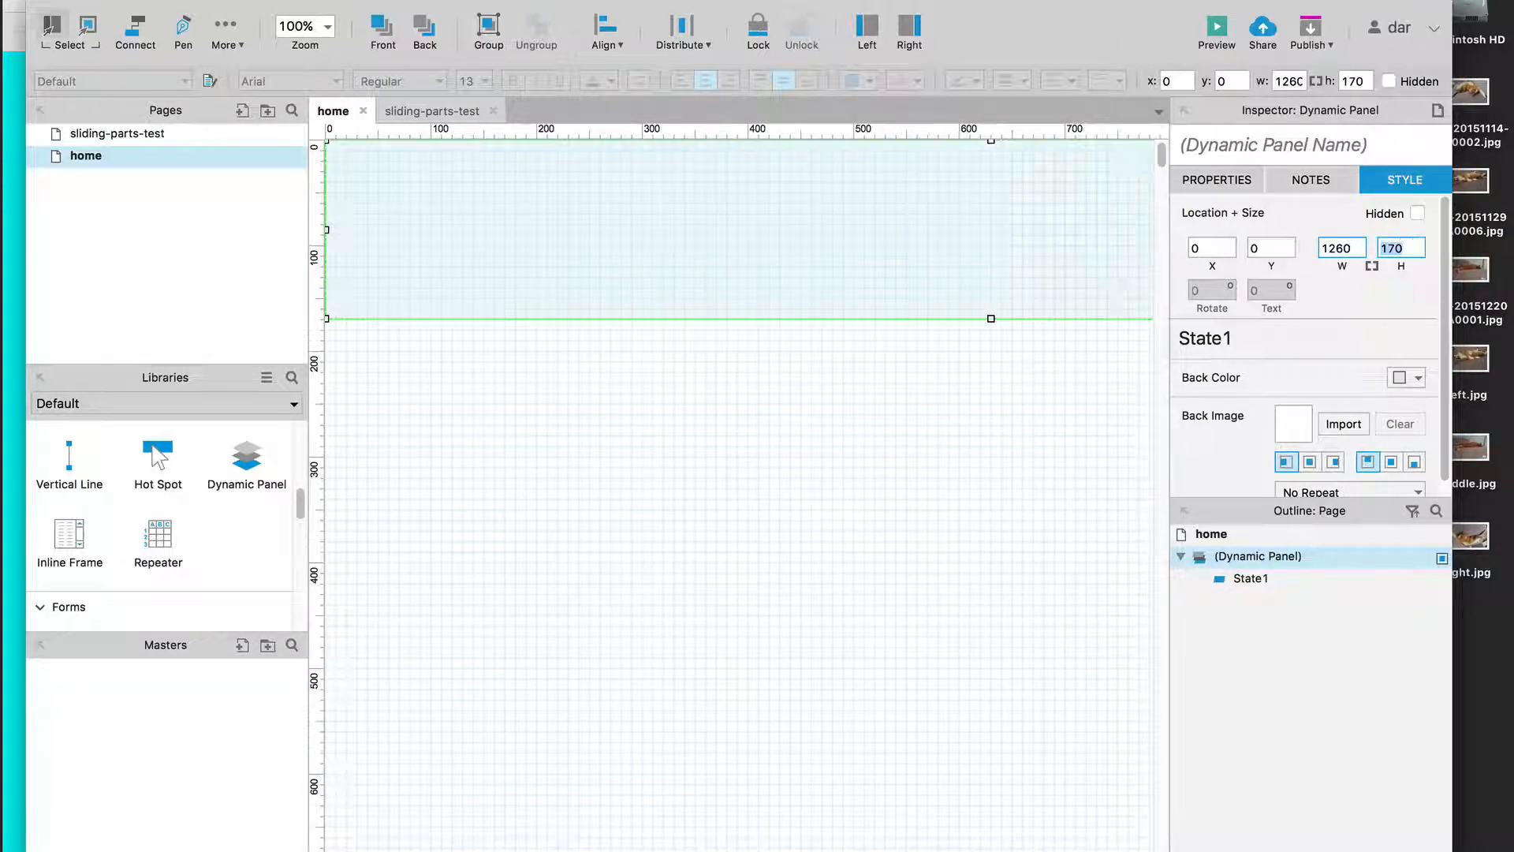
text(778)
key(Tab)
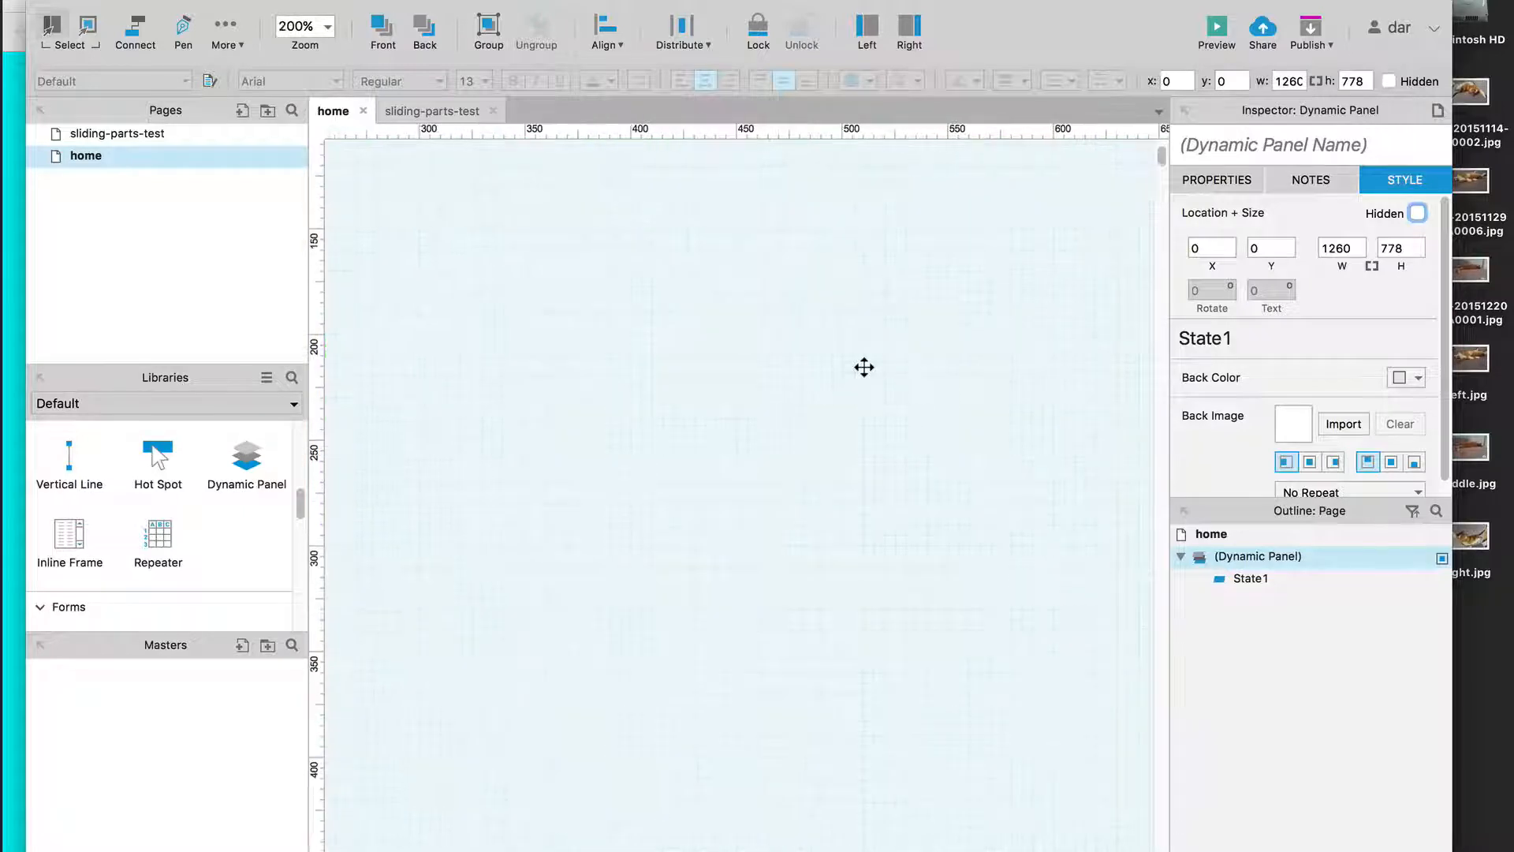
scroll(864, 367, down, 2)
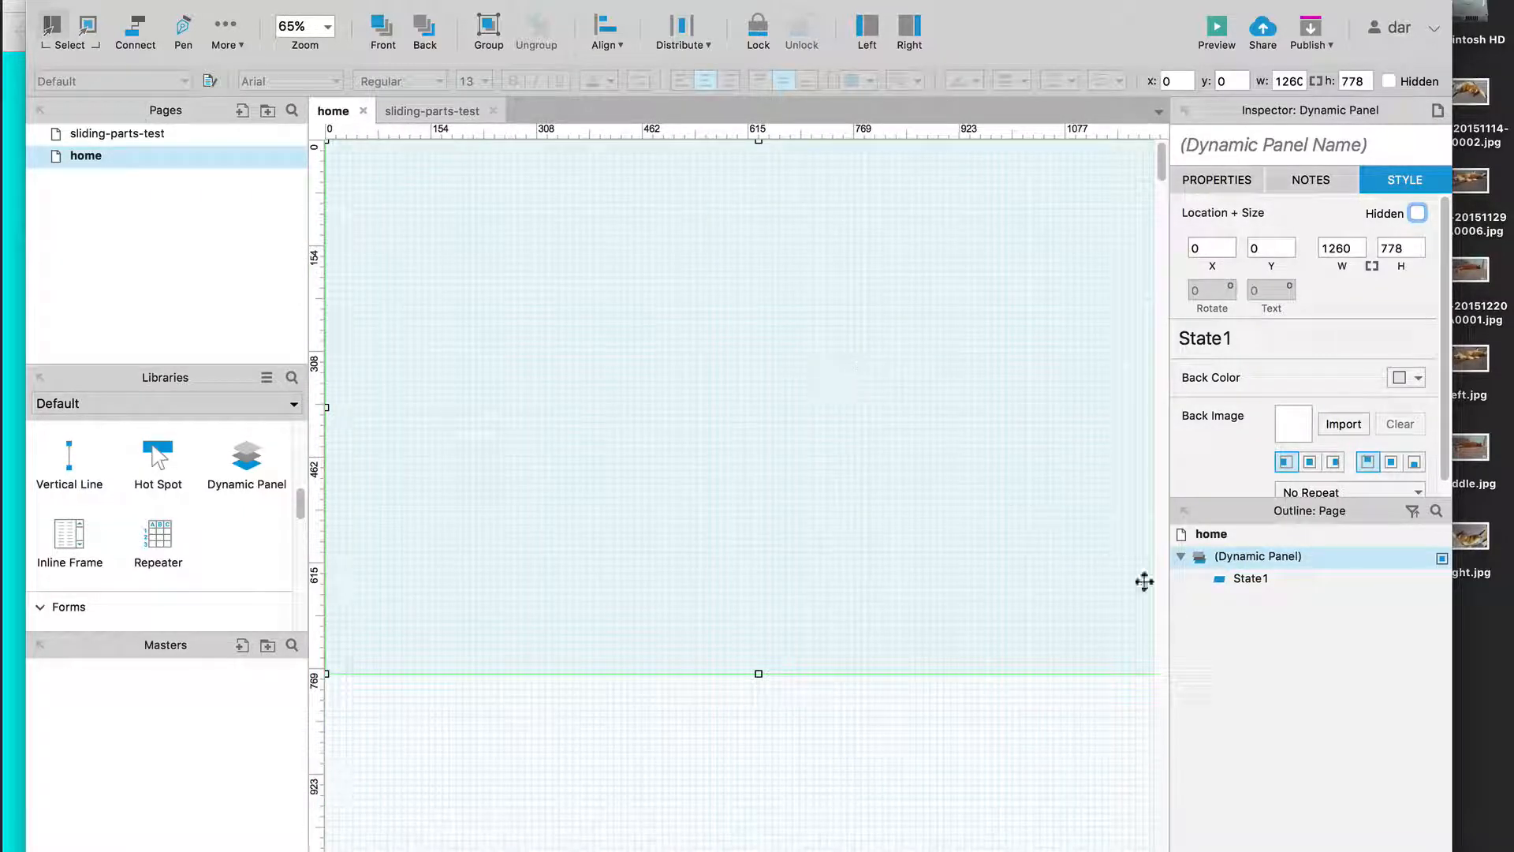
Name the dynamic panel left and insert left.jpg from the desktop into its State1 at X 0, Y 0
double_click(1247, 558)
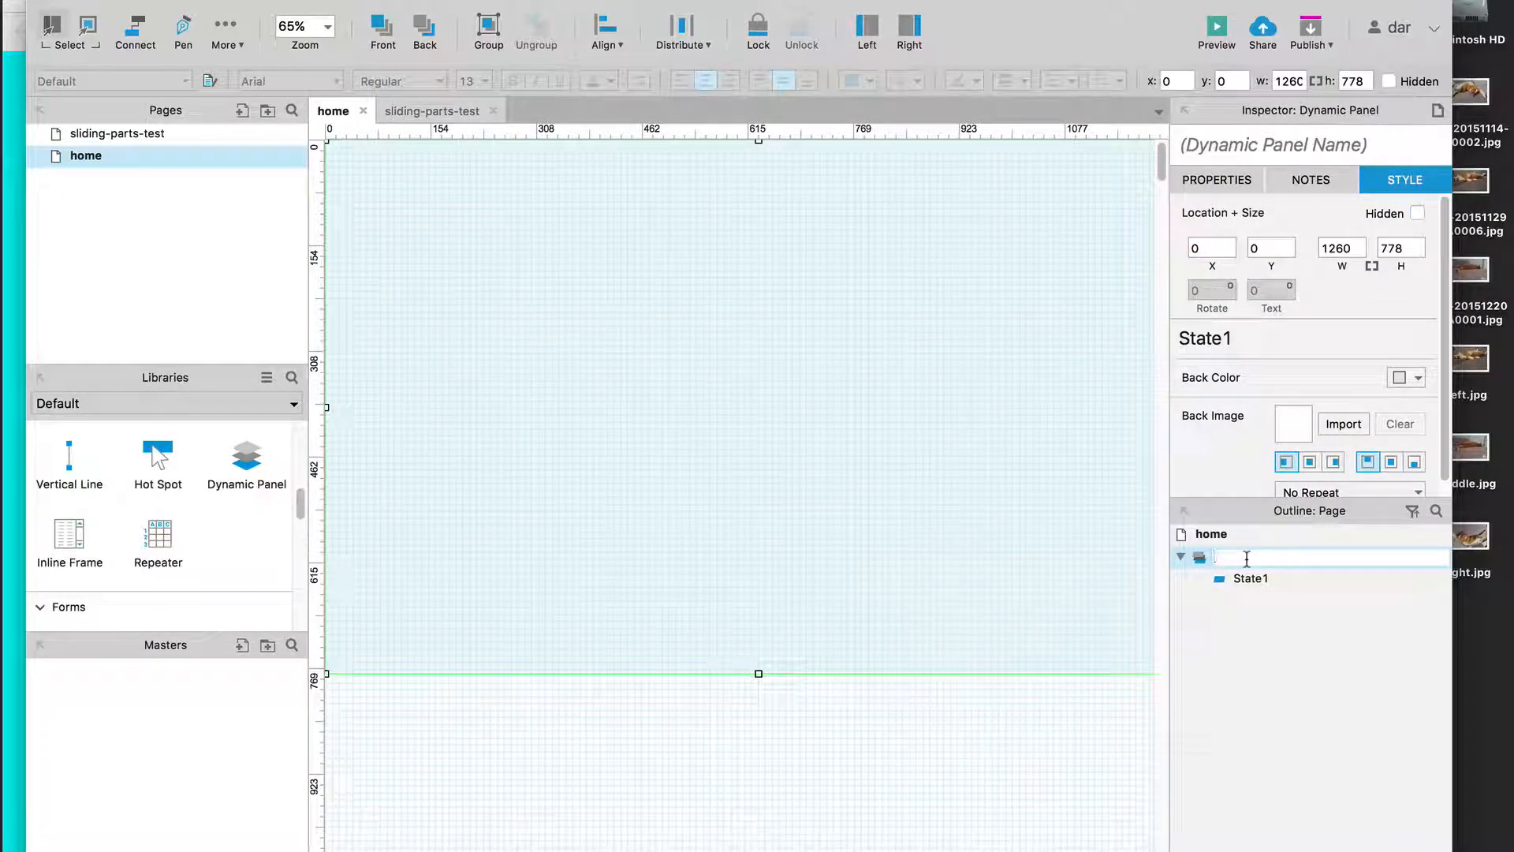
text(left)
key(Return)
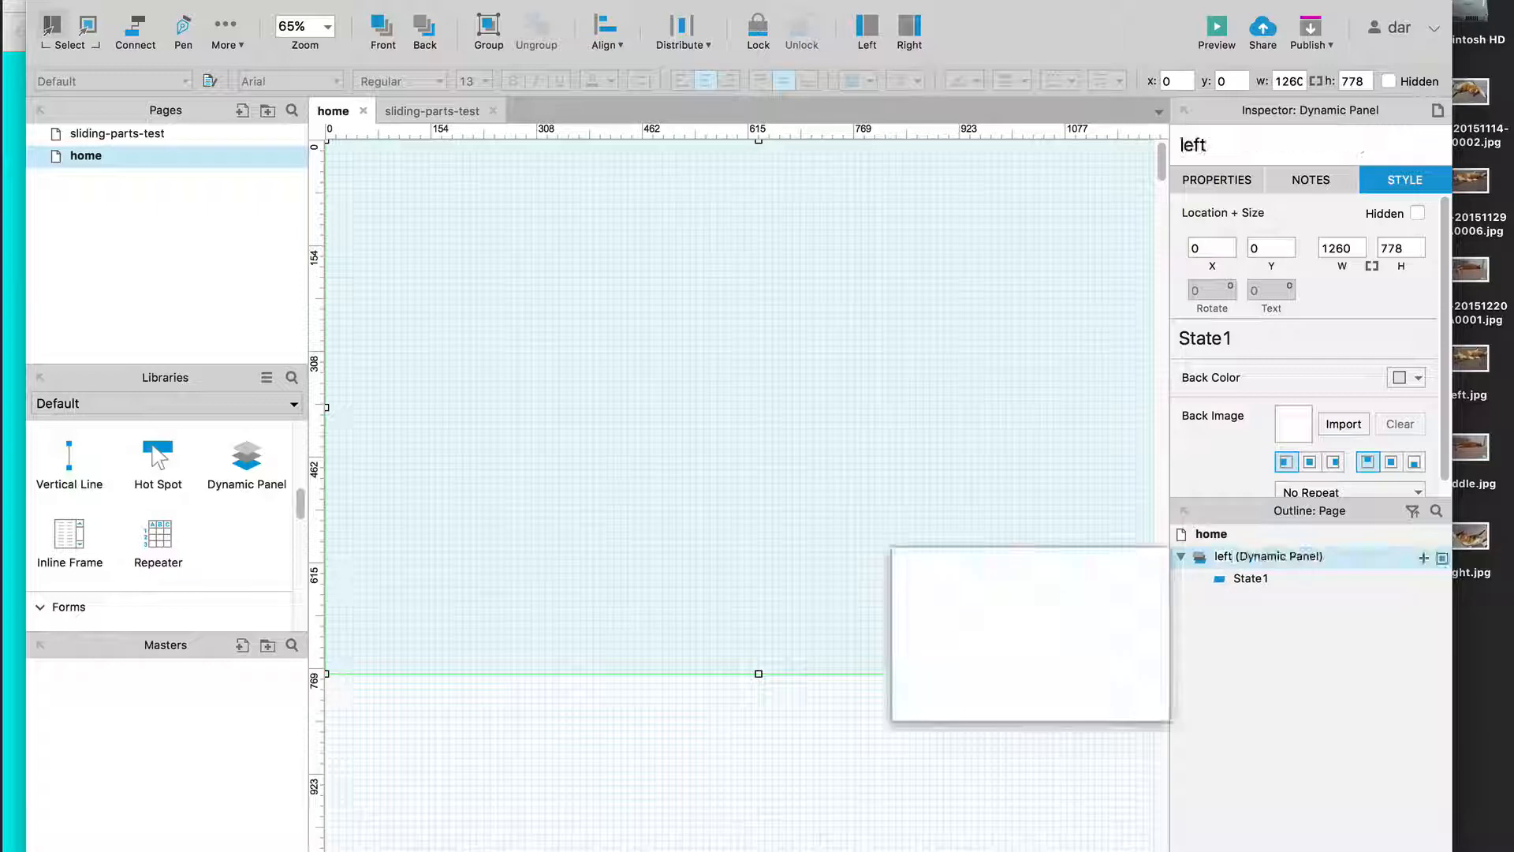
double_click(1249, 579)
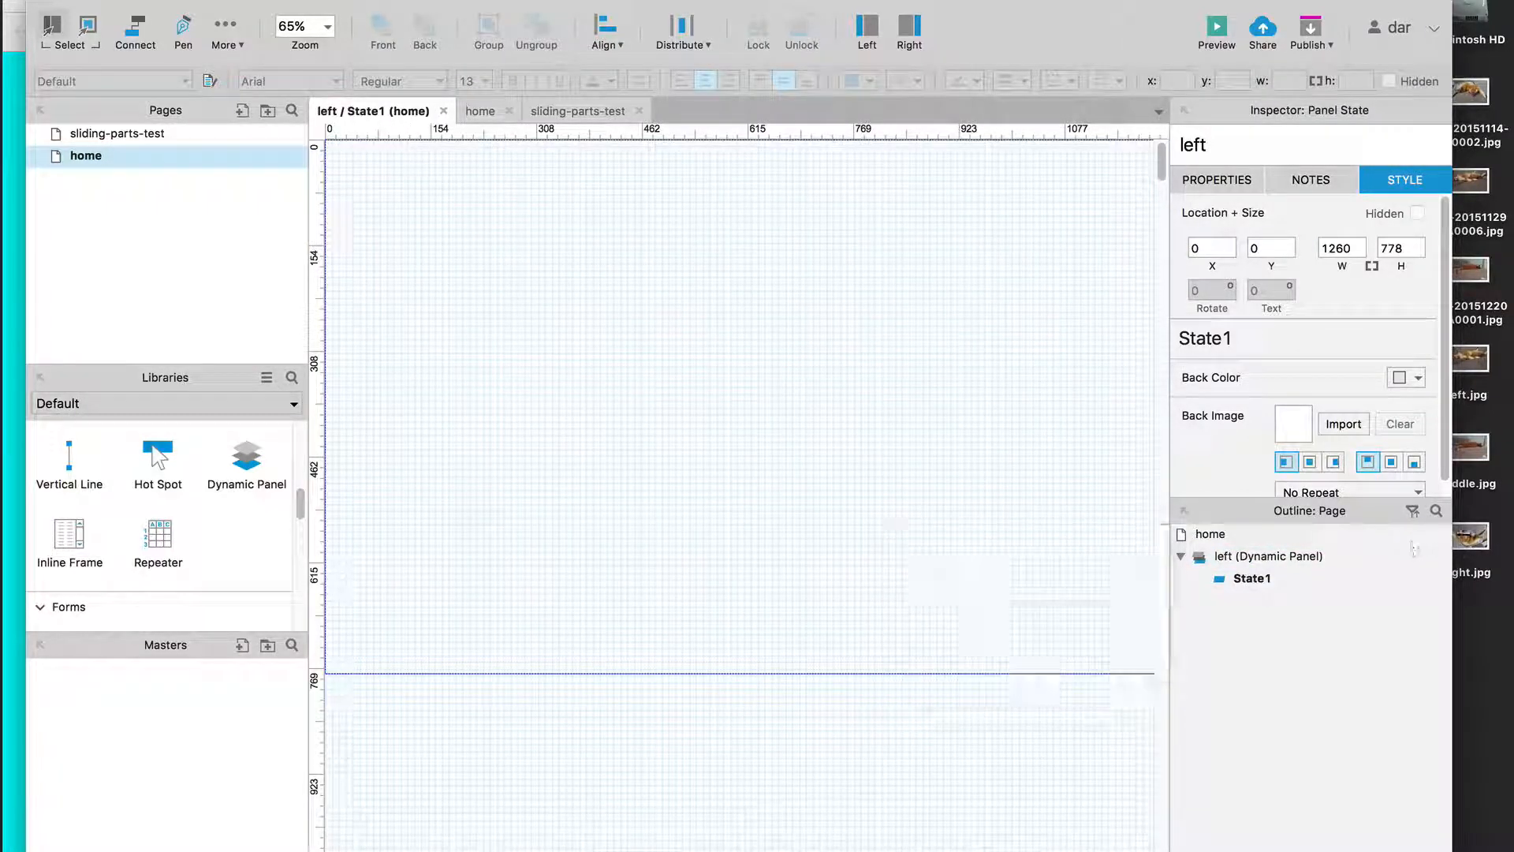
click(1474, 365)
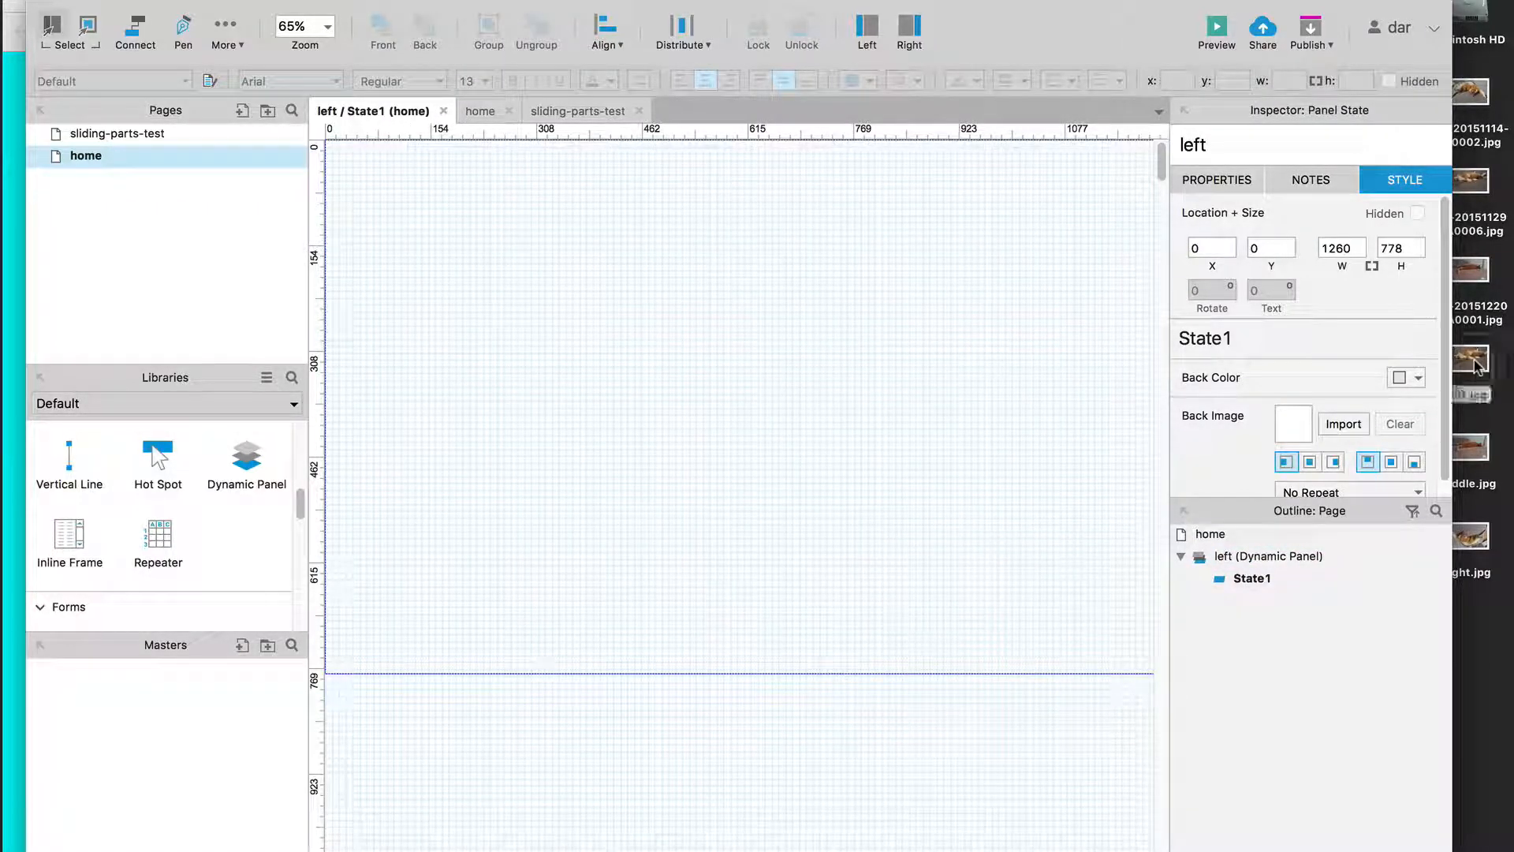
drag(1475, 365, 411, 203)
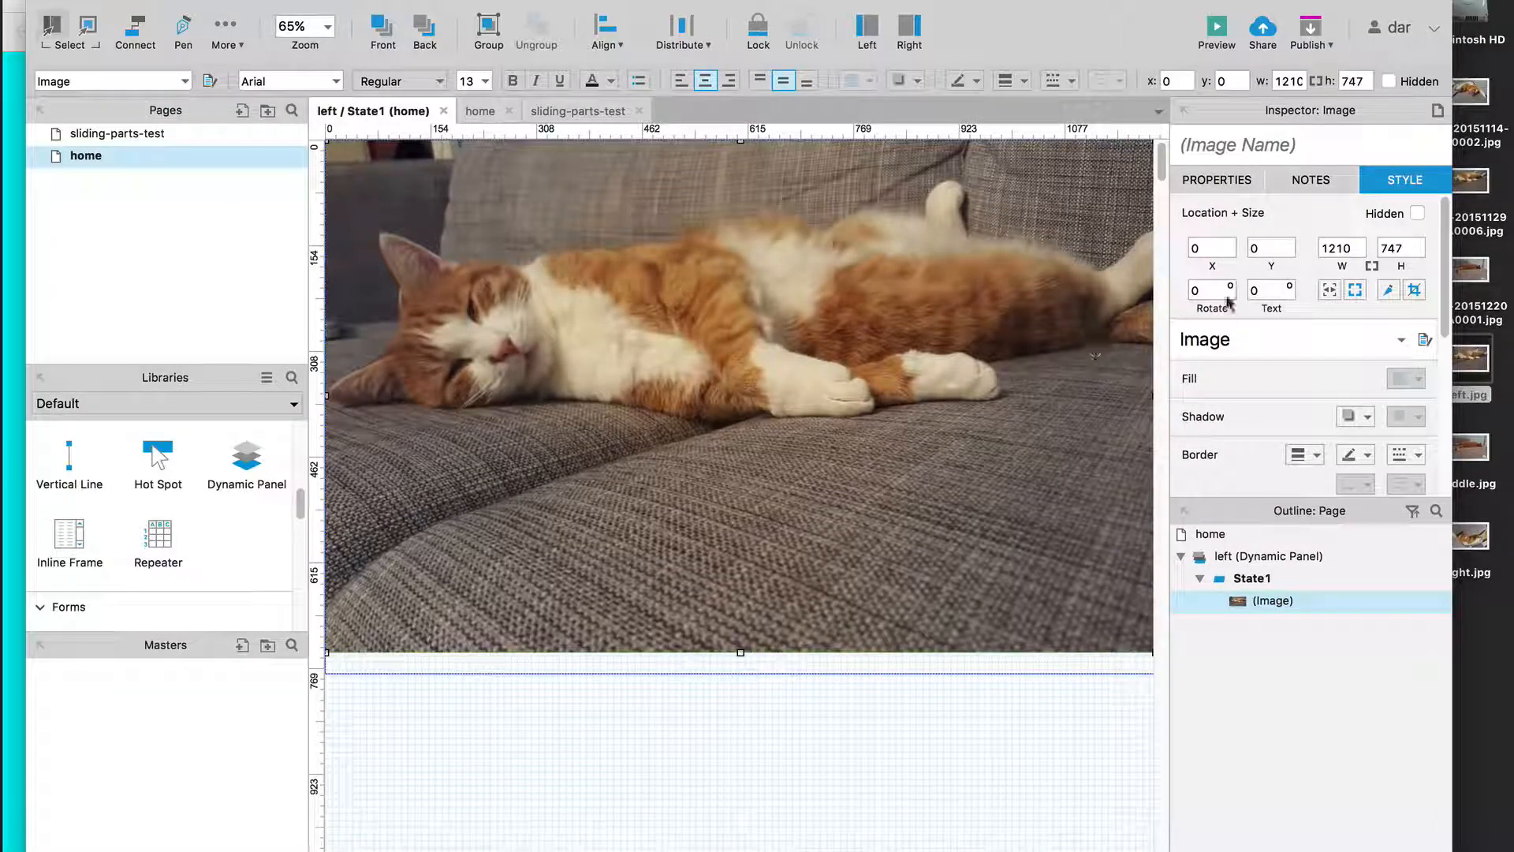
Scale the image proportionally to 1260 wide, and close the State1 and sliding-parts-test views to return to home
click(1371, 267)
double_click(1345, 251)
text(1260)
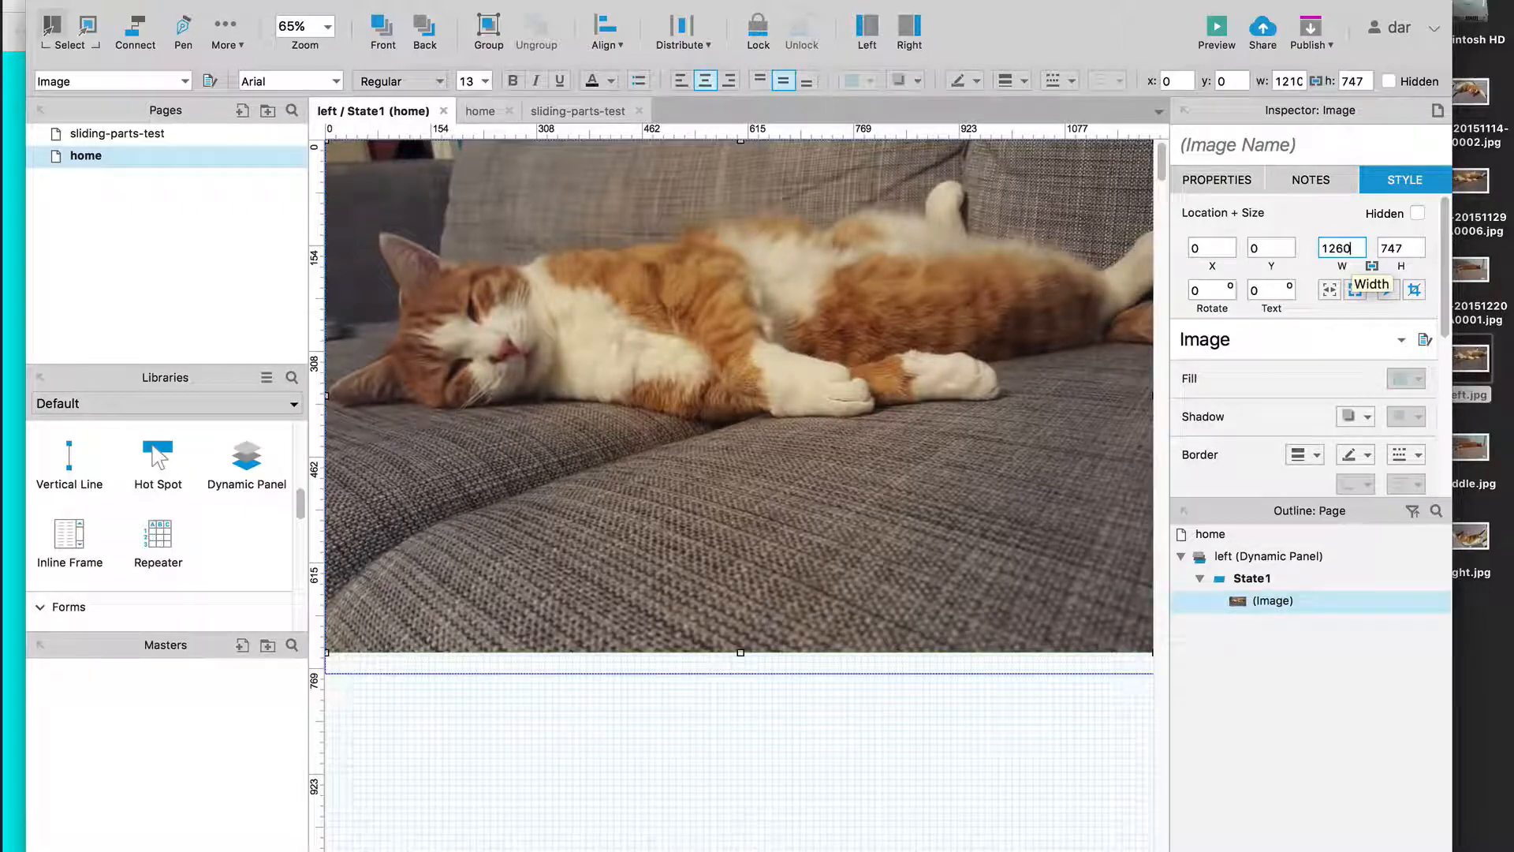
key(Tab)
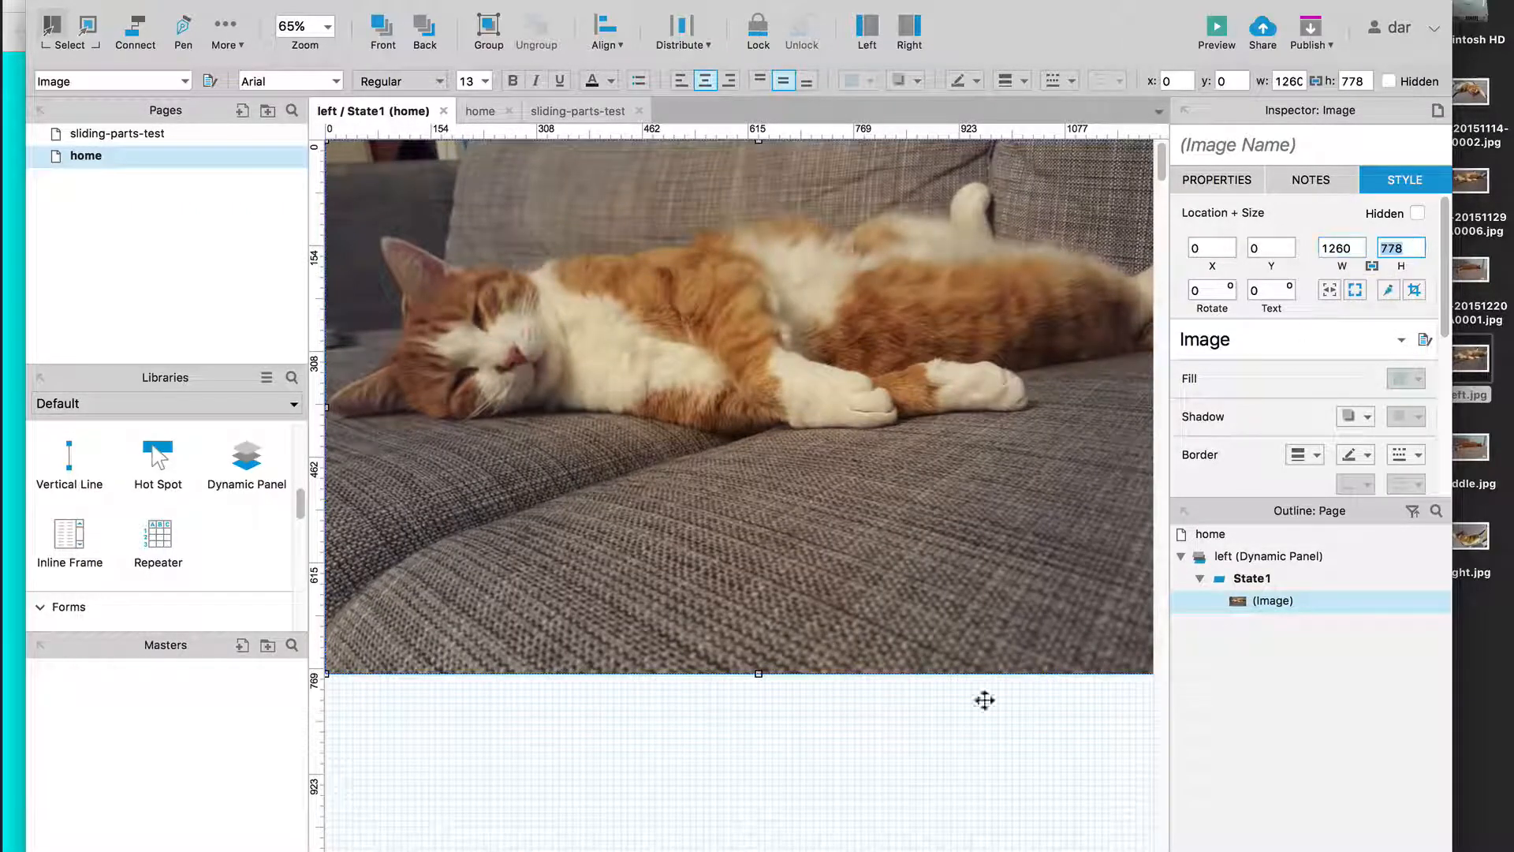
click(881, 787)
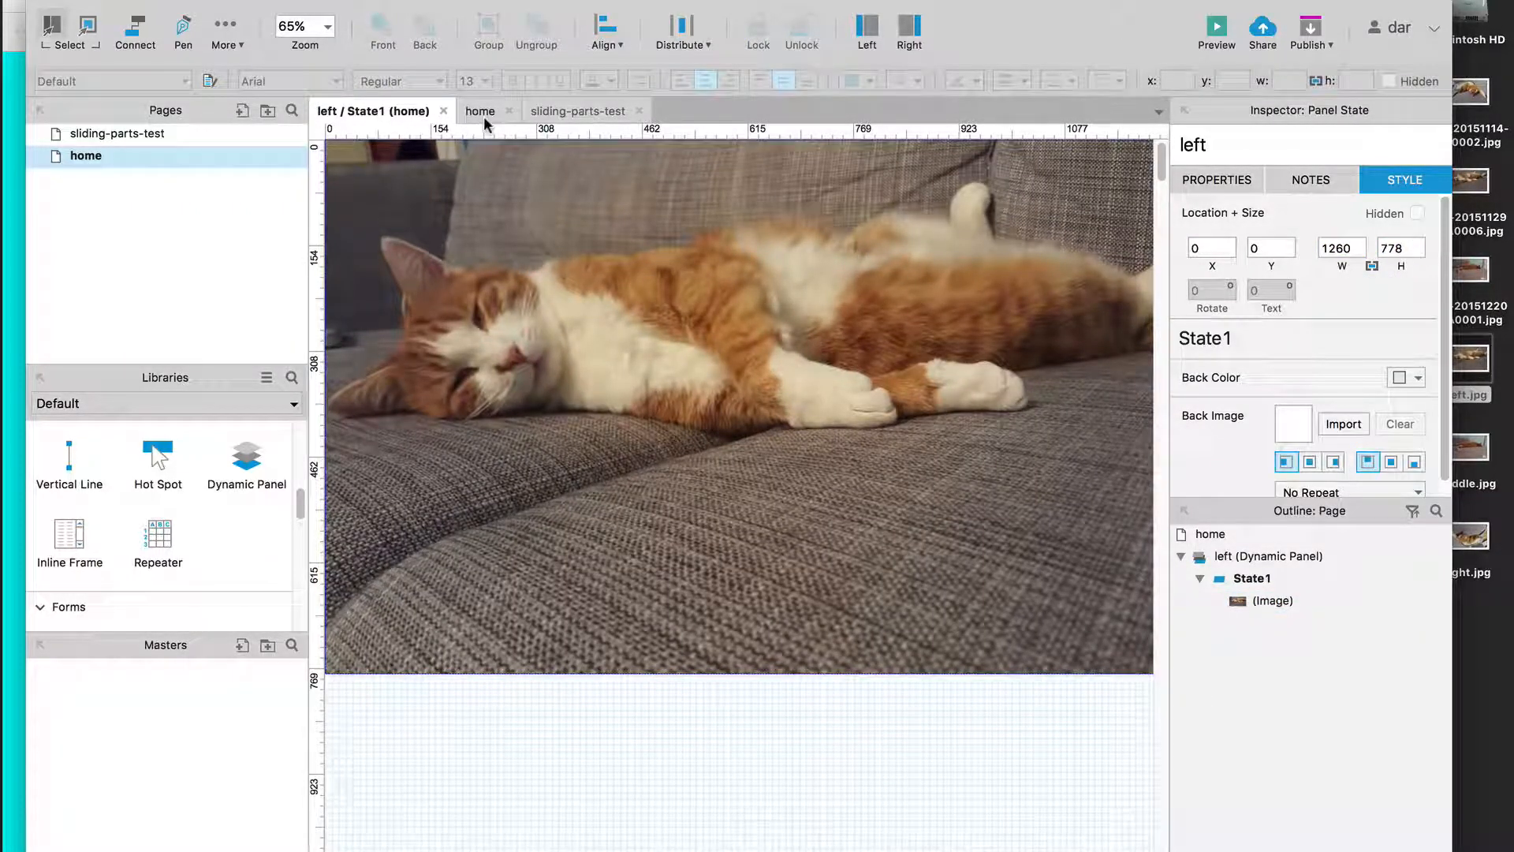
click(443, 111)
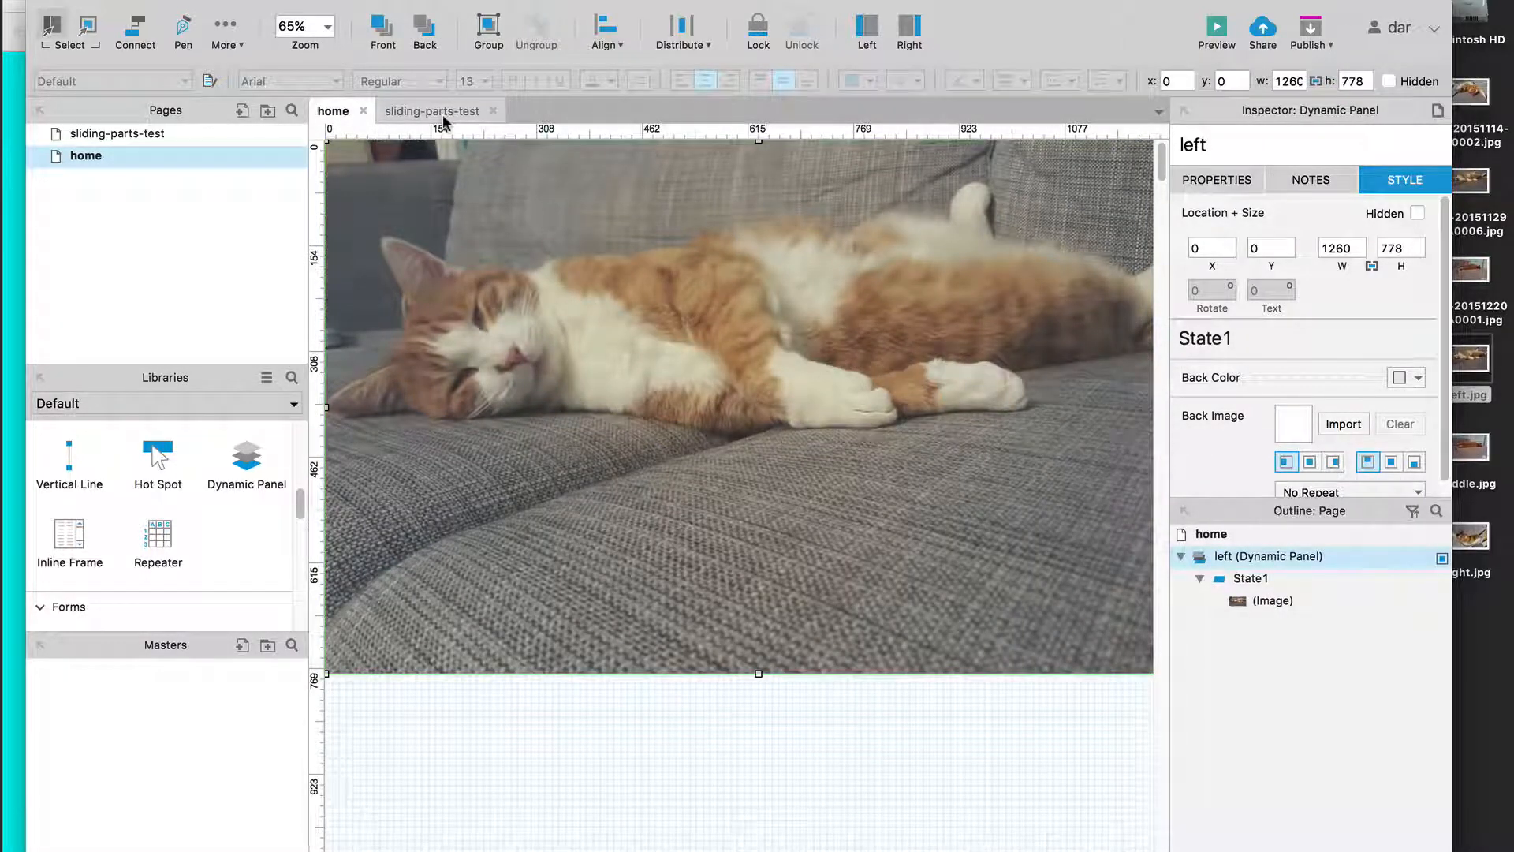
click(490, 111)
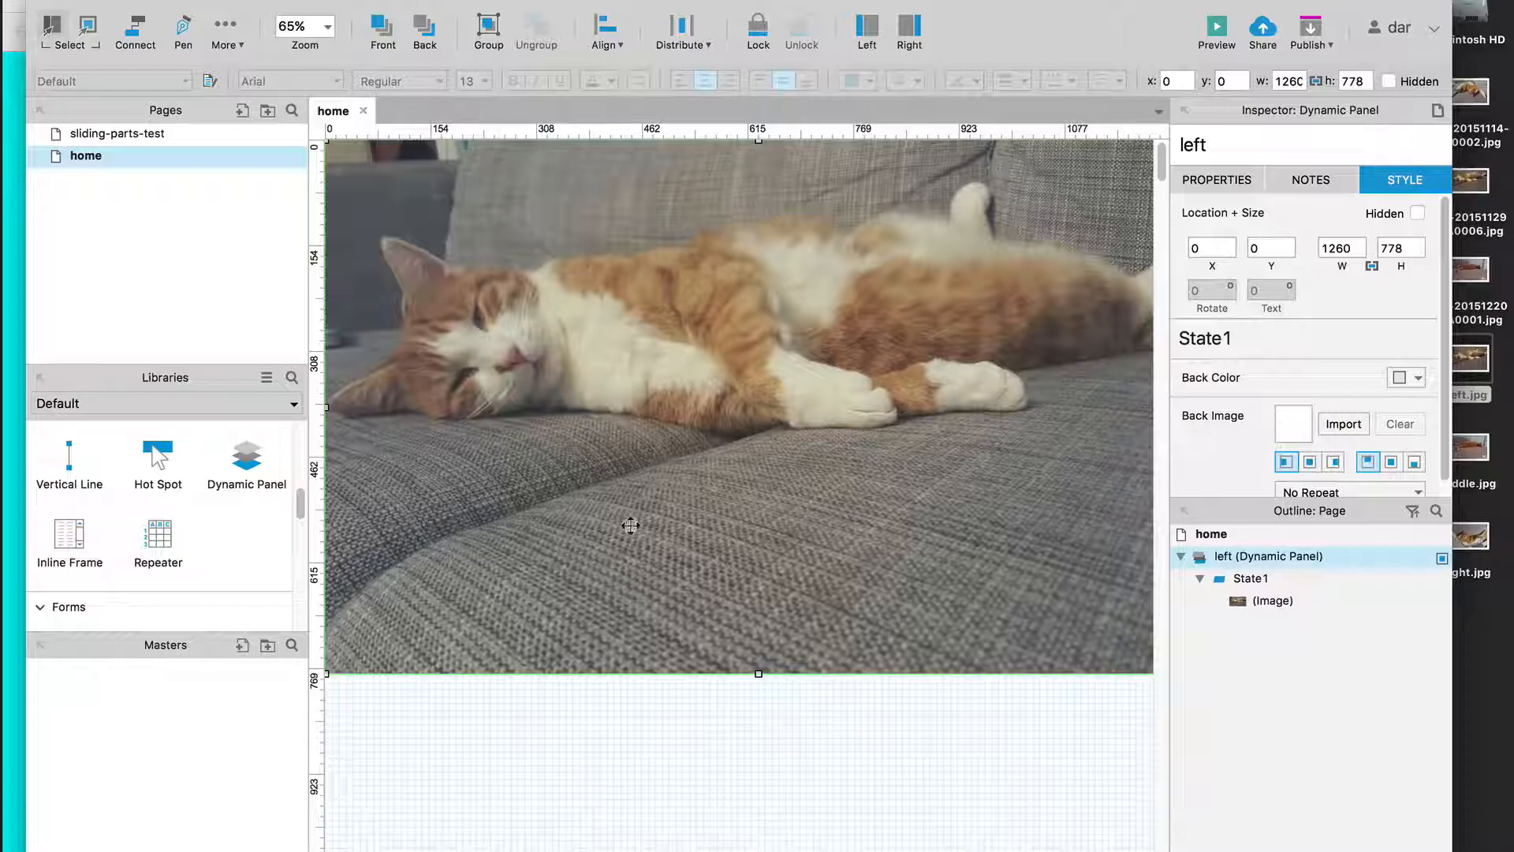
Narrow the left panel from its right edge to about 452 wide, so it crops the cat image
scroll(667, 665, right, 5)
scroll(670, 665, left, 3)
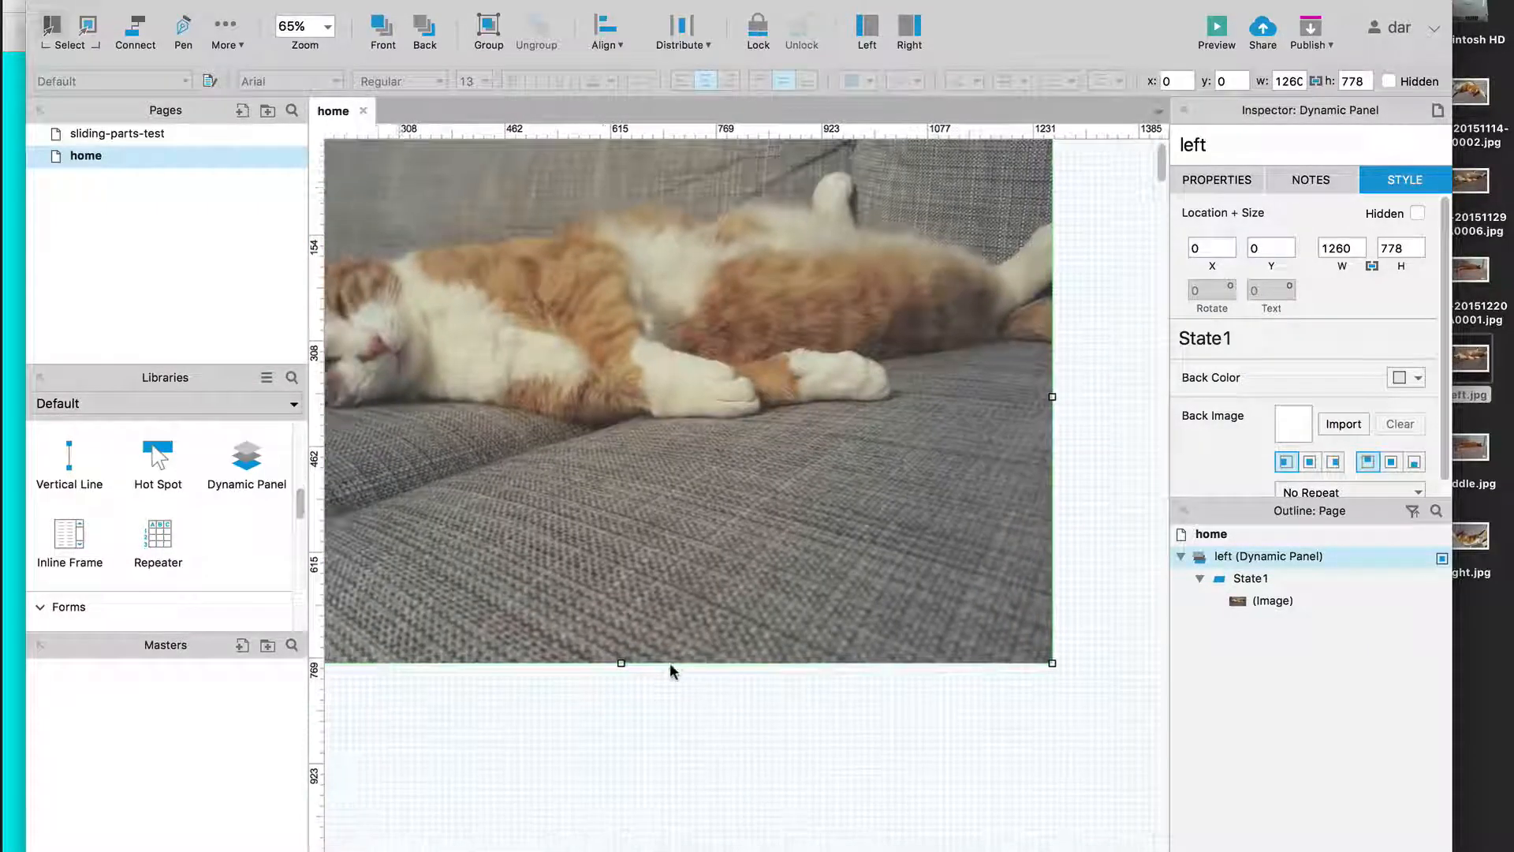
scroll(671, 665, up, 1)
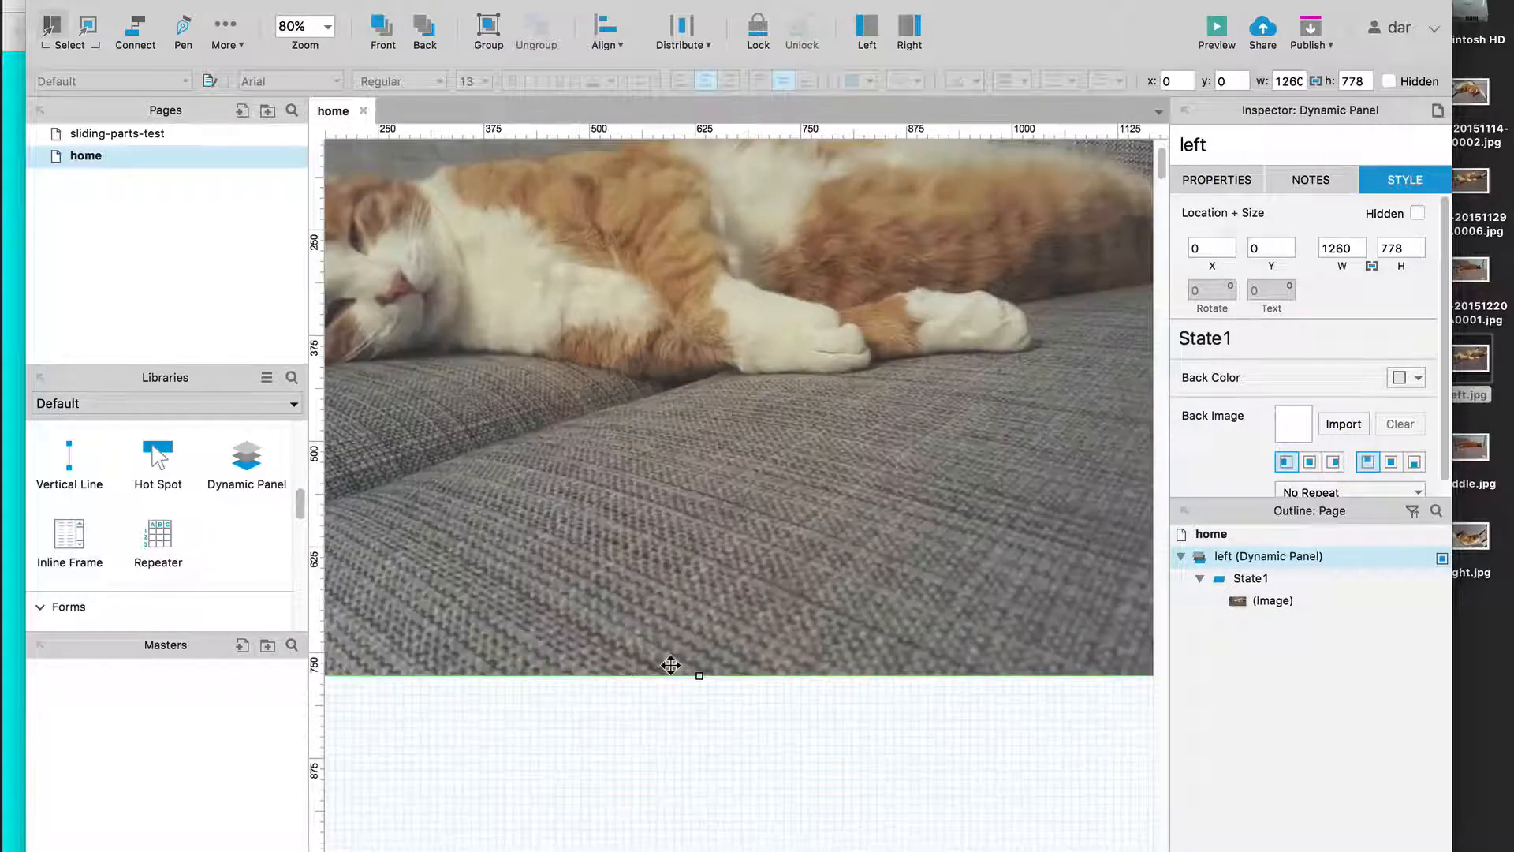
scroll(670, 665, down, 2)
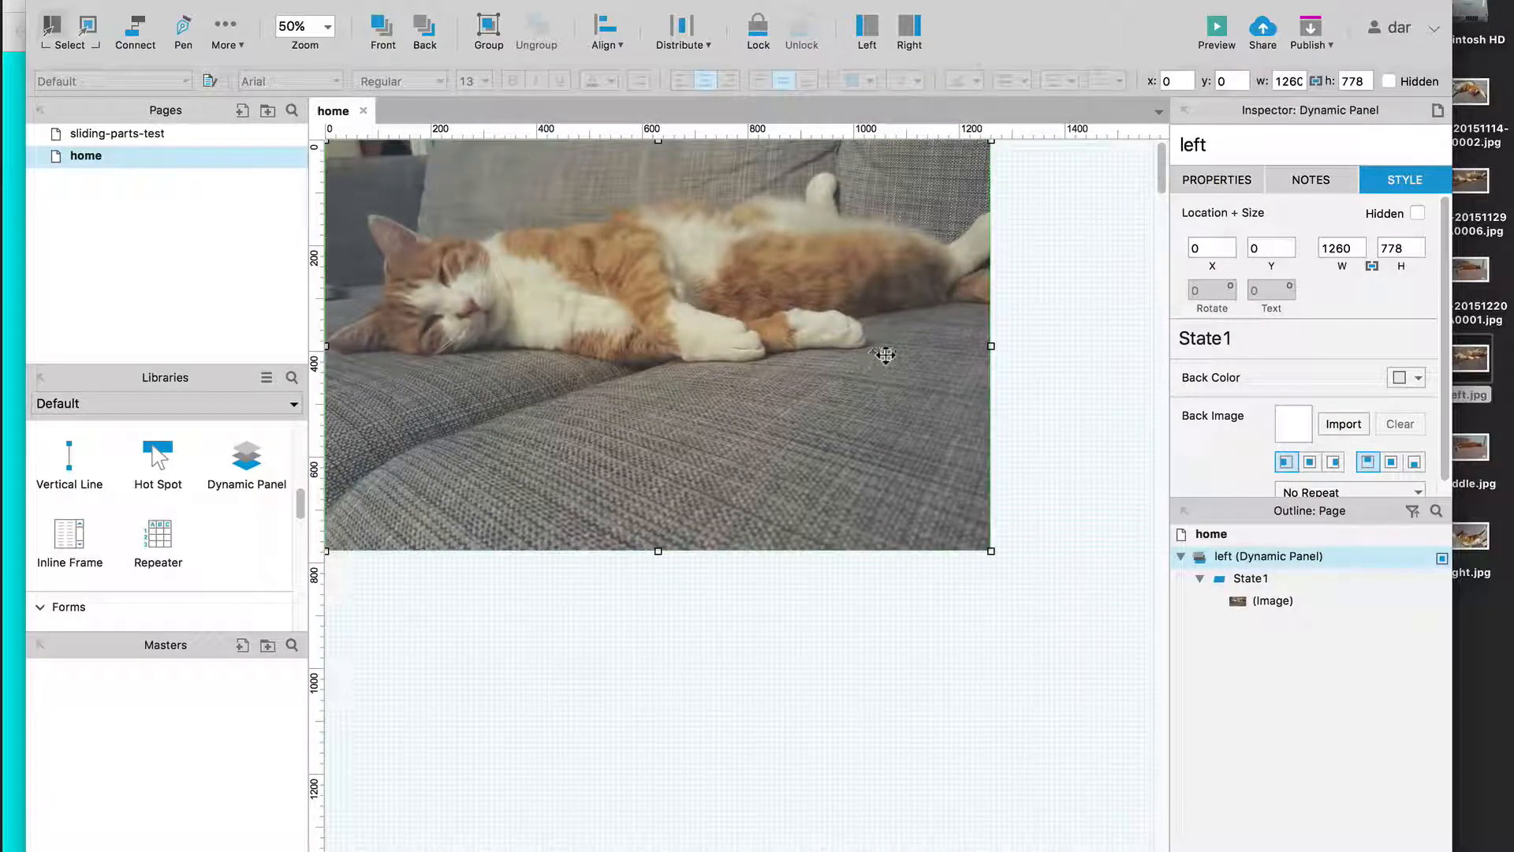
drag(992, 346, 557, 335)
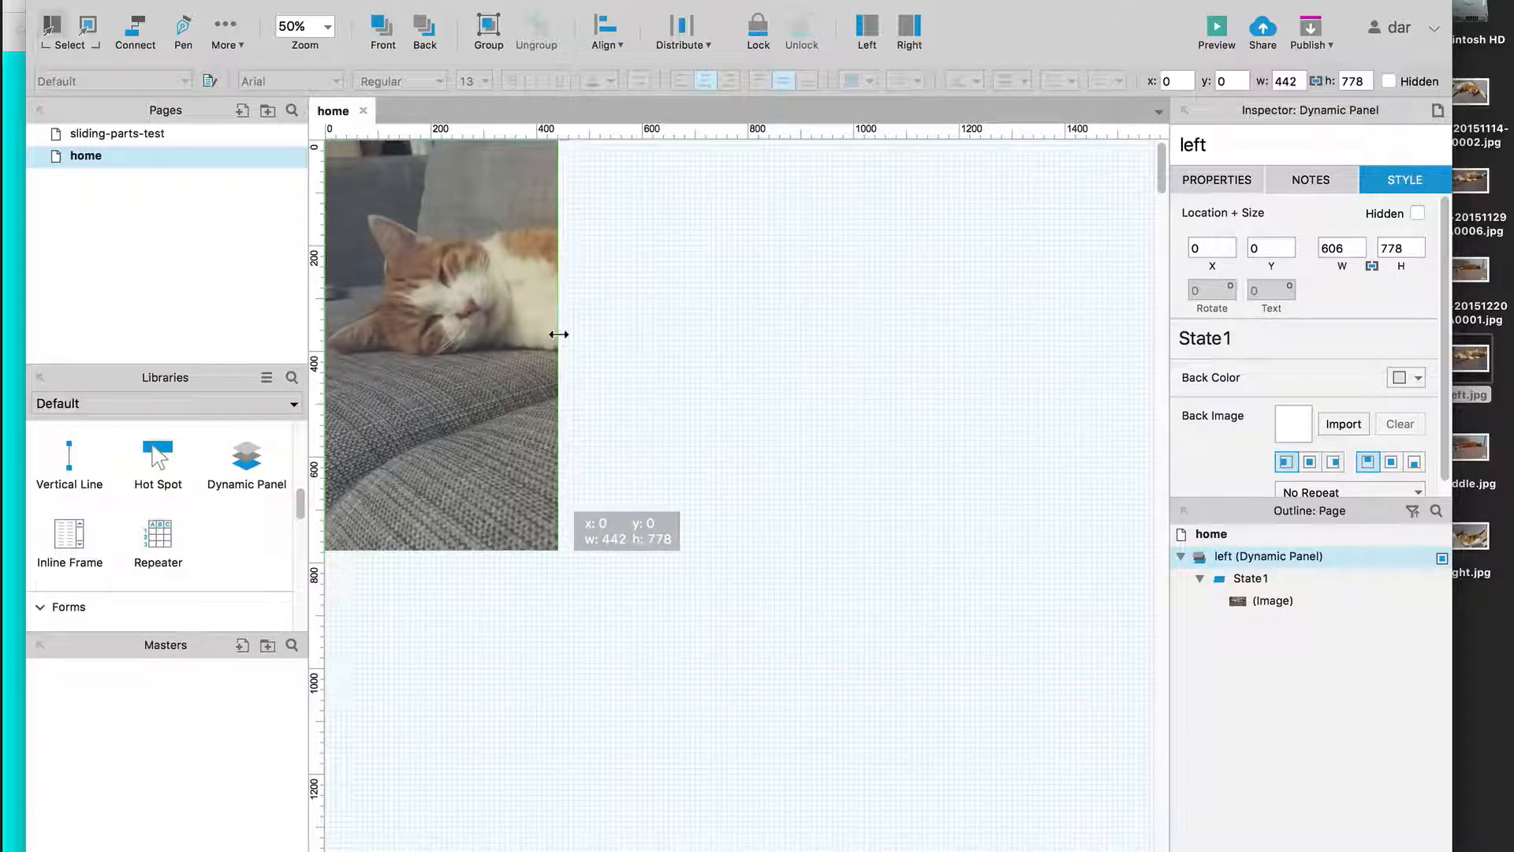
drag(558, 334, 561, 332)
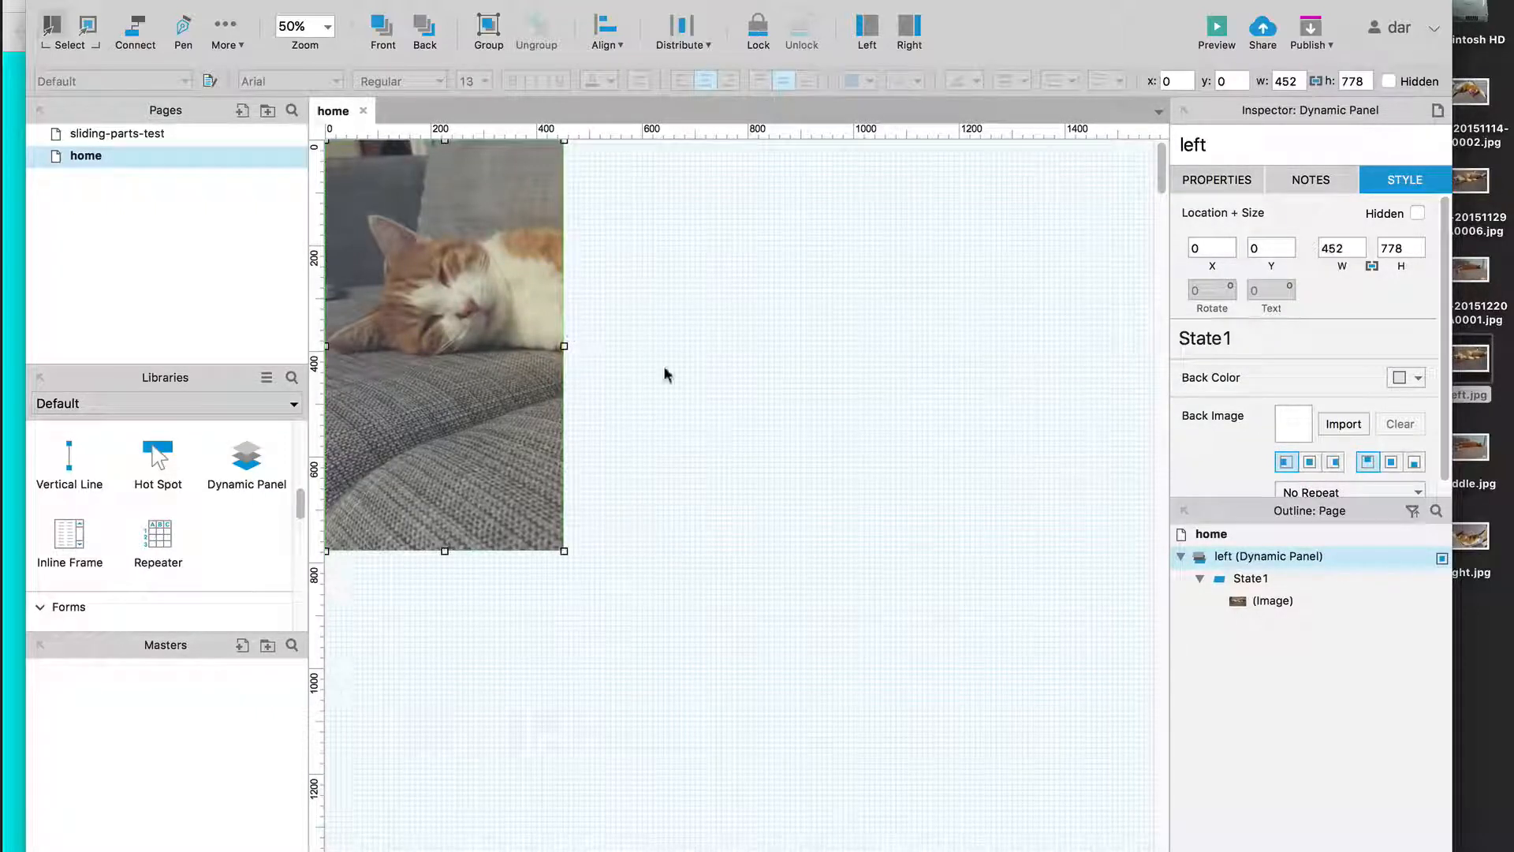
Place left.jpg directly on the home page, try narrowing it from its left edge, and delete it
click(742, 405)
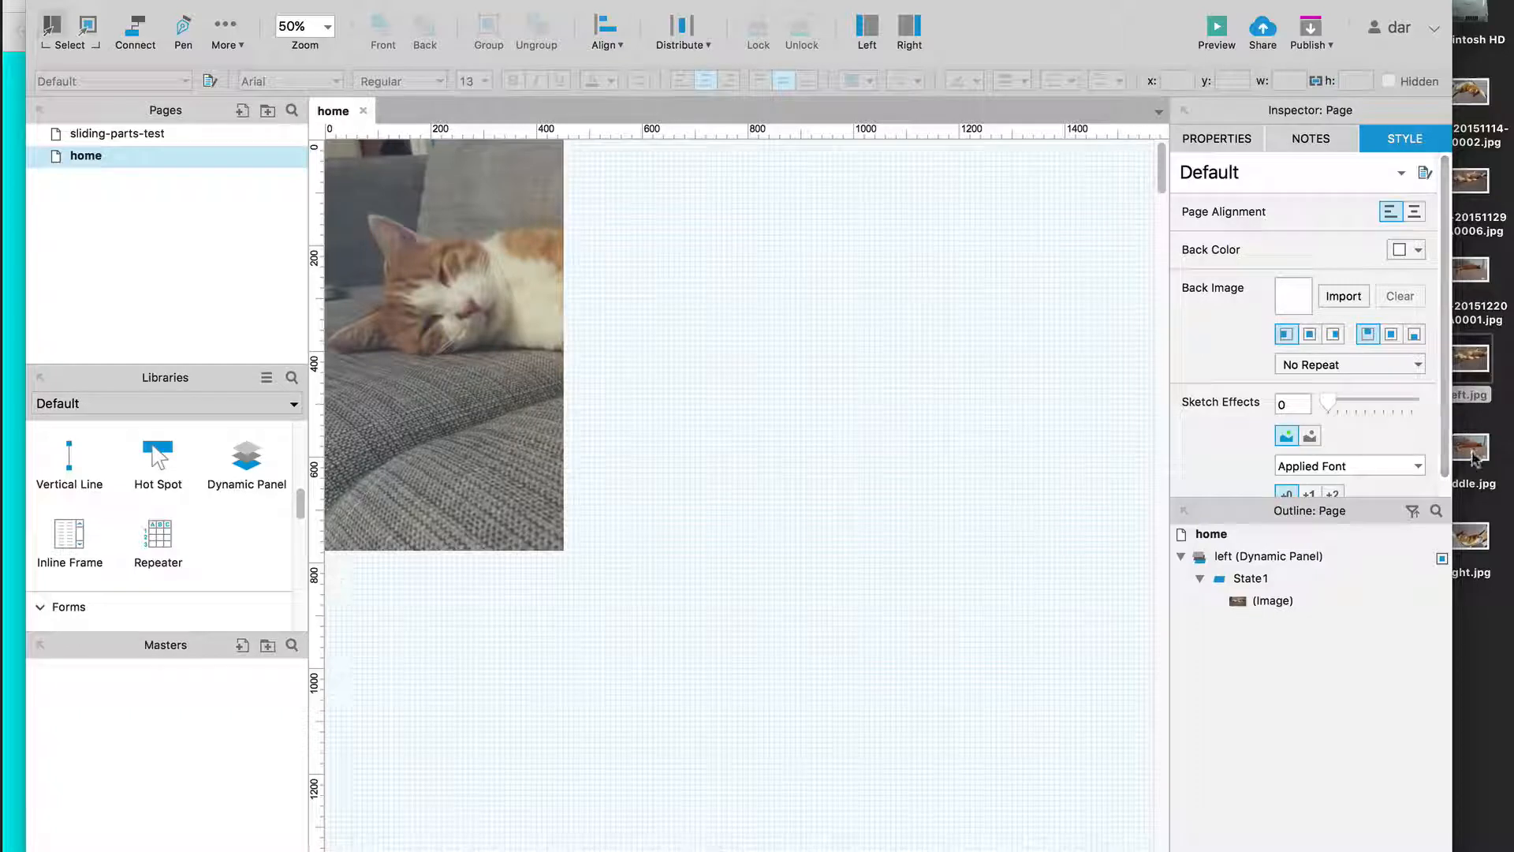
drag(1467, 365, 737, 477)
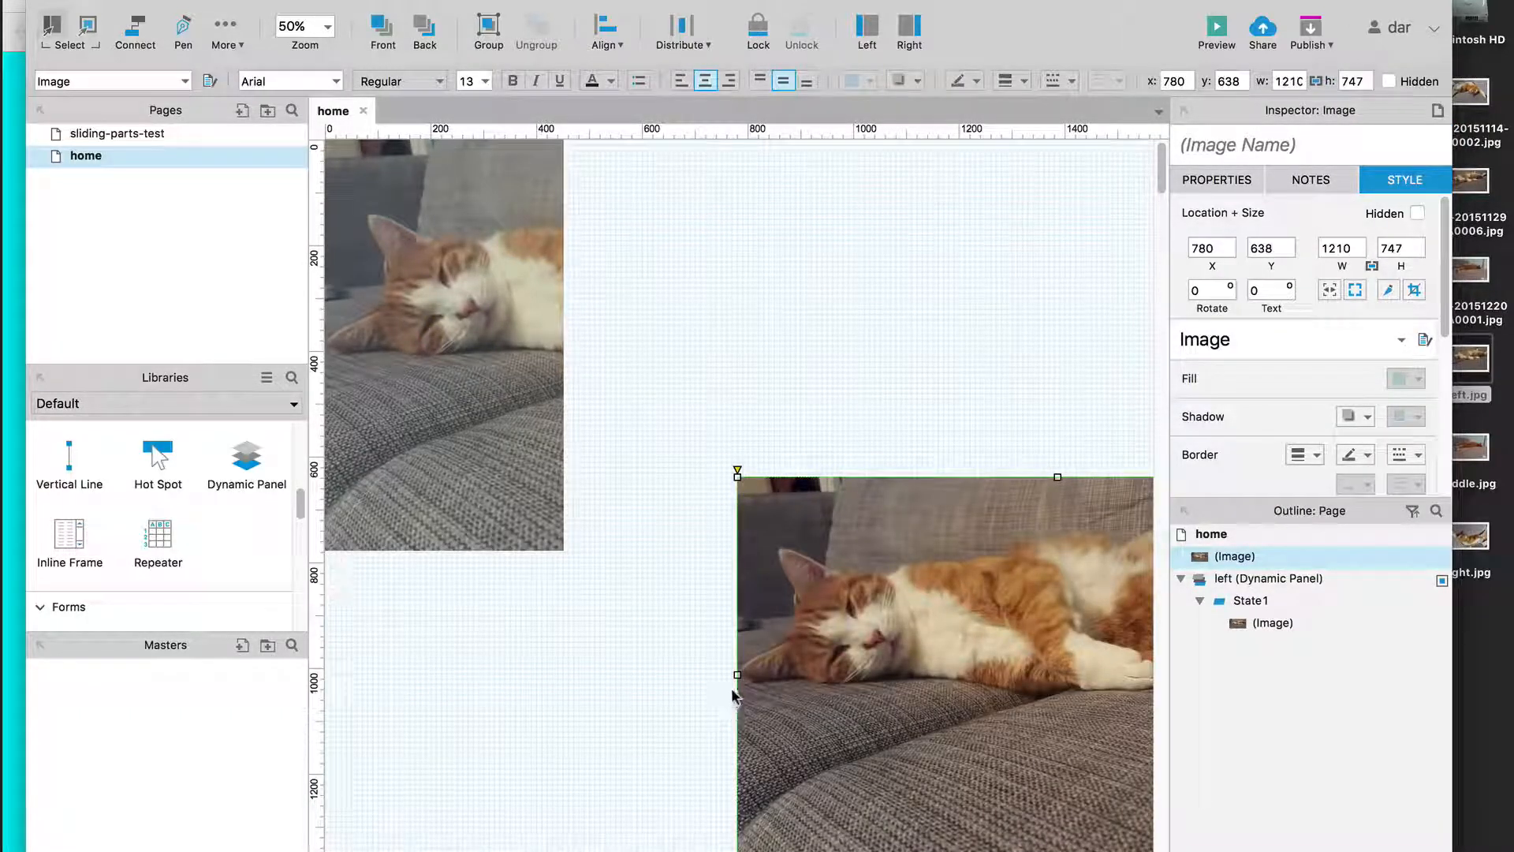
drag(737, 675, 925, 675)
drag(1022, 635, 754, 426)
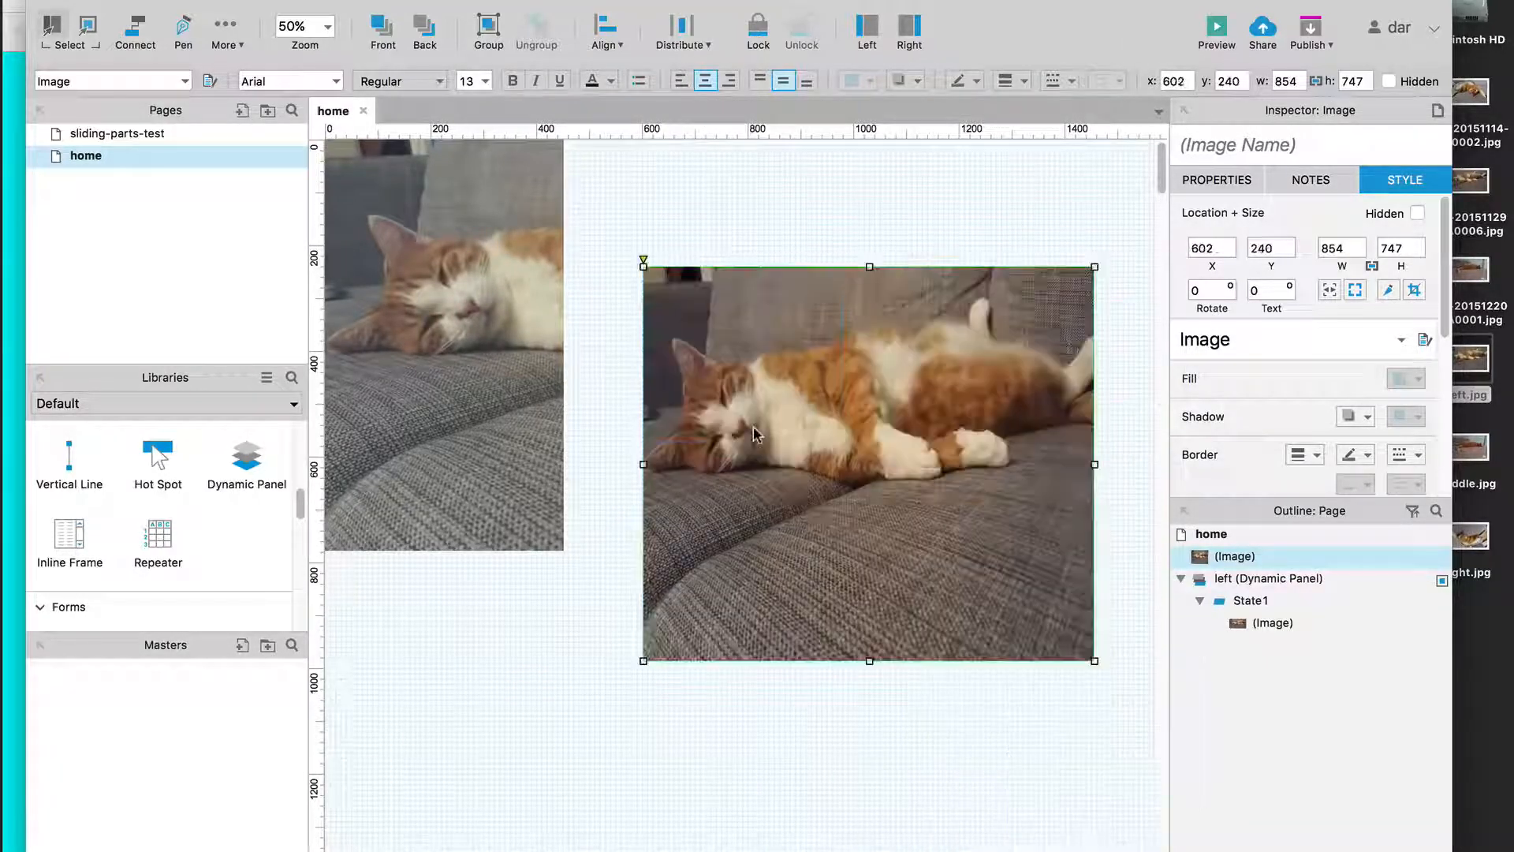
drag(645, 465, 733, 472)
key(Delete)
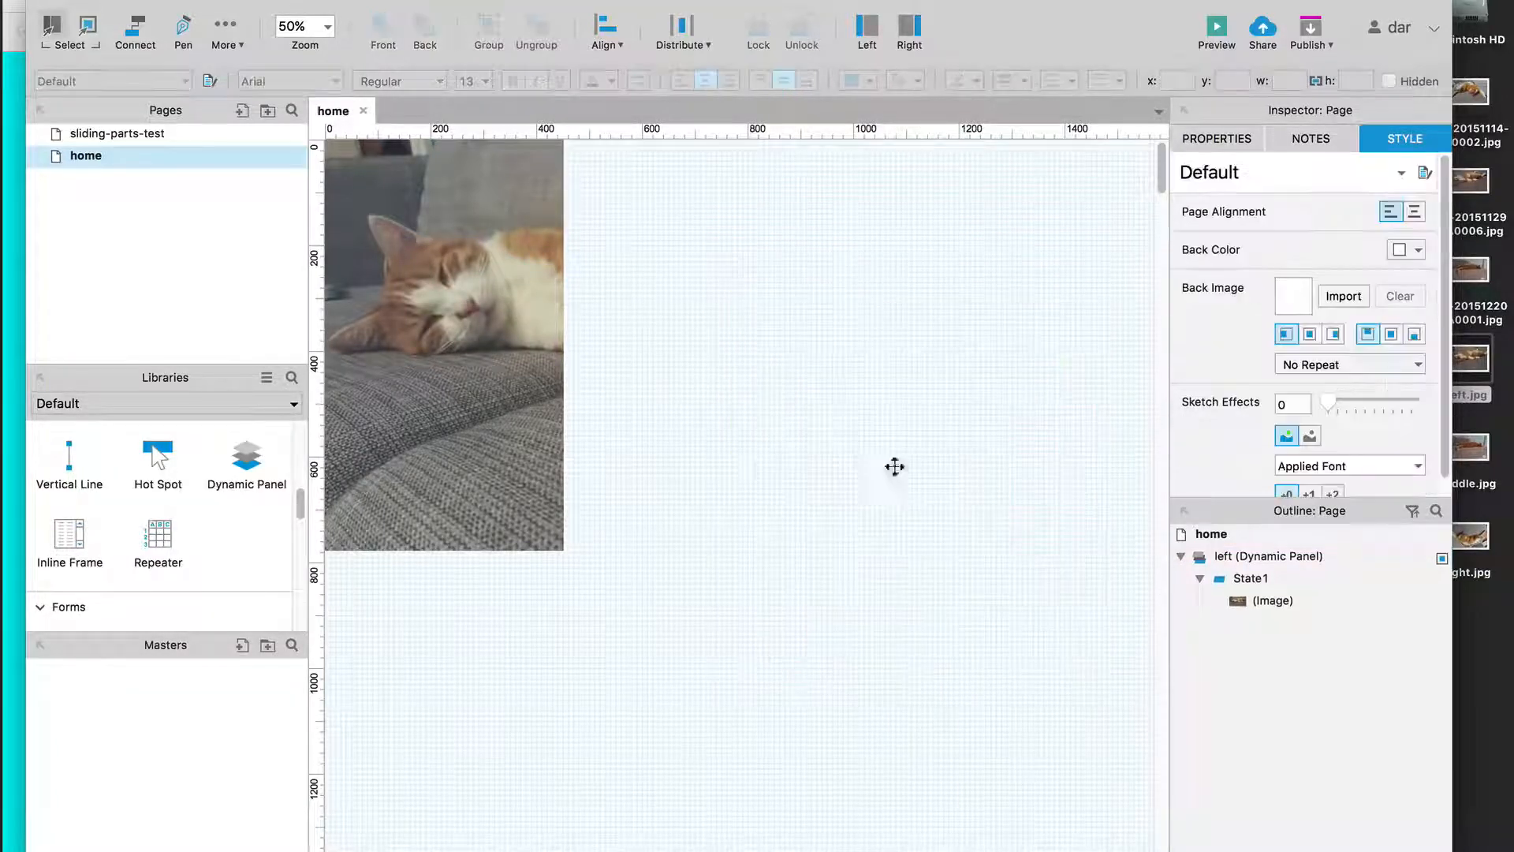
Set the width of the left panel to 420
click(544, 300)
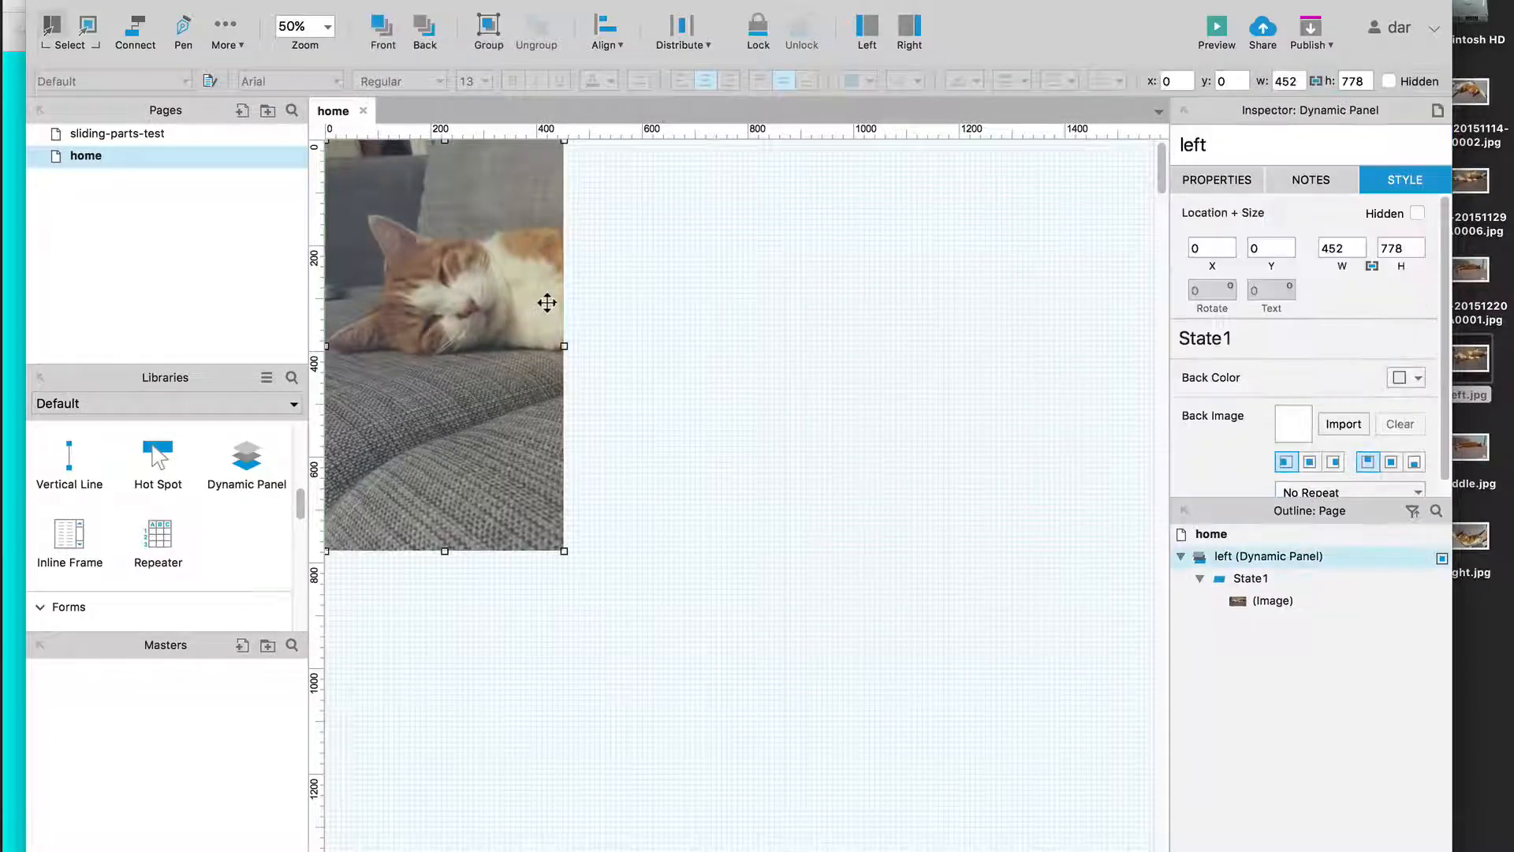
click(1351, 248)
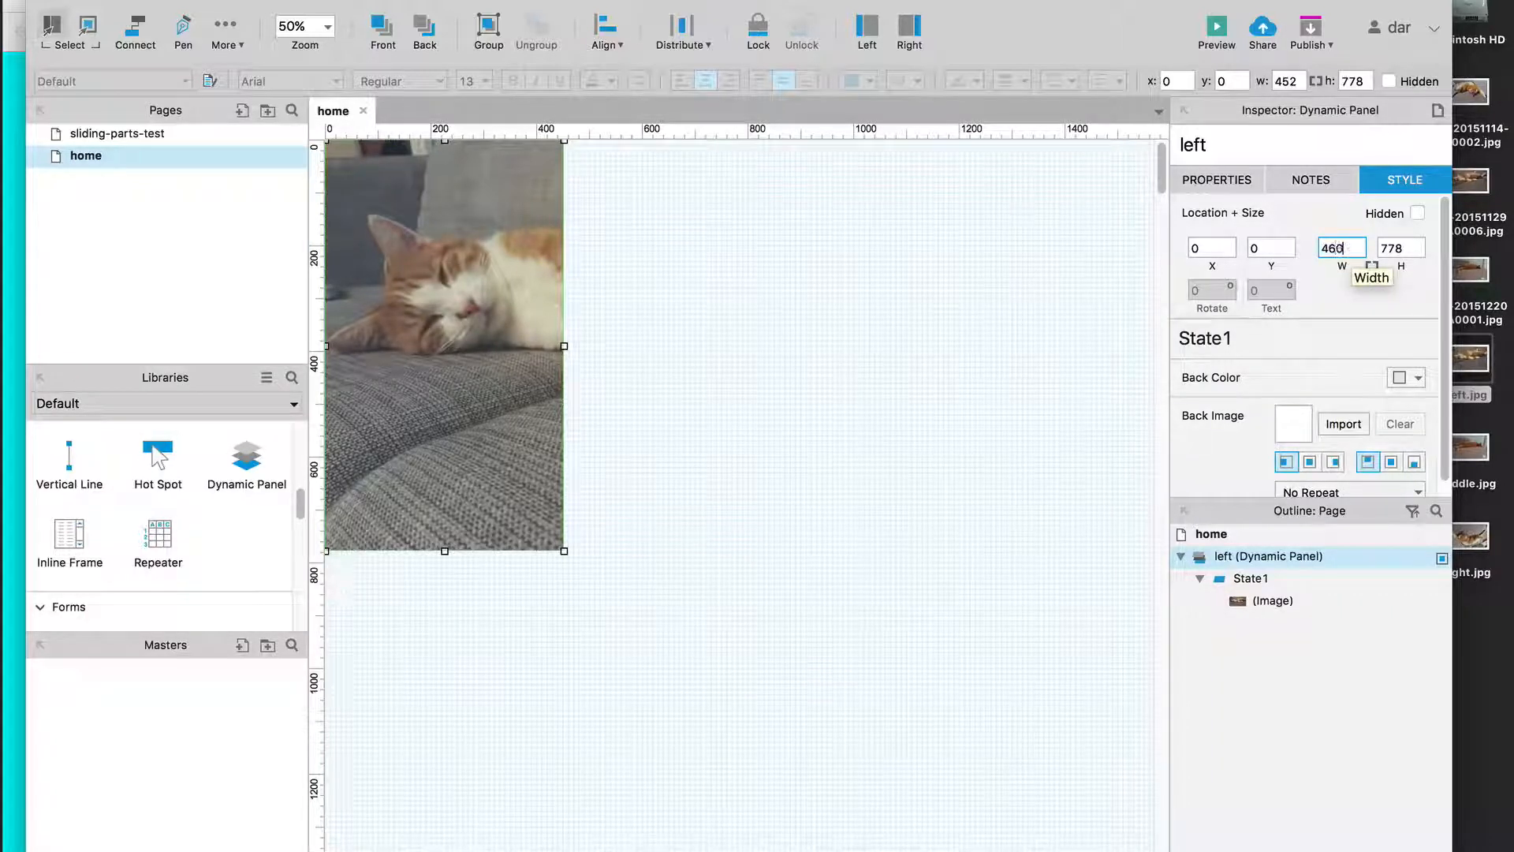
text(460)
key(Return)
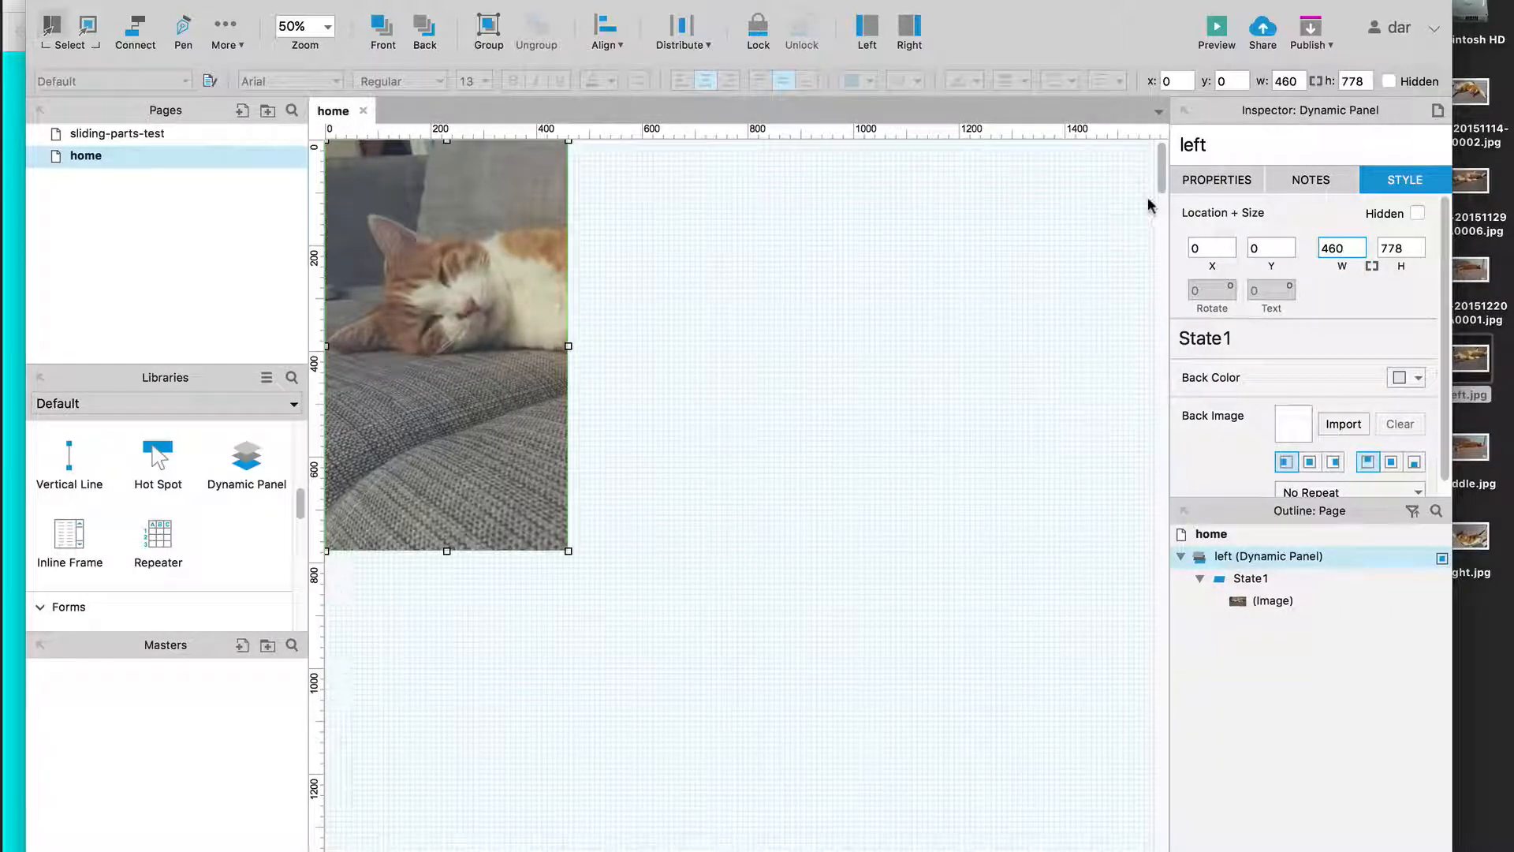
click(1351, 248)
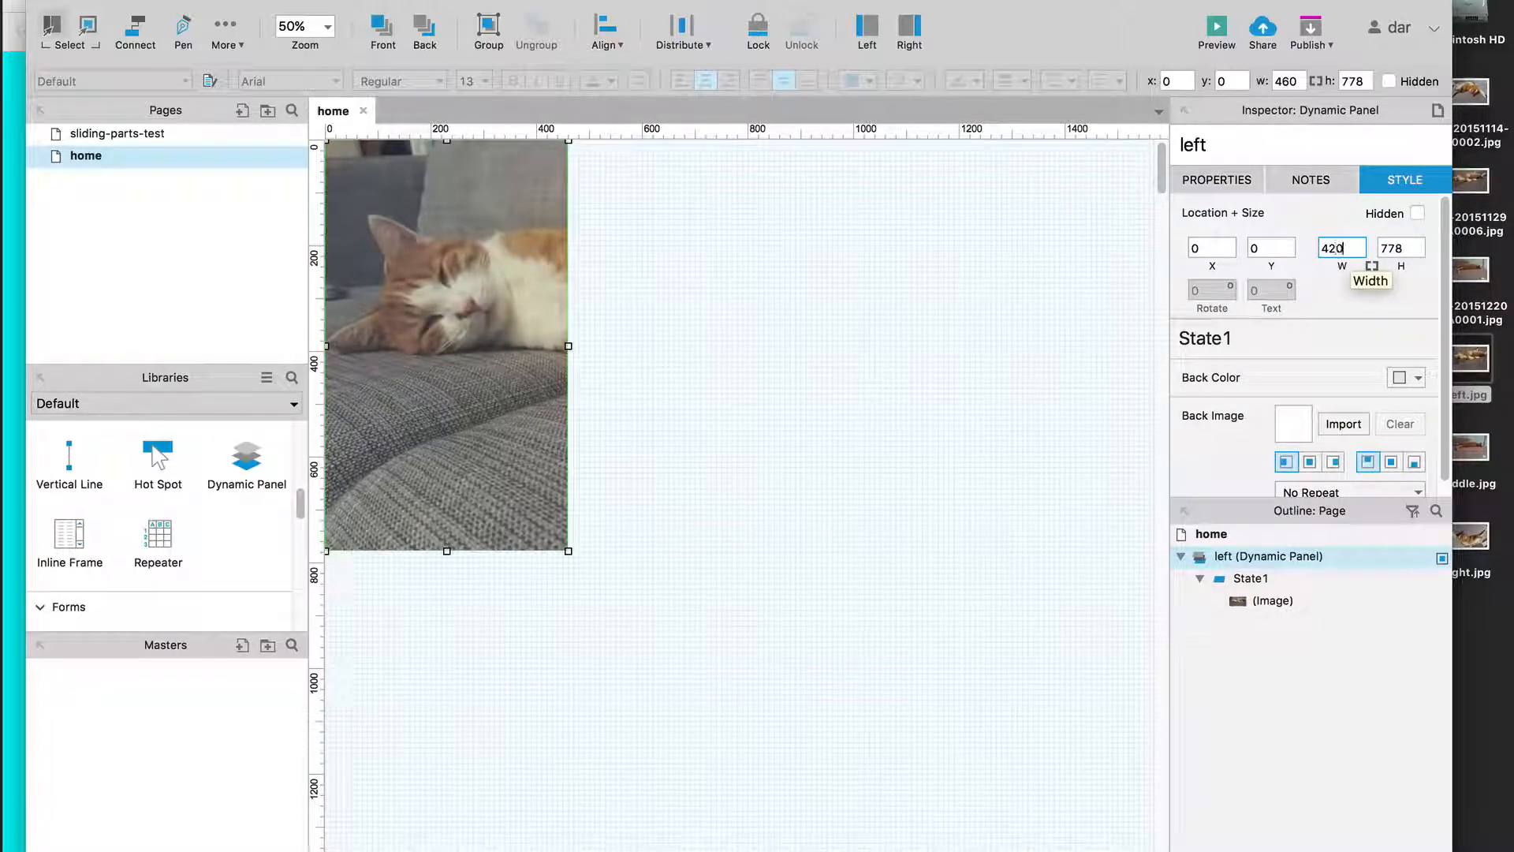
key(Tab)
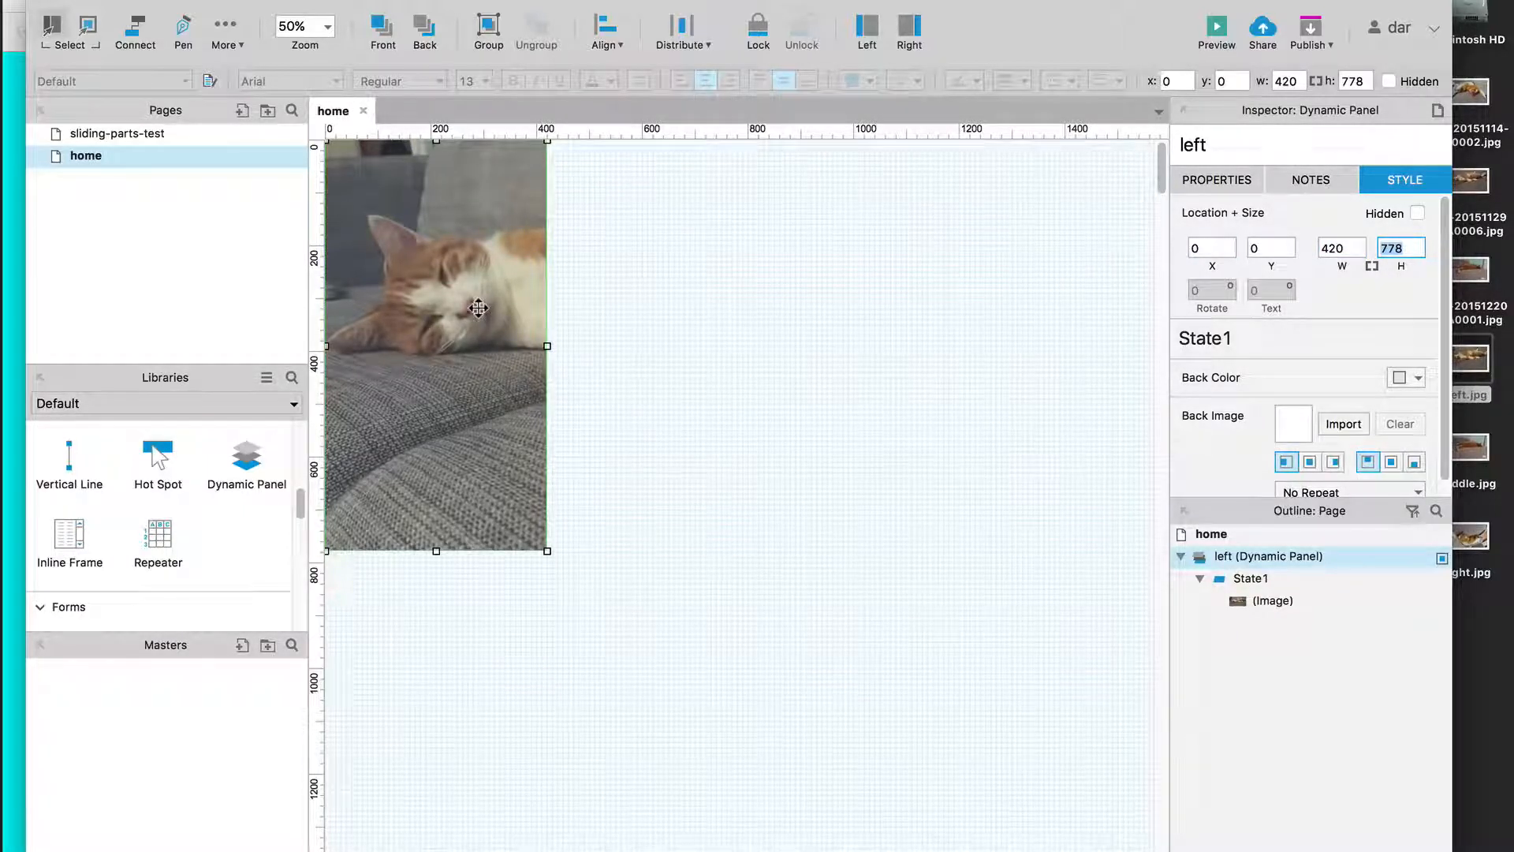
Duplicate the left panel side by side to X 420 and X 840, and rename the copy at X 840 as right
key(alt)
drag(478, 308, 925, 342)
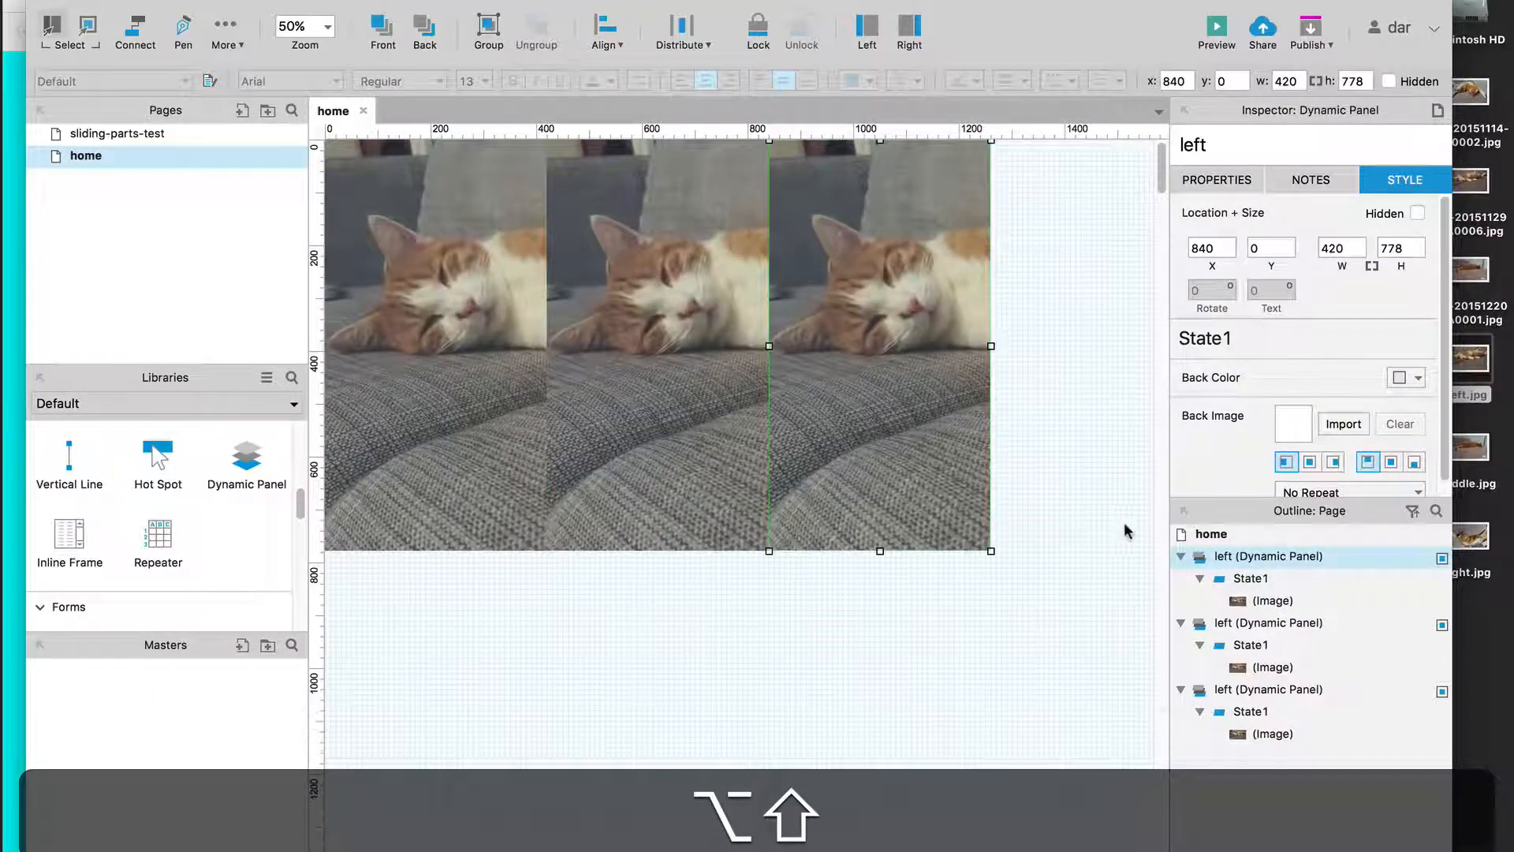
double_click(1247, 556)
text(right)
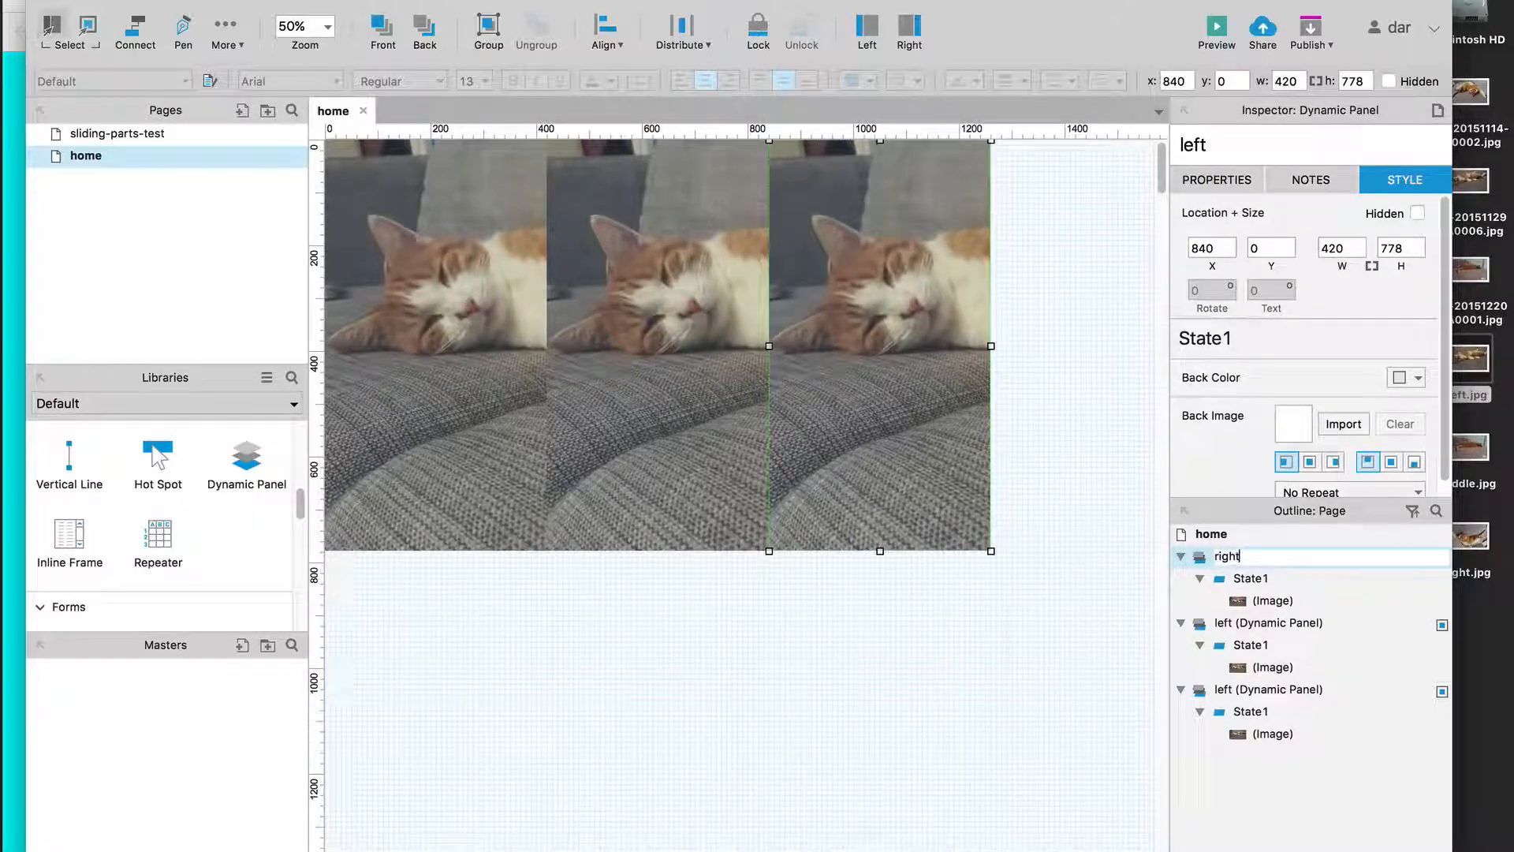
key(Return)
Rename the panel copy at X 420 as middle
click(1242, 624)
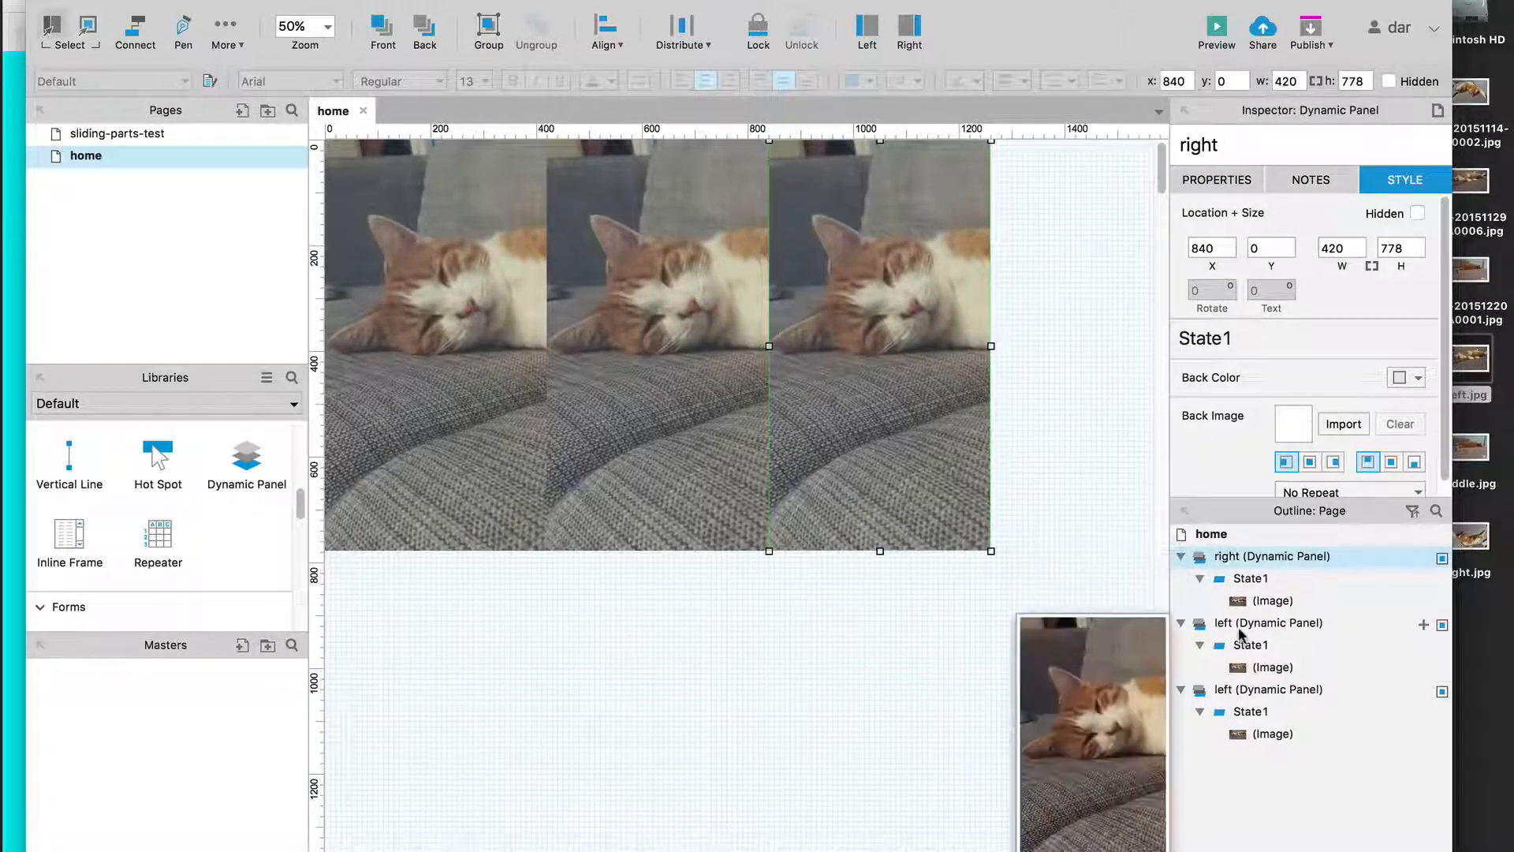
double_click(1275, 623)
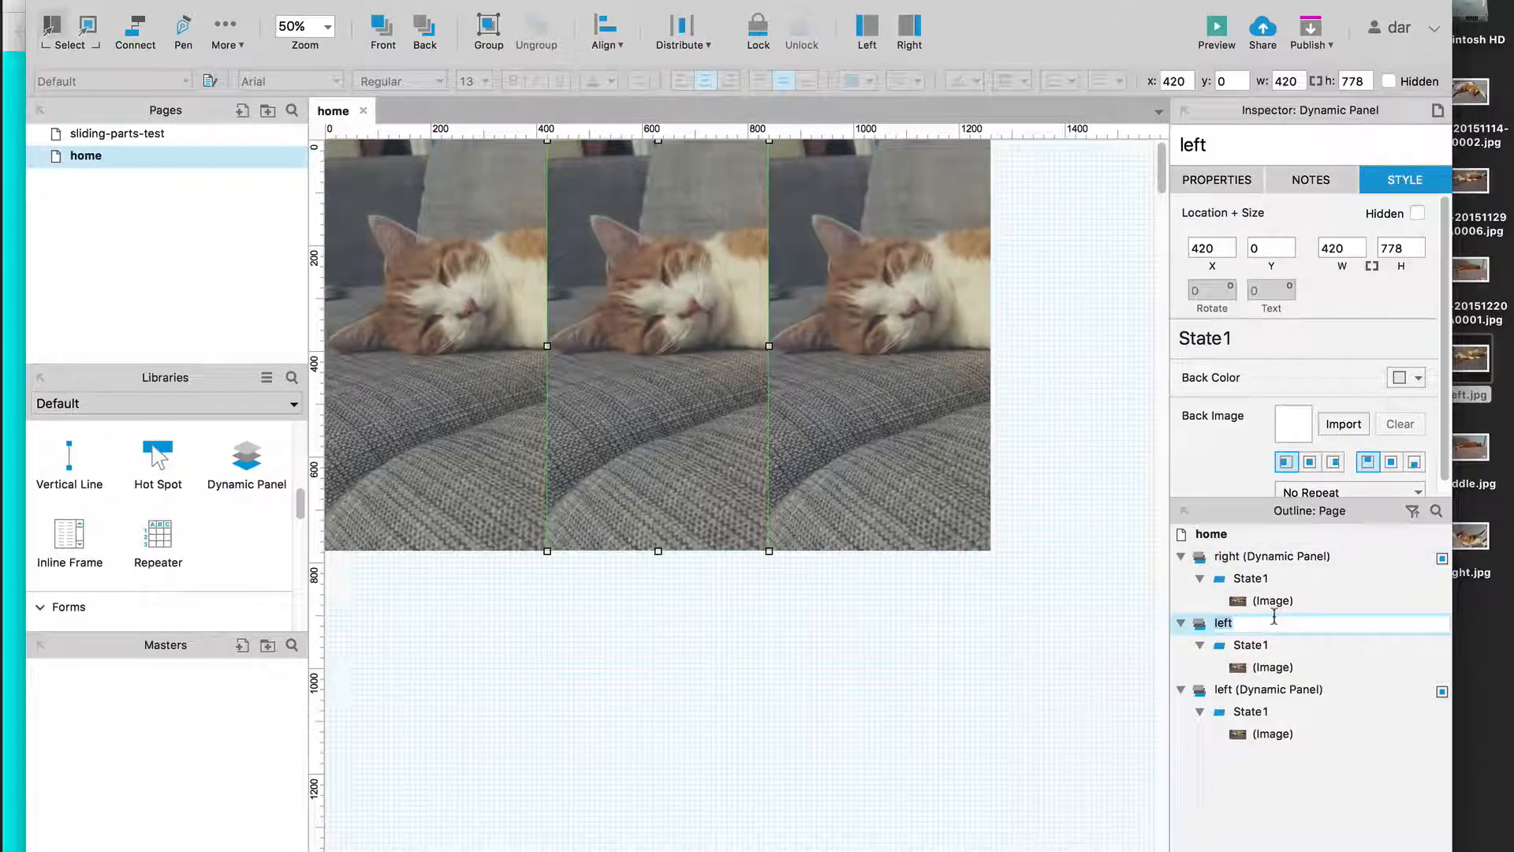
text(middle)
key(Return)
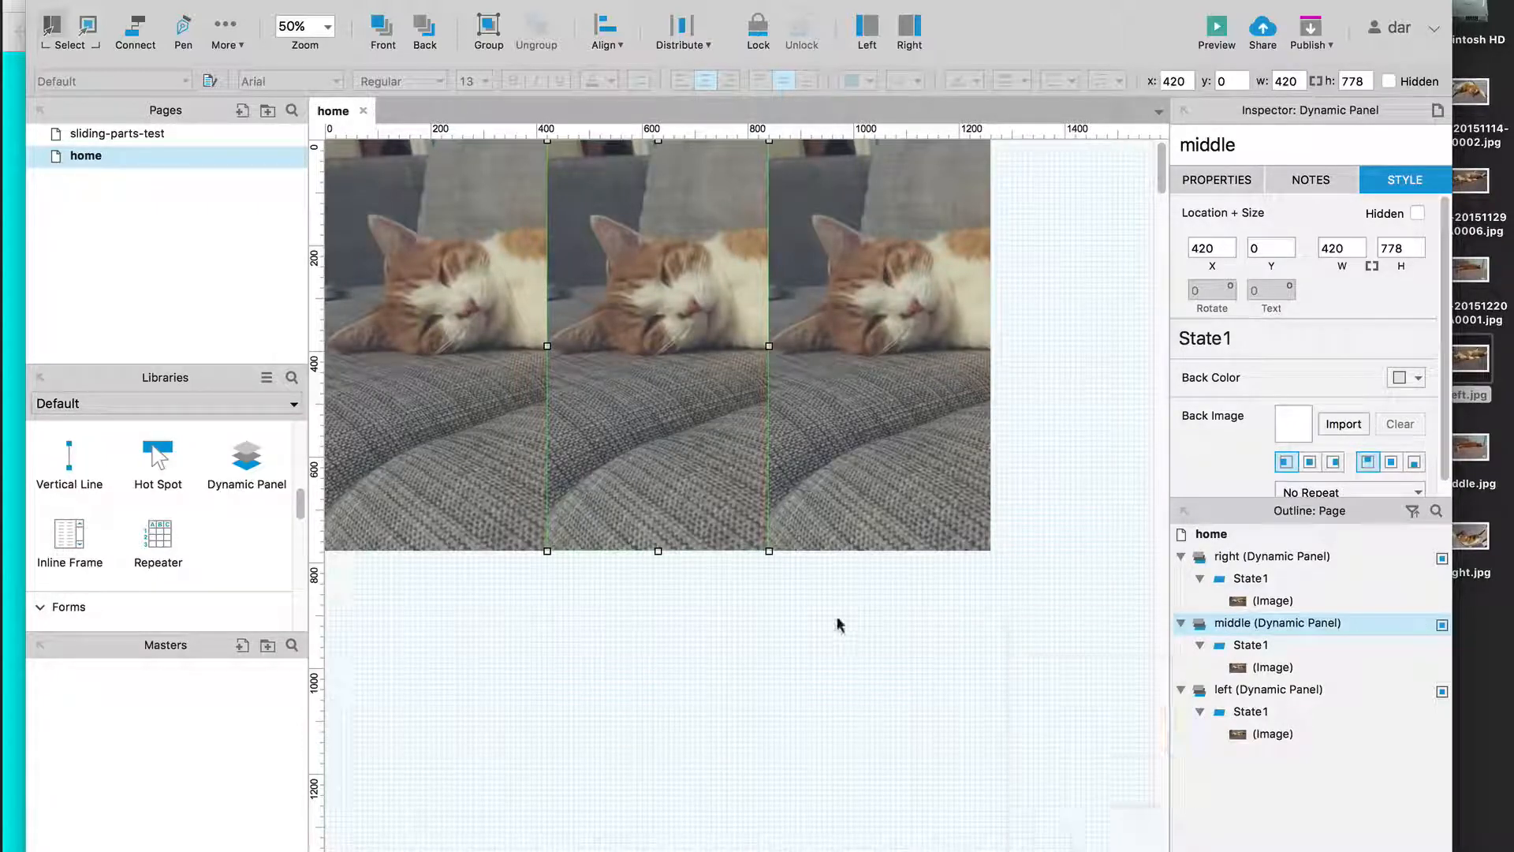
Replace the cat image in the middle panel's State1 with middle.jpg at X 0, Y 0, 1260 wide, and close the state view
double_click(1254, 646)
click(1043, 582)
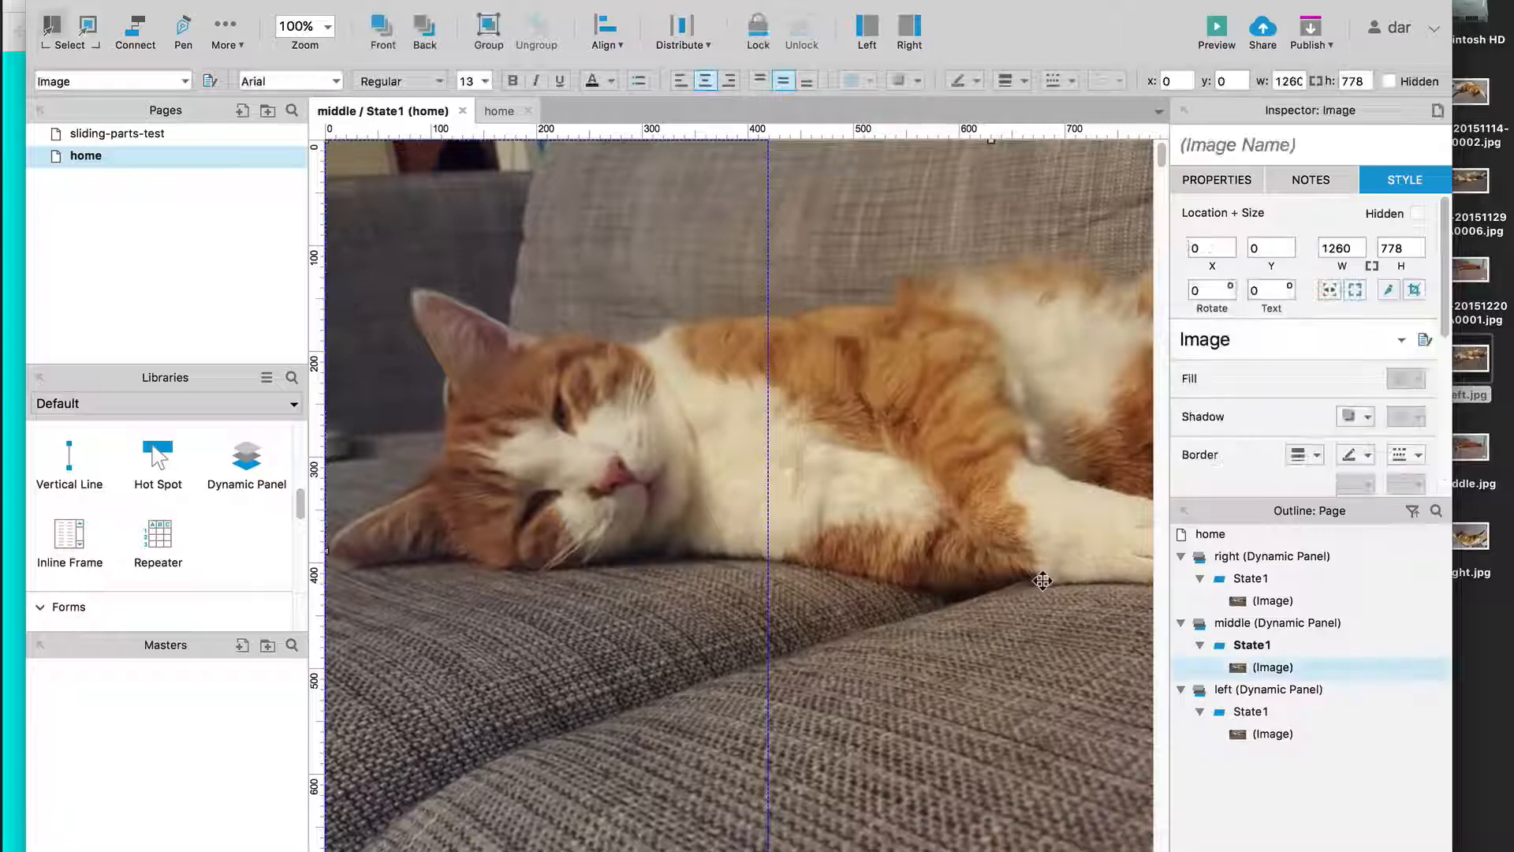
key(Delete)
drag(1472, 448, 364, 175)
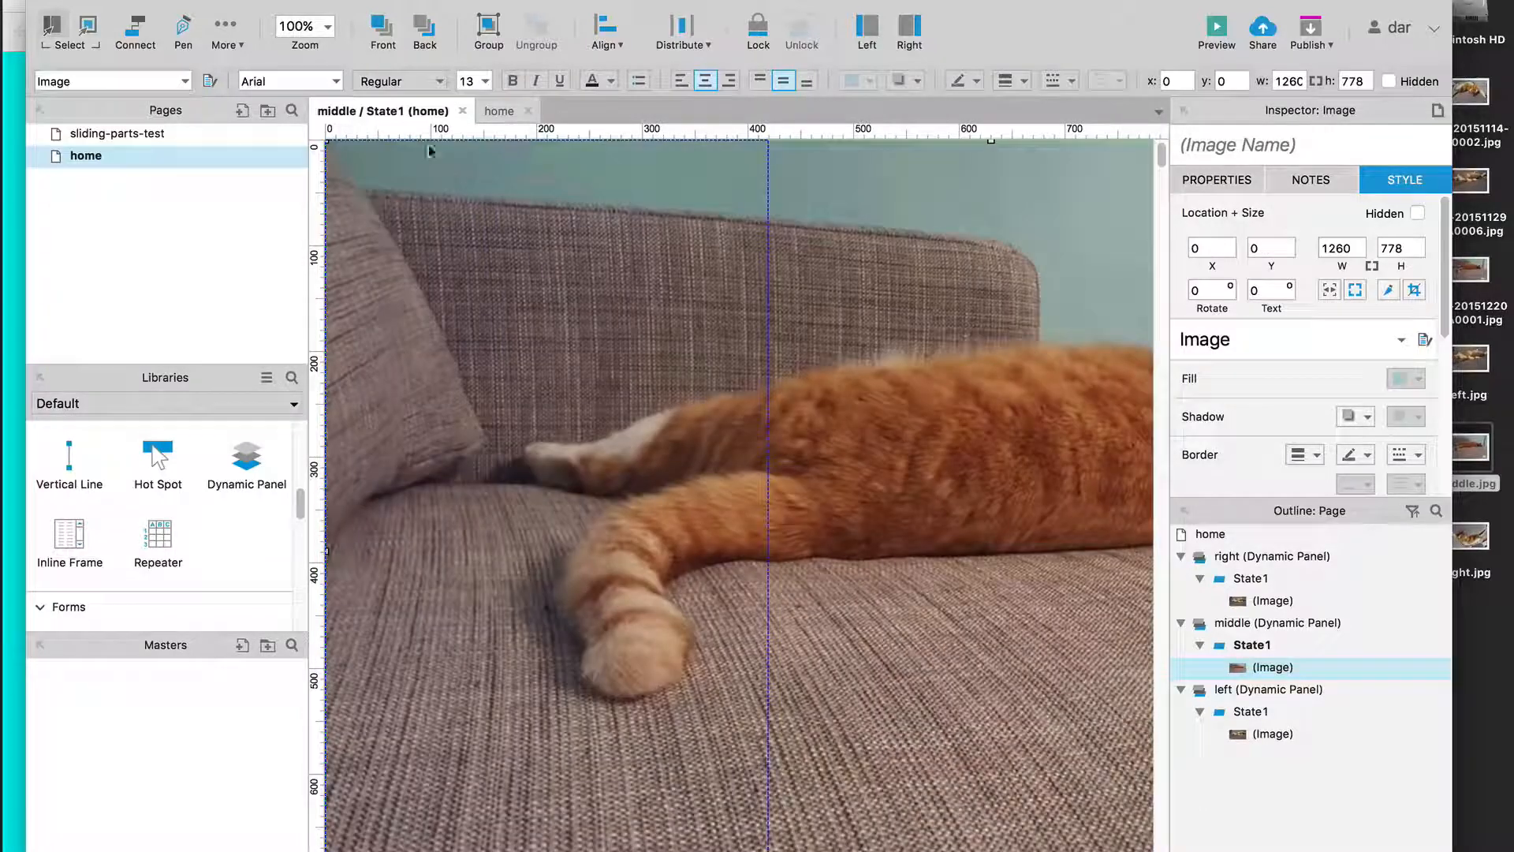
click(463, 110)
Replace the cat image in the right panel's State1 with right.jpg, aligned to the panel's upper-left corner, and return to the home page
double_click(868, 358)
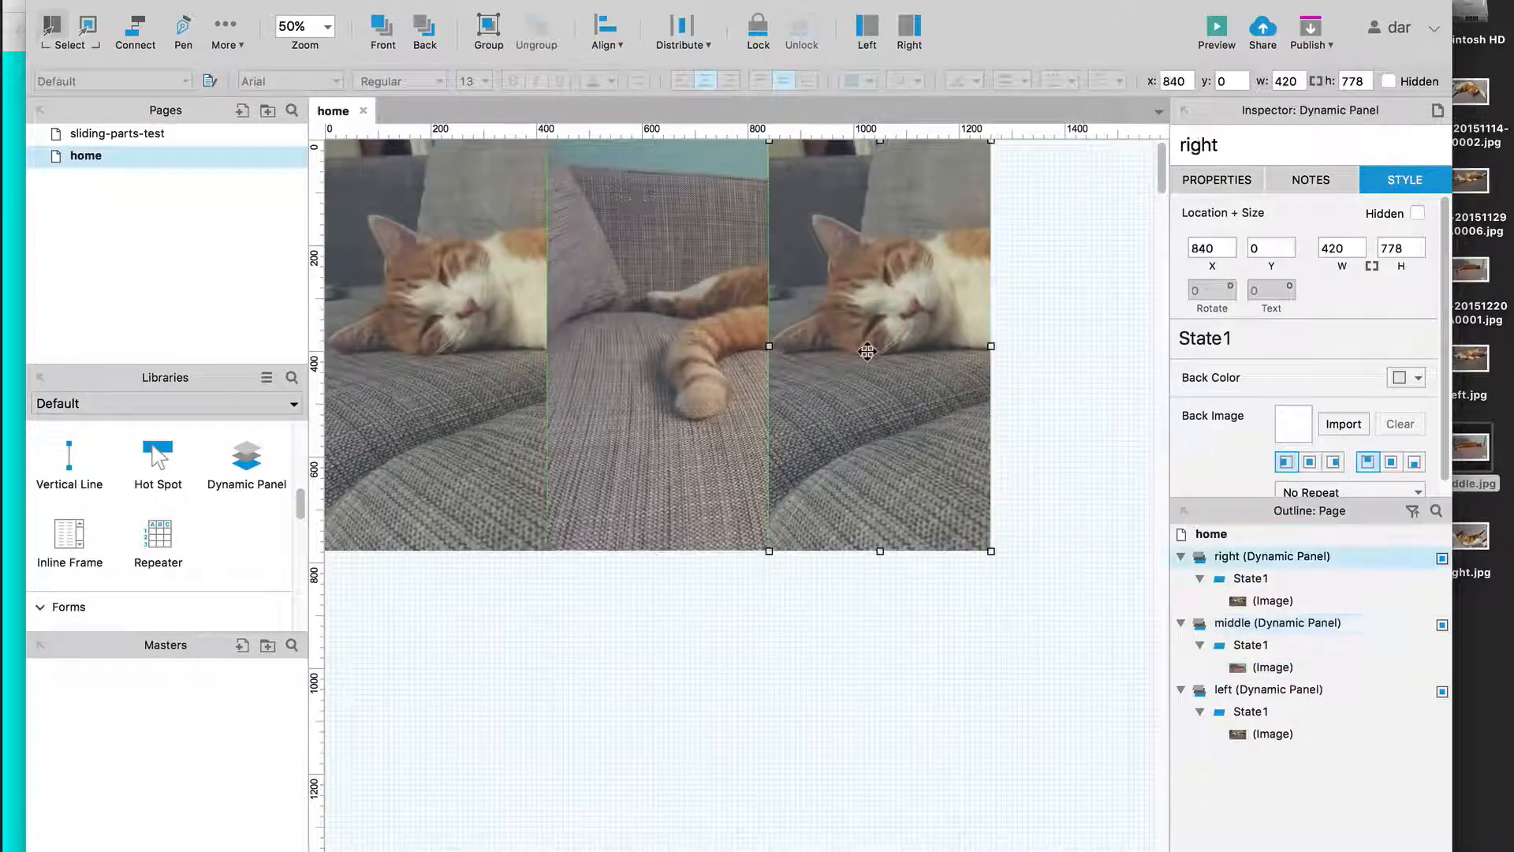
double_click(568, 356)
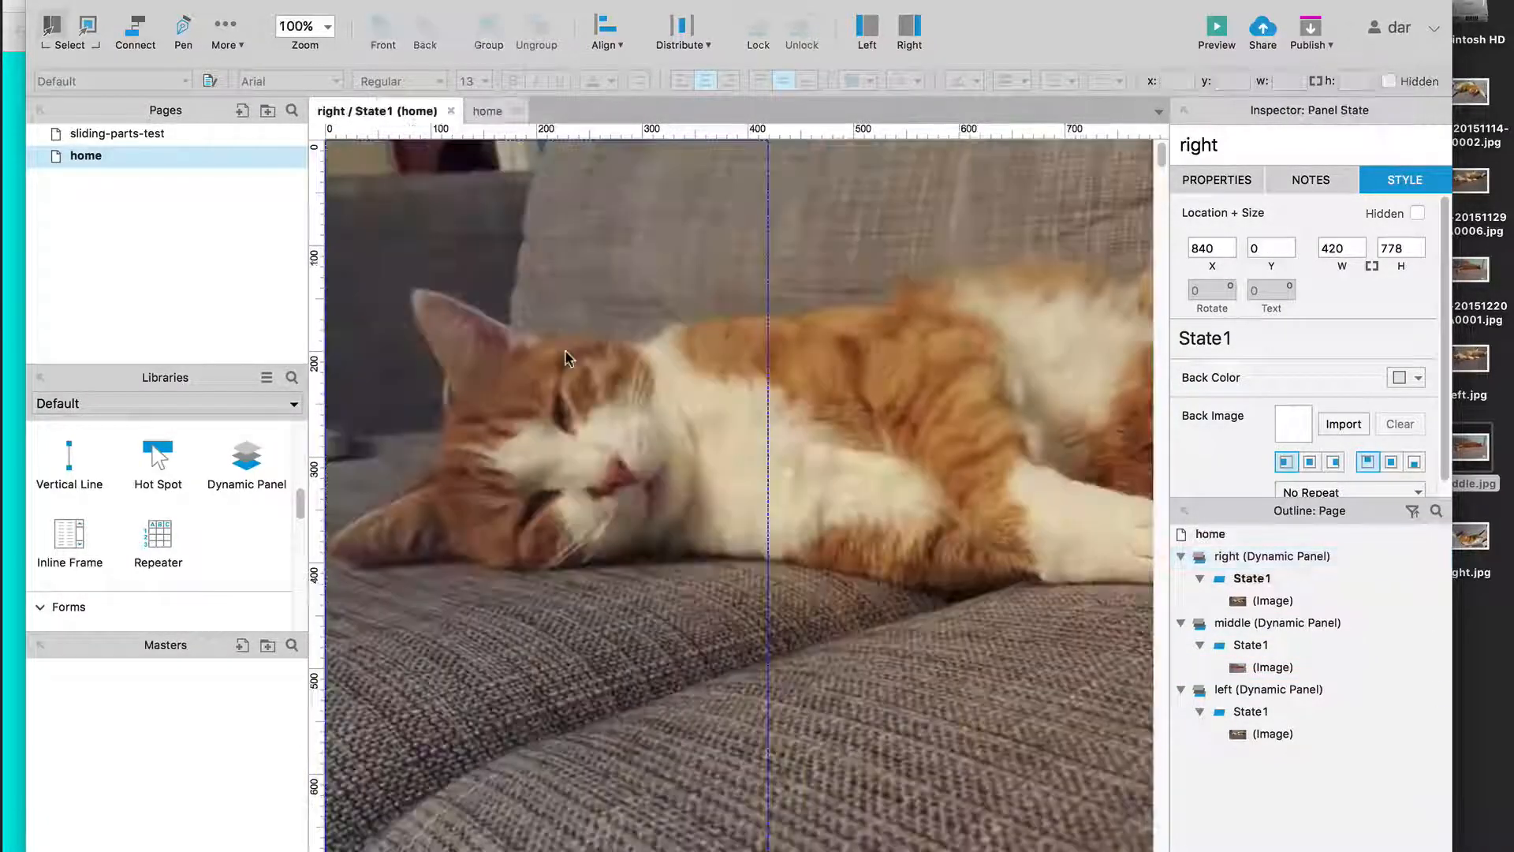
click(834, 377)
key(Delete)
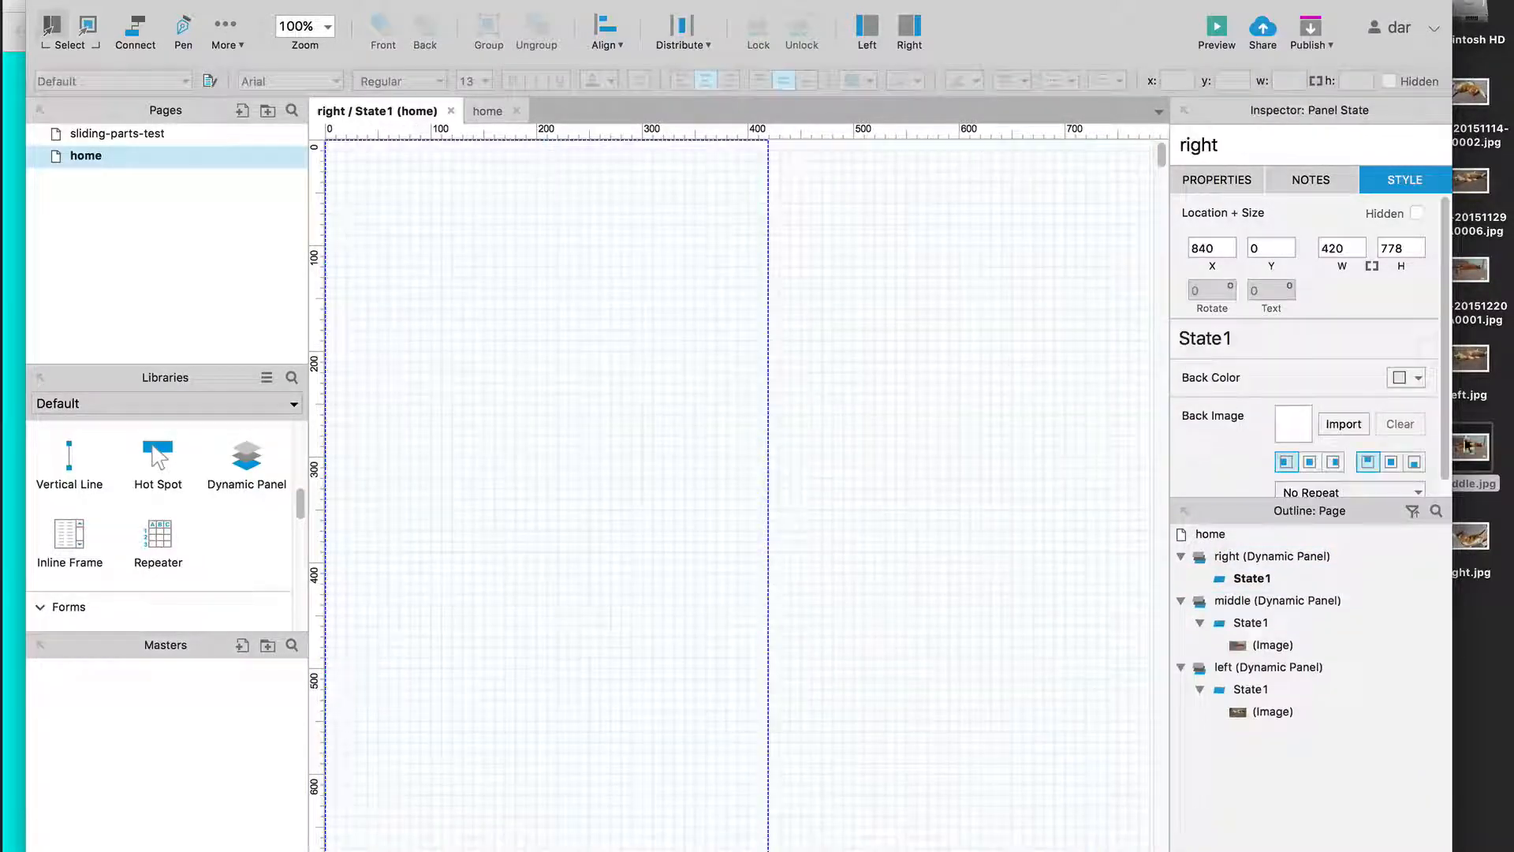
drag(1471, 537, 662, 389)
drag(604, 275, 548, 243)
click(451, 111)
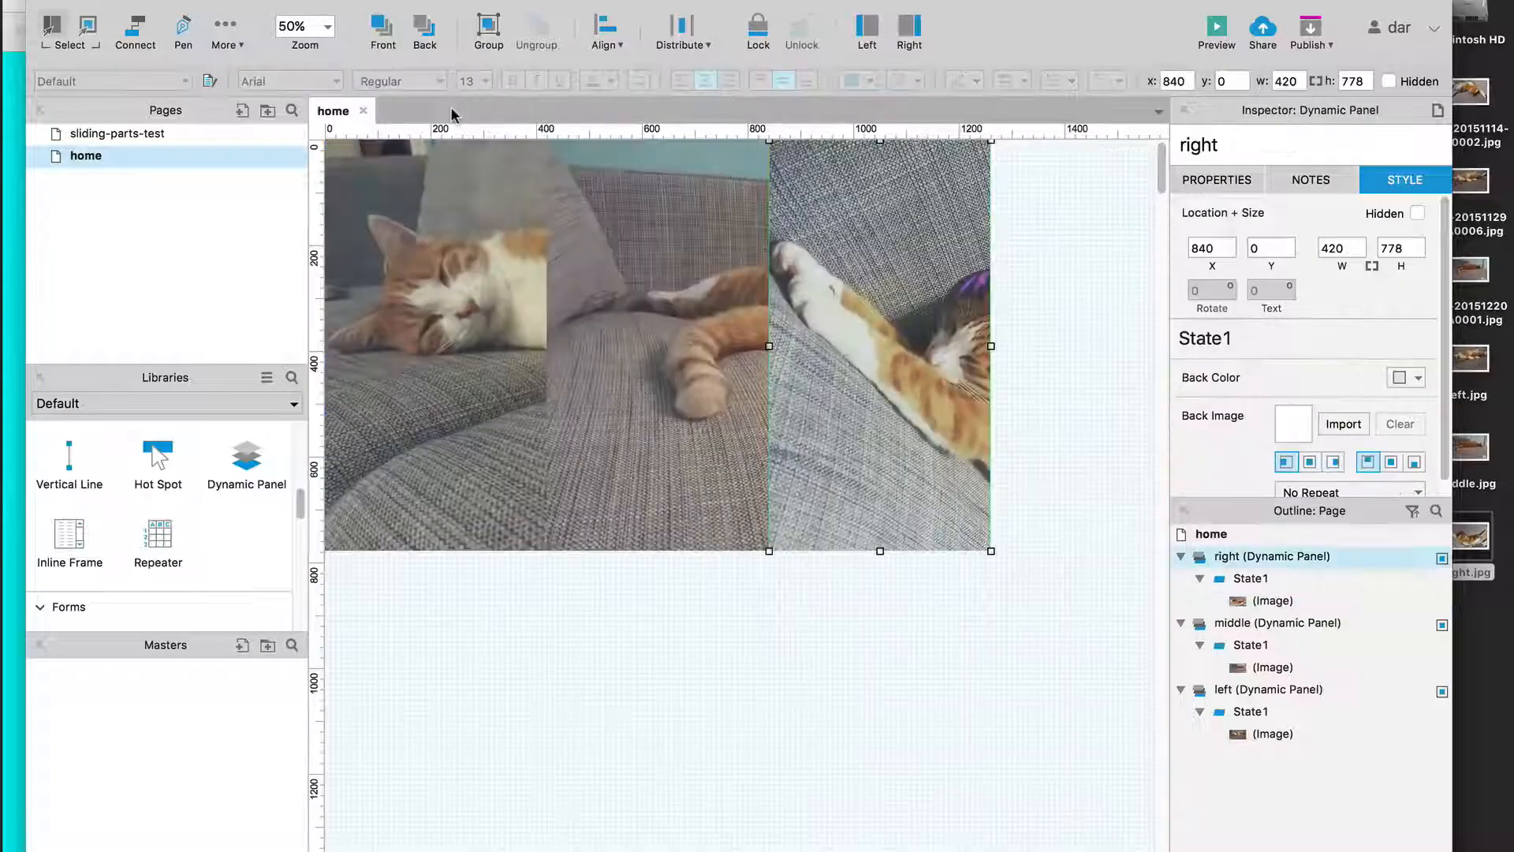
click(534, 605)
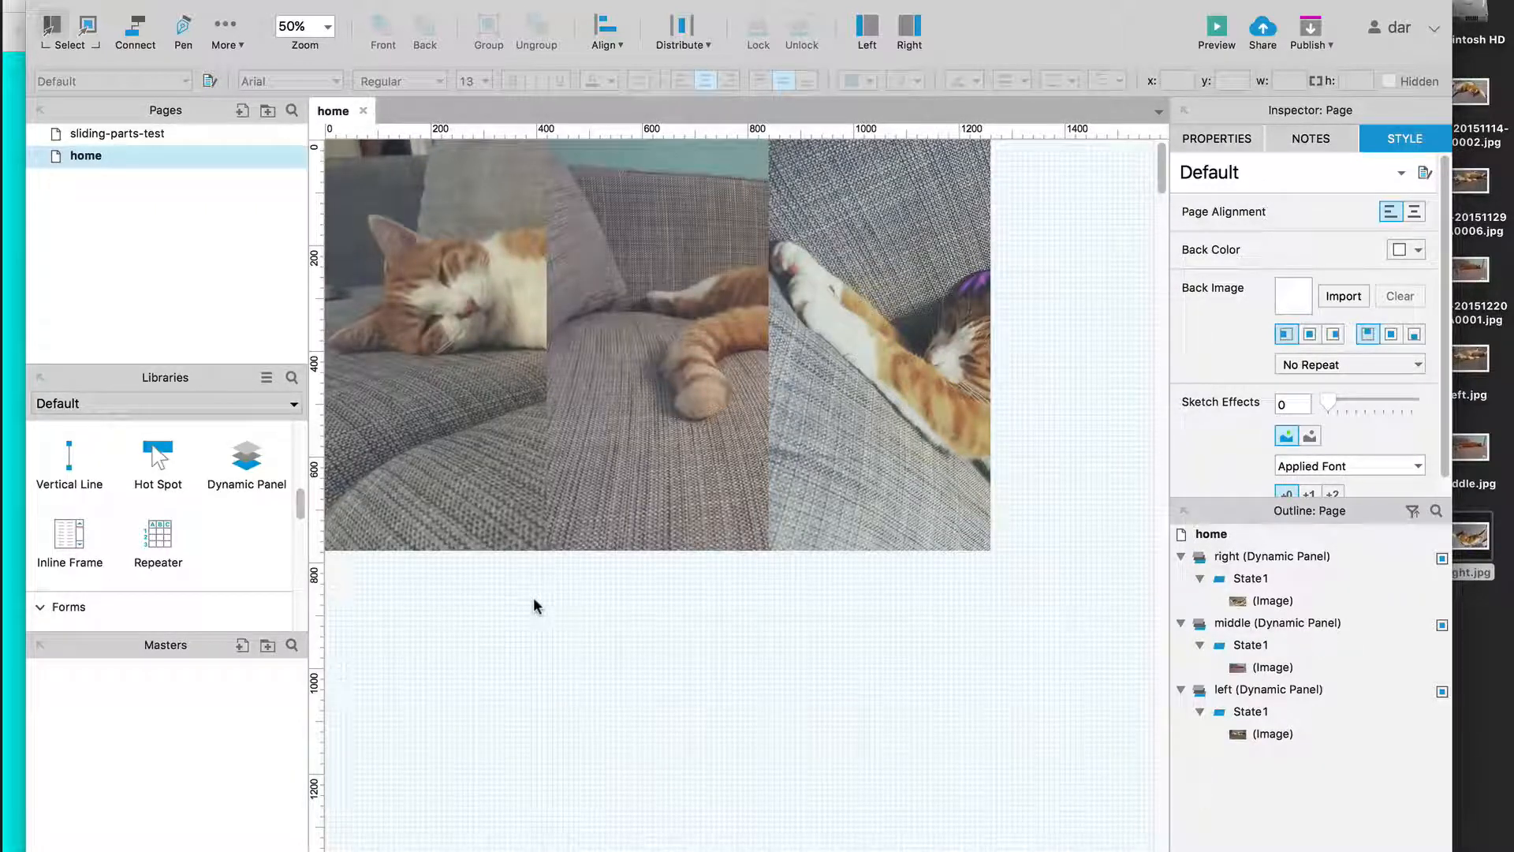
Create an OnMouseHover case for the left panel and add a Set Size action to it
click(472, 505)
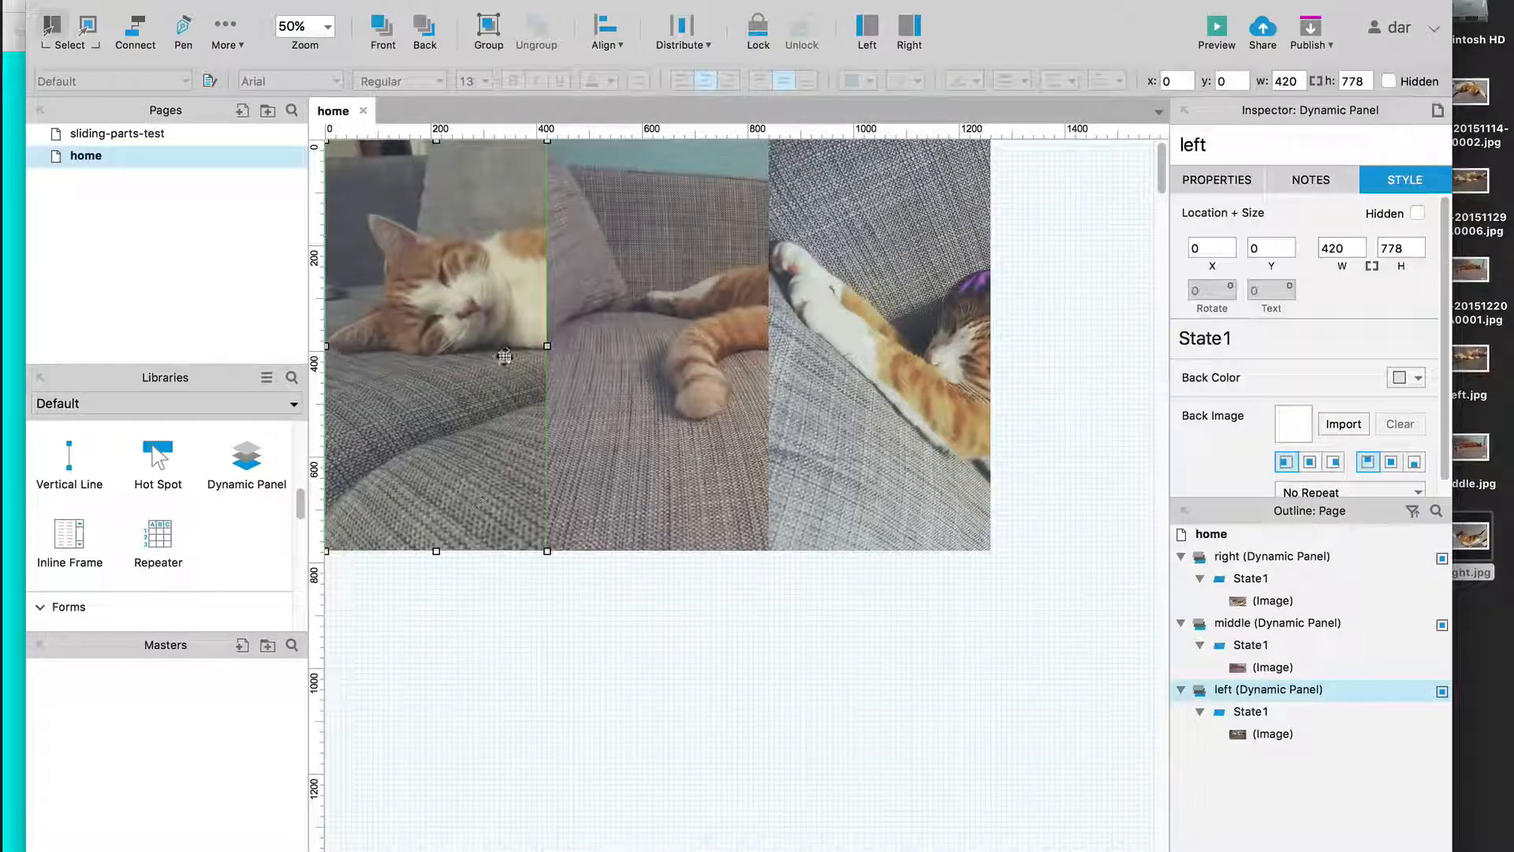
click(1224, 181)
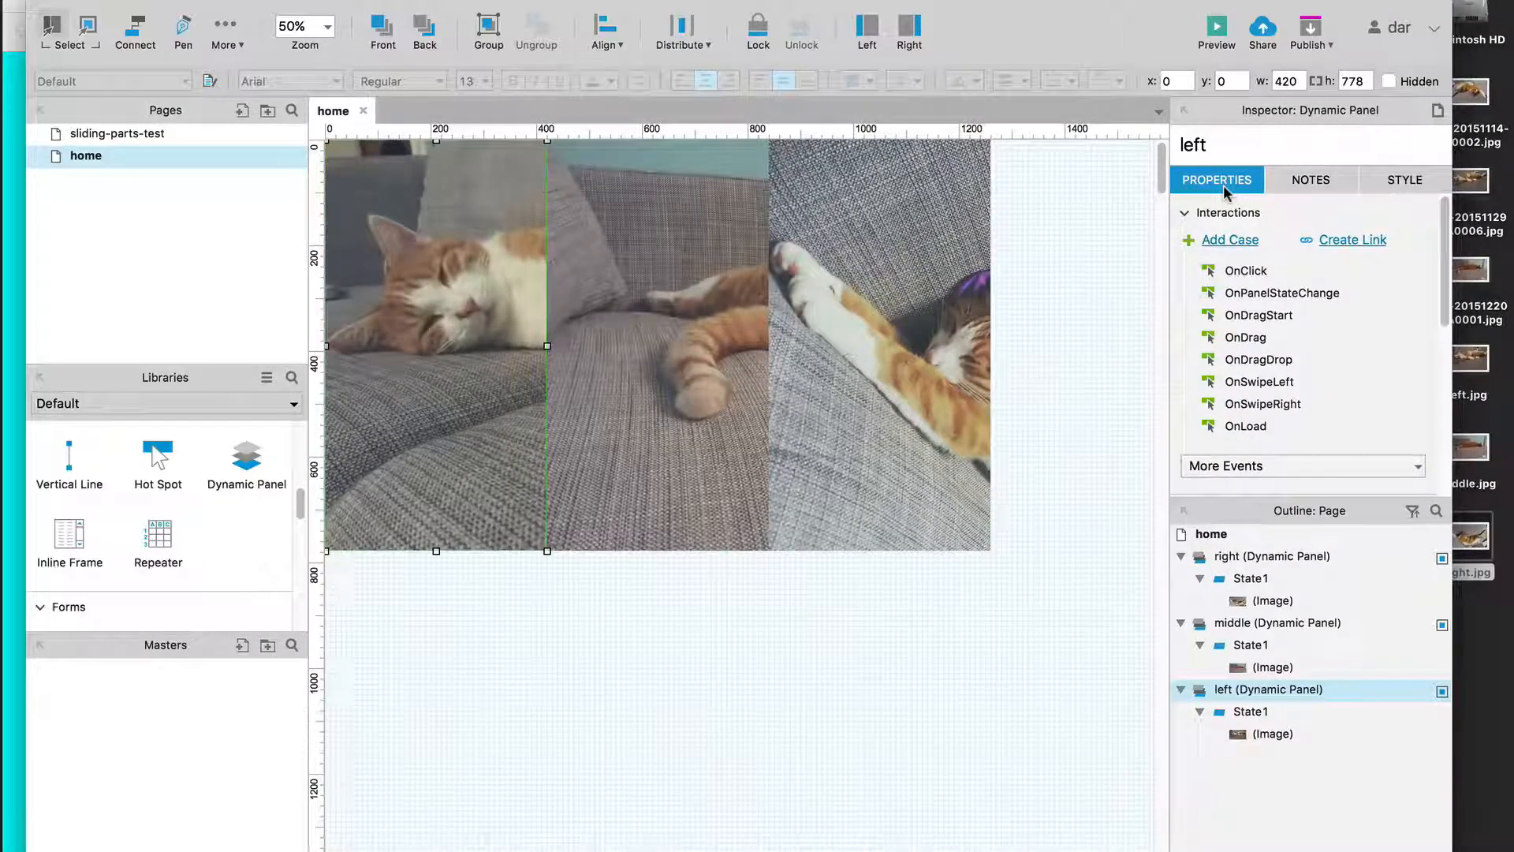
click(1333, 470)
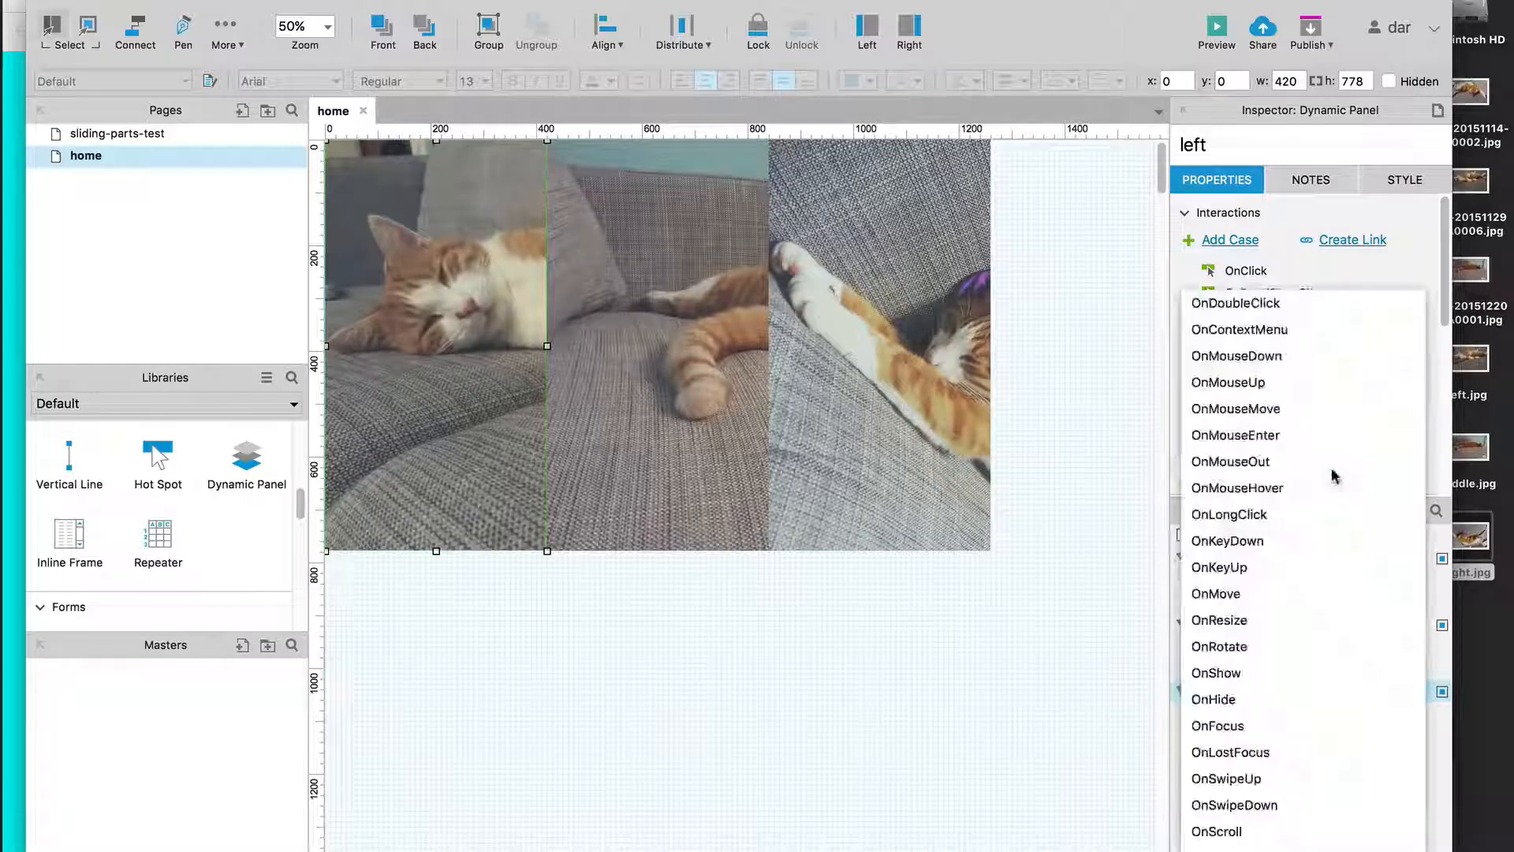
click(1235, 488)
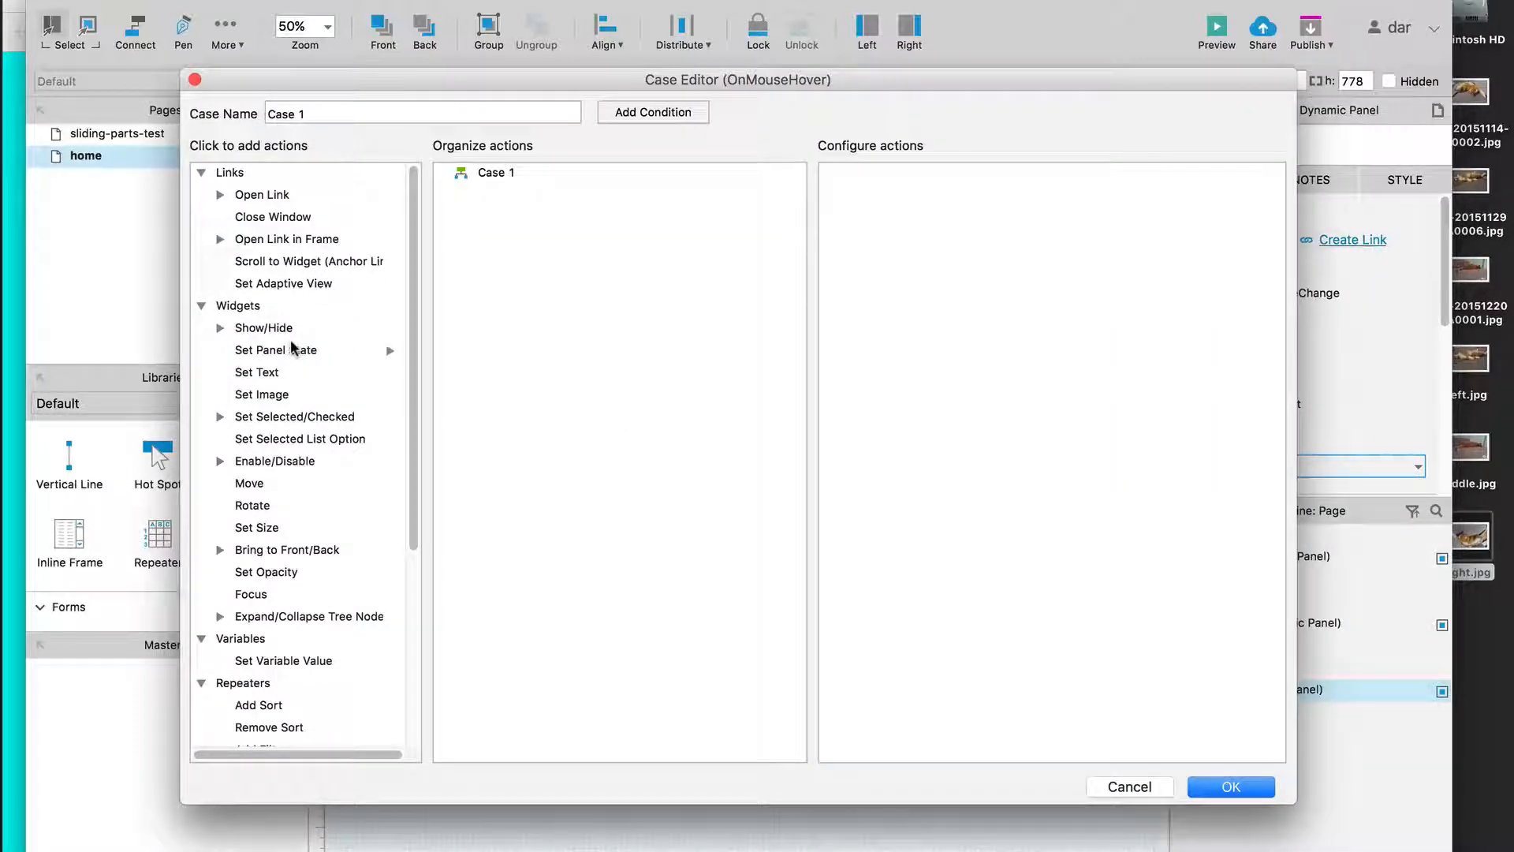
click(268, 527)
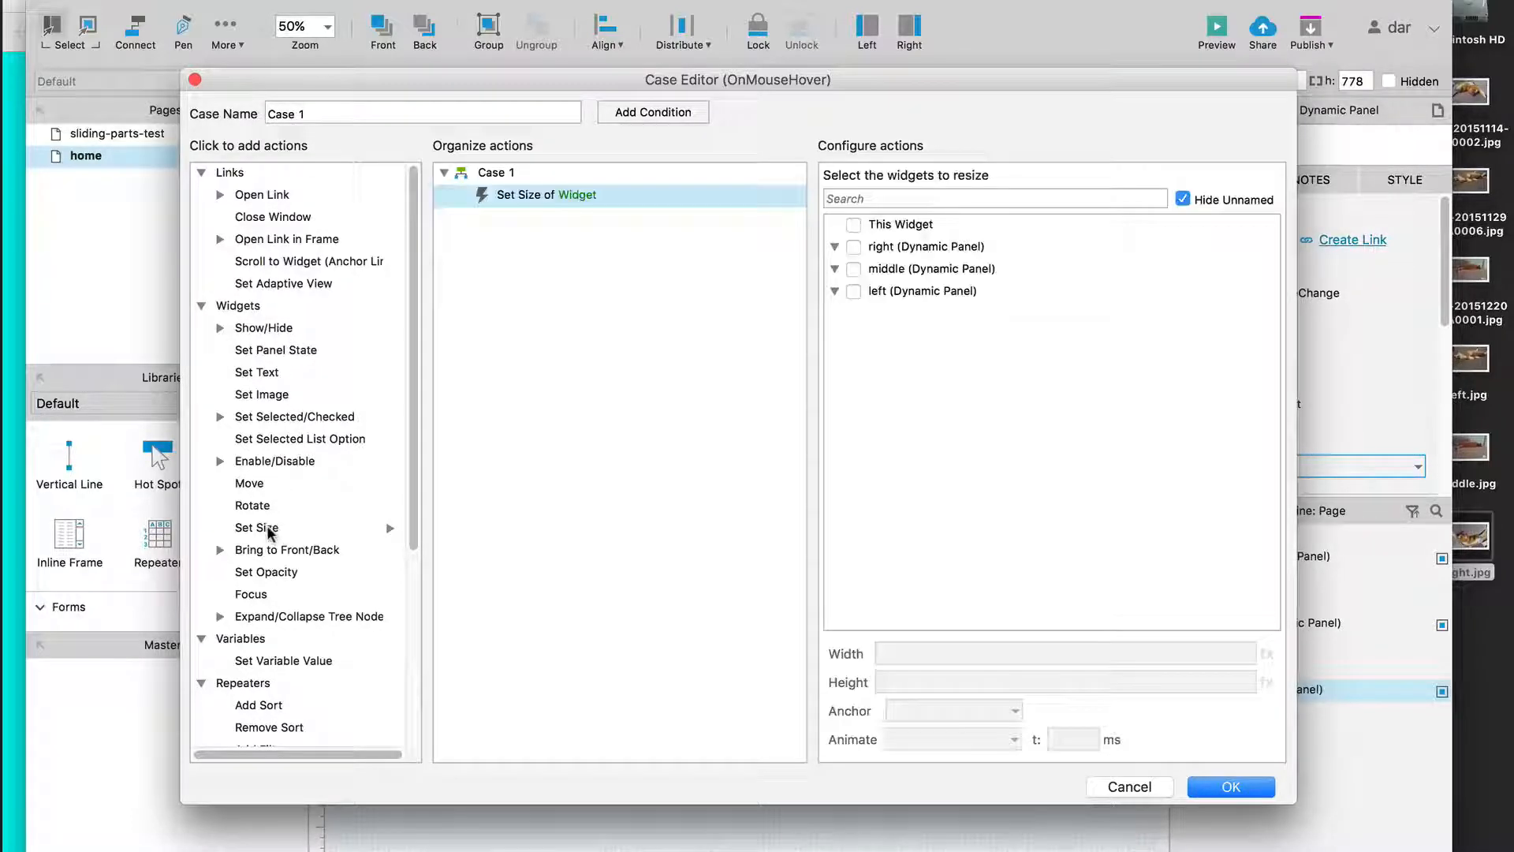
Make the action resize the left panel to 620 wide, anchored top left, with a 400 ms swing animation
click(854, 292)
double_click(937, 654)
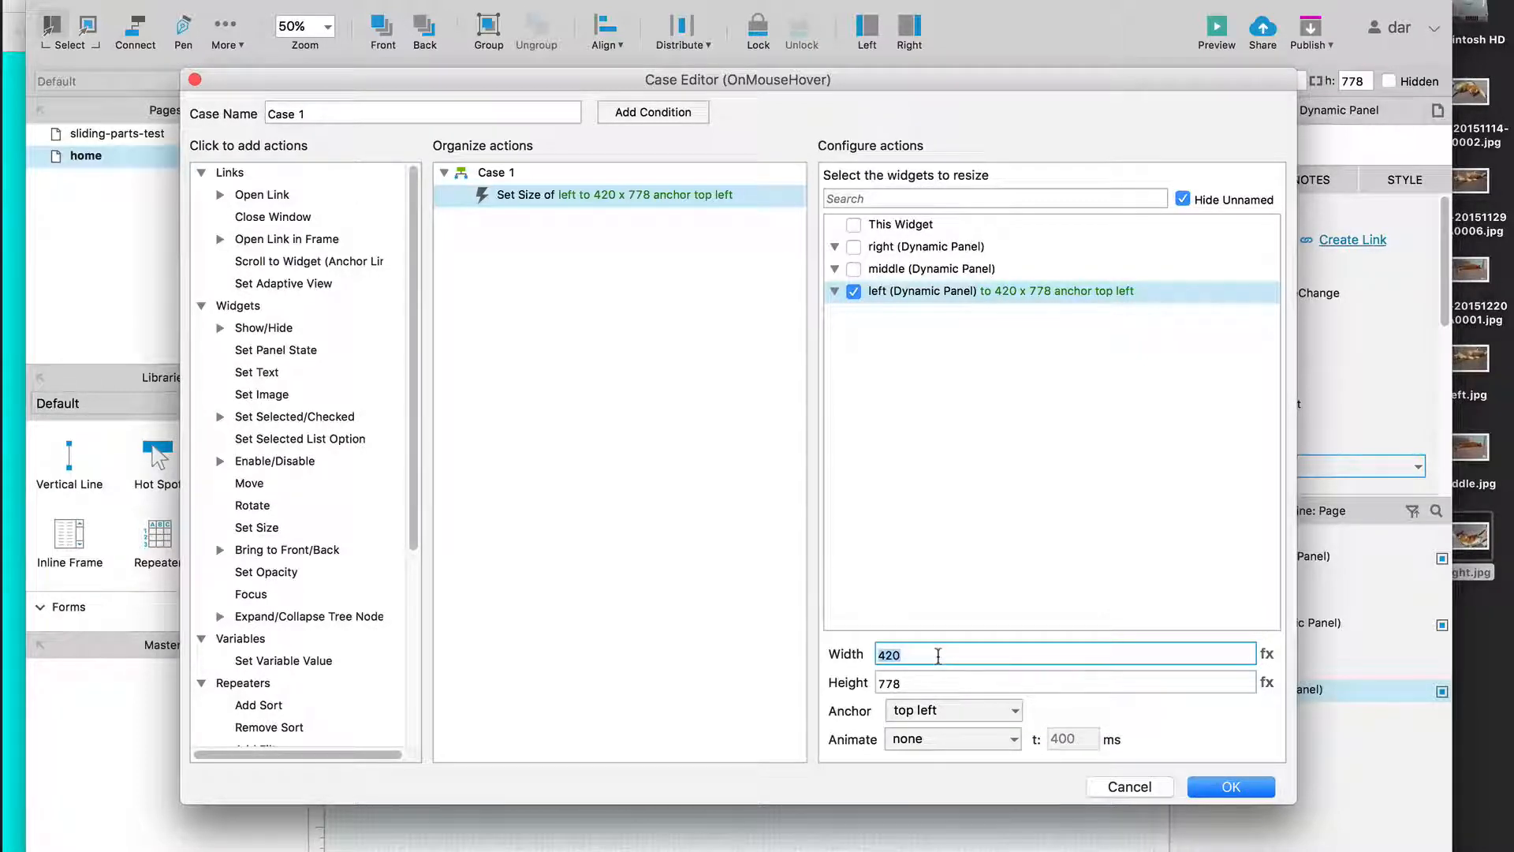
text(620)
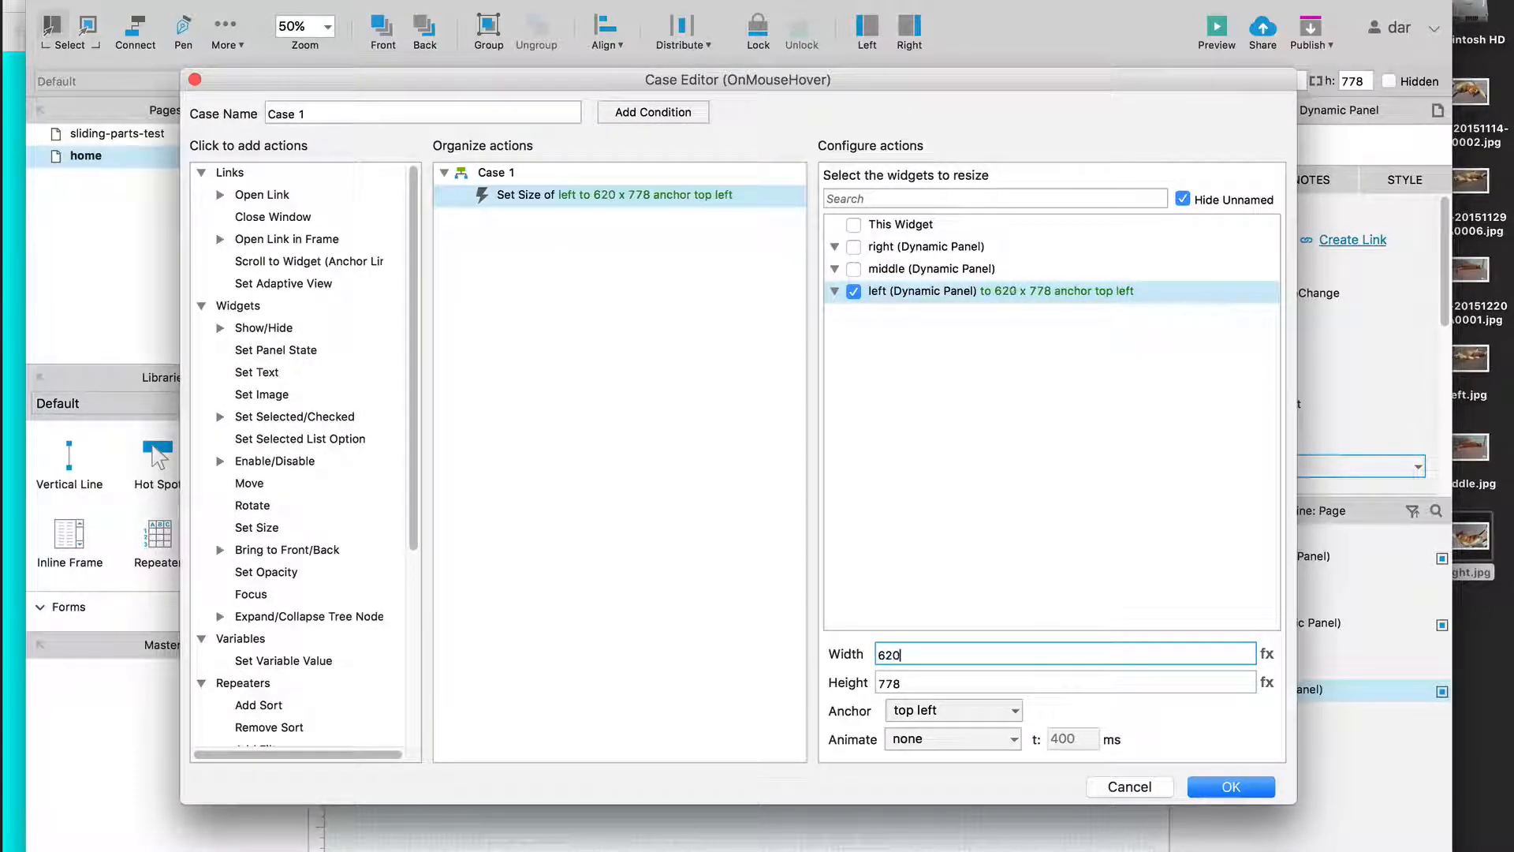
click(954, 710)
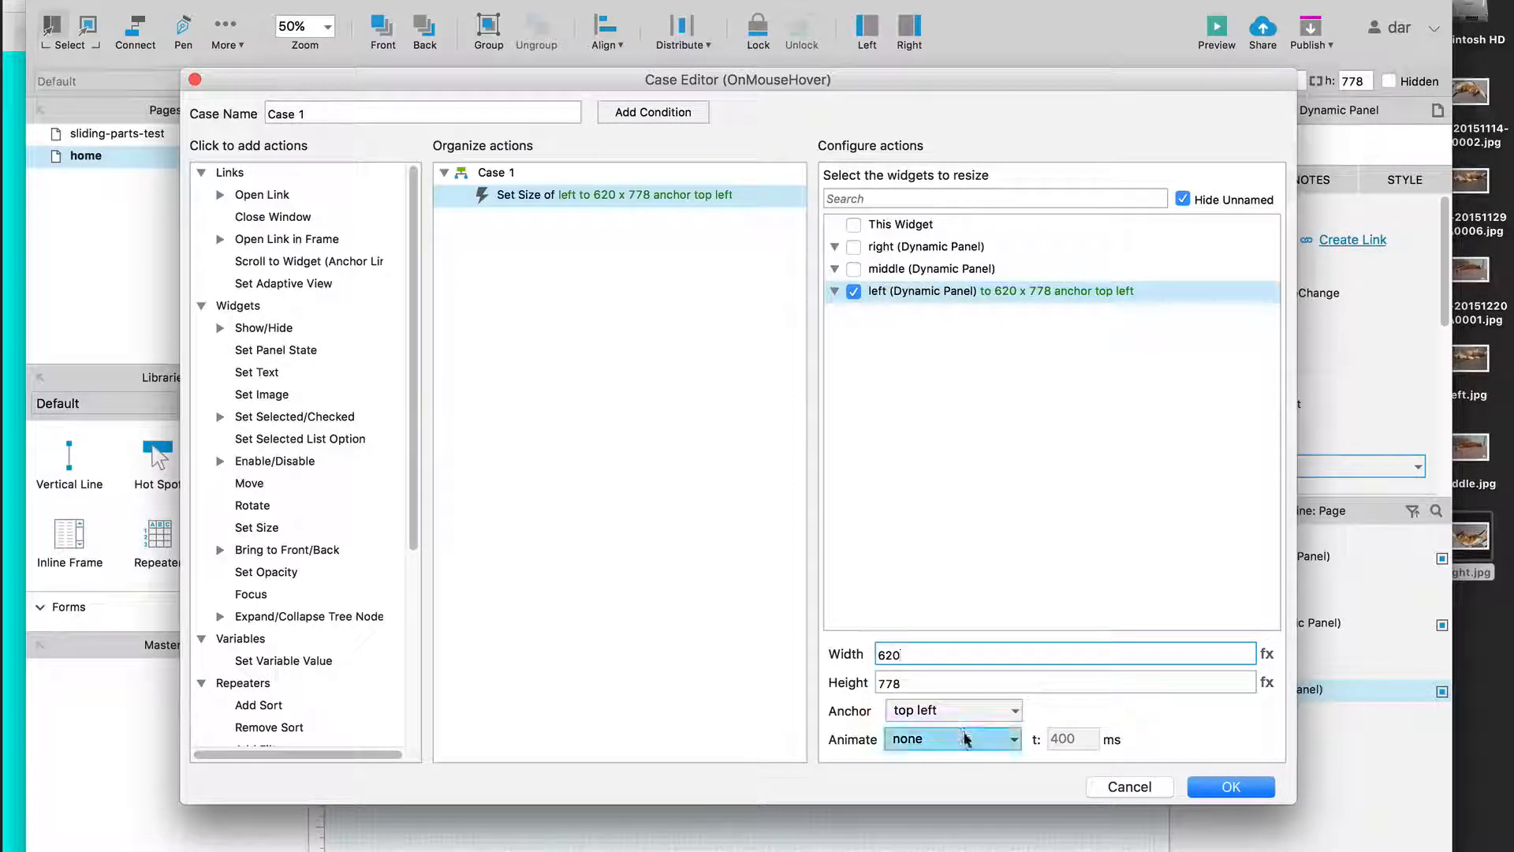
click(958, 739)
click(965, 726)
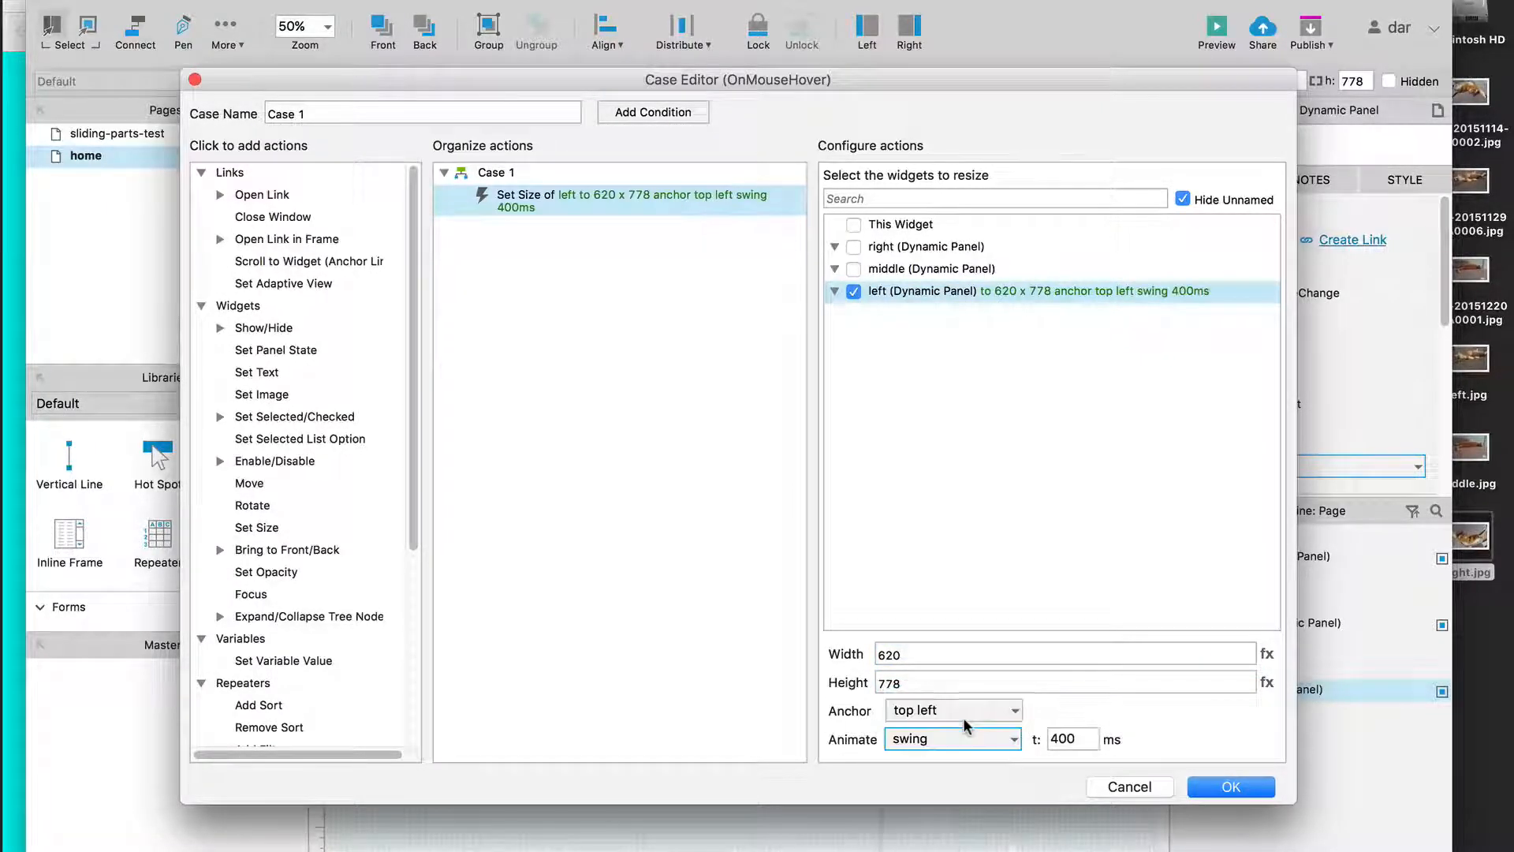
Include the middle panel in the resize action at 320 wide, anchored center, with a 400 ms swing animation
click(854, 269)
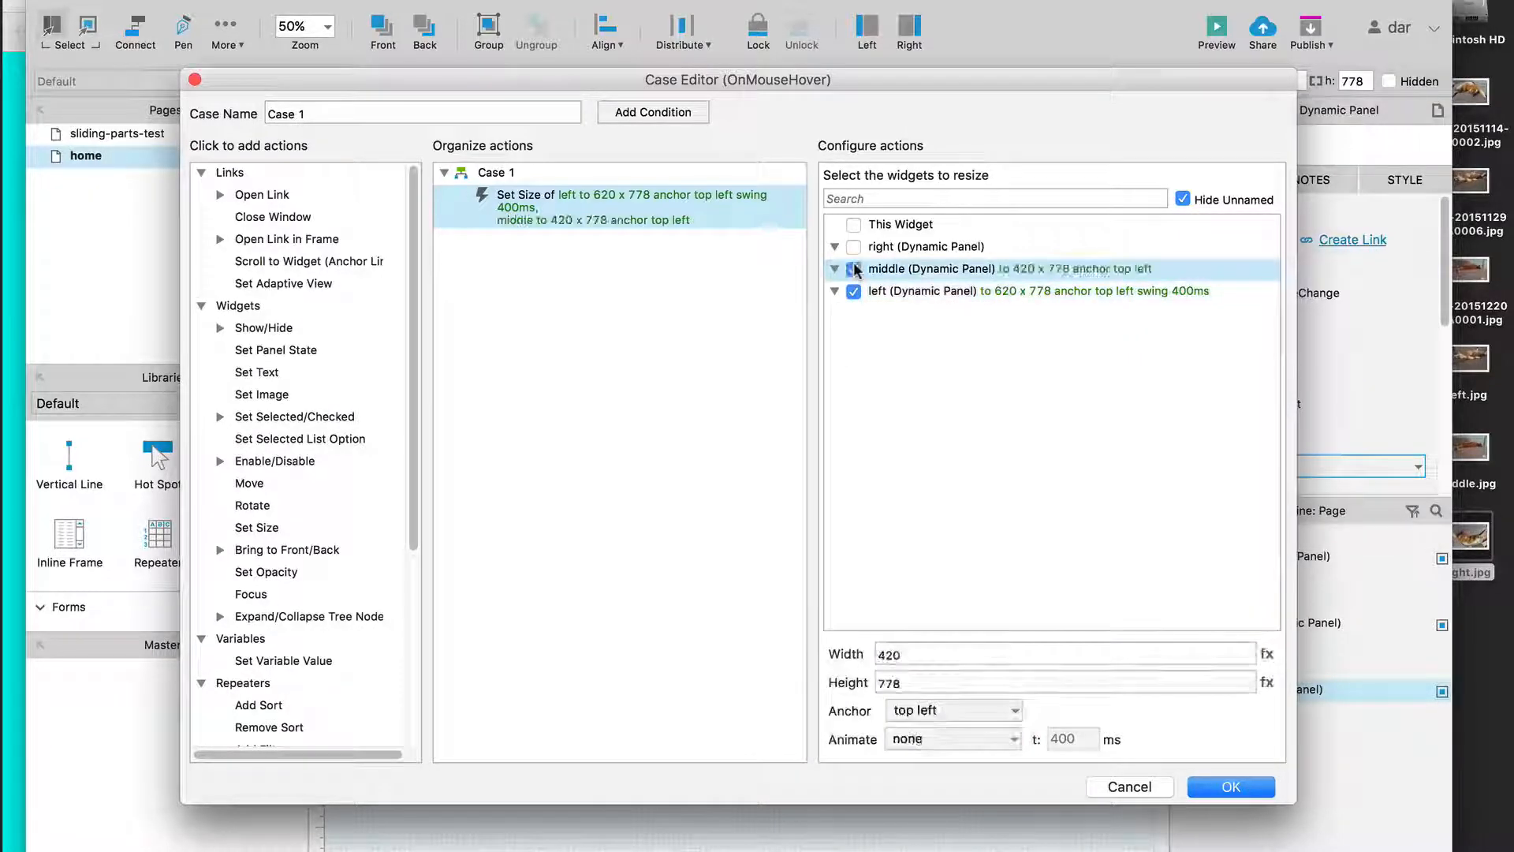
double_click(889, 654)
text(420)
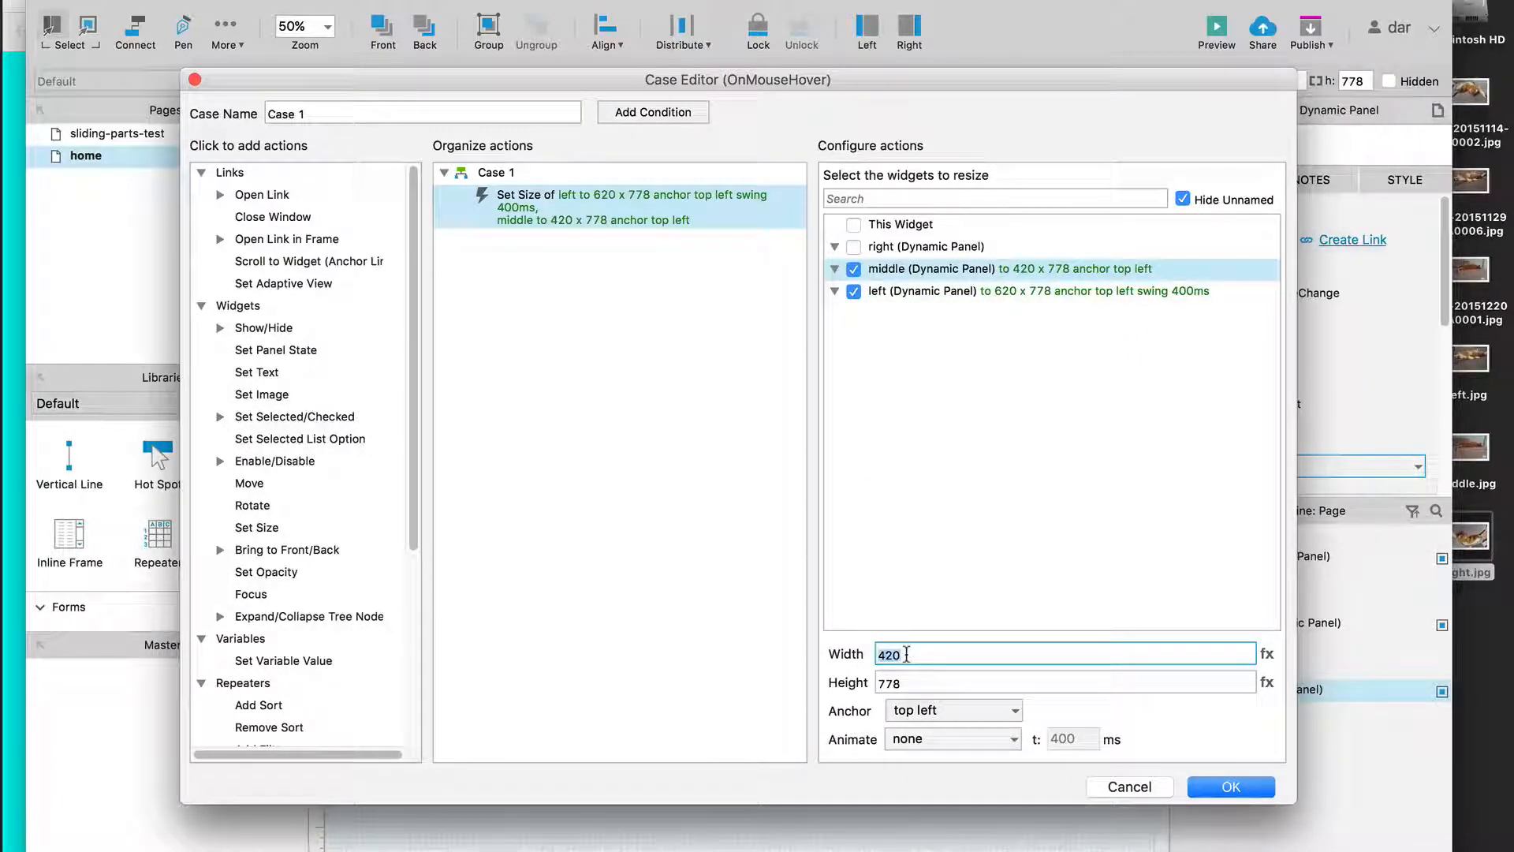
text(320)
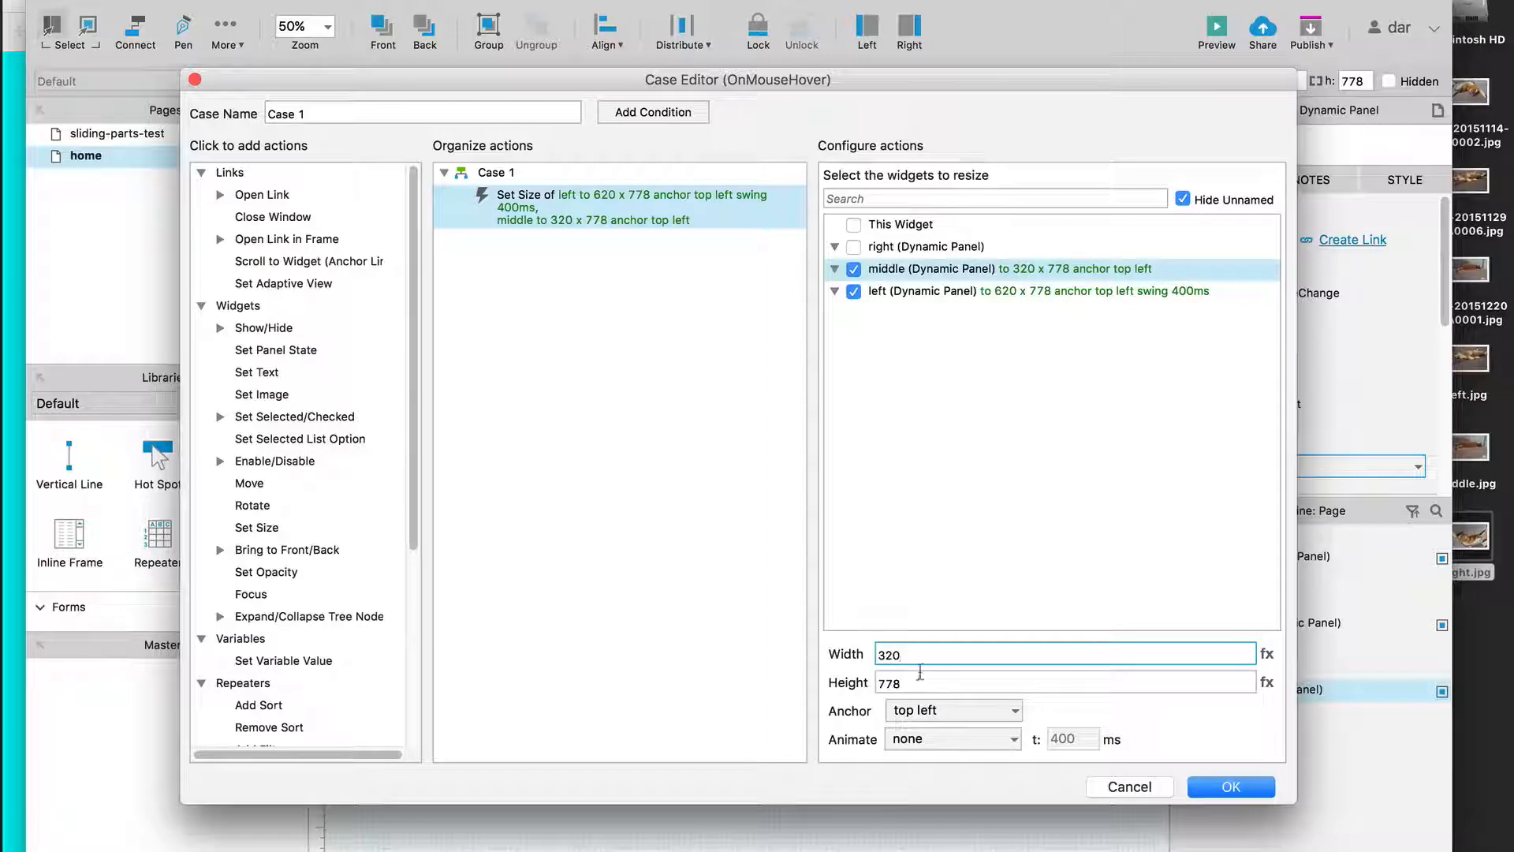
click(955, 711)
click(919, 776)
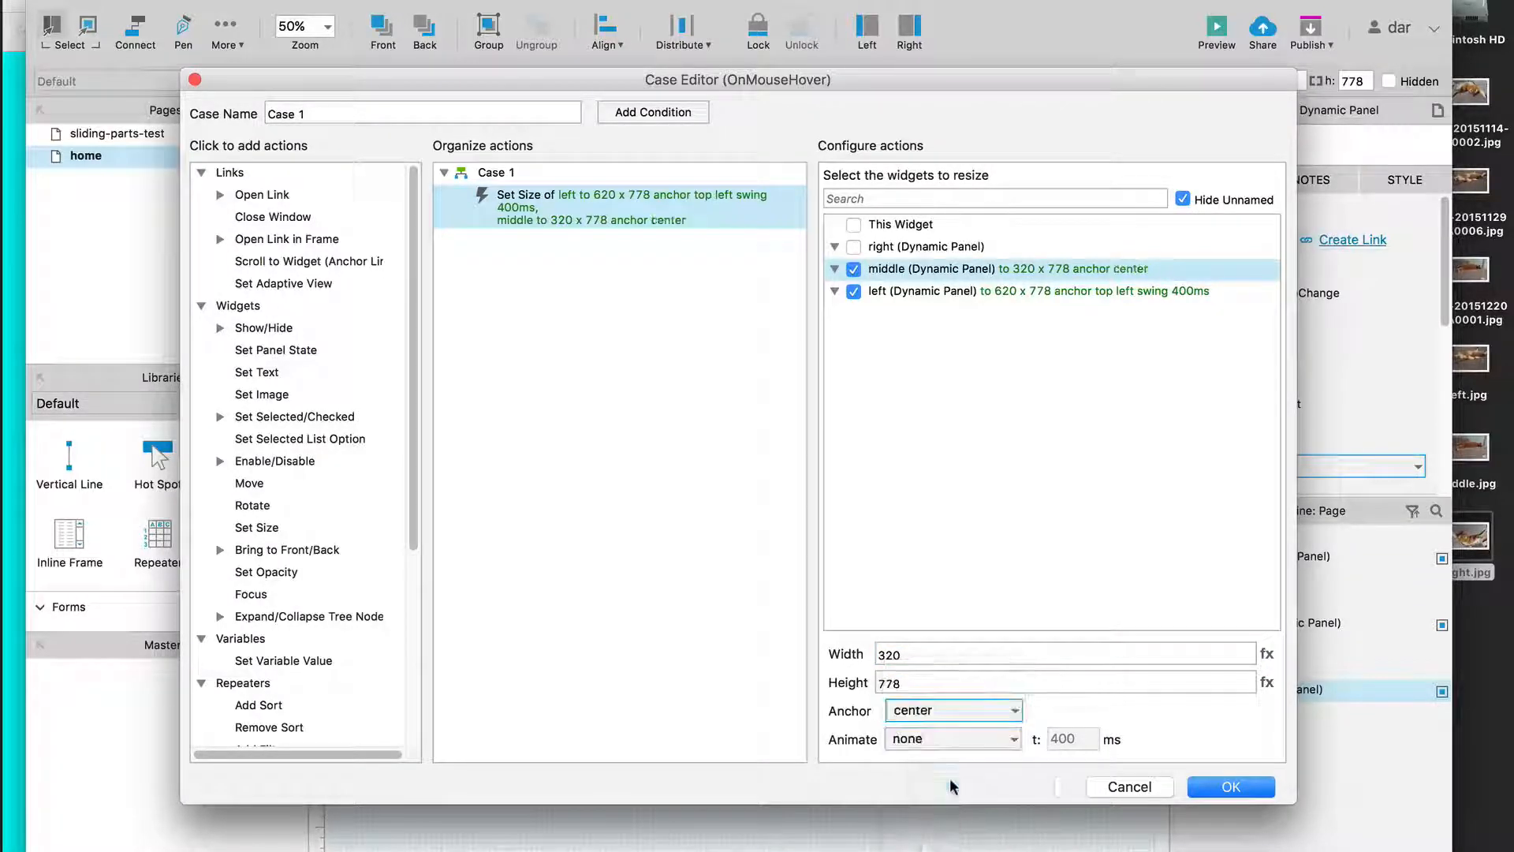
click(954, 739)
click(951, 722)
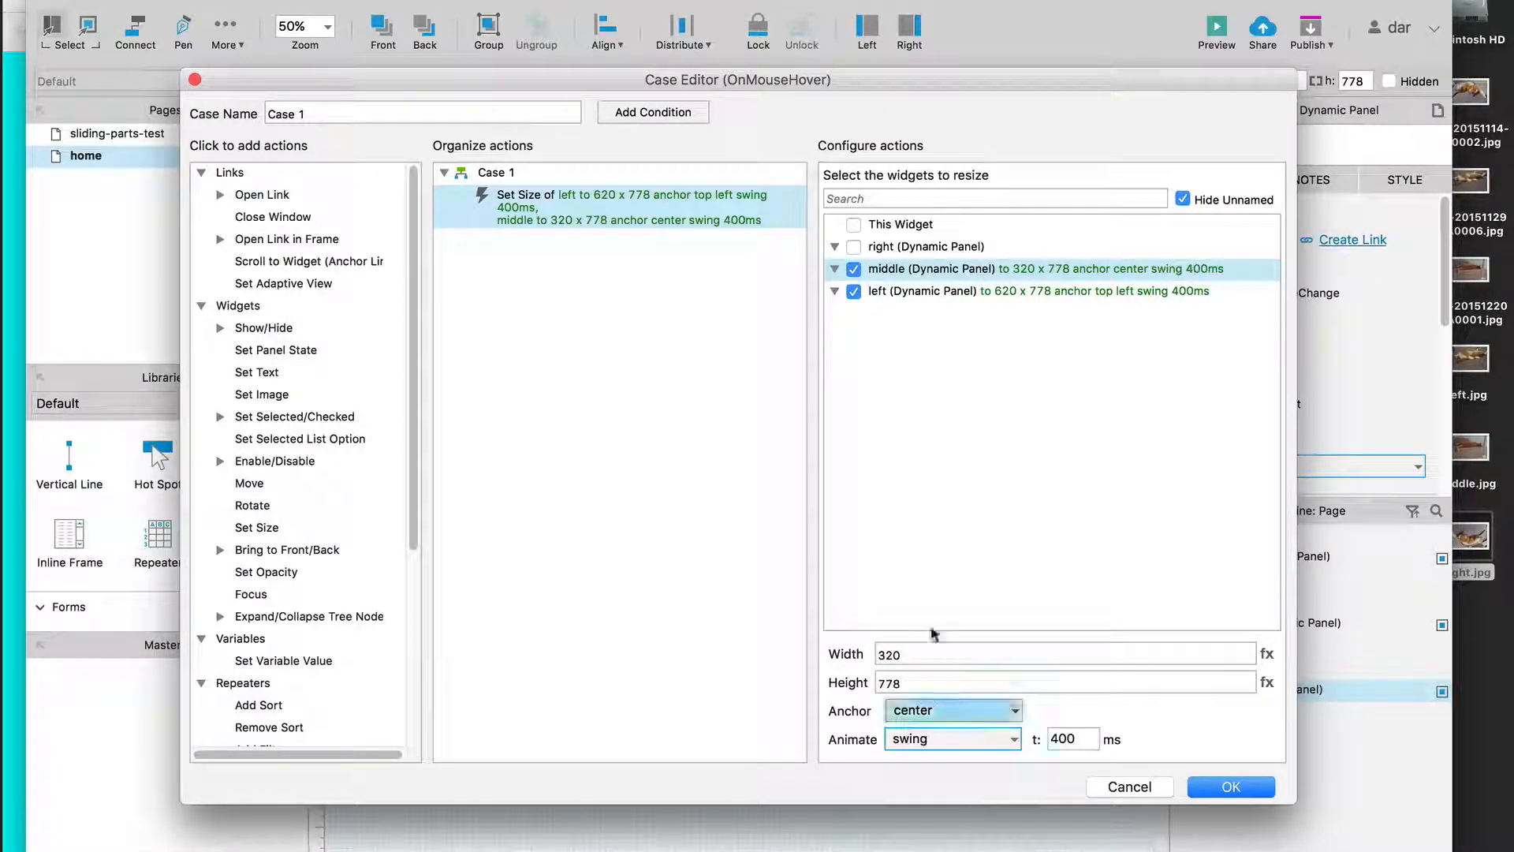
Include the right panel in the resize action at 320 wide, anchored top right, with a 400 ms swing animation, and save the case
click(853, 246)
click(935, 655)
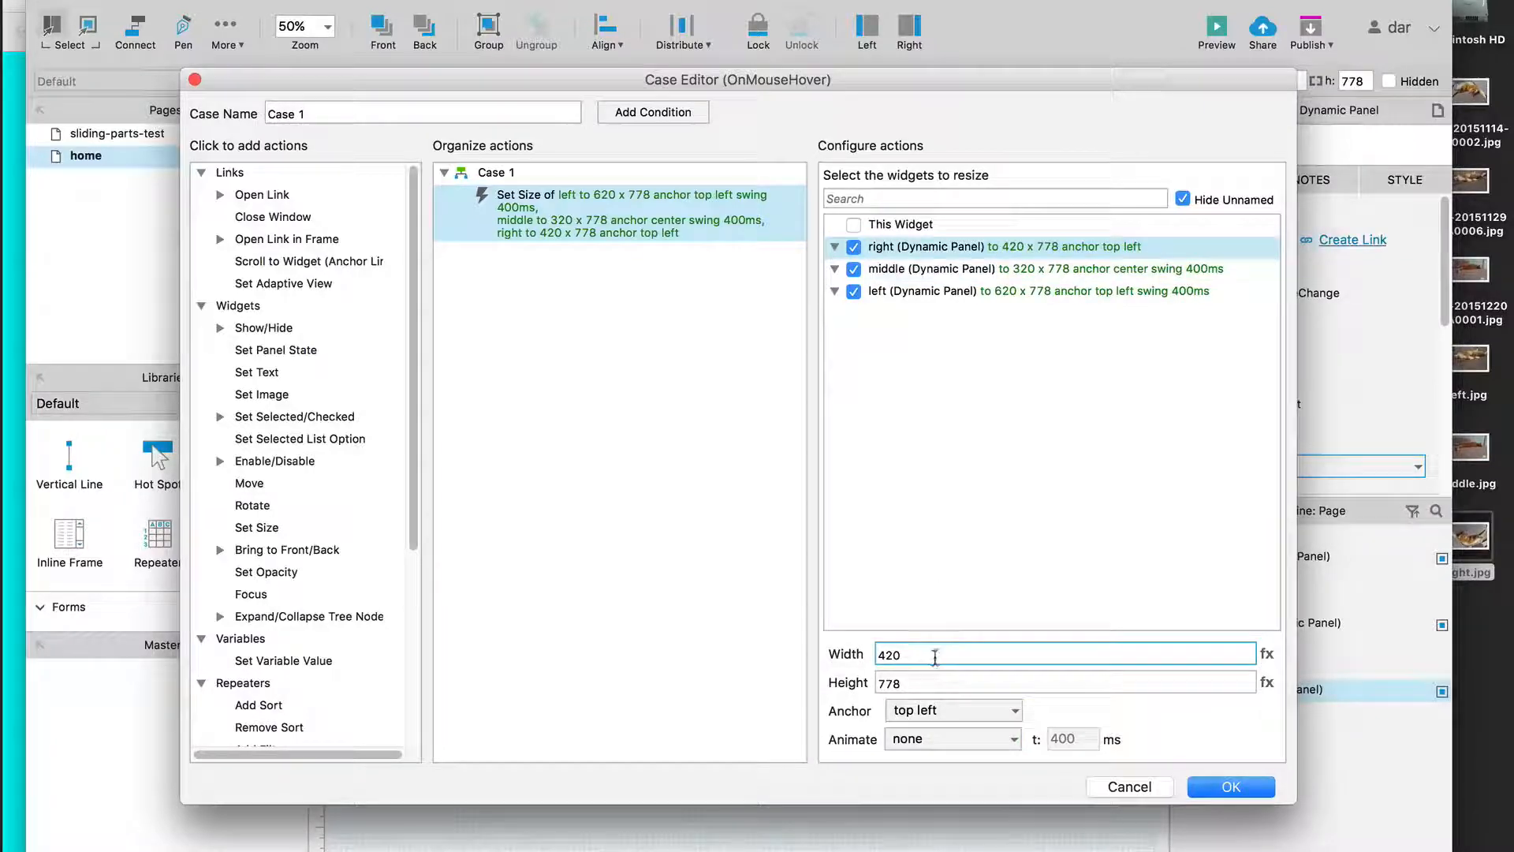
double_click(935, 655)
text(320)
key(Tab)
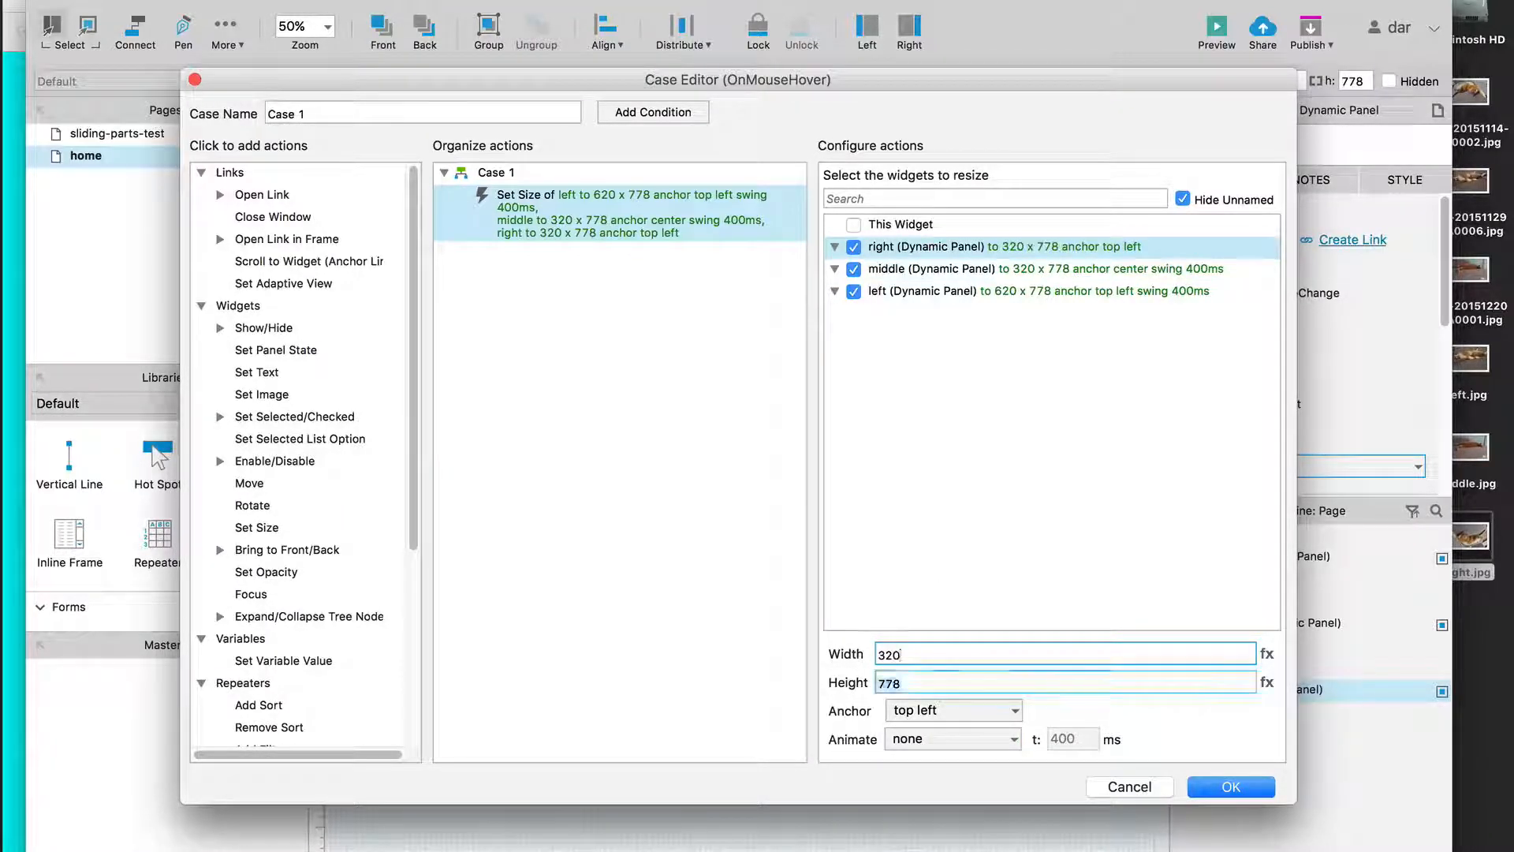
click(986, 710)
click(964, 727)
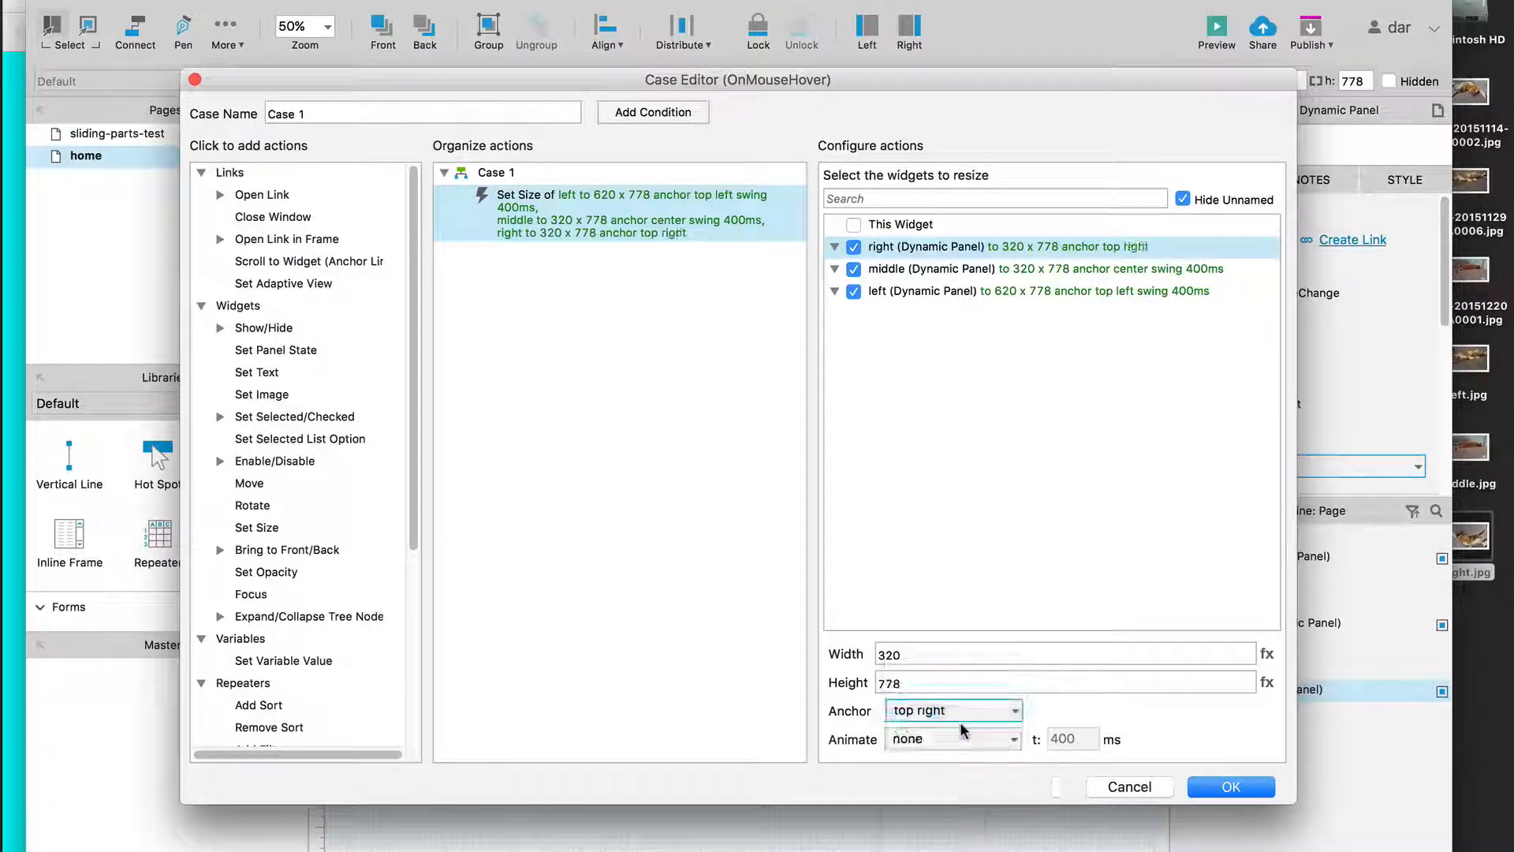
click(962, 739)
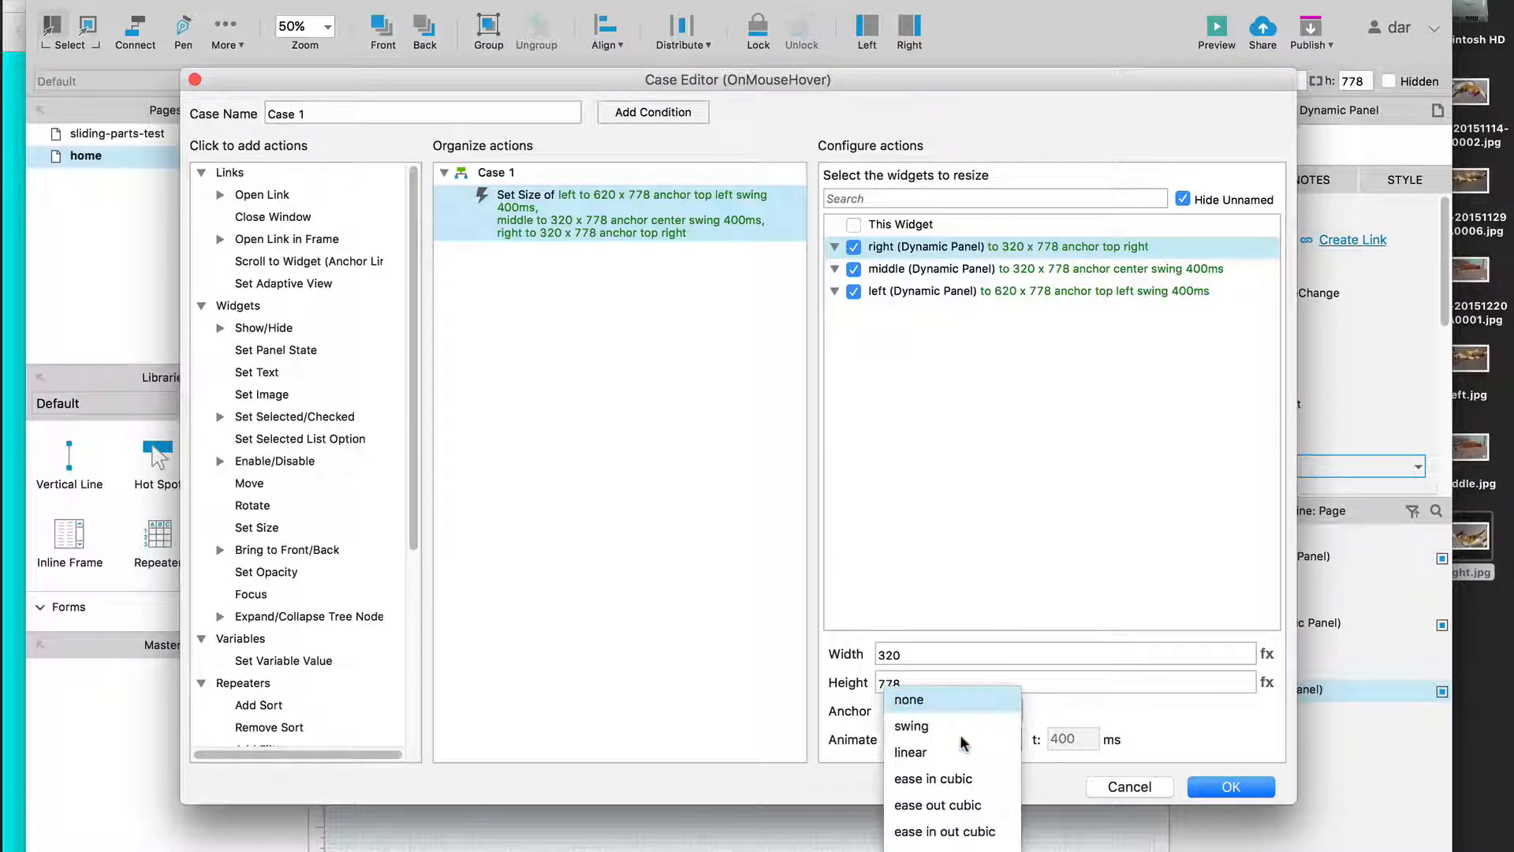
click(974, 721)
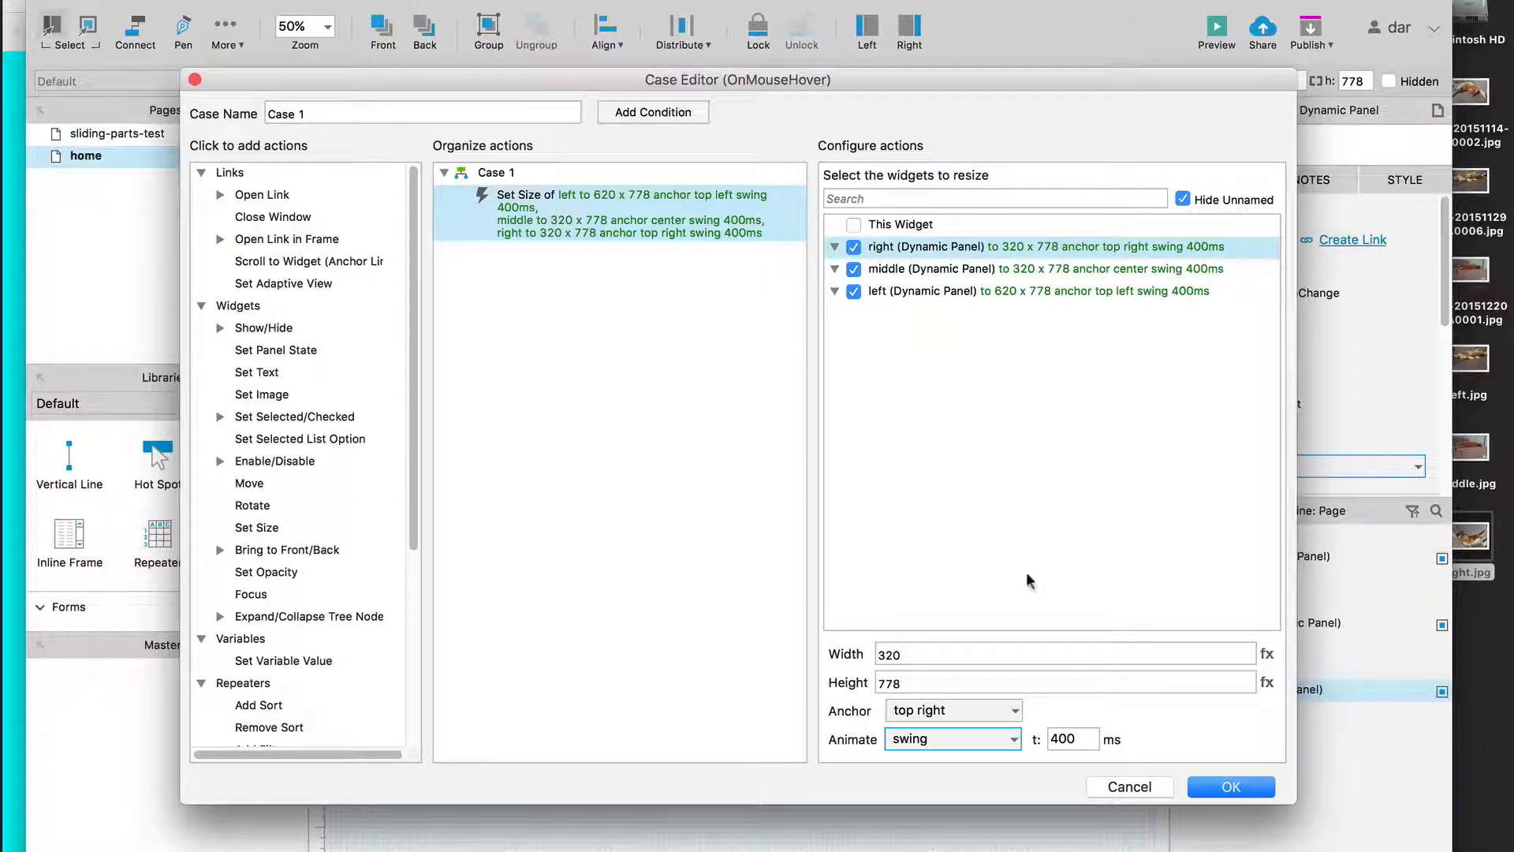
click(1213, 788)
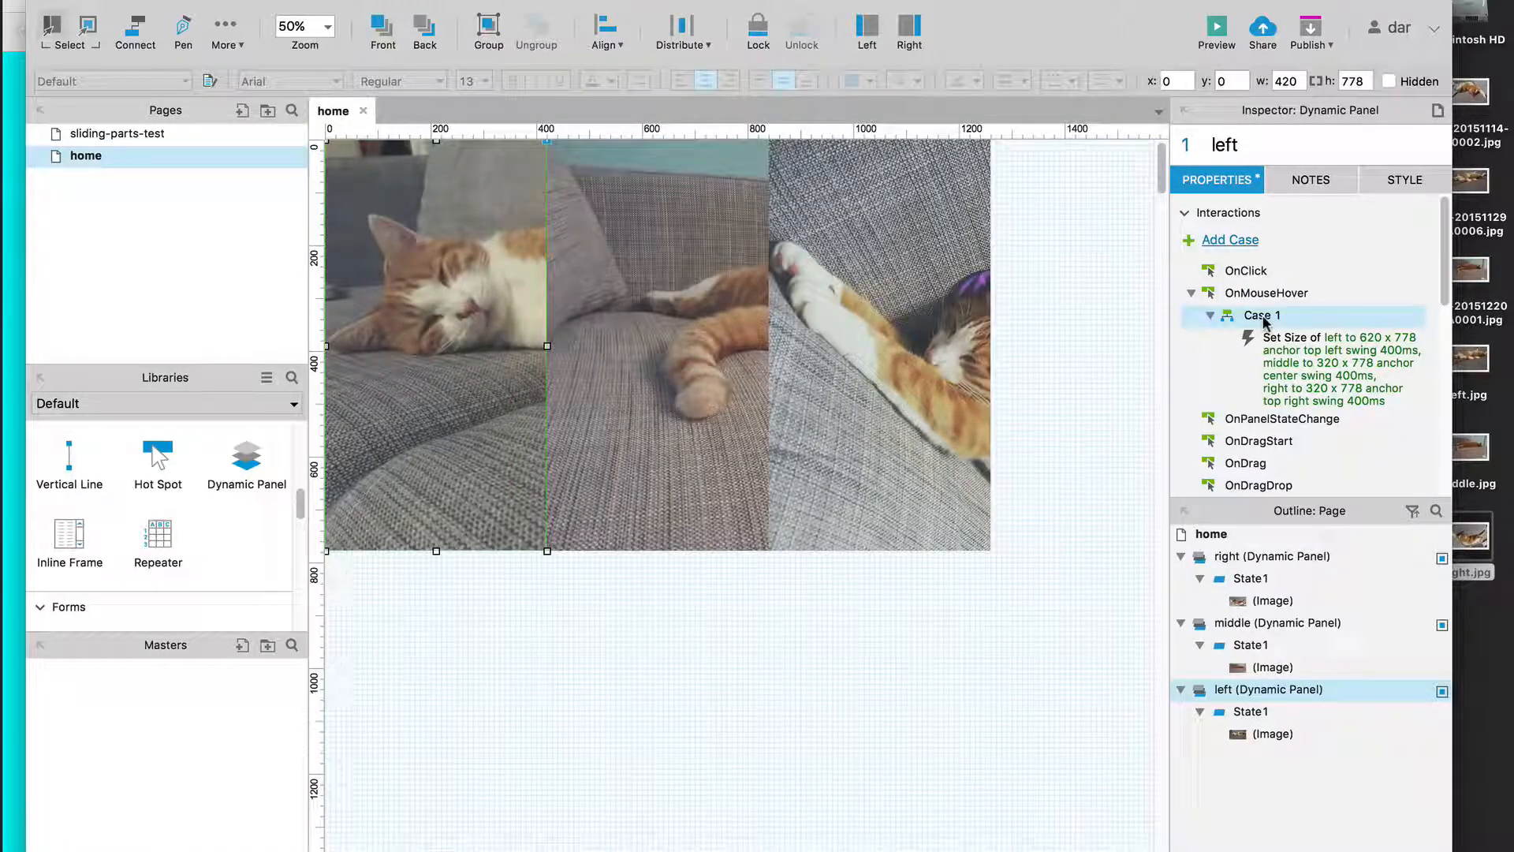
Copy the left panel's OnMouseHover case to its OnMouseOut event
scroll(1298, 349, down, 4)
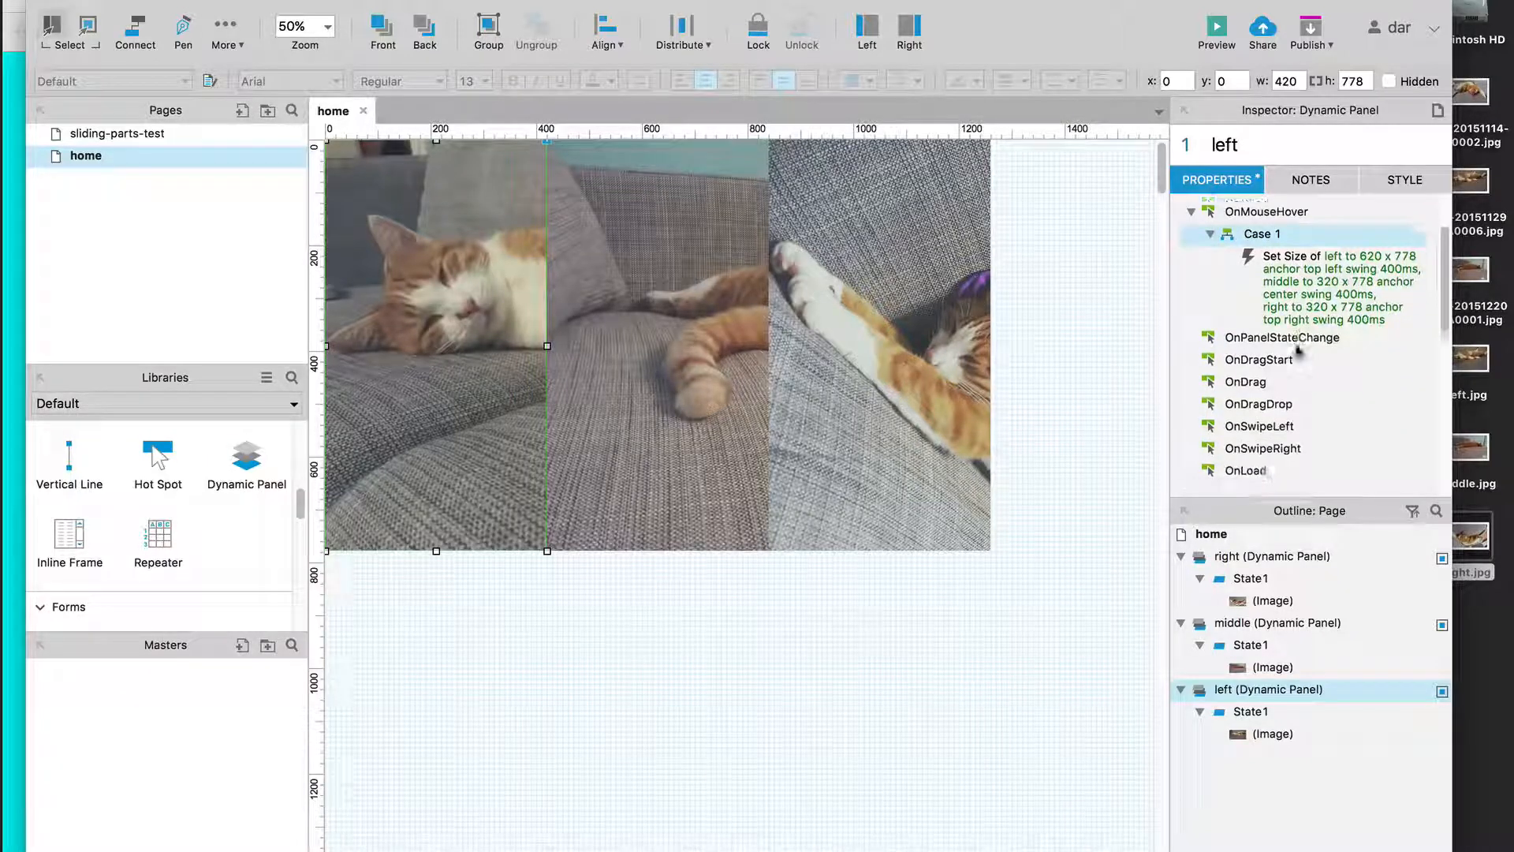
click(1294, 465)
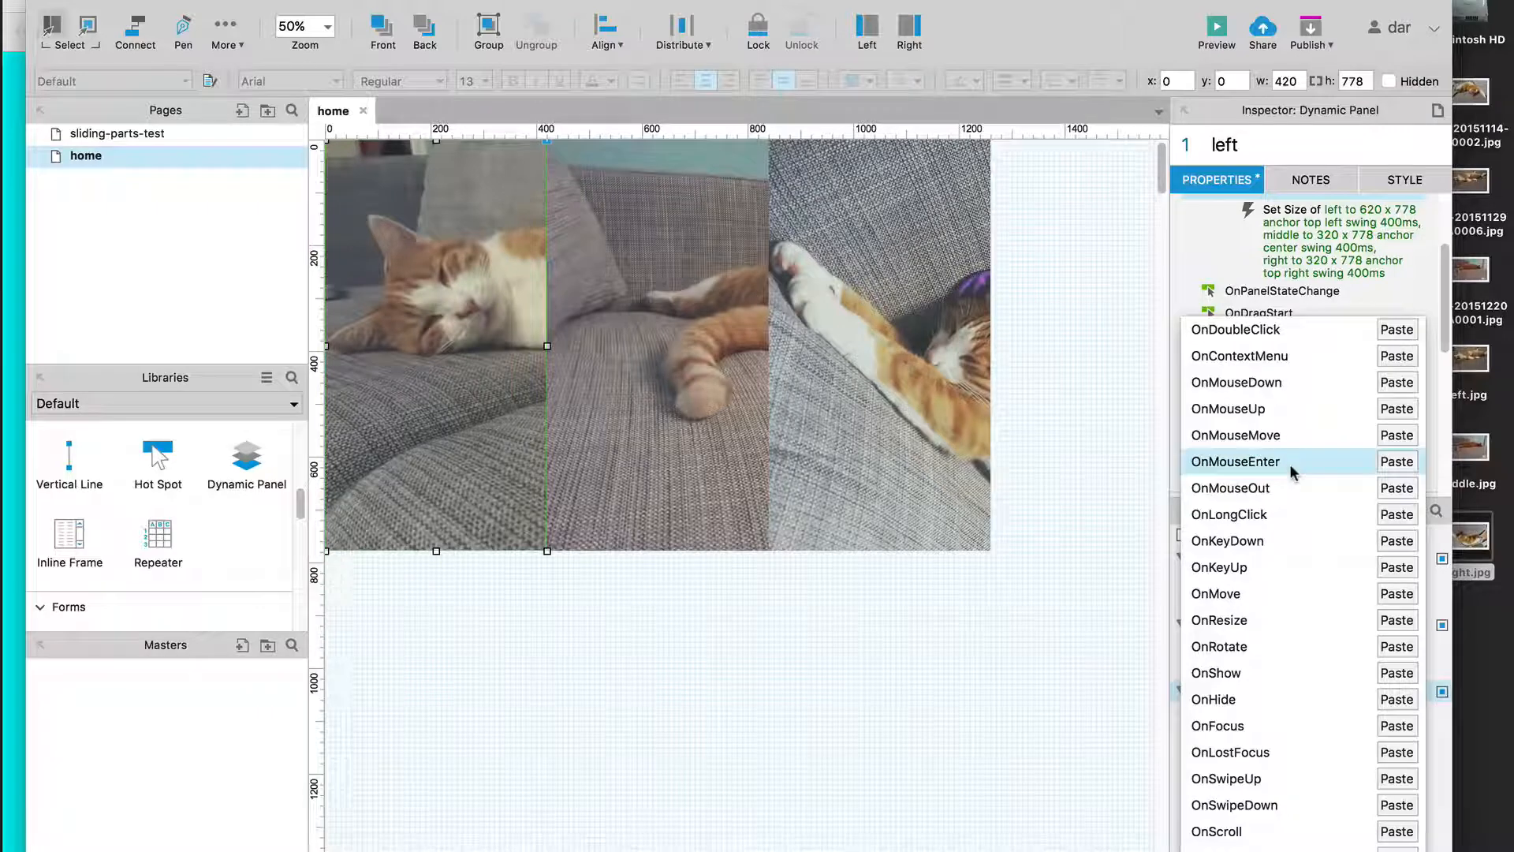
click(1234, 292)
scroll(1235, 290, up, 2)
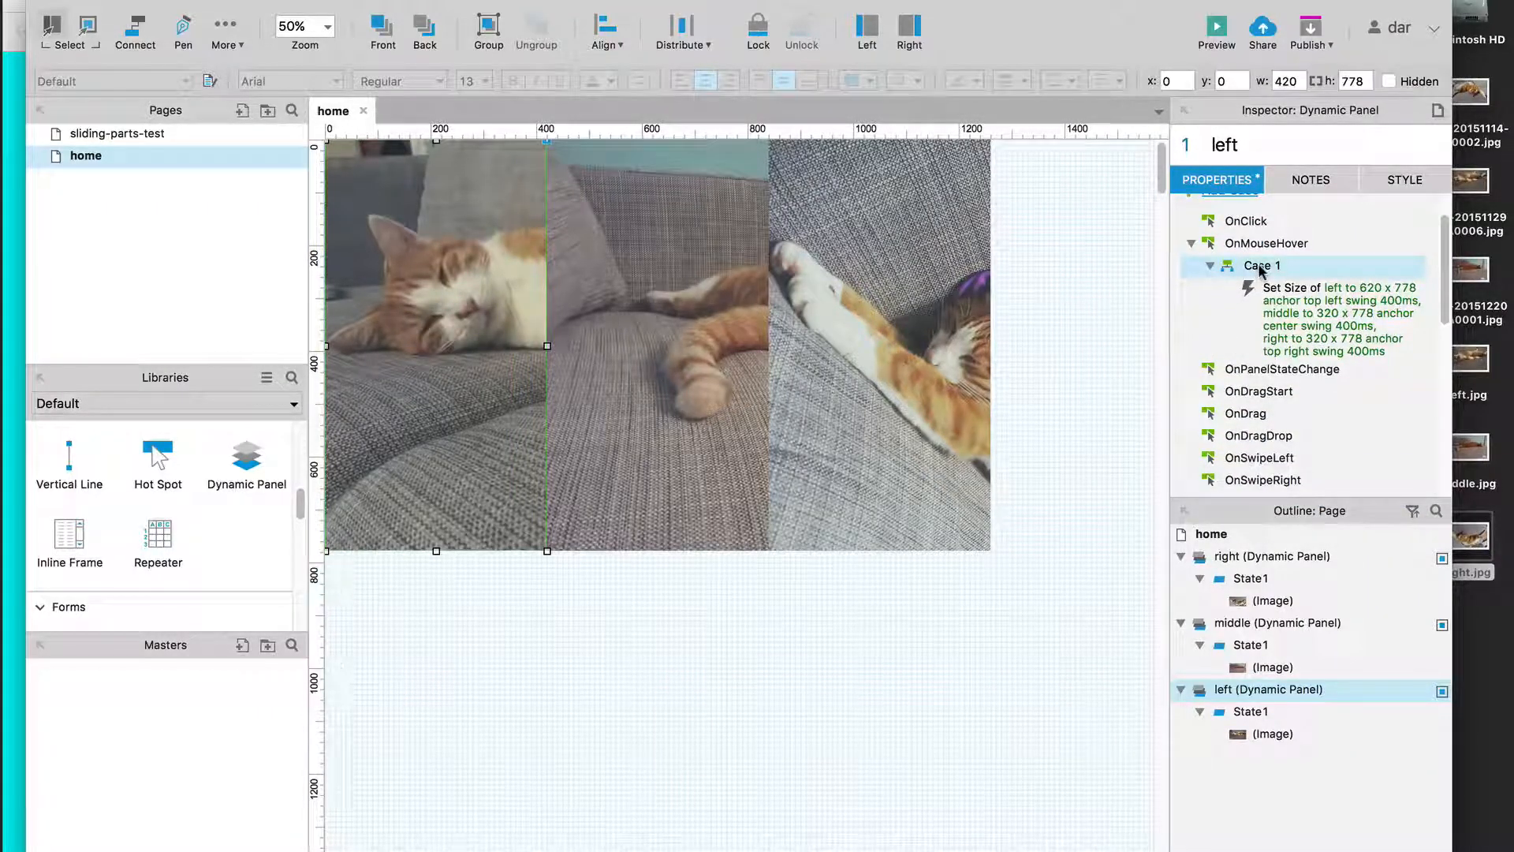
scroll(1262, 272, down, 3)
scroll(1277, 296, up, 3)
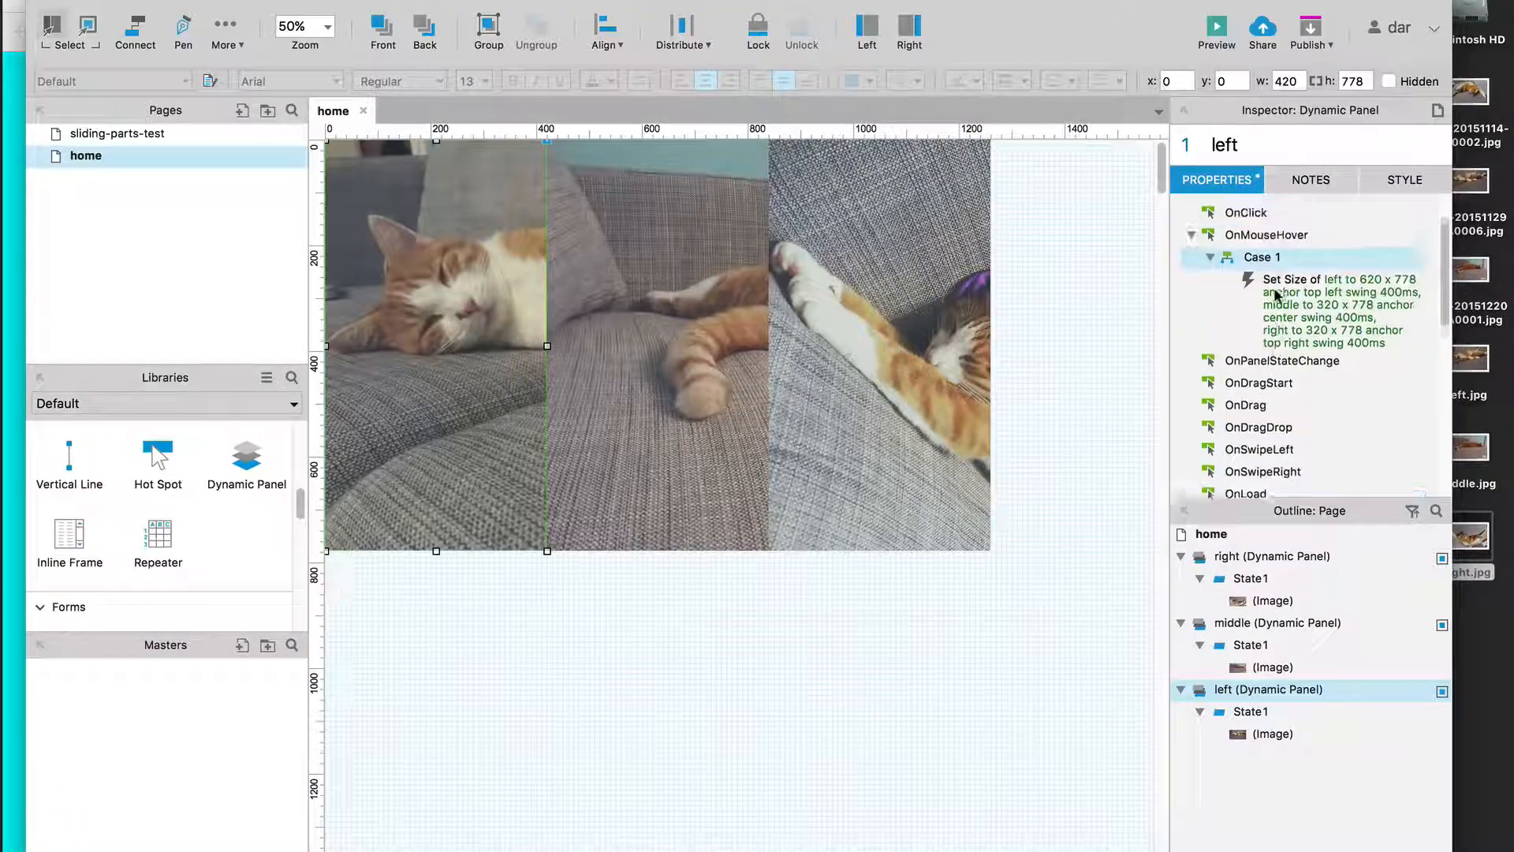
scroll(1285, 331, down, 2)
click(1308, 441)
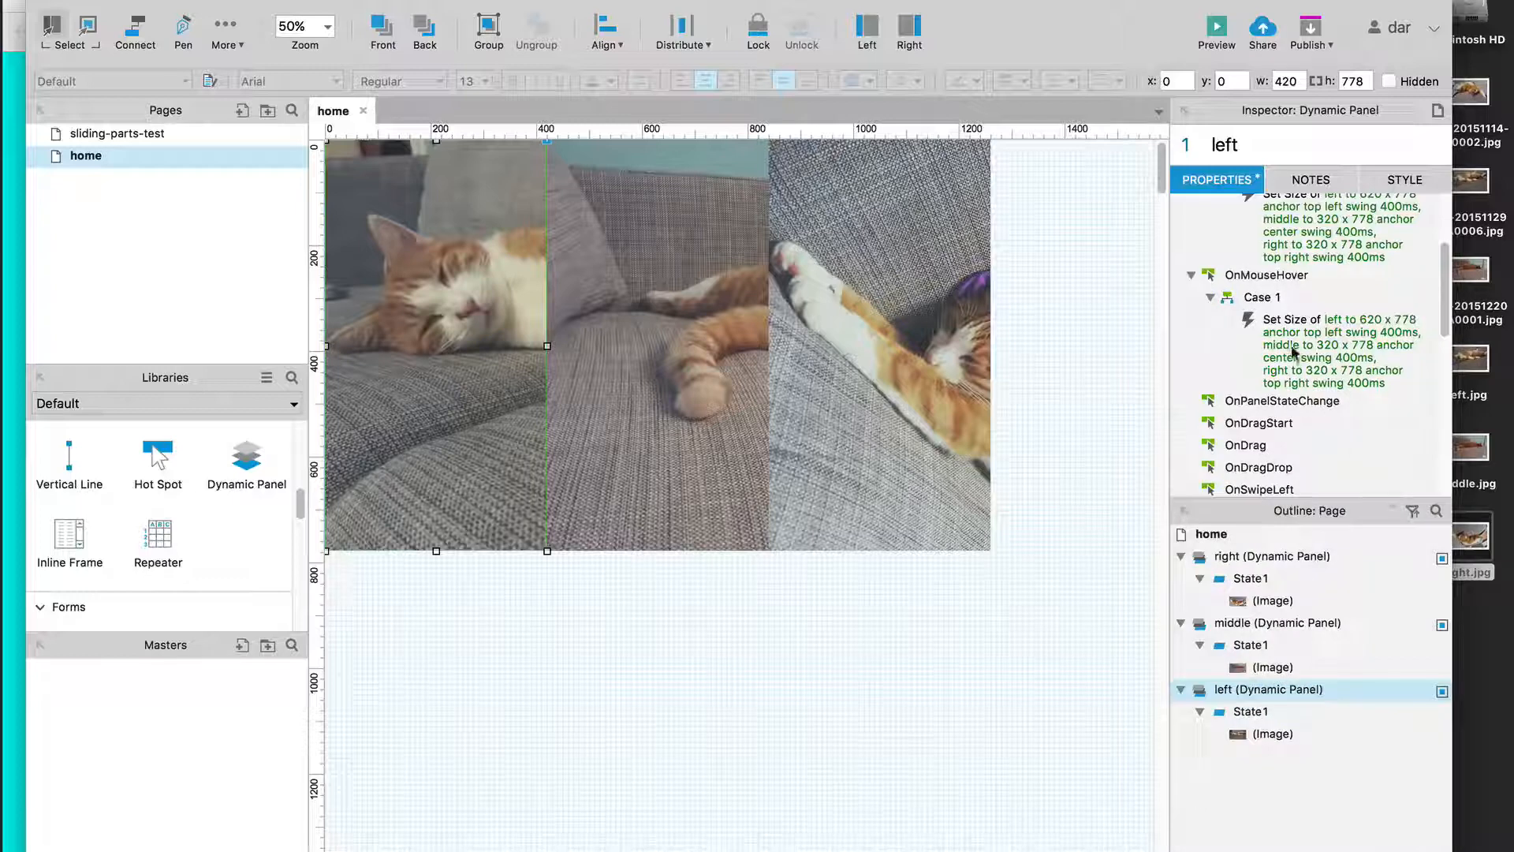
Edit the OnMouseOut case's Set Size action so the right, middle and left panels each resize to 420 wide
scroll(1294, 353, up, 4)
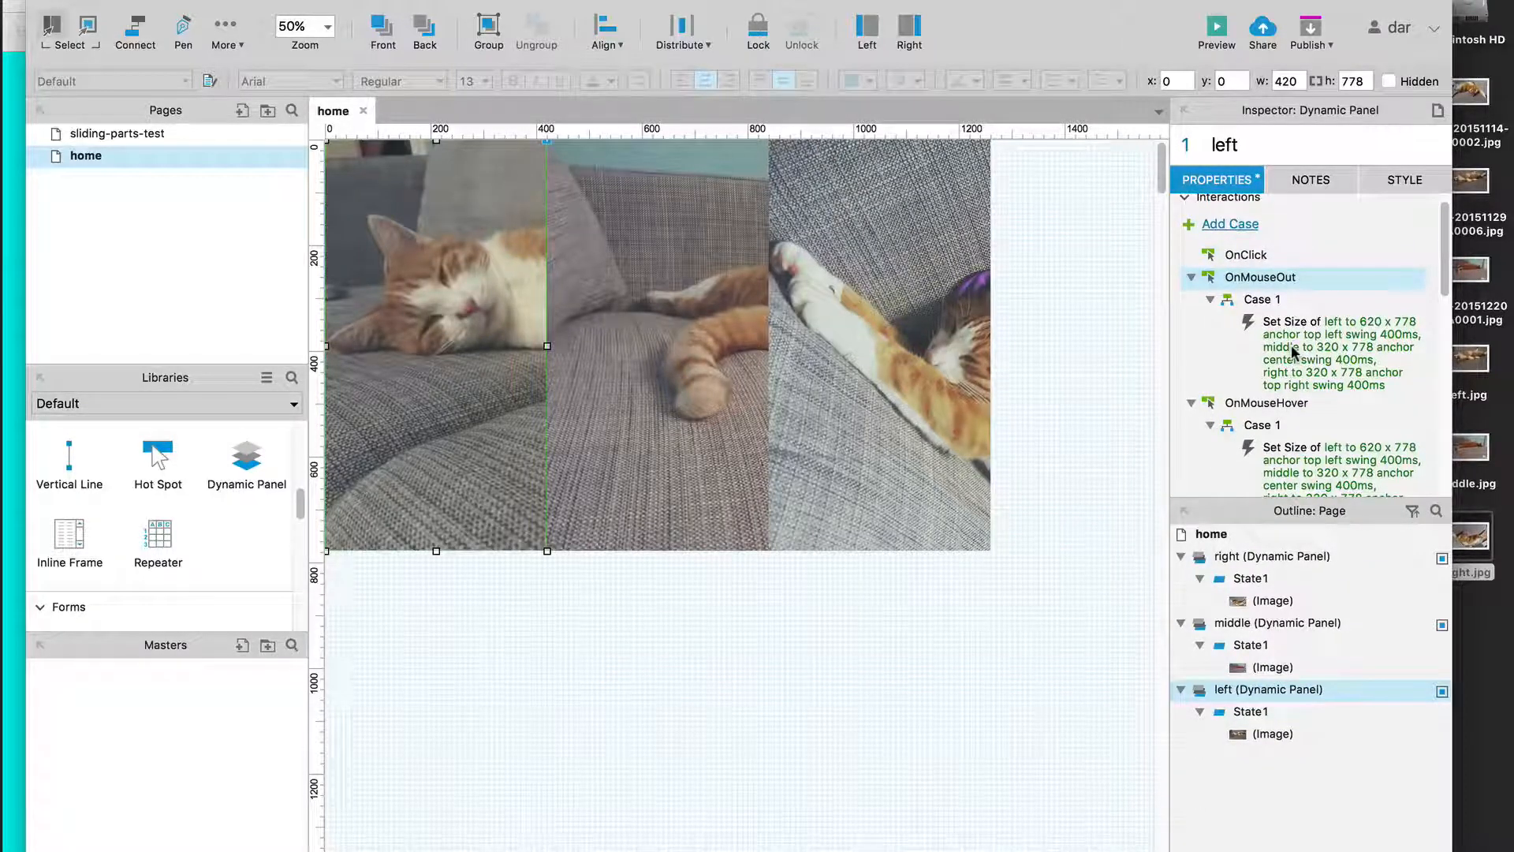
scroll(1293, 353, down, 1)
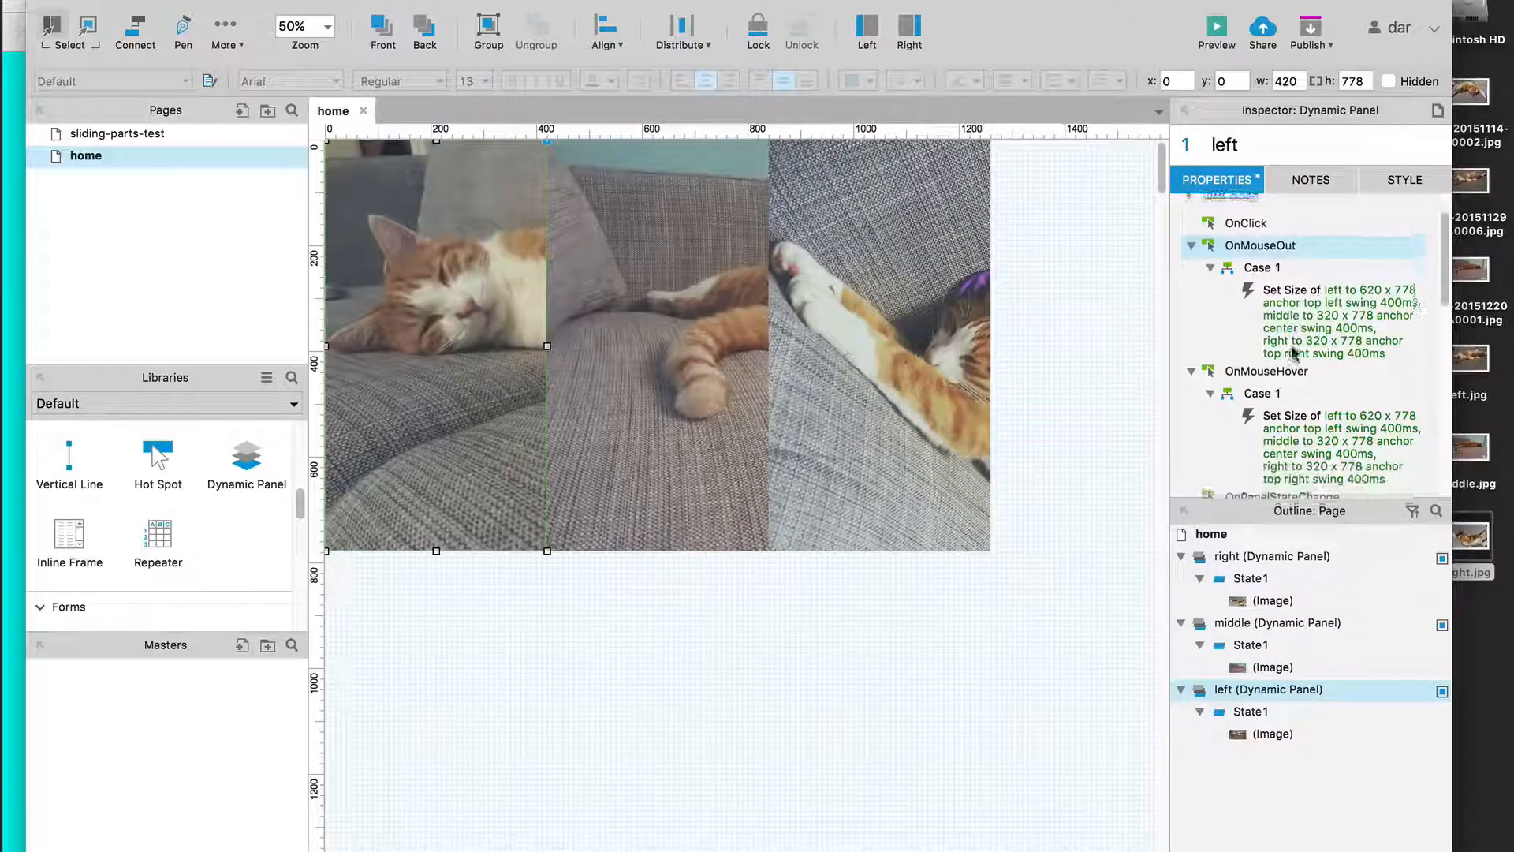
double_click(1286, 302)
mouse_move(853, 293)
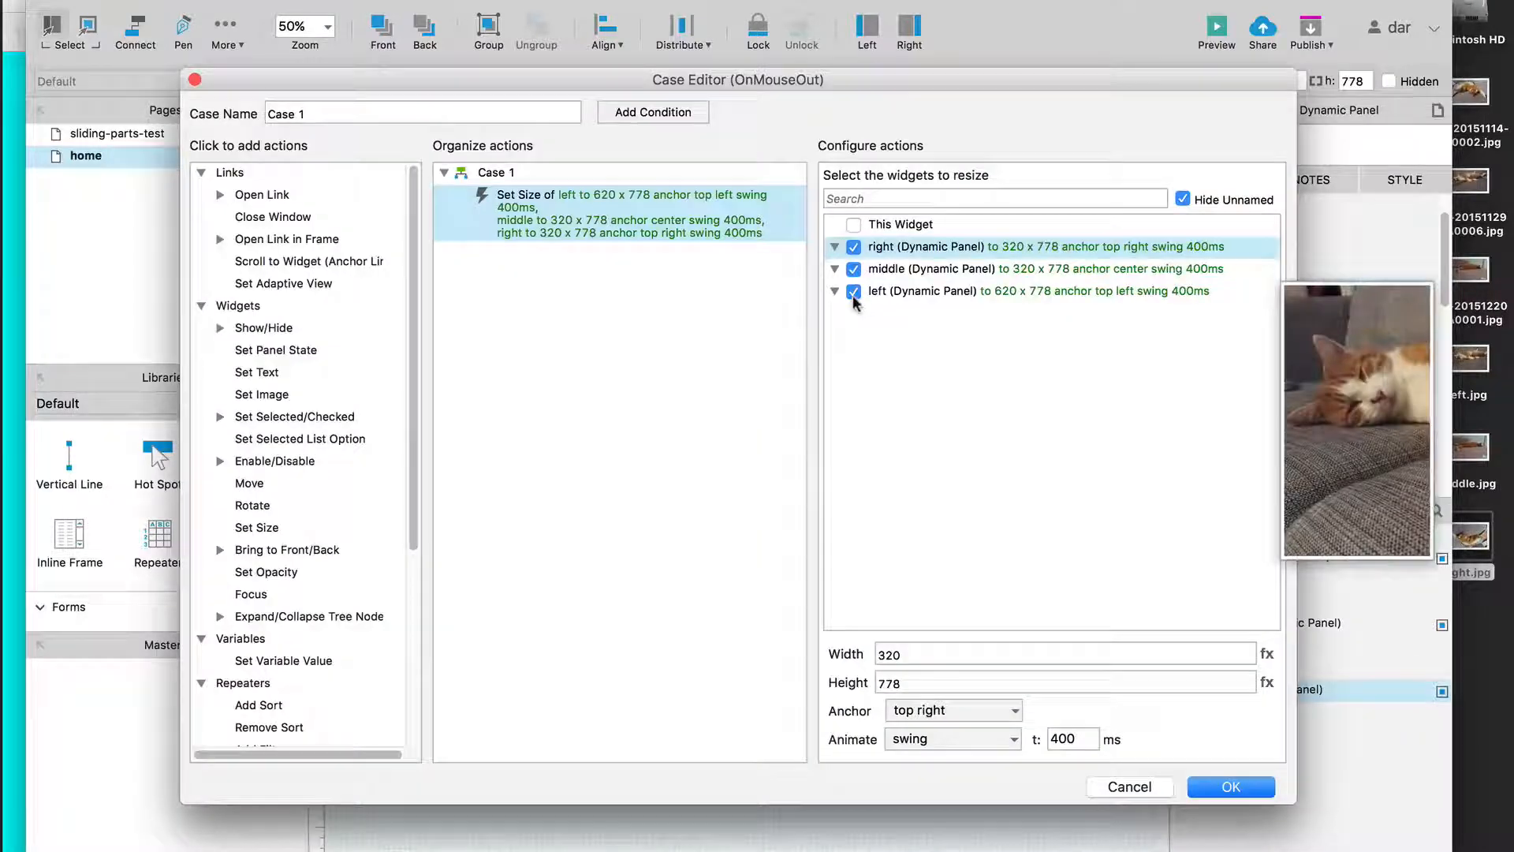
mouse_move(958, 271)
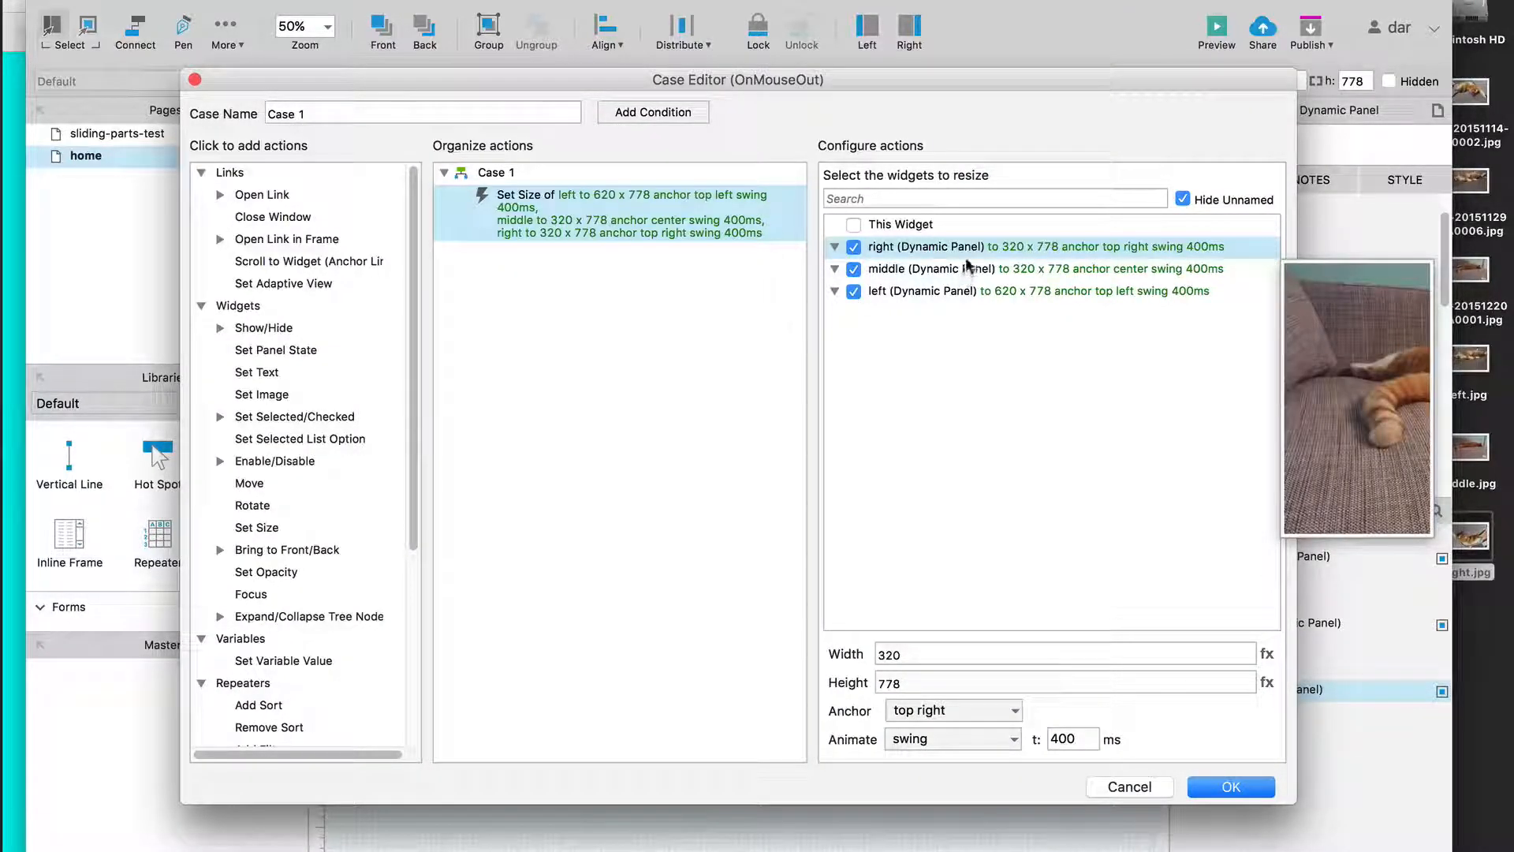
double_click(927, 654)
text(420)
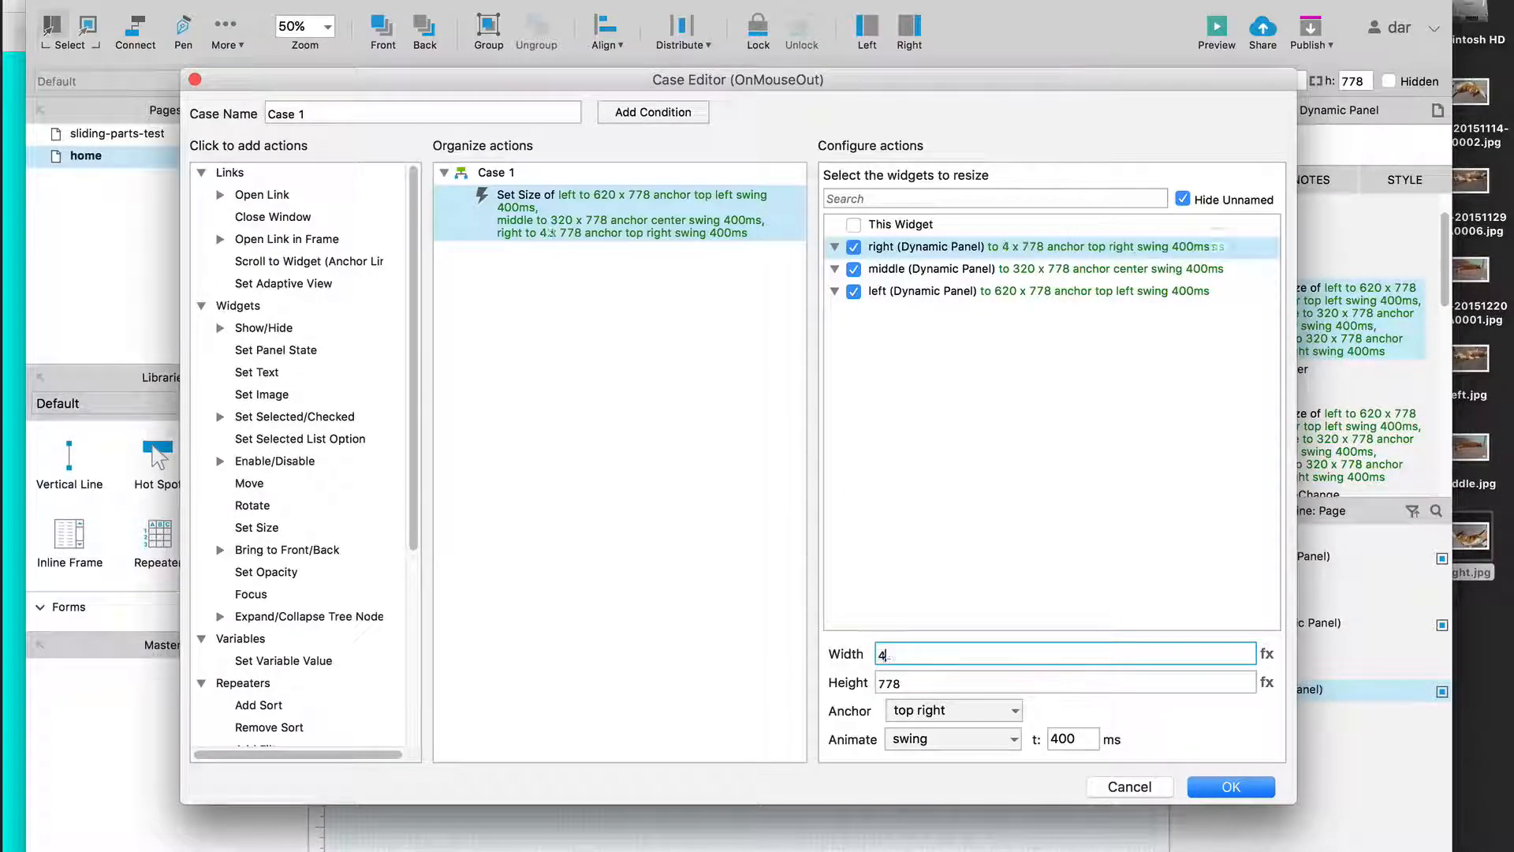
click(929, 268)
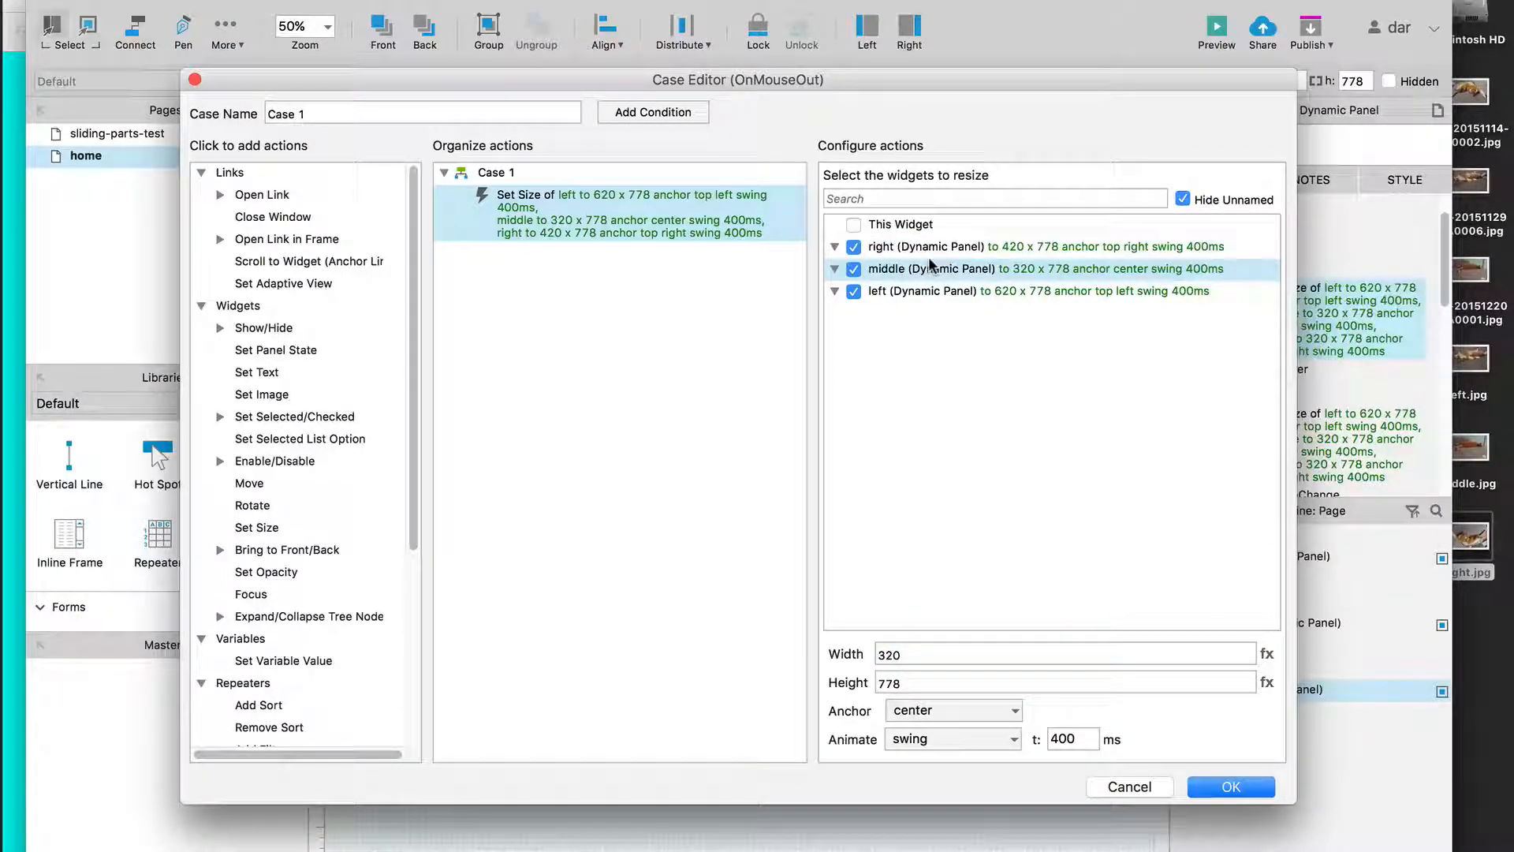
double_click(916, 653)
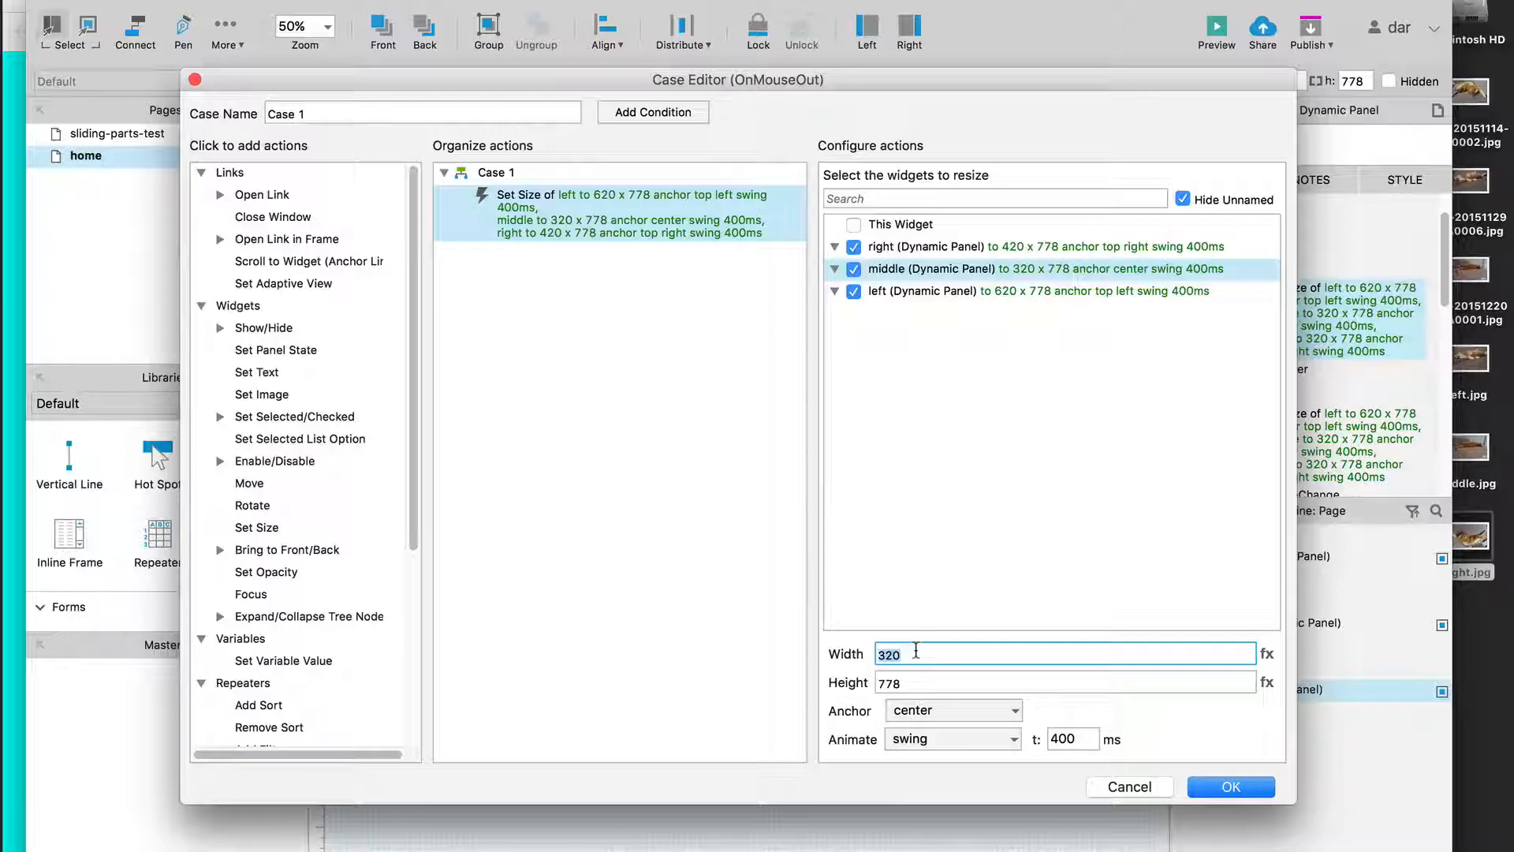
text(420)
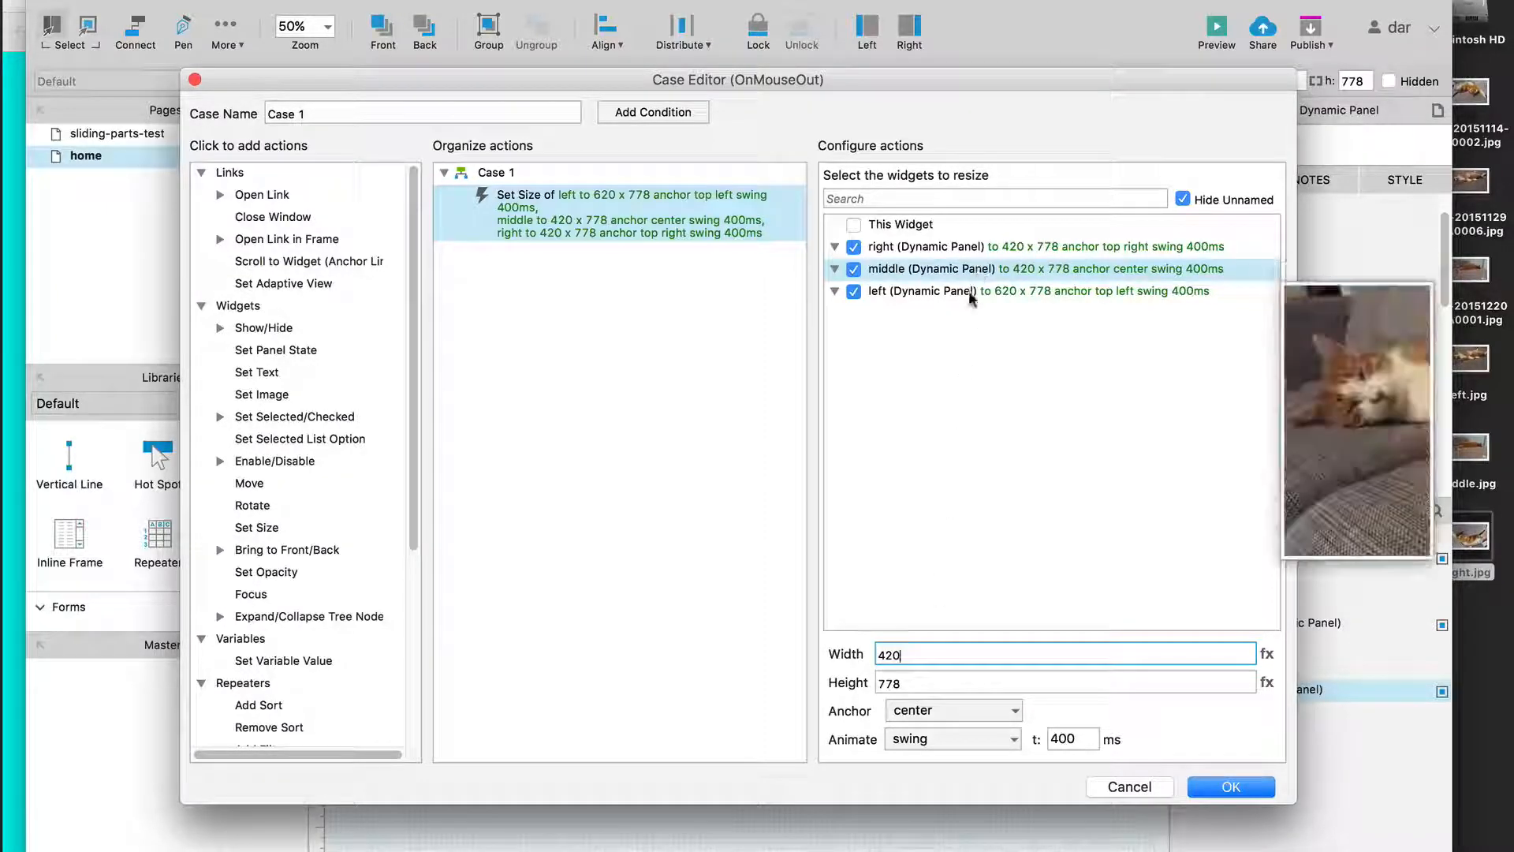
click(970, 292)
double_click(925, 655)
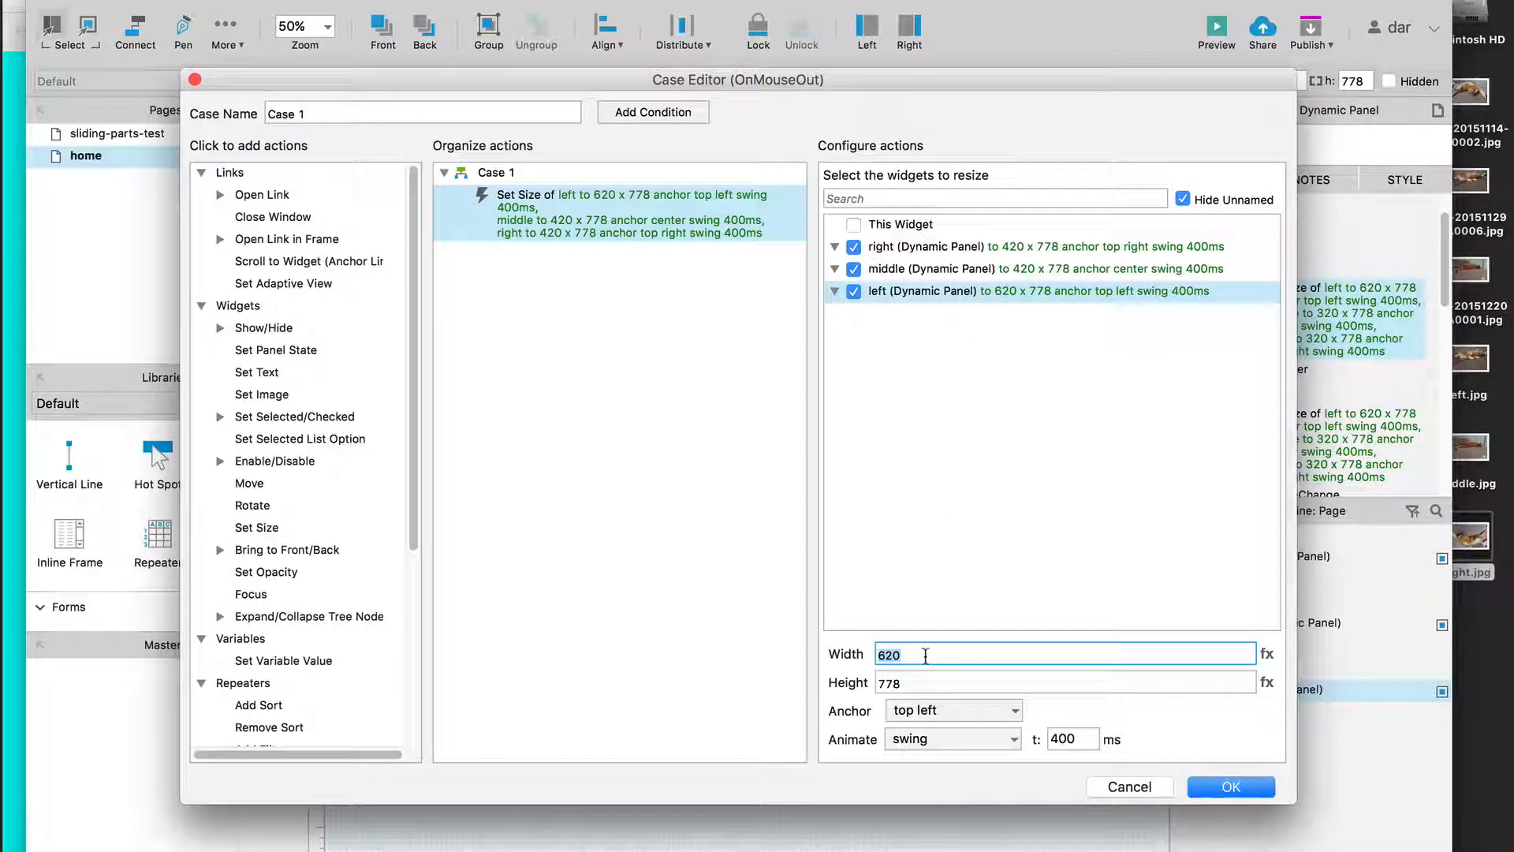
text(420)
click(992, 540)
click(1217, 786)
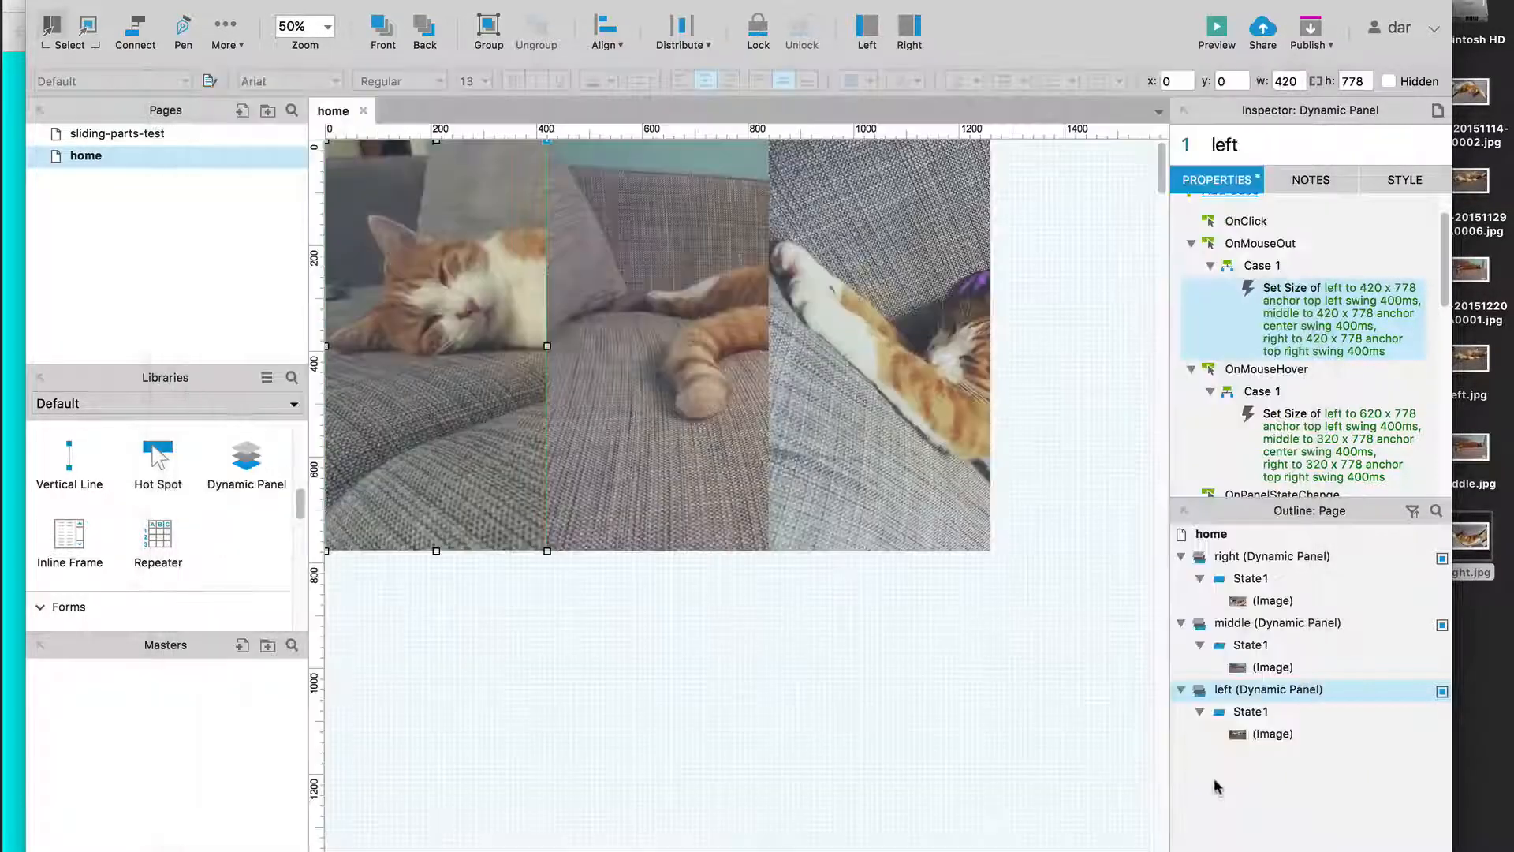
Preview the home page in the browser with the sidebar collapsed, check the left panel's hover behavior, and return to Axure RP
click(1217, 30)
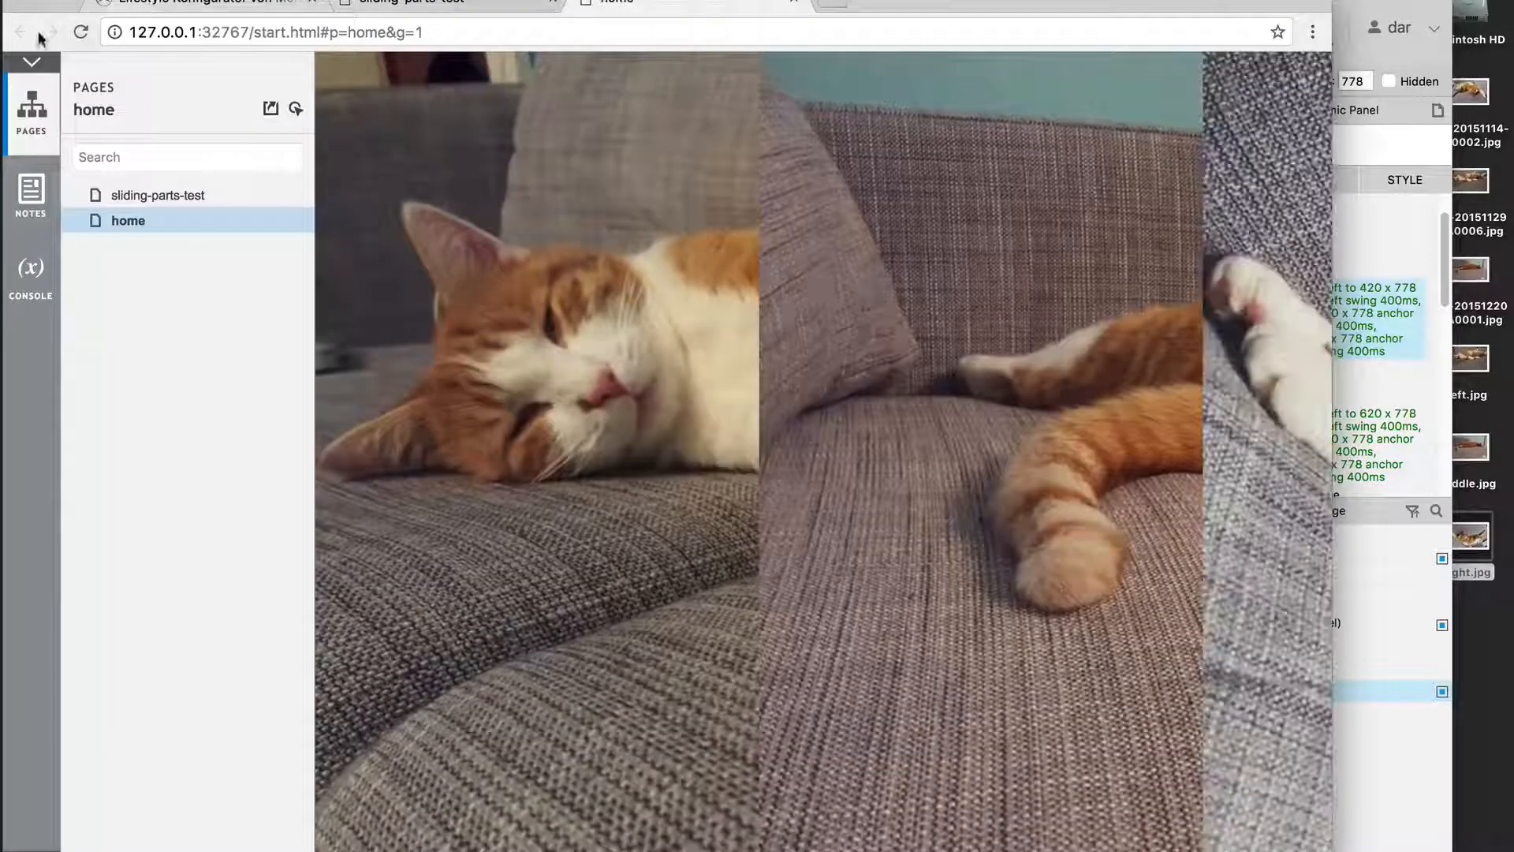
click(31, 62)
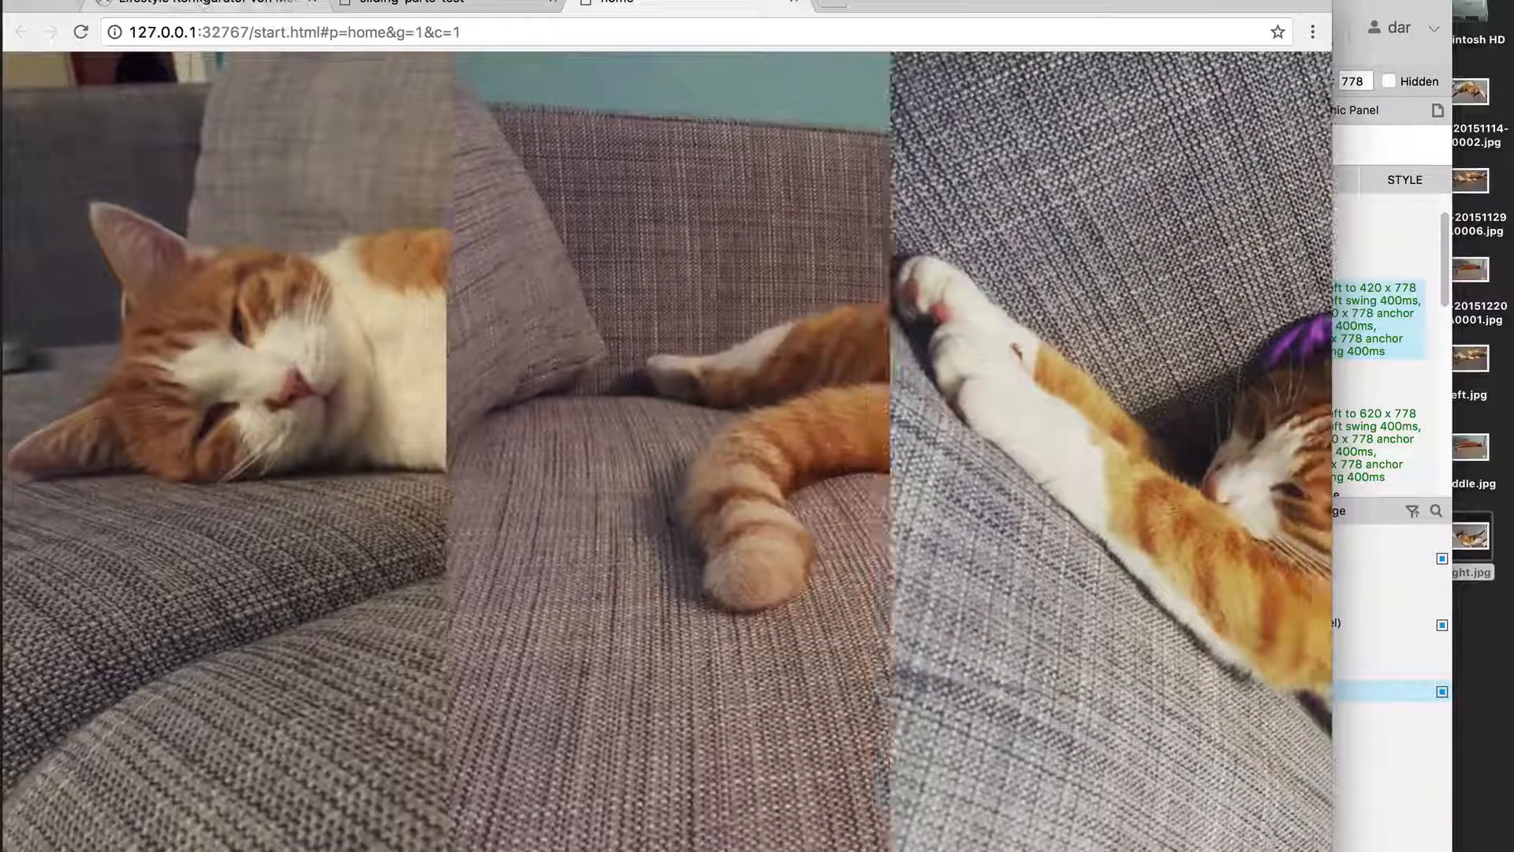
mouse_move(986, 1)
mouse_down()
mouse_move(998, 1)
mouse_move(984, 2)
mouse_up()
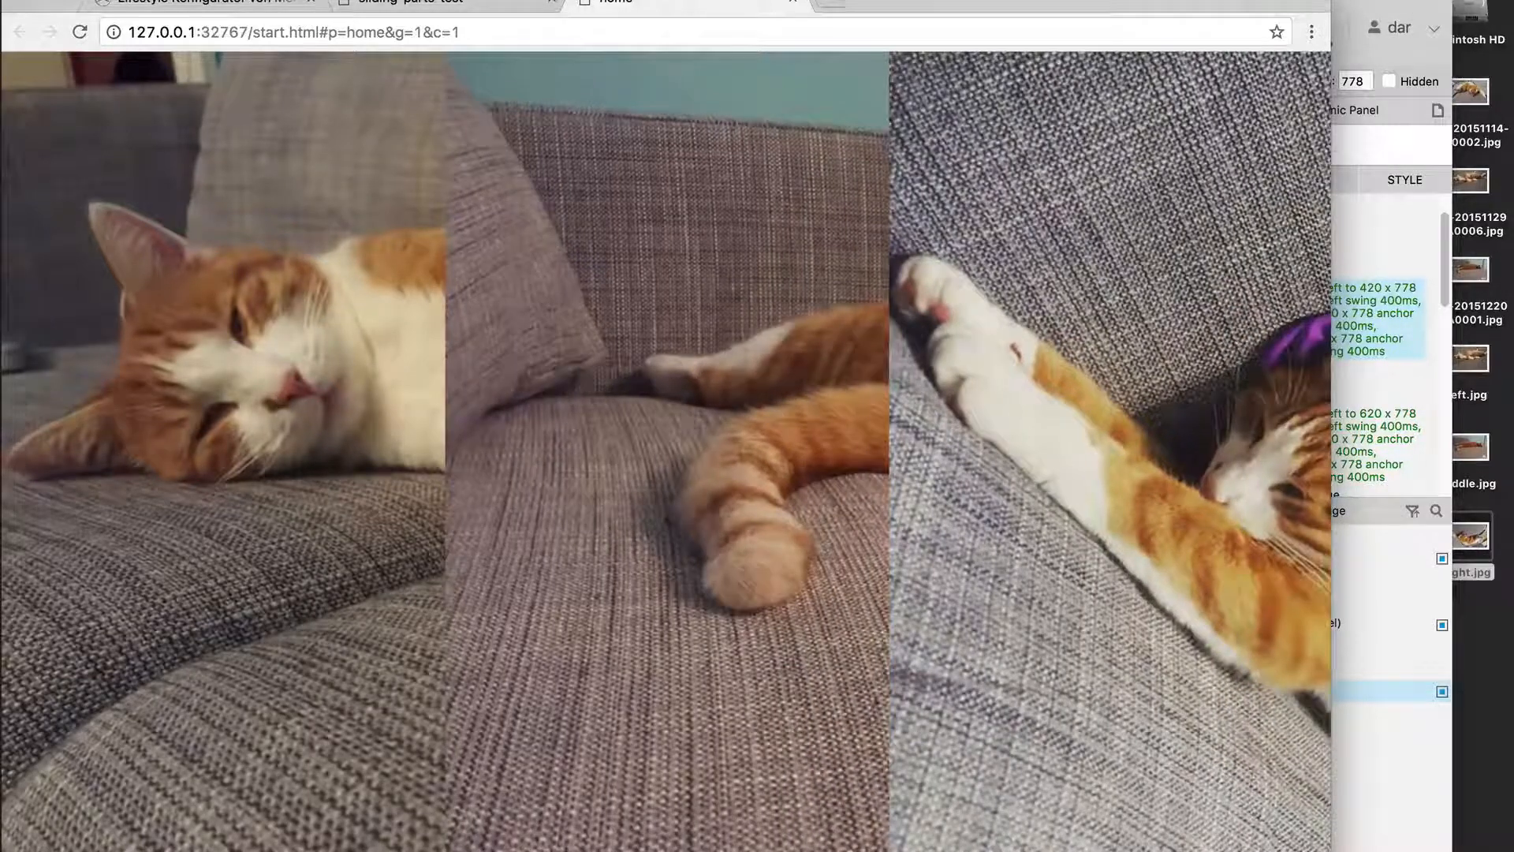
click(1412, 3)
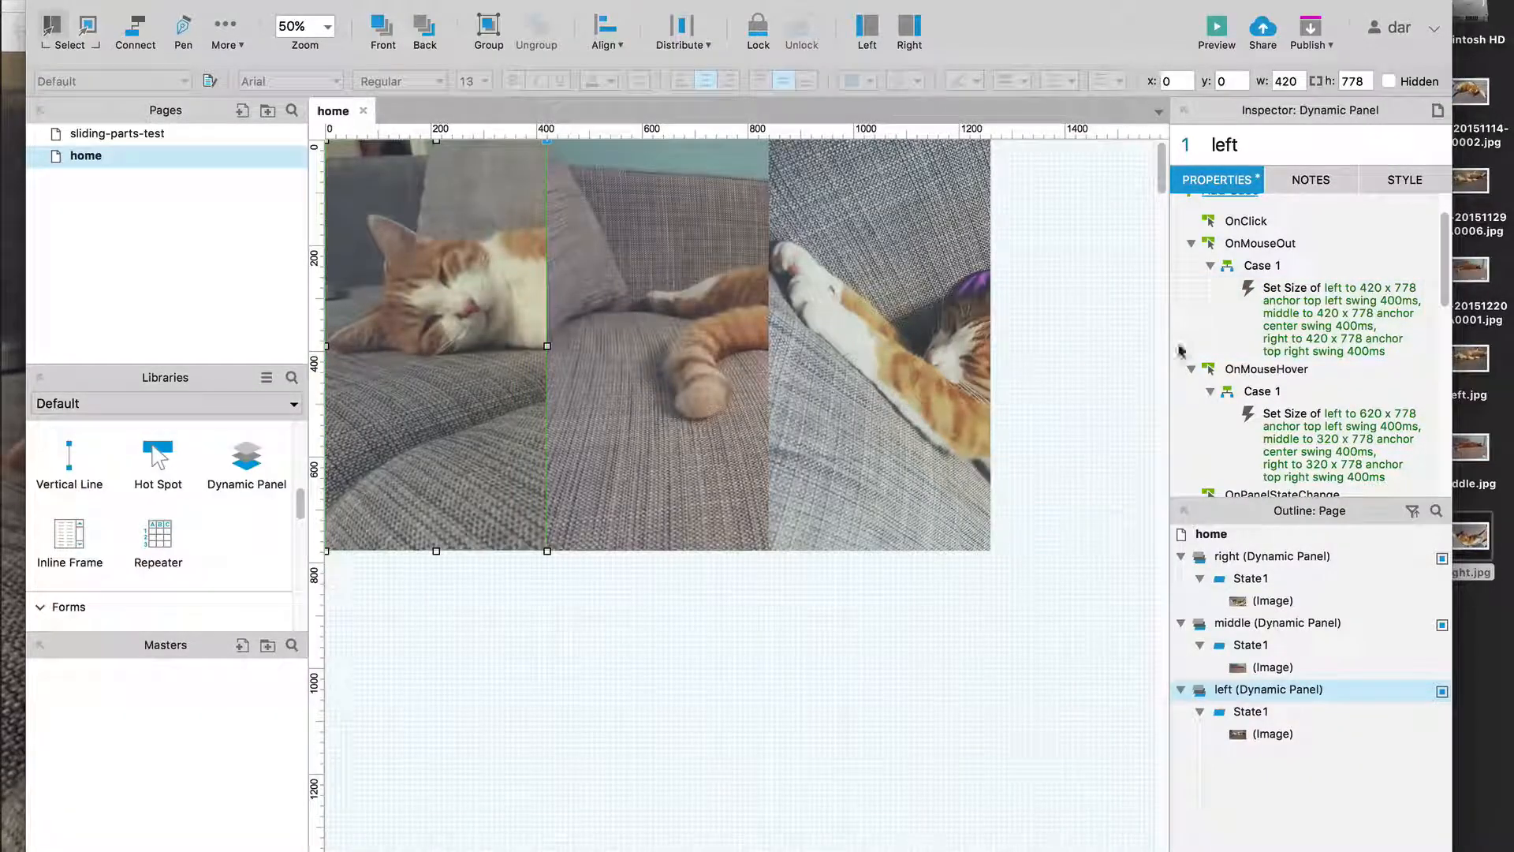
Change the middle panel's anchor to top right in the left panel's OnMouseHover Set Size action
scroll(1289, 350, down, 2)
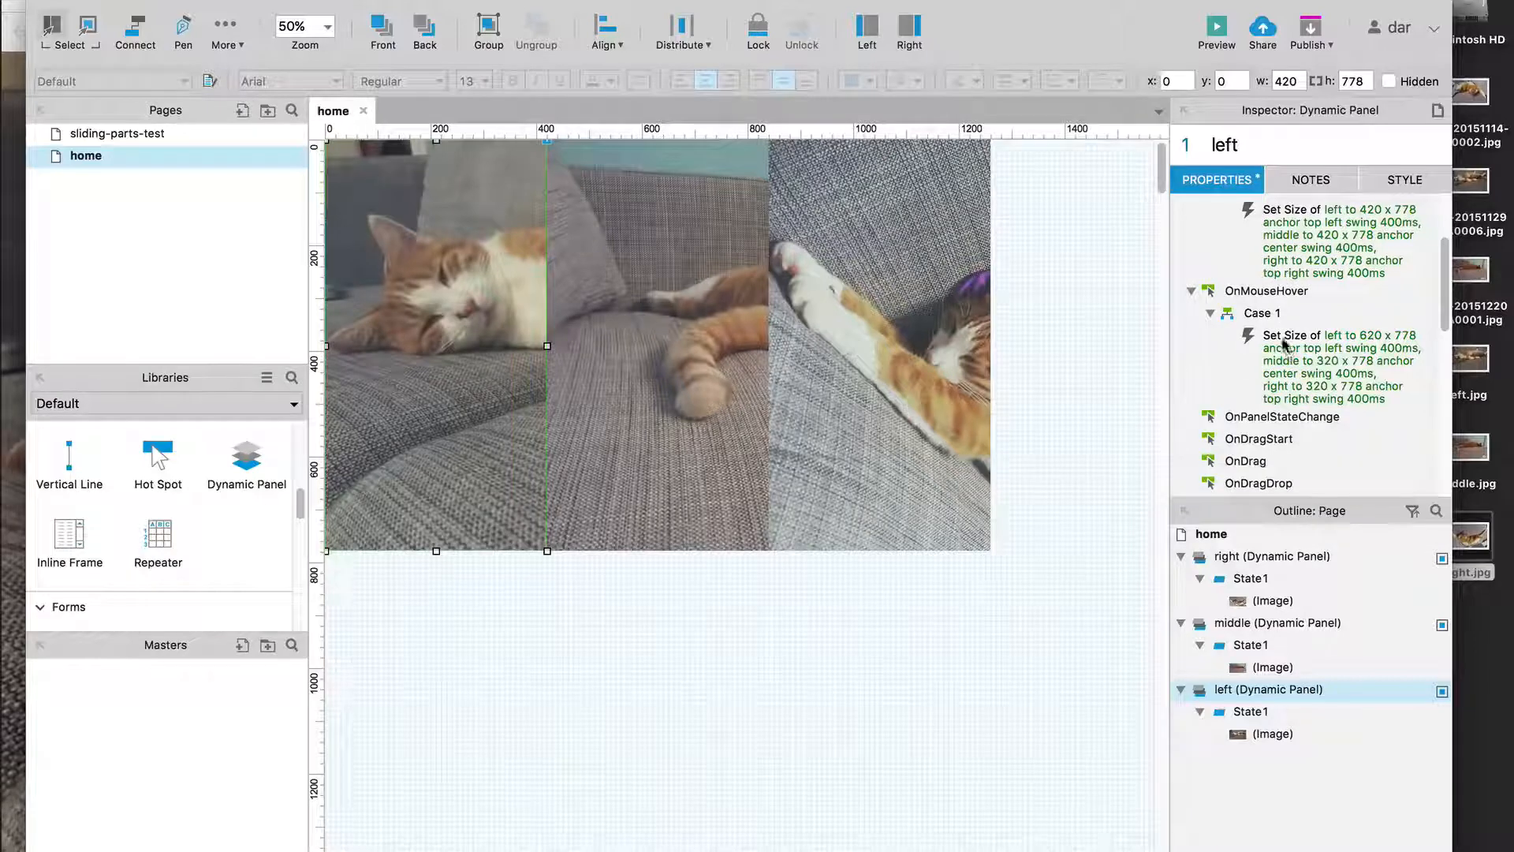
click(1281, 341)
double_click(1281, 341)
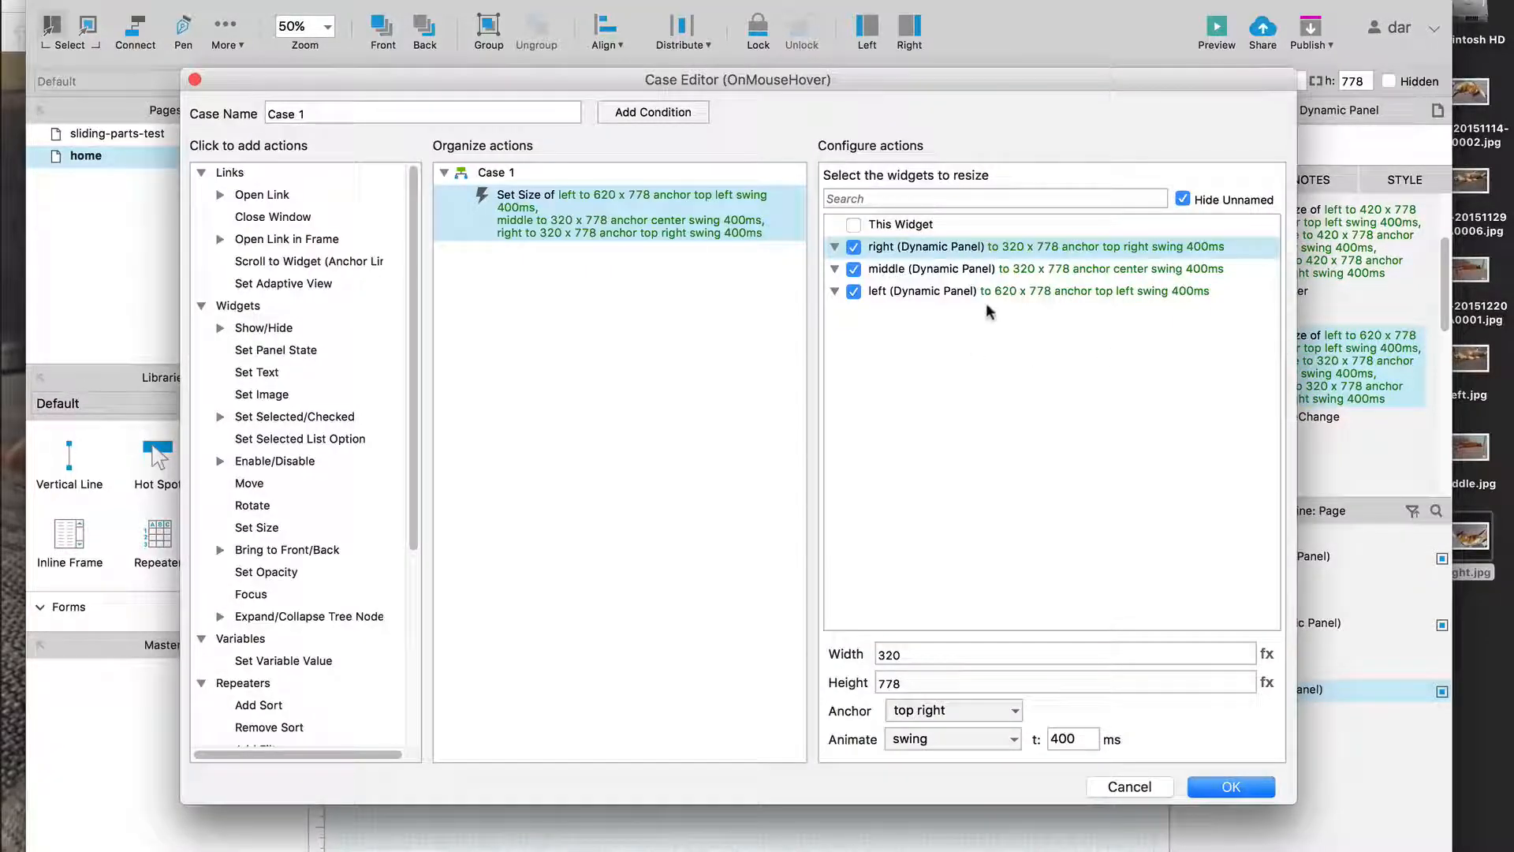
click(1002, 271)
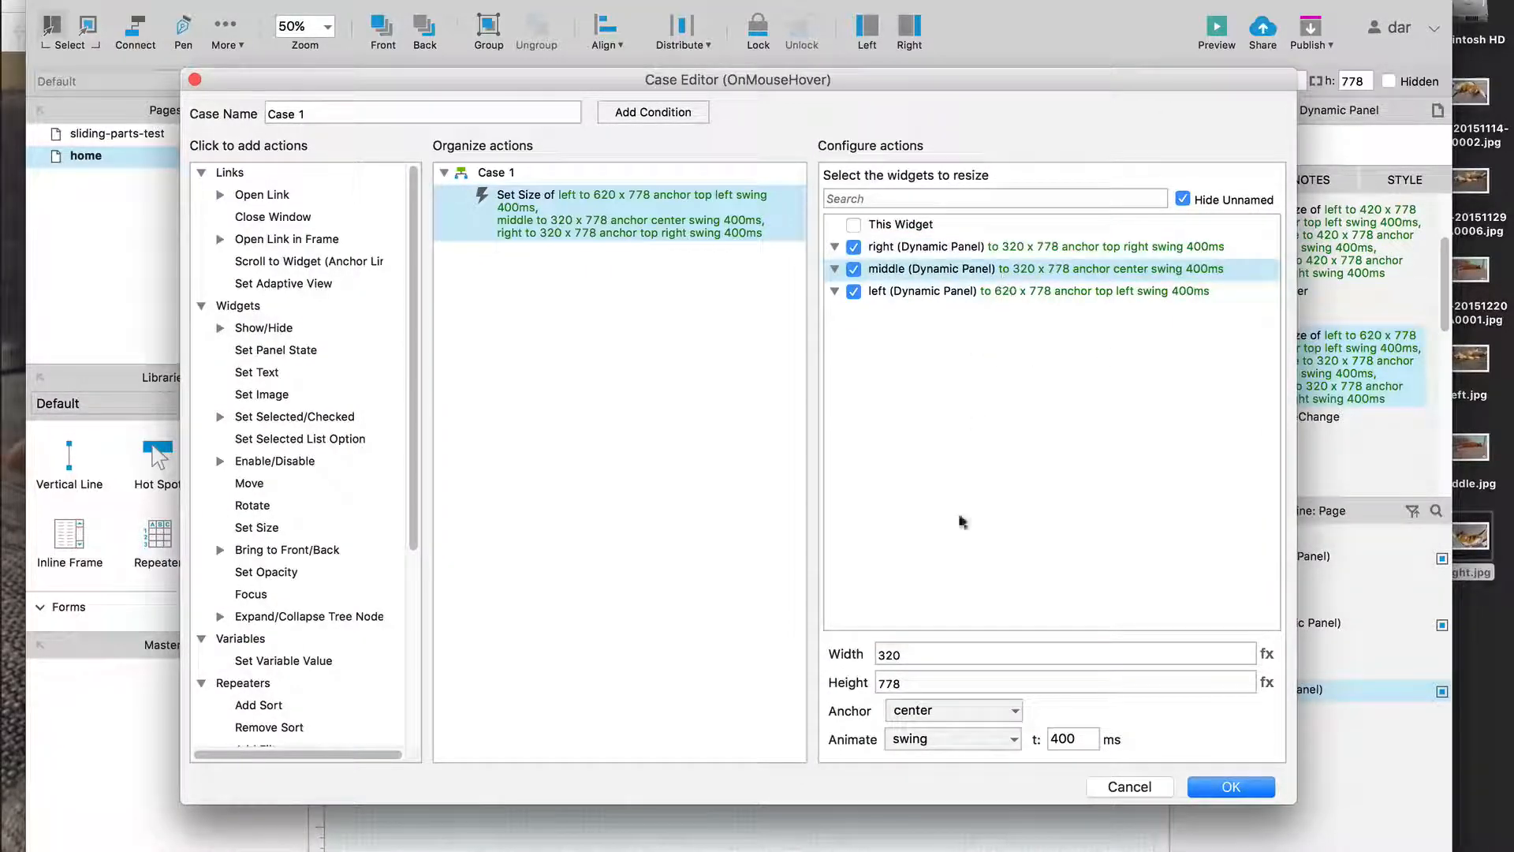
click(958, 709)
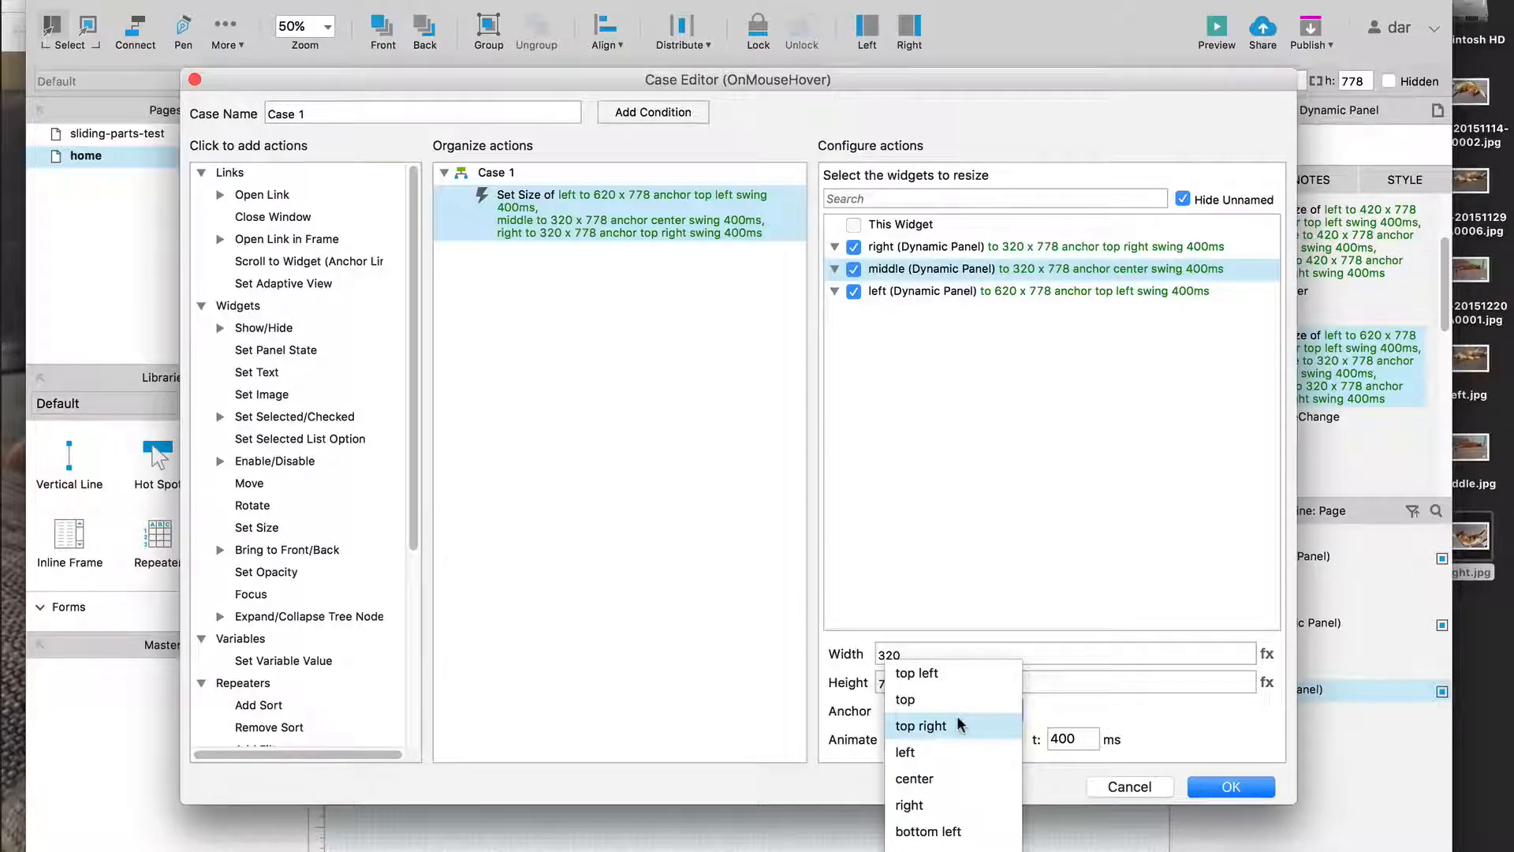
click(957, 724)
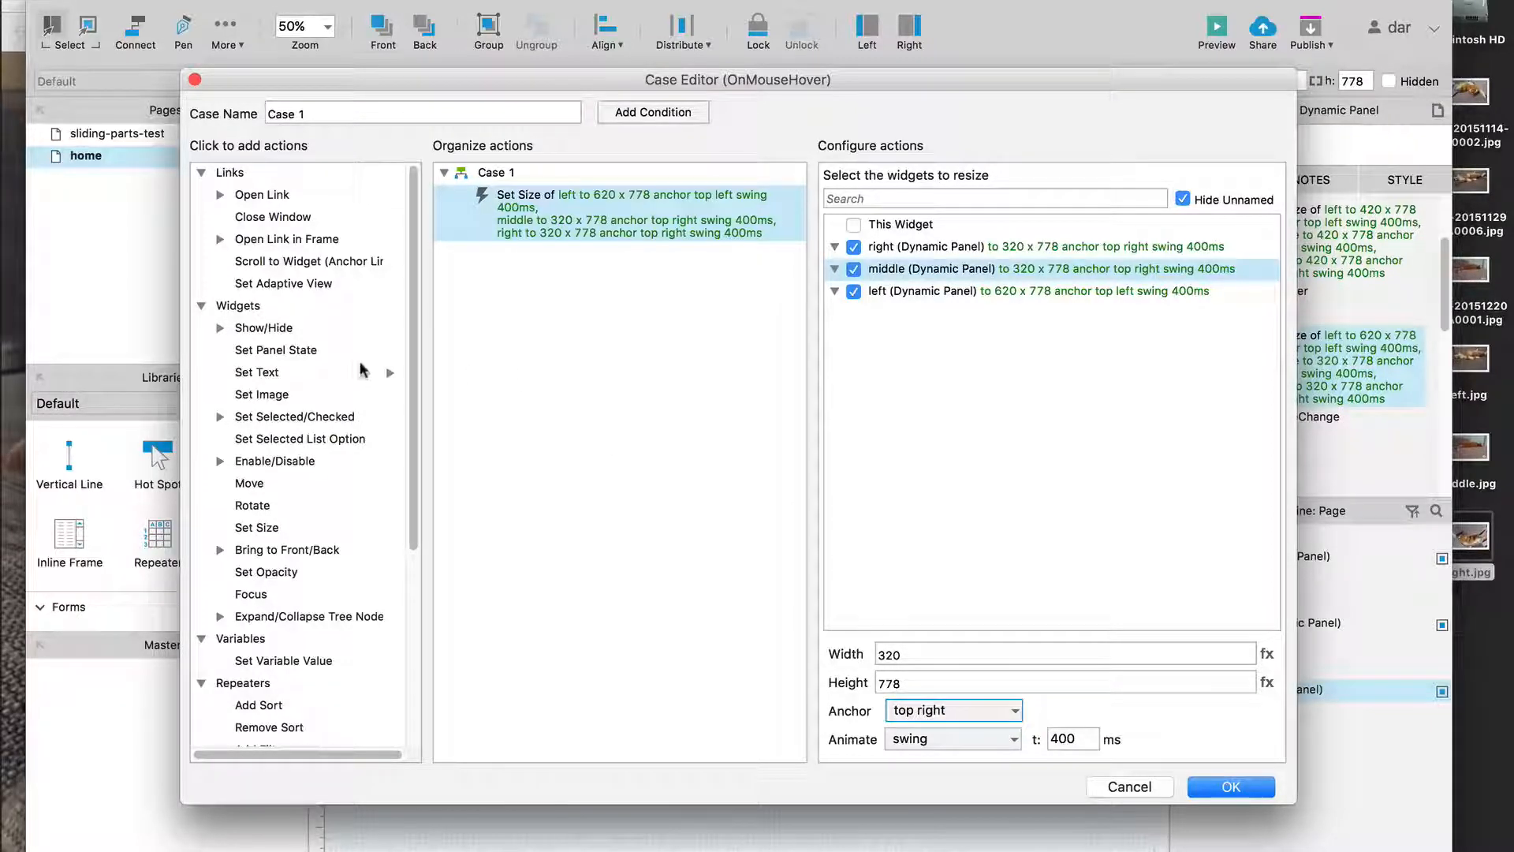
Add a Move action to the hover case that shifts the middle panel by (100, 0) with a 400 ms swing animation, and save the case
click(259, 483)
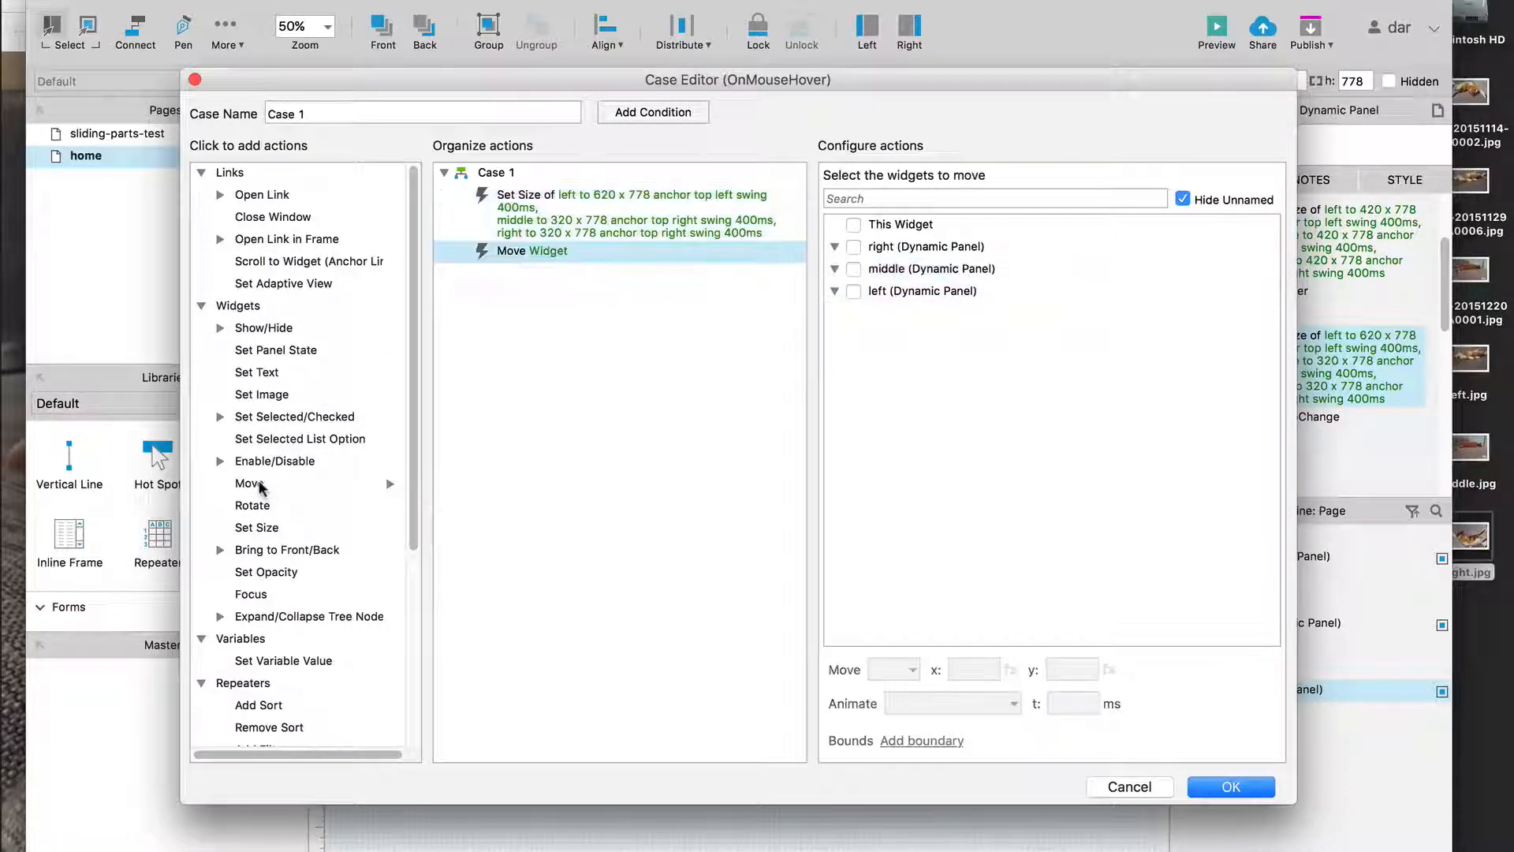
click(853, 269)
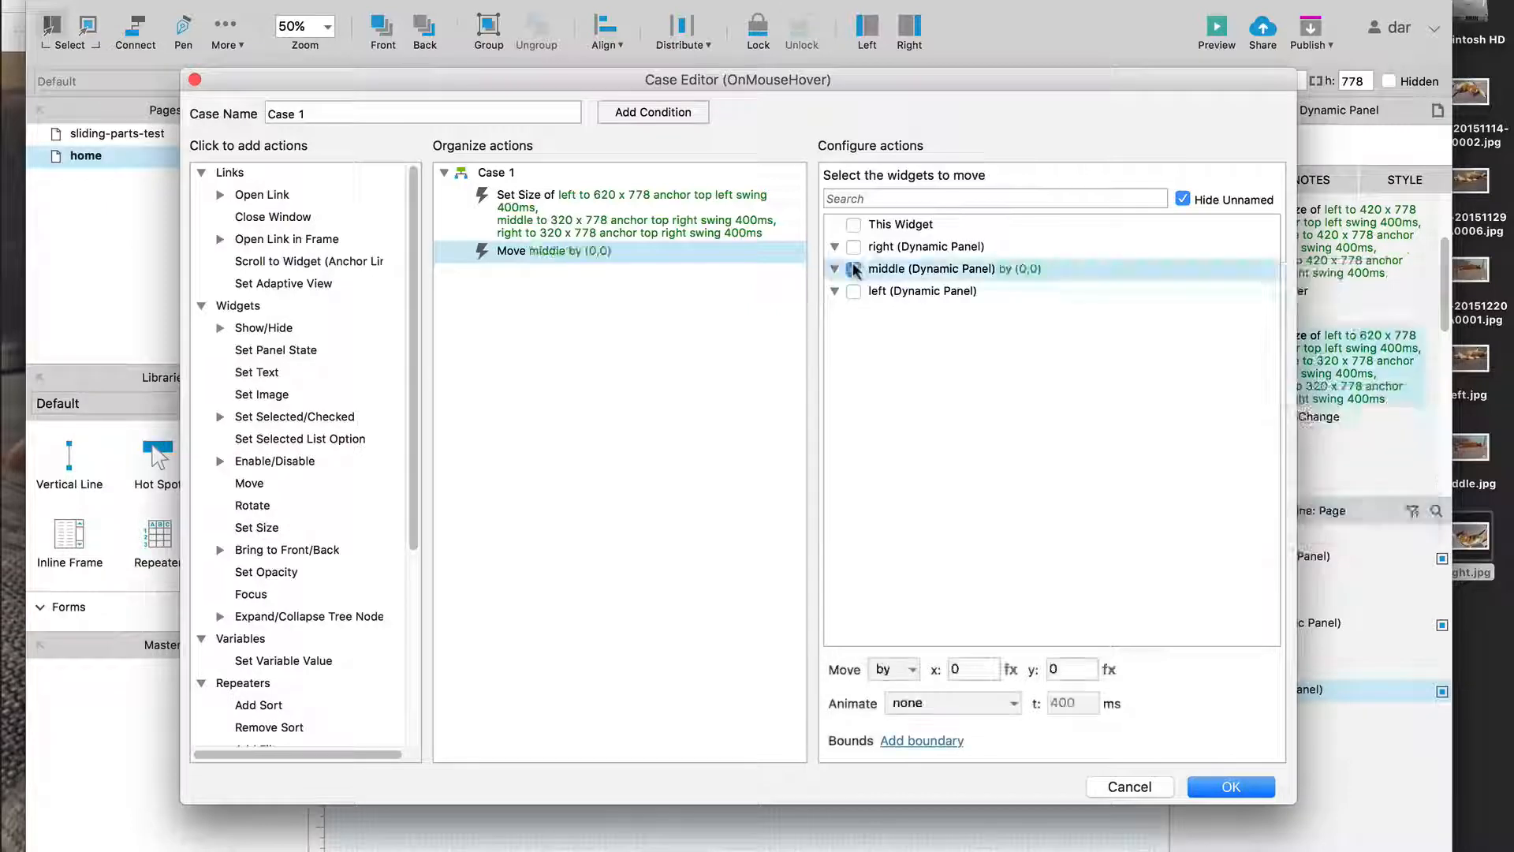
click(963, 670)
text(1)
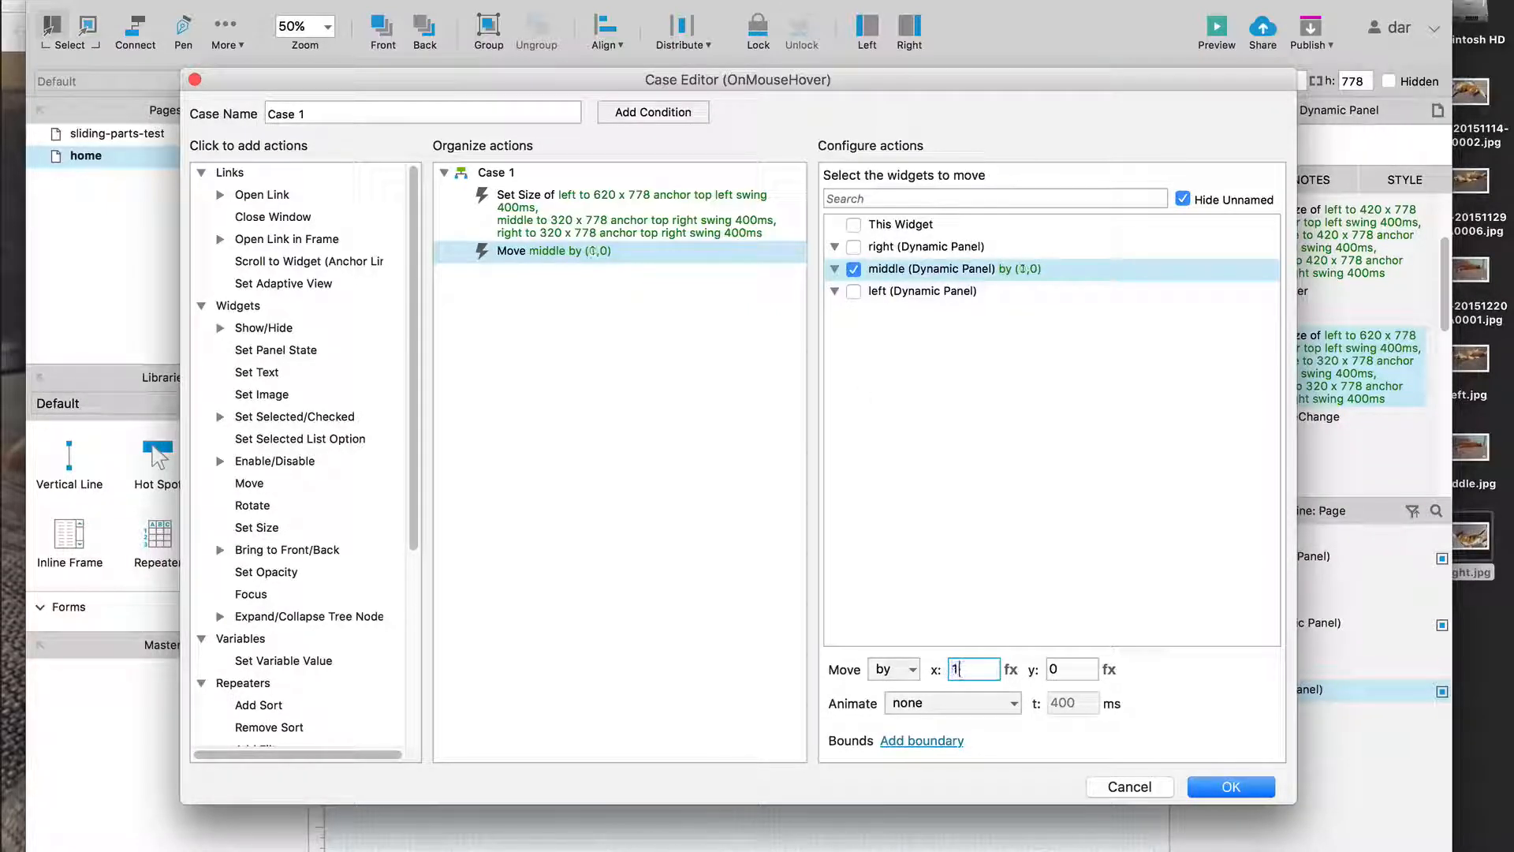
text(00)
click(978, 704)
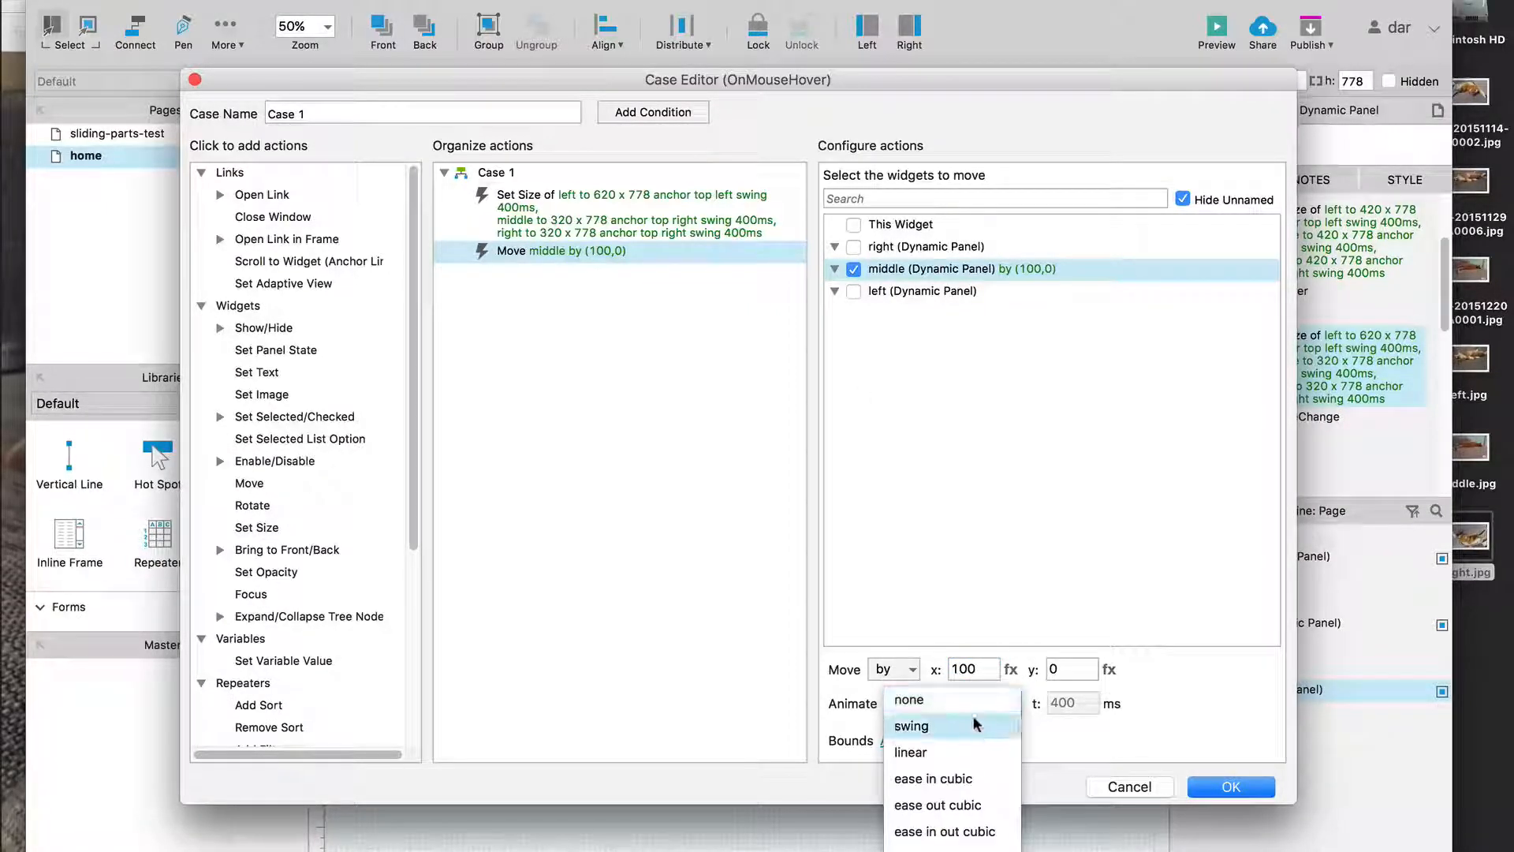
click(973, 718)
click(1232, 787)
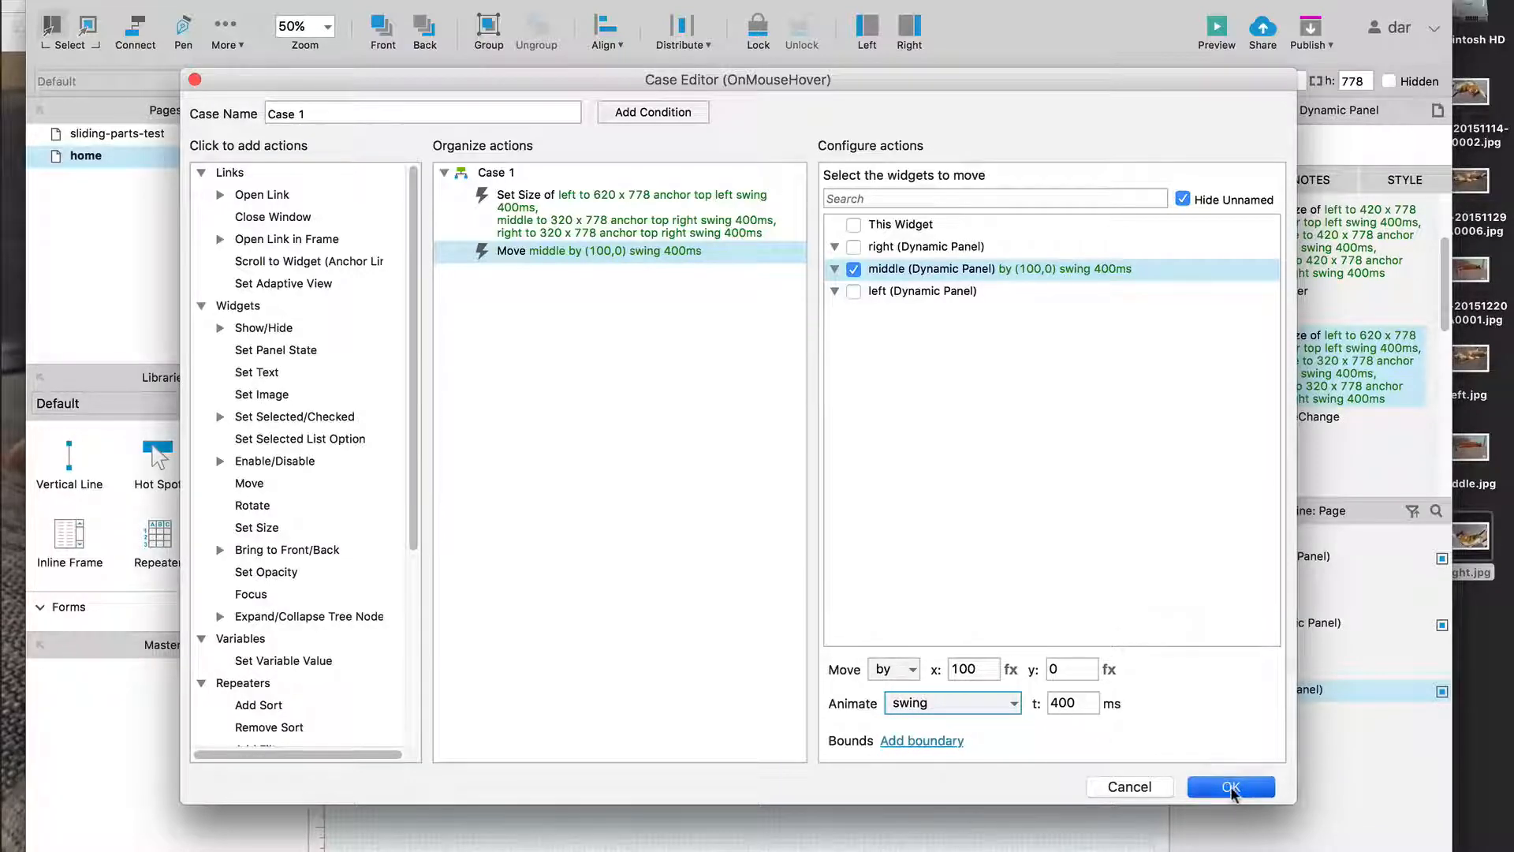
Change the middle panel's anchor to top right in the left panel's OnMouseOut Set Size action
scroll(1309, 351, up, 3)
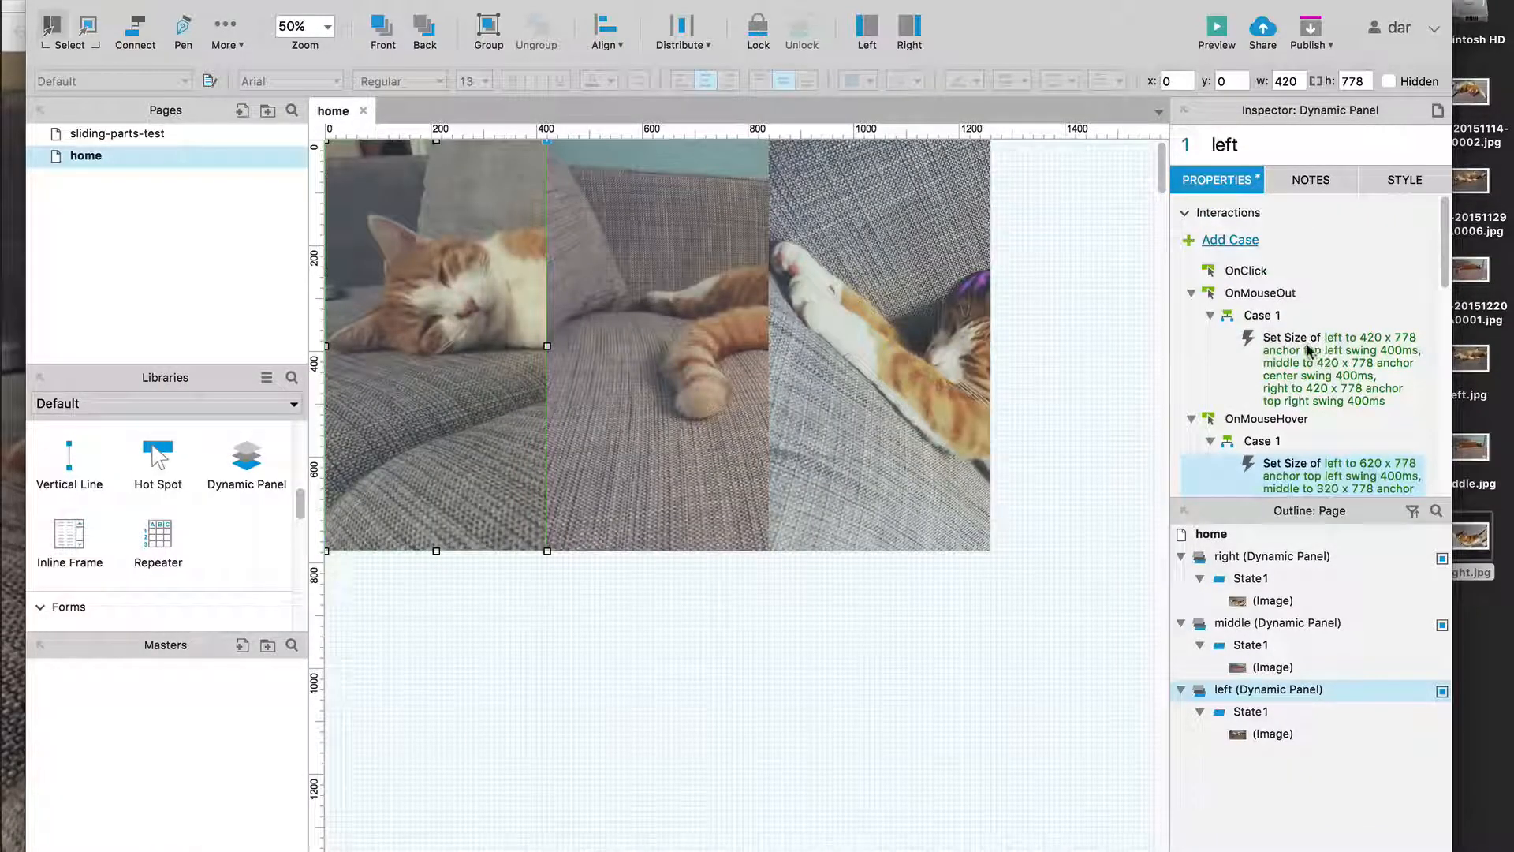
double_click(1307, 349)
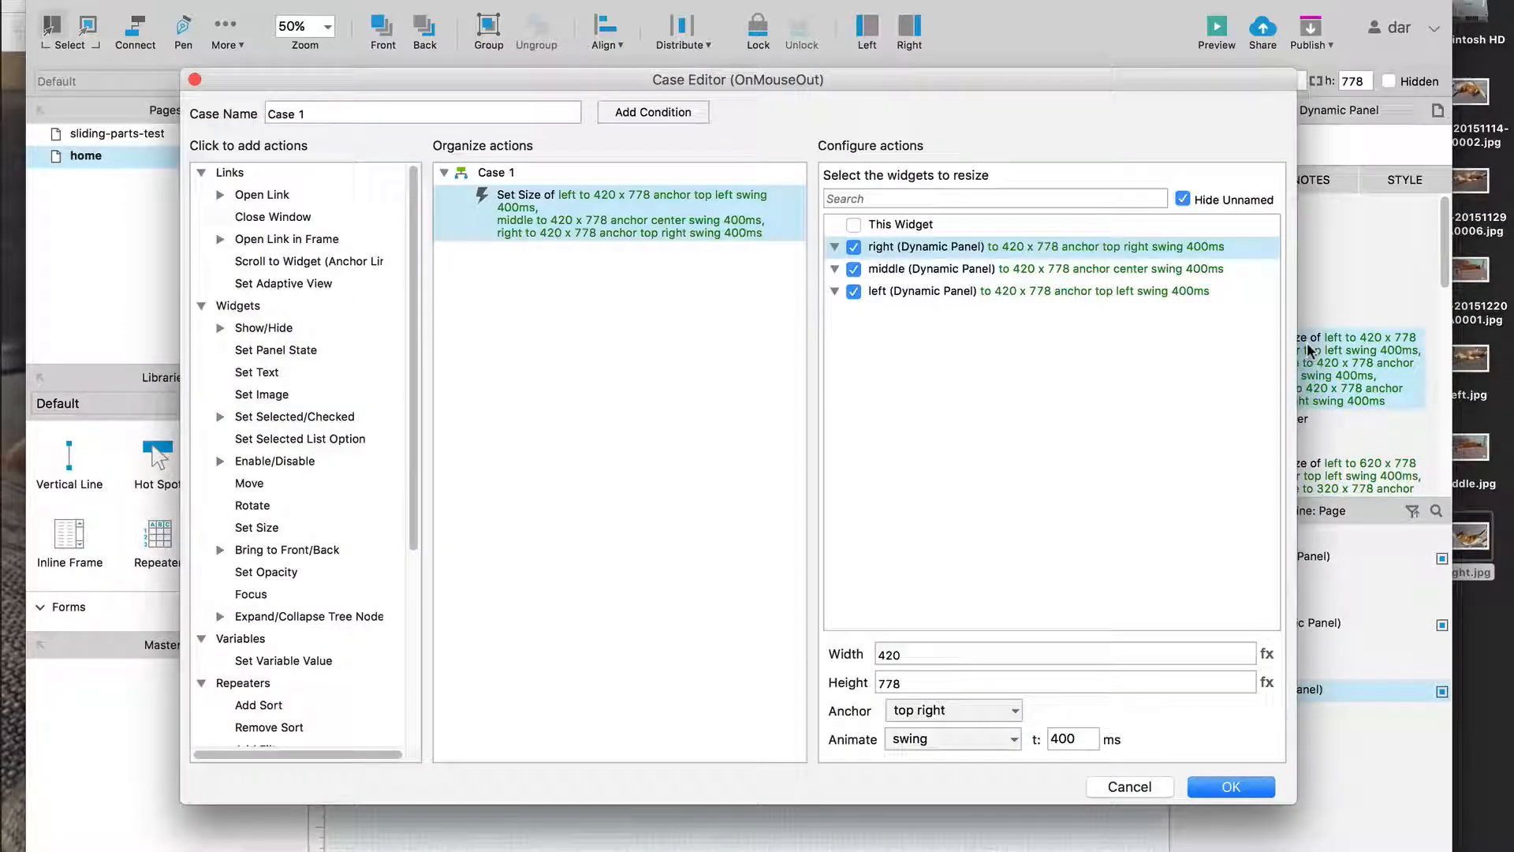
click(931, 269)
click(955, 710)
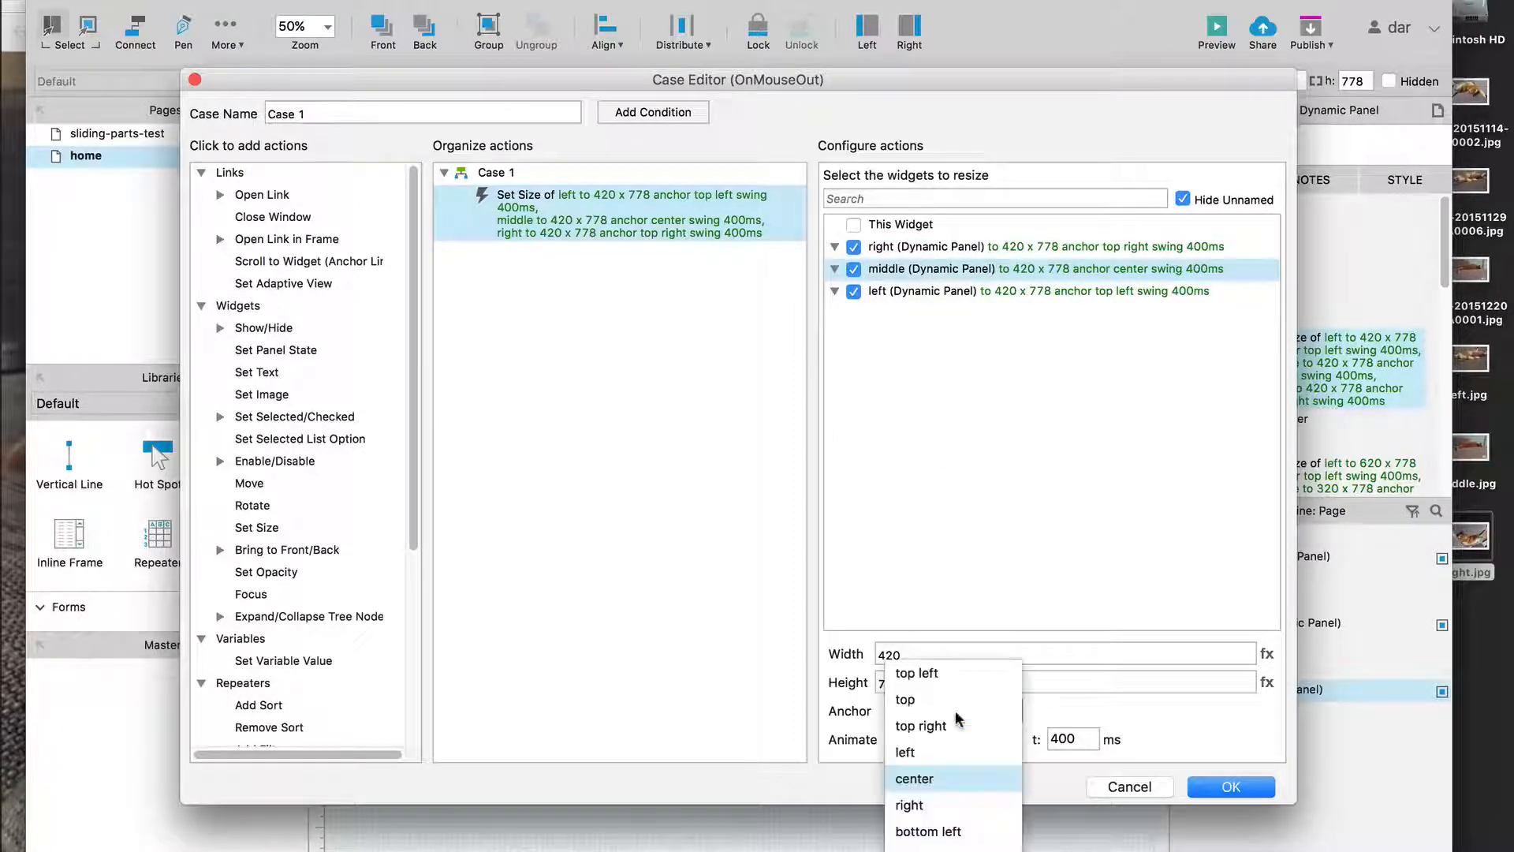
click(958, 724)
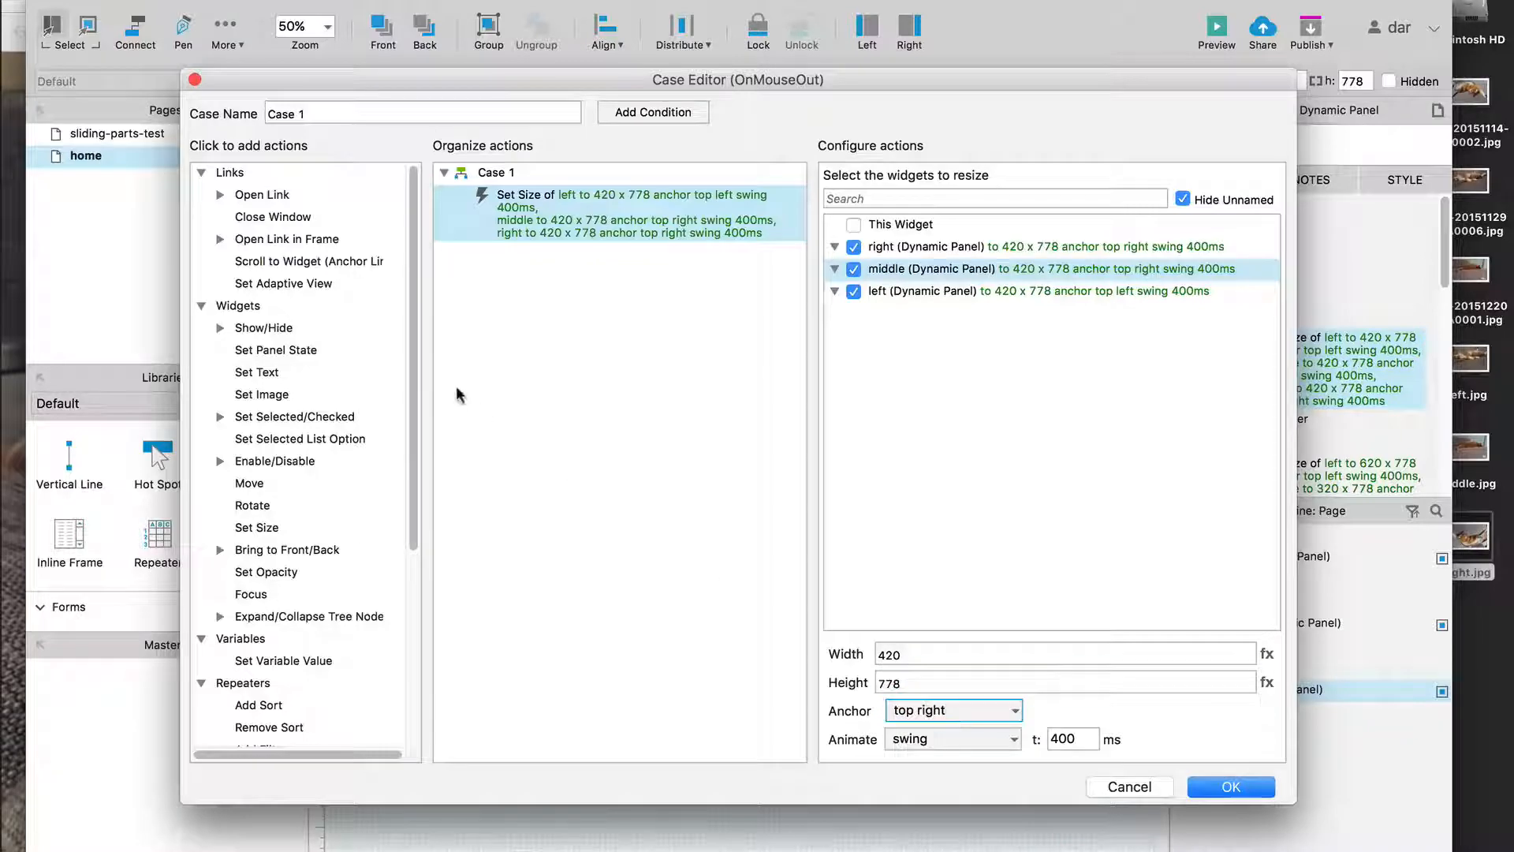
Add a Move action to the OnMouseOut case shifting the middle panel by (-100, 0) with a 400 ms swing animation, and save the case
click(261, 485)
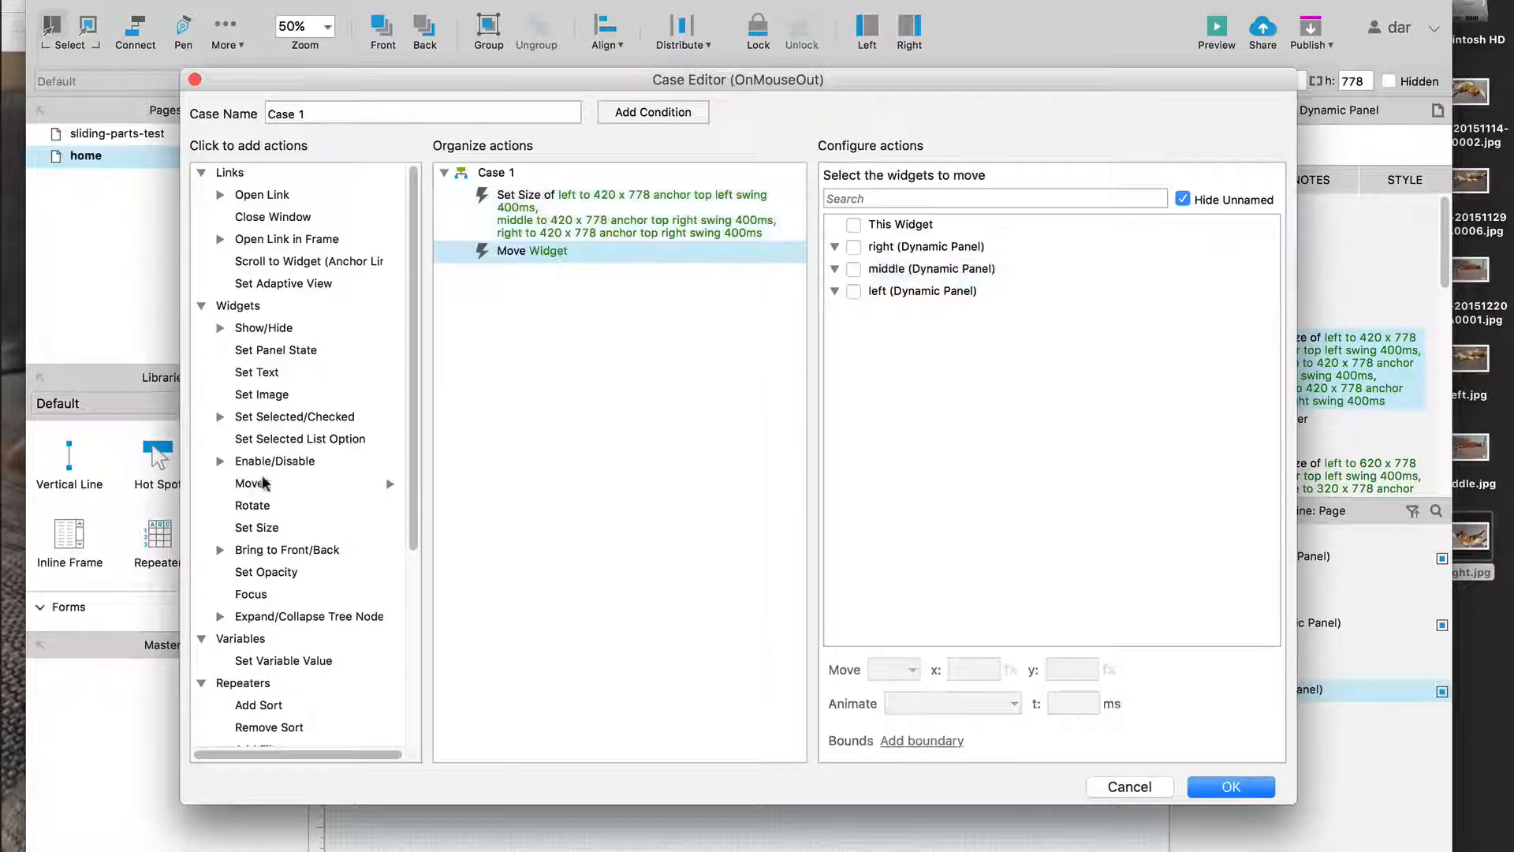
click(853, 269)
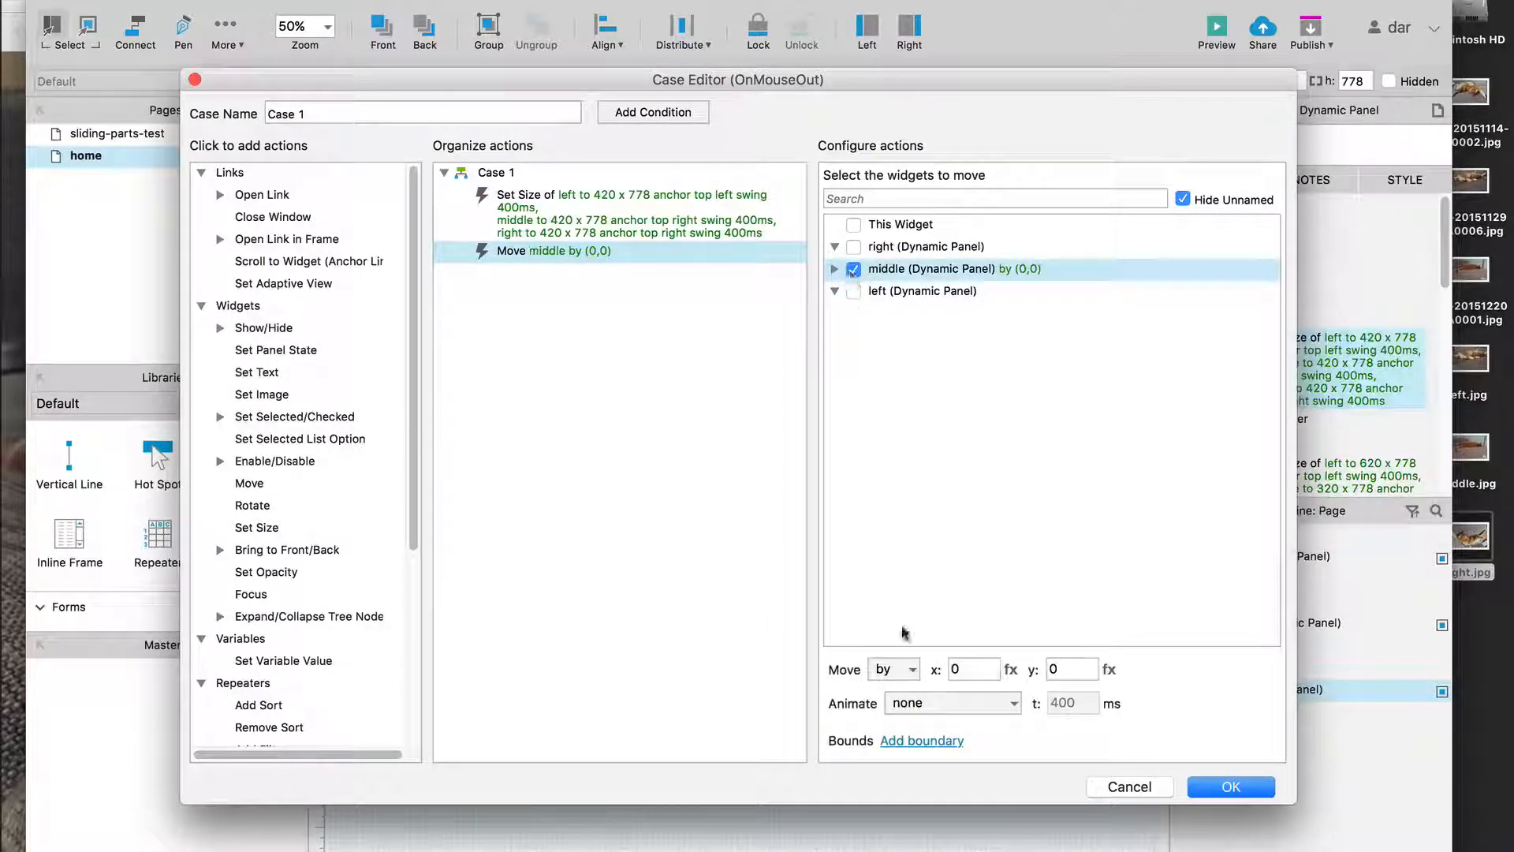
click(976, 670)
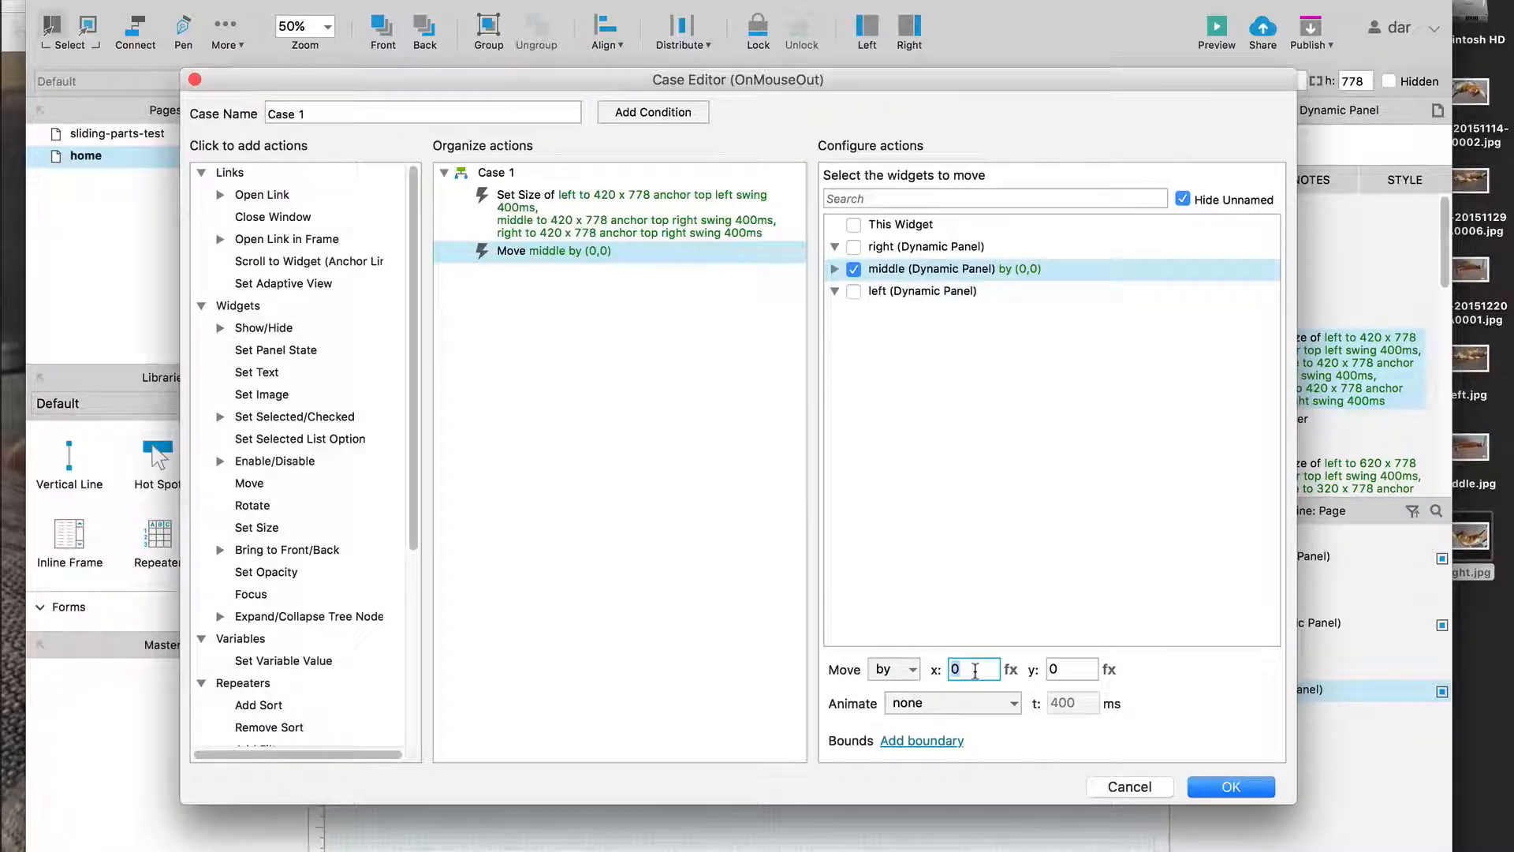
text(-100)
click(976, 702)
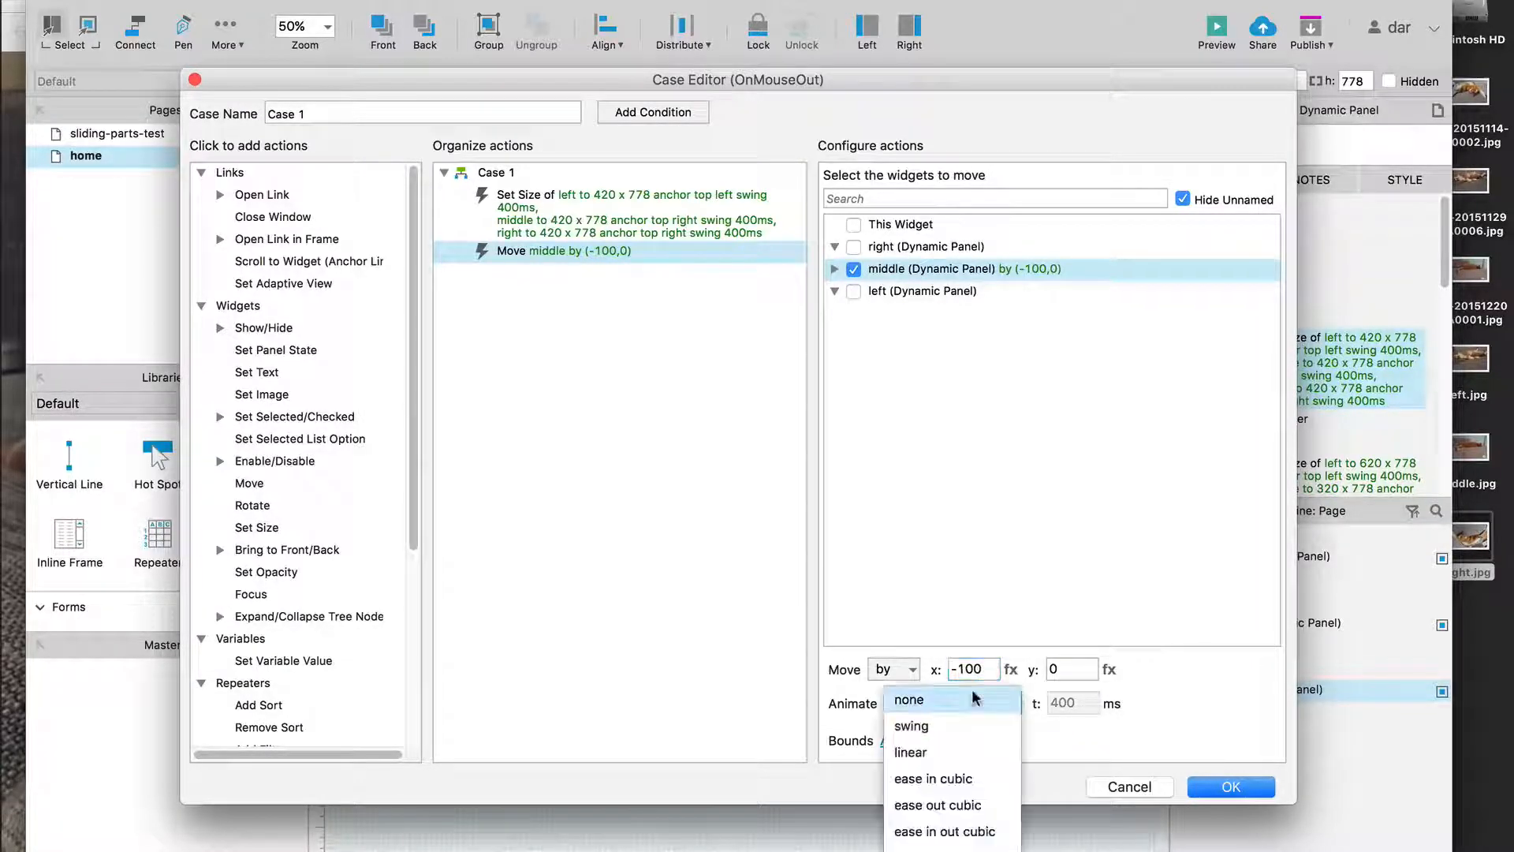
click(970, 722)
click(1197, 789)
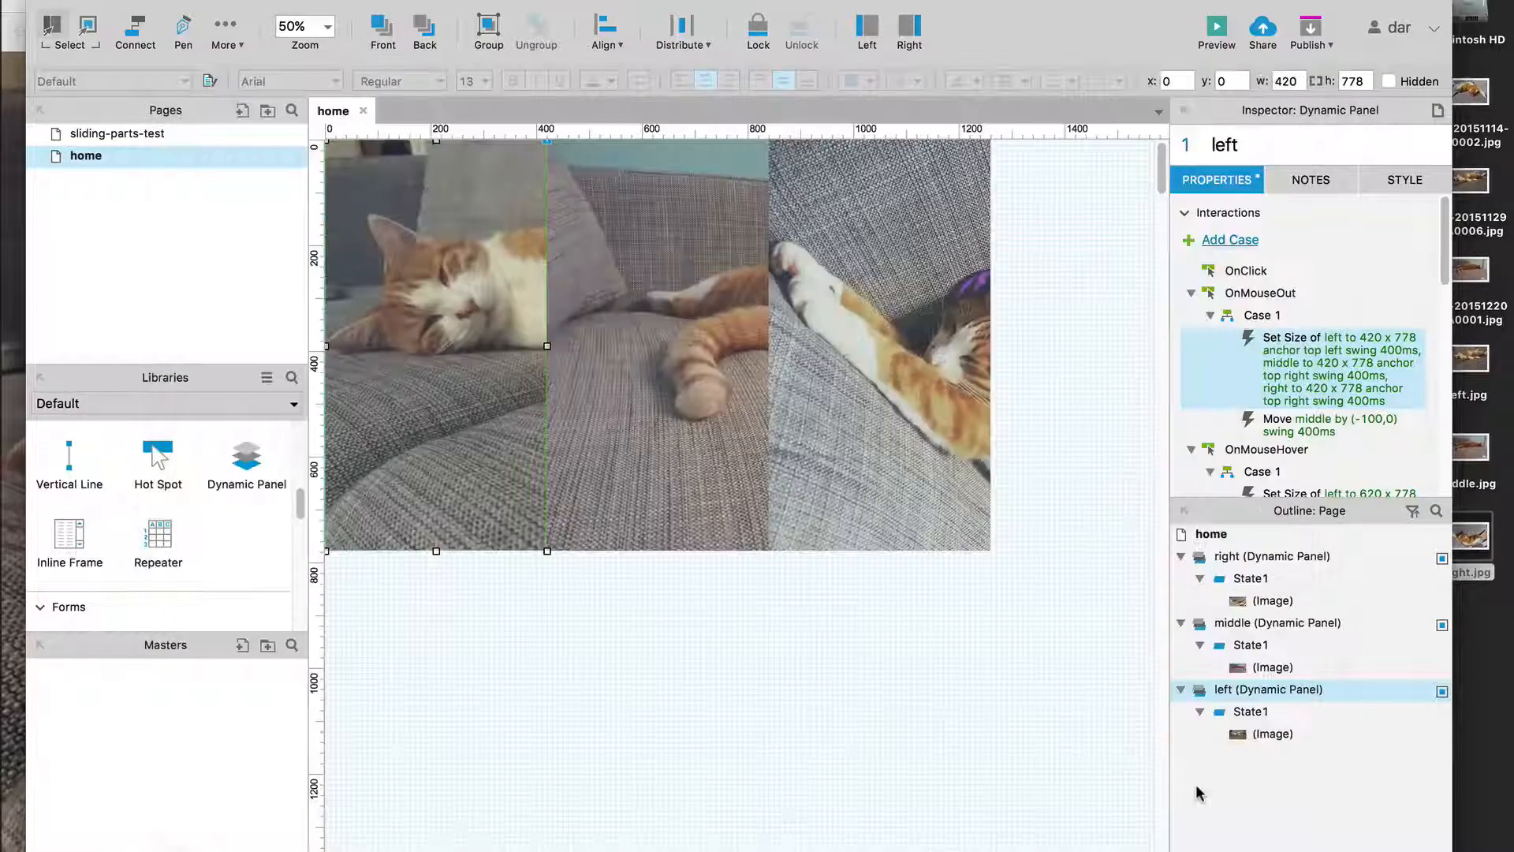
Preview the home page in the browser, check the left panel's hover and mouse-out animation, and return to Axure RP
key(F5)
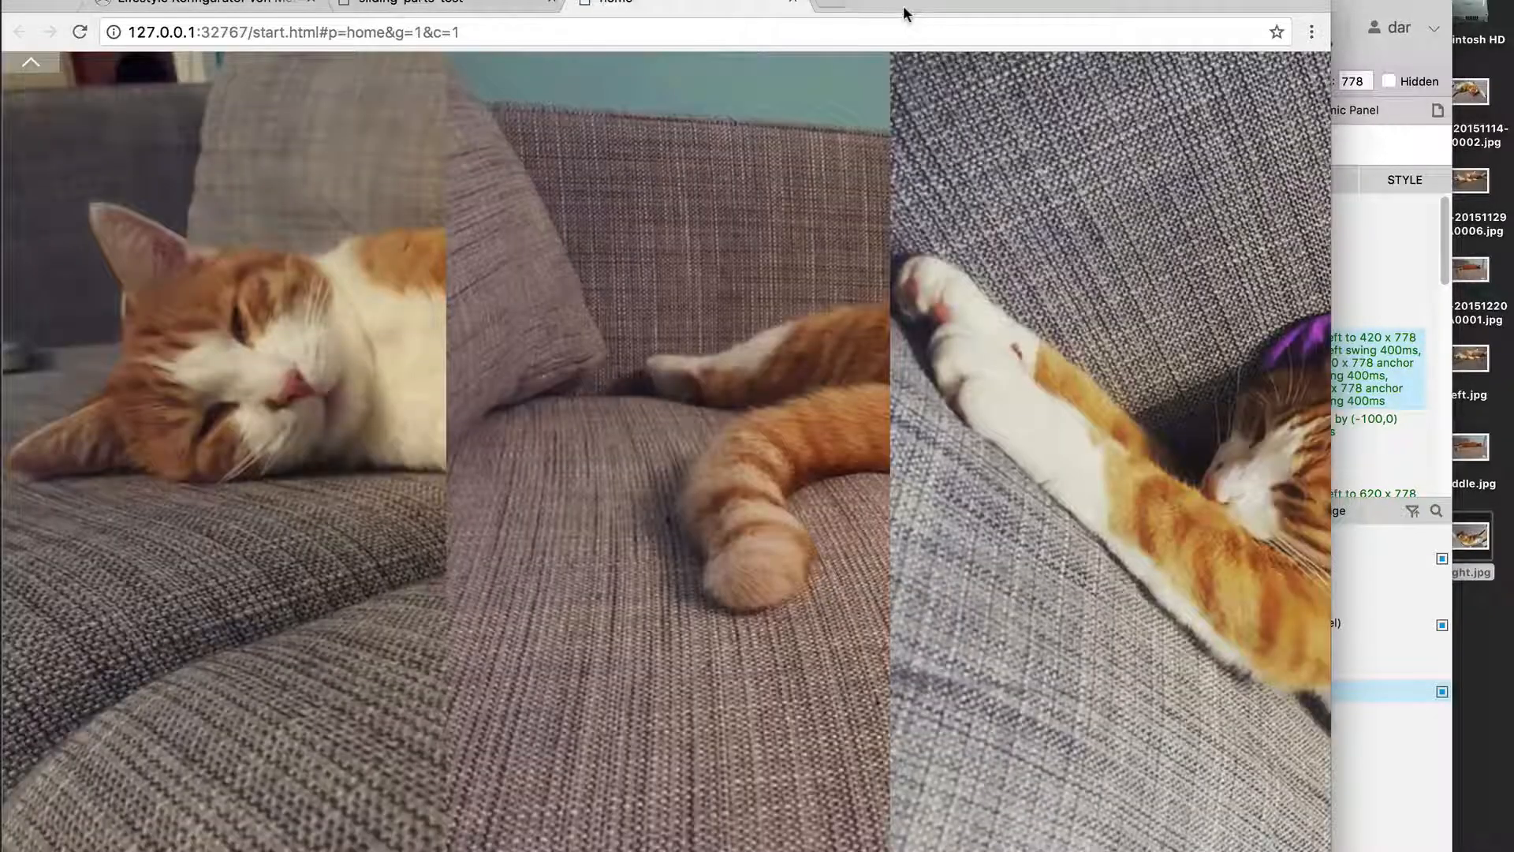
click(351, 327)
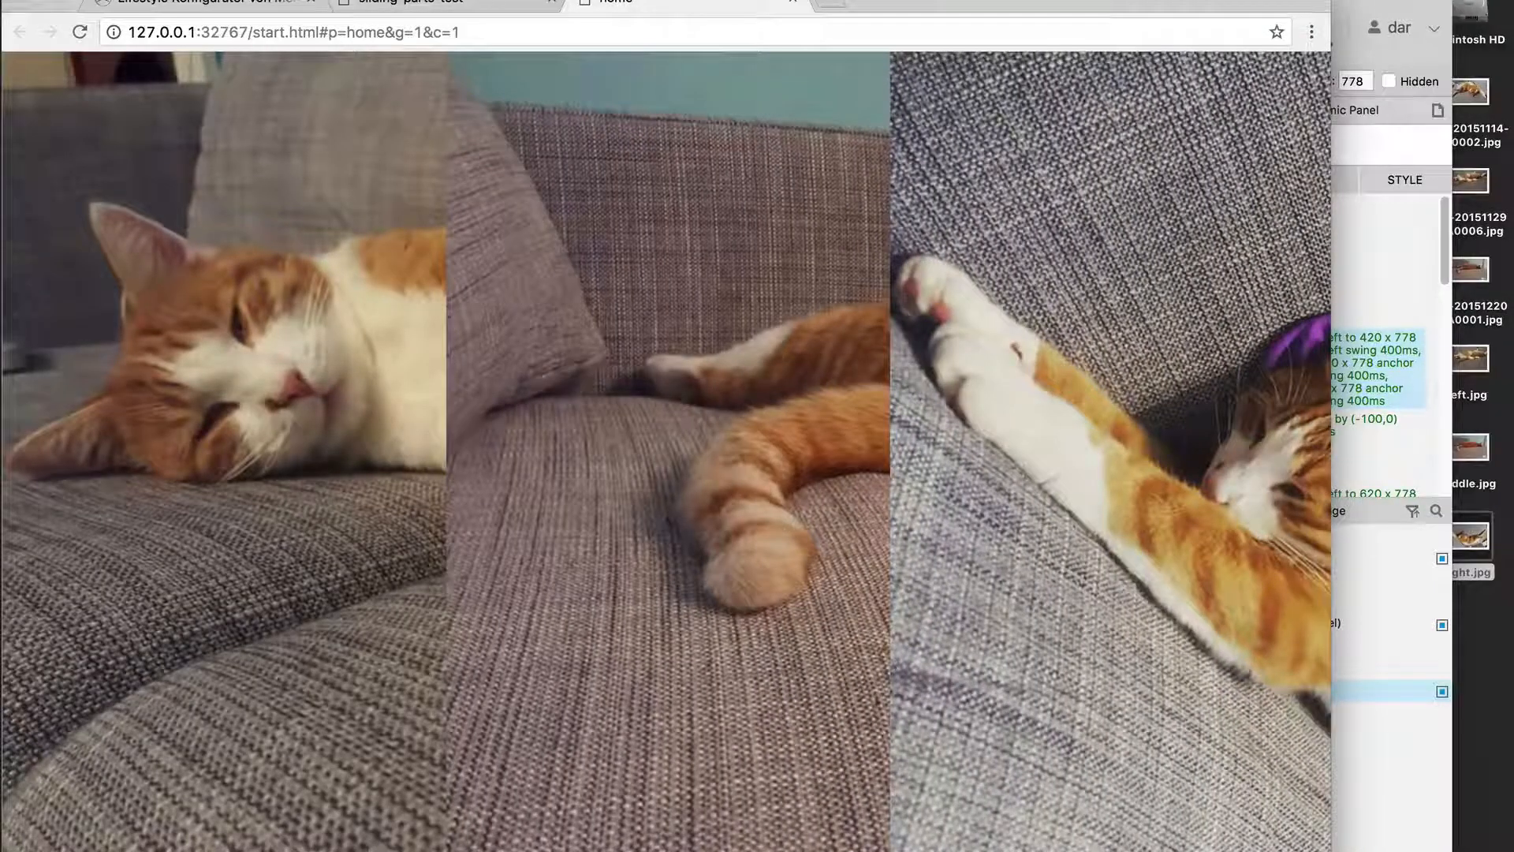
key(super+Tab)
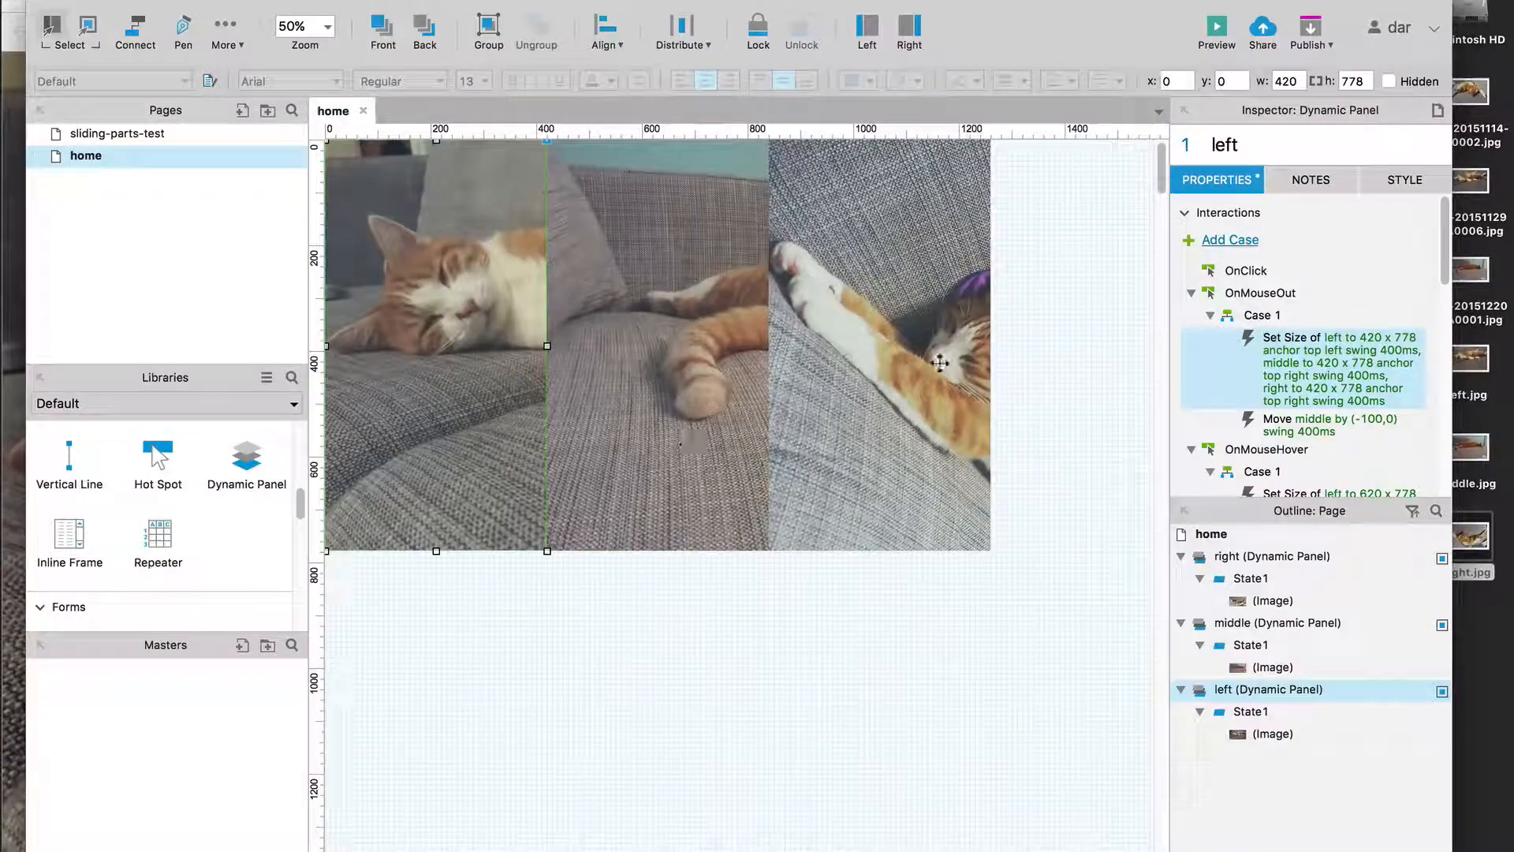
Copy the left panel's OnMouseOut and OnMouseHover events and paste them onto the middle panel
scroll(1299, 347, down, 2)
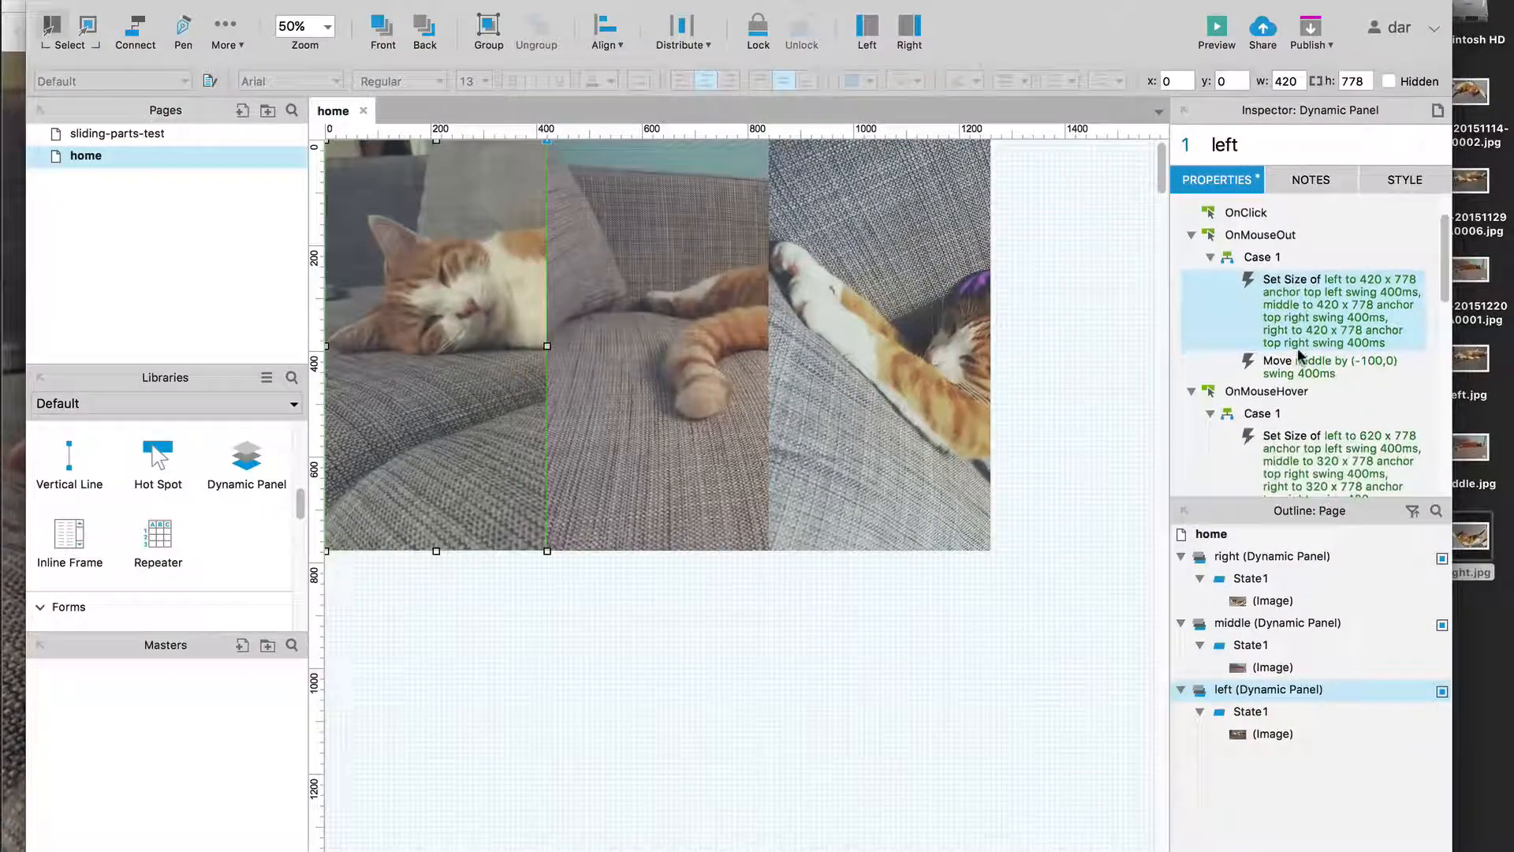
click(1254, 238)
super+click(1262, 392)
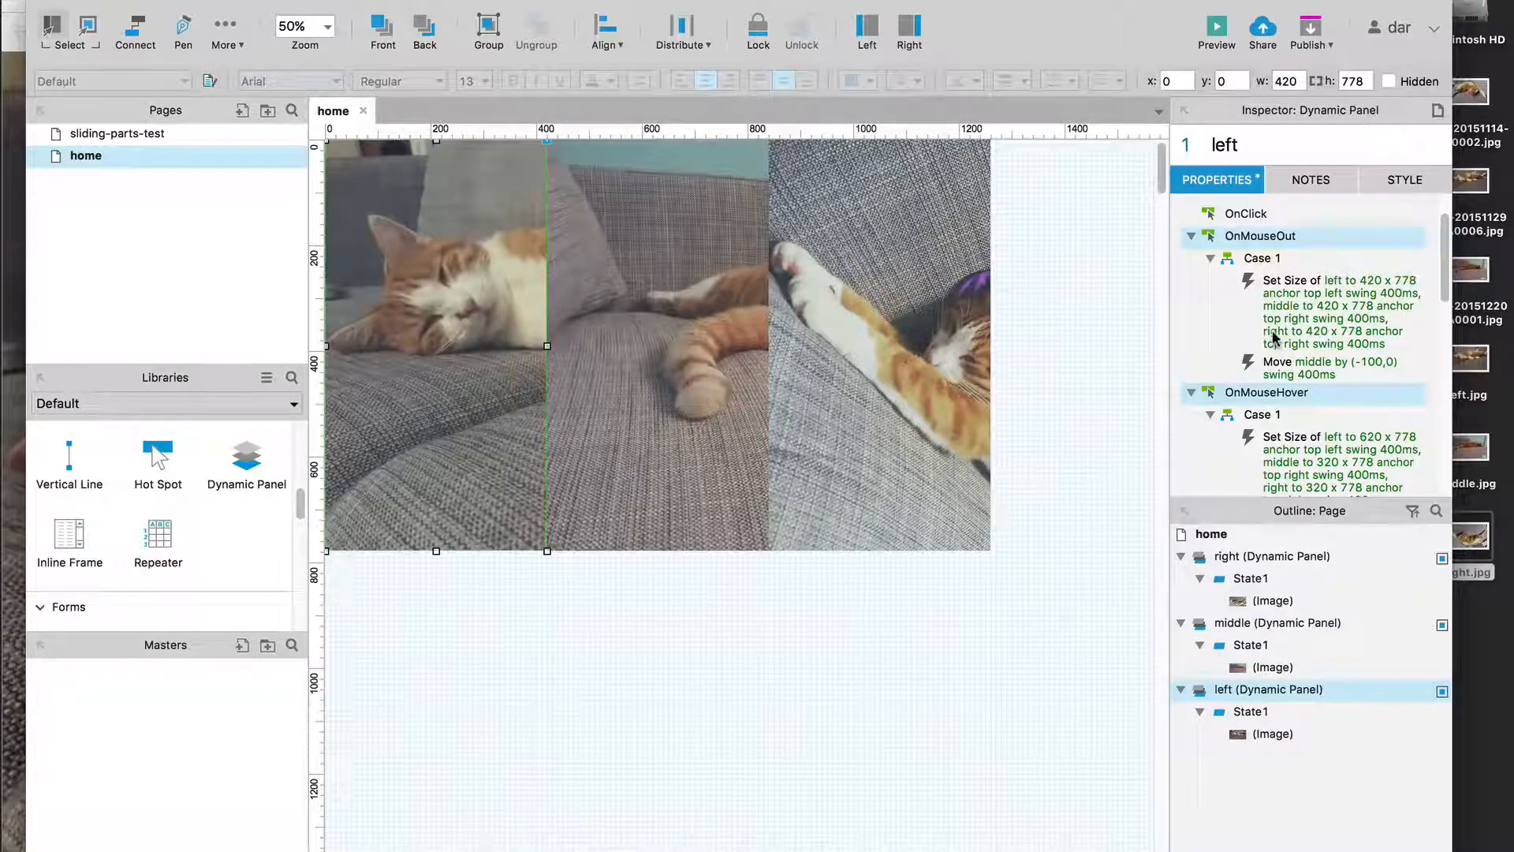
click(710, 257)
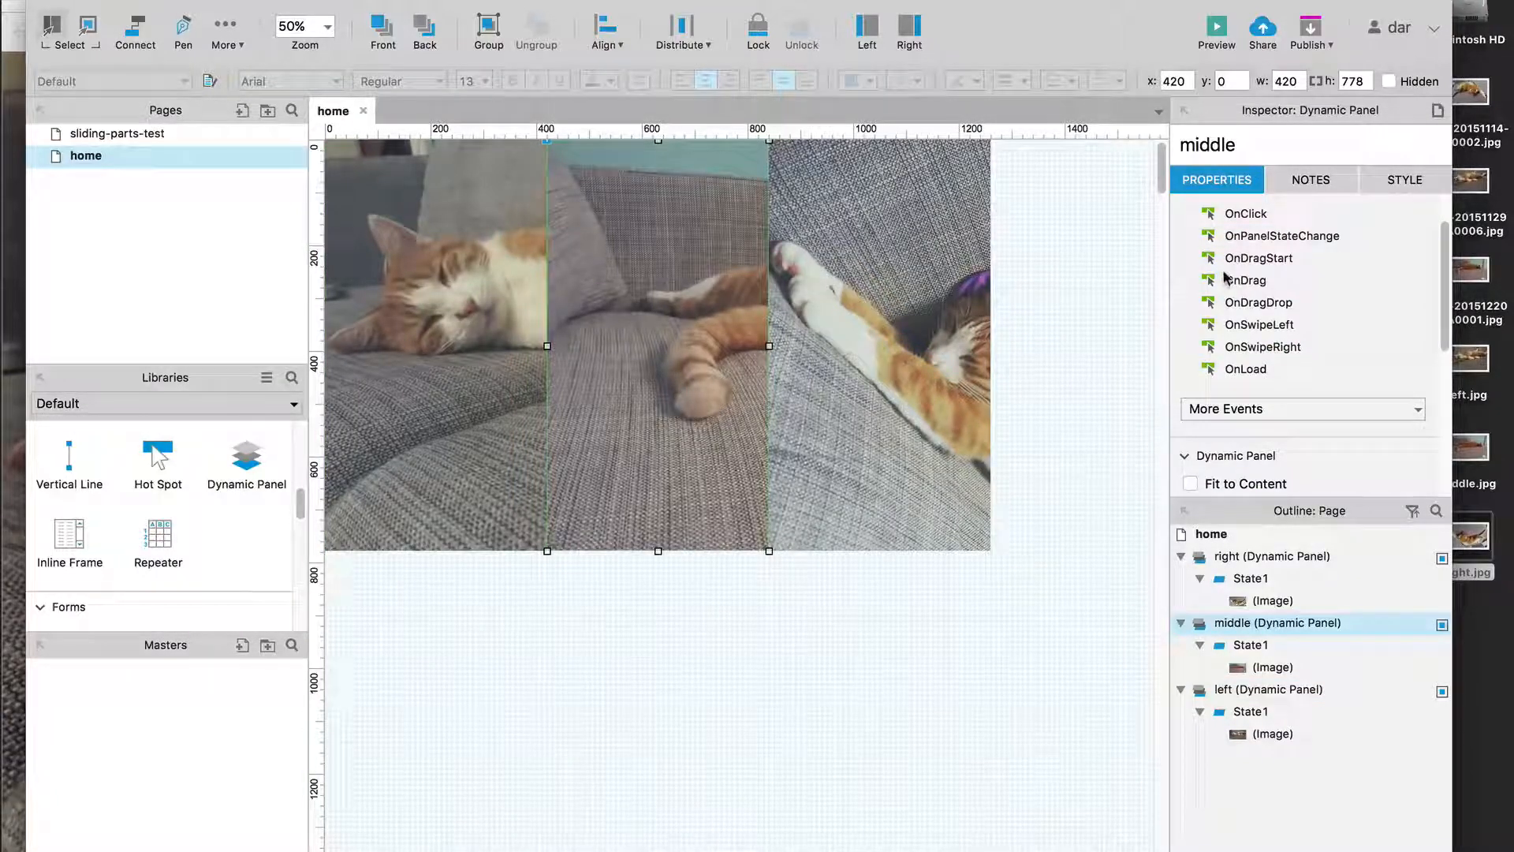
key(super+v)
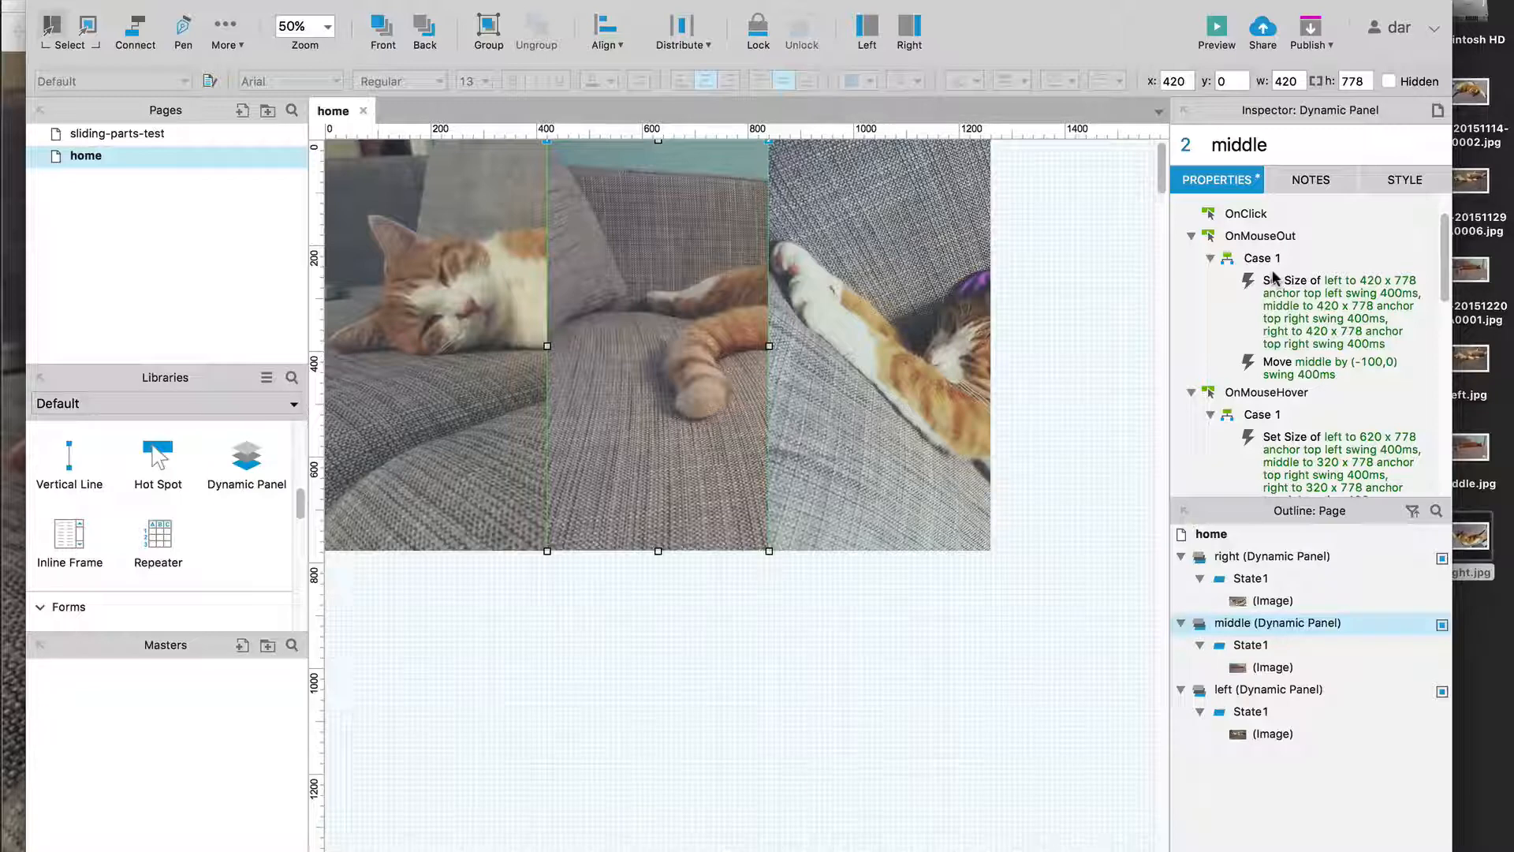
In the middle panel's OnMouseHover Set Size action, set the middle panel's width to 620 and the left panel's width to 320
scroll(1274, 276, down, 2)
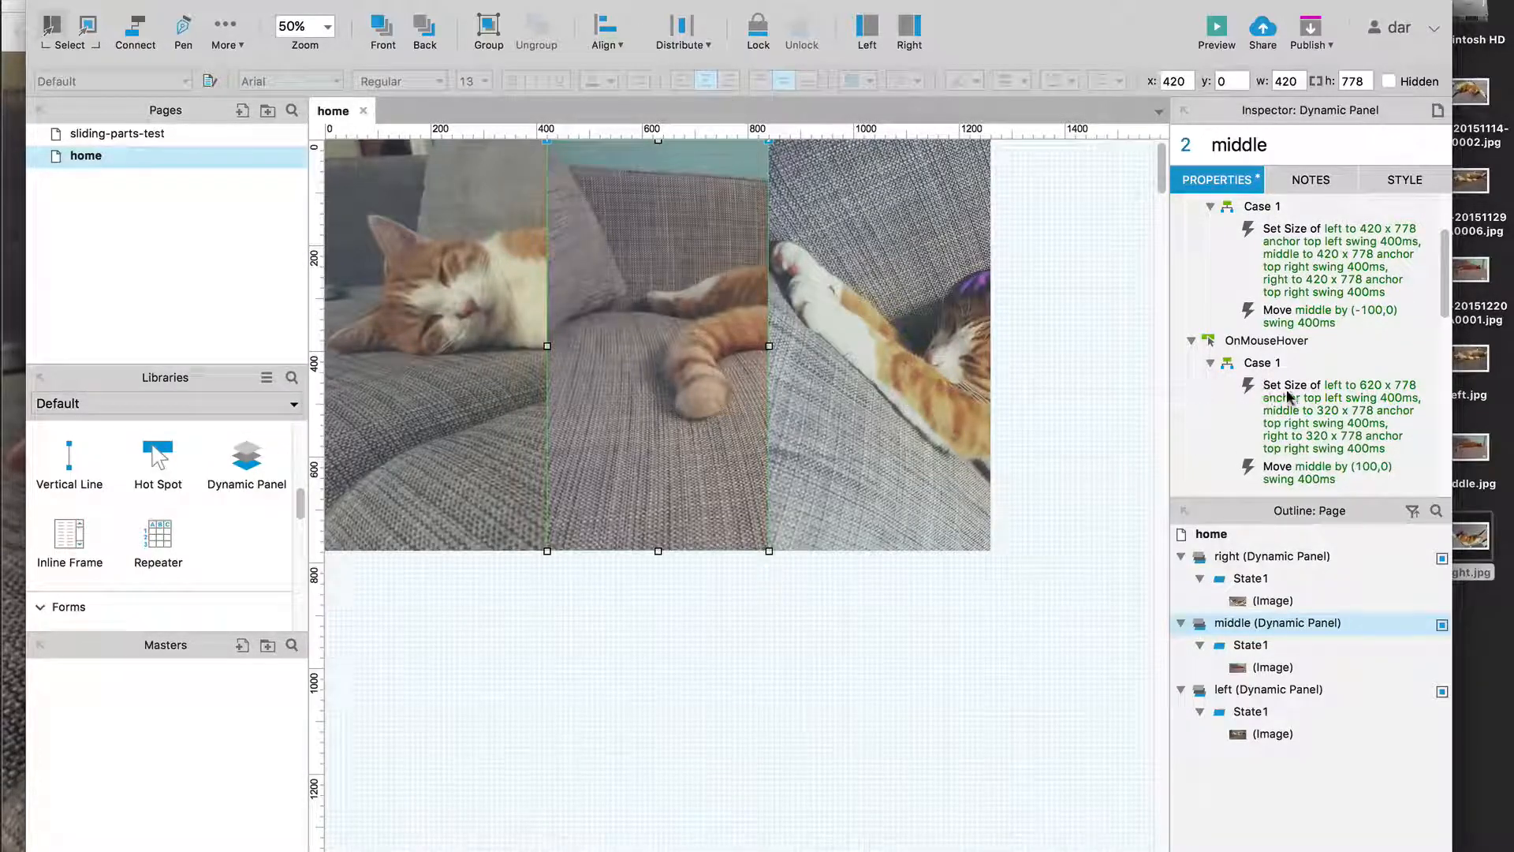
scroll(1305, 321, down, 2)
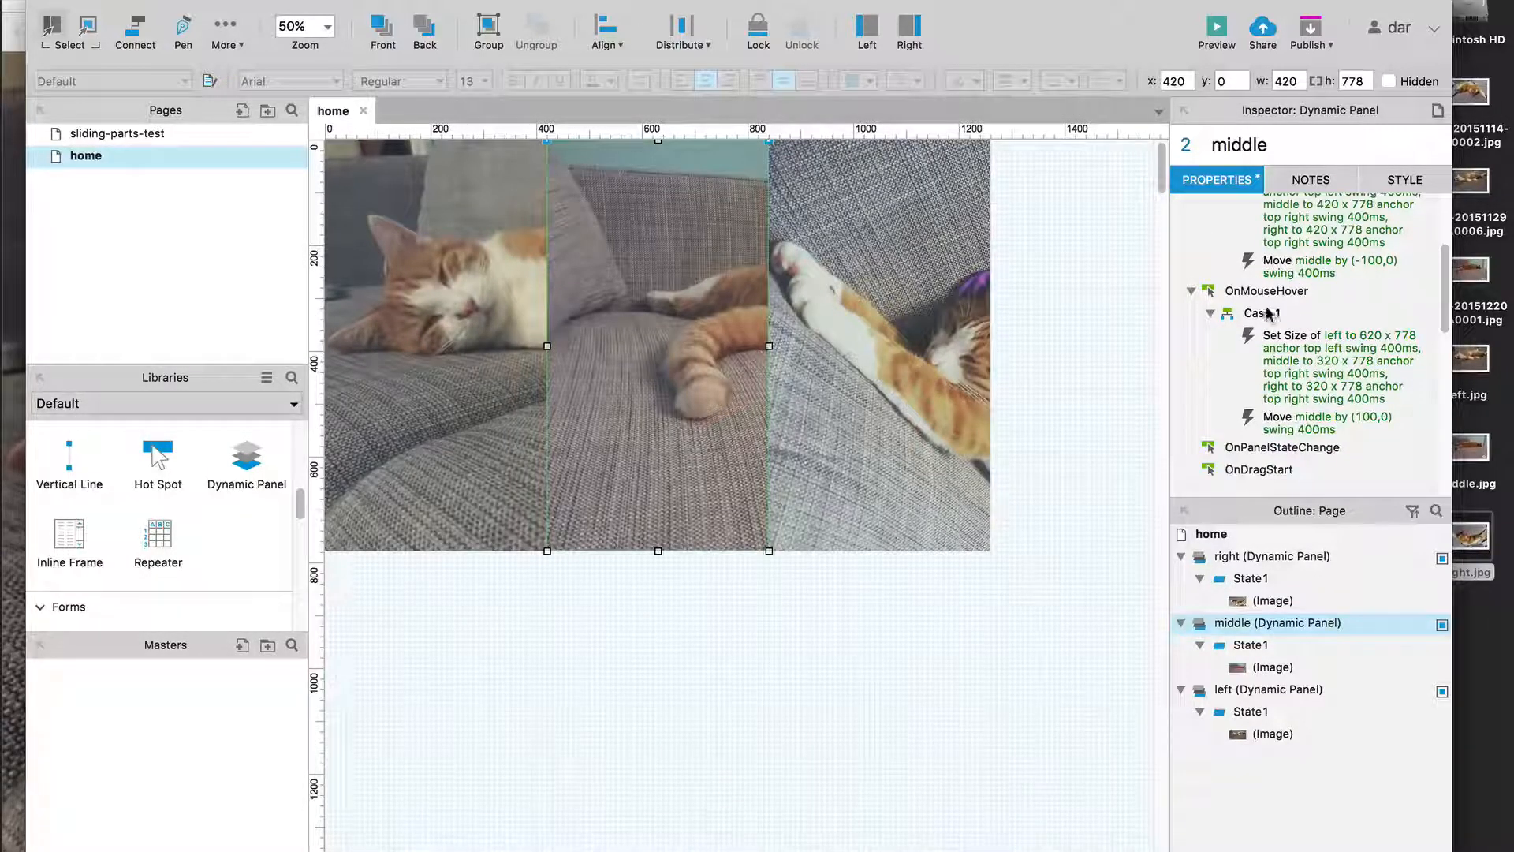
double_click(1269, 313)
click(663, 225)
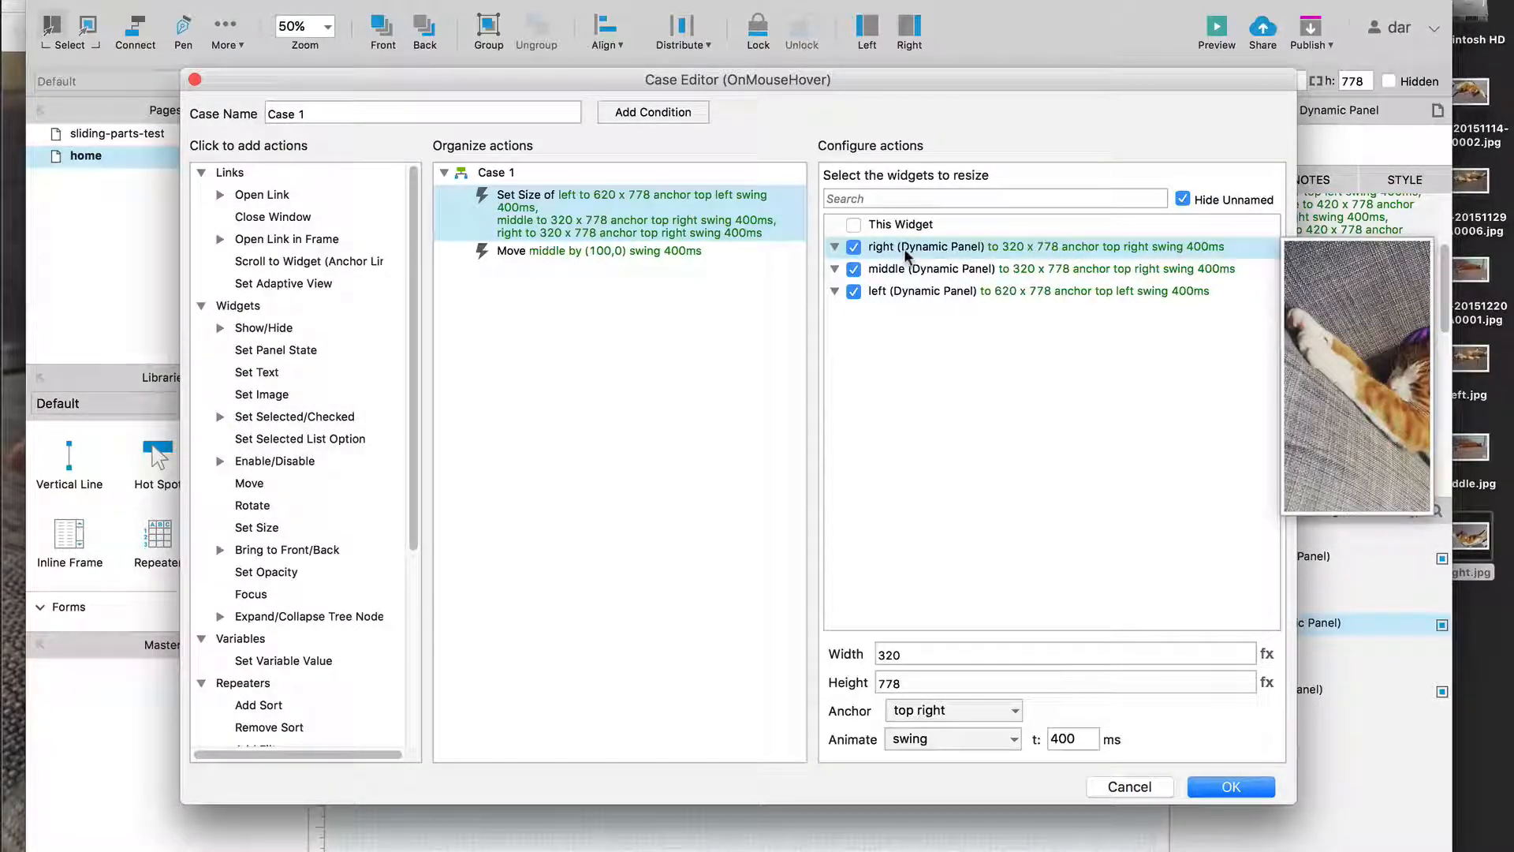
click(917, 269)
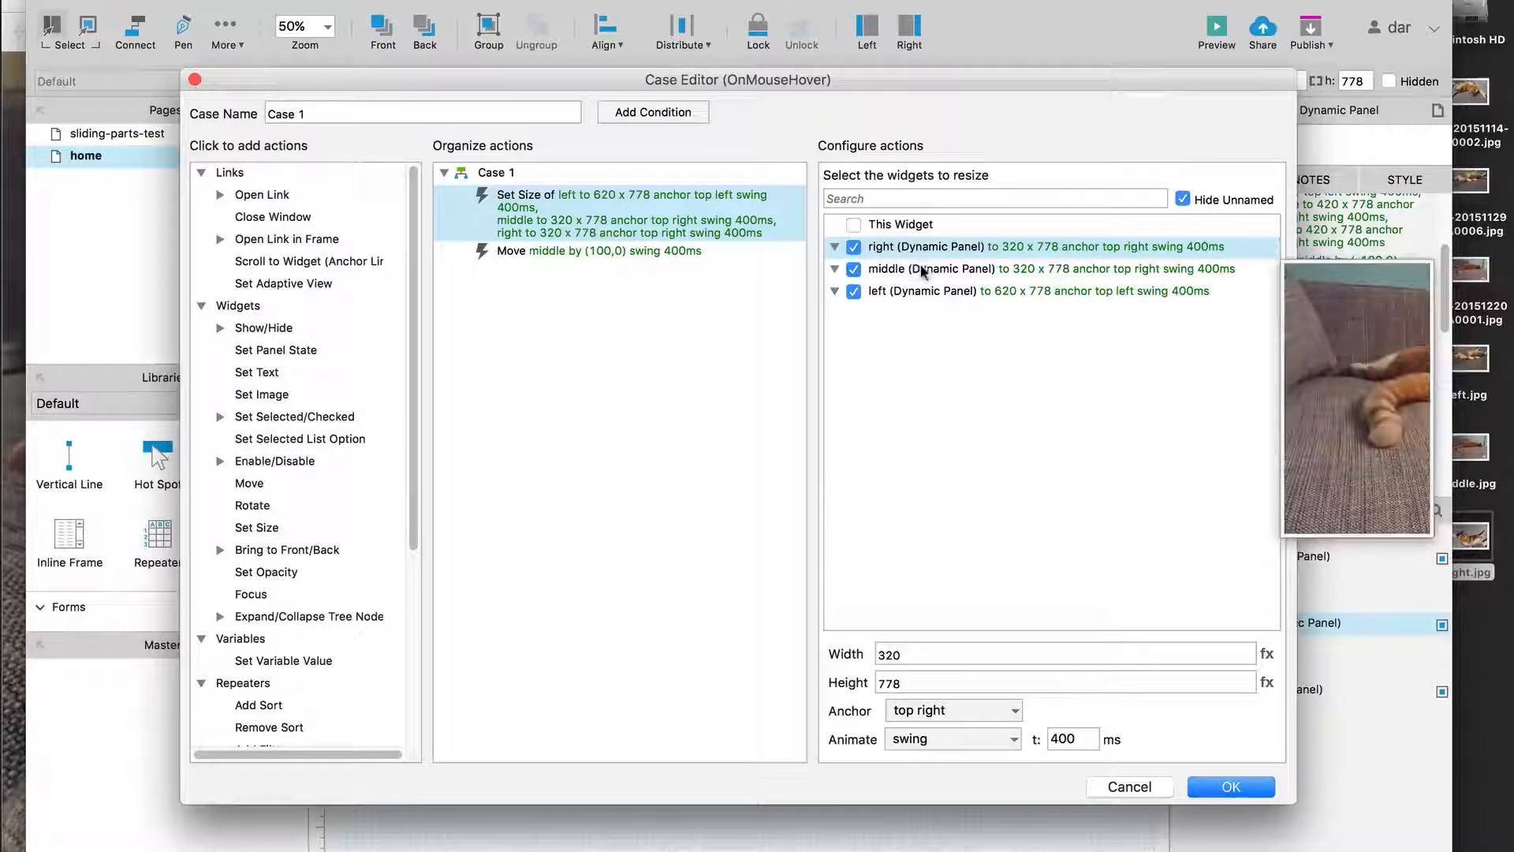
double_click(917, 655)
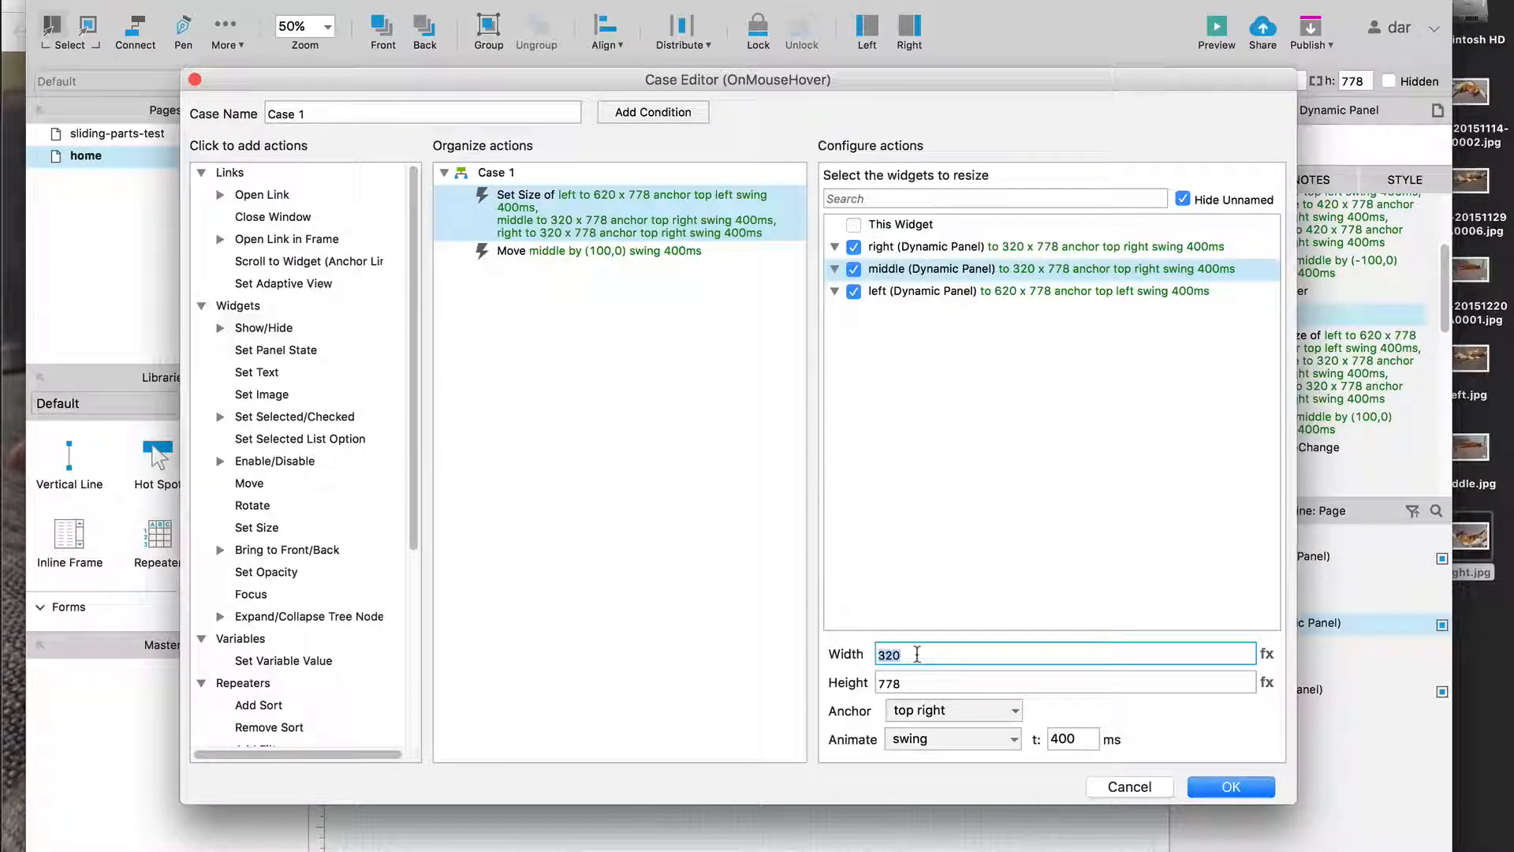
text(620)
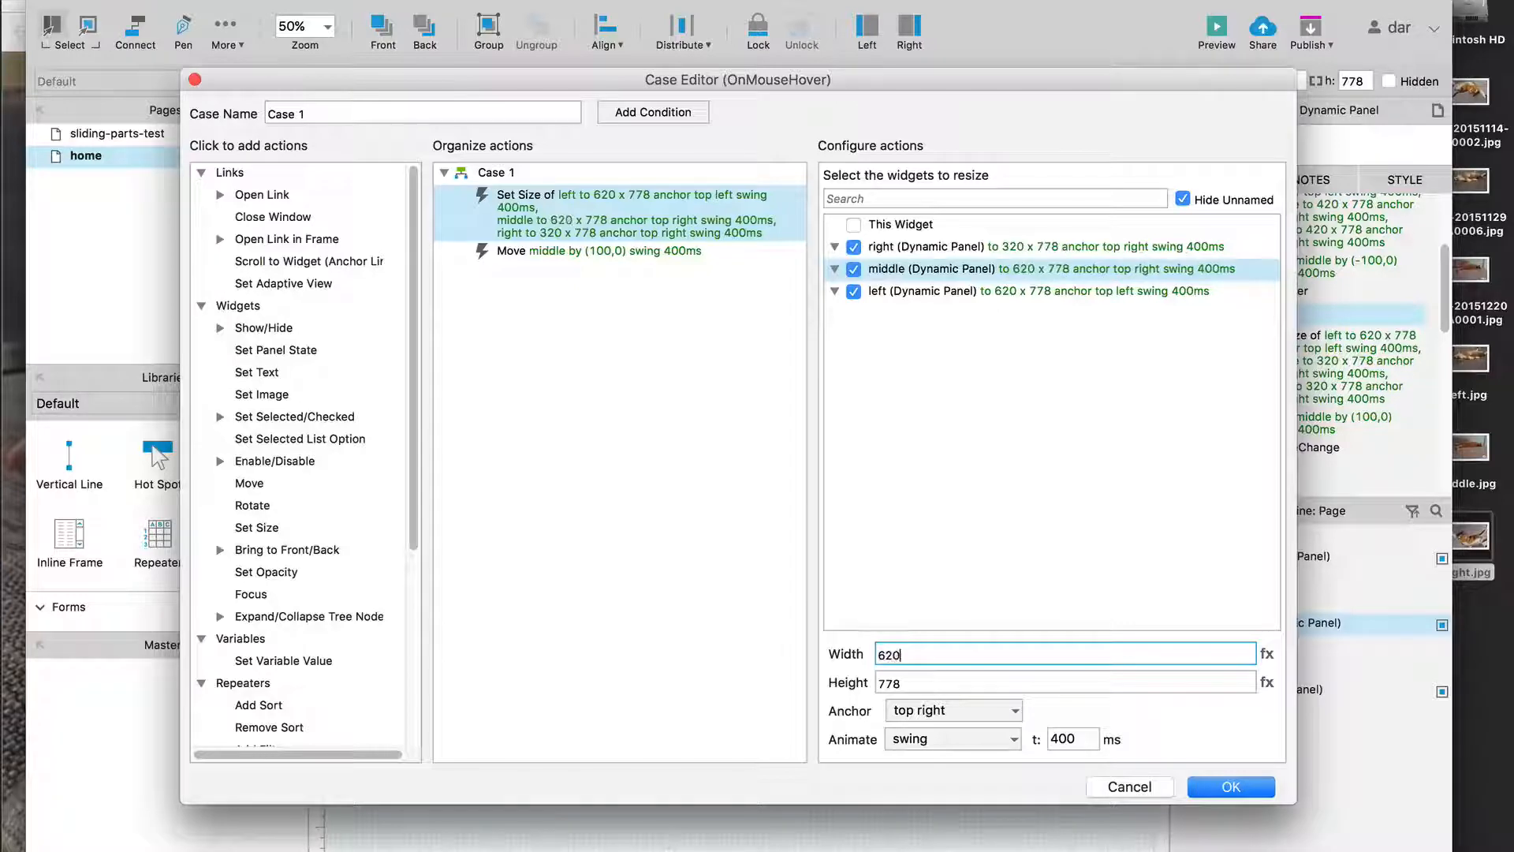
click(976, 290)
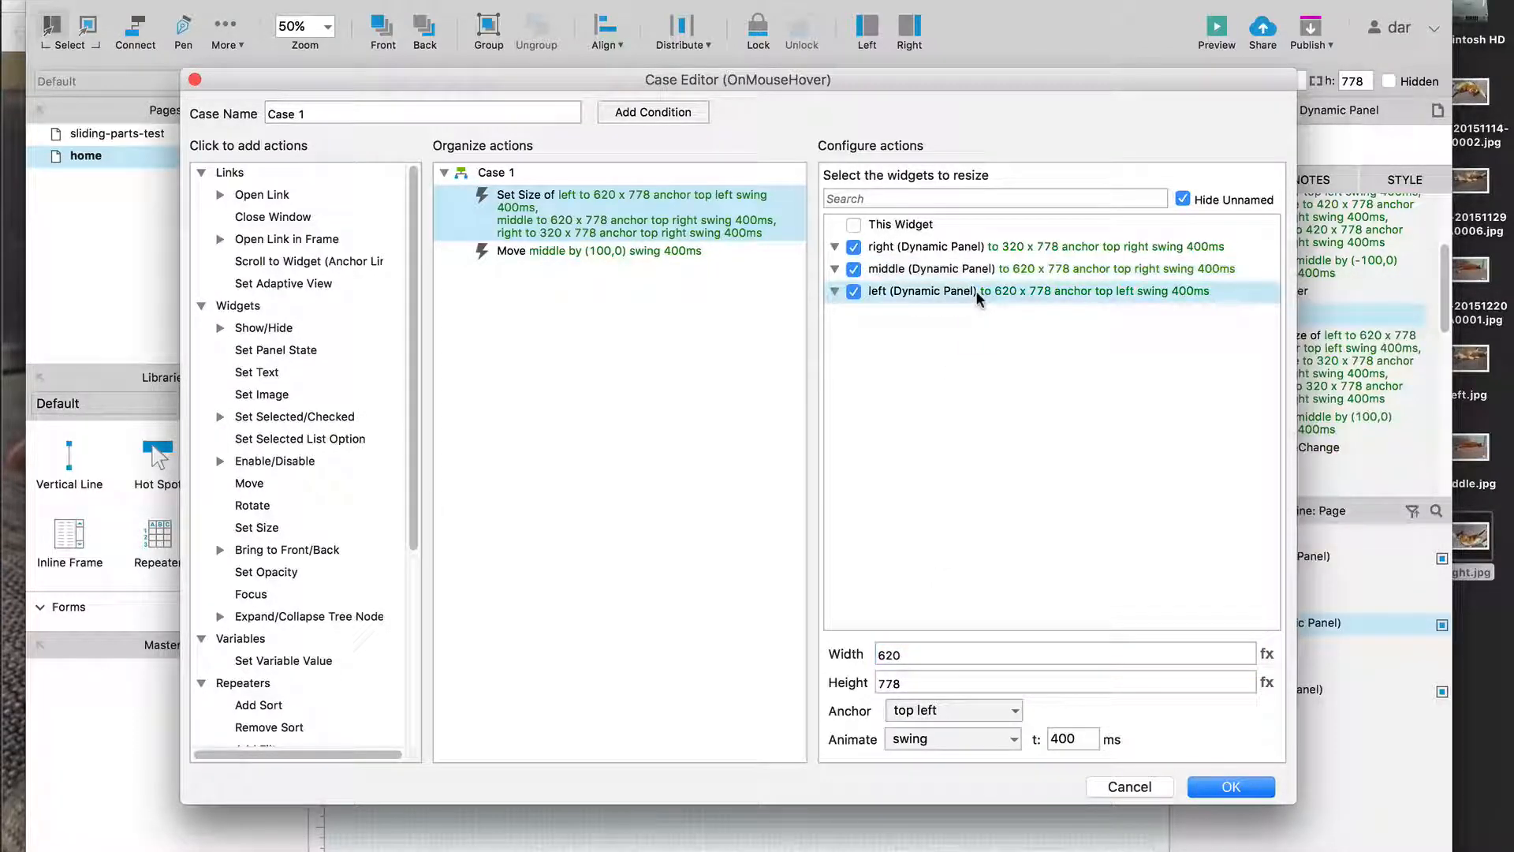
double_click(949, 653)
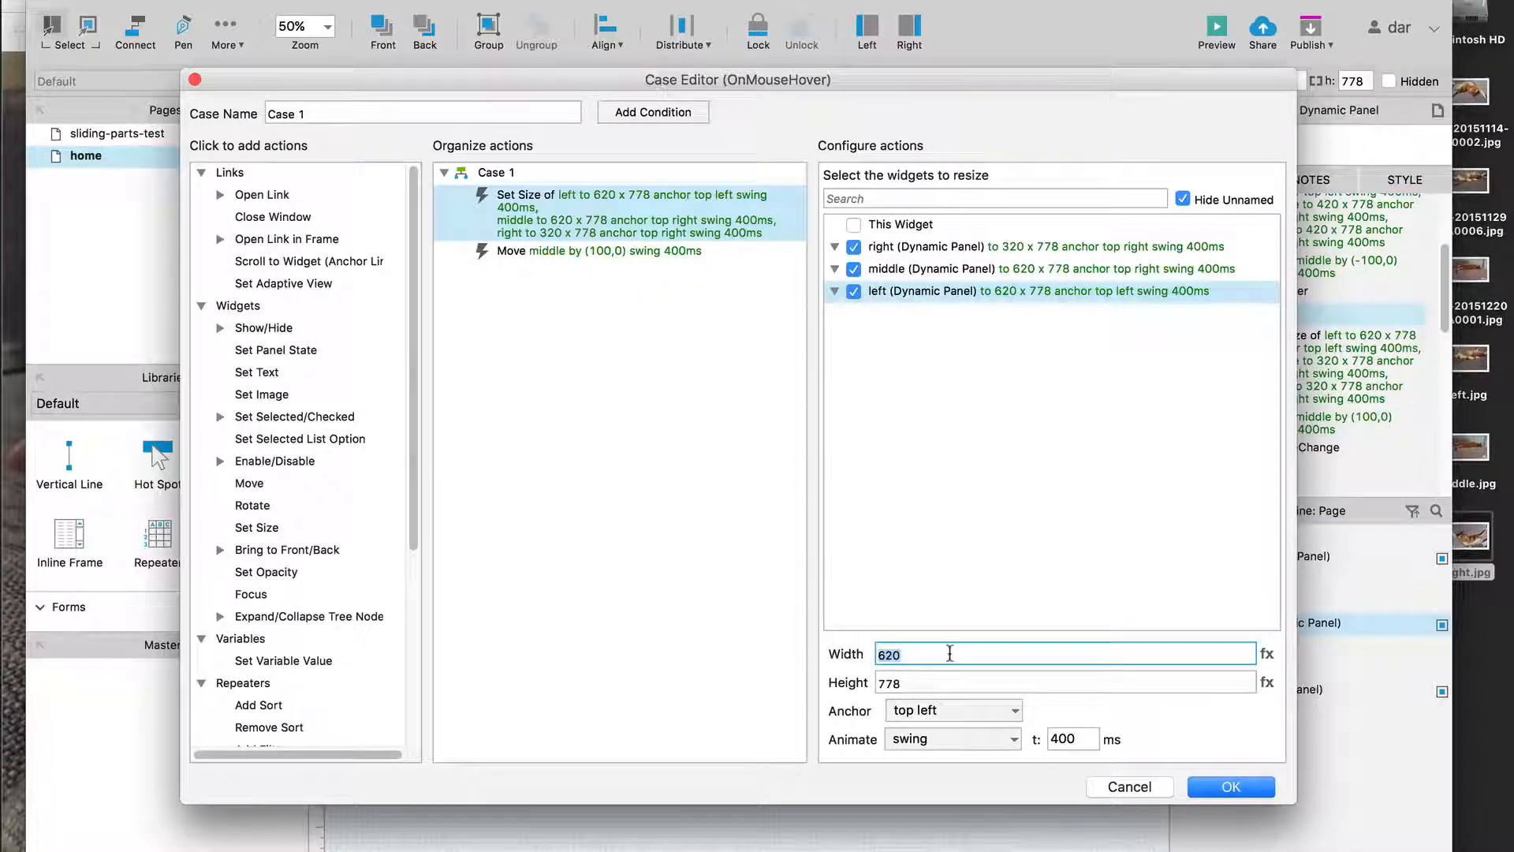
text(320)
Anchor the middle panel's hover resize at center, delete the Move action from the hover case, and save the case
click(986, 272)
click(950, 711)
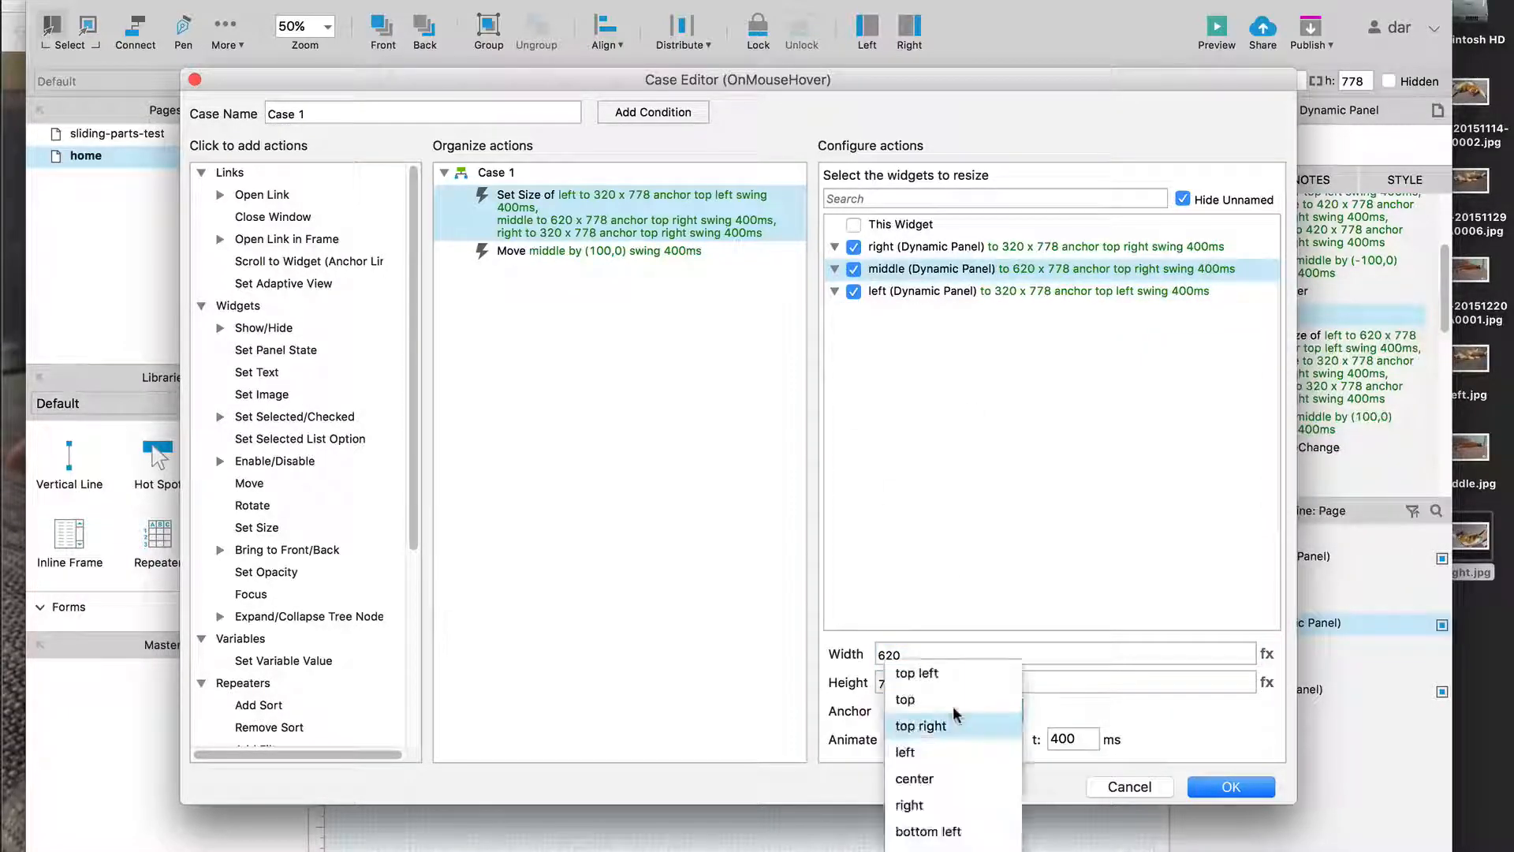
click(956, 770)
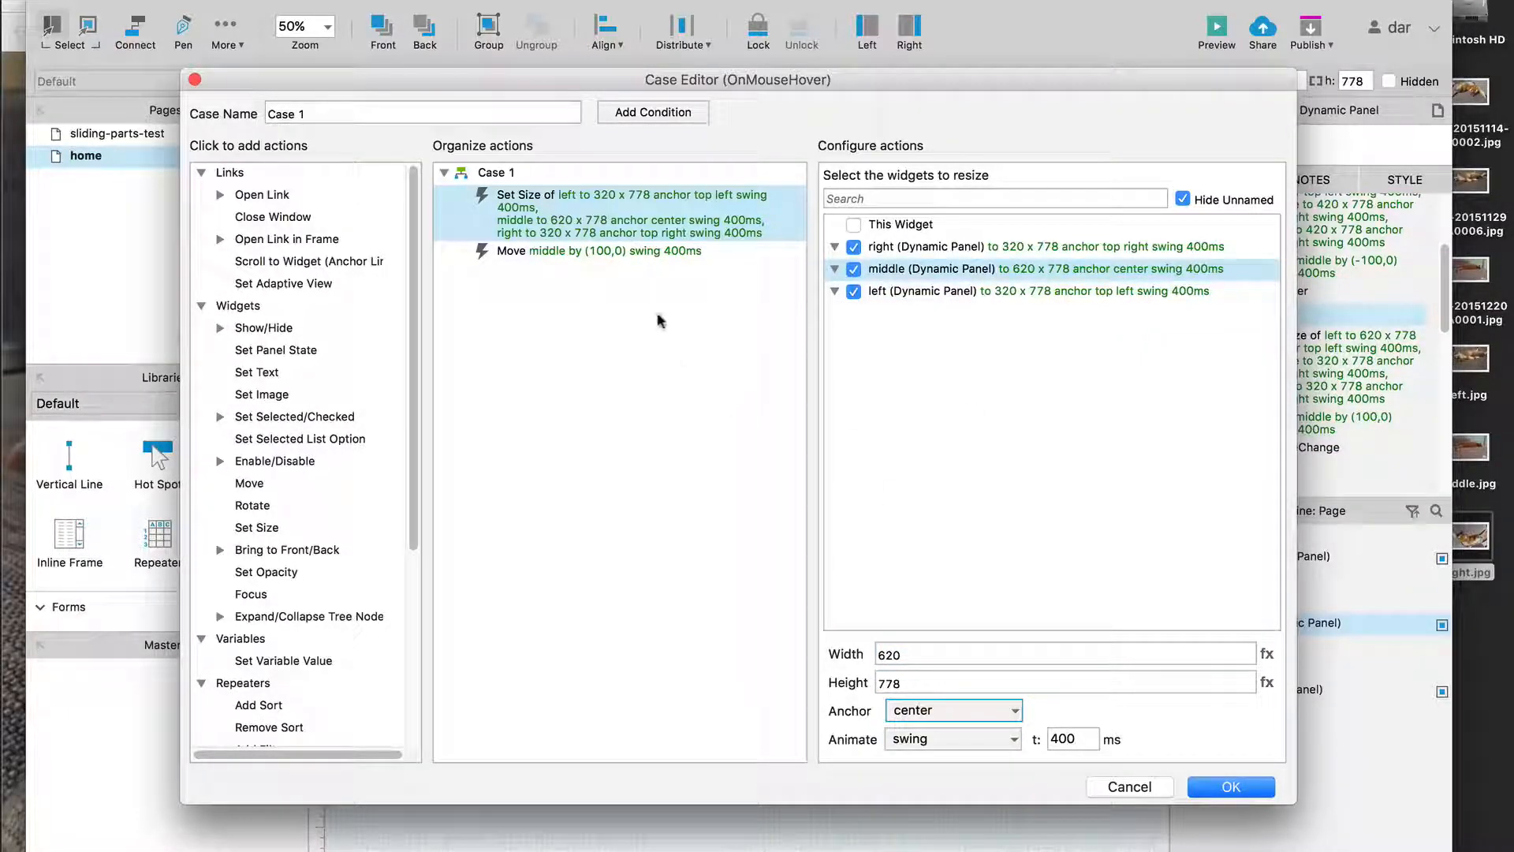
click(608, 250)
key(Delete)
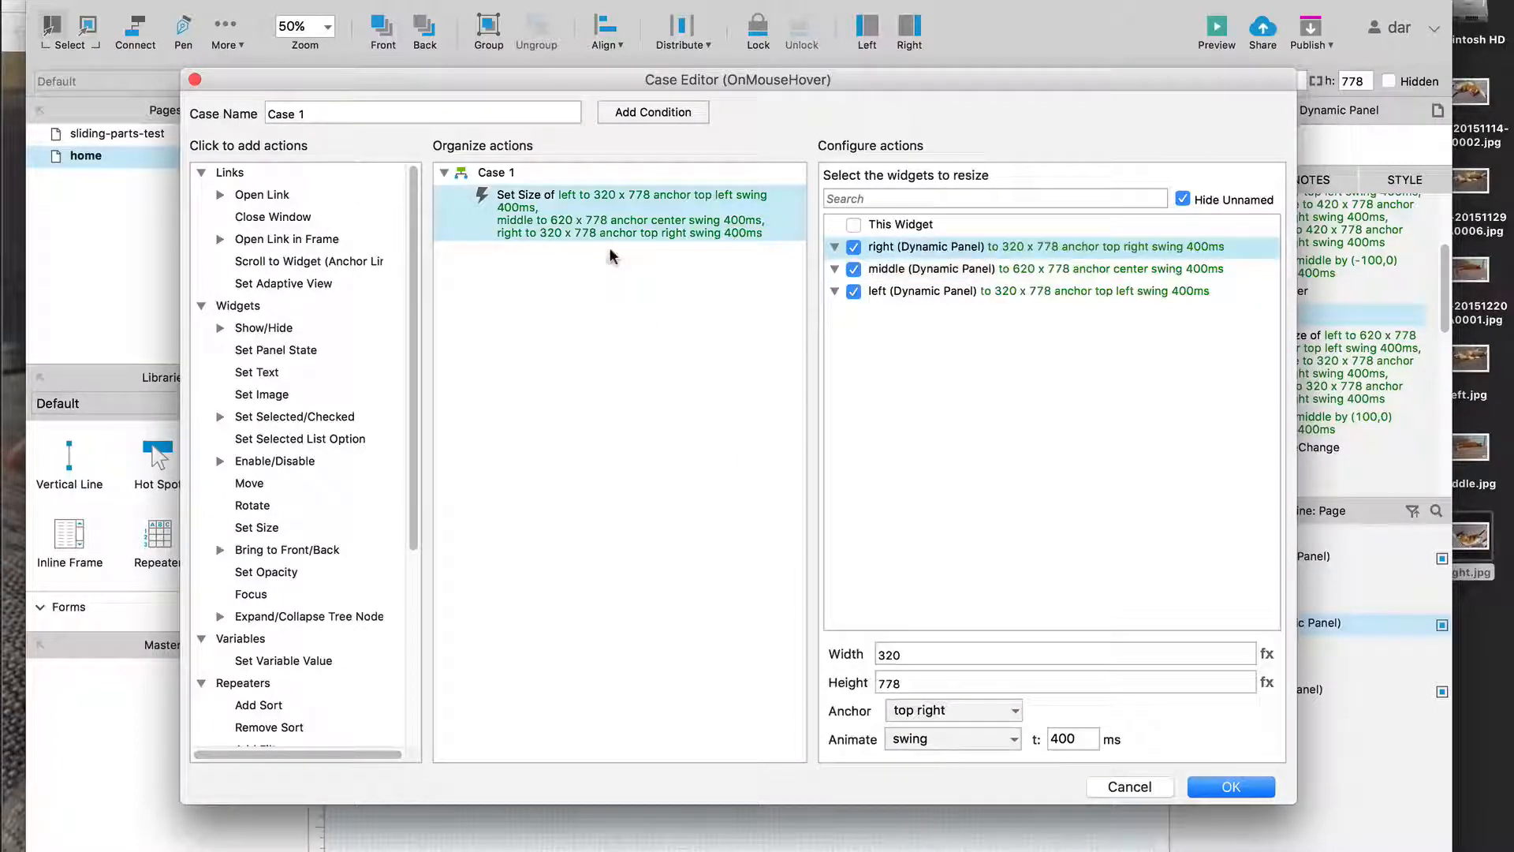
click(1231, 786)
In the middle panel's OnMouseOut case, delete the Move action, set the middle panel's anchor to center, and save the case
scroll(1307, 324, up, 4)
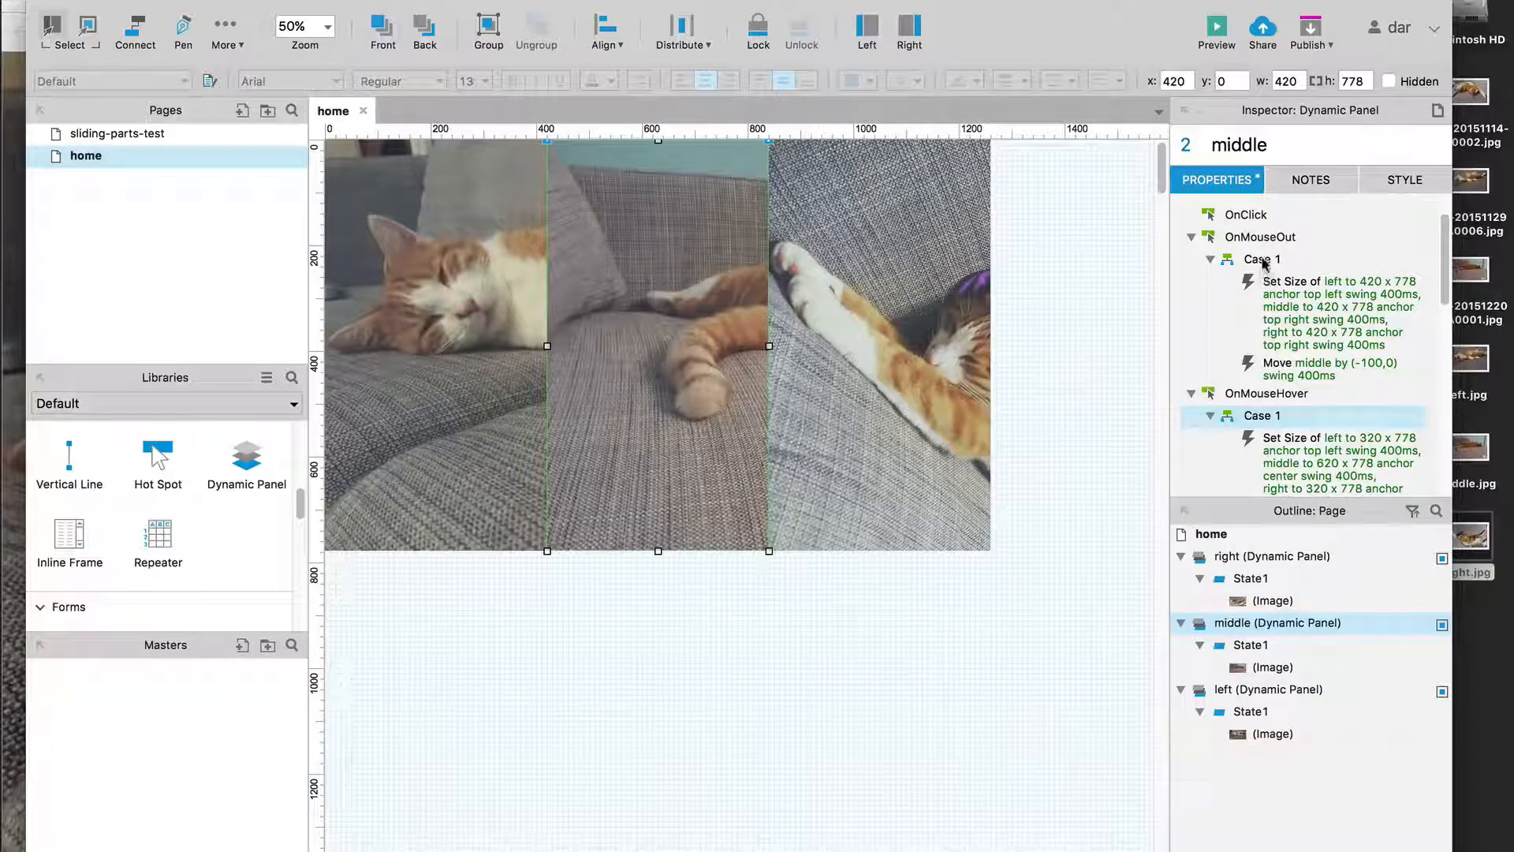
double_click(1257, 261)
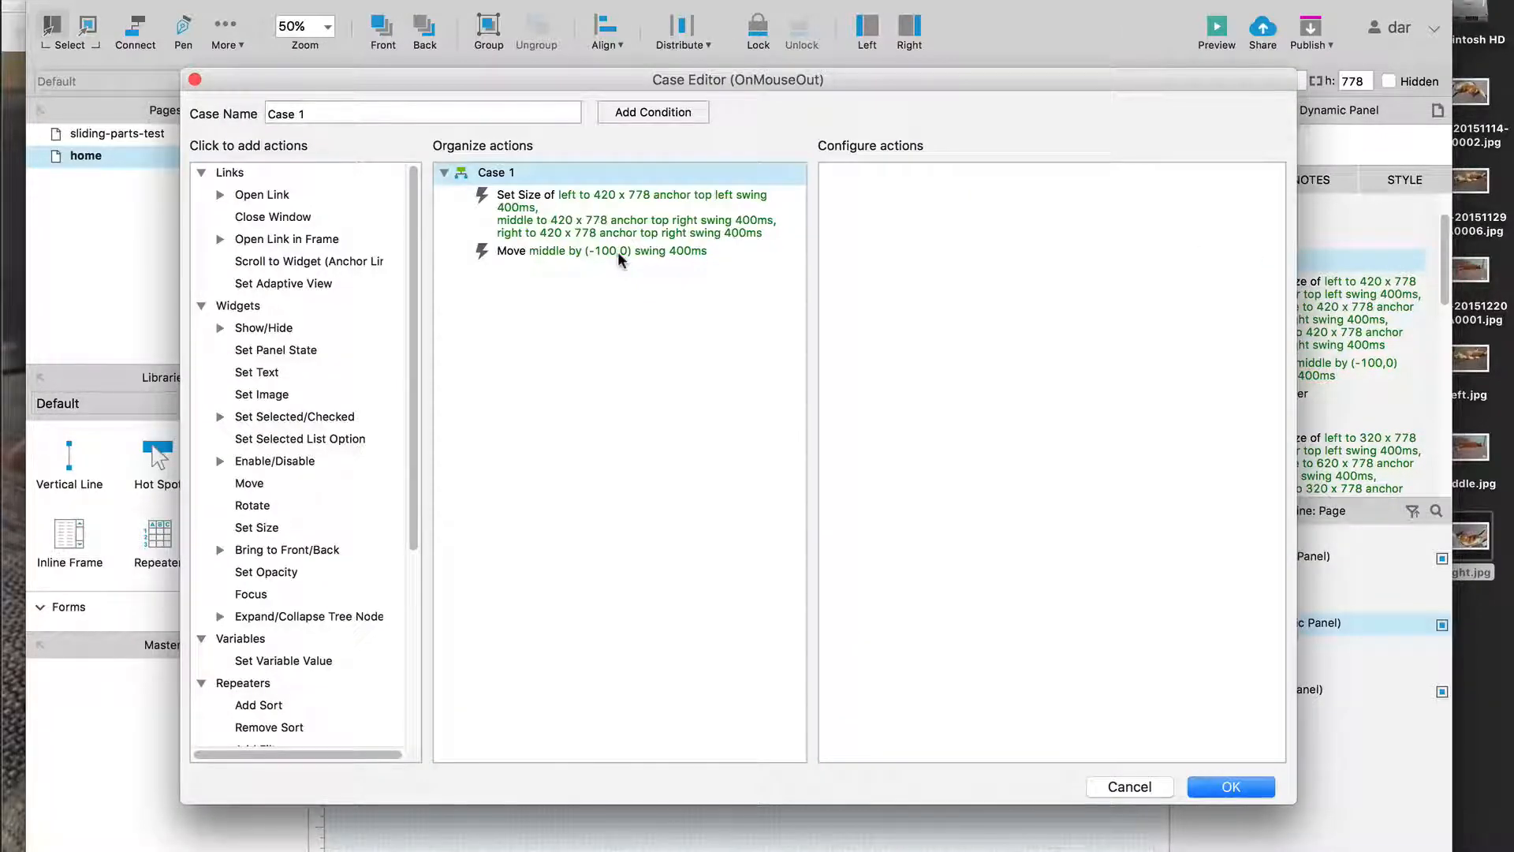
click(592, 253)
key(Delete)
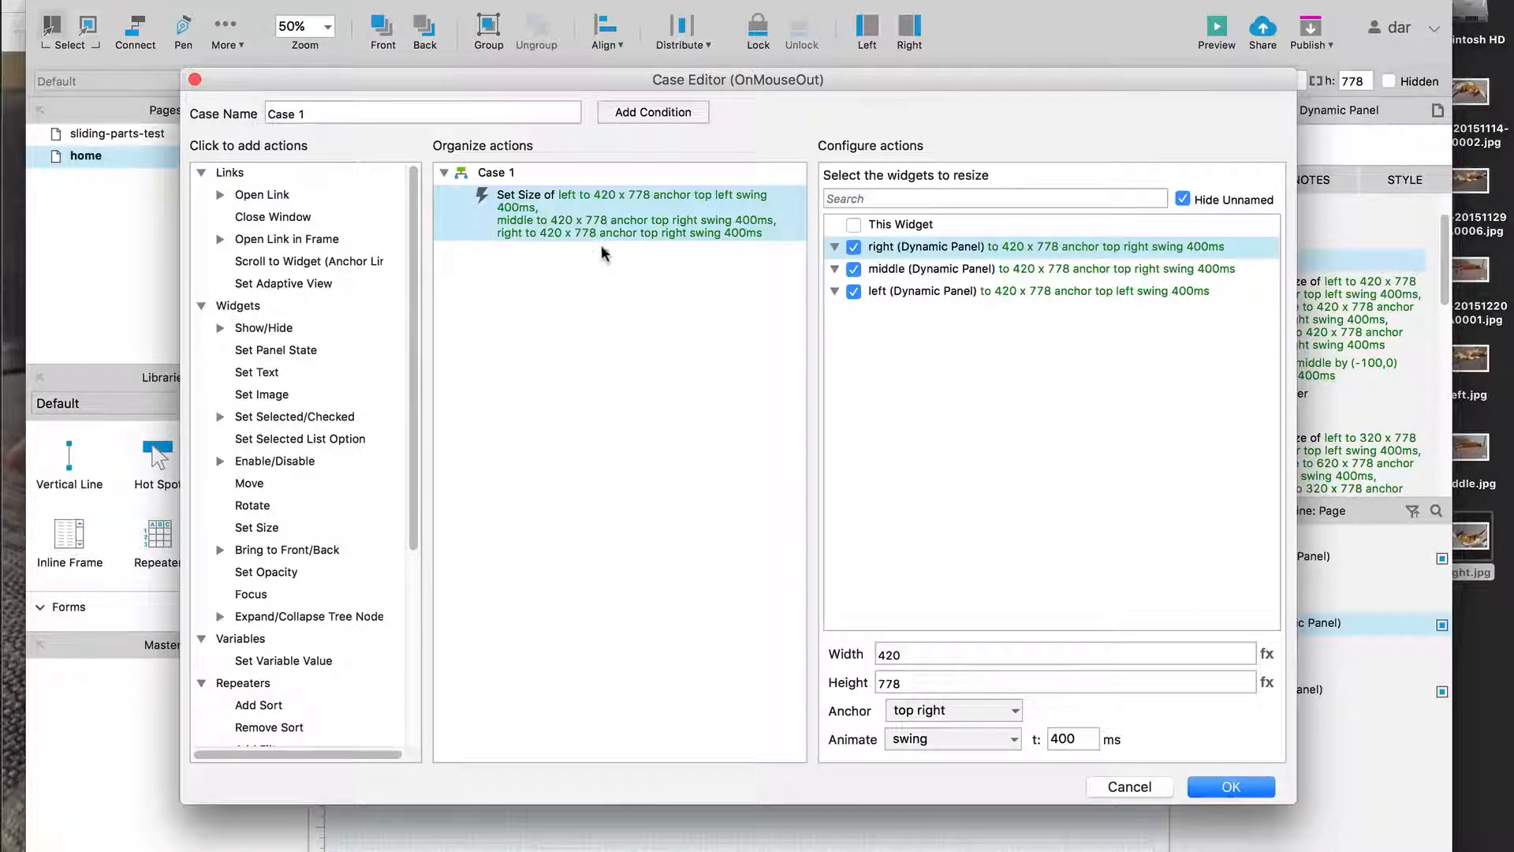
click(996, 269)
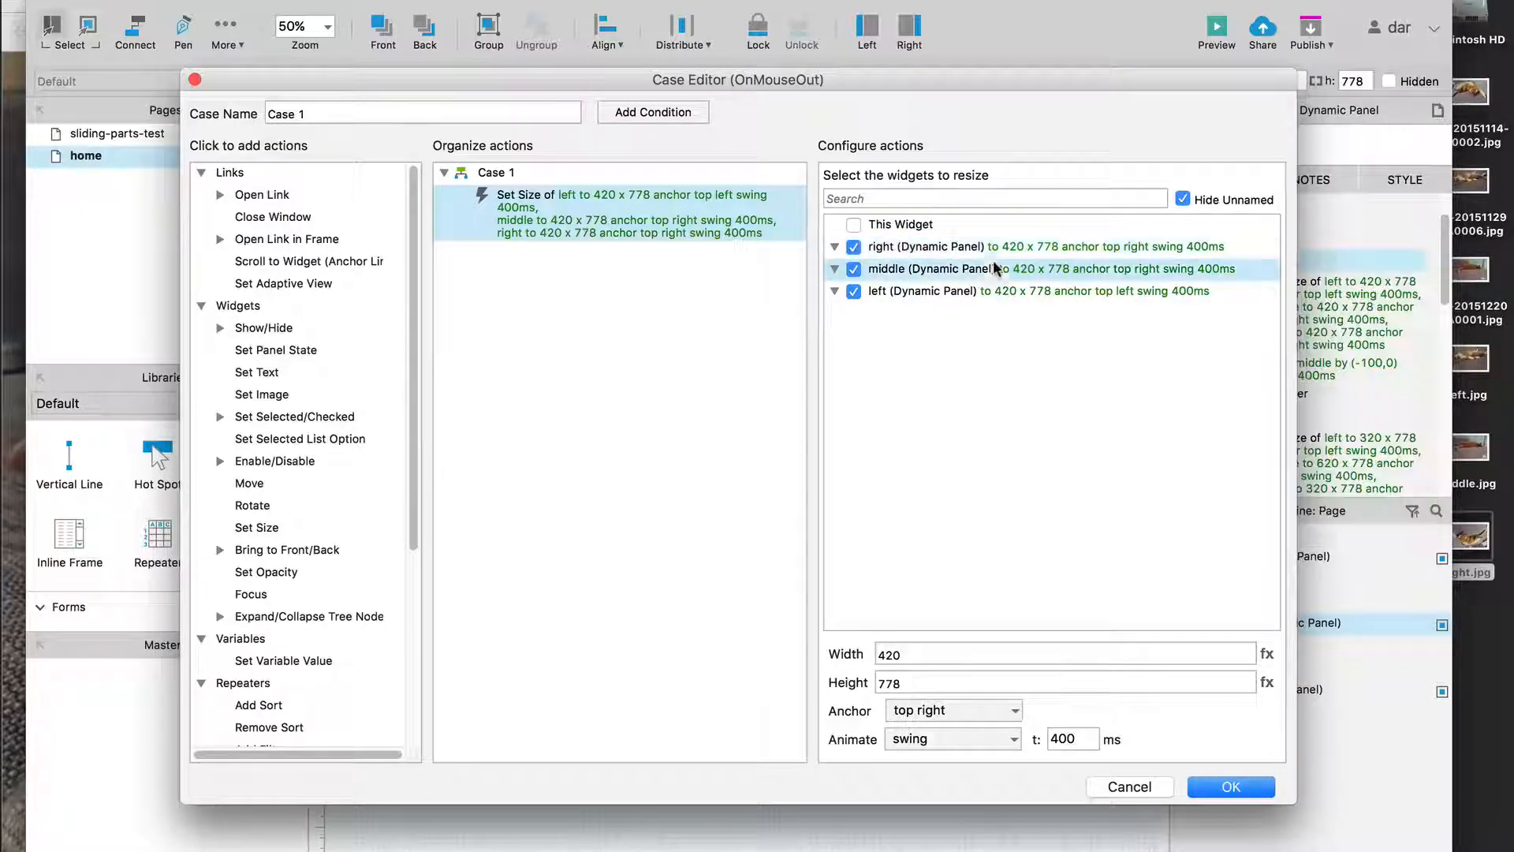
click(953, 713)
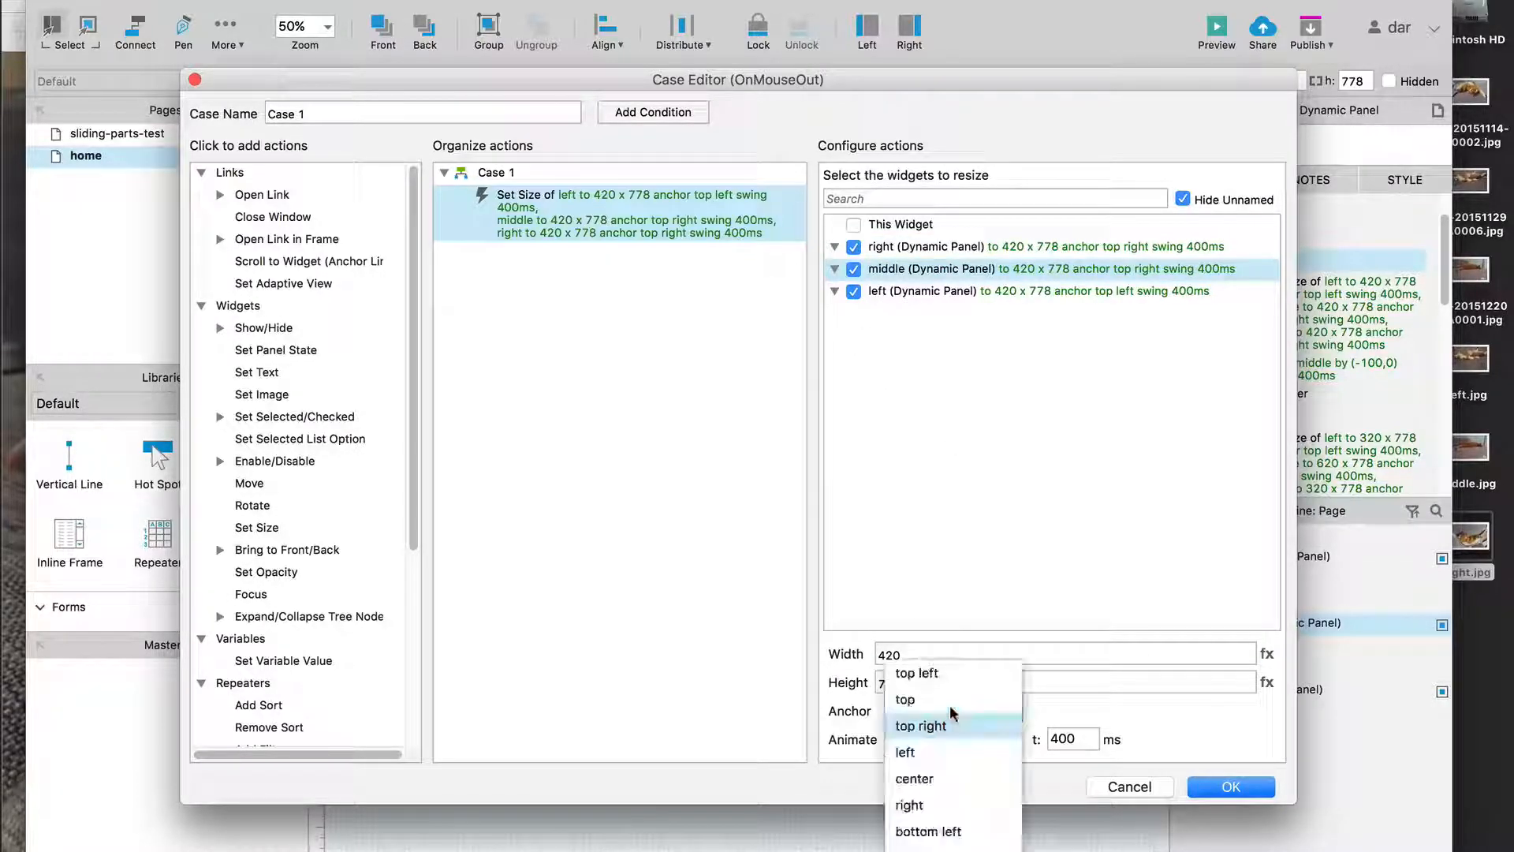
click(955, 775)
click(1226, 787)
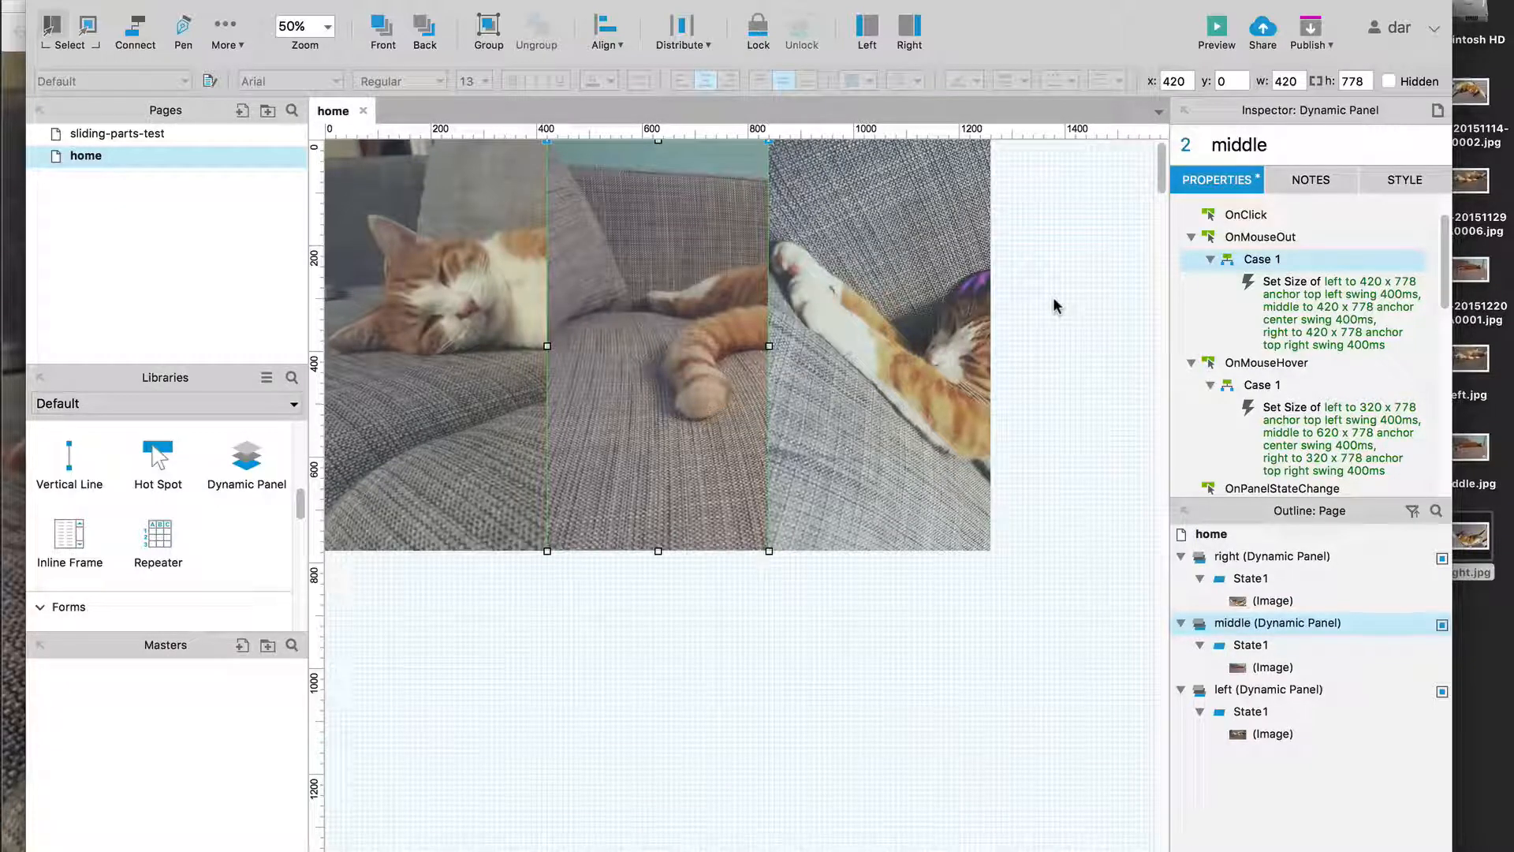
Preview the home page in the browser and check the hover behavior of the left and middle panels
key(super+Tab)
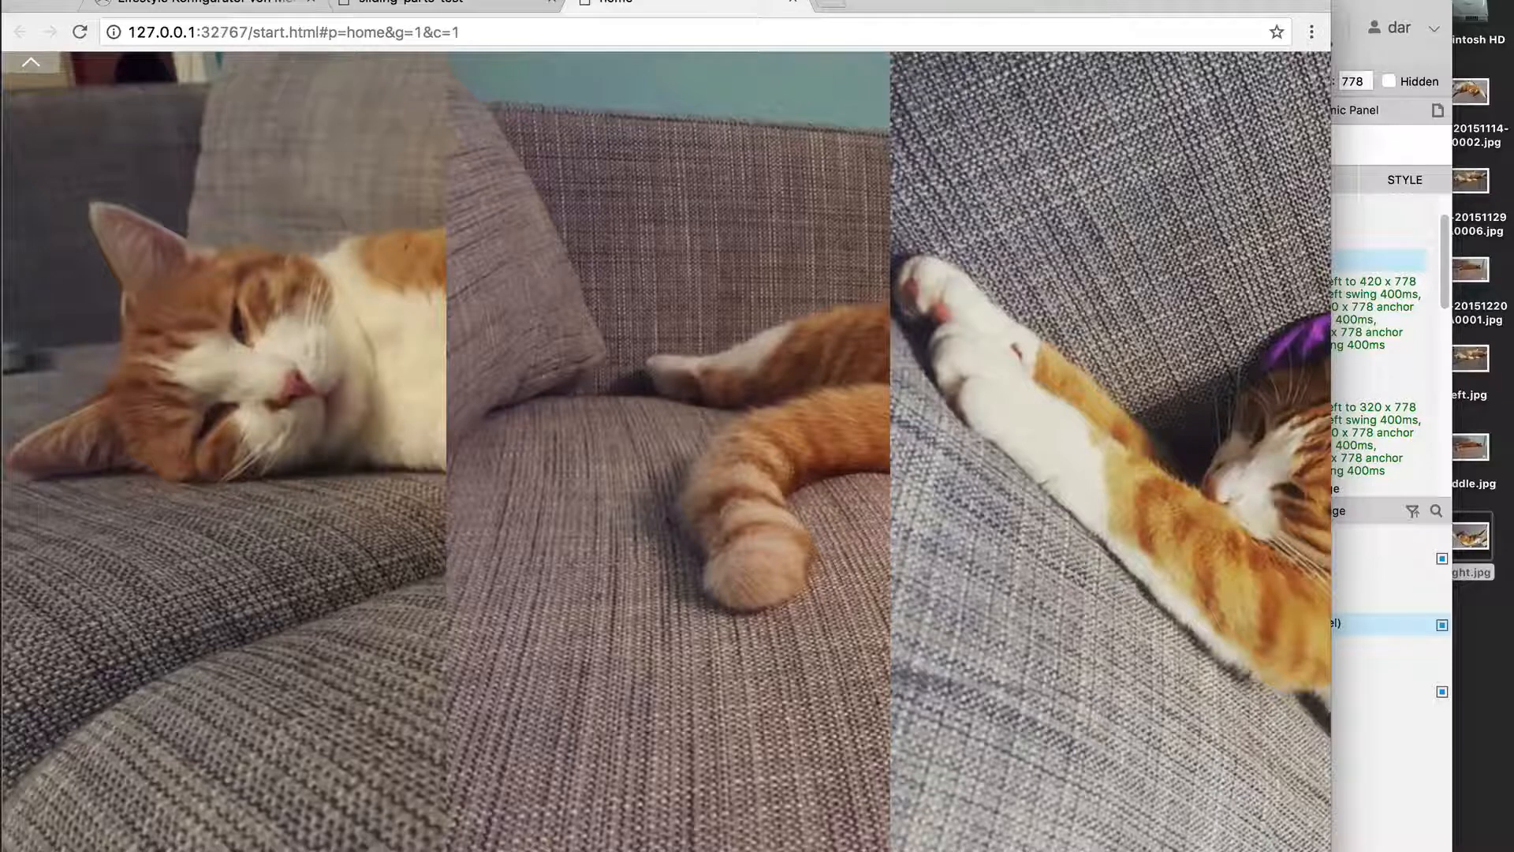
click(265, 255)
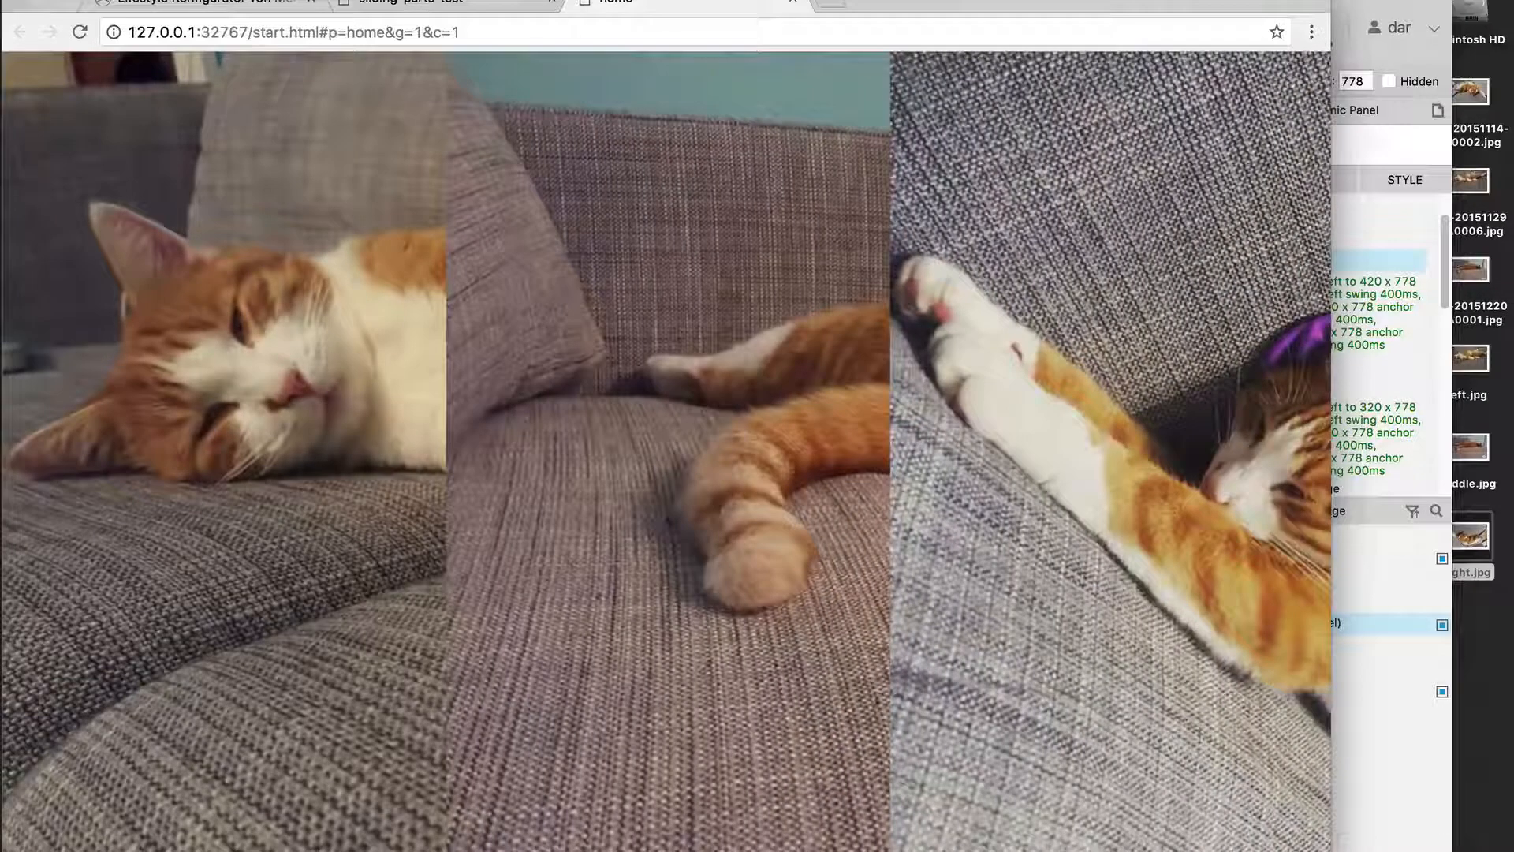
Return to Axure RP and paste the copied OnMouseOut and OnMouseHover cases onto the right panel
mouse_move(760, 465)
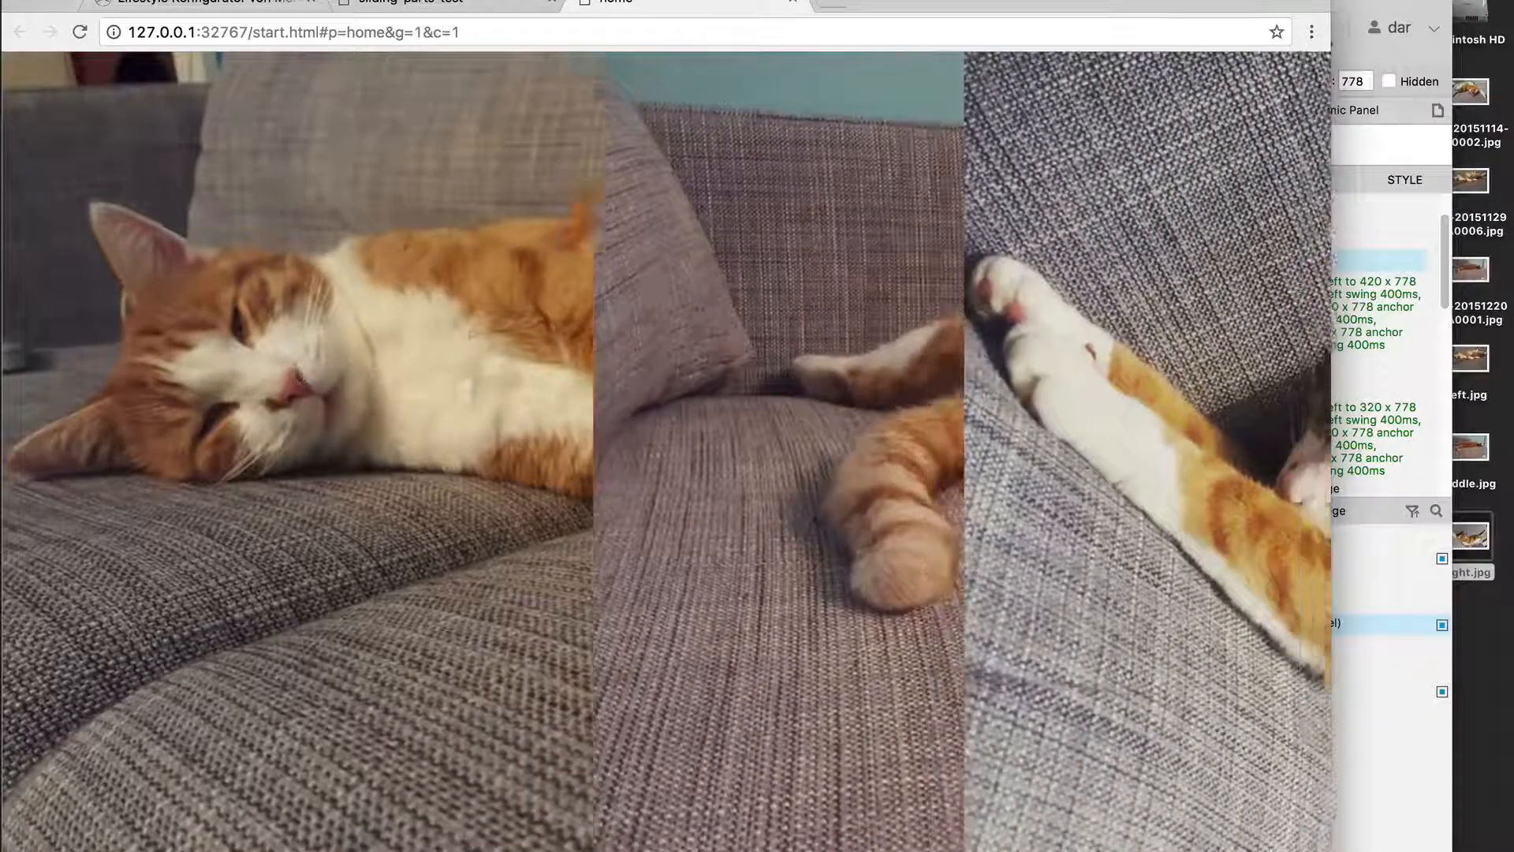
key(super+Tab)
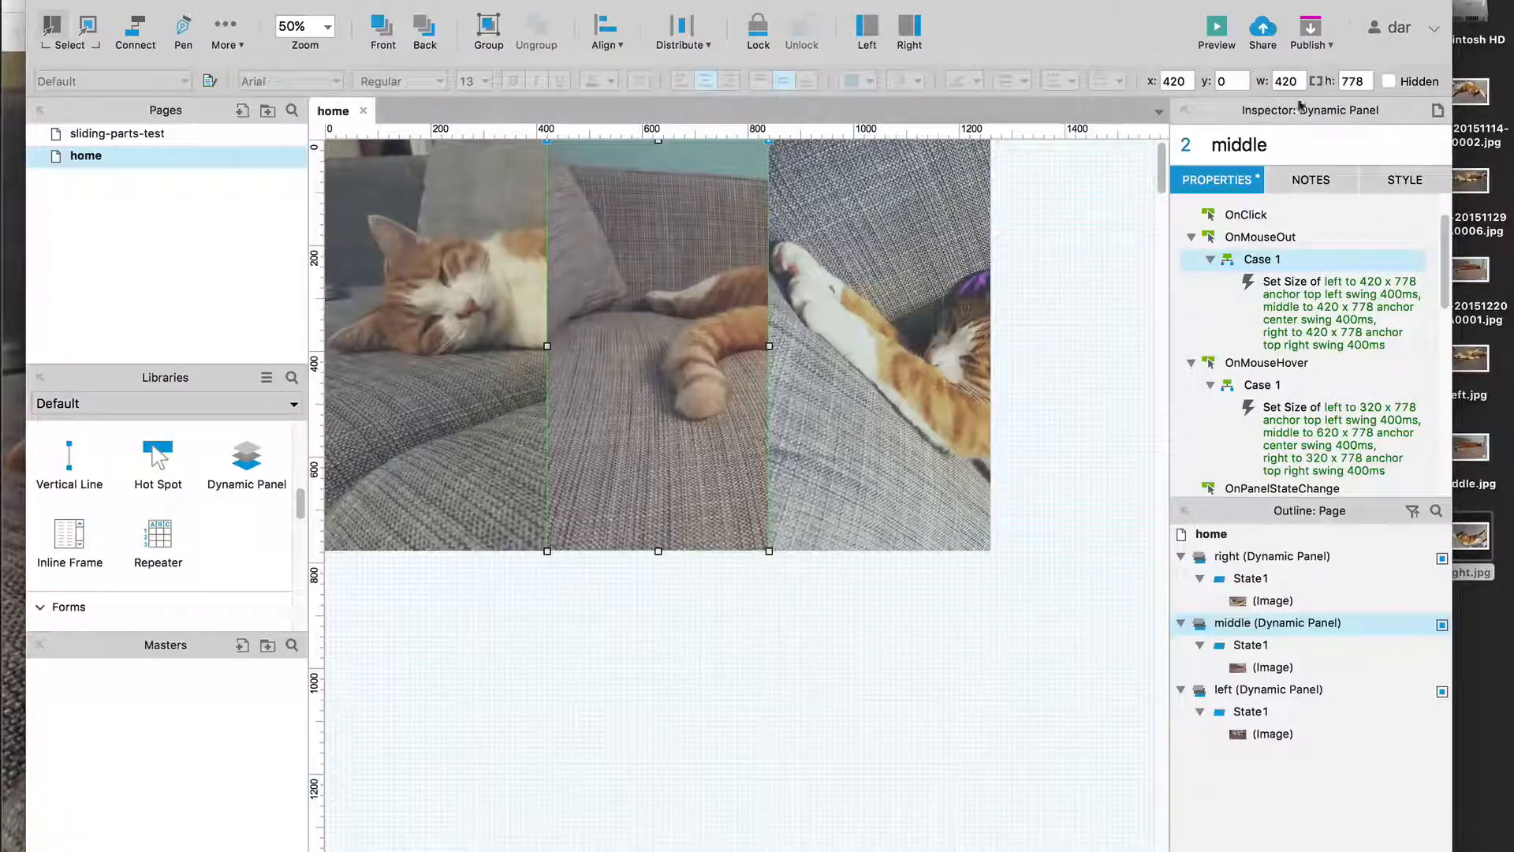
click(930, 440)
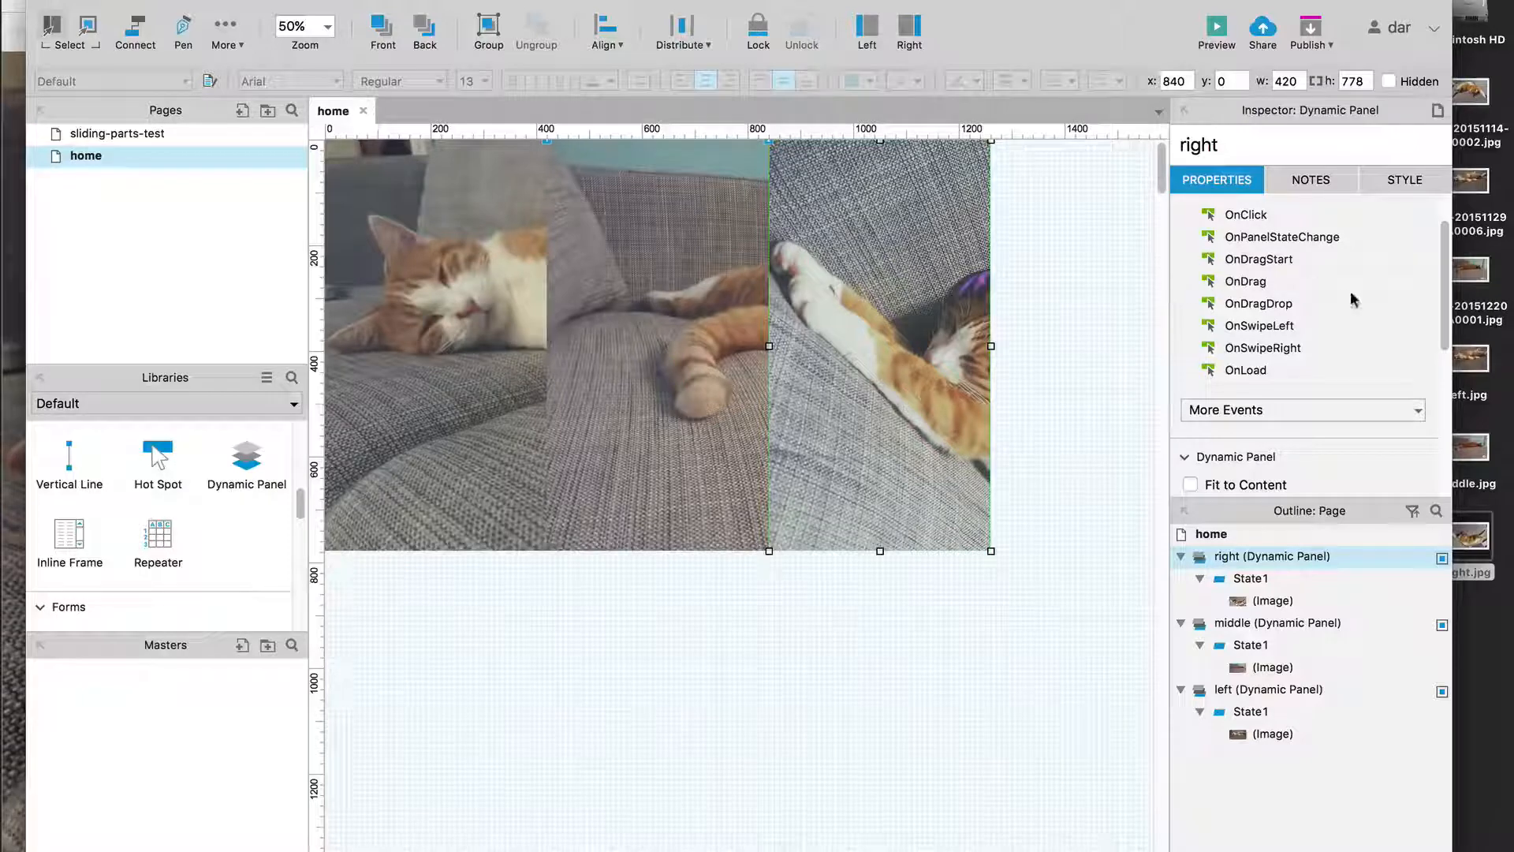
key(super+v)
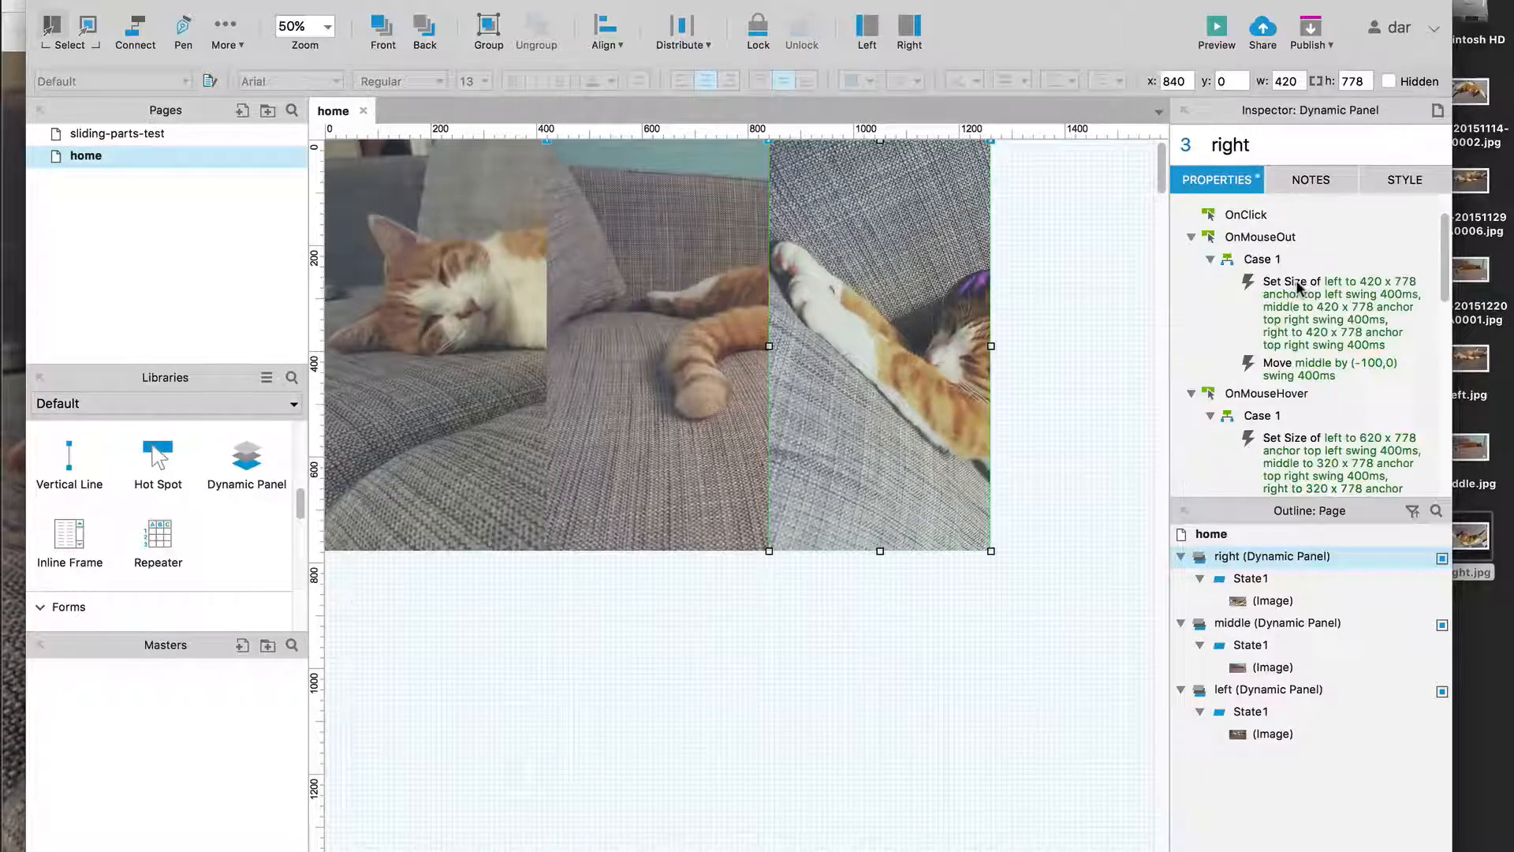
In the right panel's OnMouseHover Set Size action, set the right panel's width to 620
double_click(1285, 435)
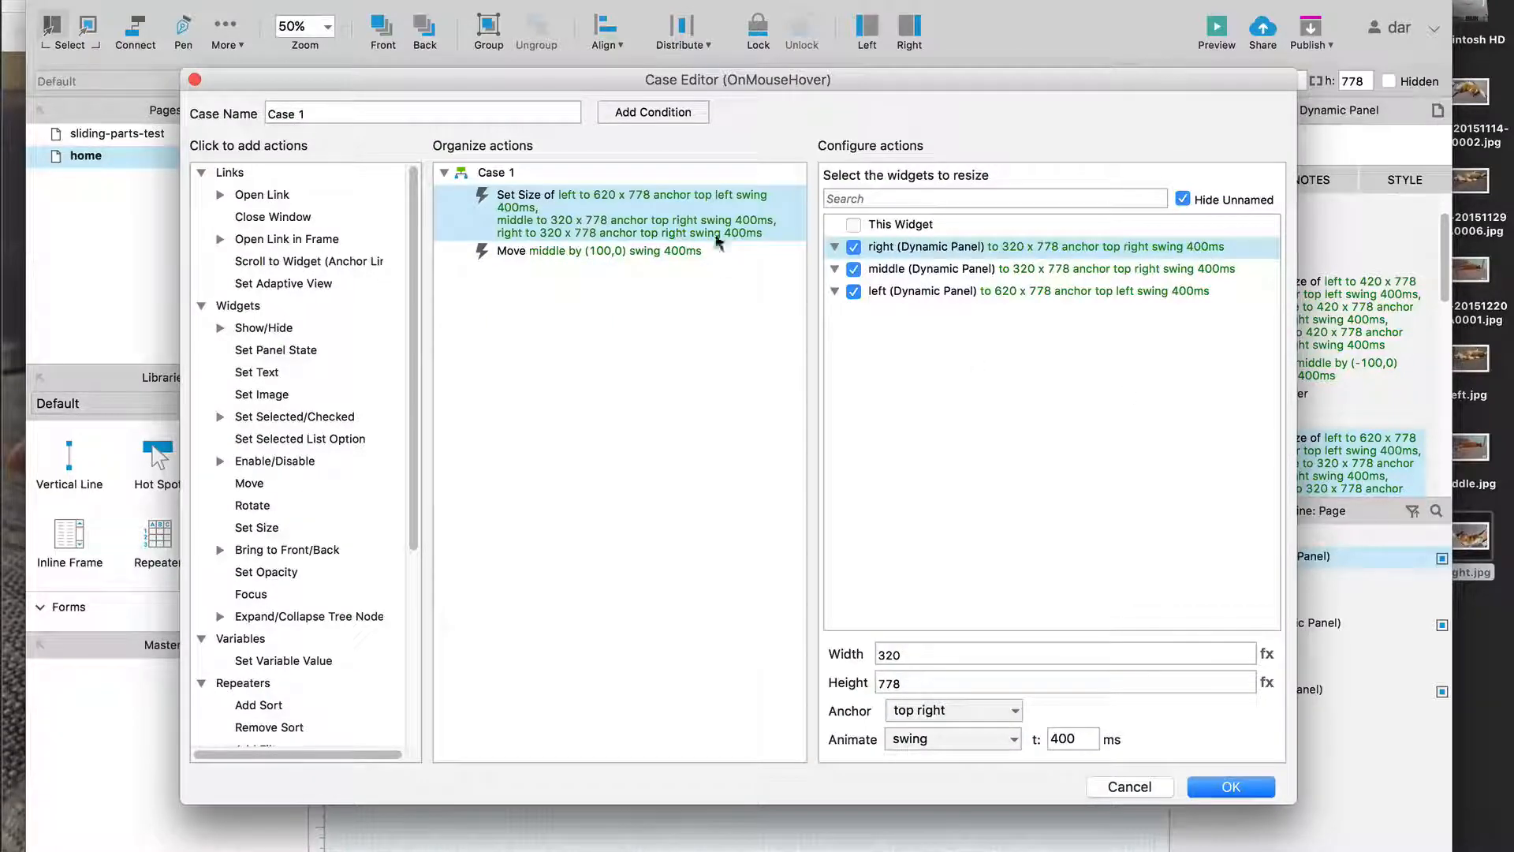
click(959, 644)
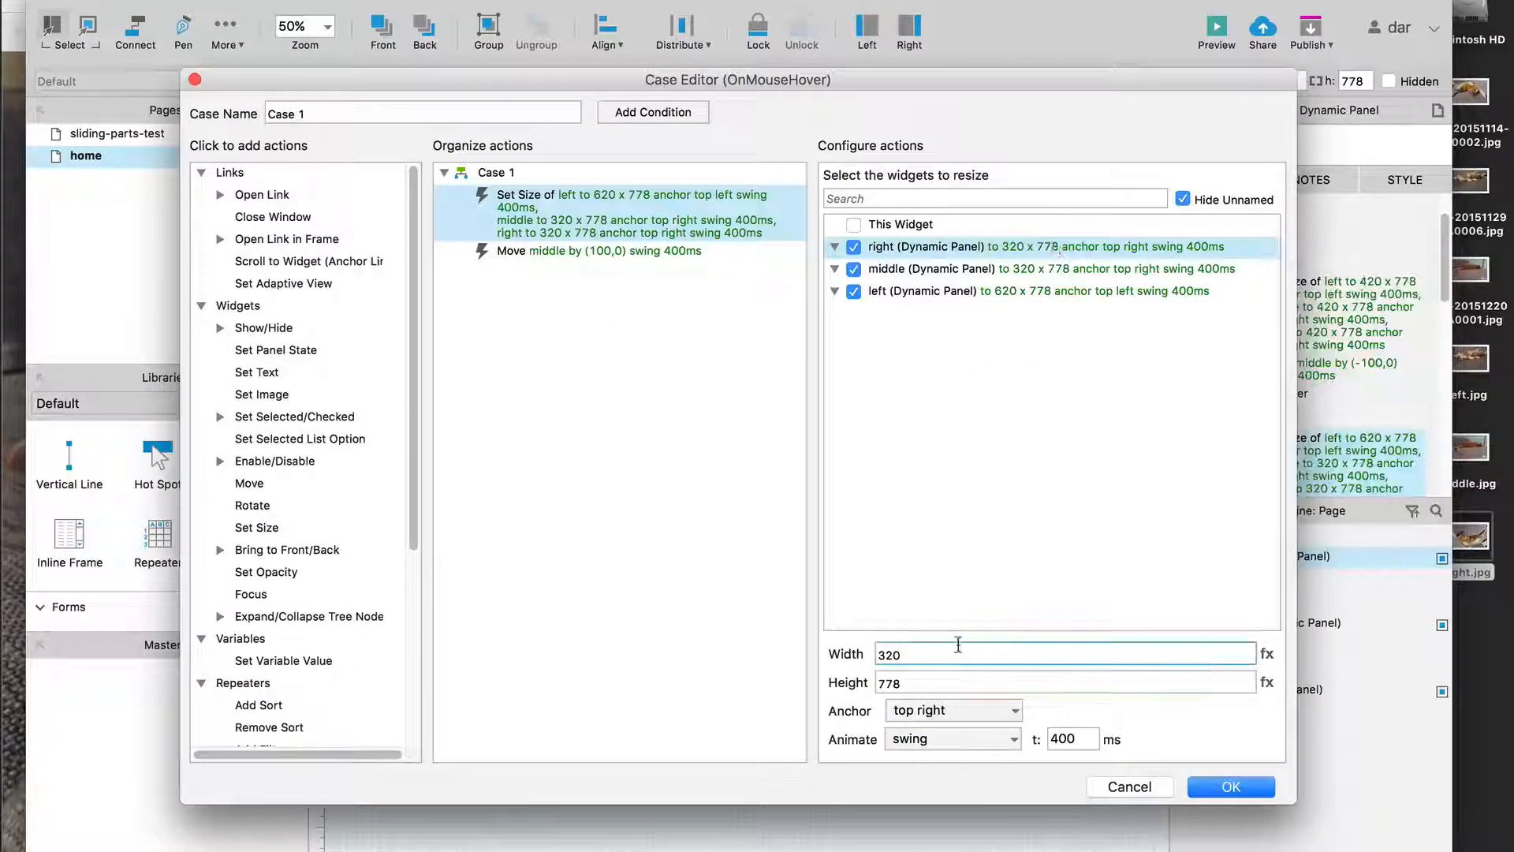
double_click(957, 654)
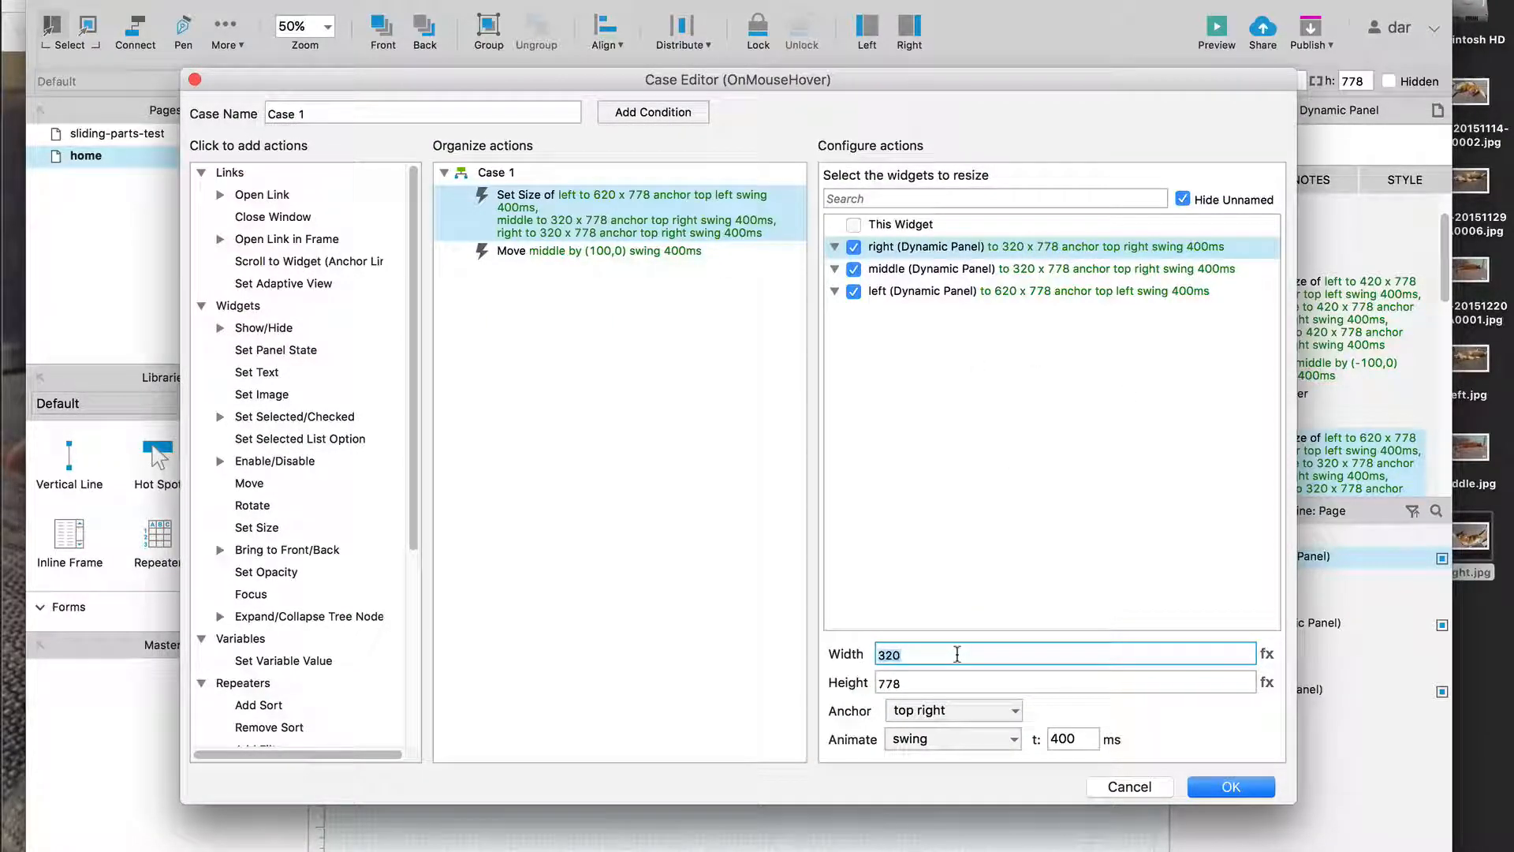
text(620)
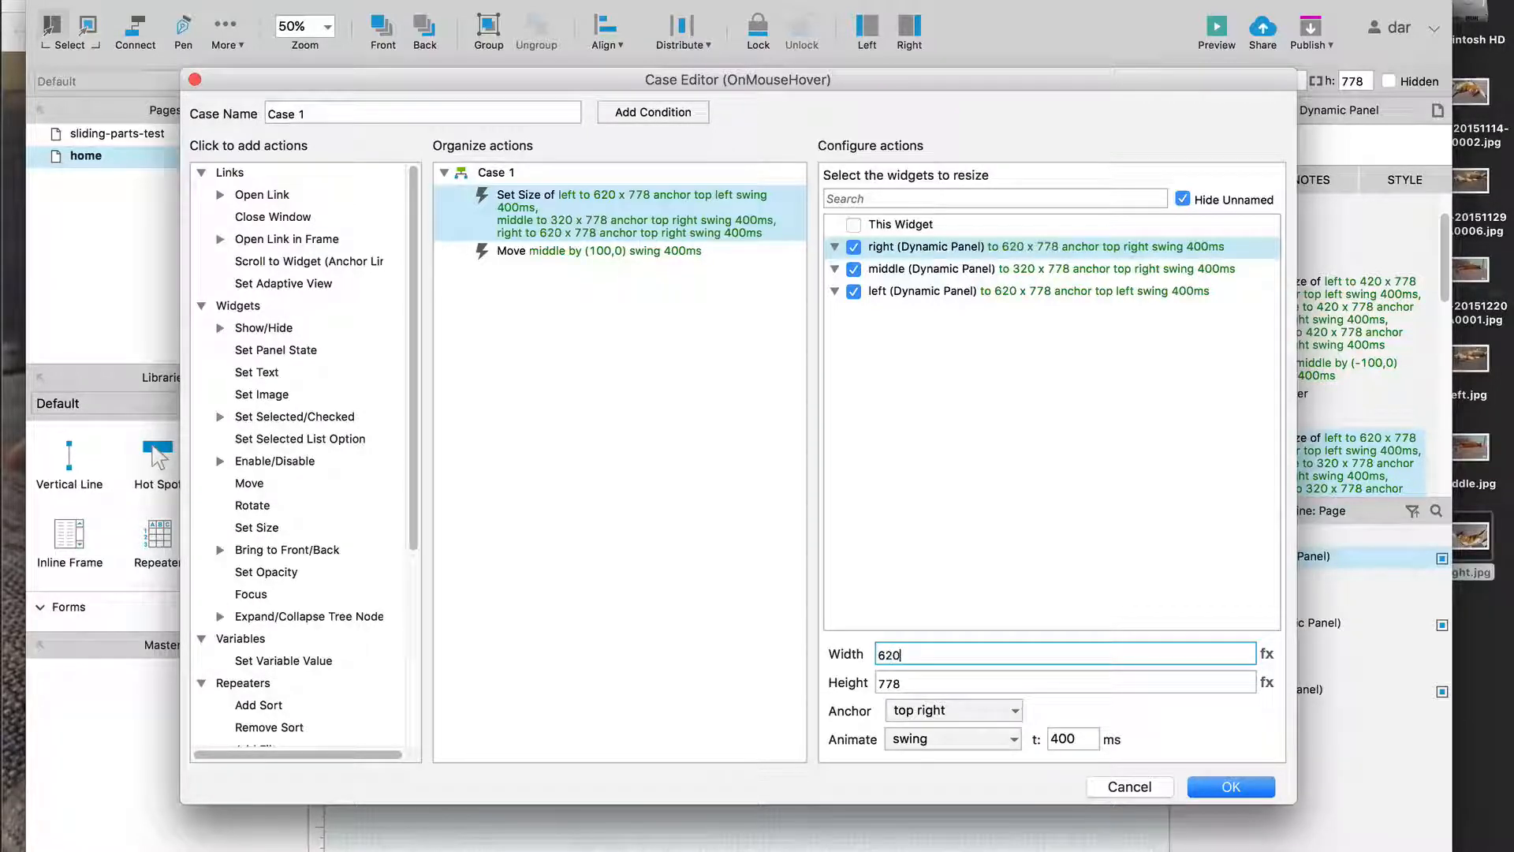
In the same Set Size action, anchor the middle panel at center and set the left panel's width to 320
click(983, 268)
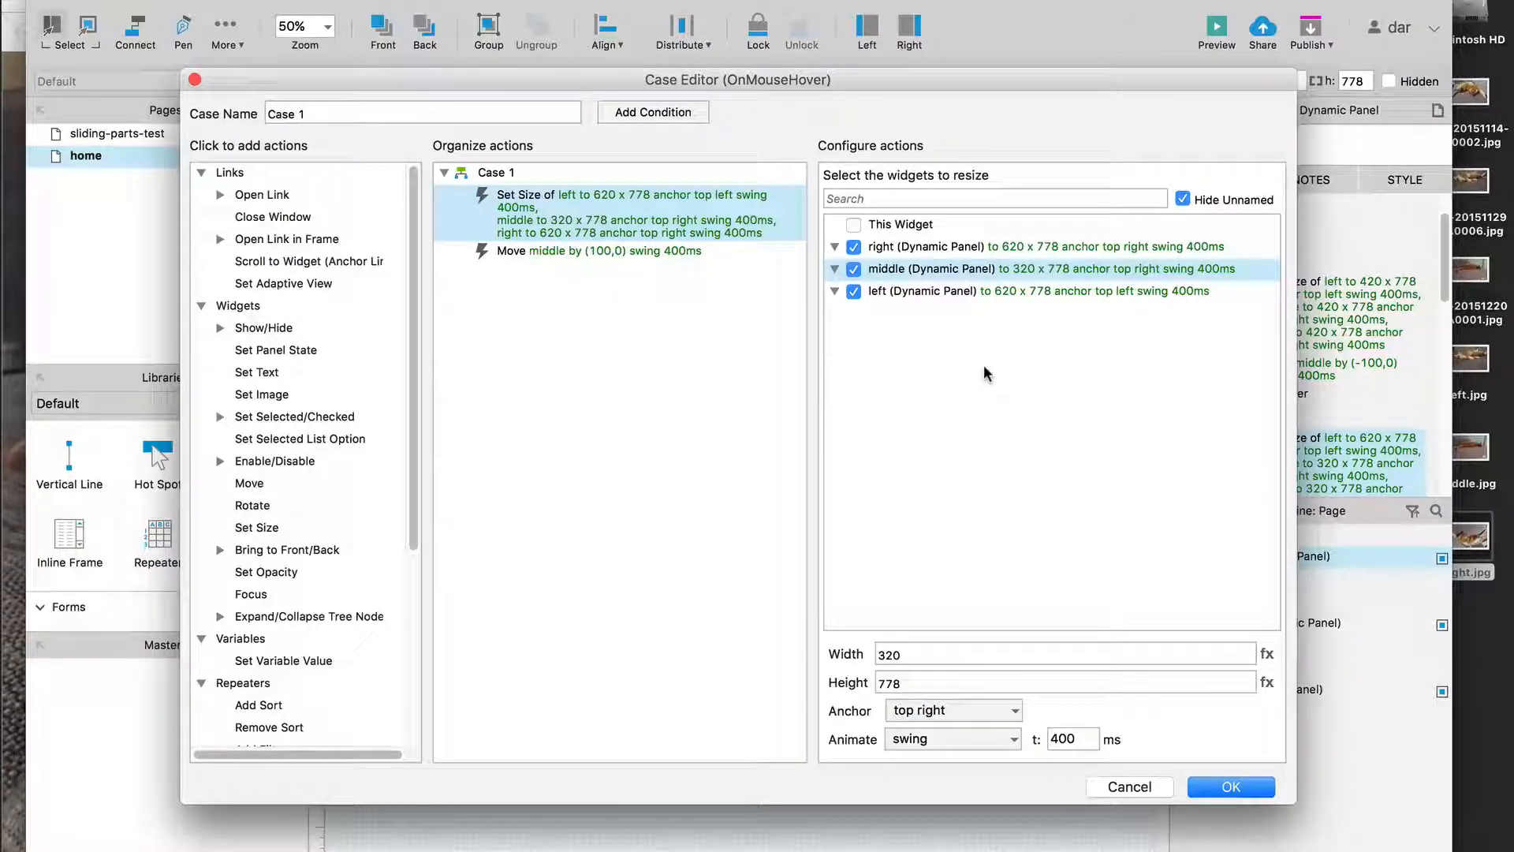
click(949, 711)
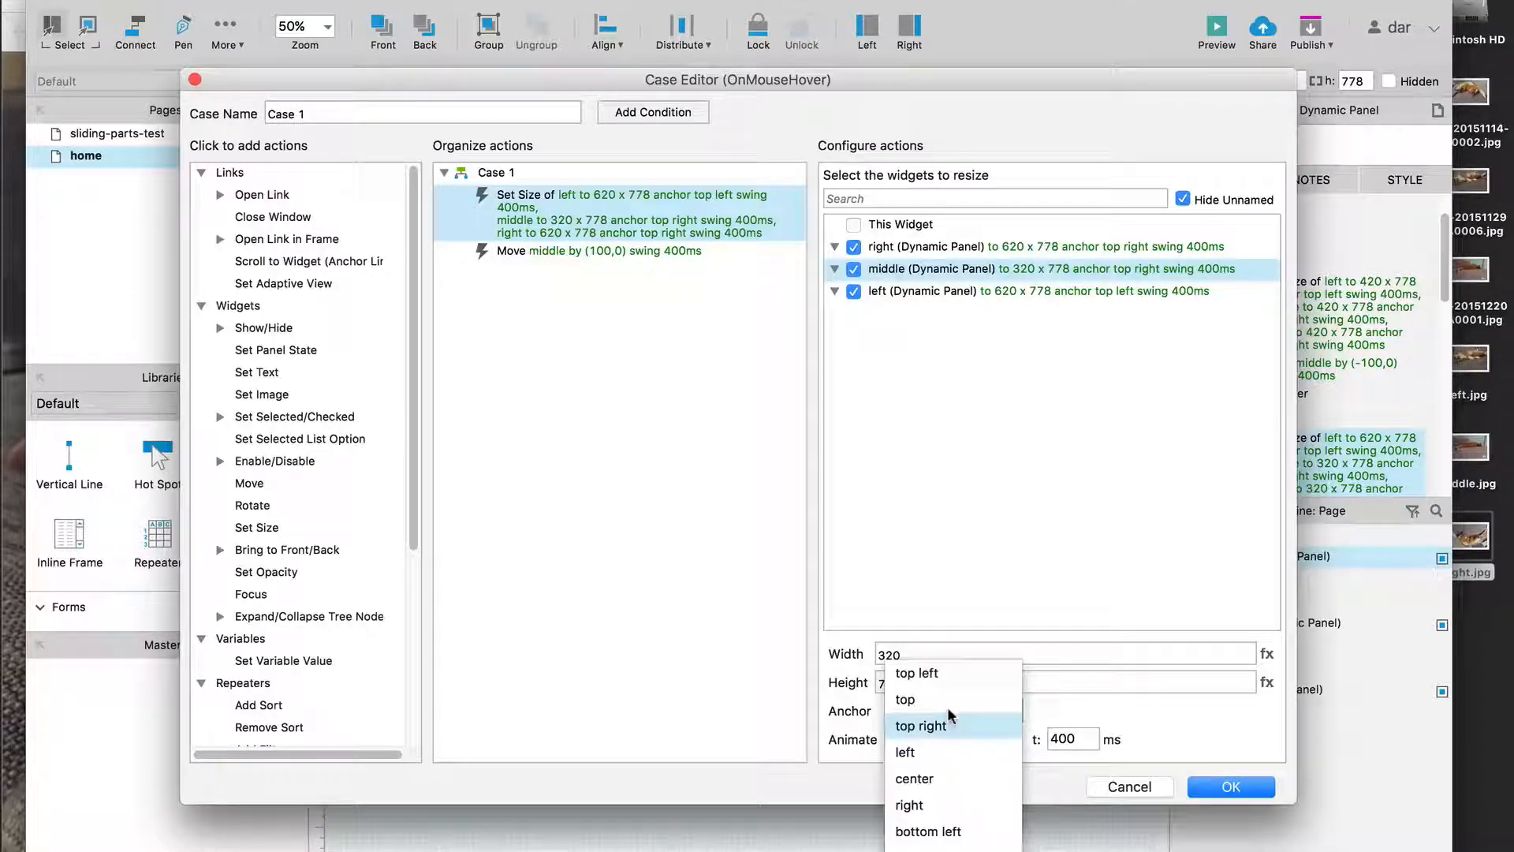
click(968, 781)
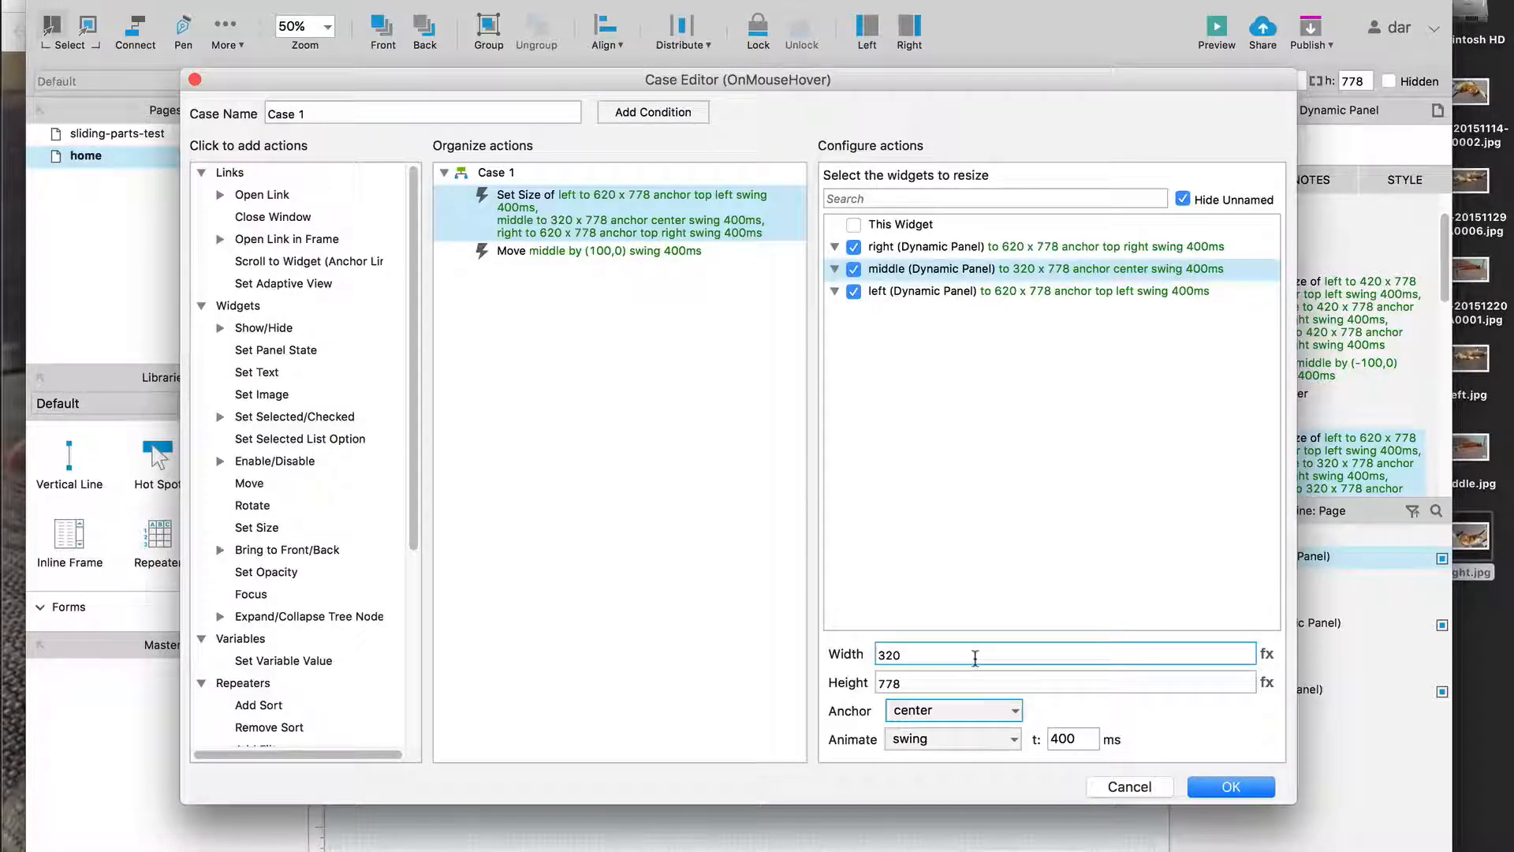
click(1024, 290)
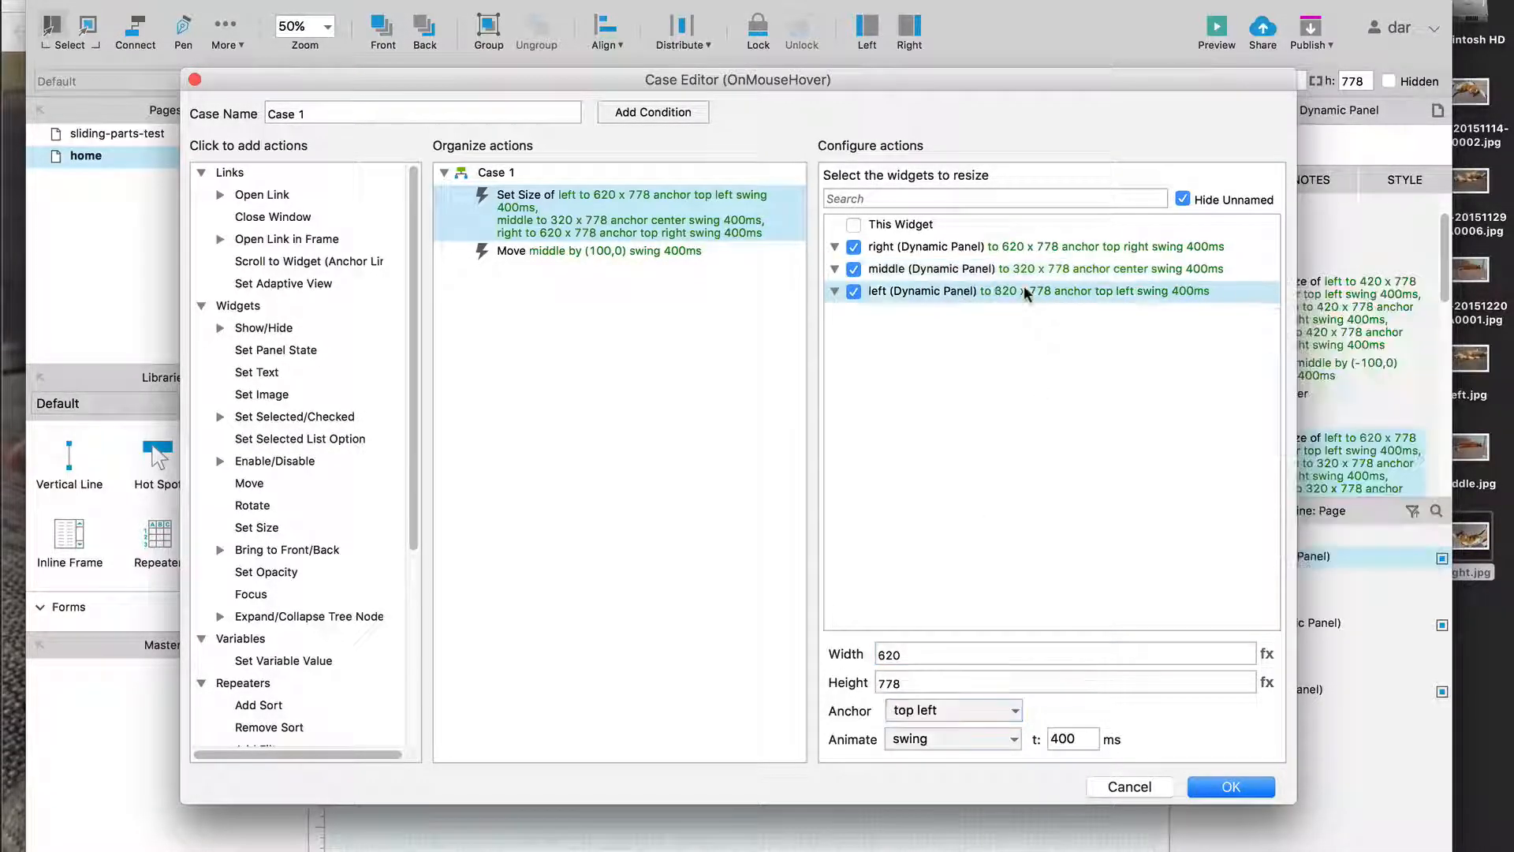
double_click(998, 656)
text(320)
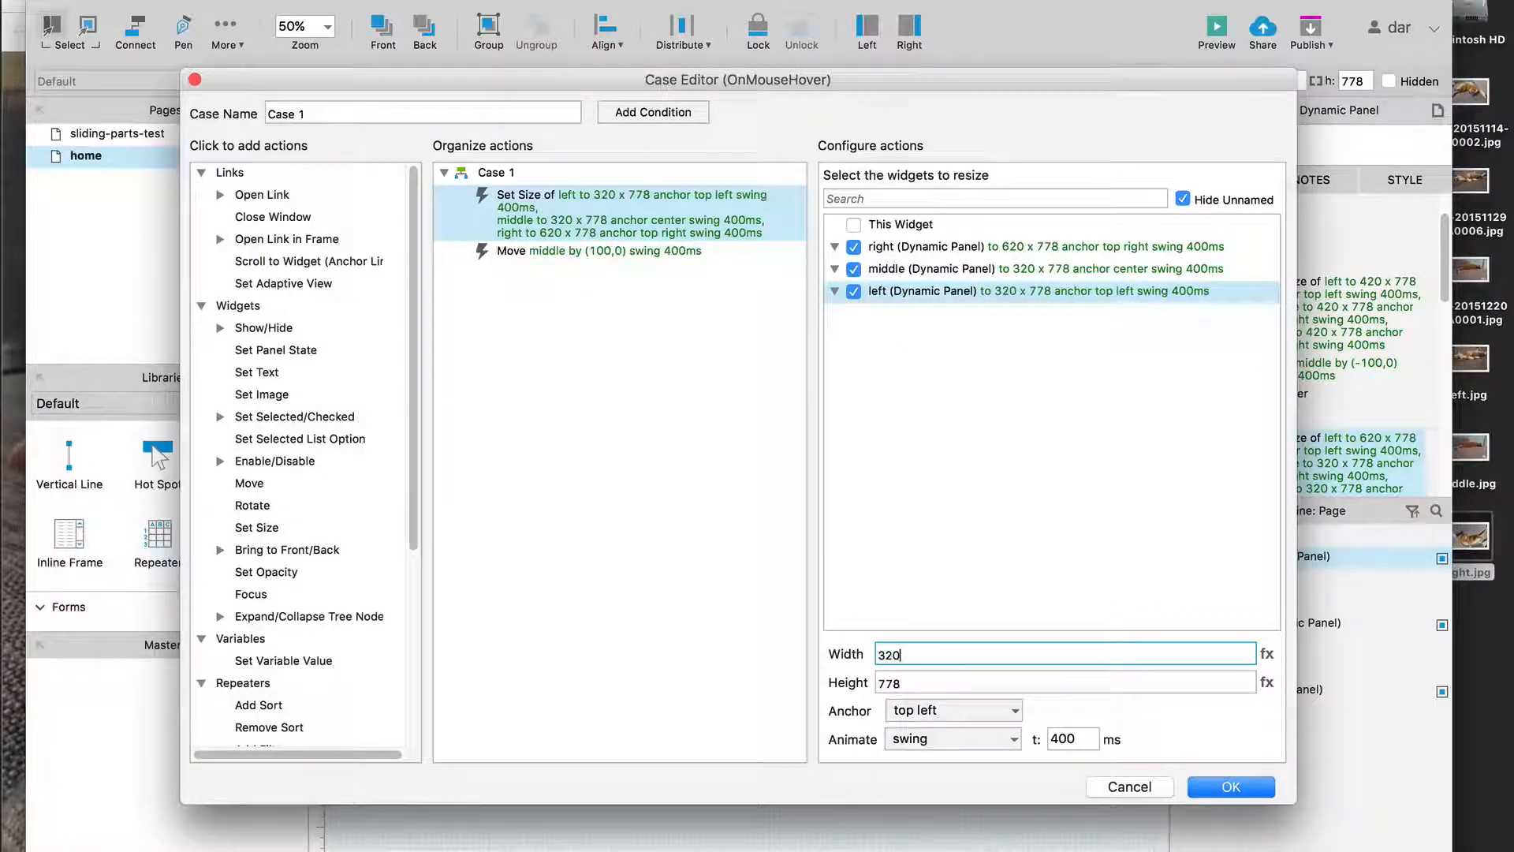
Set the hover case's Move action to shift the middle panel by x -100, and save the case
click(636, 249)
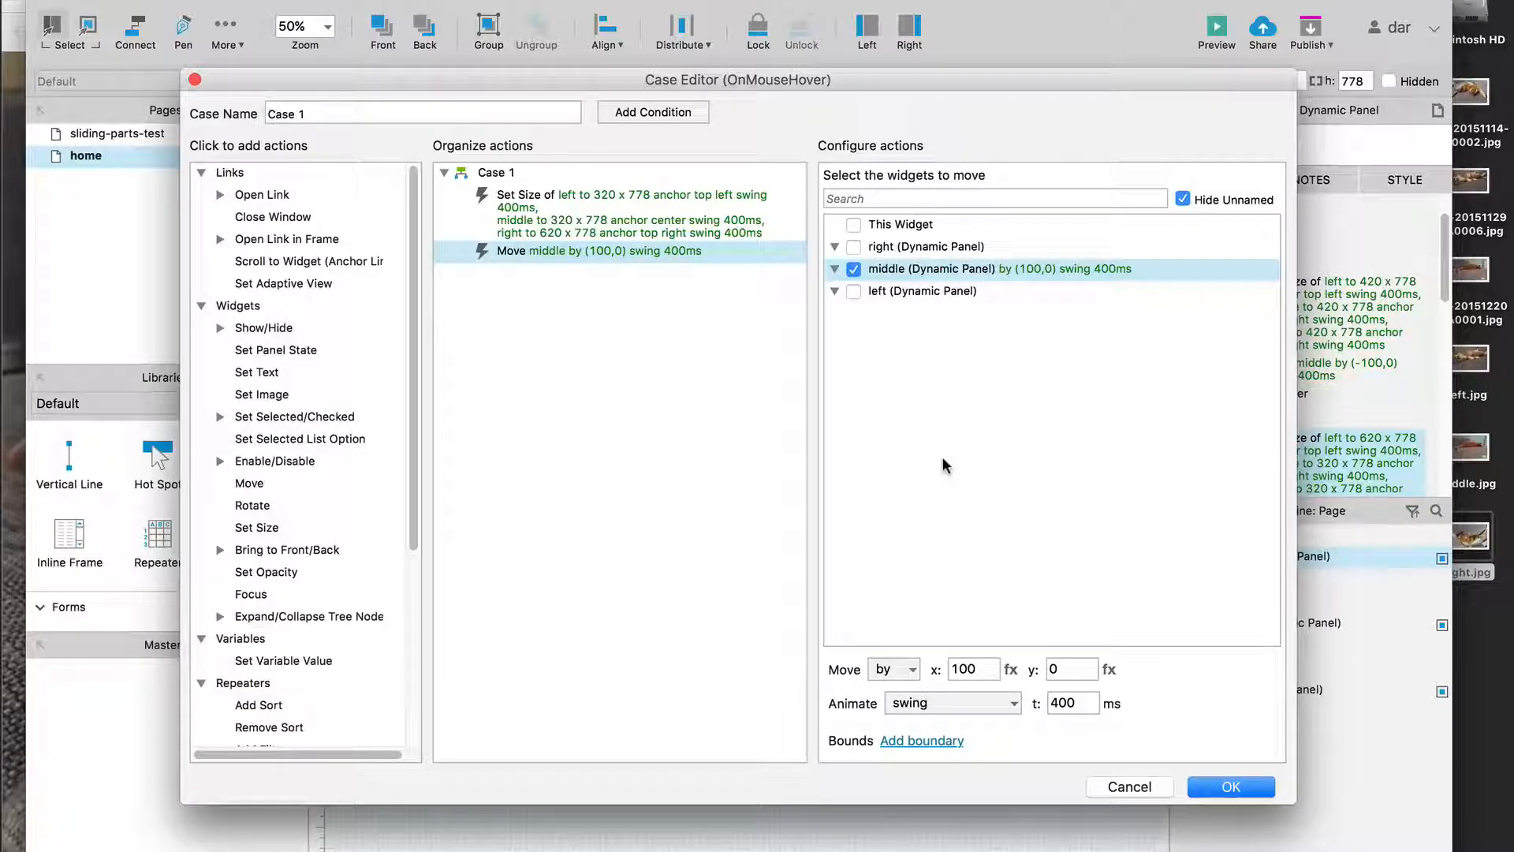
click(971, 668)
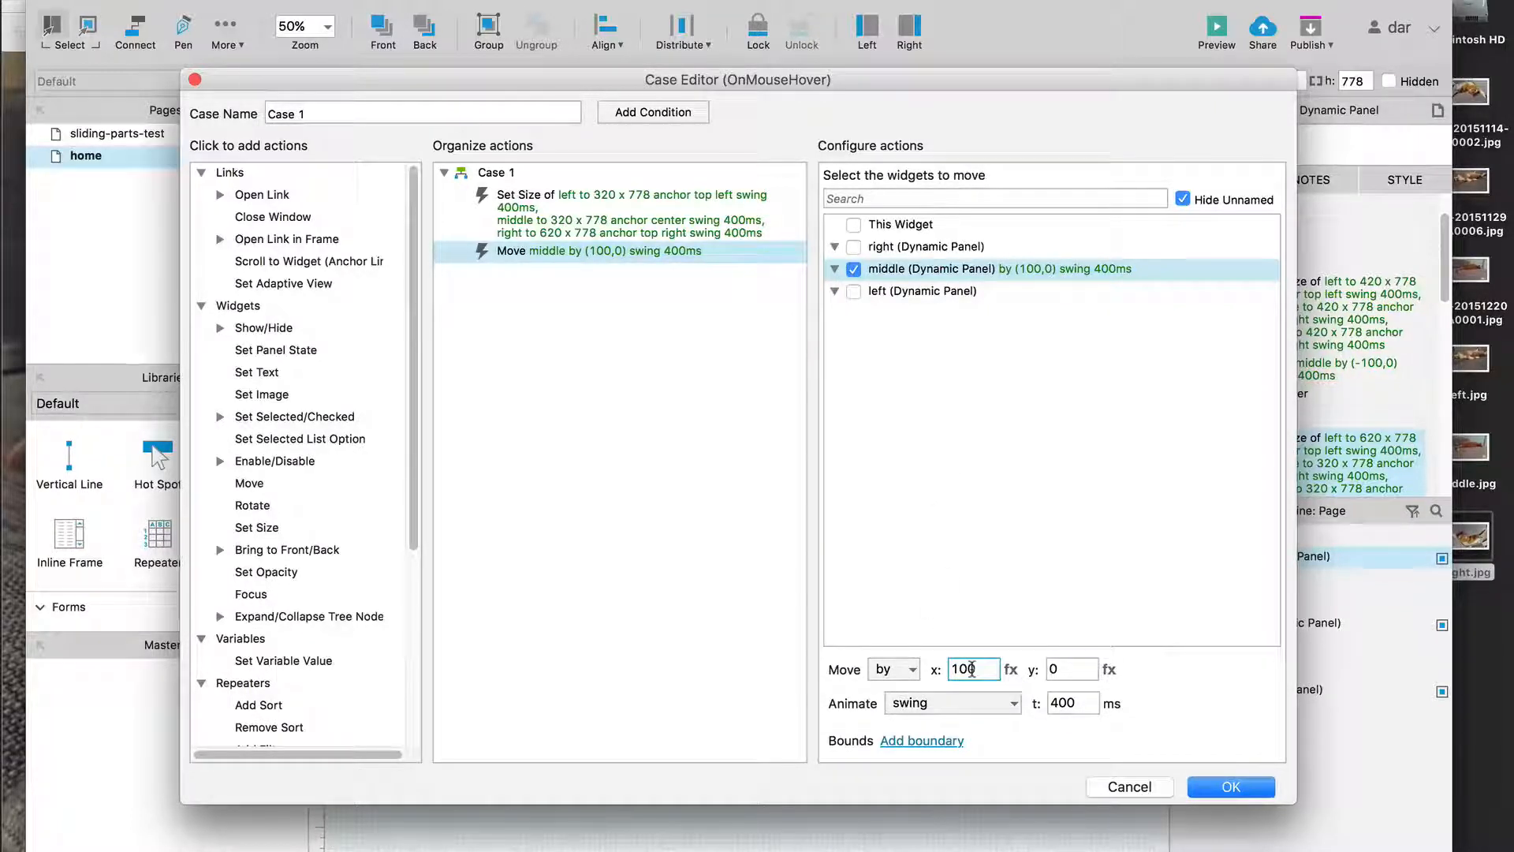
double_click(972, 669)
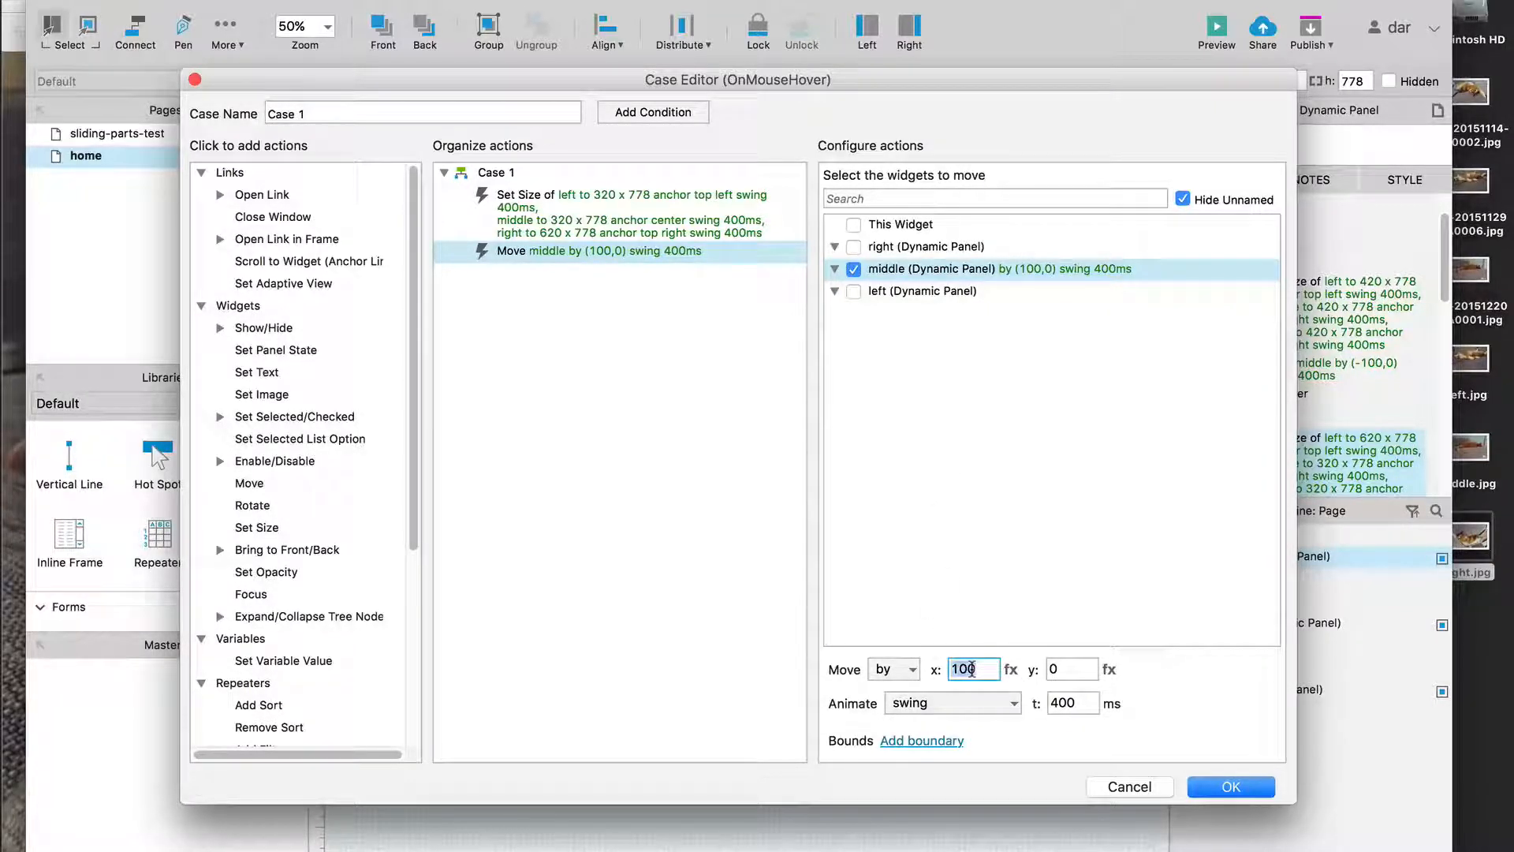
key(Left)
text(-)
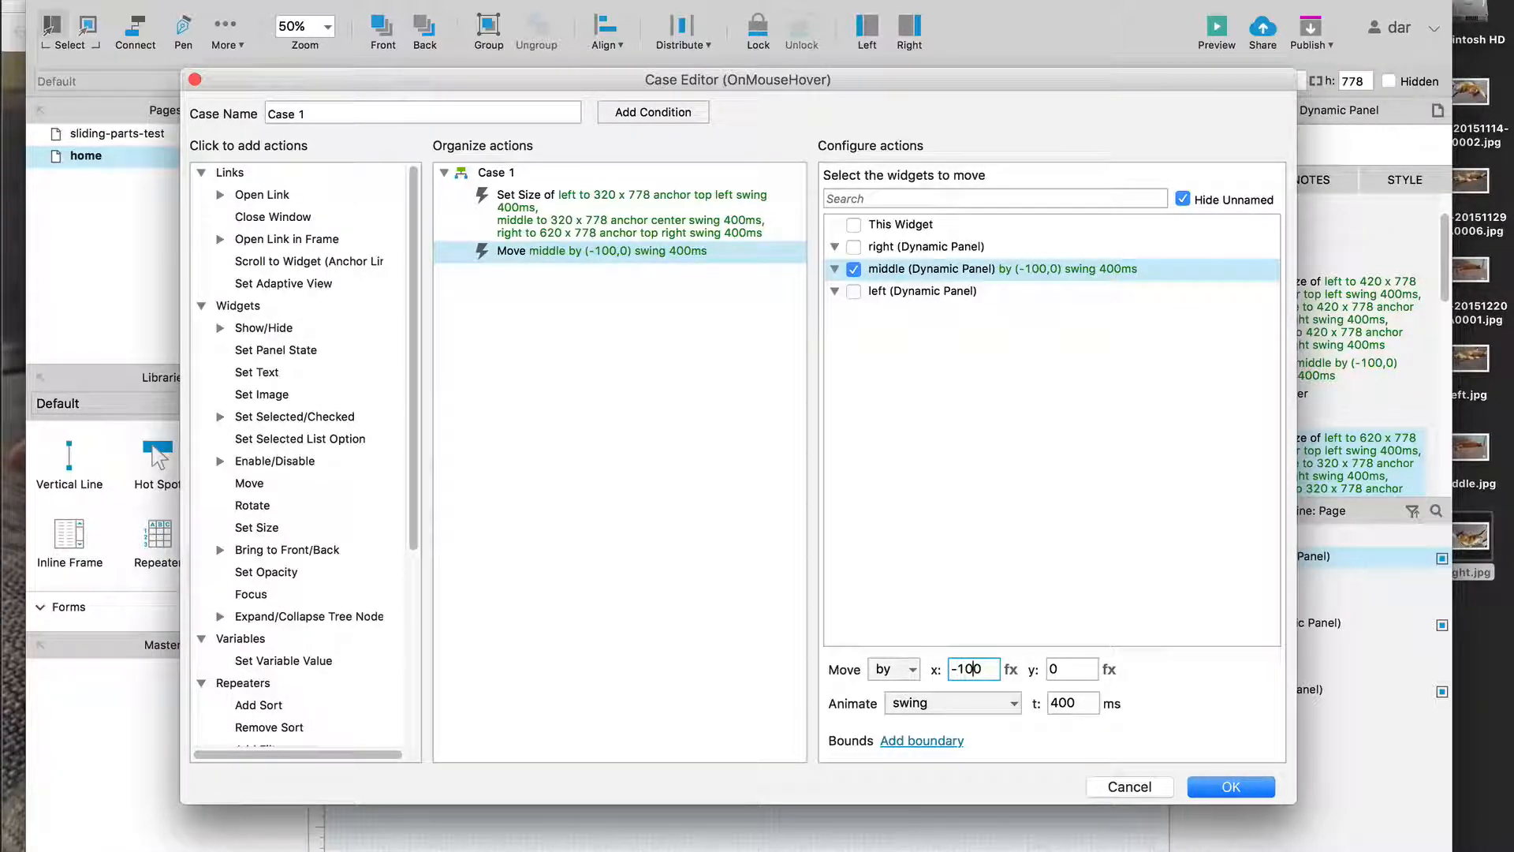
click(1231, 786)
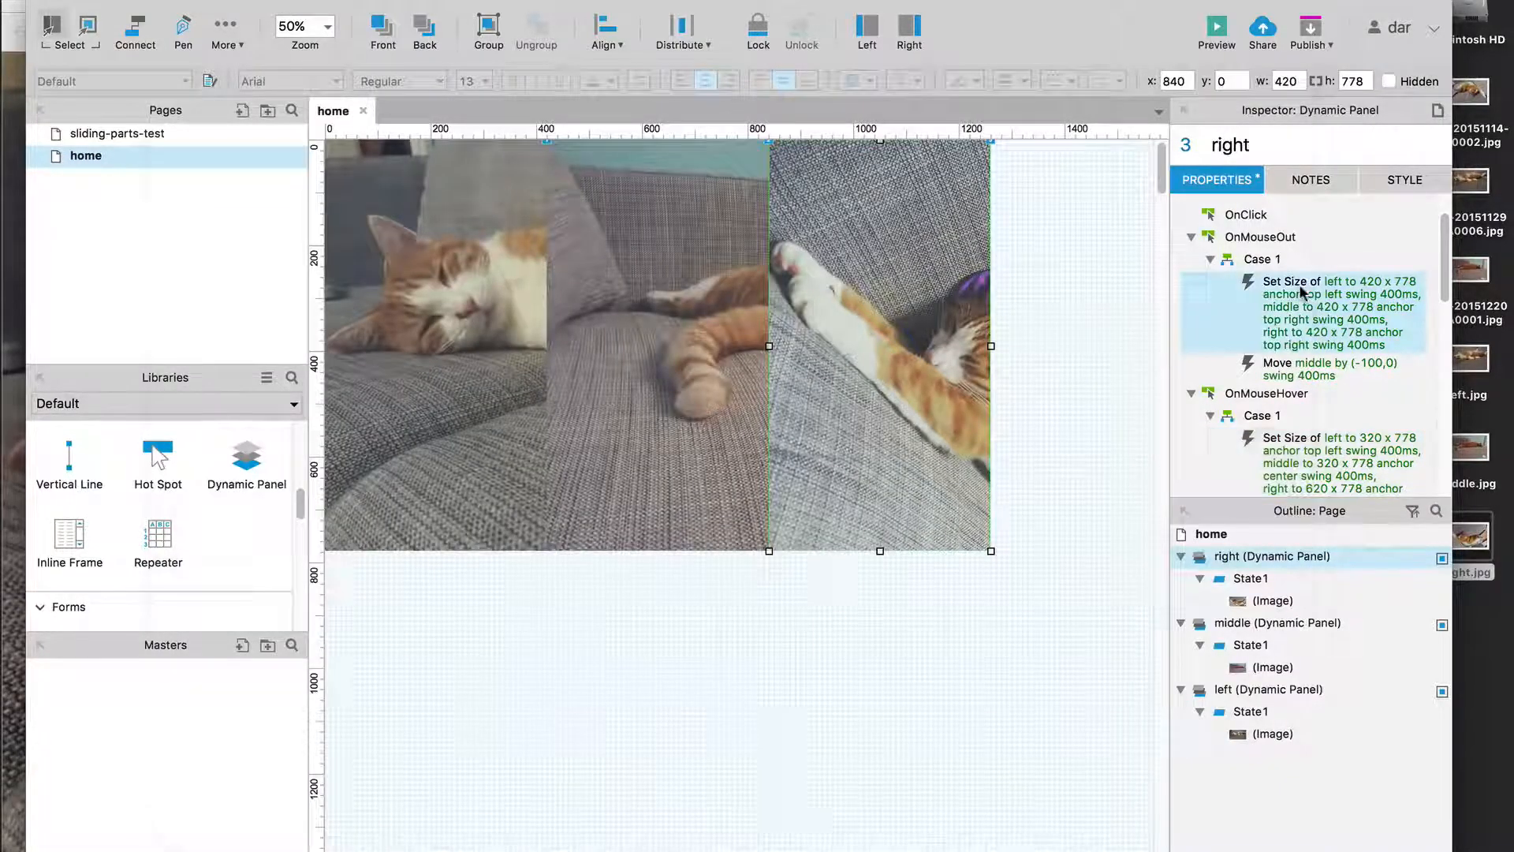
In the right panel's OnMouseOut case, move the middle panel by x 100, anchor its resize at center, and save the case
double_click(1302, 292)
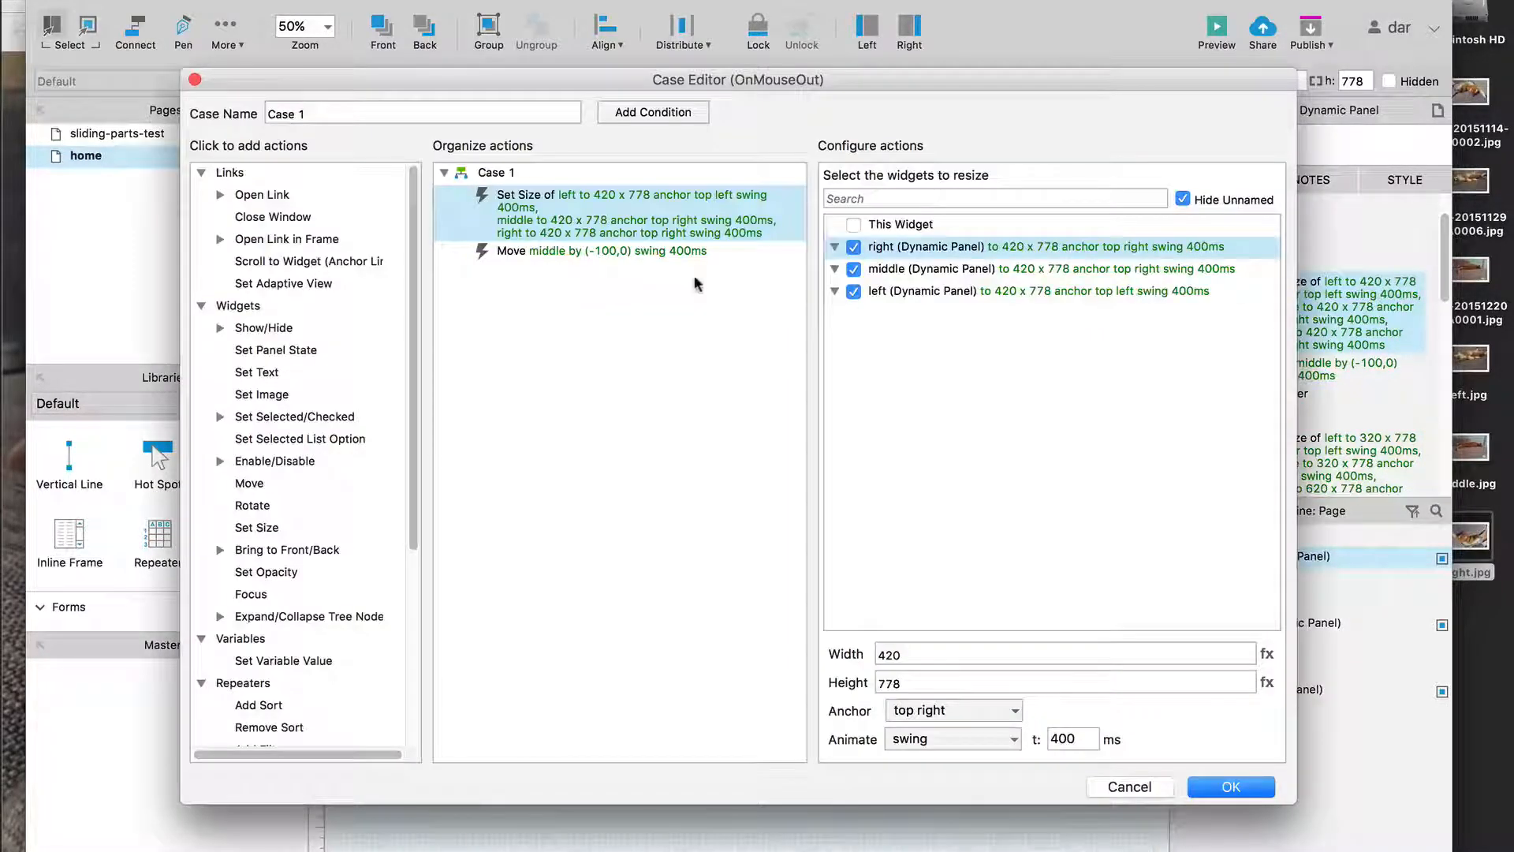
click(632, 247)
click(964, 669)
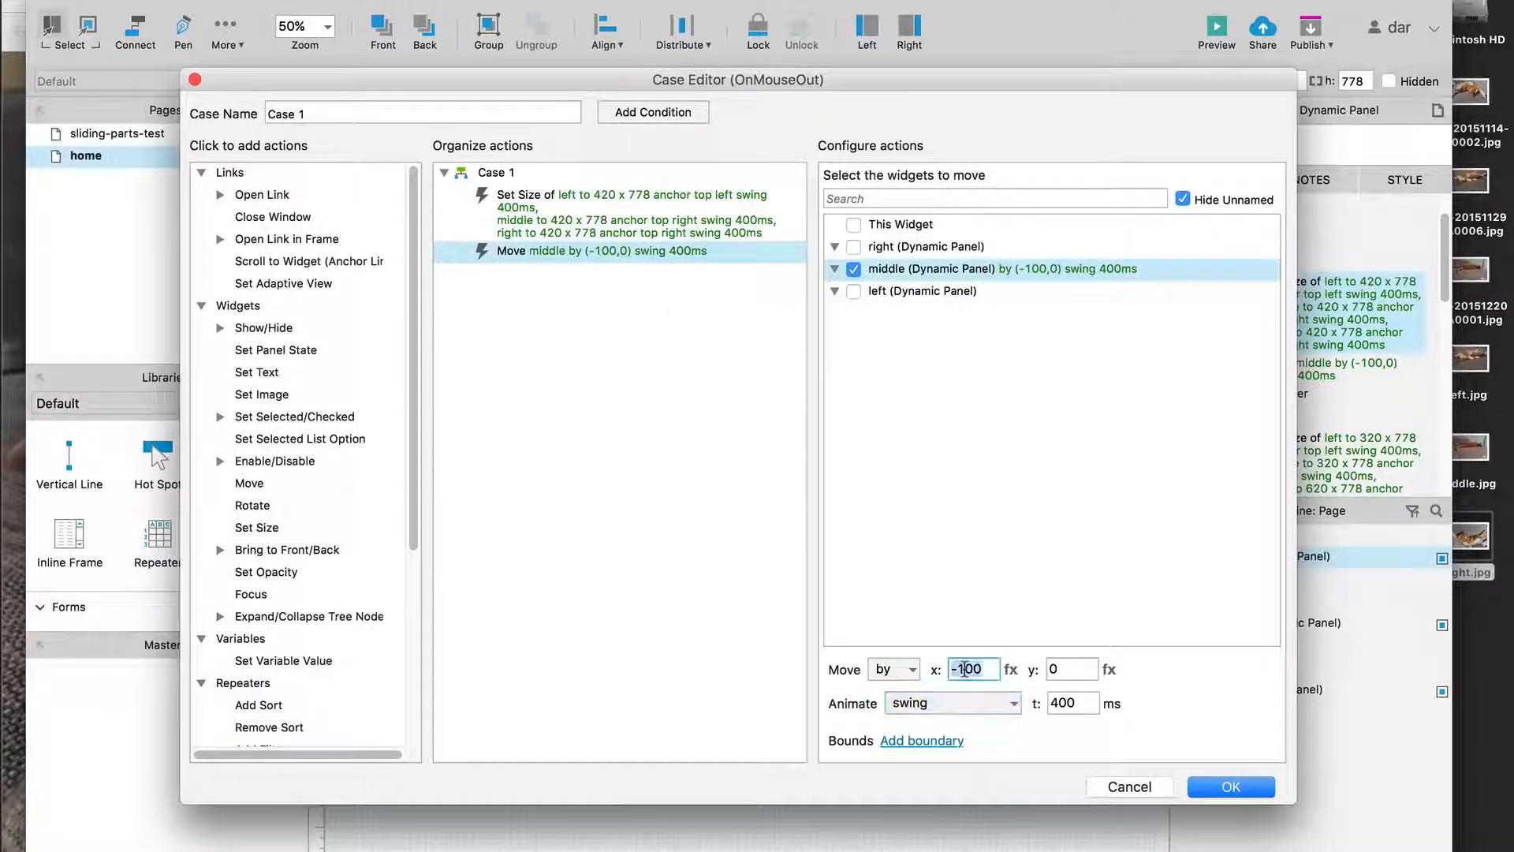
text(100)
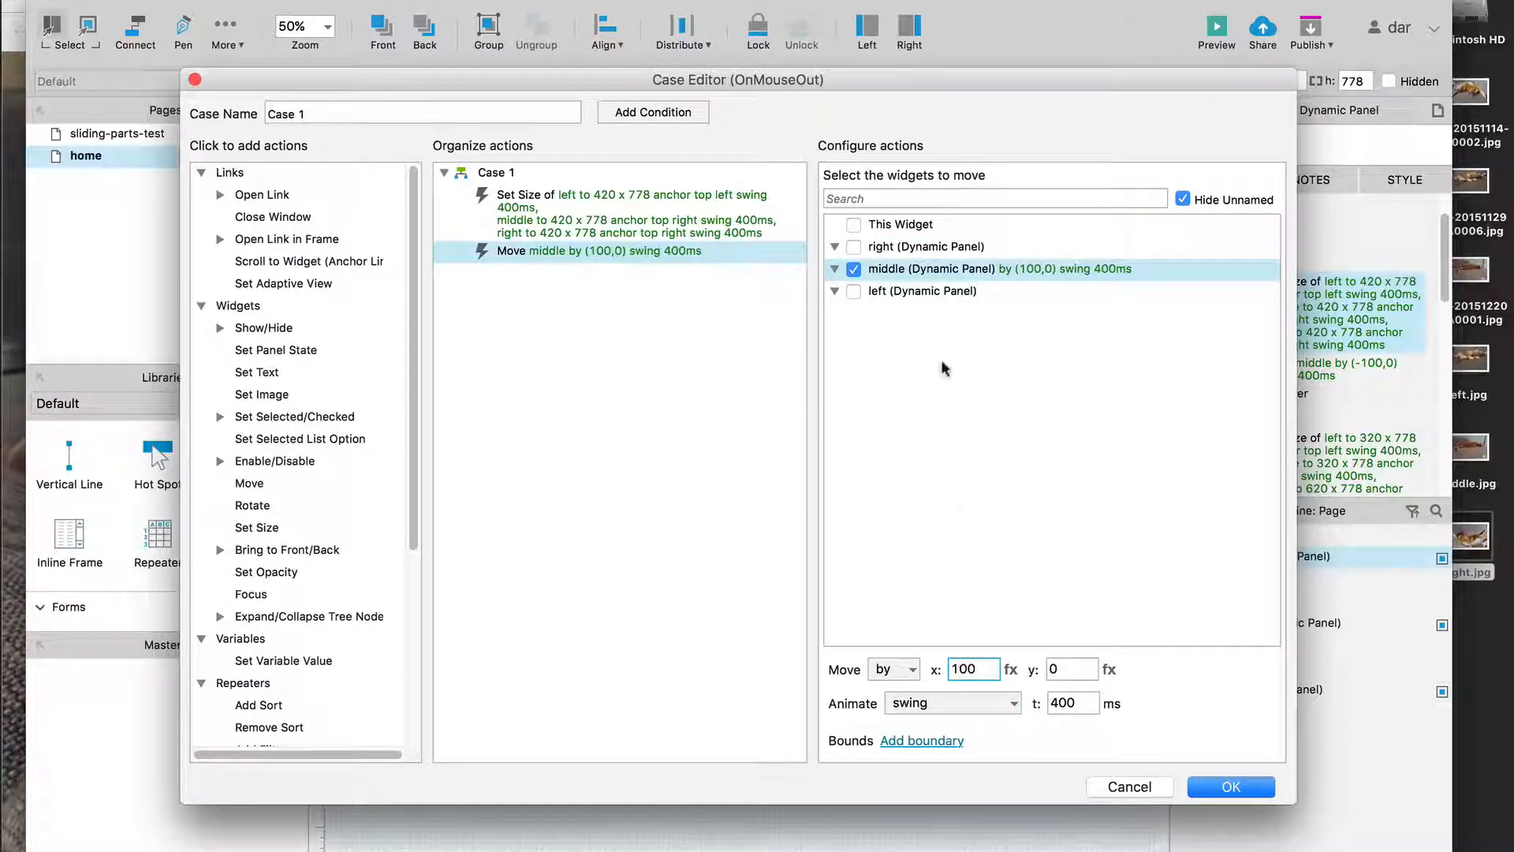
click(590, 206)
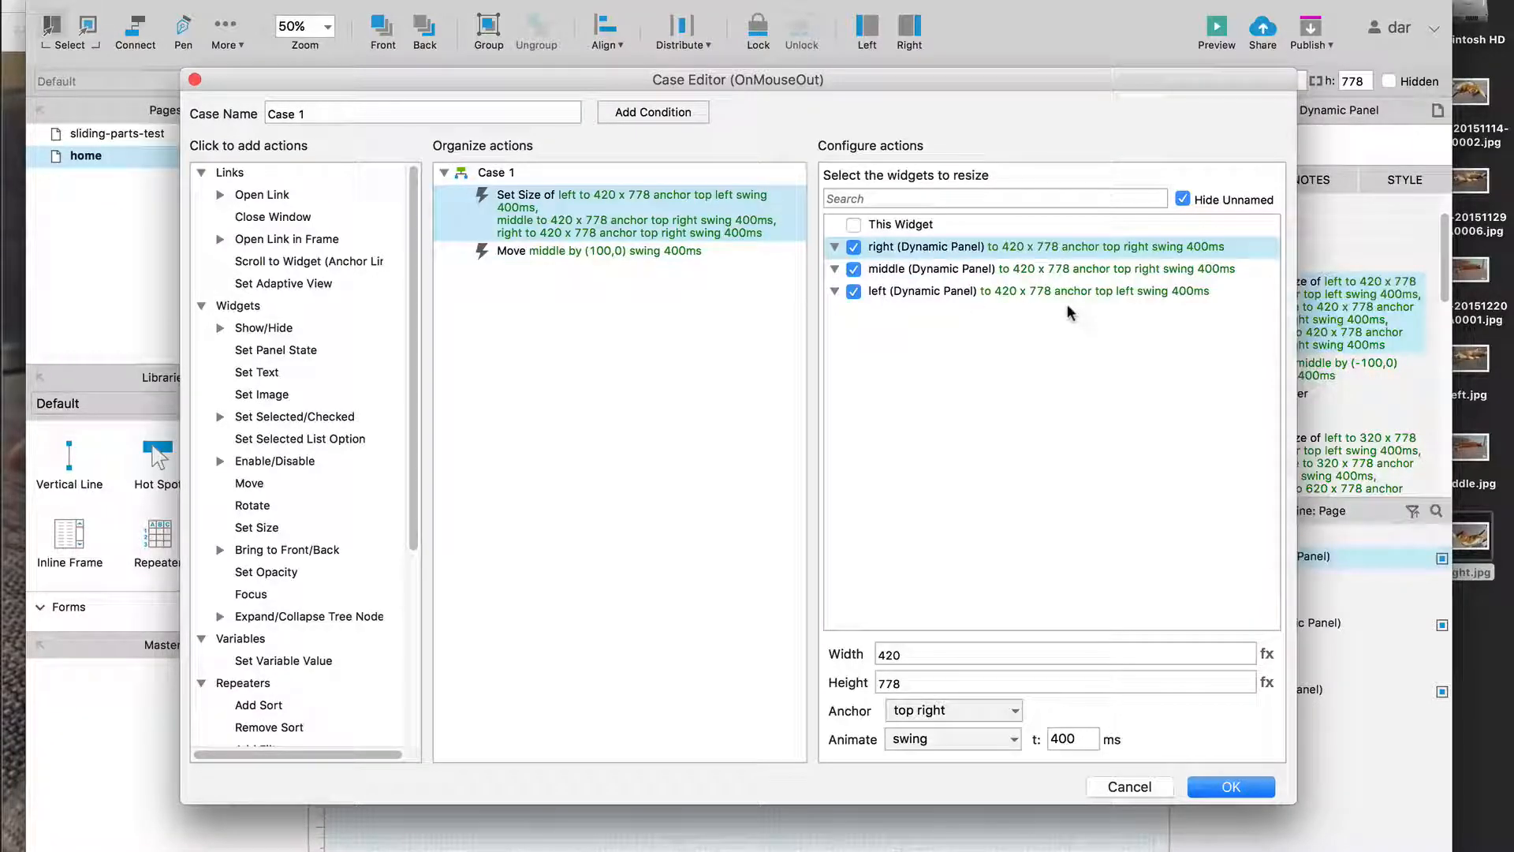
click(1049, 268)
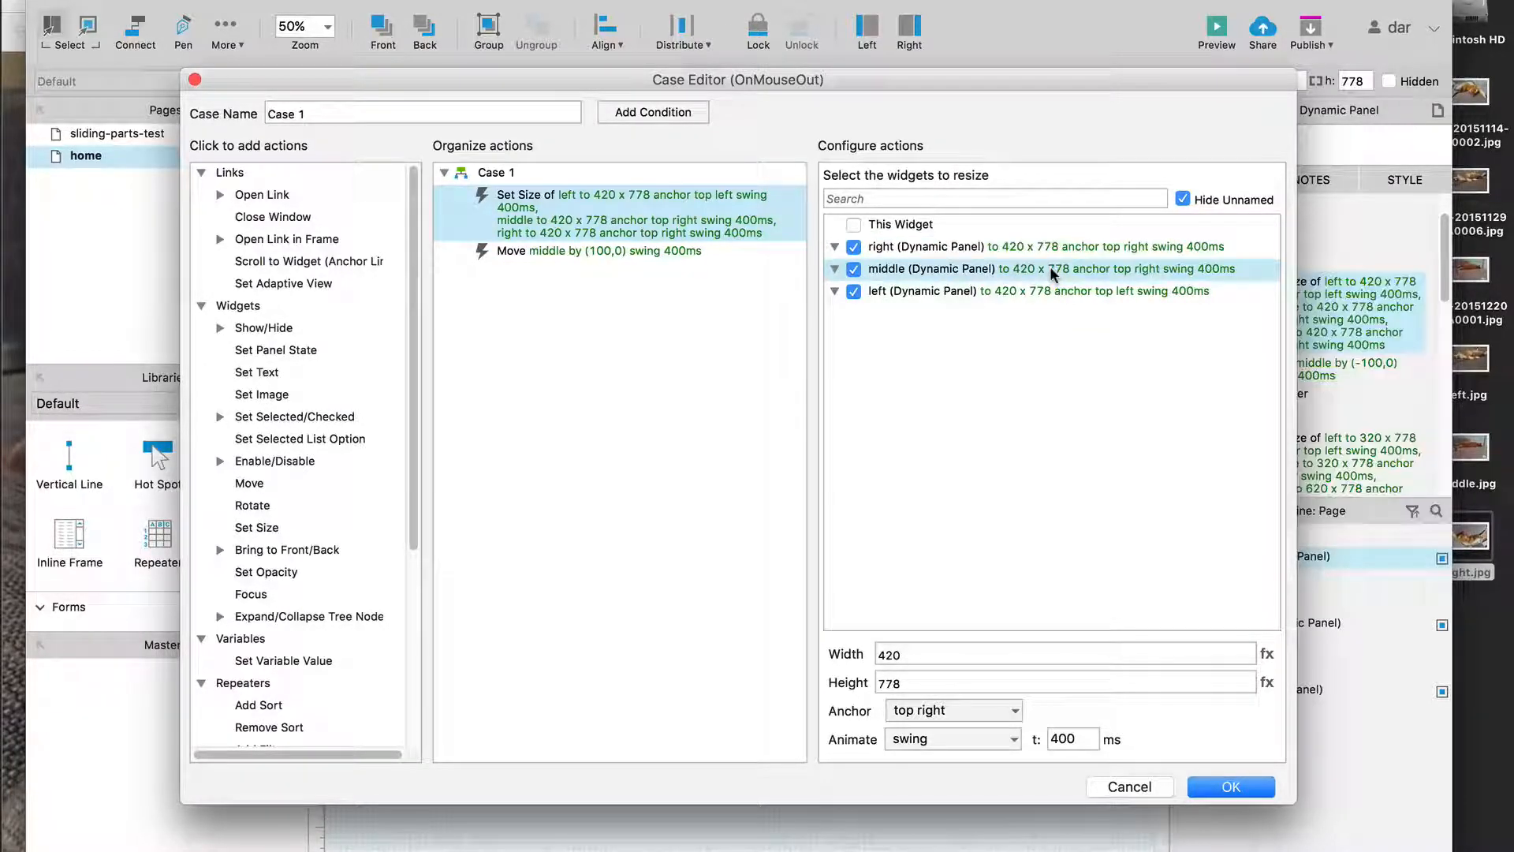
click(967, 714)
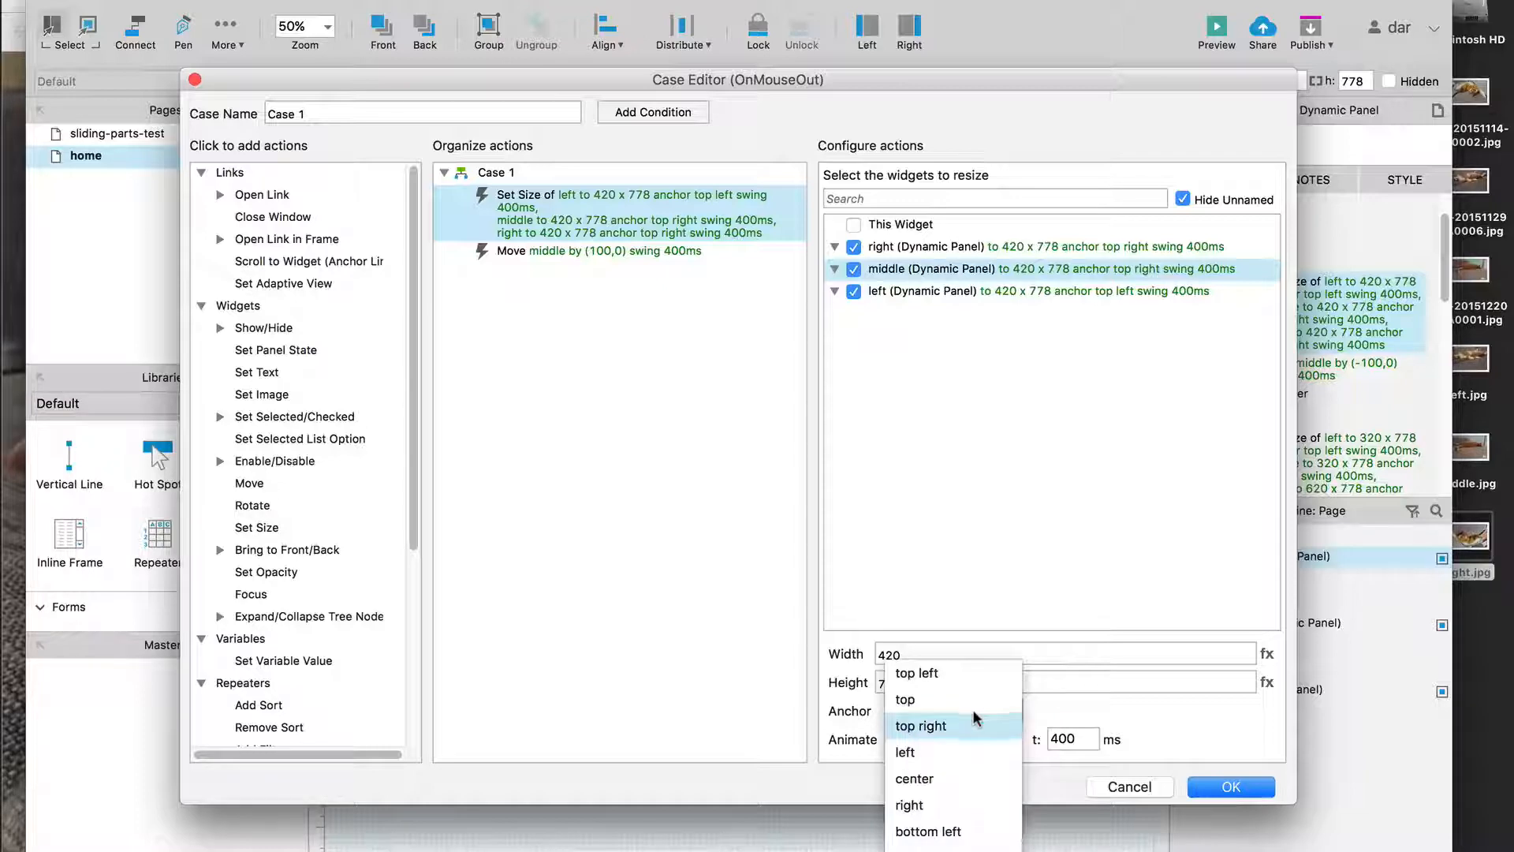
click(985, 774)
click(1209, 789)
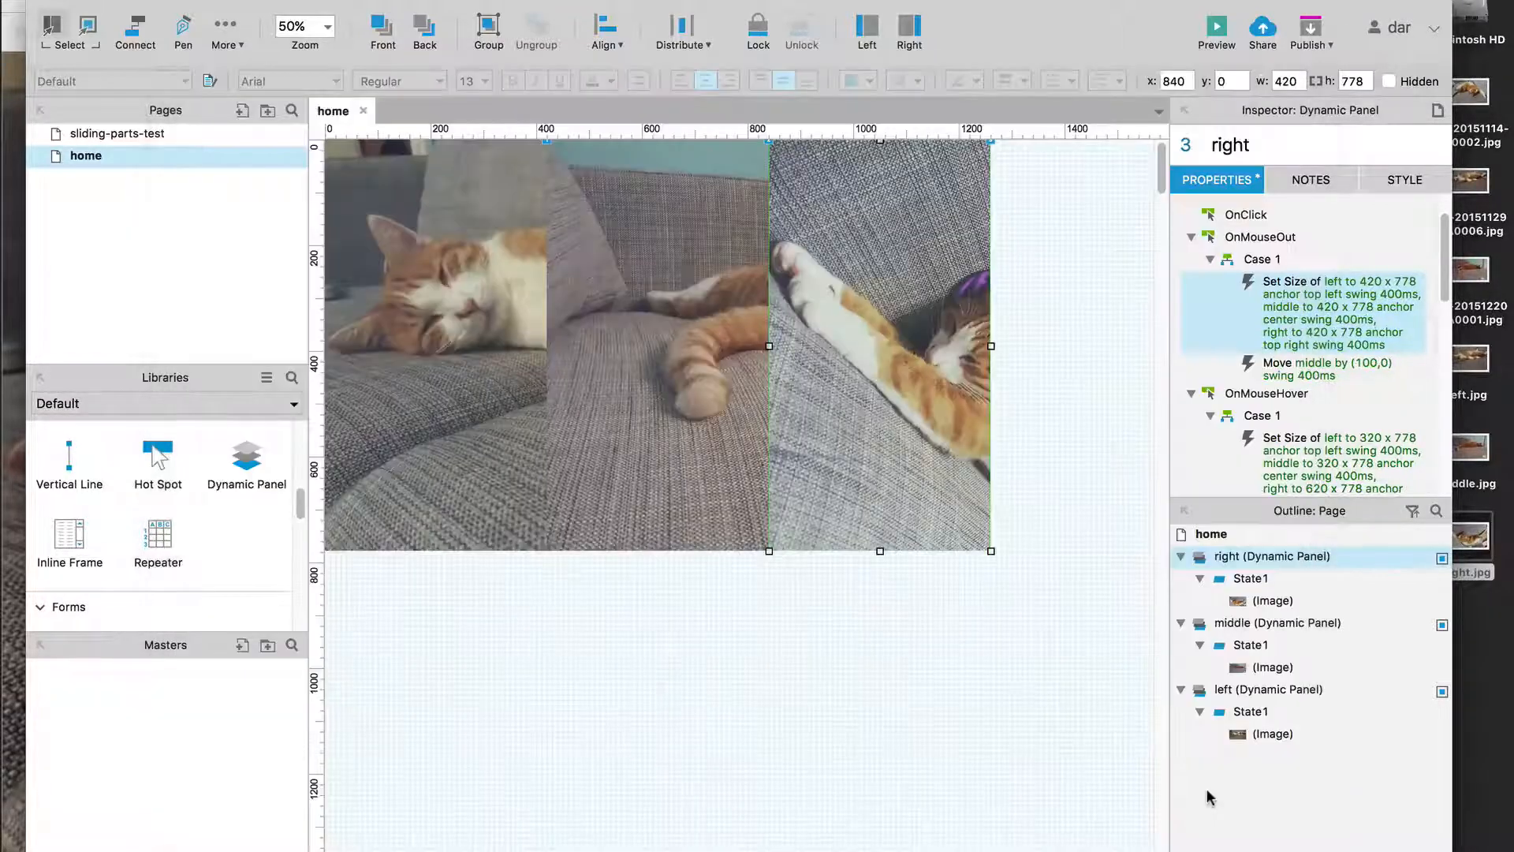
Reload the home page preview in the browser, check the right panel's hover behavior, and return to Axure RP
key(super+Tab)
key(super+r)
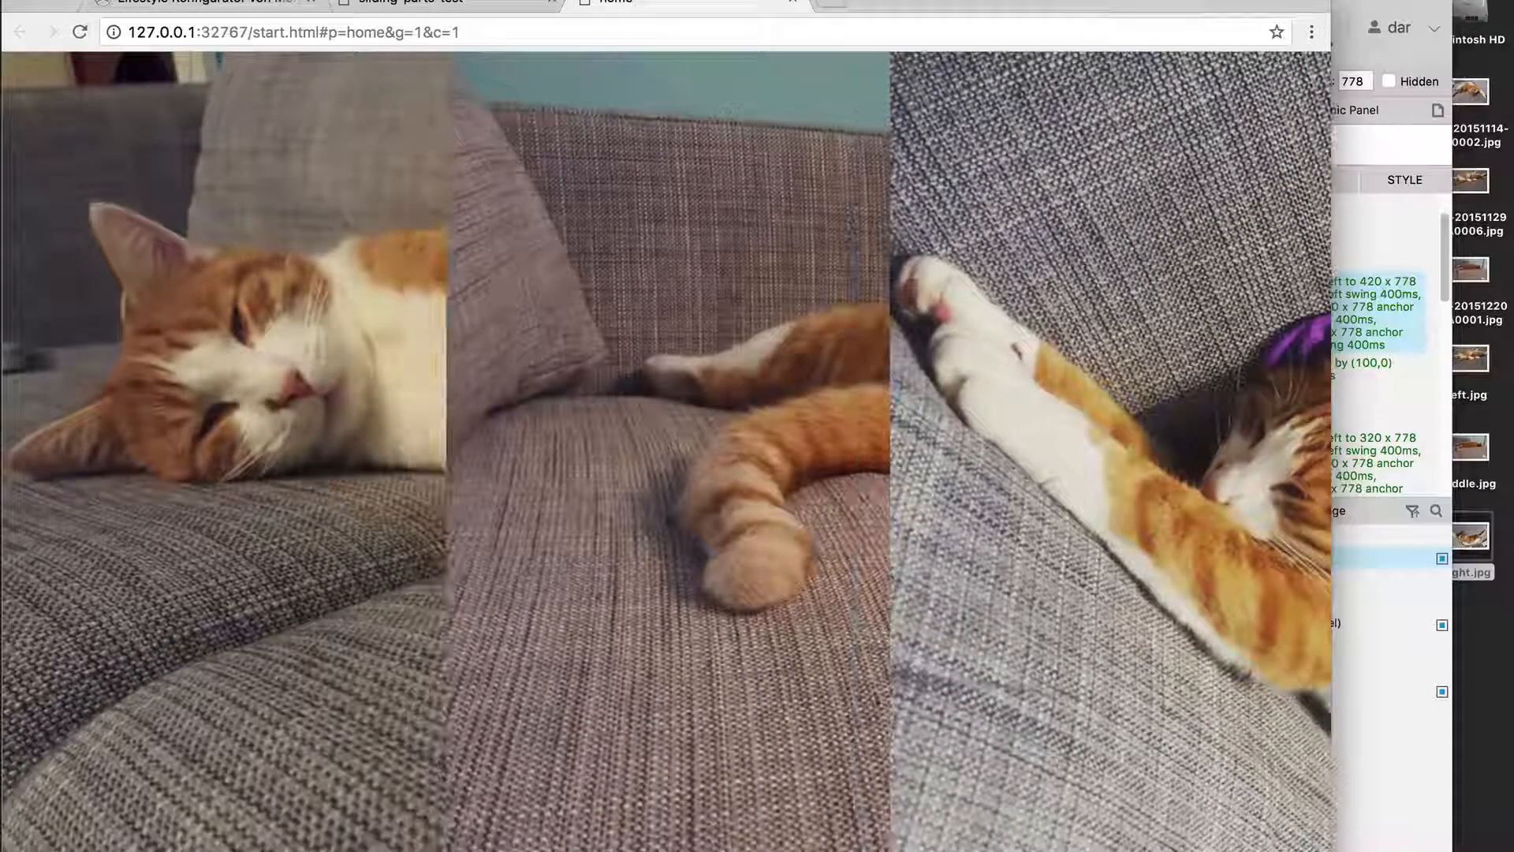
key(super+Tab)
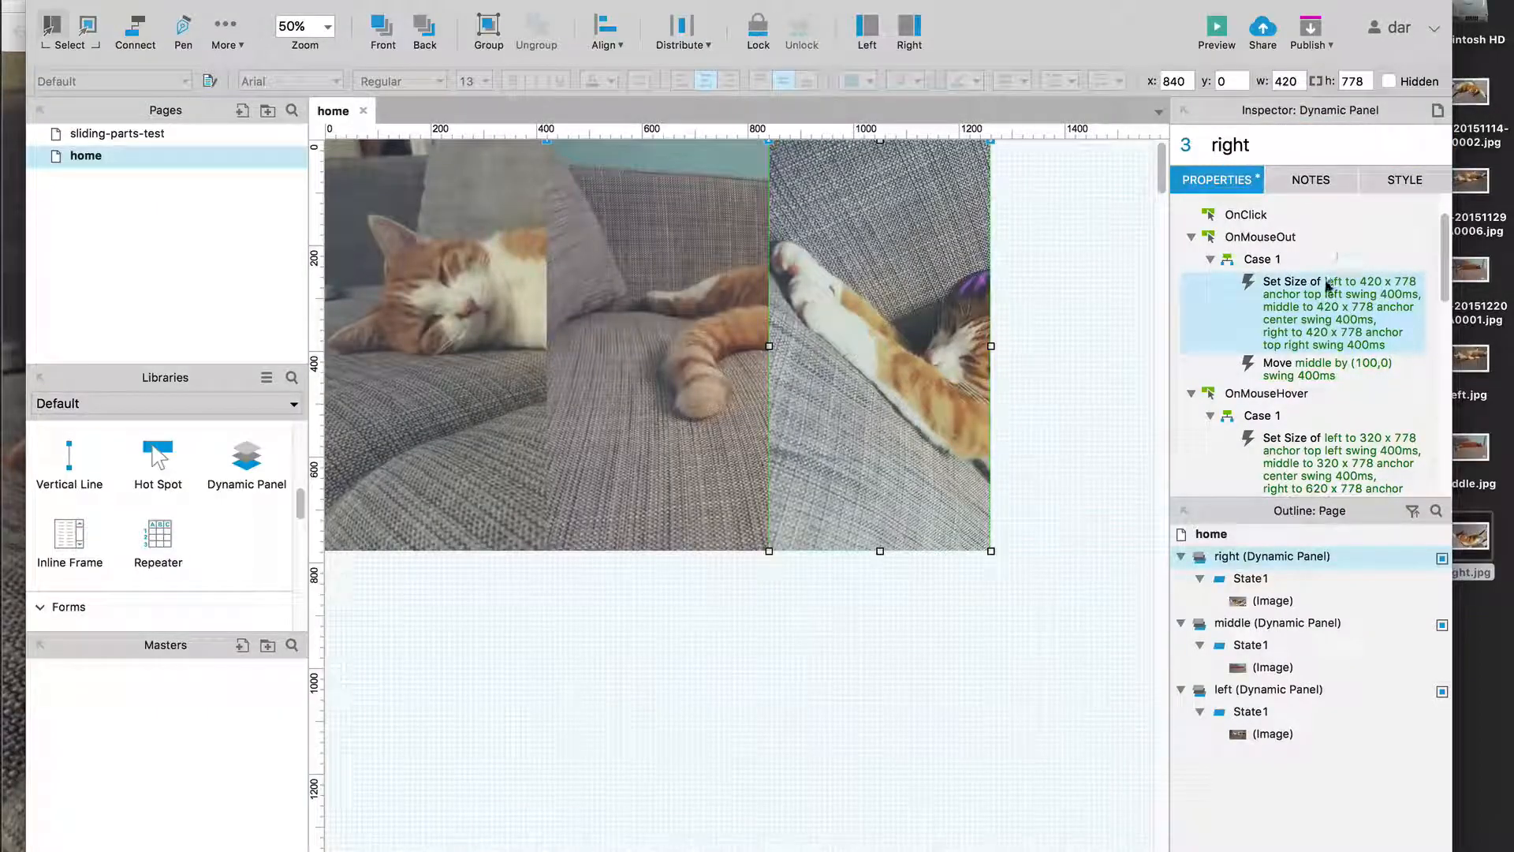
Set the right panel's OnMouseOut Move action to shift the middle panel by x 150, and save the case
double_click(1317, 367)
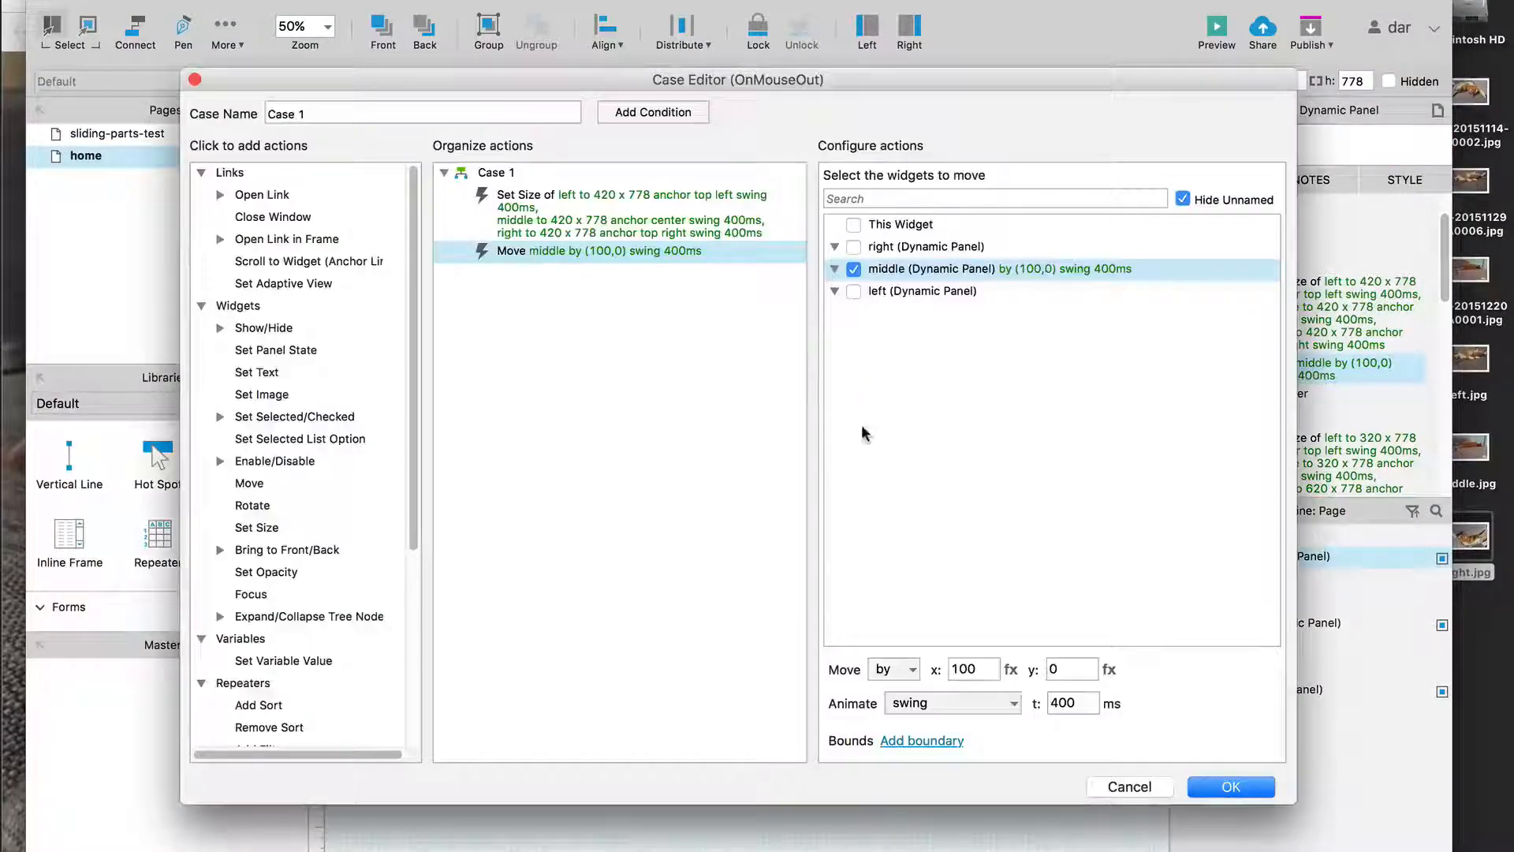
double_click(974, 666)
text(150)
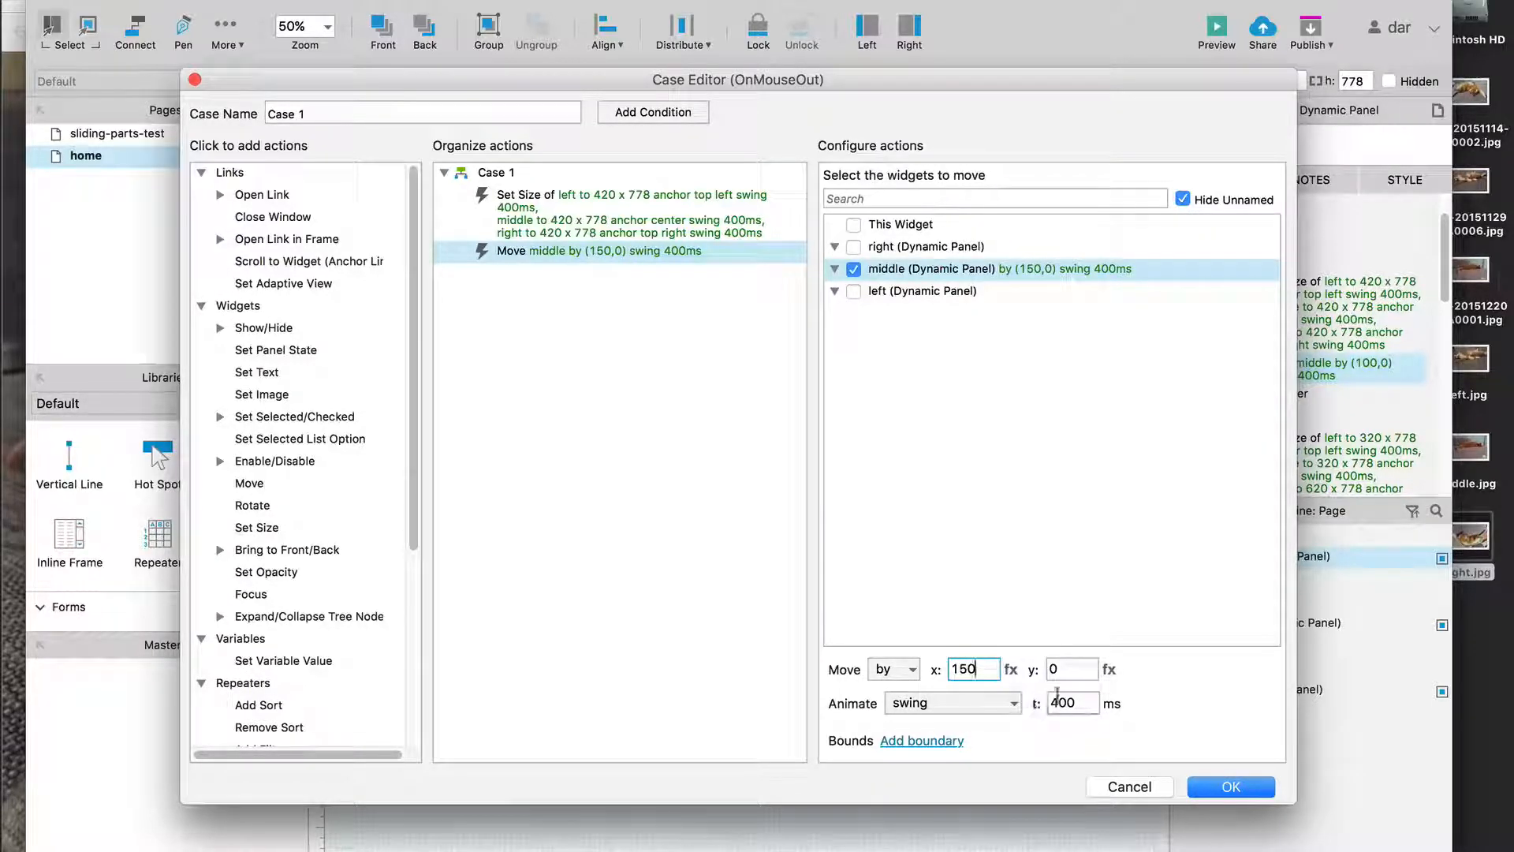
click(1206, 786)
Set the right panel's OnMouseHover Move action to shift the middle panel by x -250, and save the case
double_click(1319, 478)
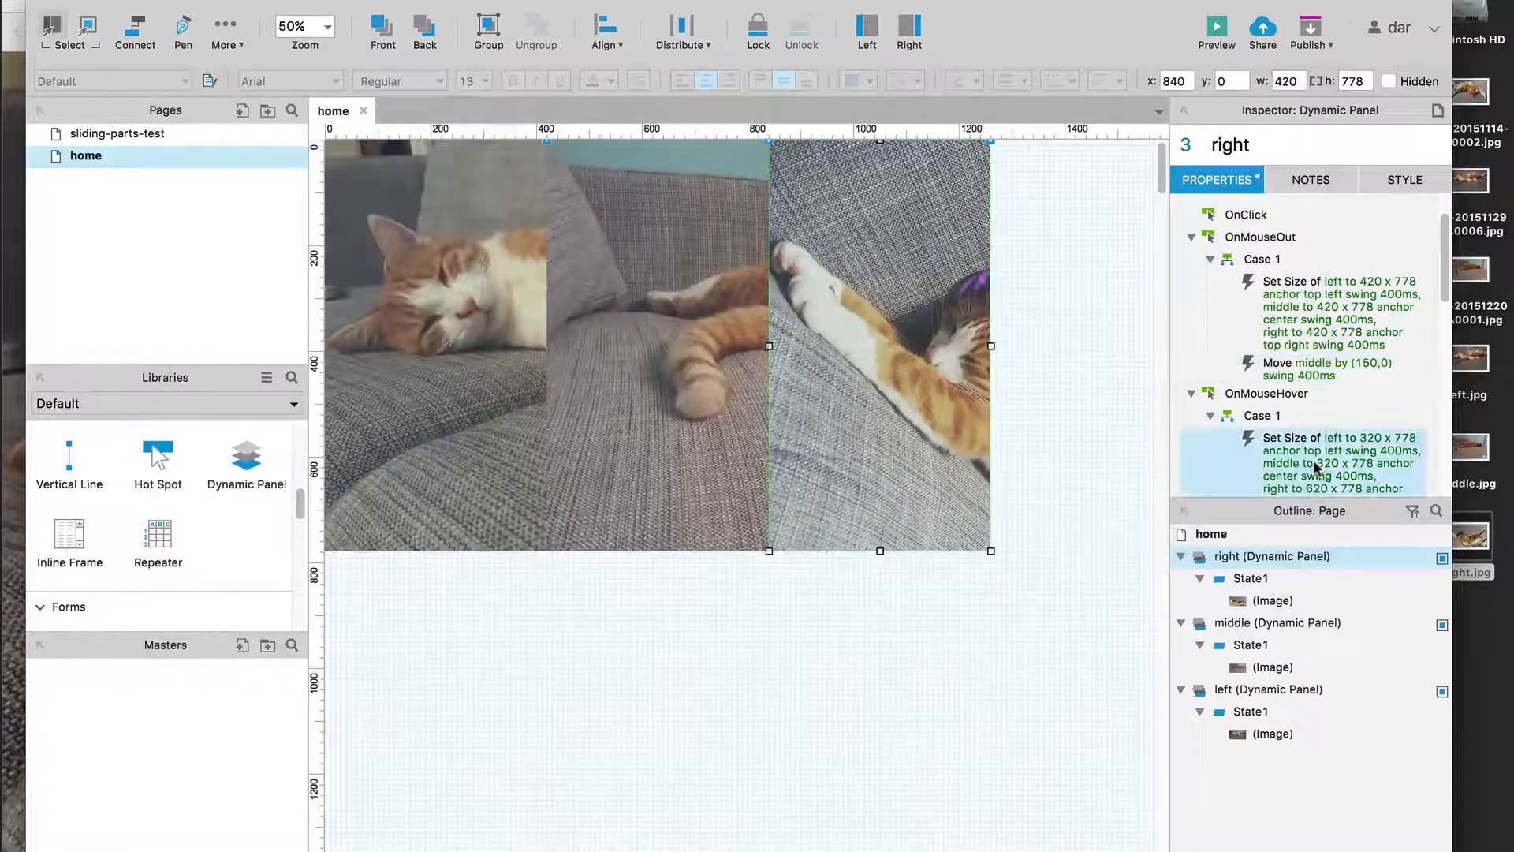
click(1038, 685)
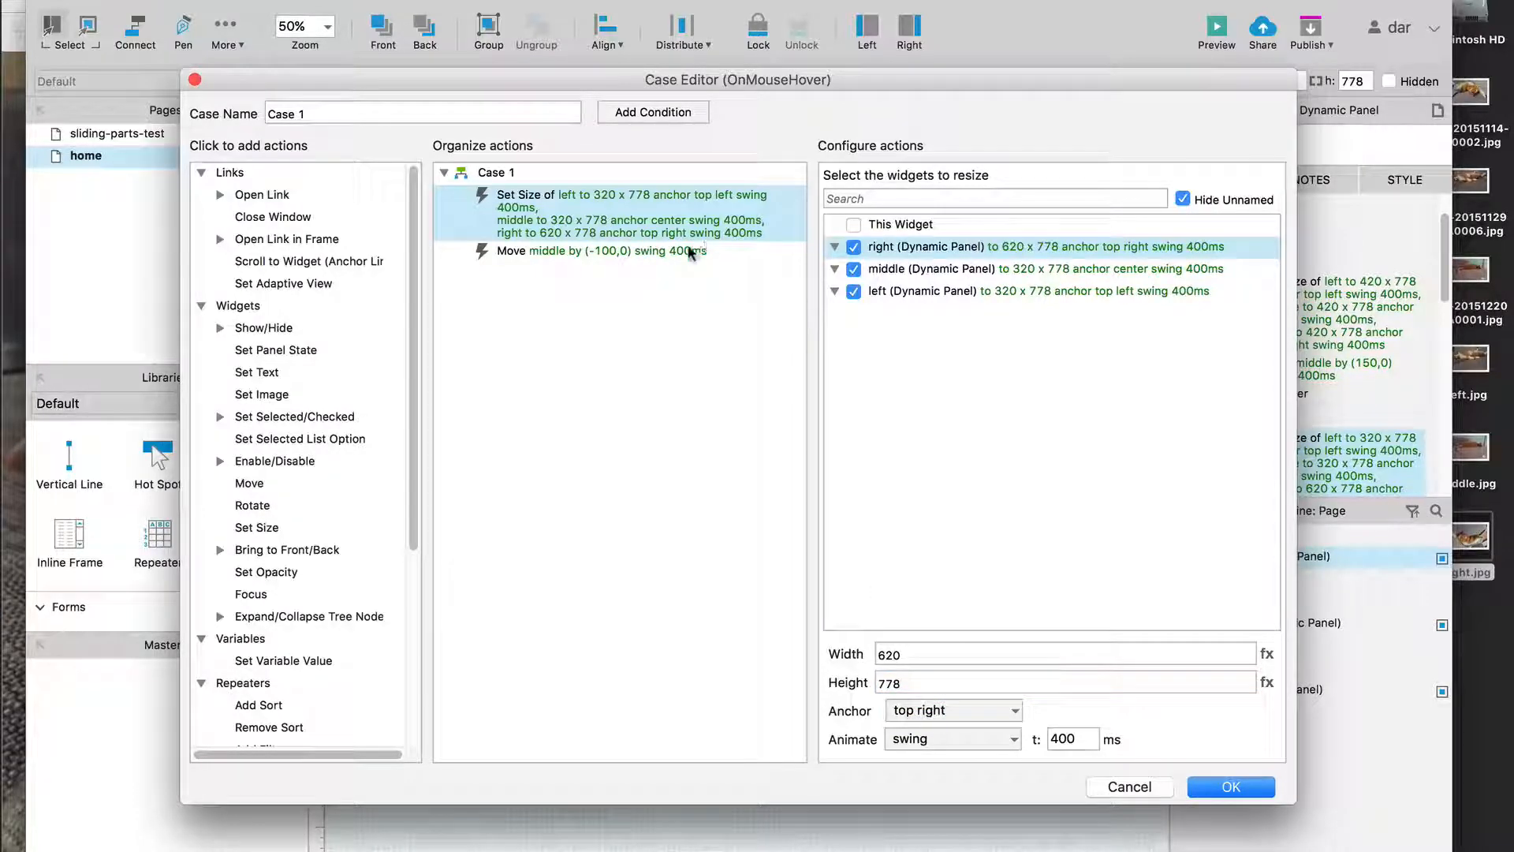
click(686, 251)
click(978, 669)
double_click(978, 669)
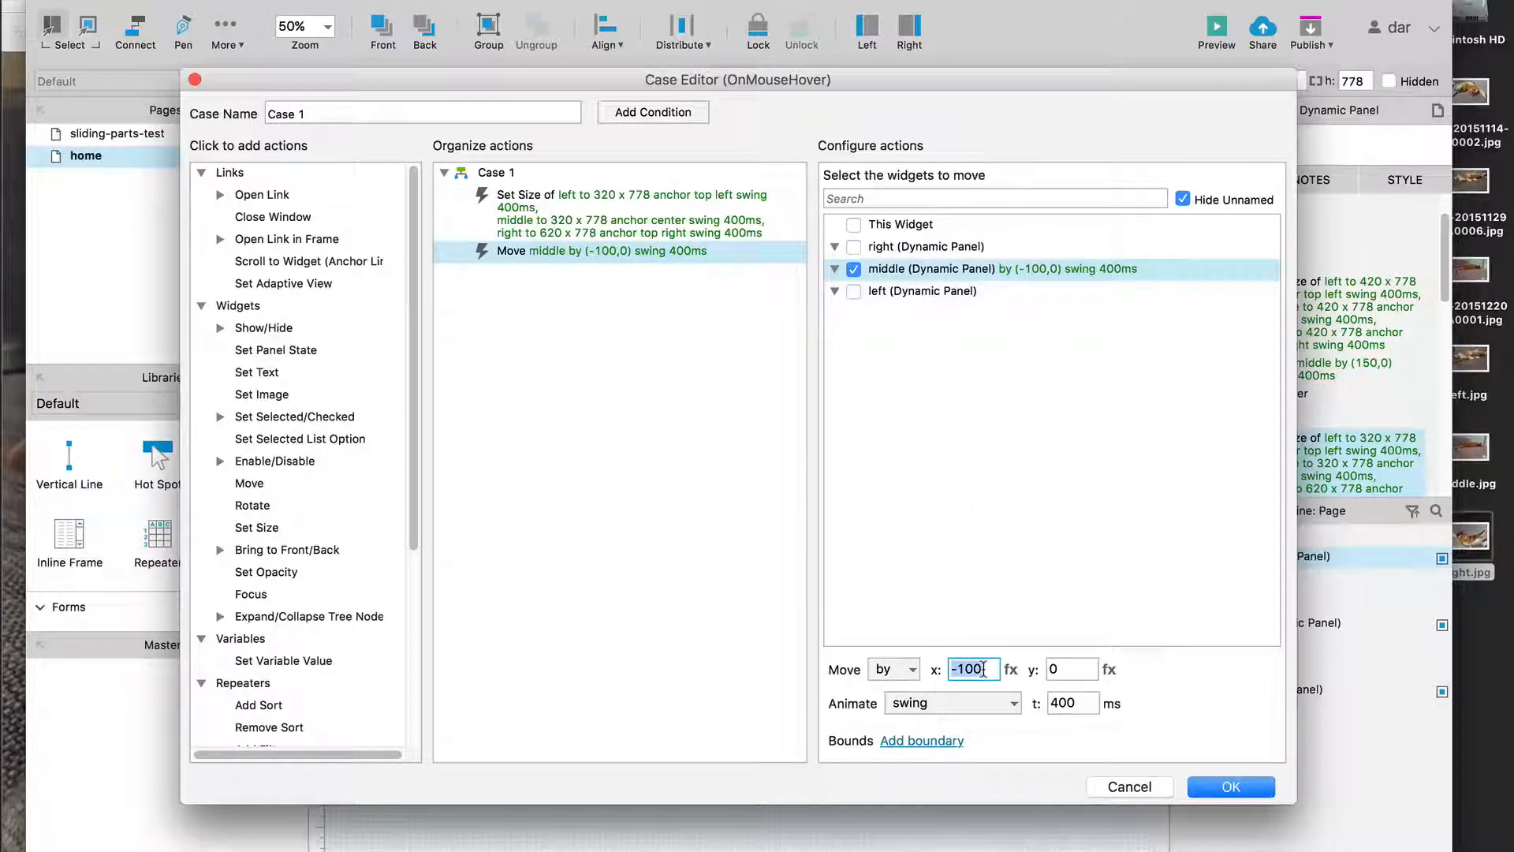
text(-250)
key(Return)
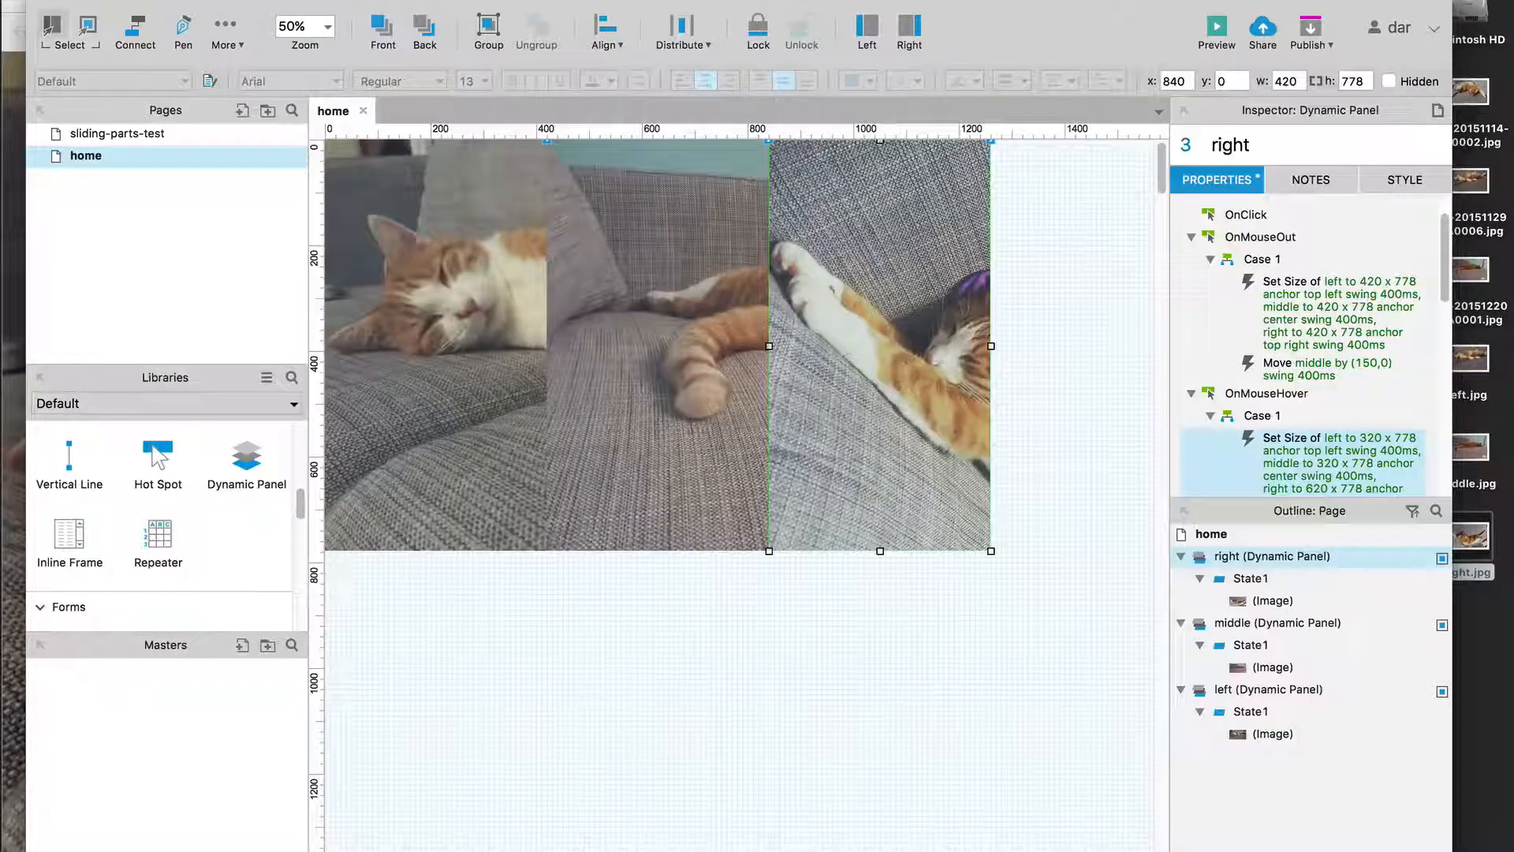
Set the right panel's OnMouseHover Move action to shift the middle panel by x -150, and save the case
double_click(1341, 469)
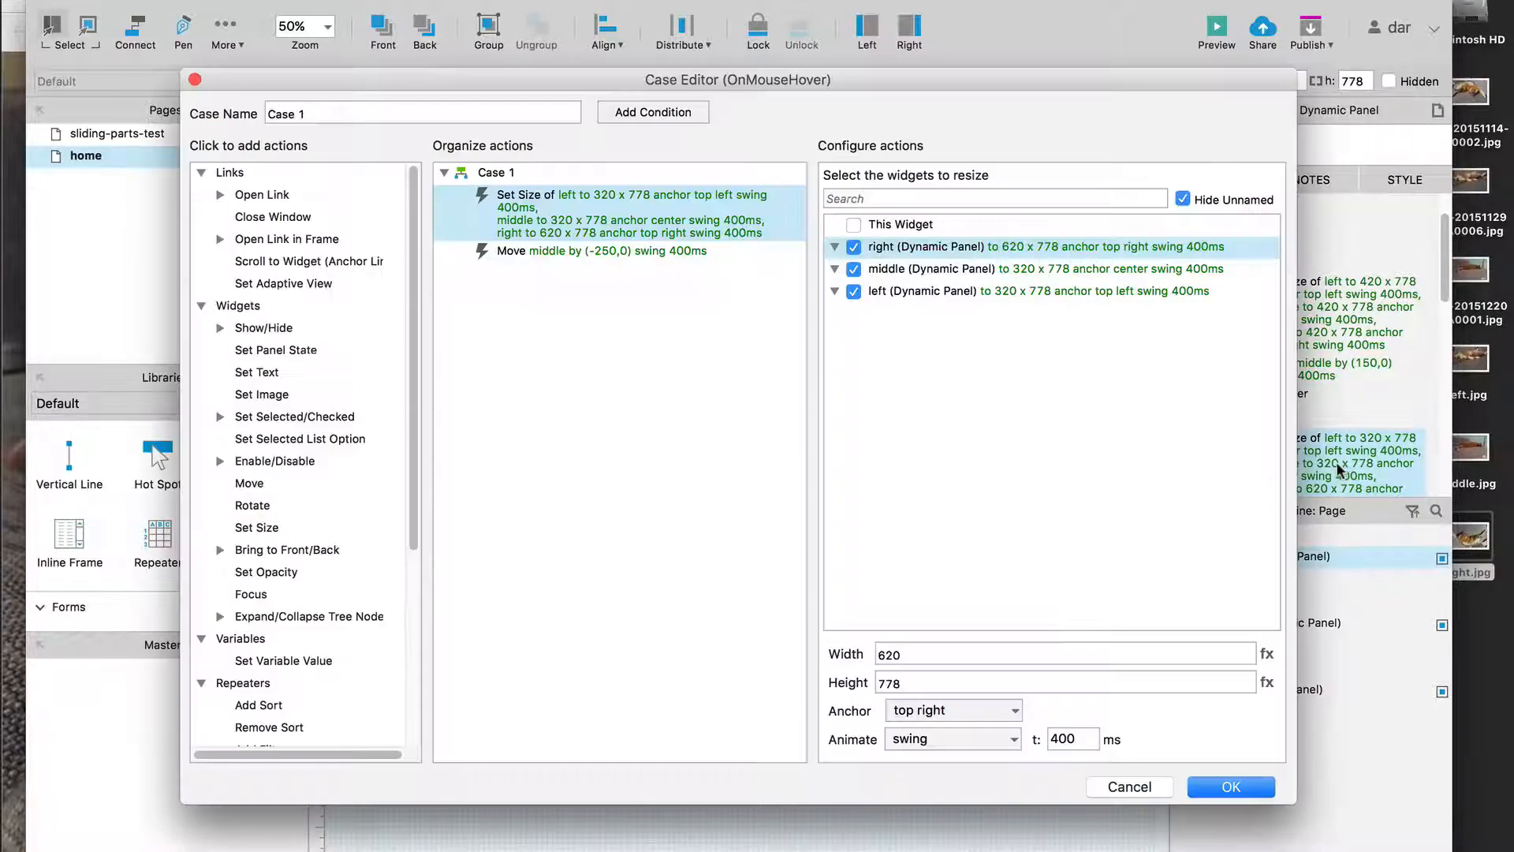
click(691, 254)
double_click(989, 669)
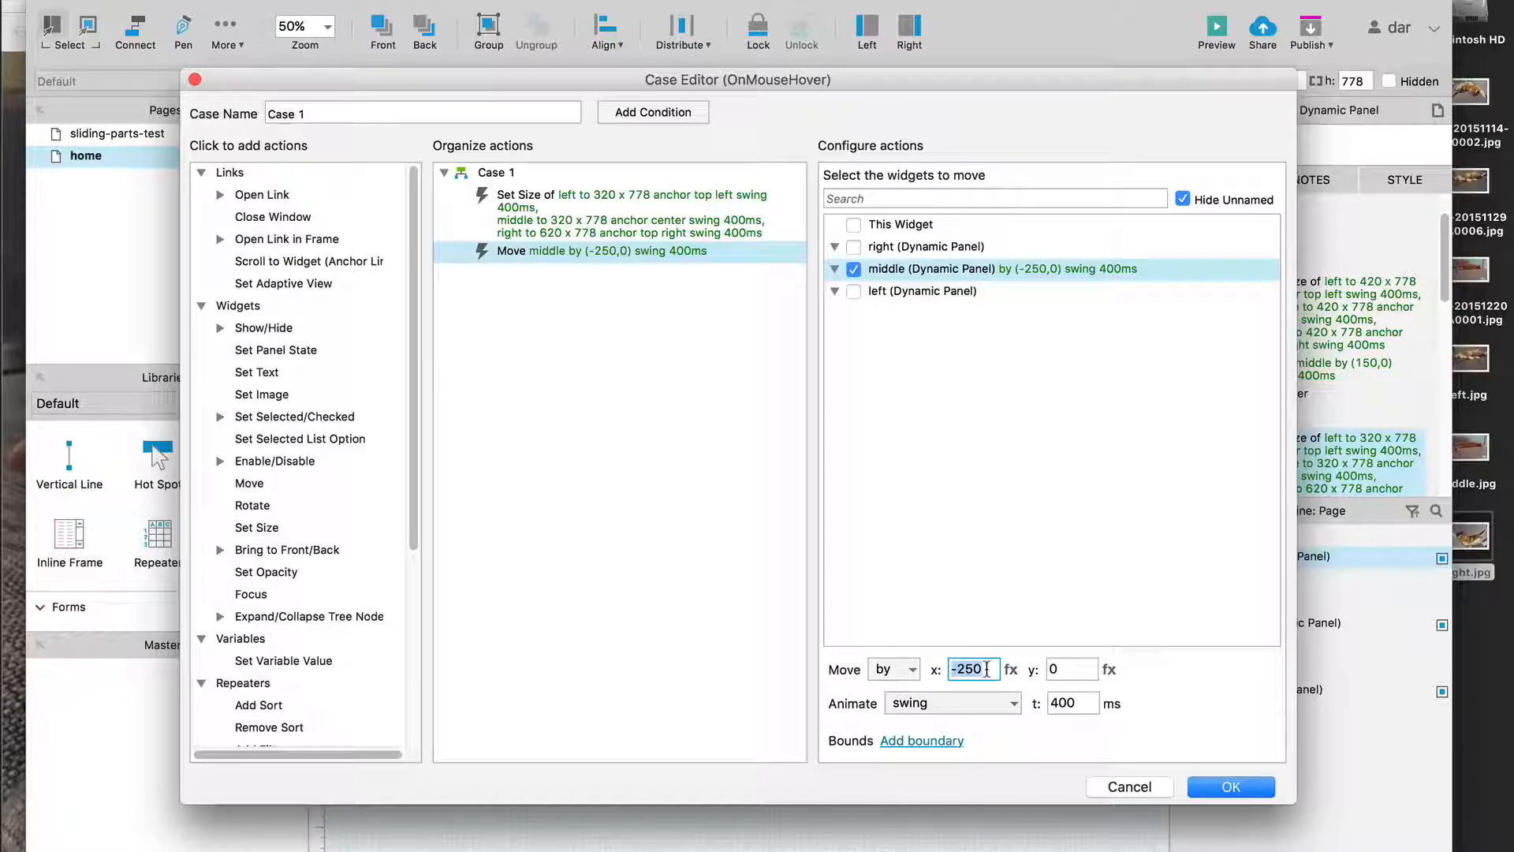
text(-150)
key(Return)
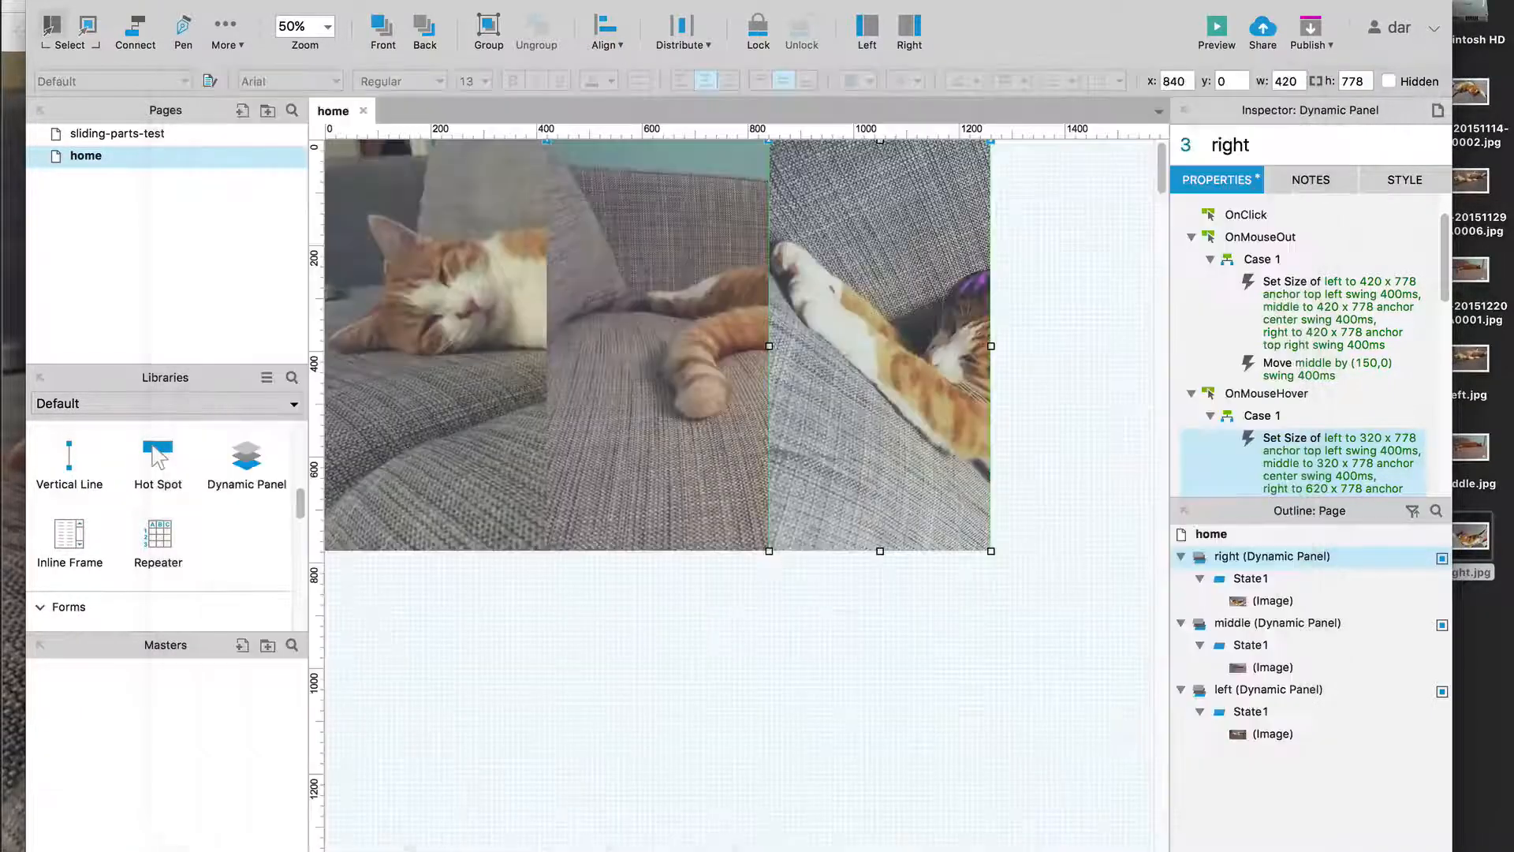
Switch to Chrome, reload the home page preview to check the panels' hover behavior, and return to Axure RP
click(996, 602)
key(super+Tab)
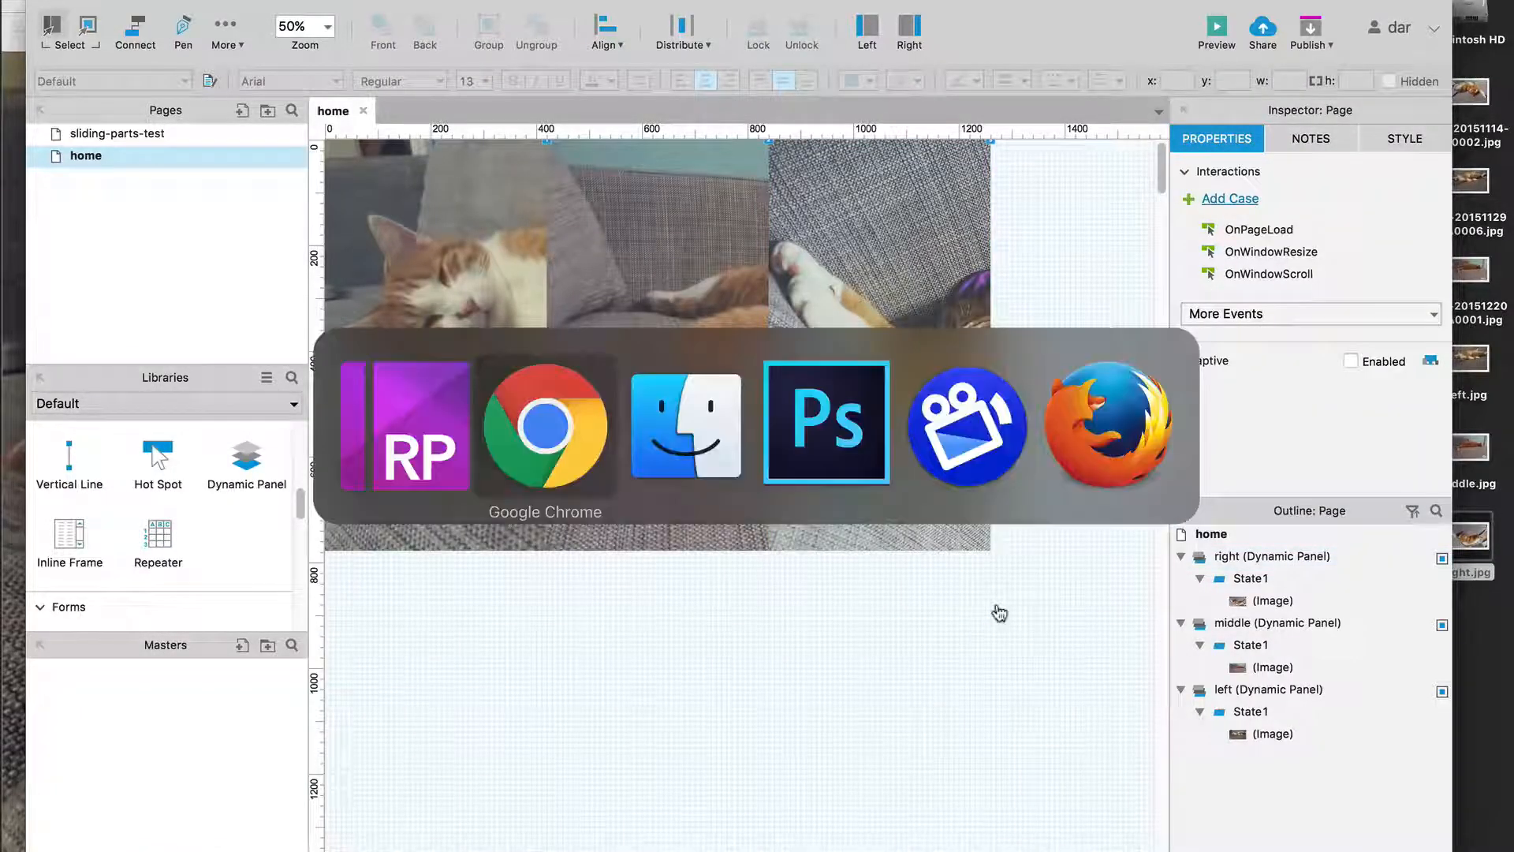
key(super+r)
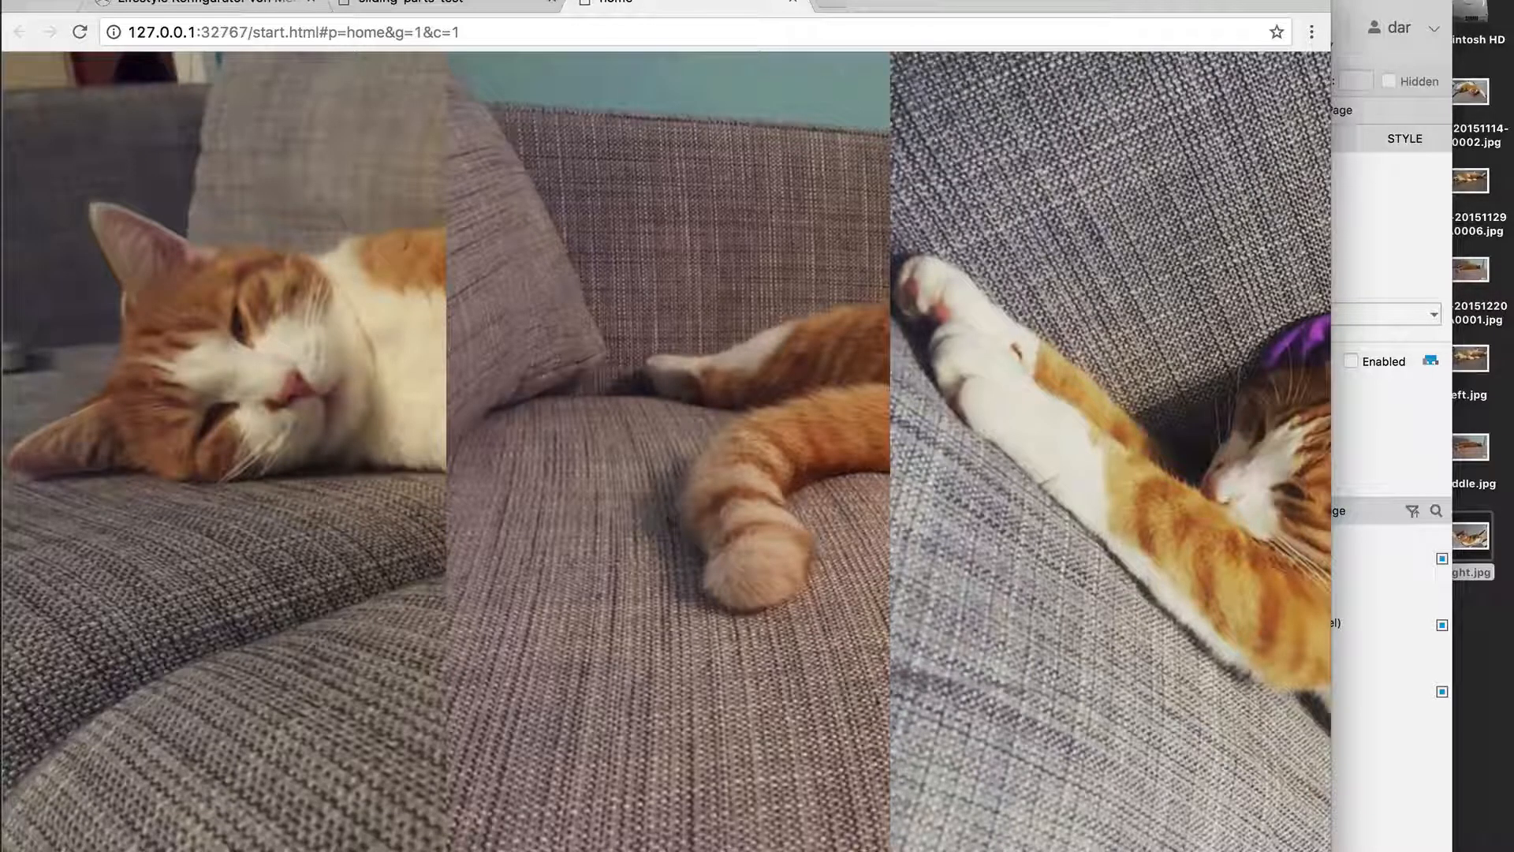
click(1391, 2)
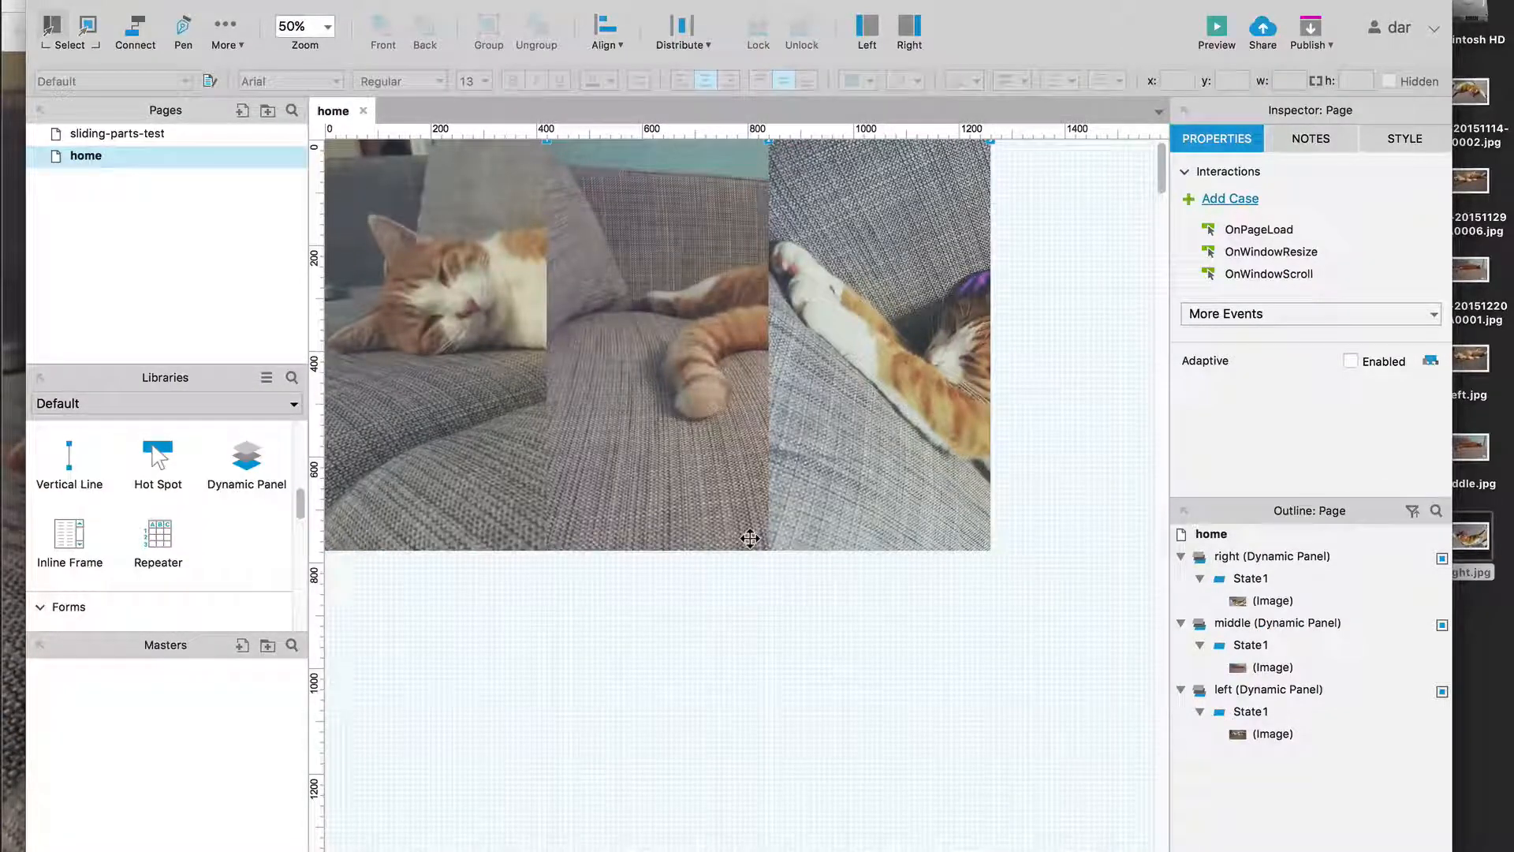
Open State1 of the left panel, place a Box 3 at x 0, y 0, and stretch its height to 778
double_click(467, 412)
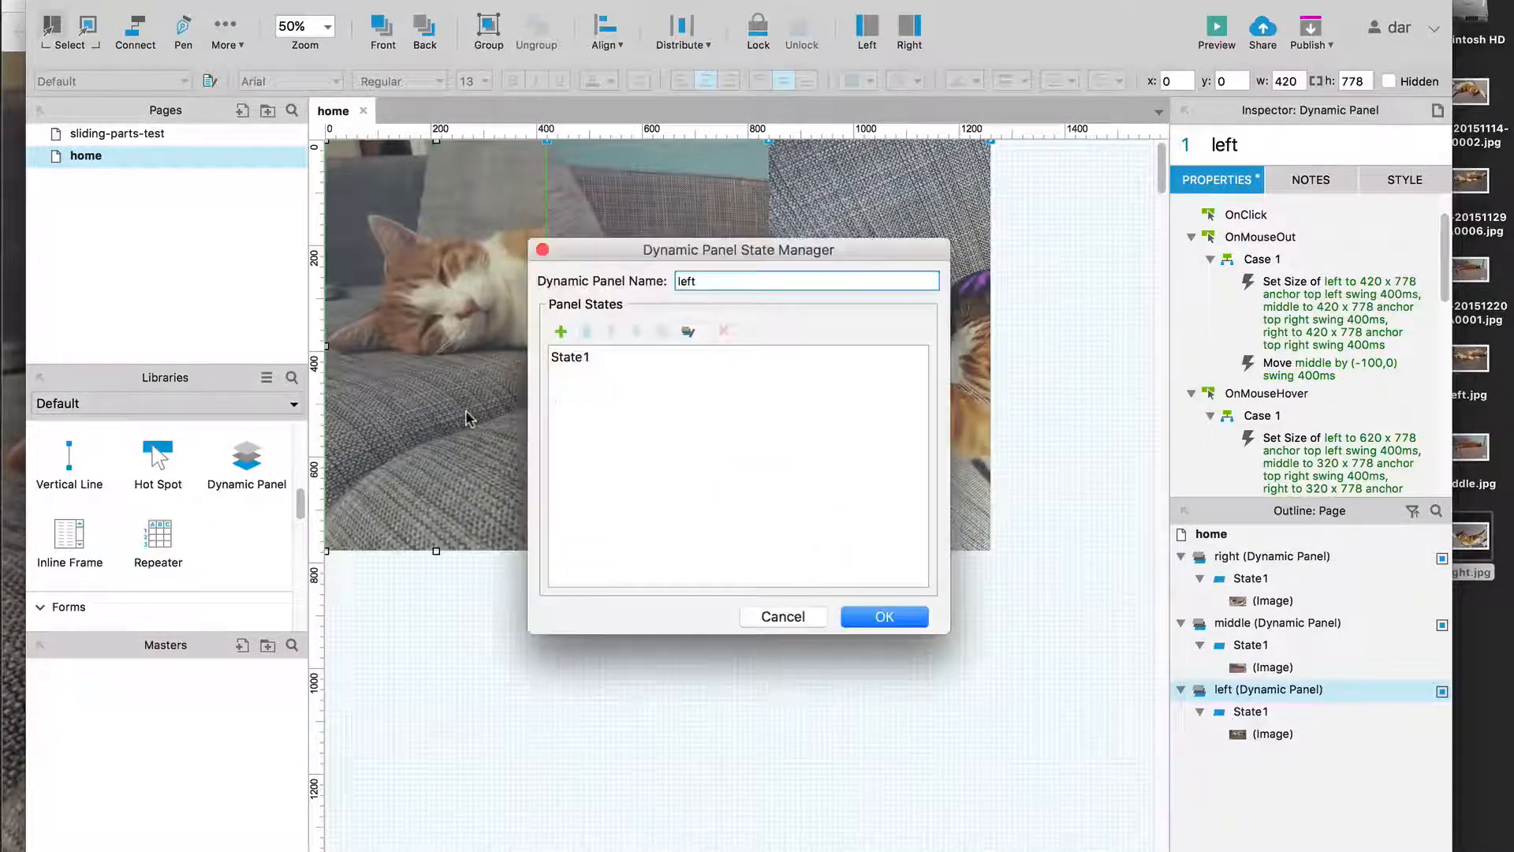
click(576, 357)
double_click(576, 357)
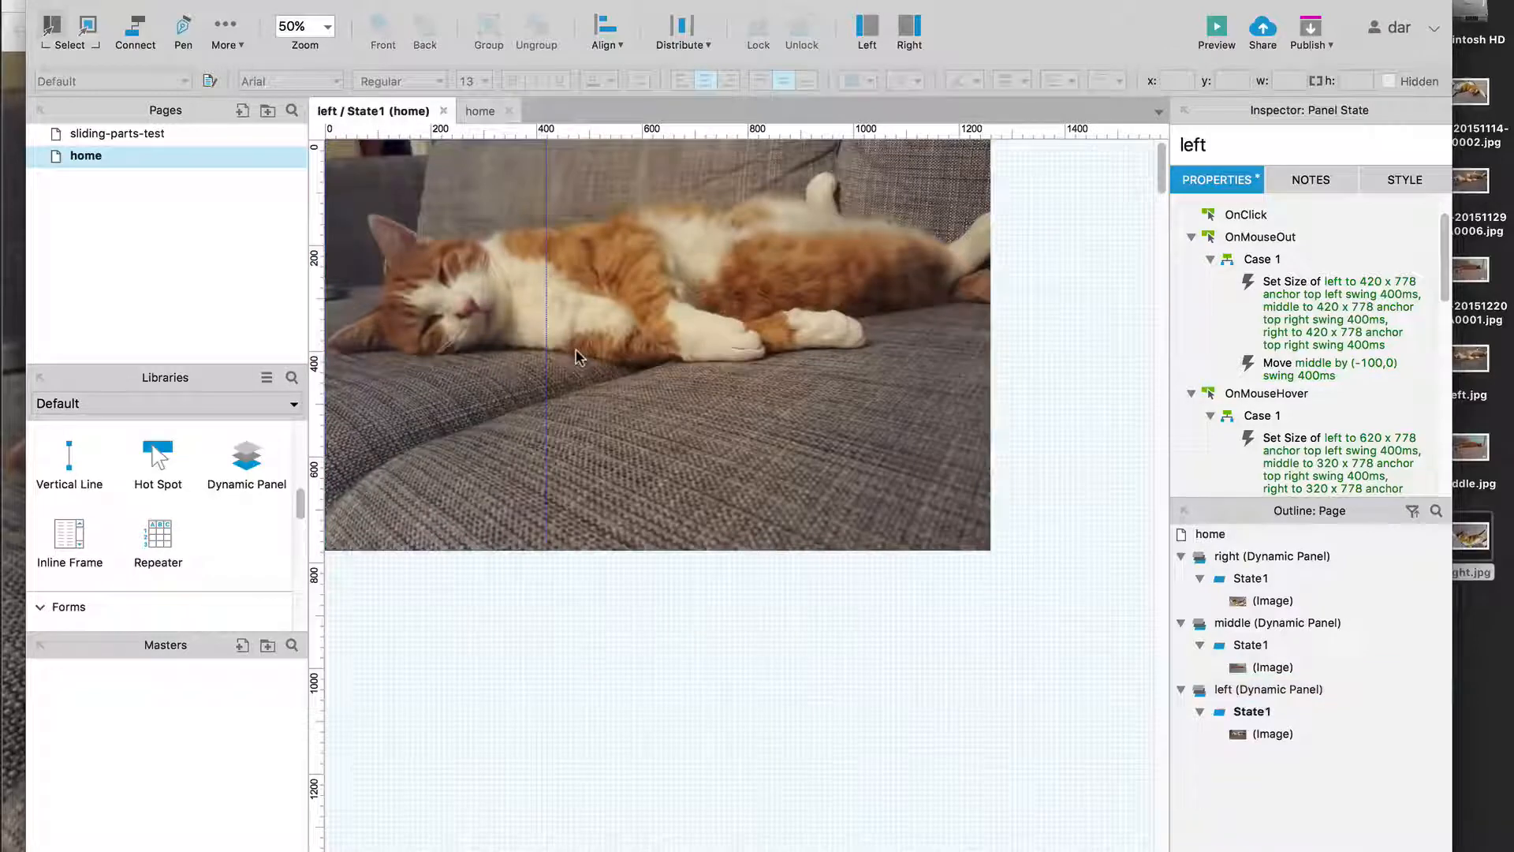
scroll(233, 504, up, 5)
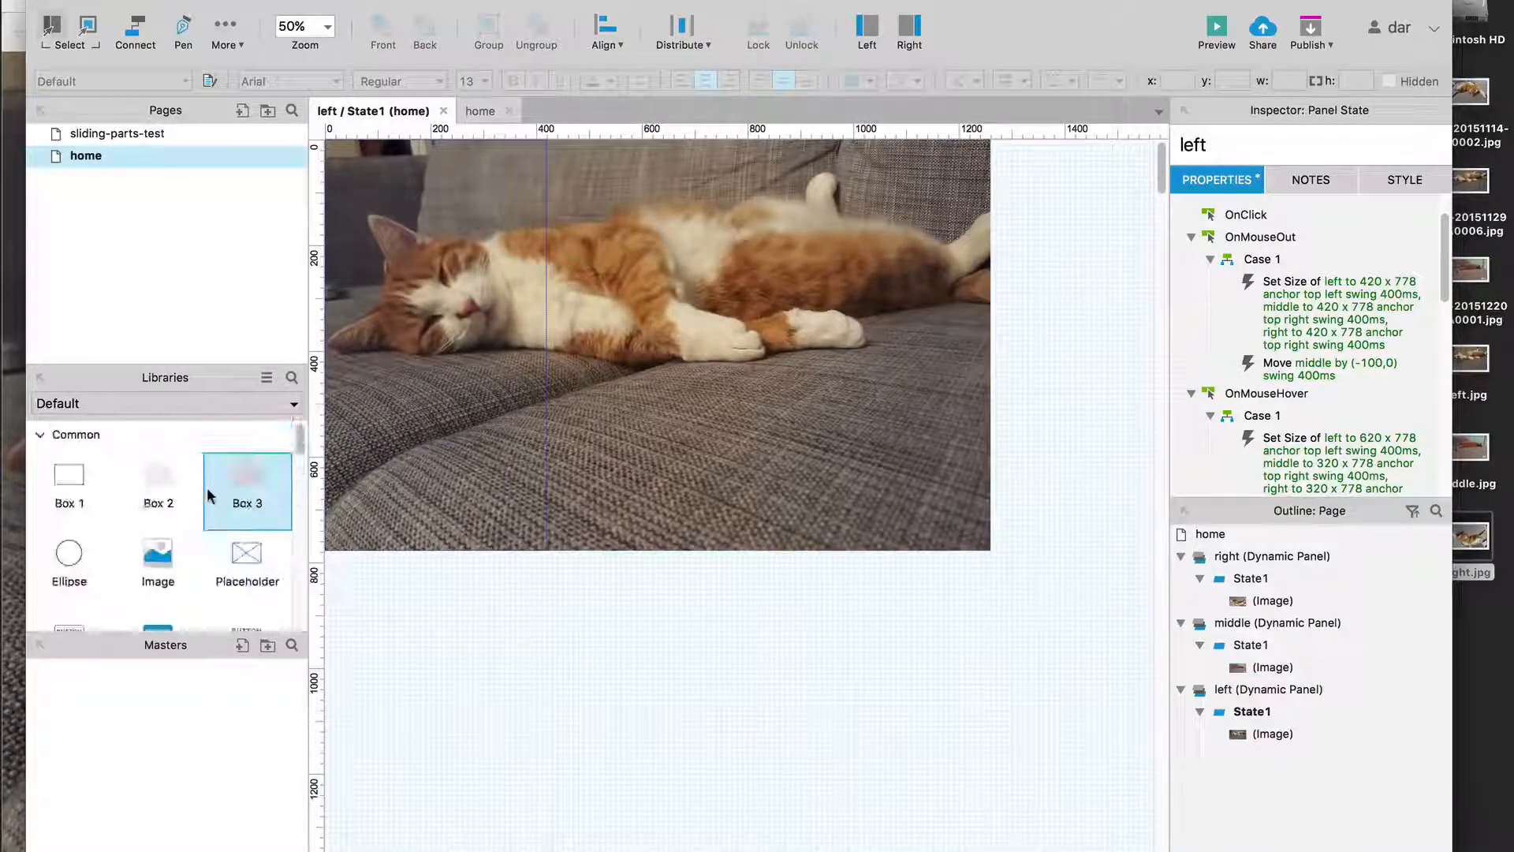
drag(247, 491, 339, 147)
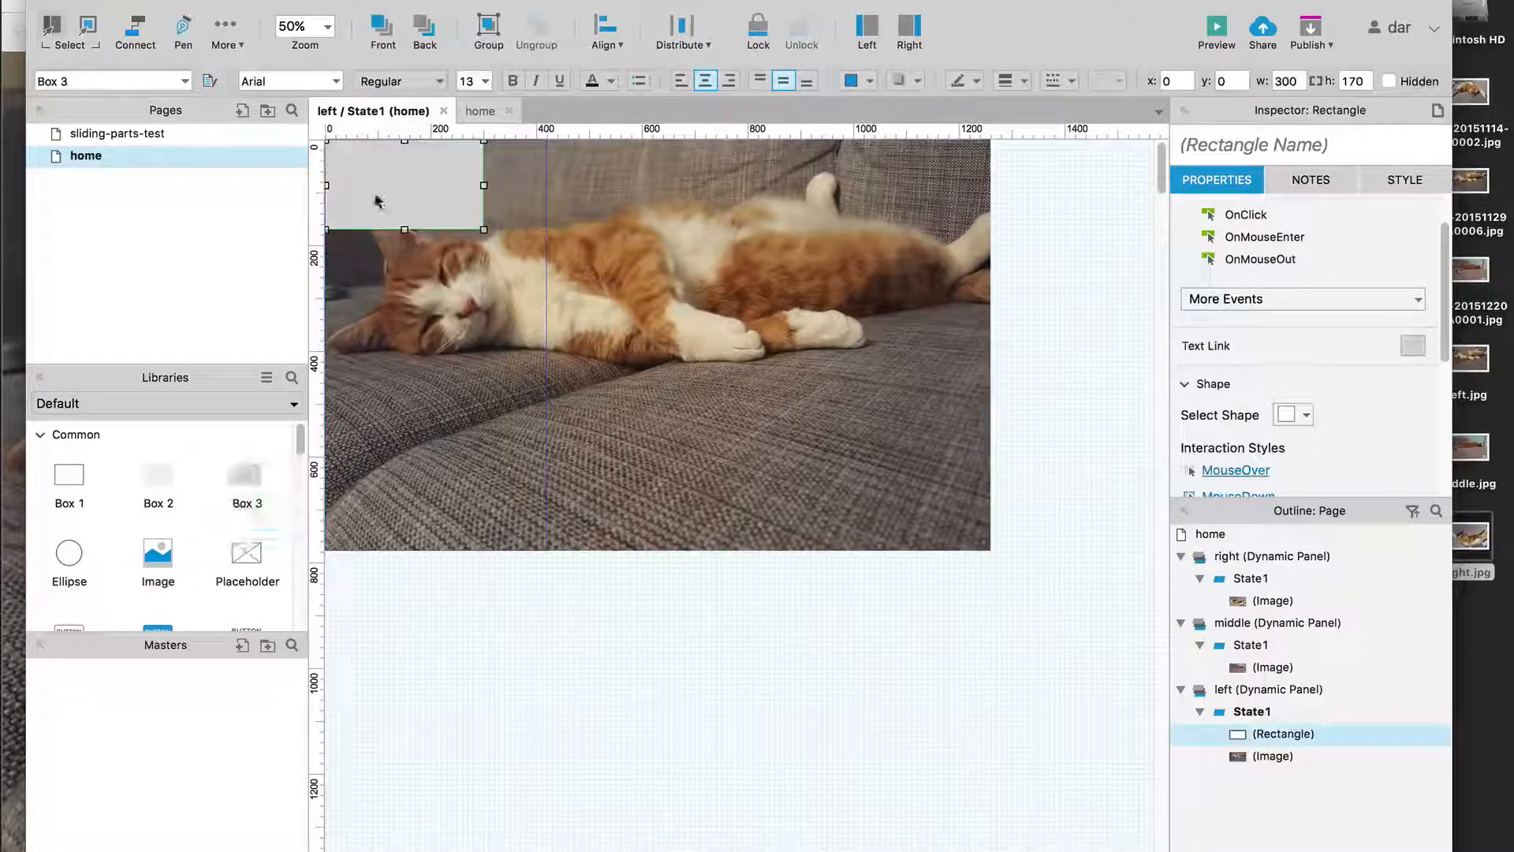
drag(405, 229, 423, 549)
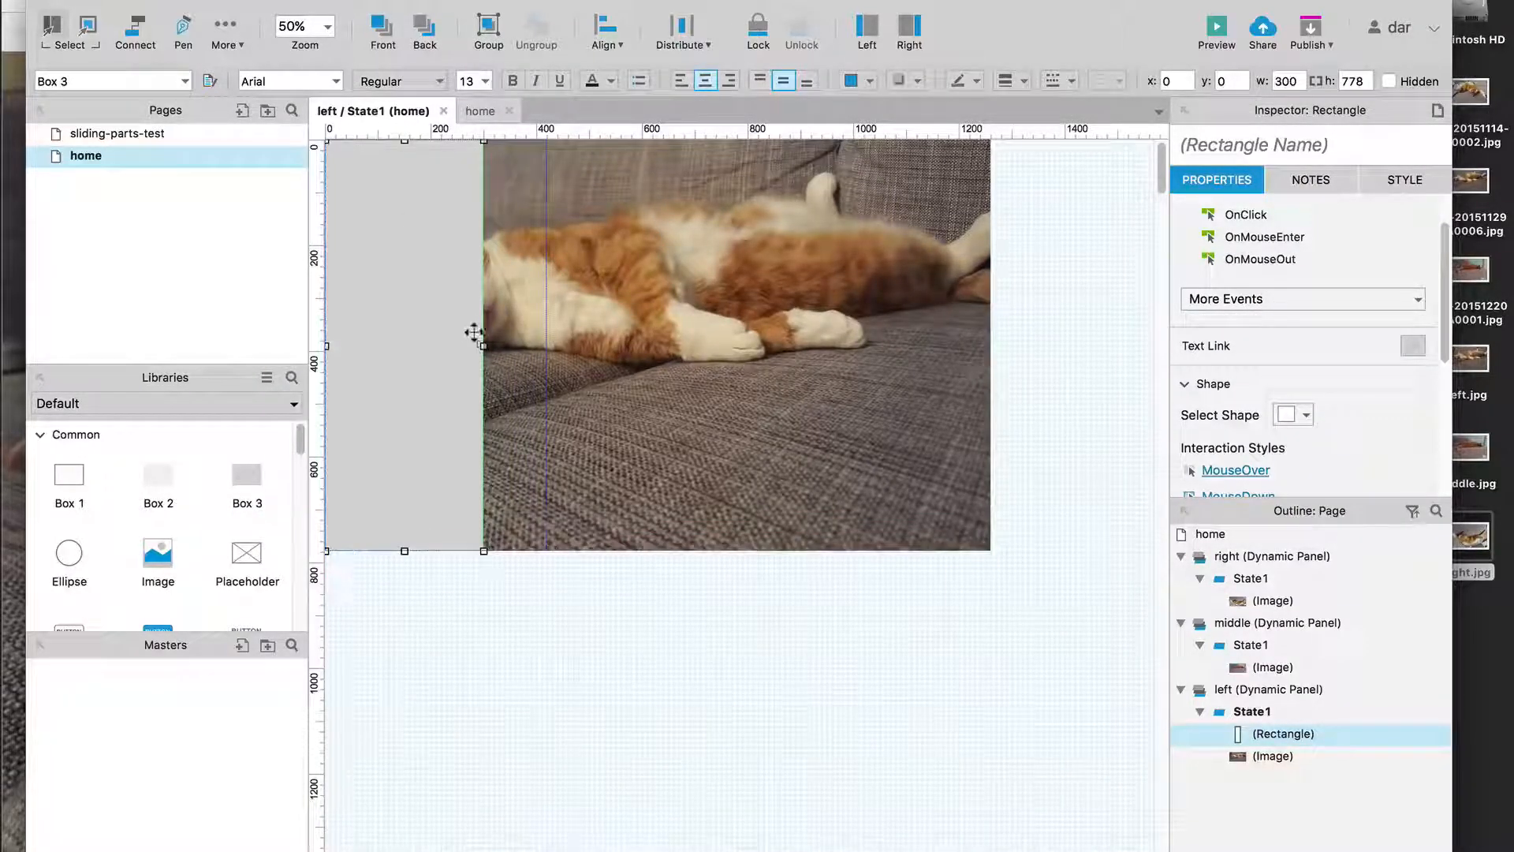
Widen the grey rectangle in the left panel's State1 to a width of 420
drag(484, 339, 545, 349)
click(1412, 187)
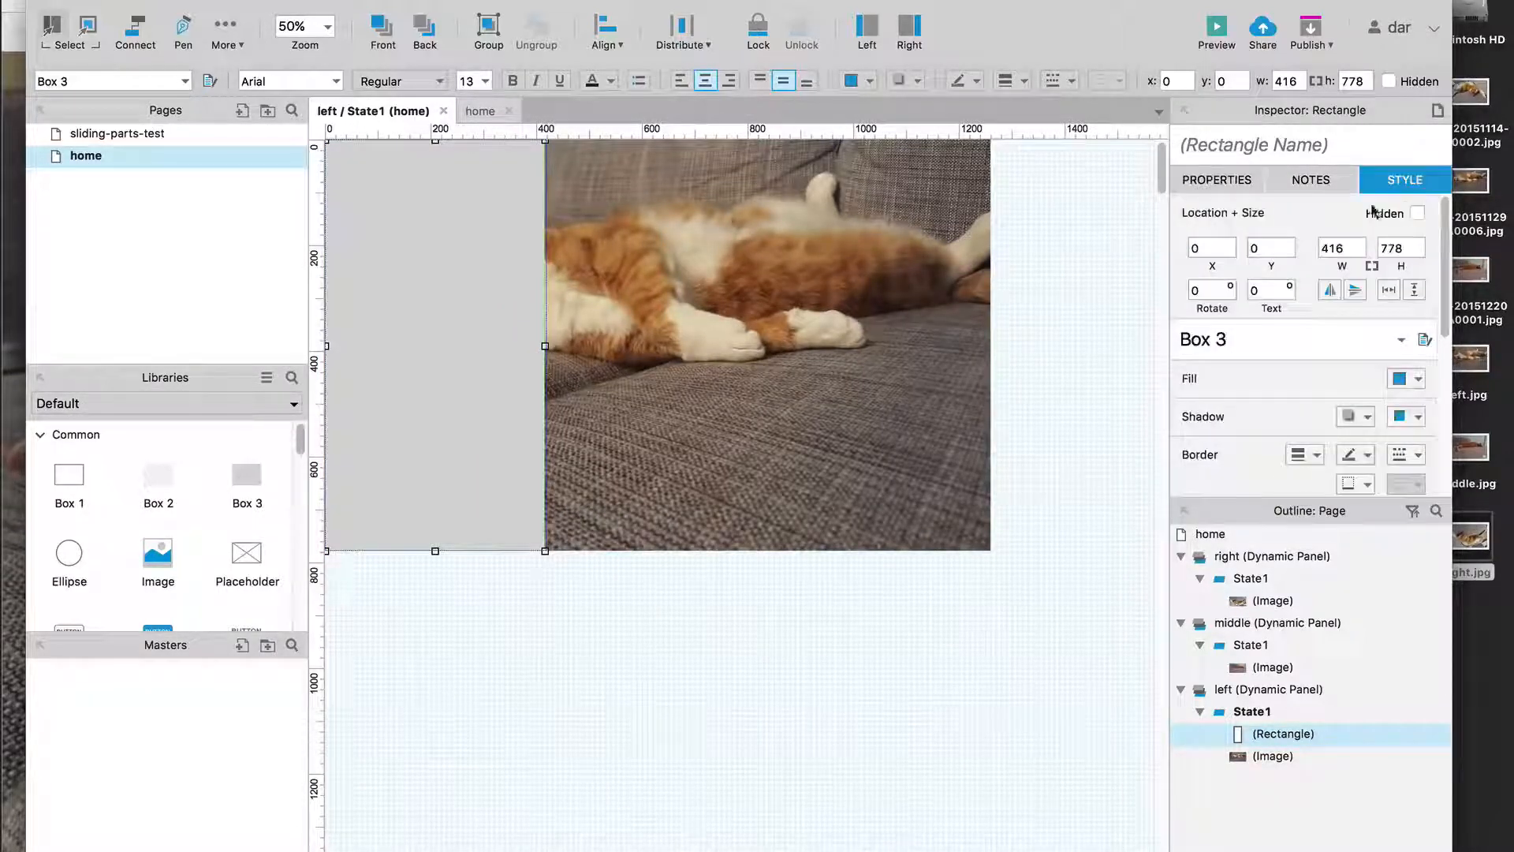
click(1351, 246)
text(420)
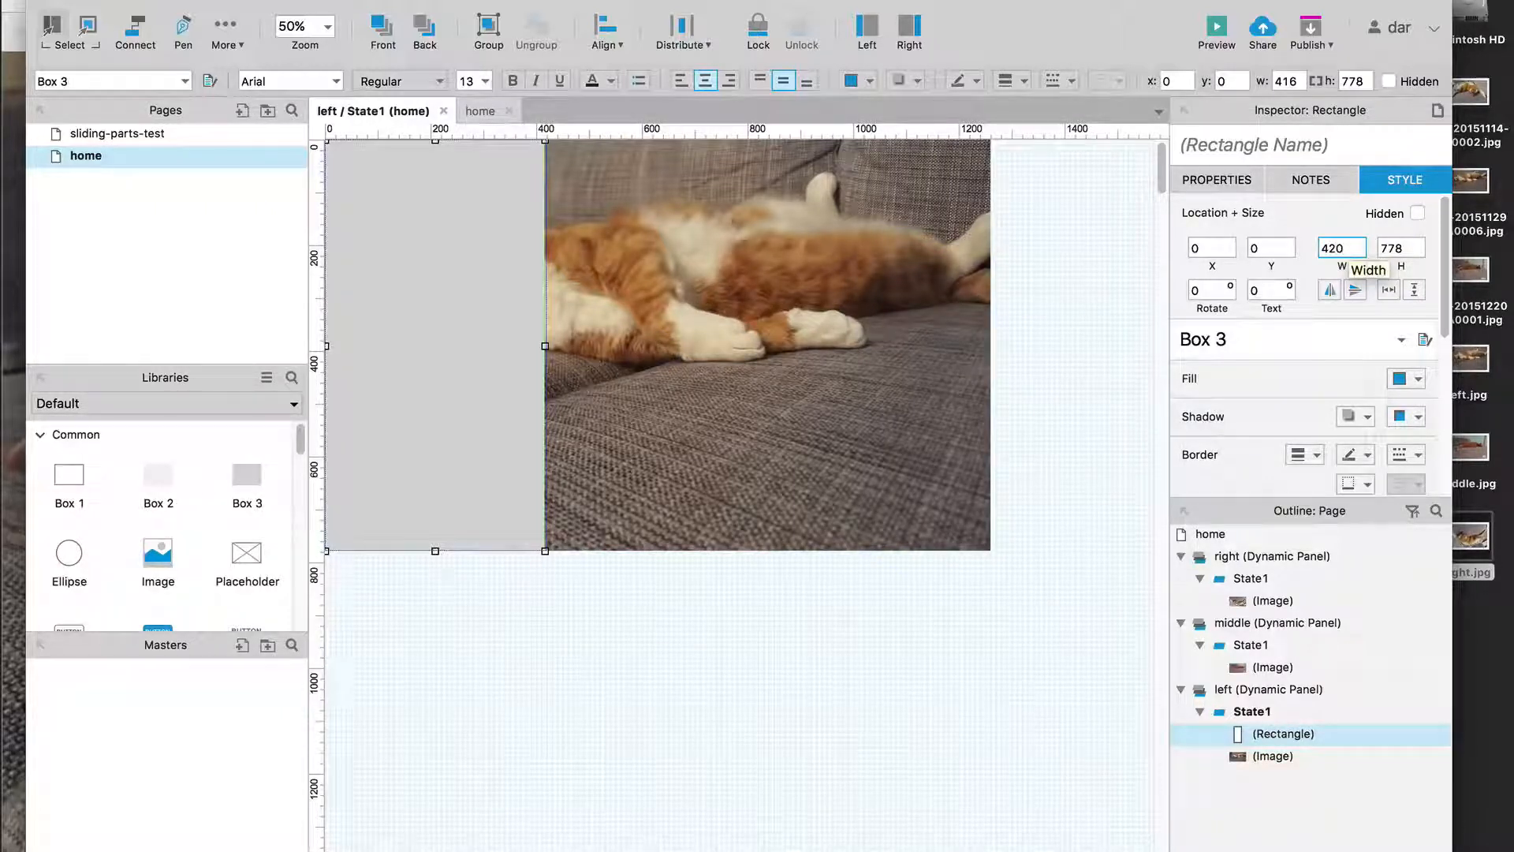
key(Tab)
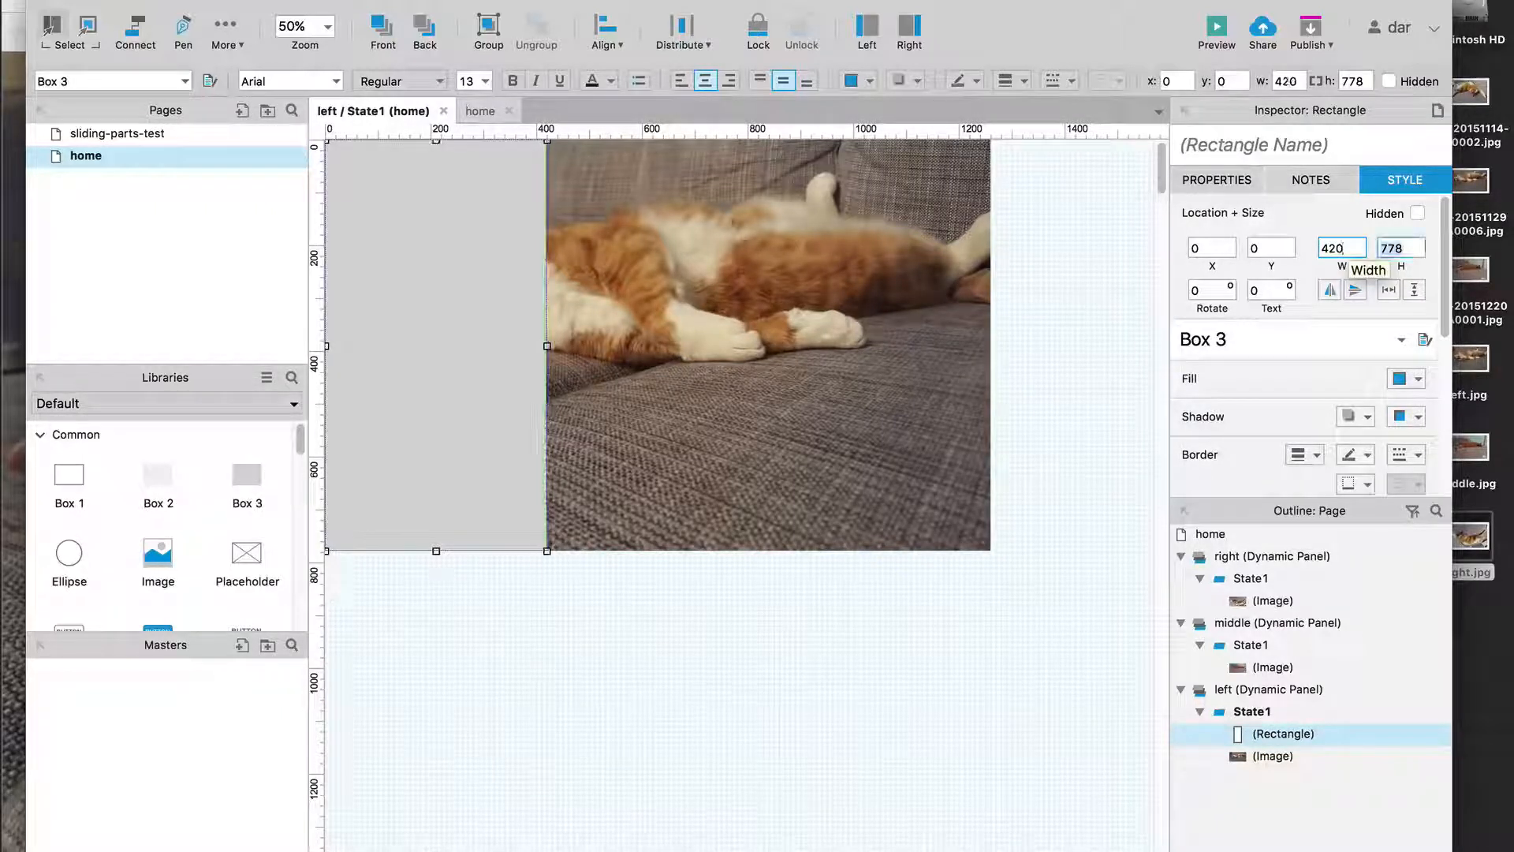
Give the rectangle a linear gradient fill and set the gradient's start stop to black (000000)
click(1400, 378)
click(1351, 411)
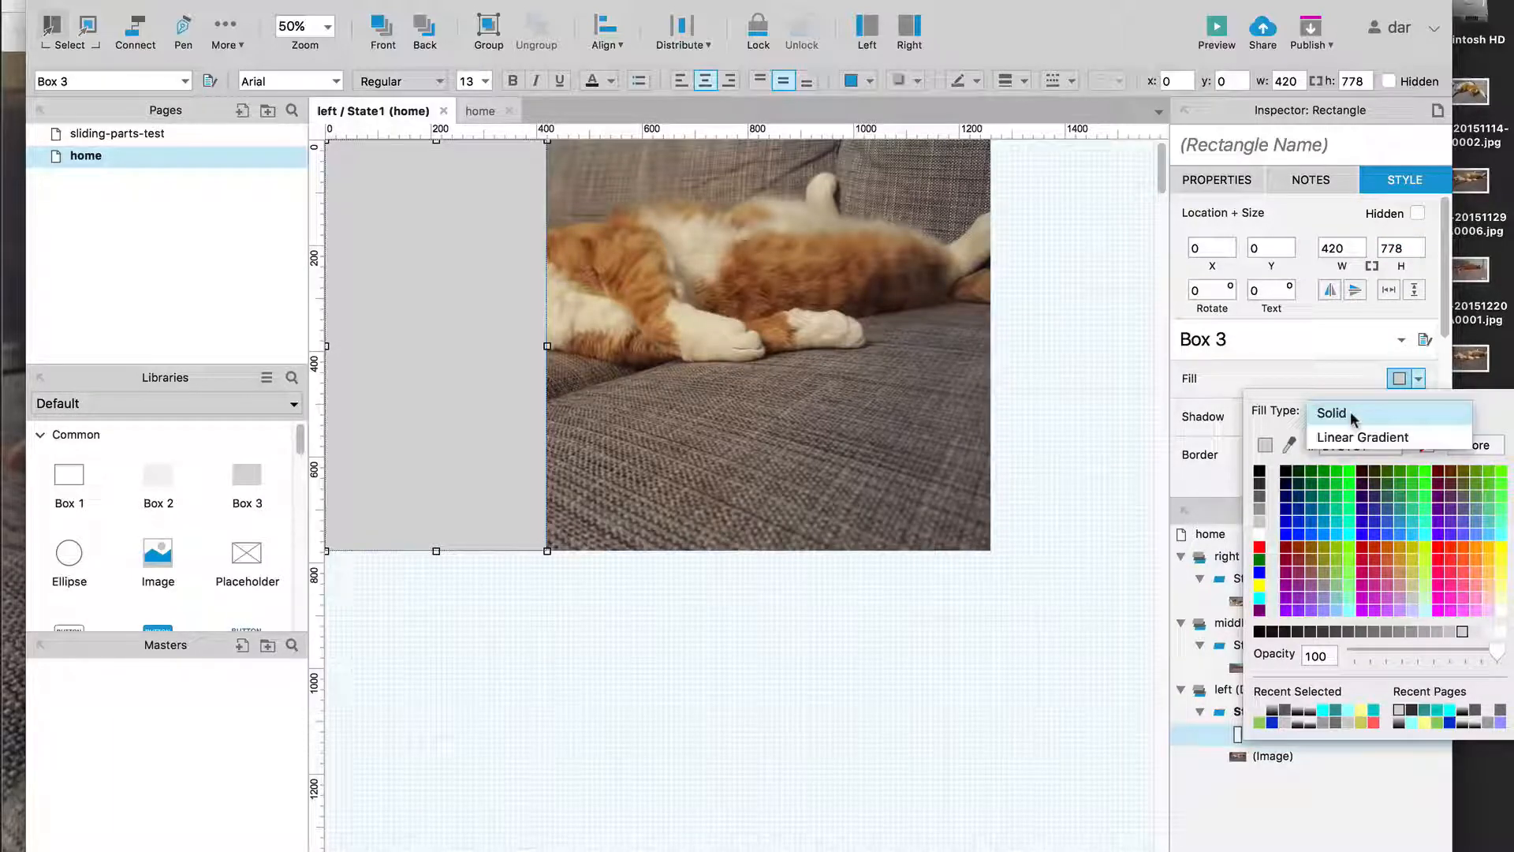
click(1370, 433)
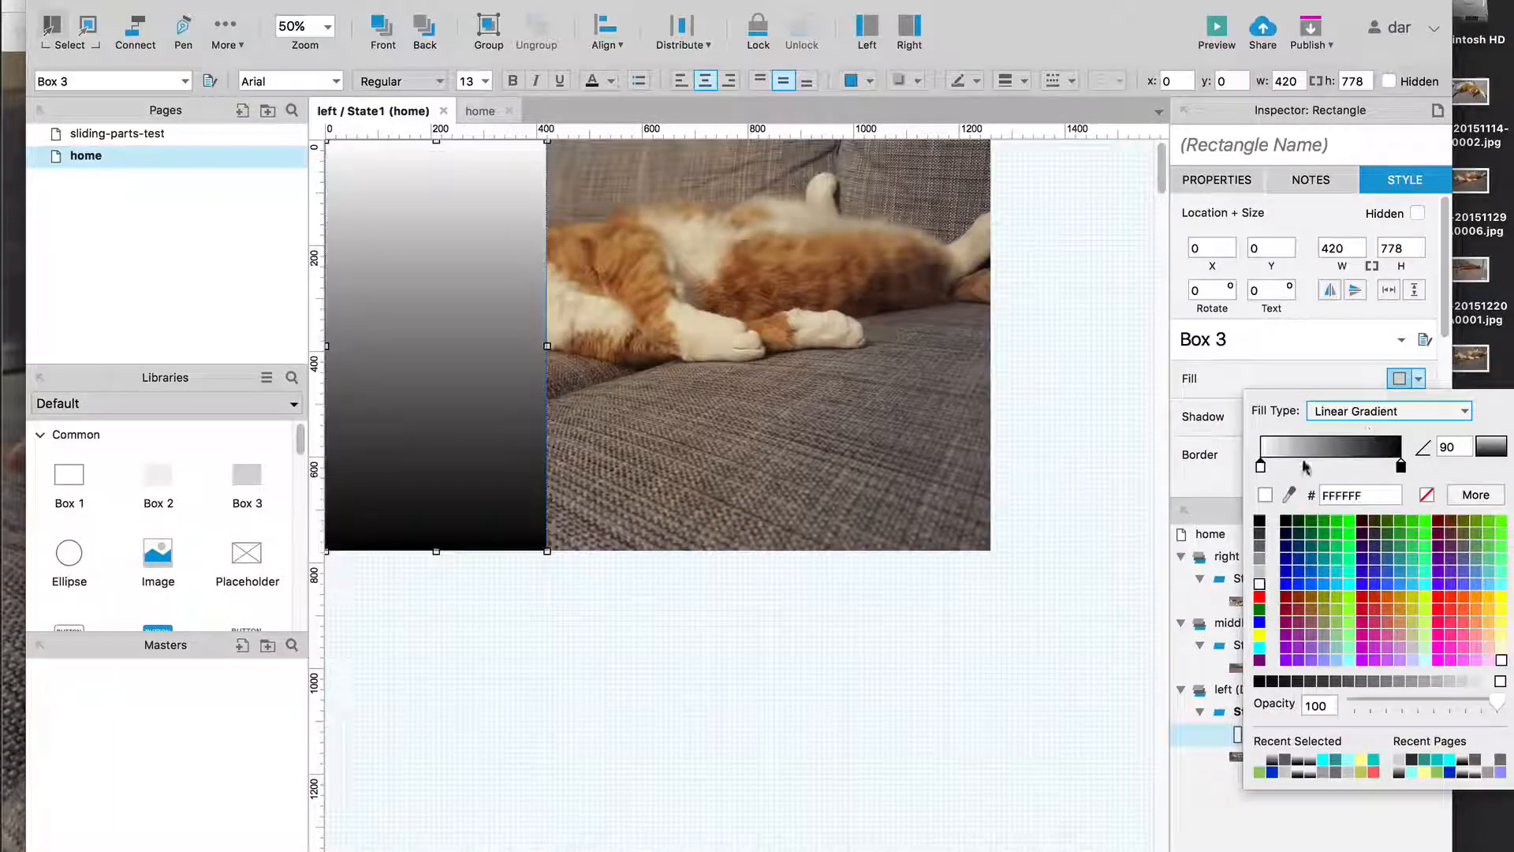
click(1262, 467)
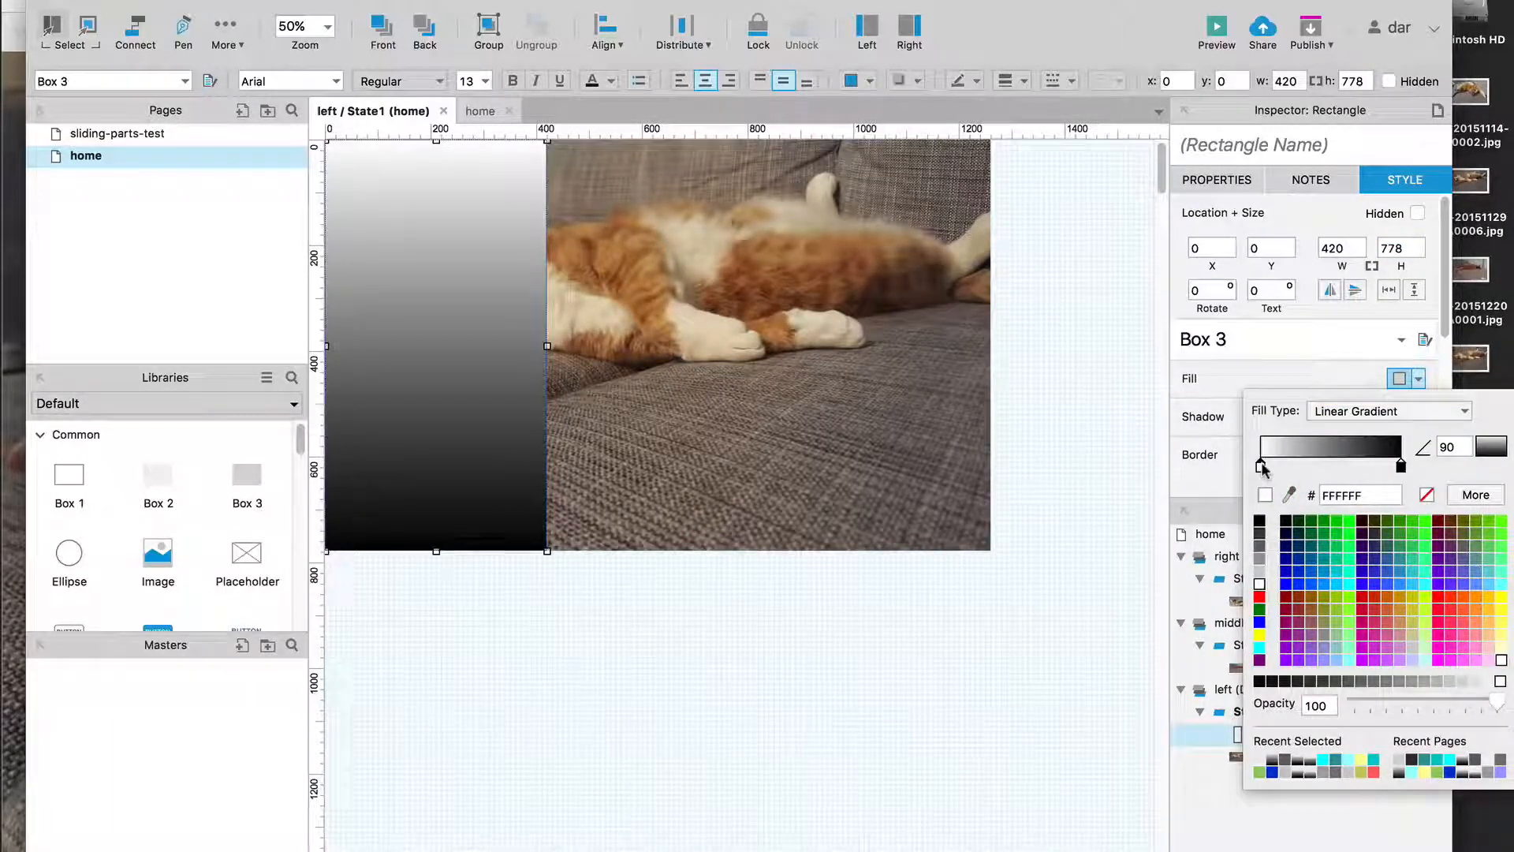
click(1261, 534)
click(1261, 523)
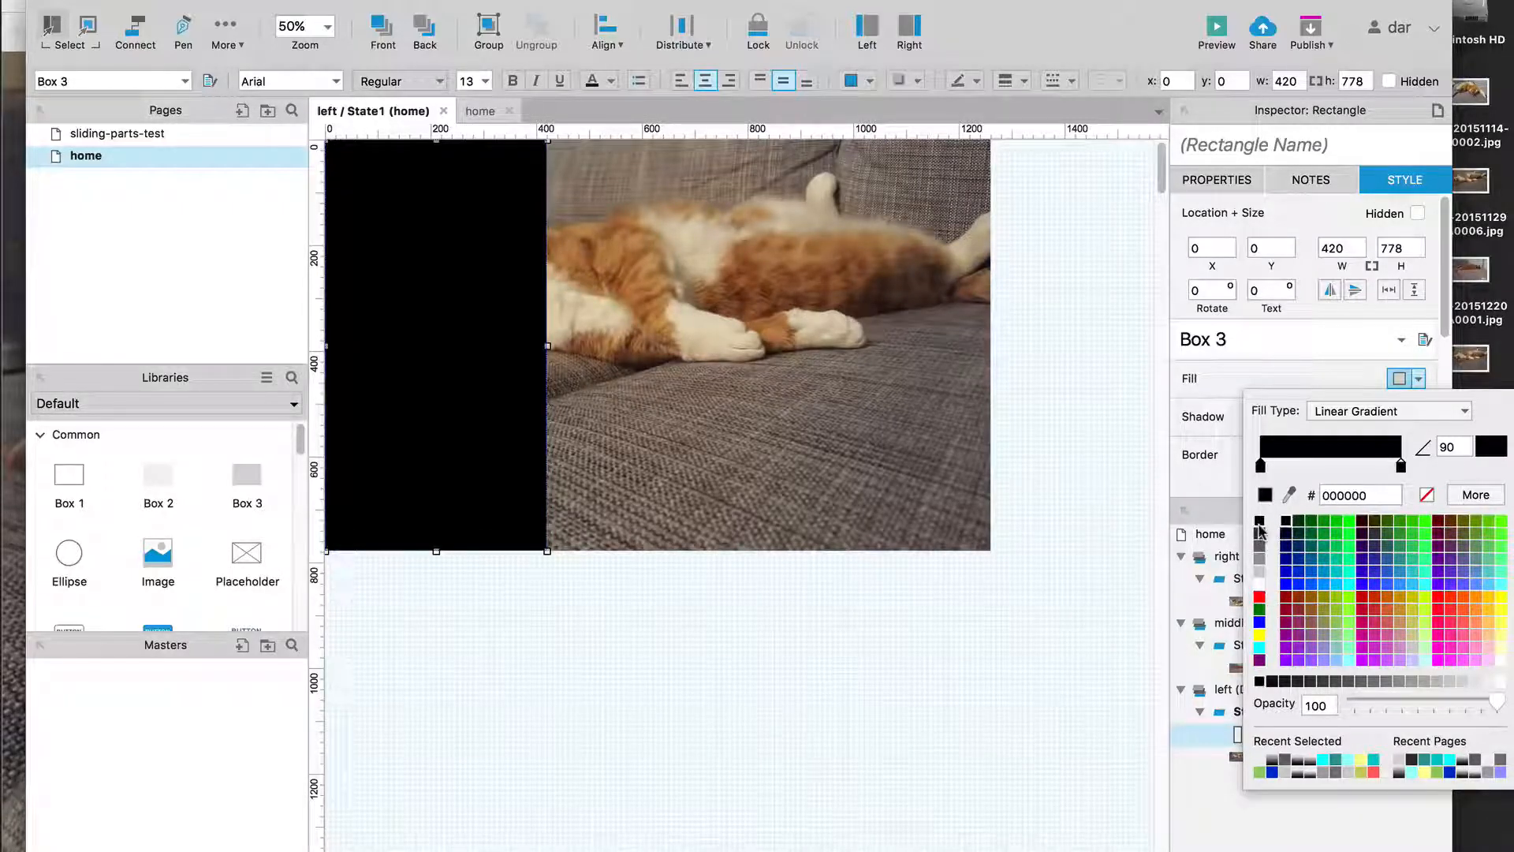
Set the gradient's start stop to 0 opacity and shift it slightly inward along the gradient
click(1348, 701)
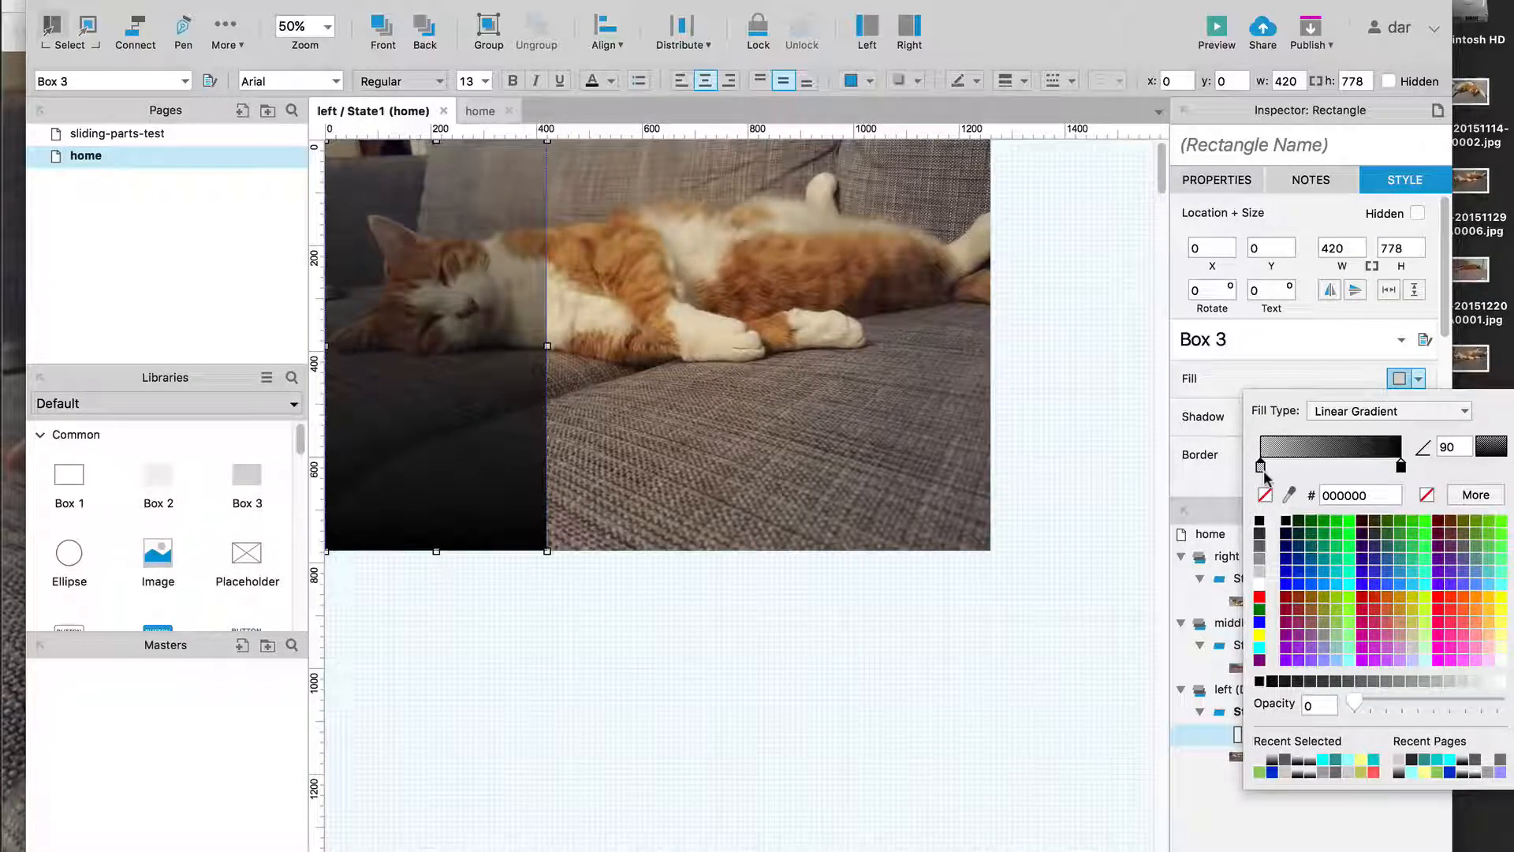
drag(1261, 467, 1279, 477)
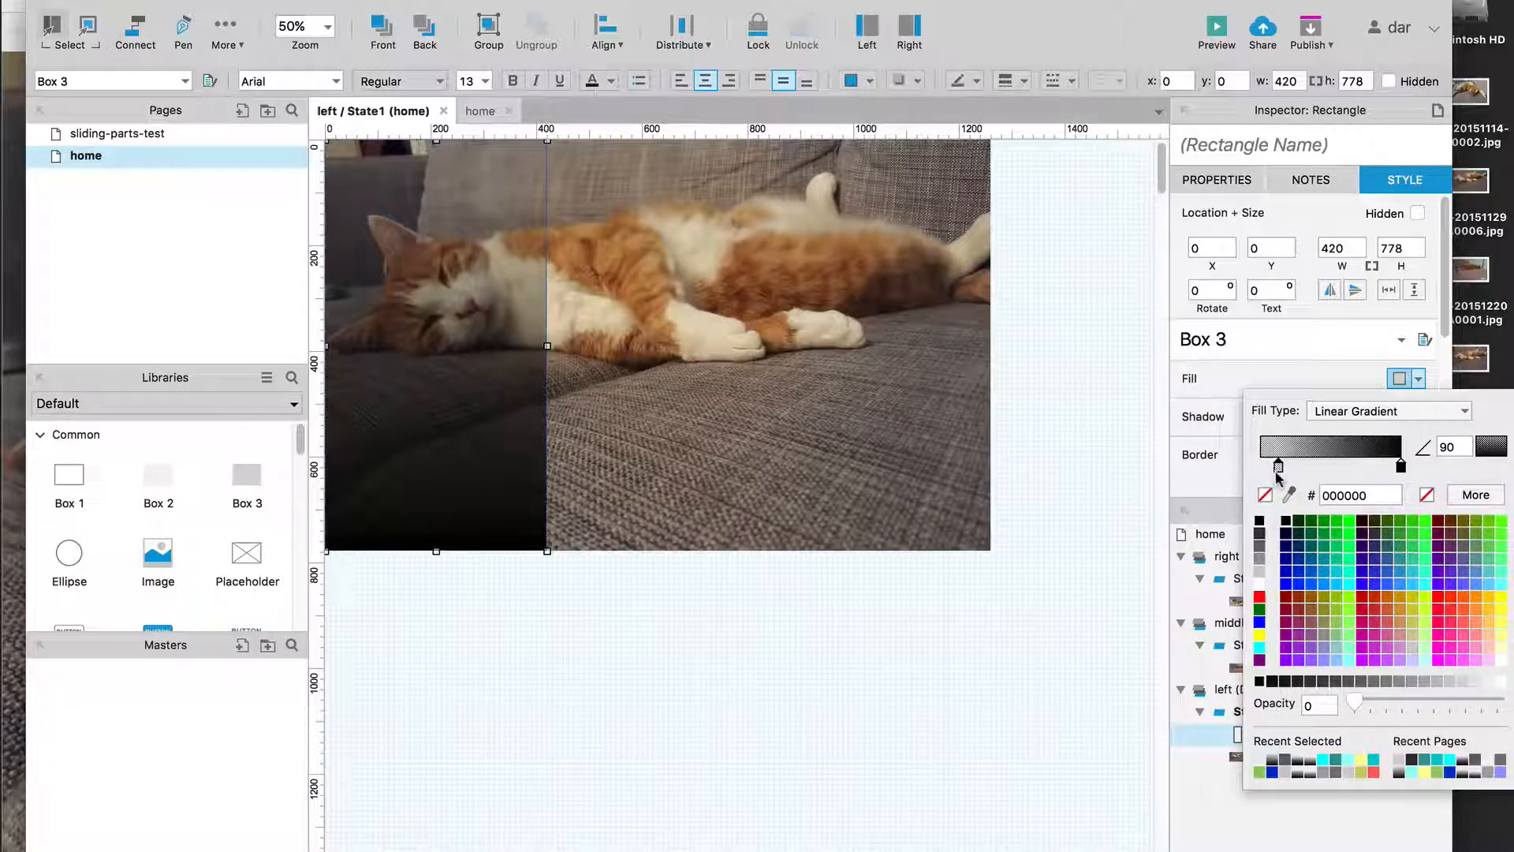
click(1093, 604)
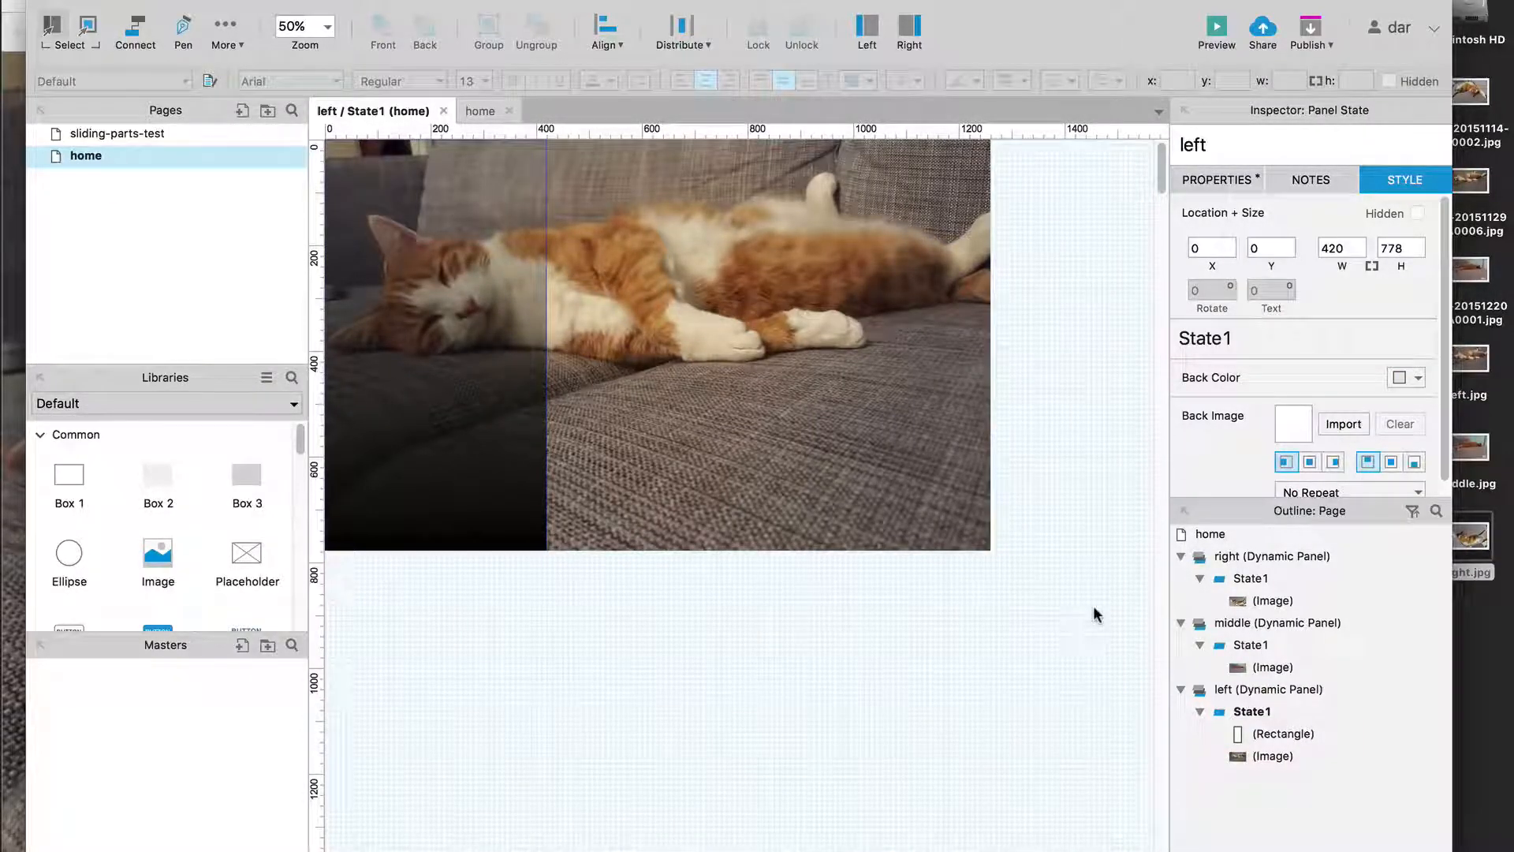
Name the gradient rectangle left-gradient
click(365, 294)
click(1239, 140)
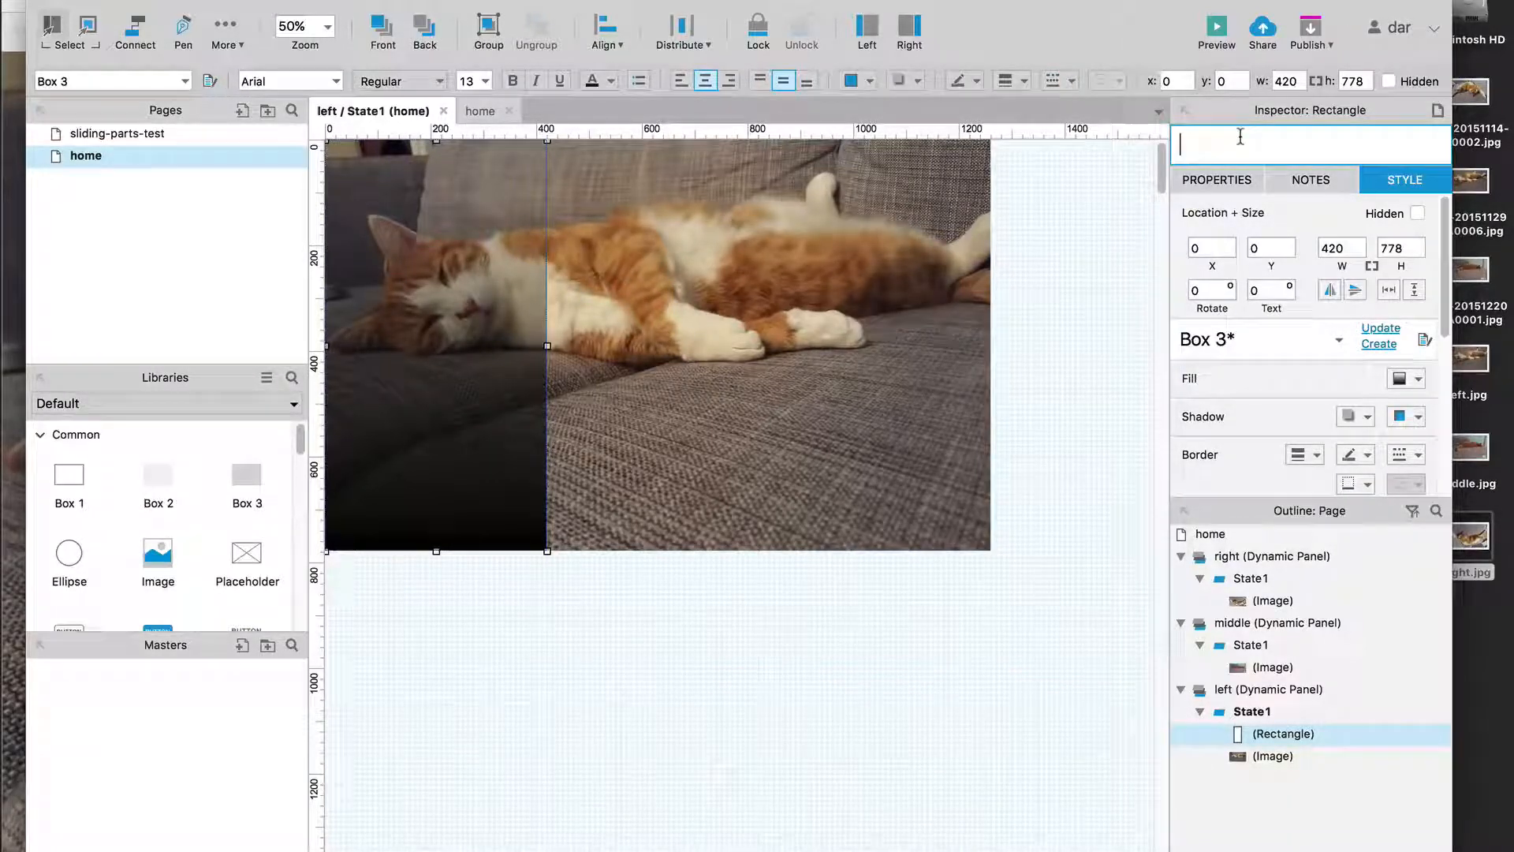
text(left-gradient)
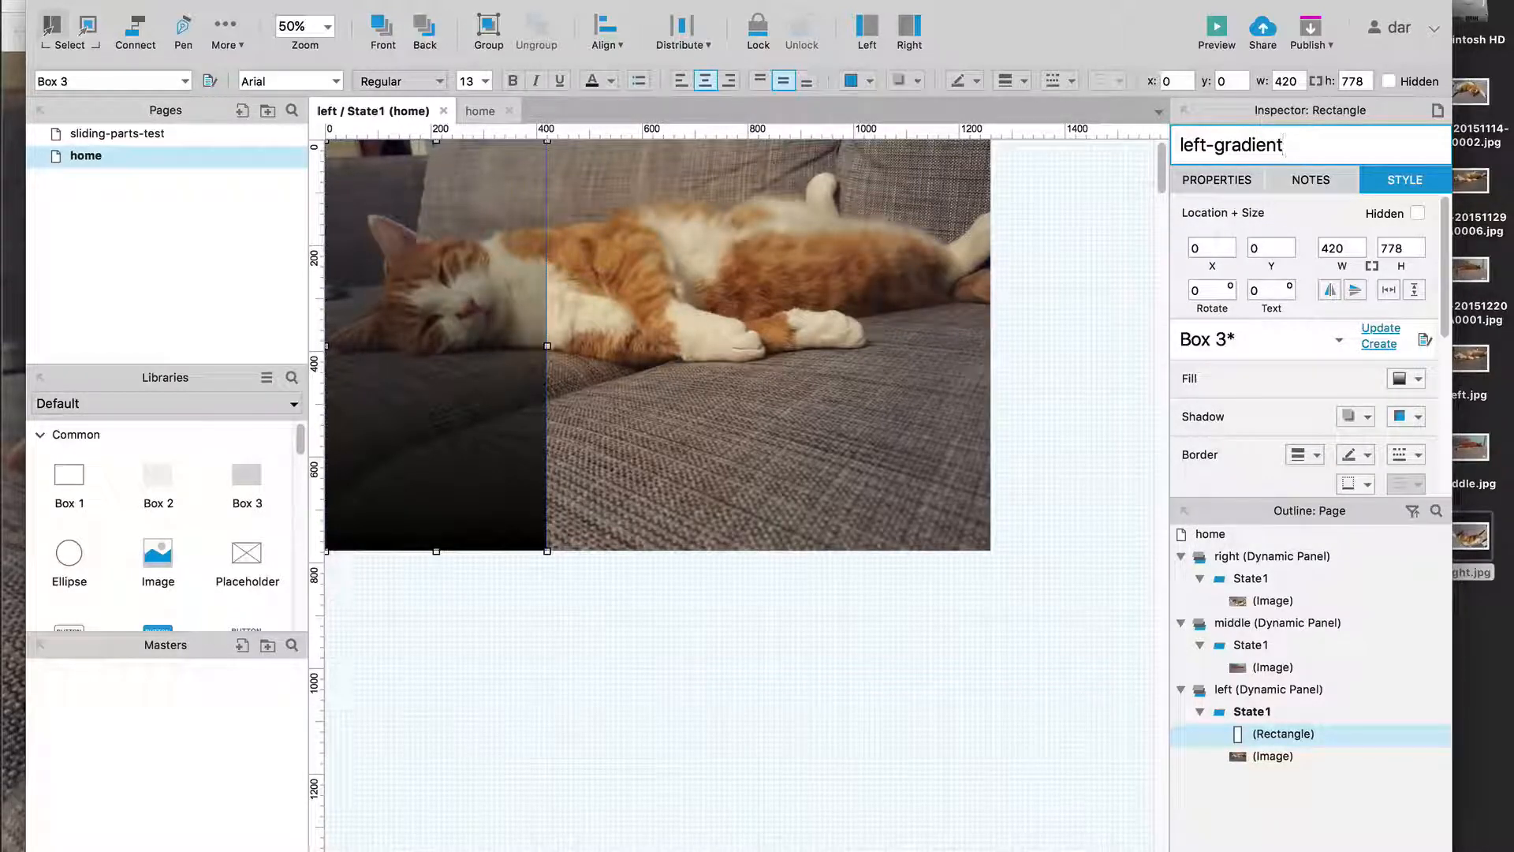
key(Return)
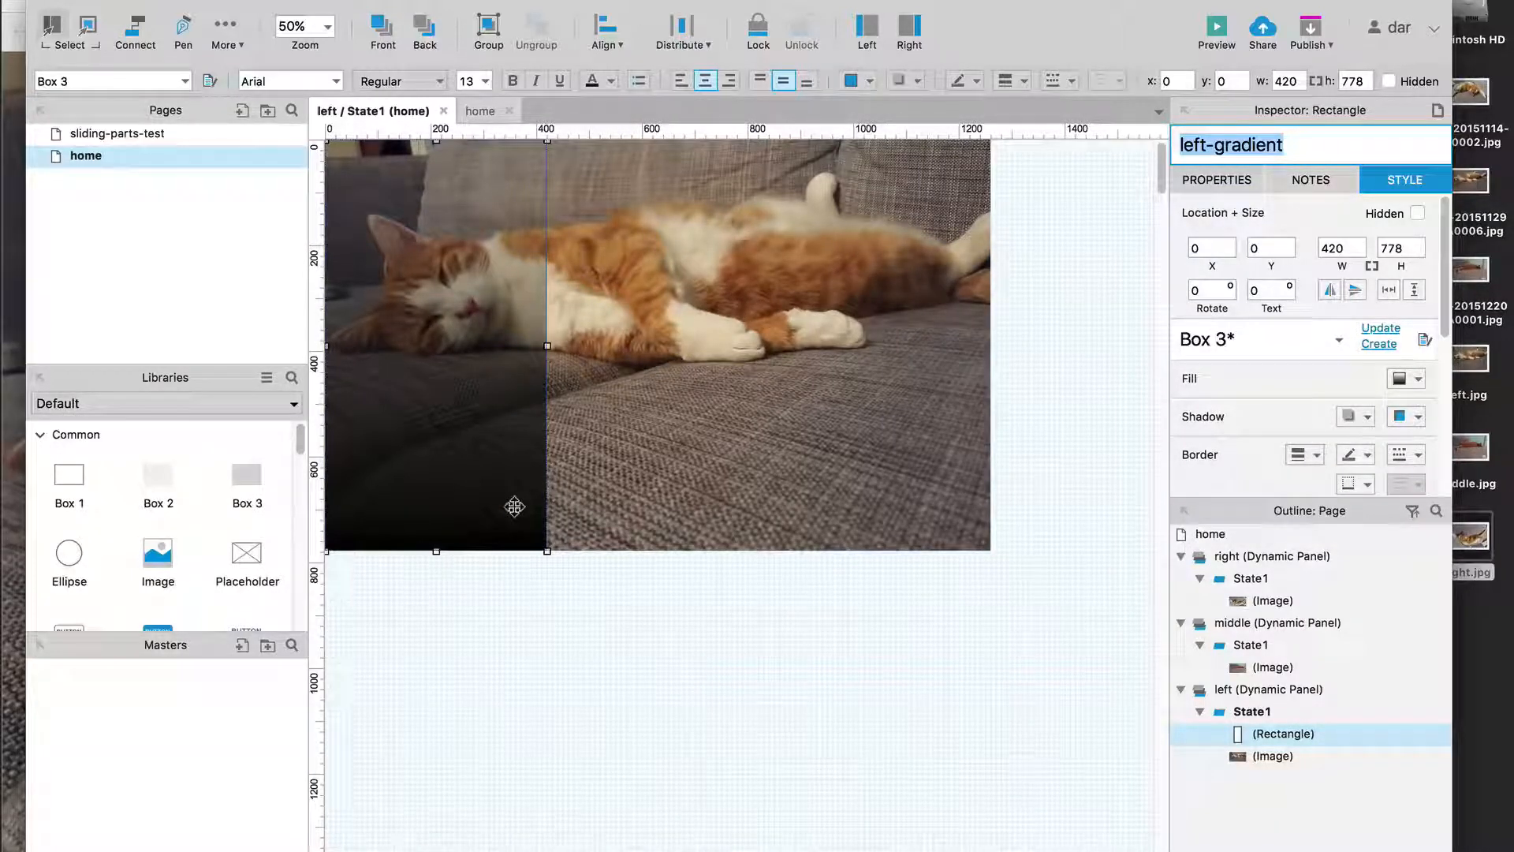
Copy the left-gradient rectangle into State1 of the middle dynamic panel
click(510, 575)
click(489, 475)
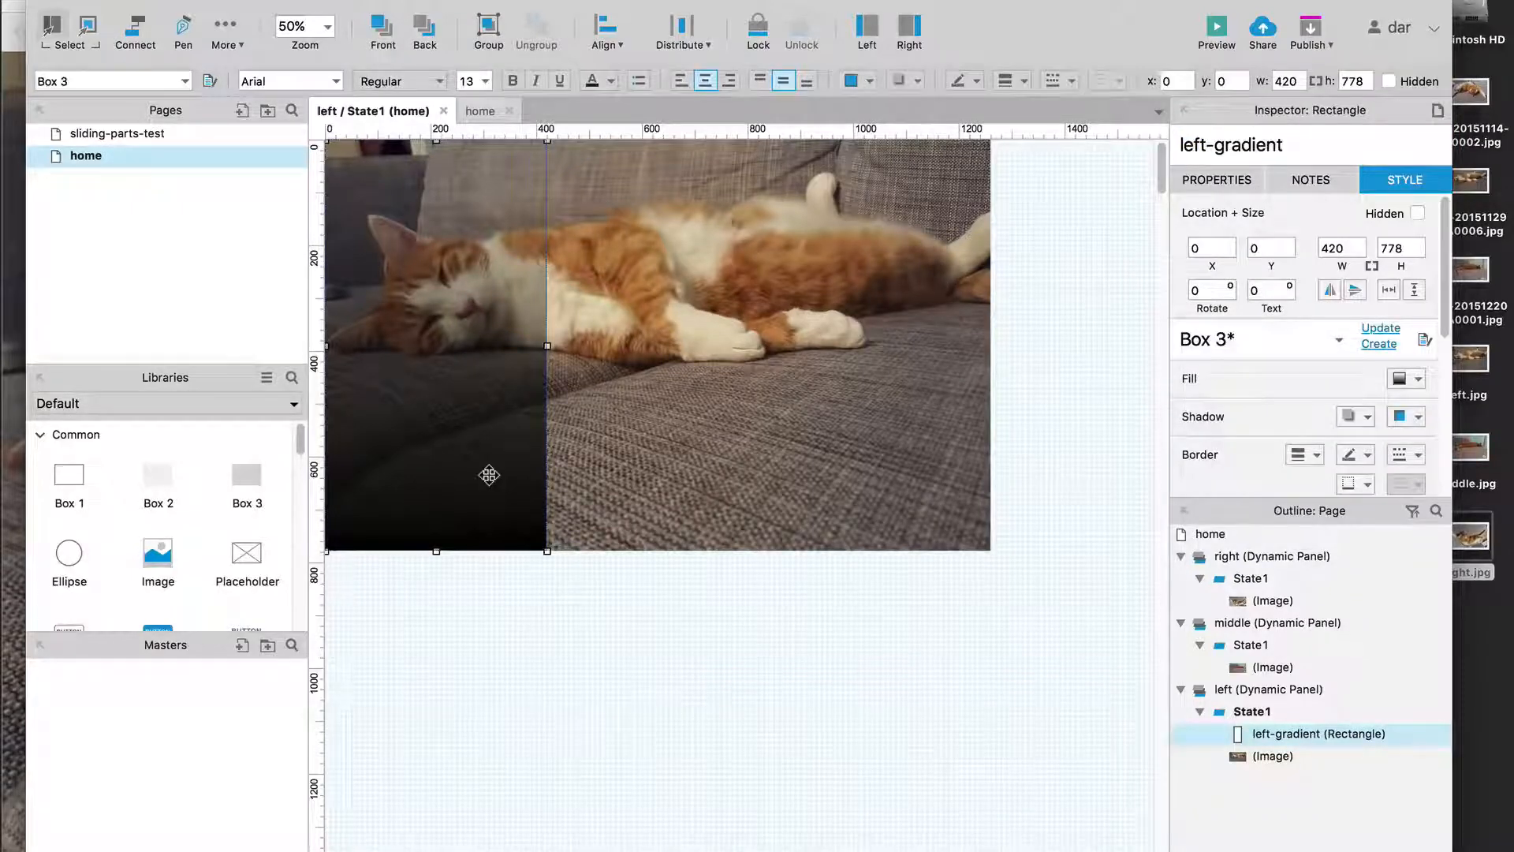
click(441, 112)
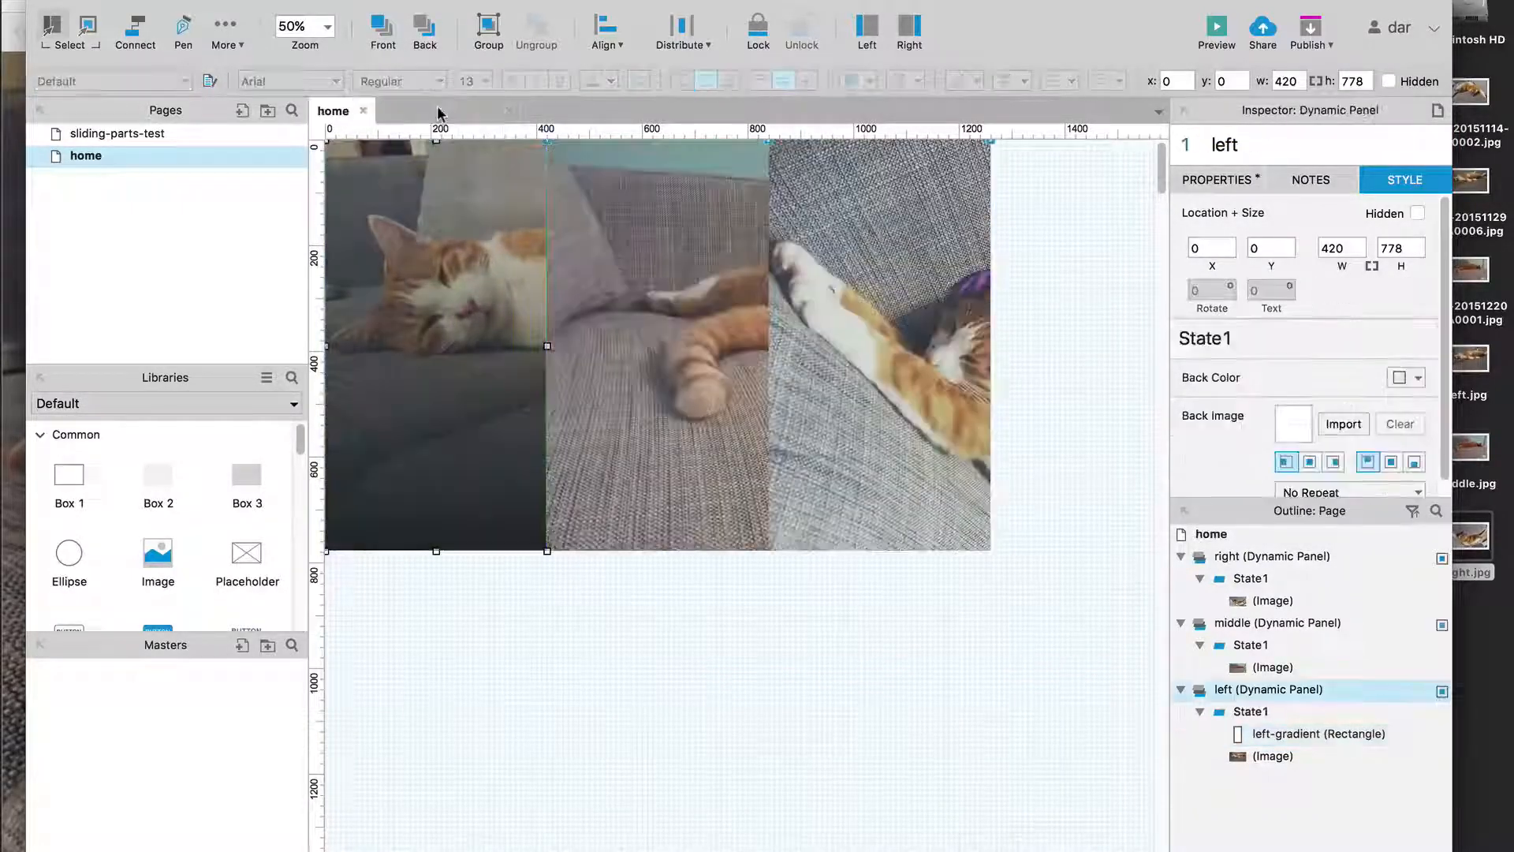
double_click(687, 340)
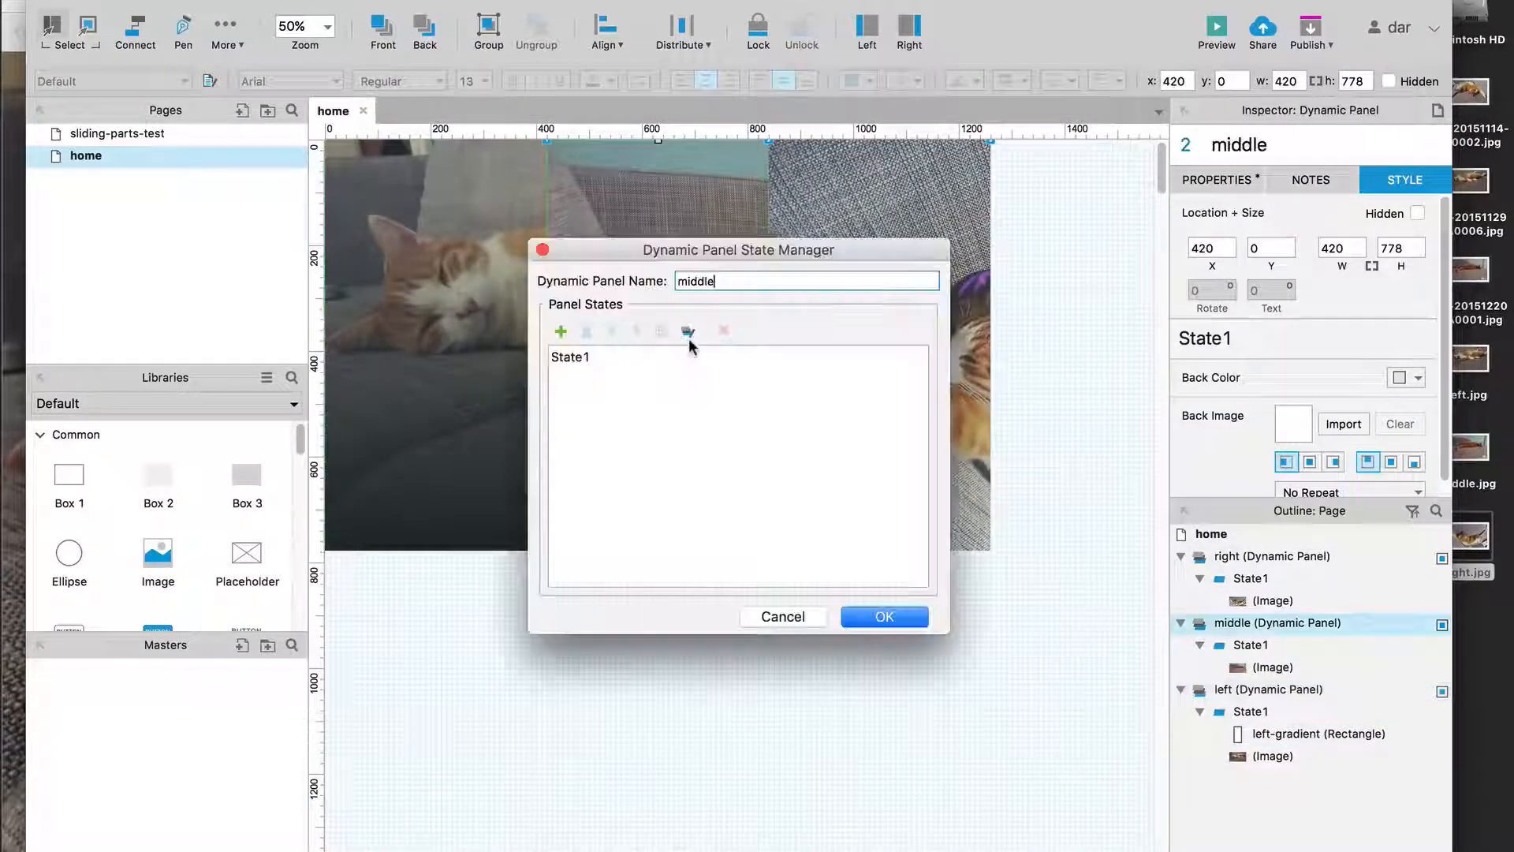
double_click(570, 358)
key(ctrl+v)
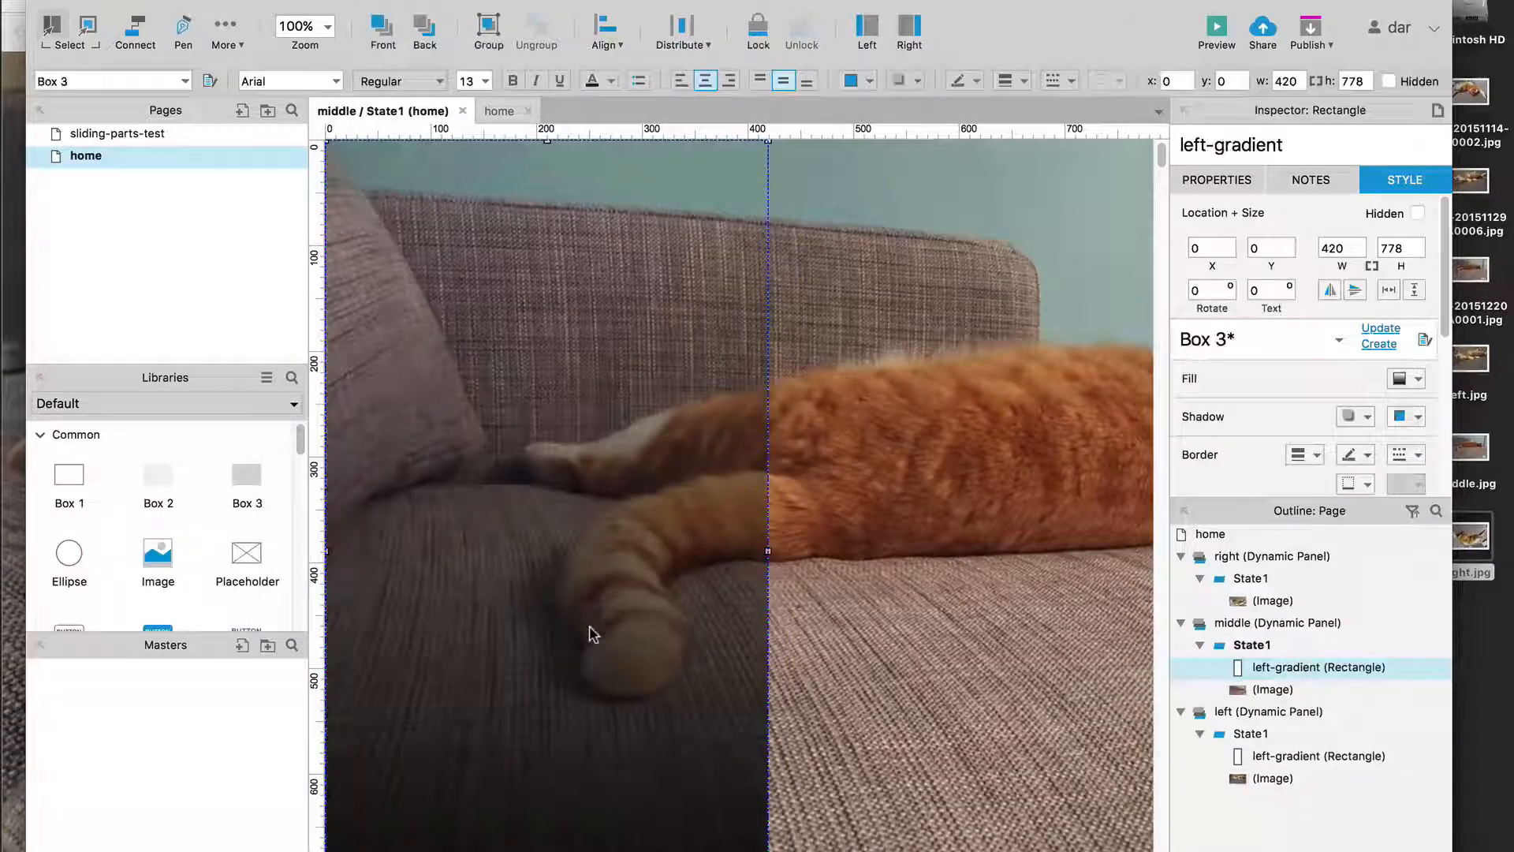
Rename the pasted rectangle middle-gradient and close the middle panel's state
double_click(1191, 144)
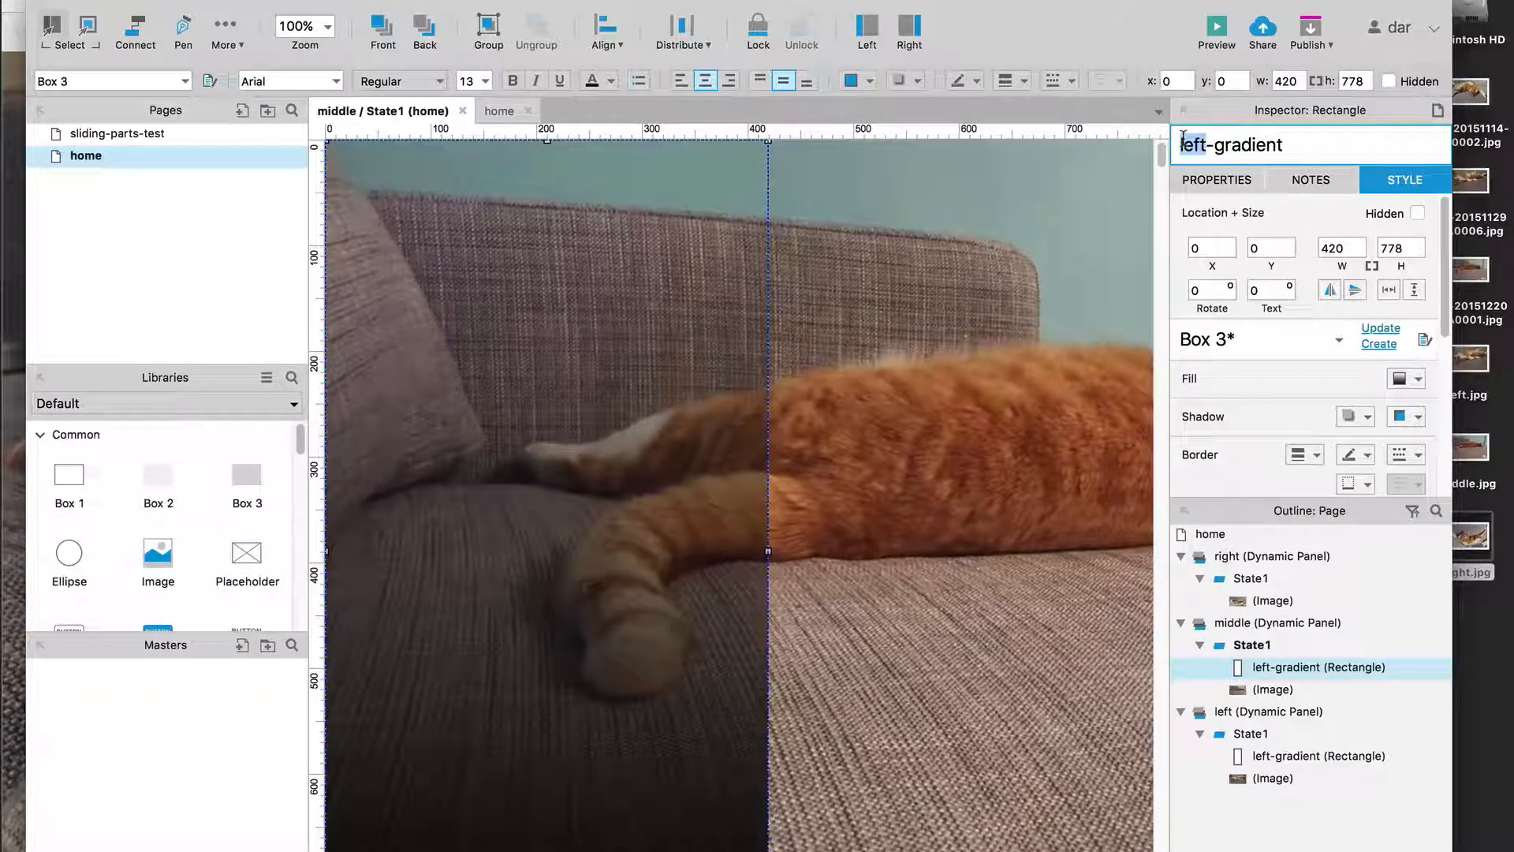
text(middle)
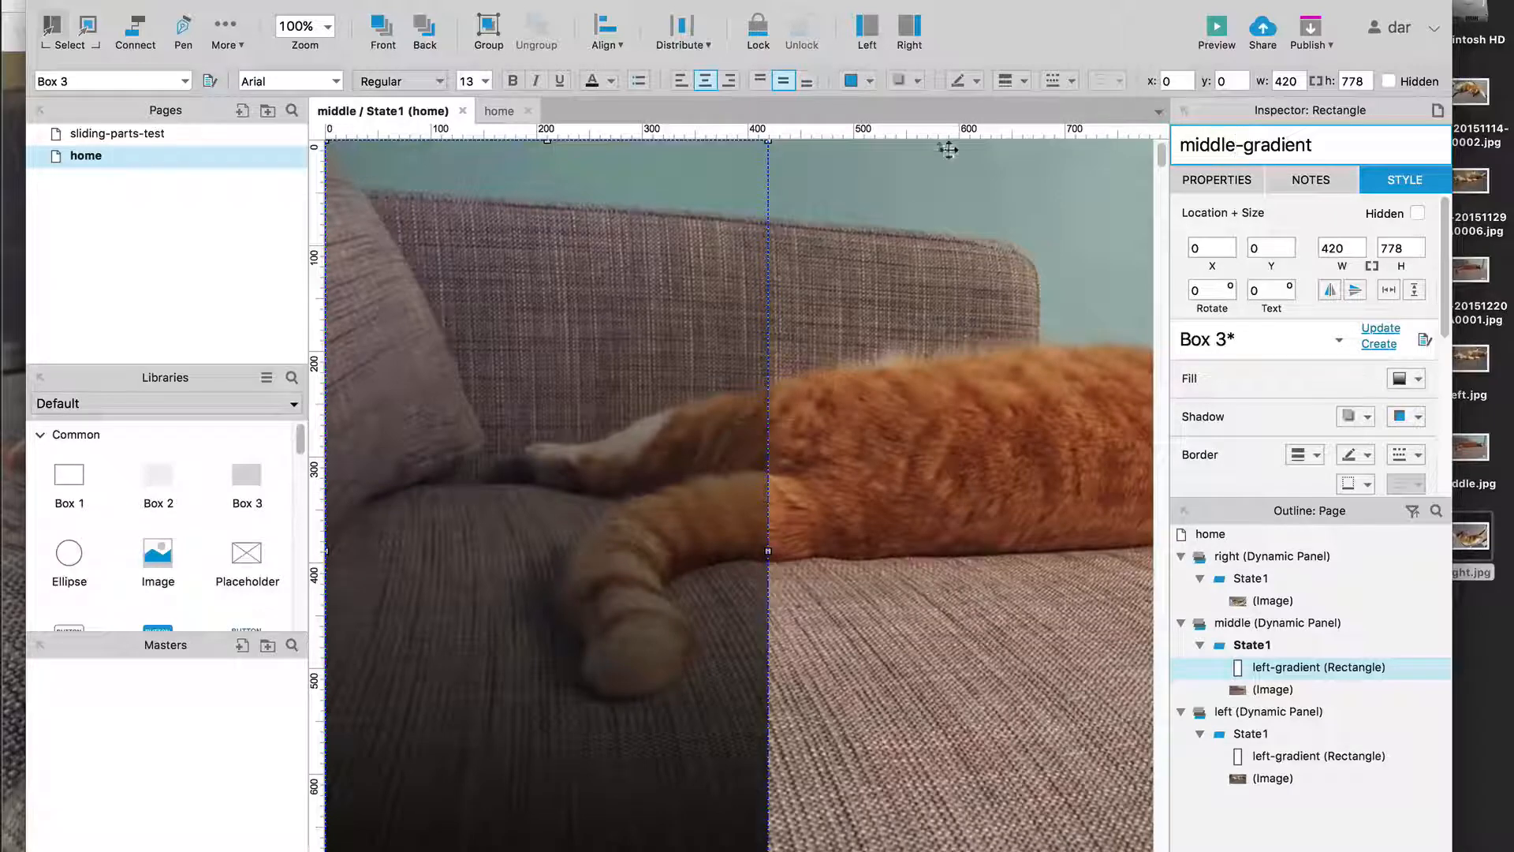
key(Return)
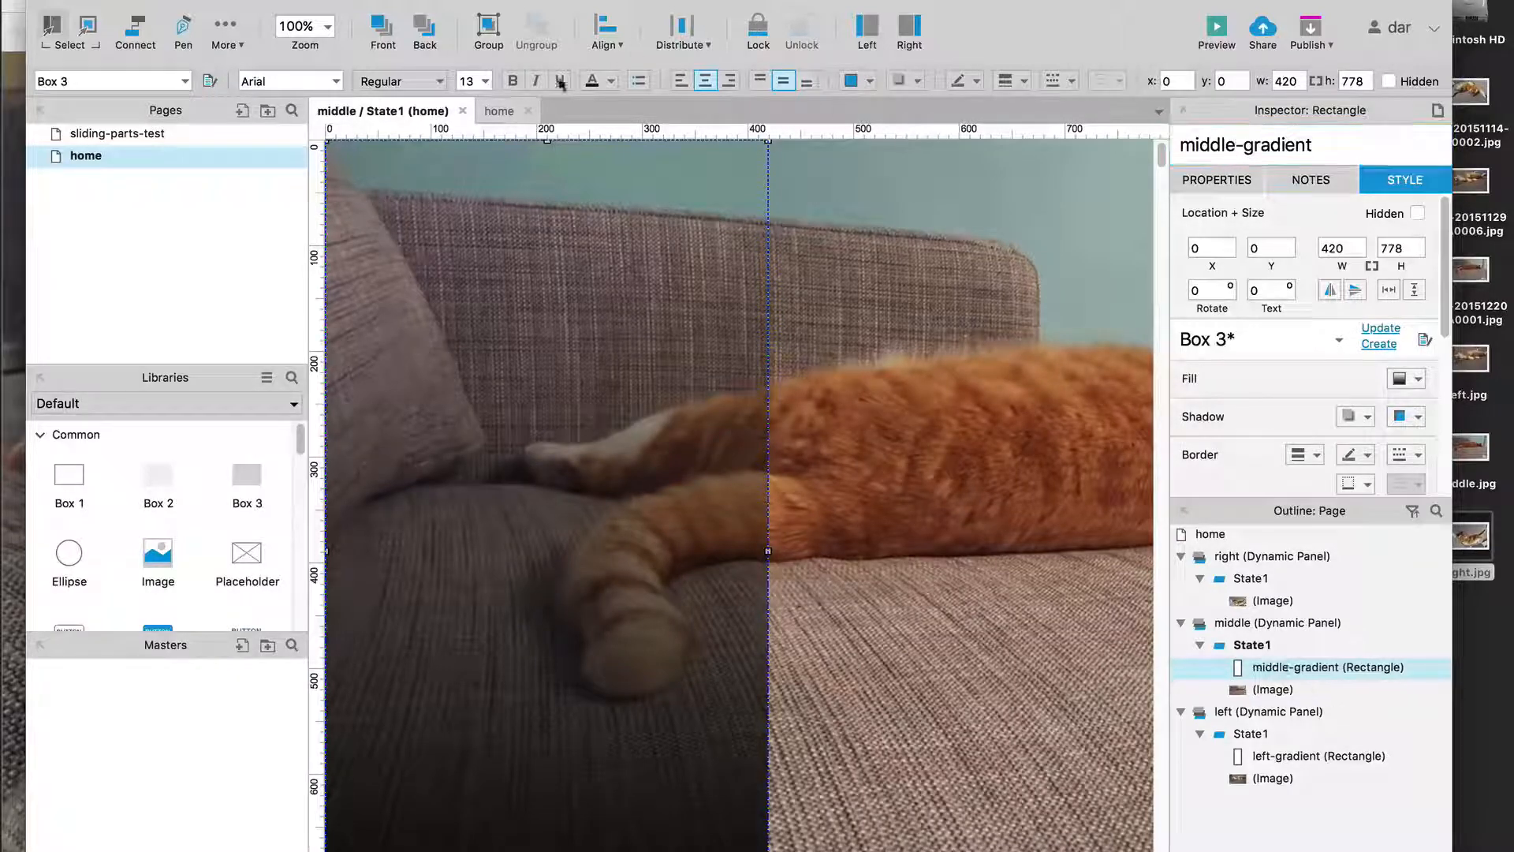
click(462, 109)
Paste the copied gradient rectangle into State1 of the right dynamic panel
double_click(896, 265)
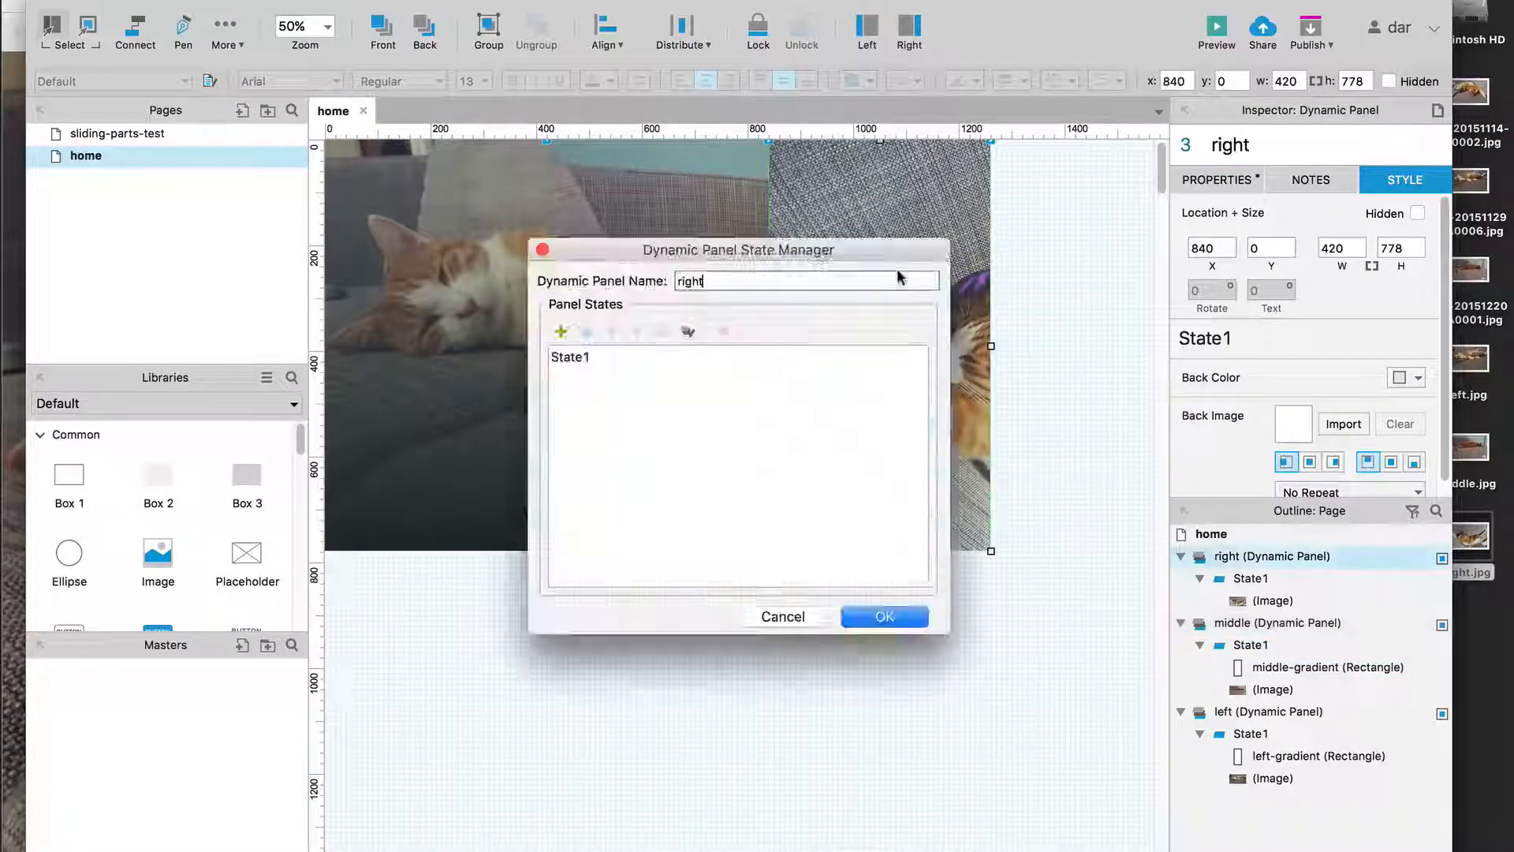
double_click(566, 354)
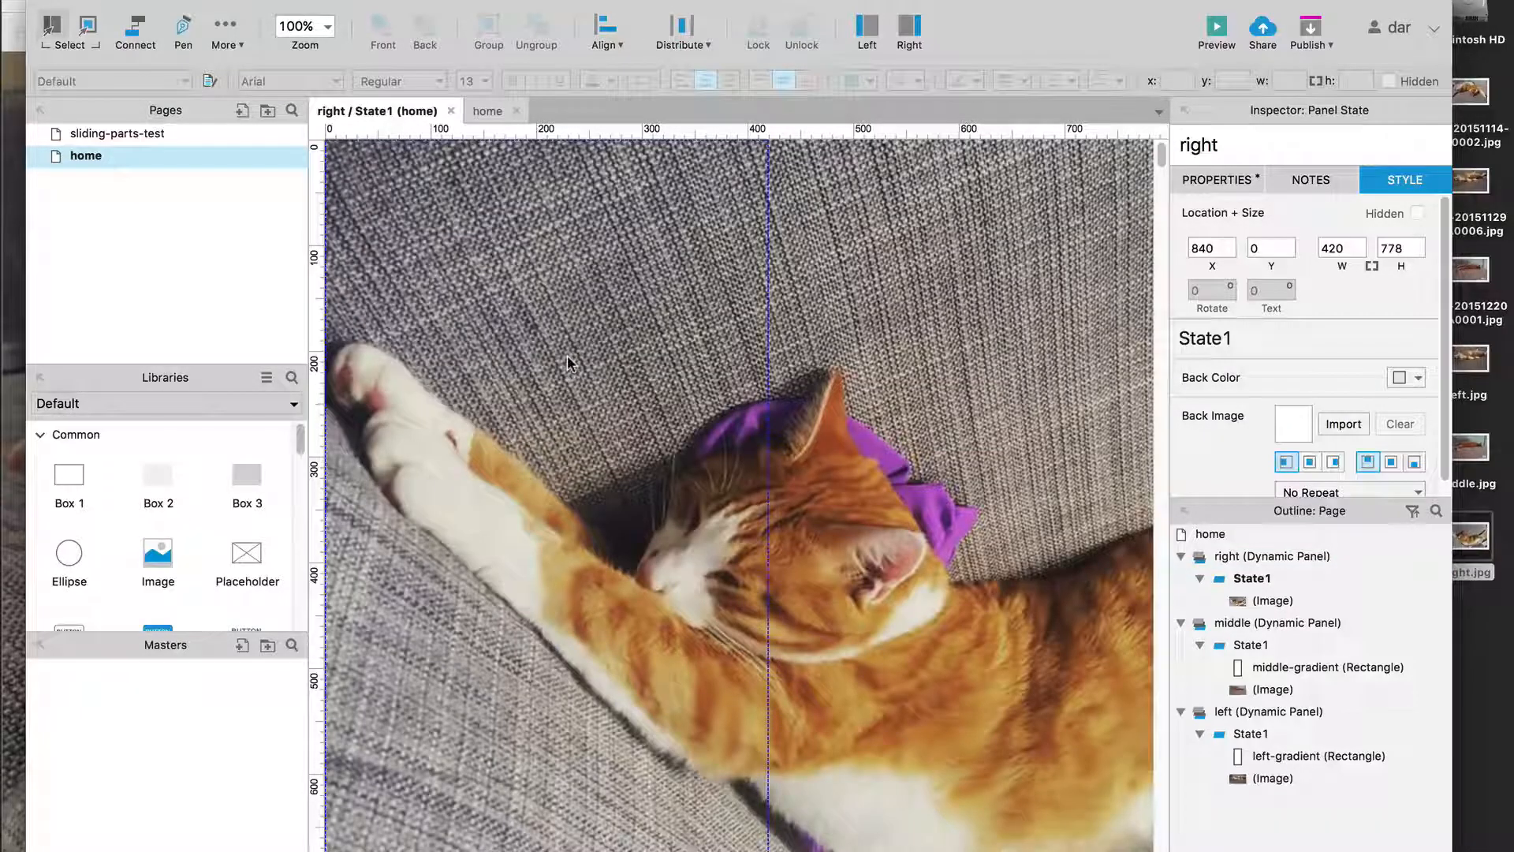
key(super+v)
Rename the pasted rectangle right-gradient and return to the home page
double_click(1184, 147)
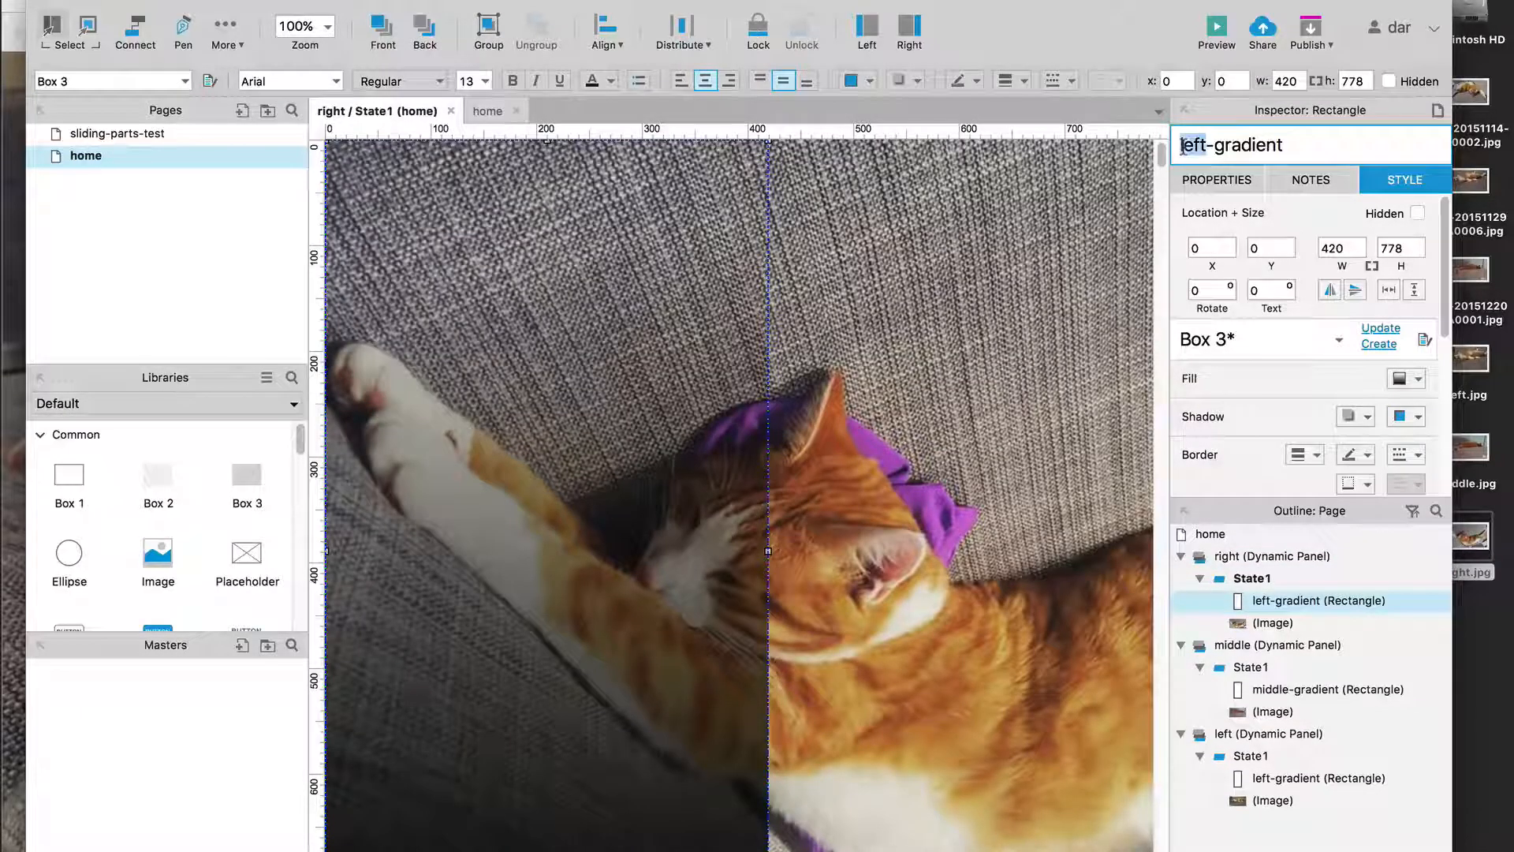
text(right)
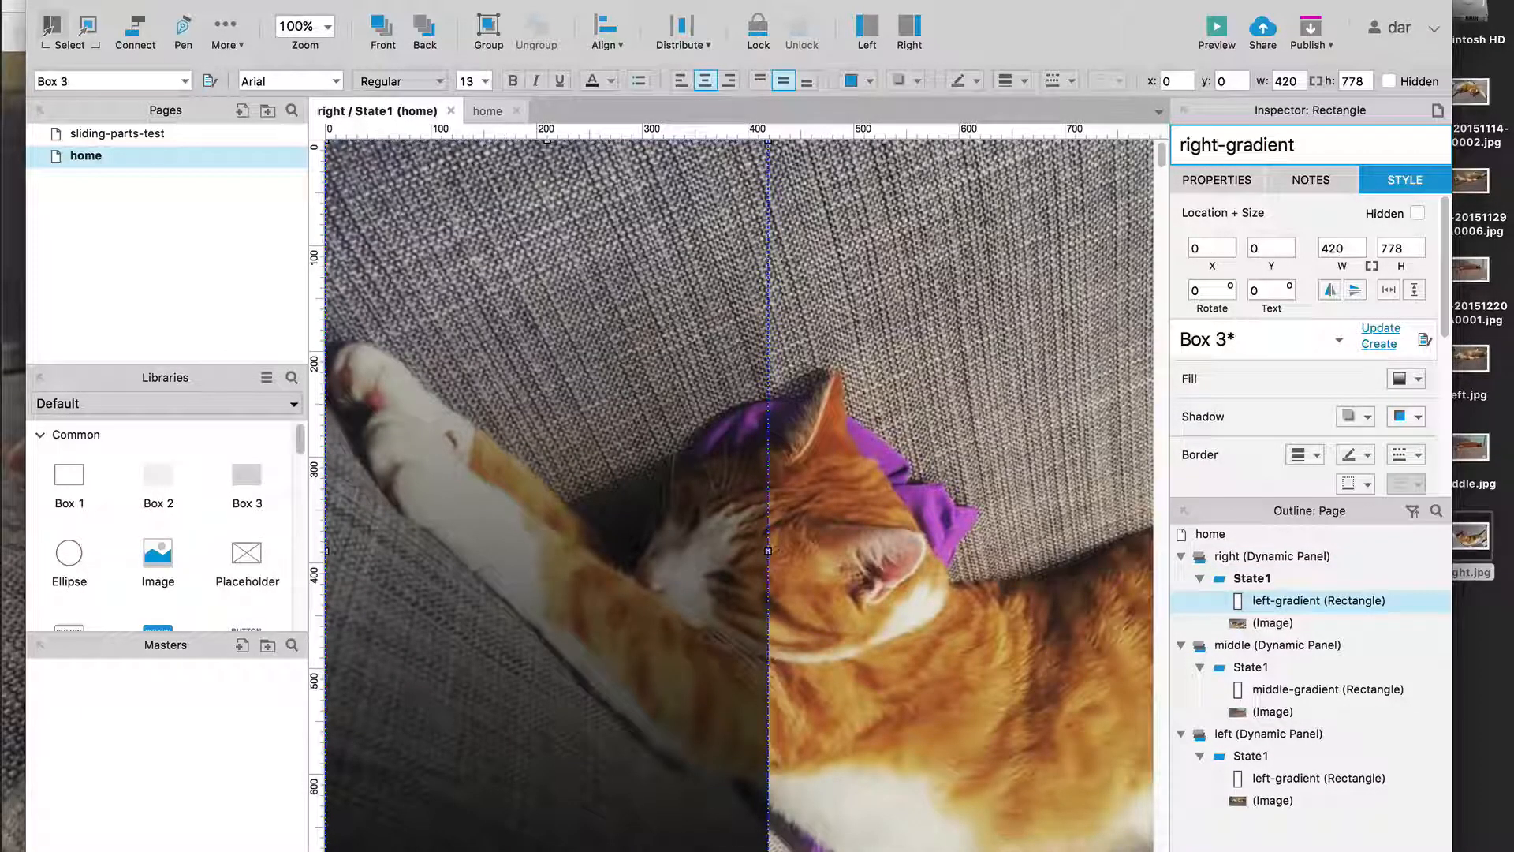
click(1033, 241)
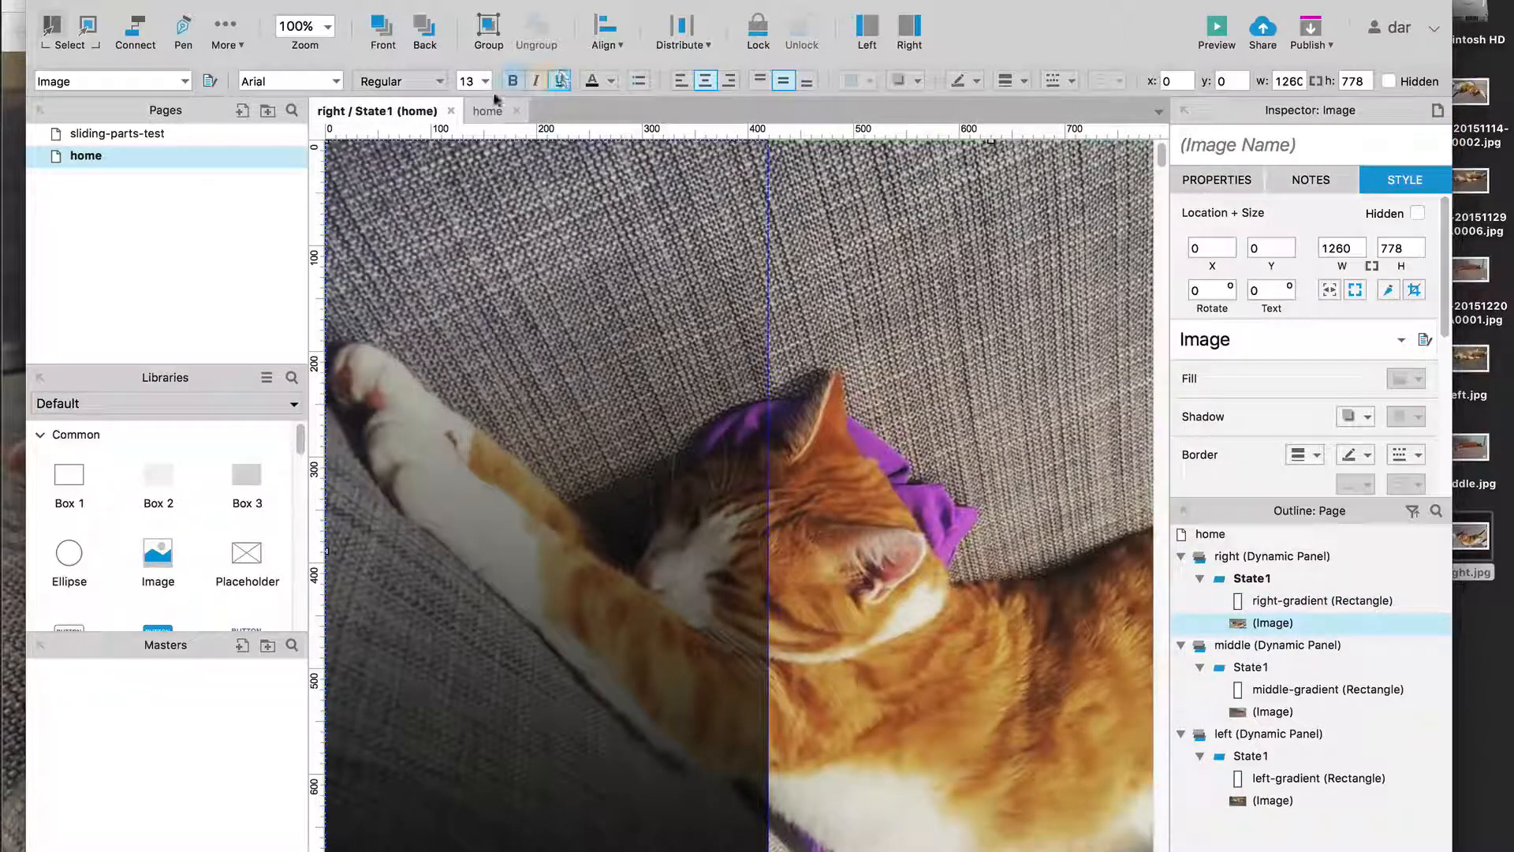
click(450, 110)
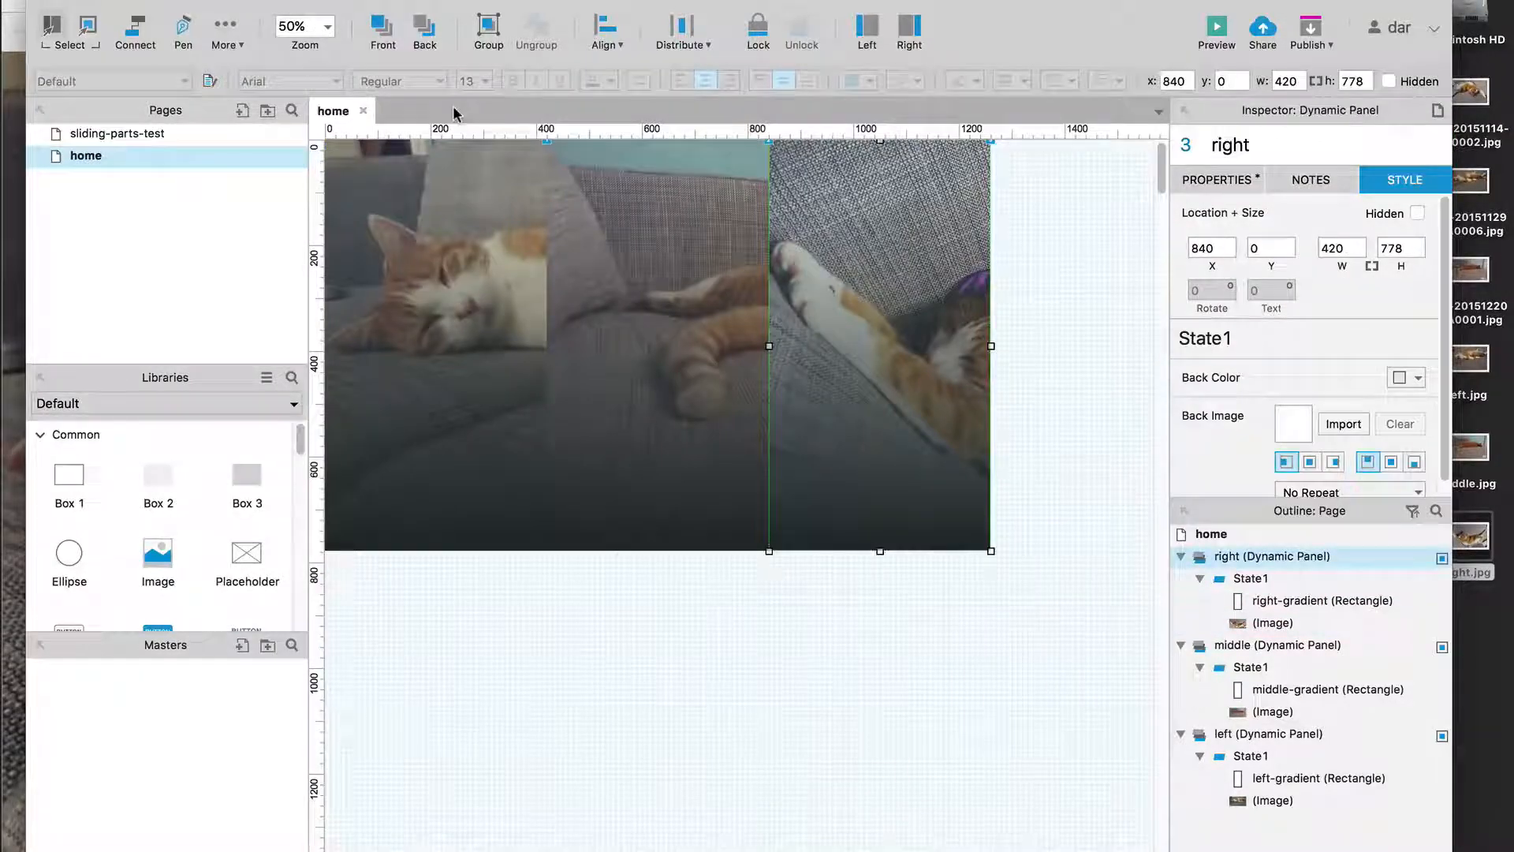
click(687, 679)
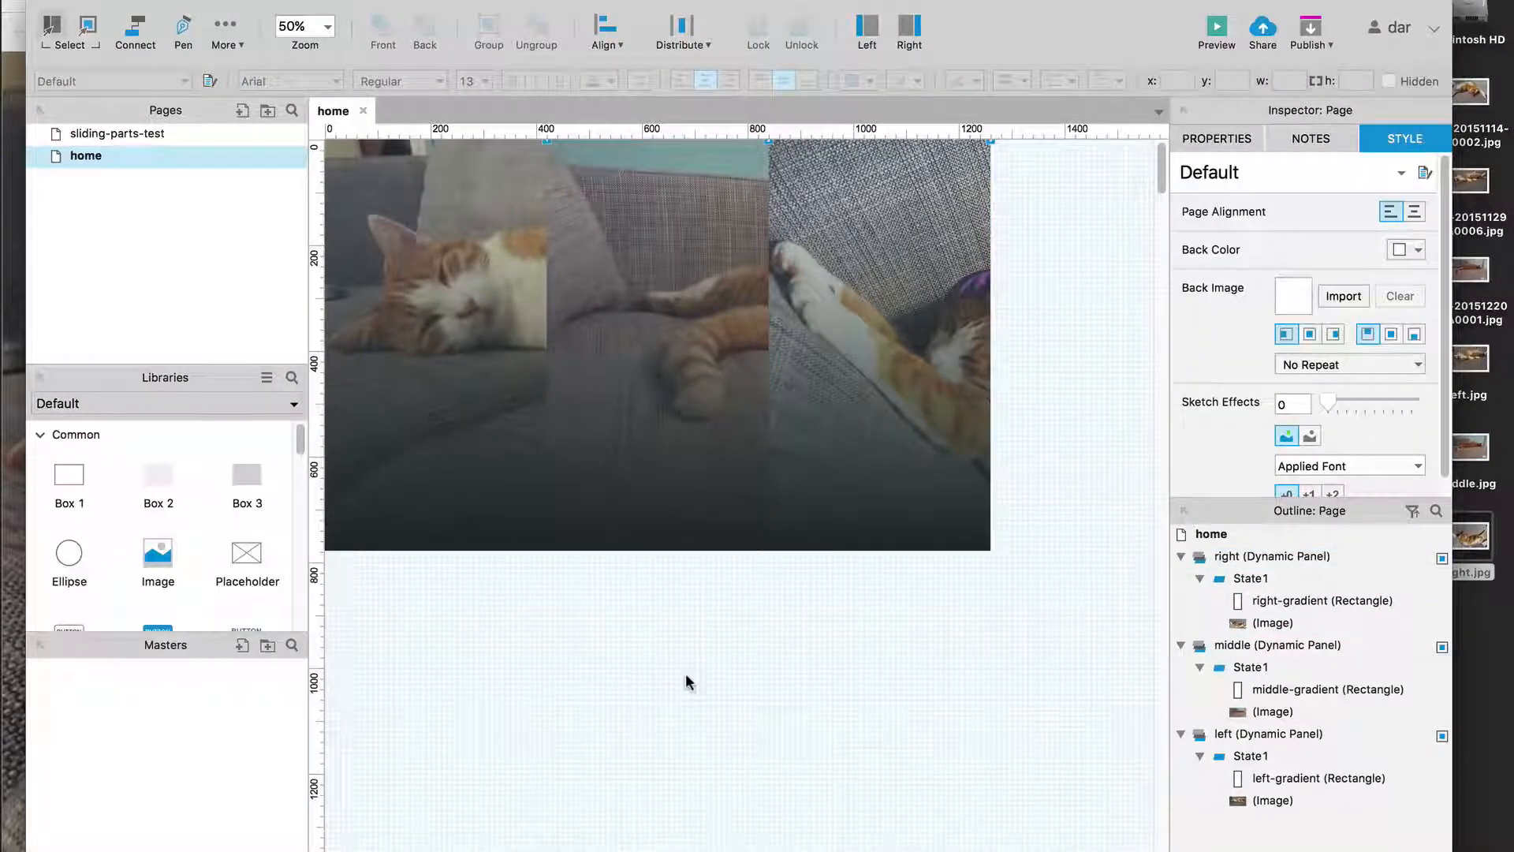
Add the left-gradient rectangle to the Set Size action in Case 1 of the left panel's OnMouseOut event
click(476, 398)
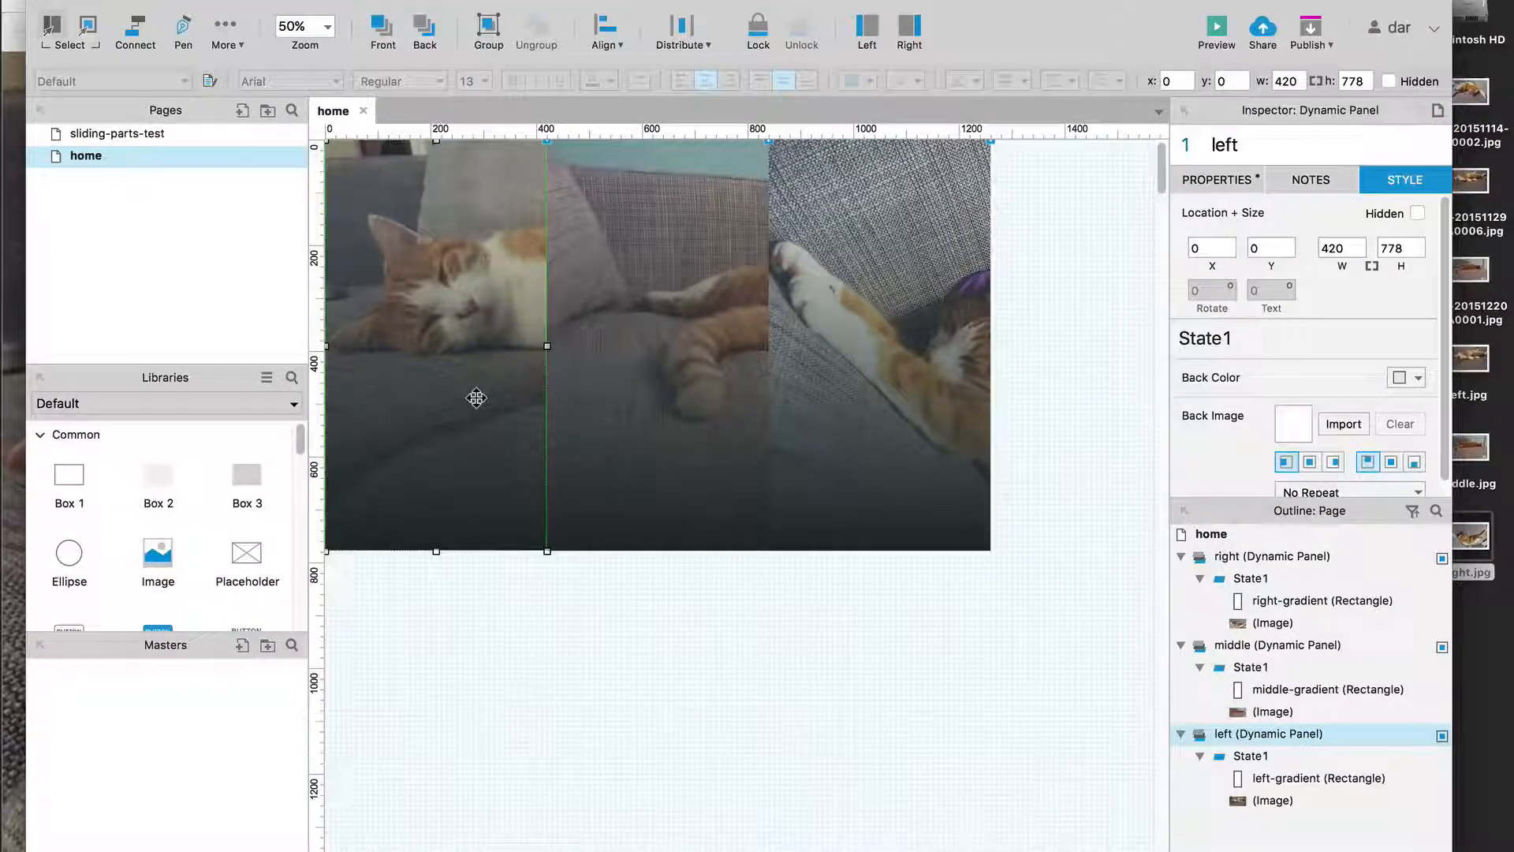
click(1235, 183)
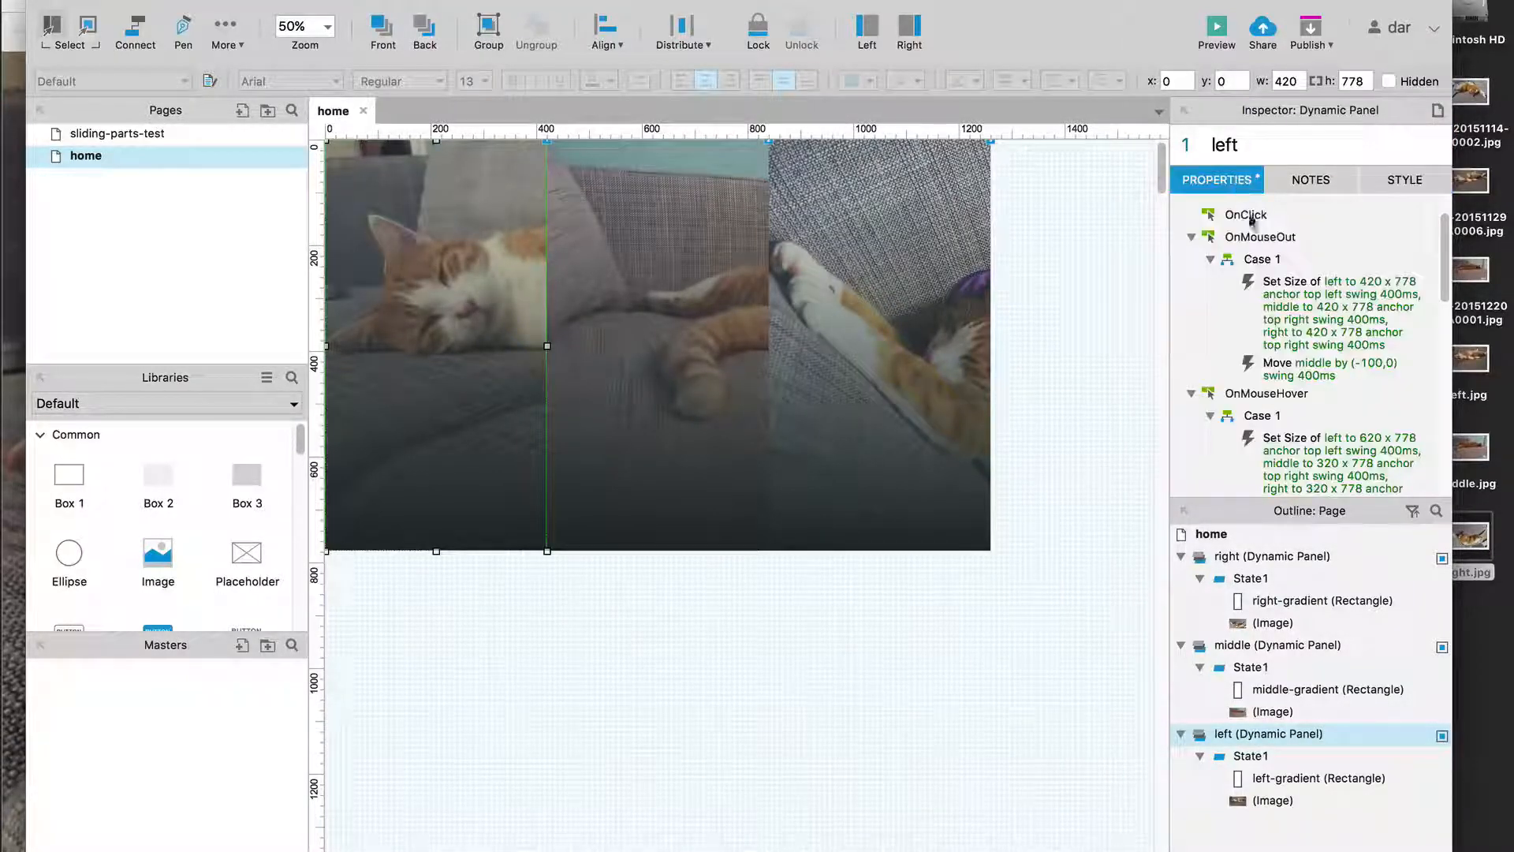
double_click(1258, 259)
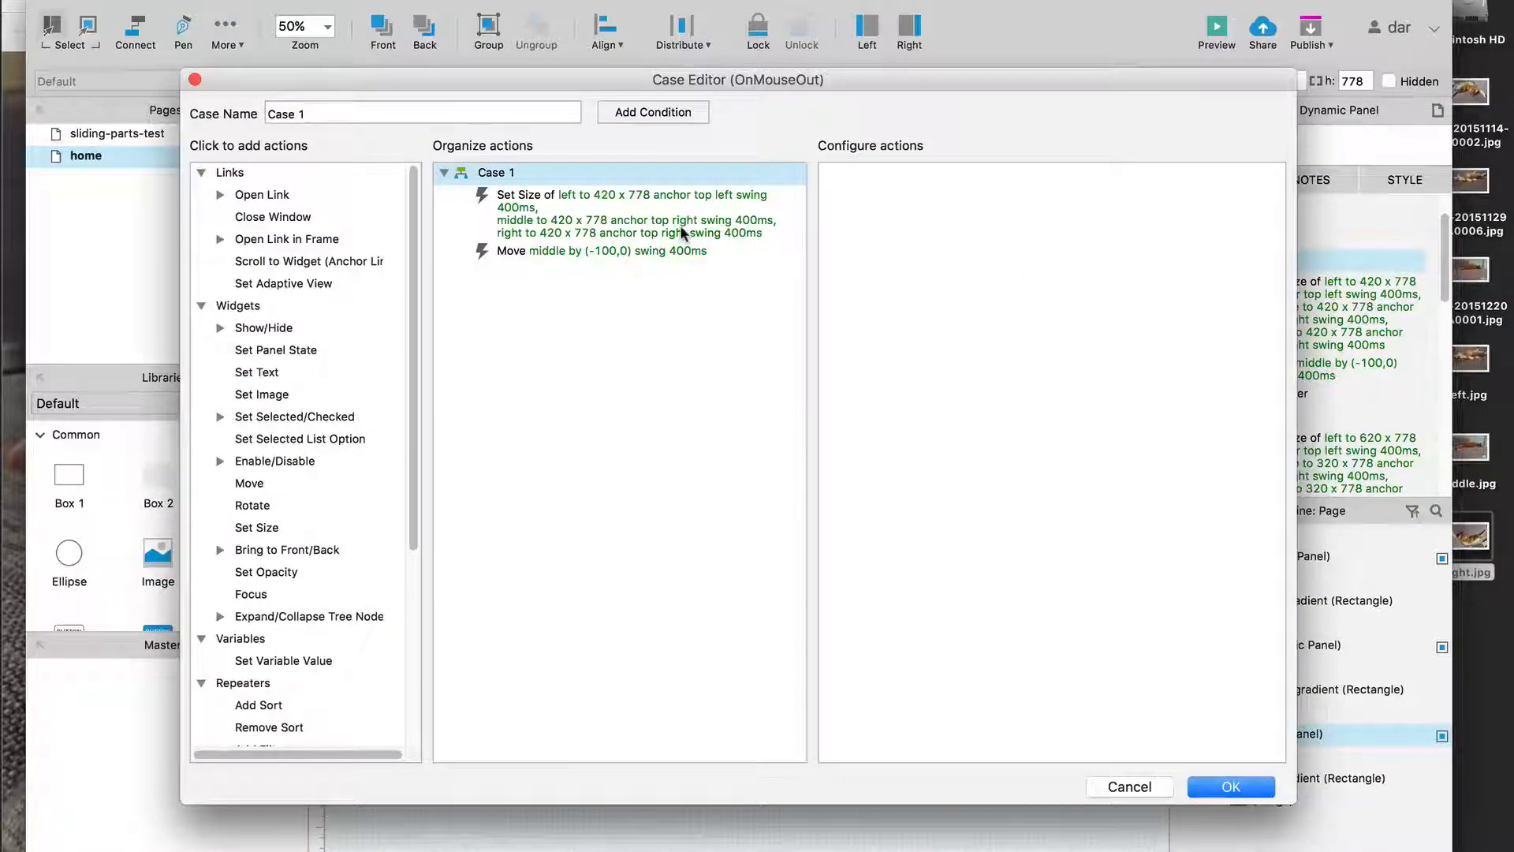
click(681, 230)
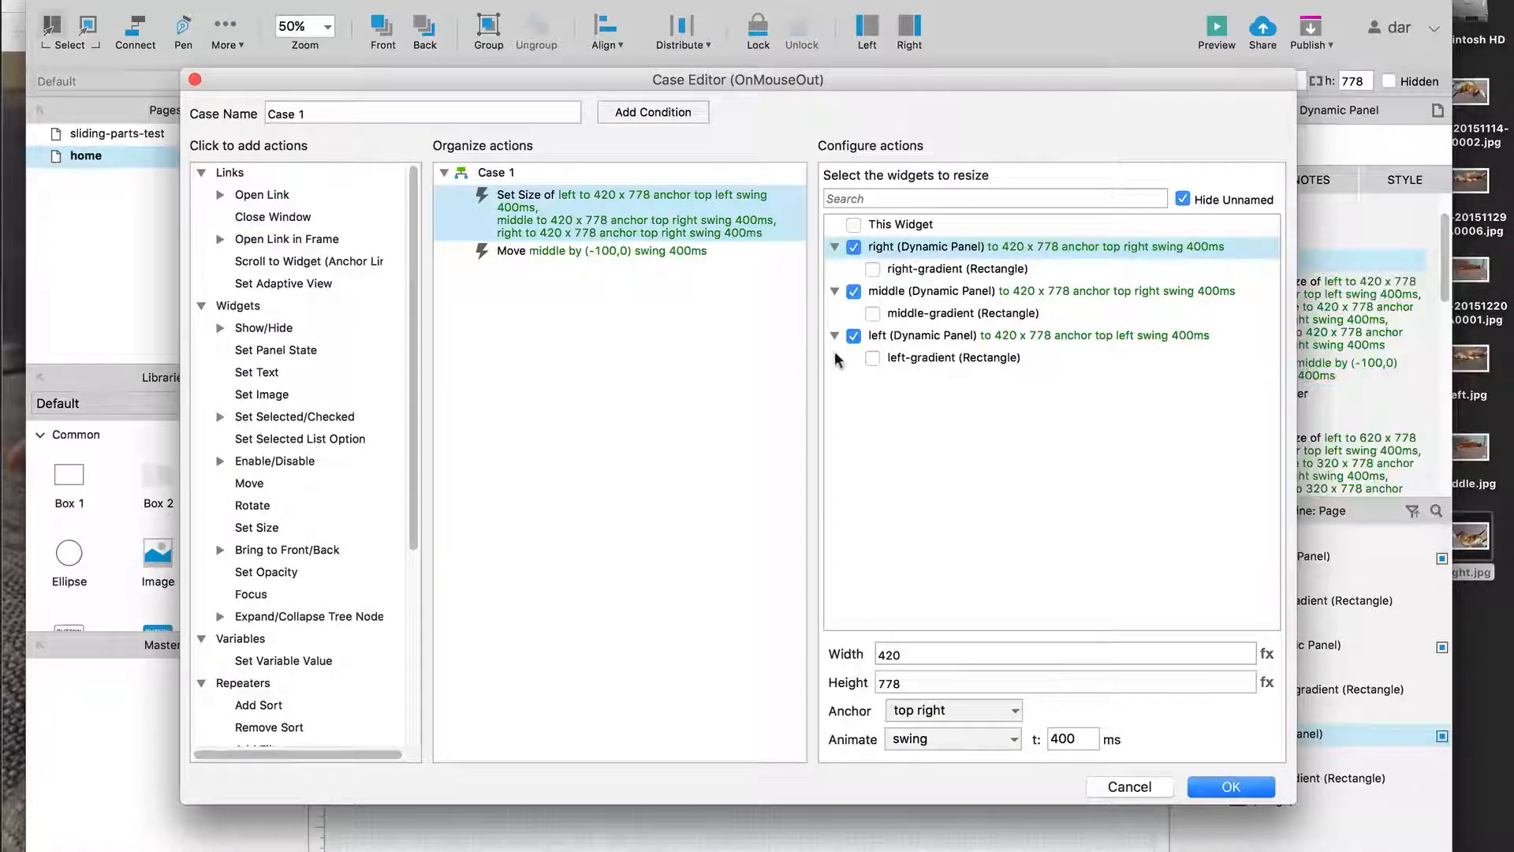
click(873, 358)
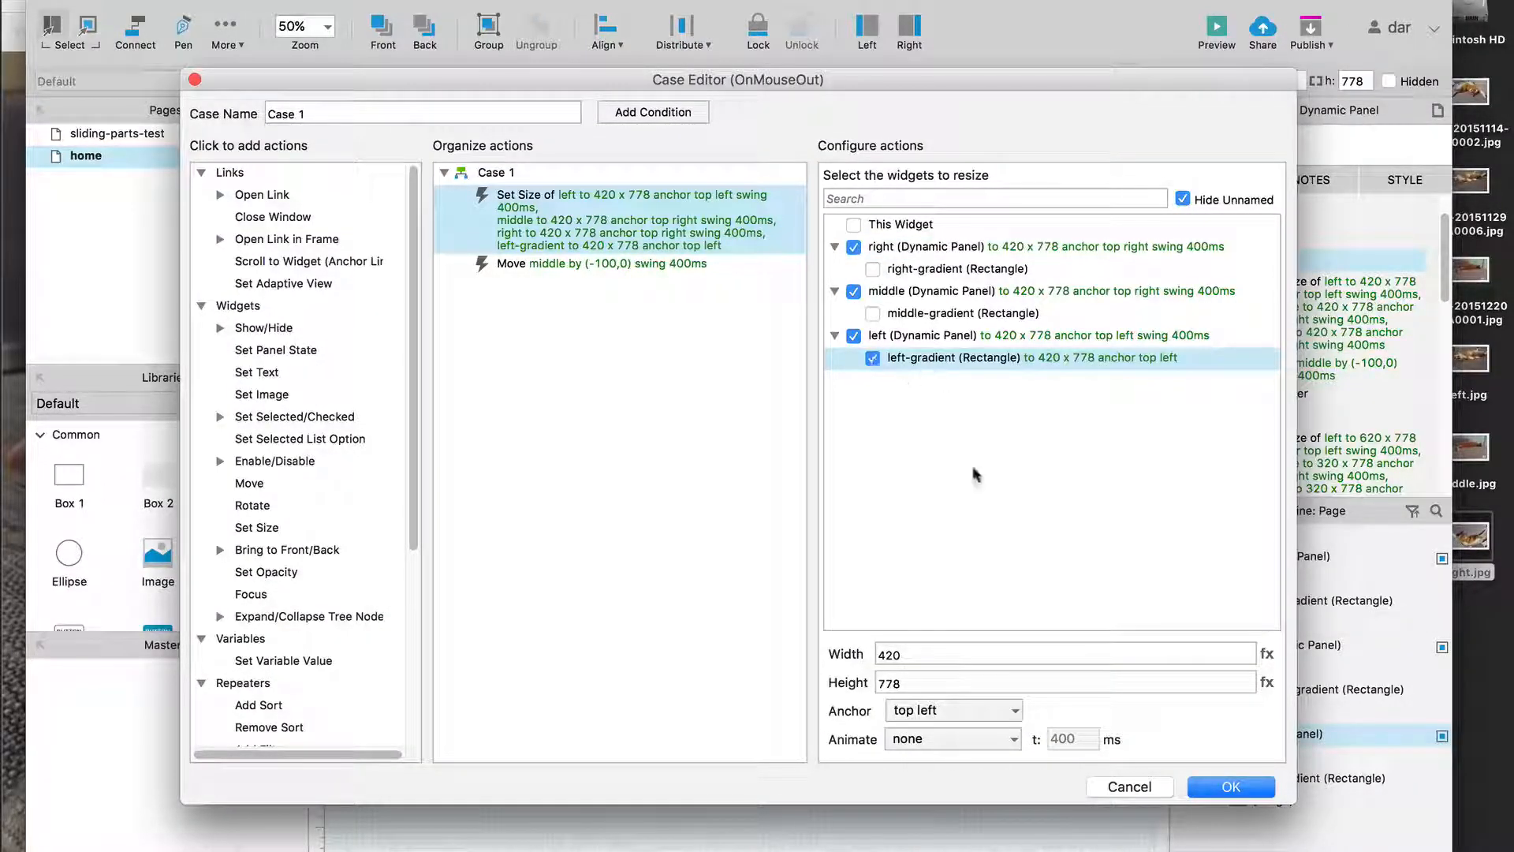
Set left-gradient's resize width to 620 with a swing animation of 400 ms
click(924, 653)
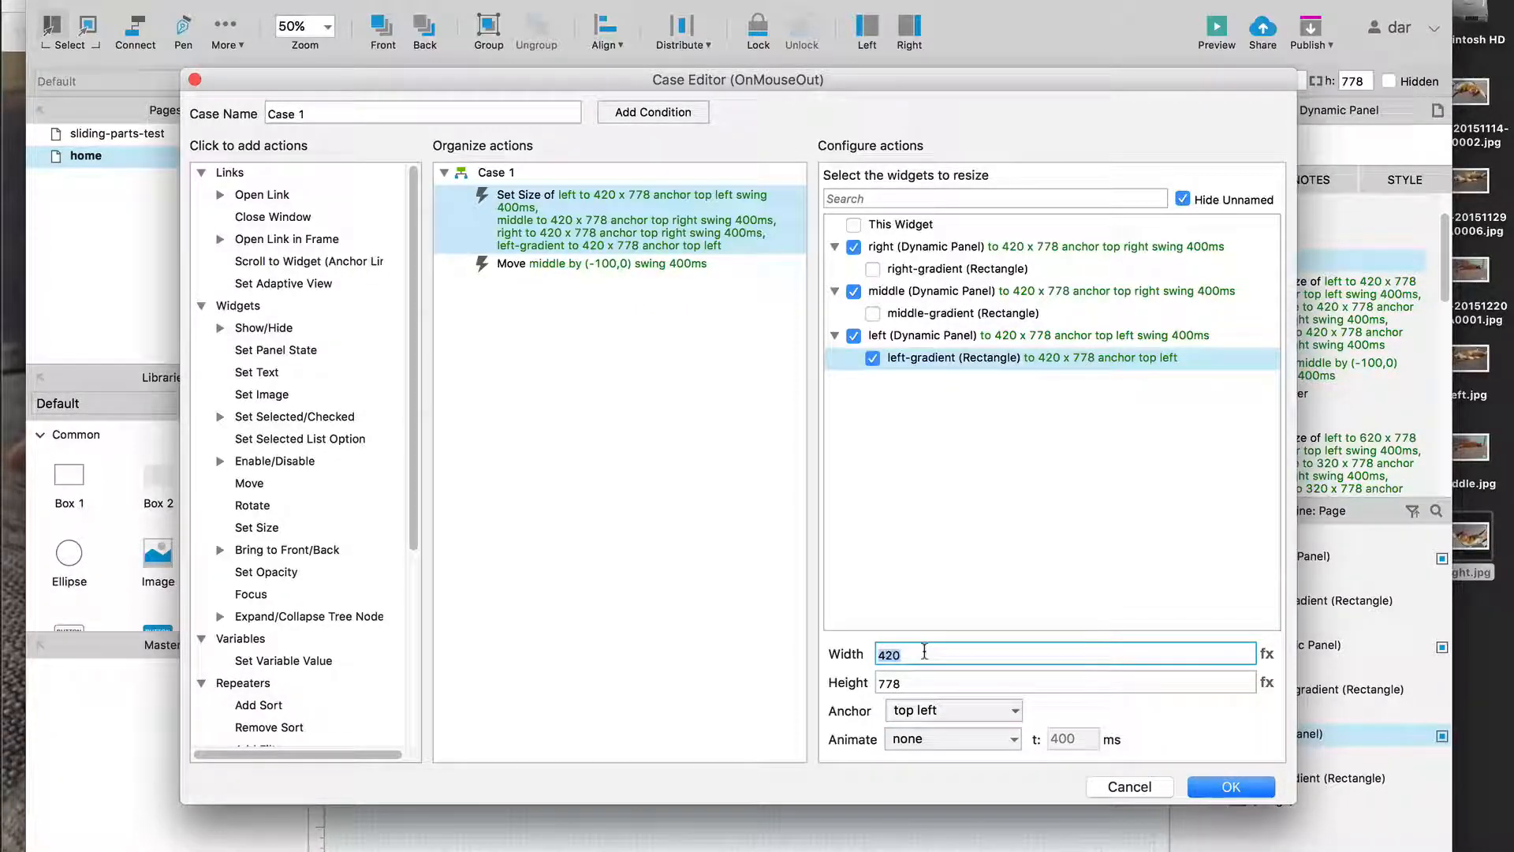
text(620)
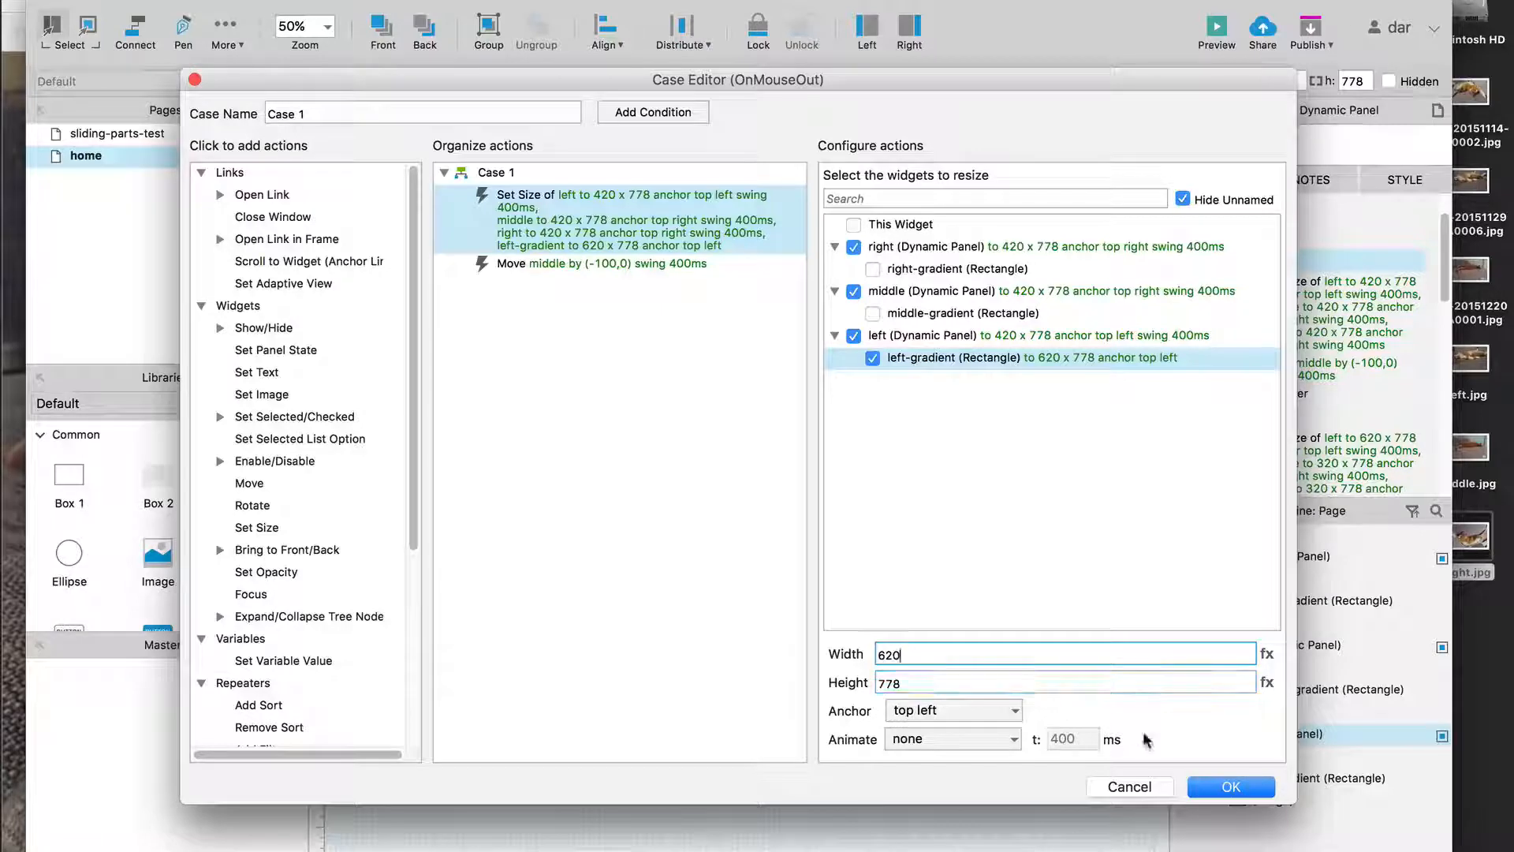
click(995, 739)
click(992, 725)
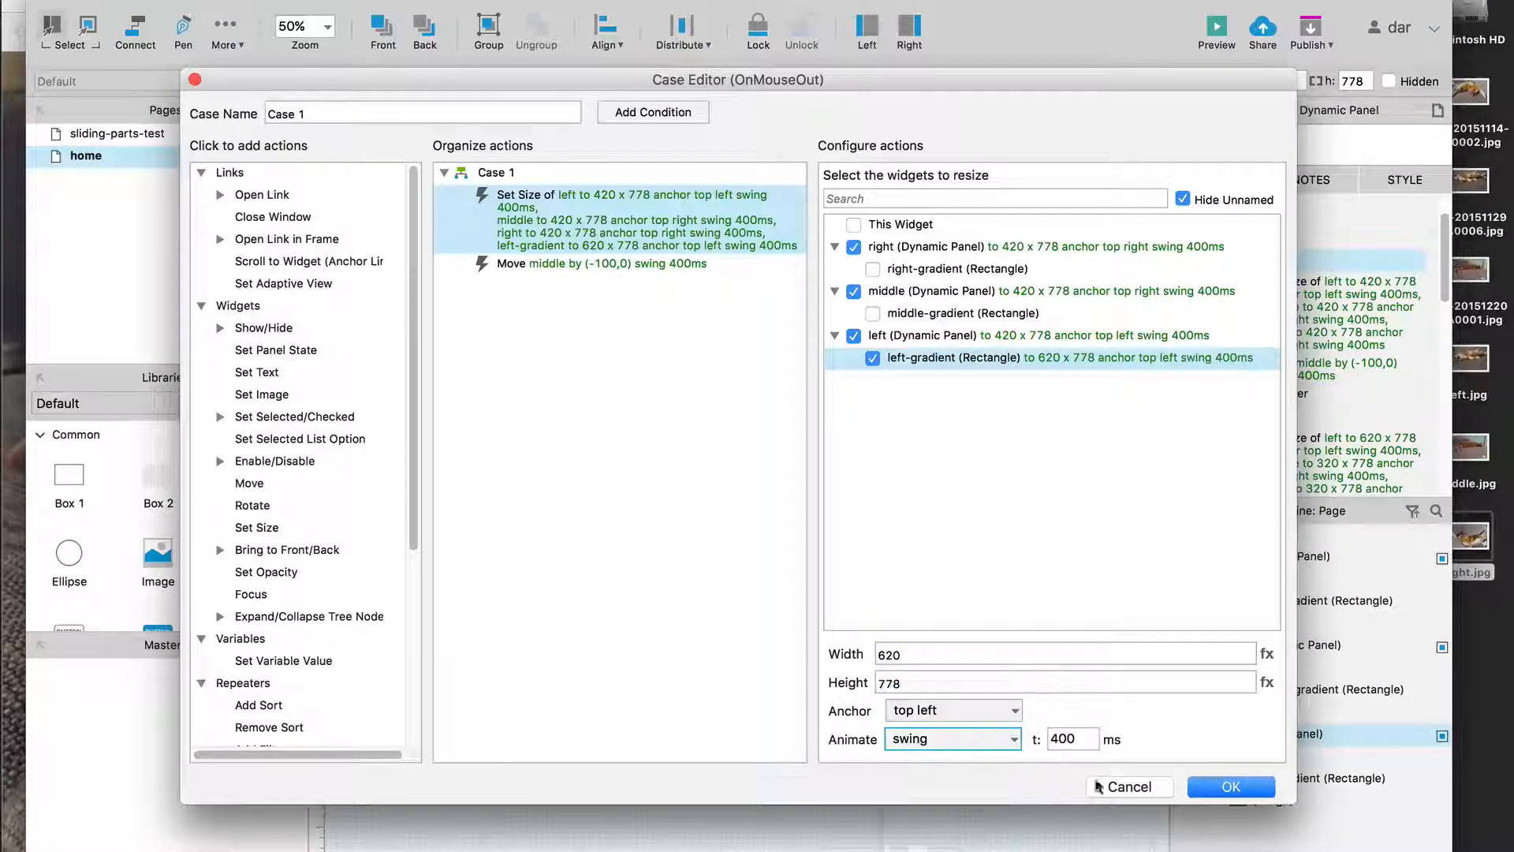
Set left-gradient's resize width to 420 in the Set Size action of the left panel's OnMouseOut case
click(1231, 786)
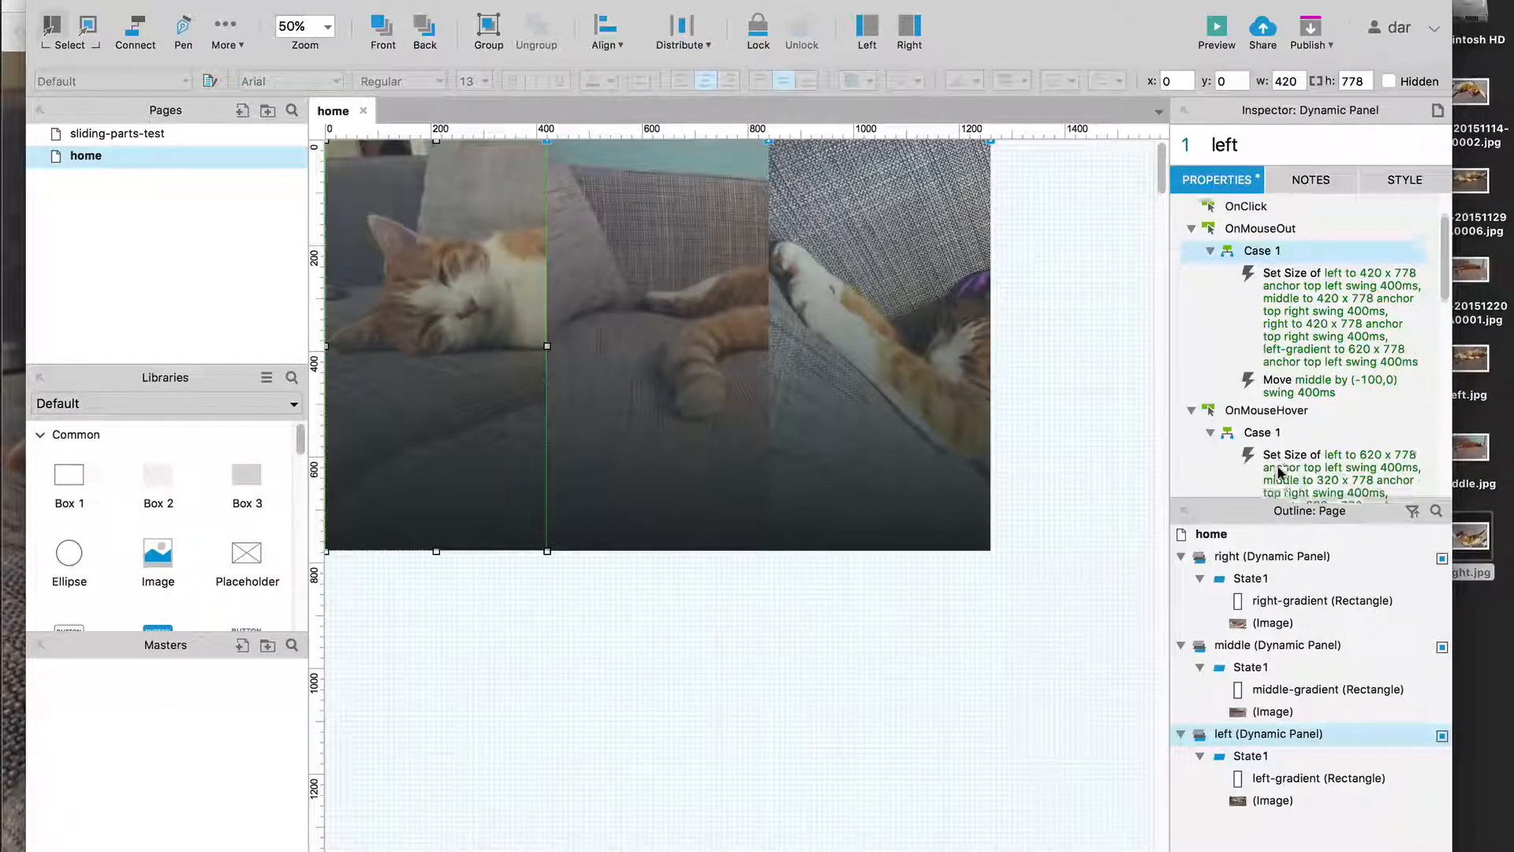
double_click(1290, 316)
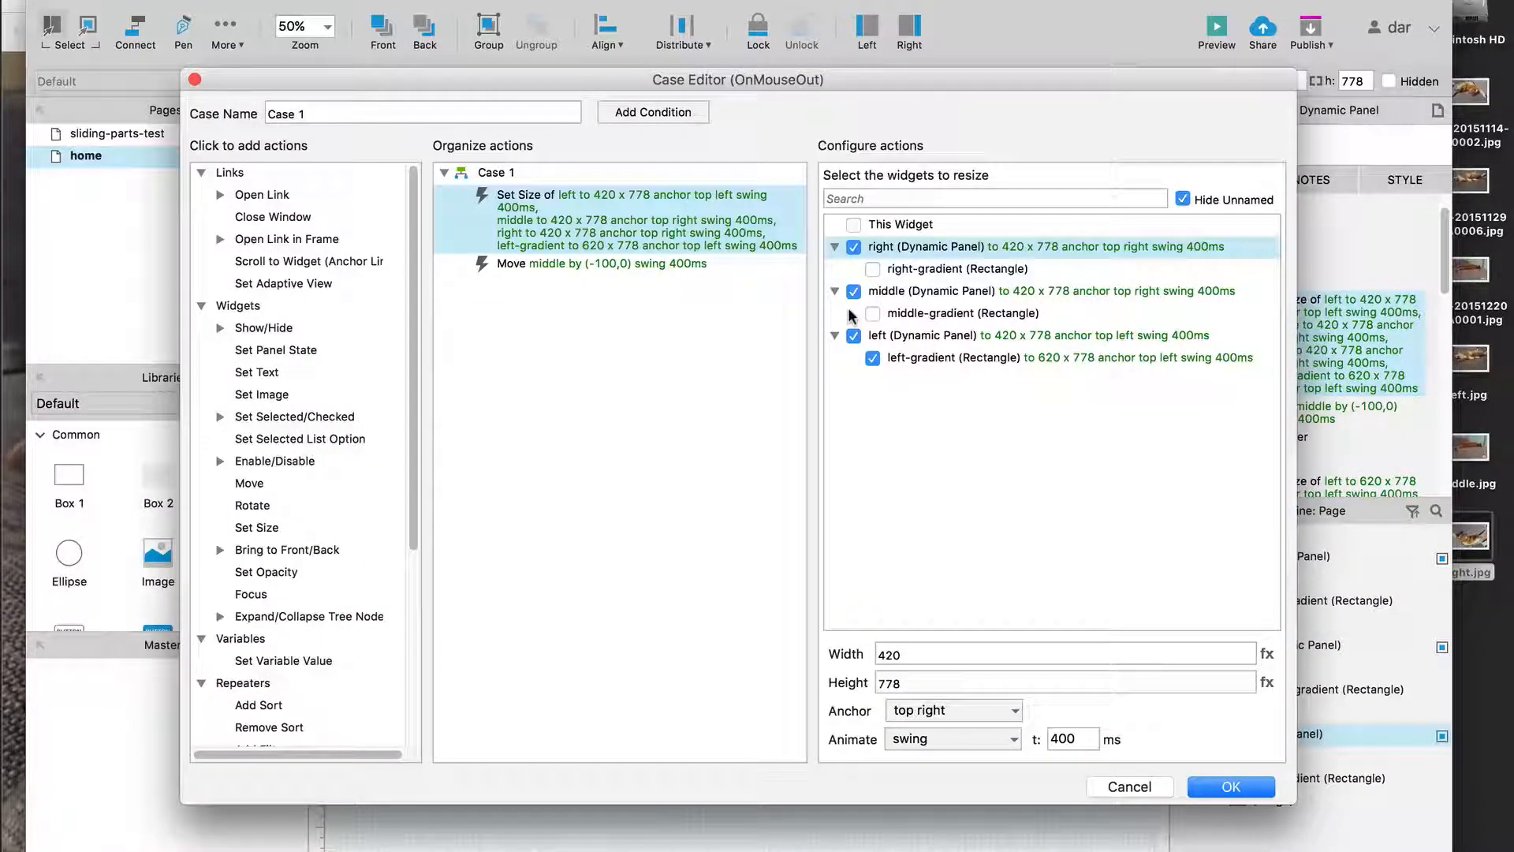
click(964, 356)
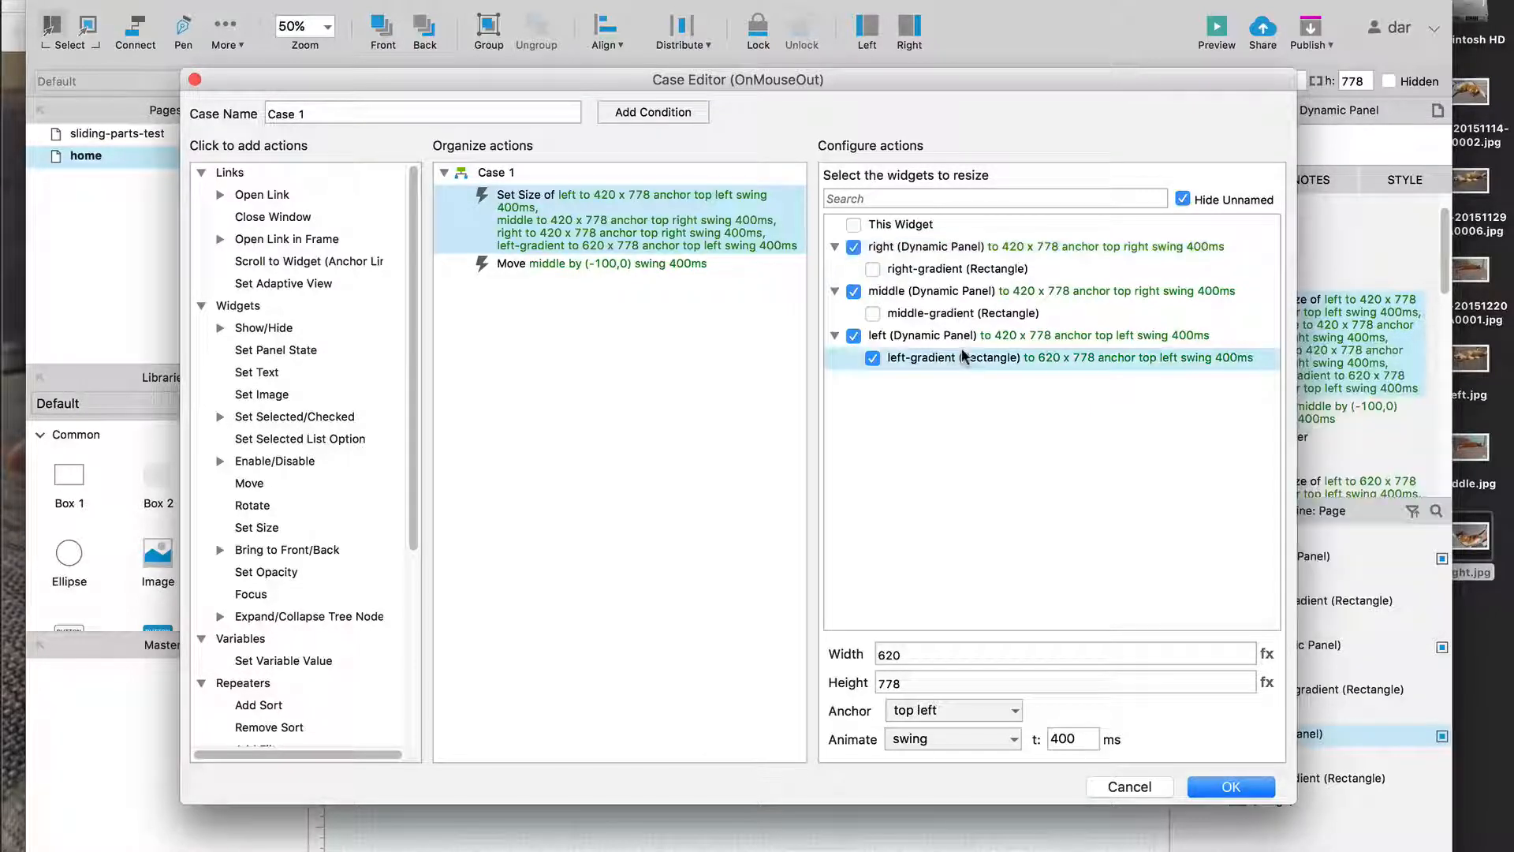
click(927, 653)
text(420)
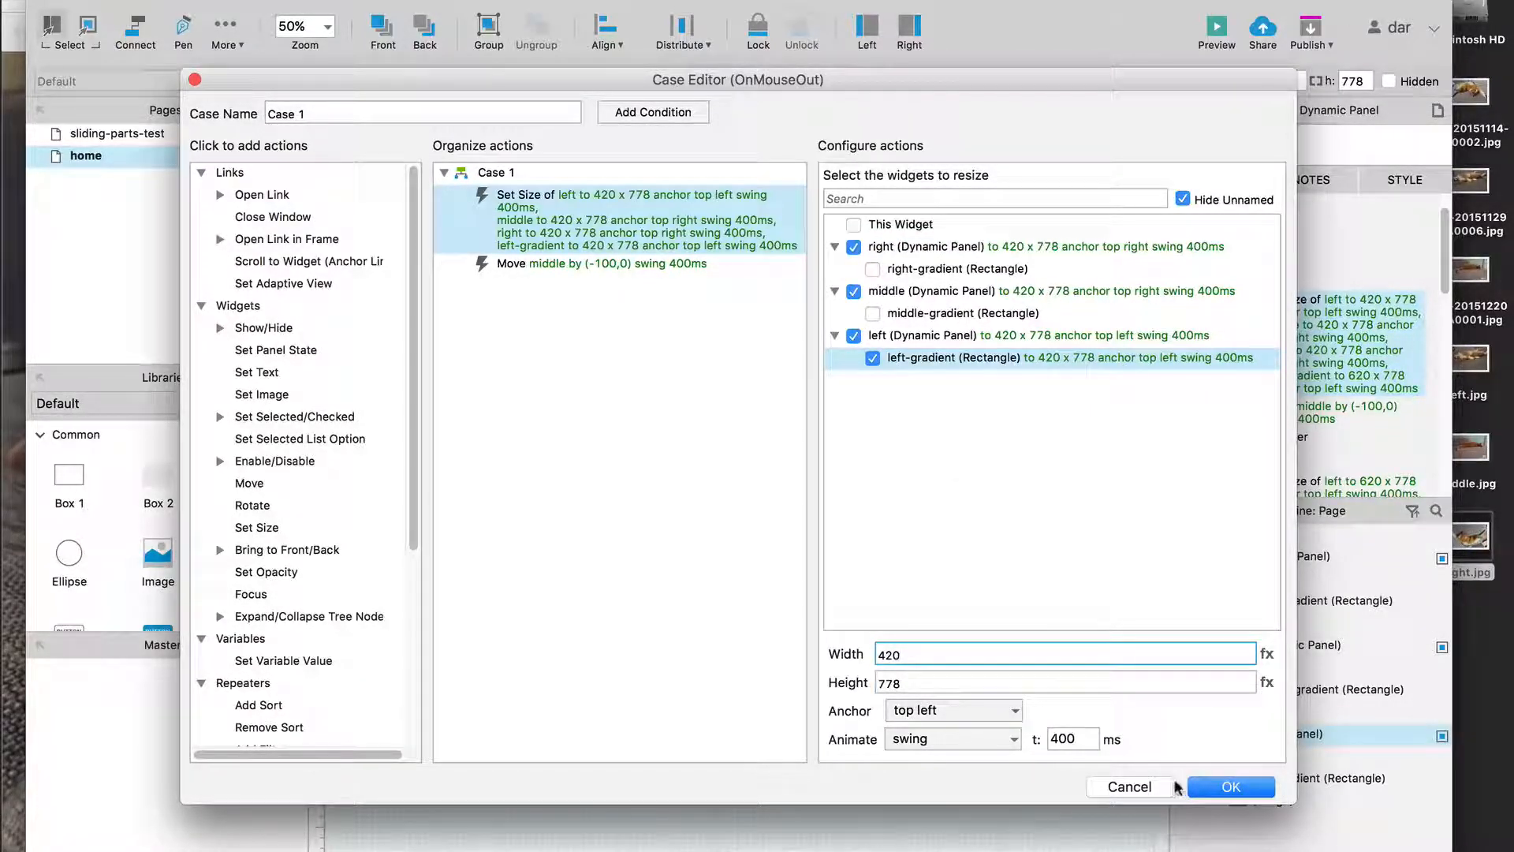
click(1230, 786)
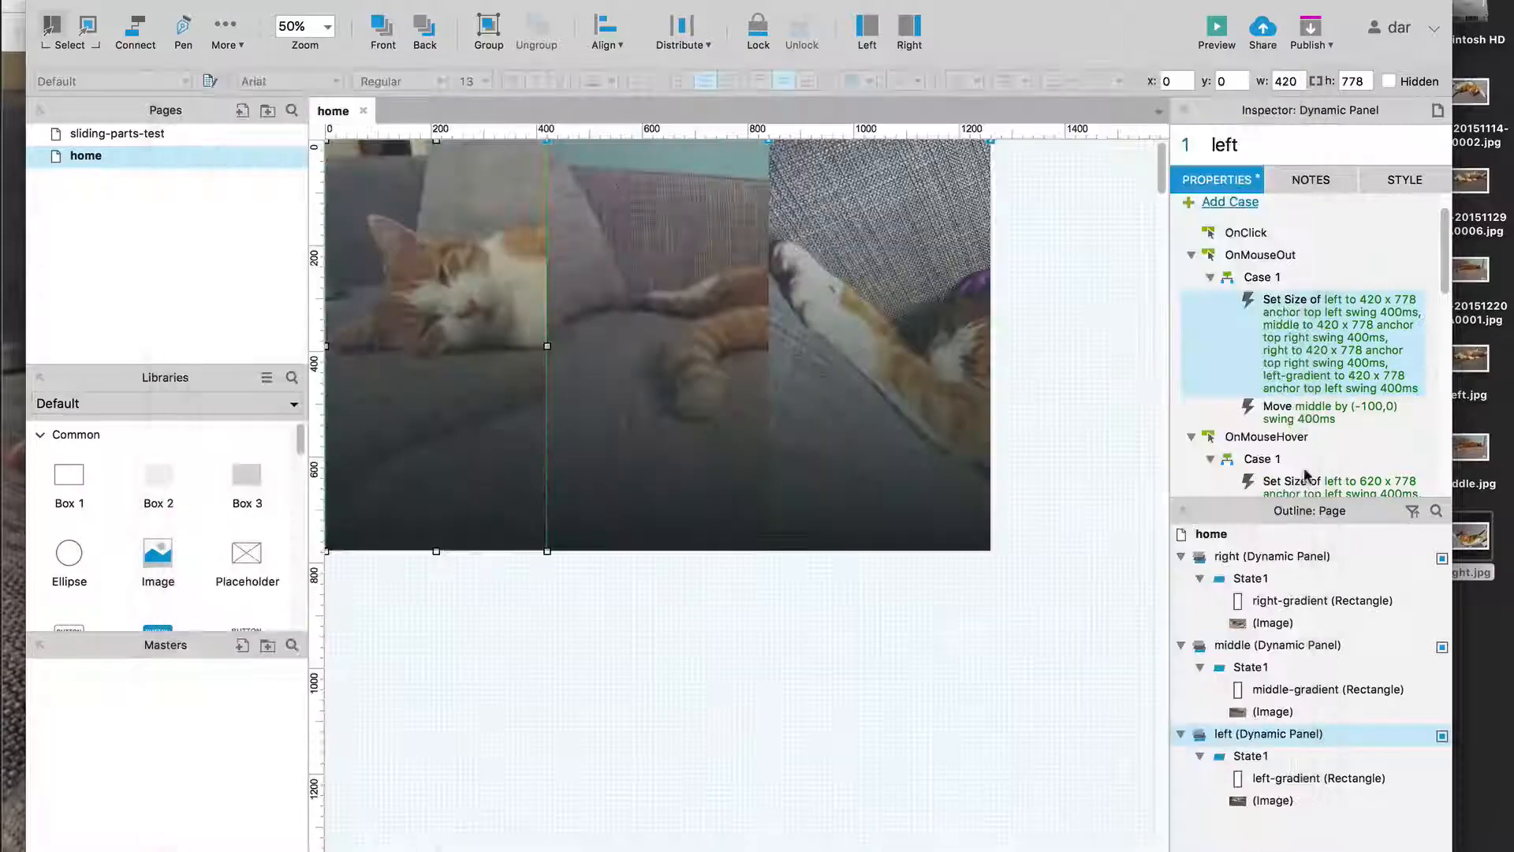
Add the left-gradient rectangle to the Set Size action in Case 1 of the left panel's OnMouseHover event
scroll(1299, 412, down, 4)
double_click(1300, 412)
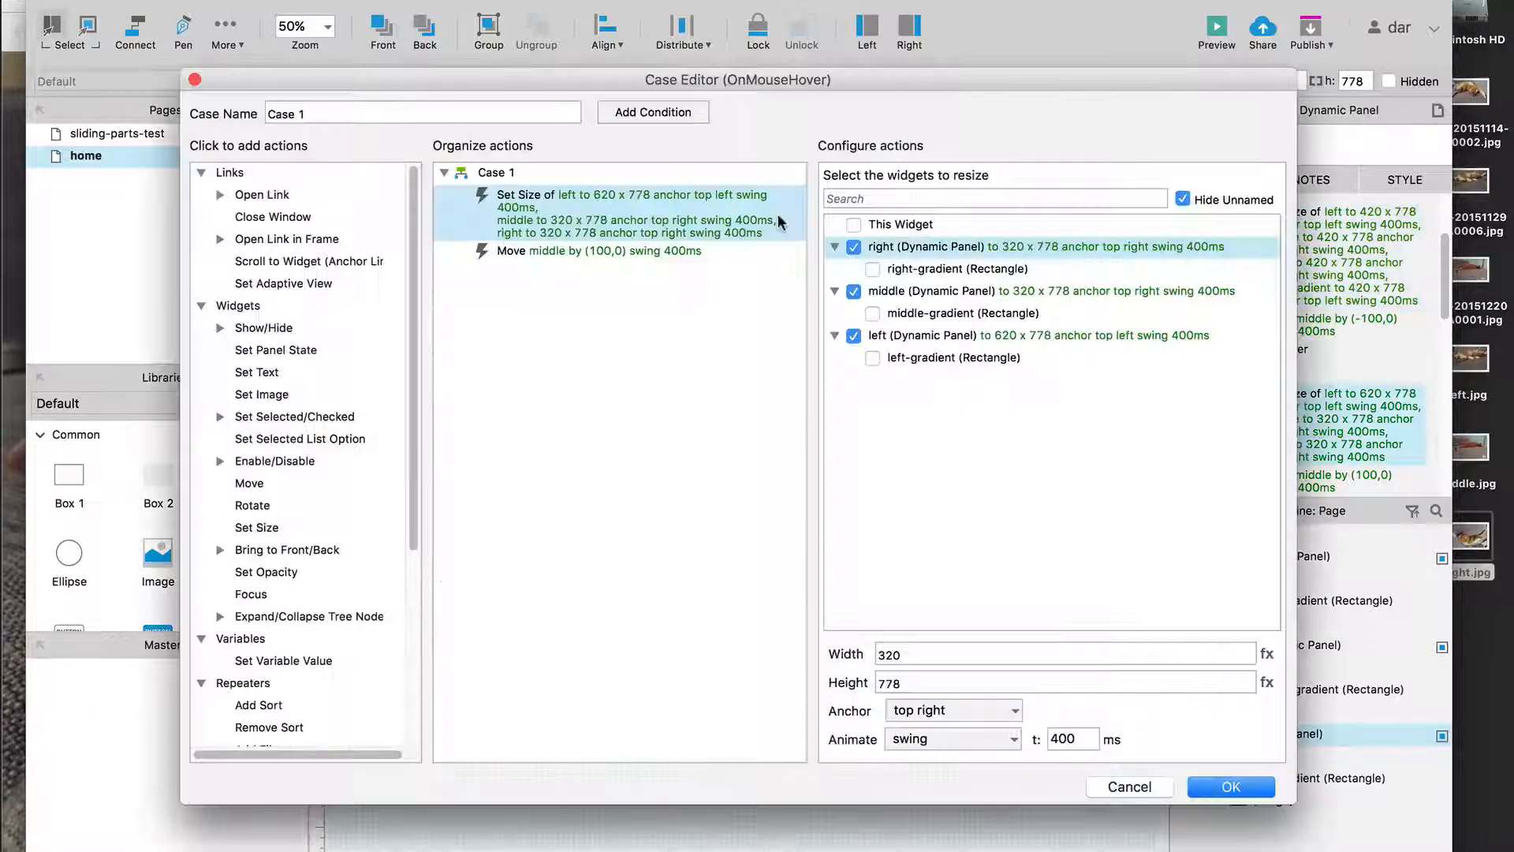
click(946, 357)
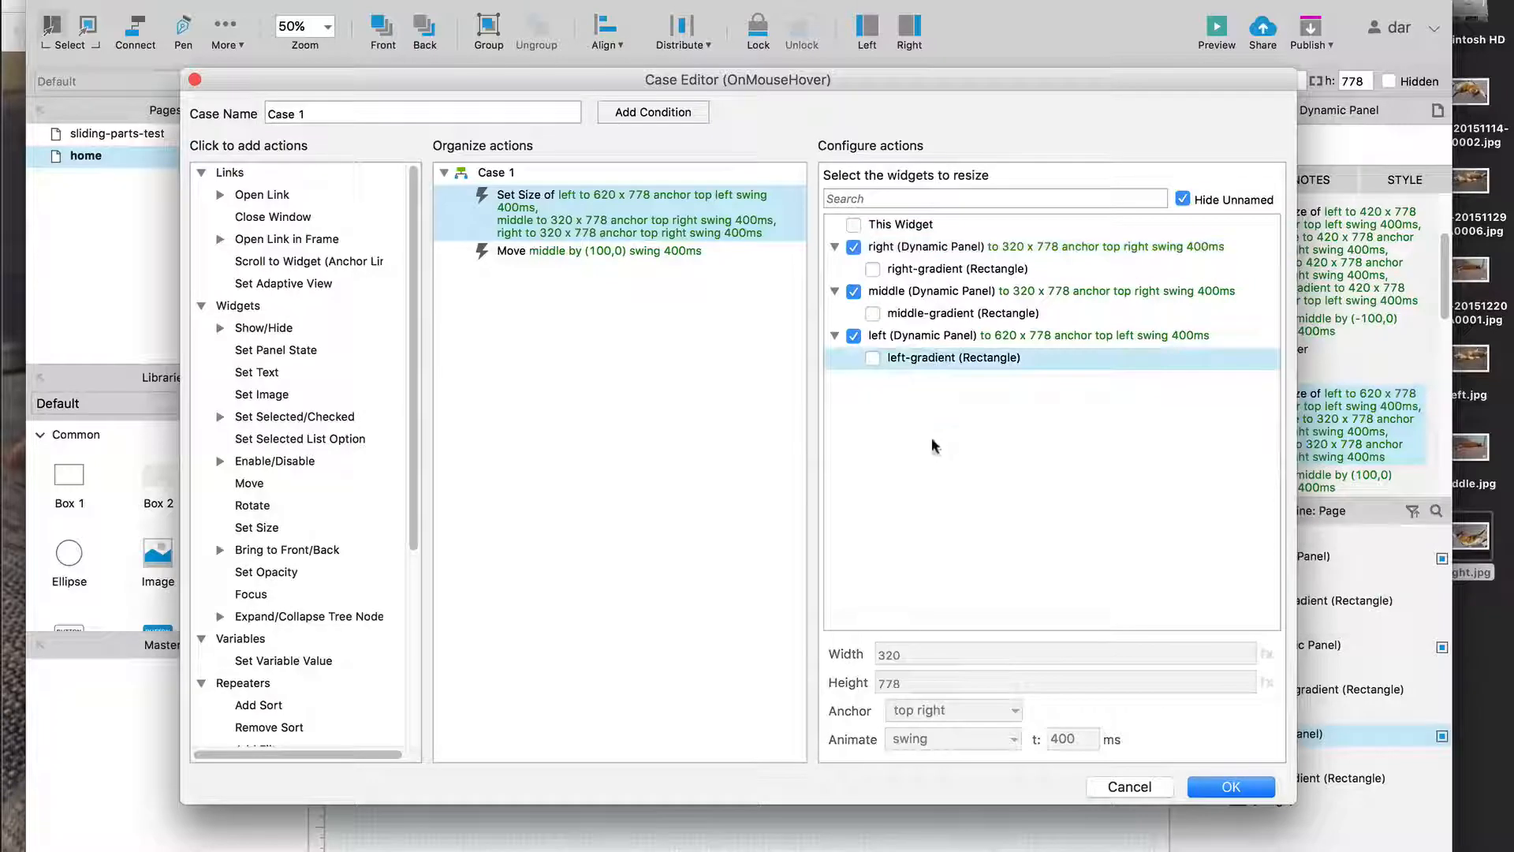
click(873, 358)
Set left-gradient's hover resize width to 620 with a swing animation of 400 ms and save the case
click(888, 654)
double_click(887, 655)
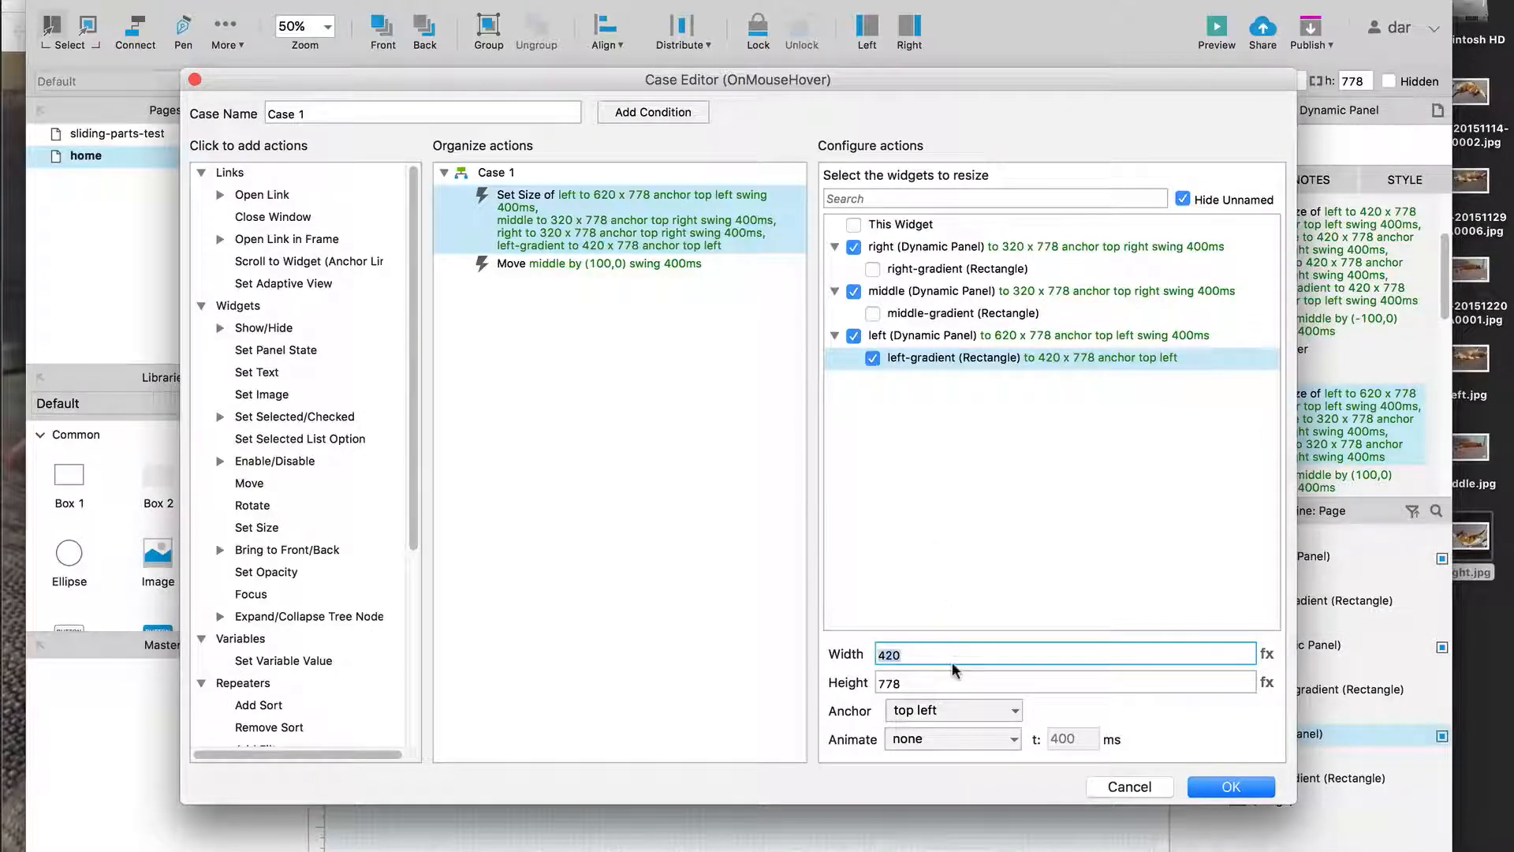
text(620)
click(976, 739)
click(977, 727)
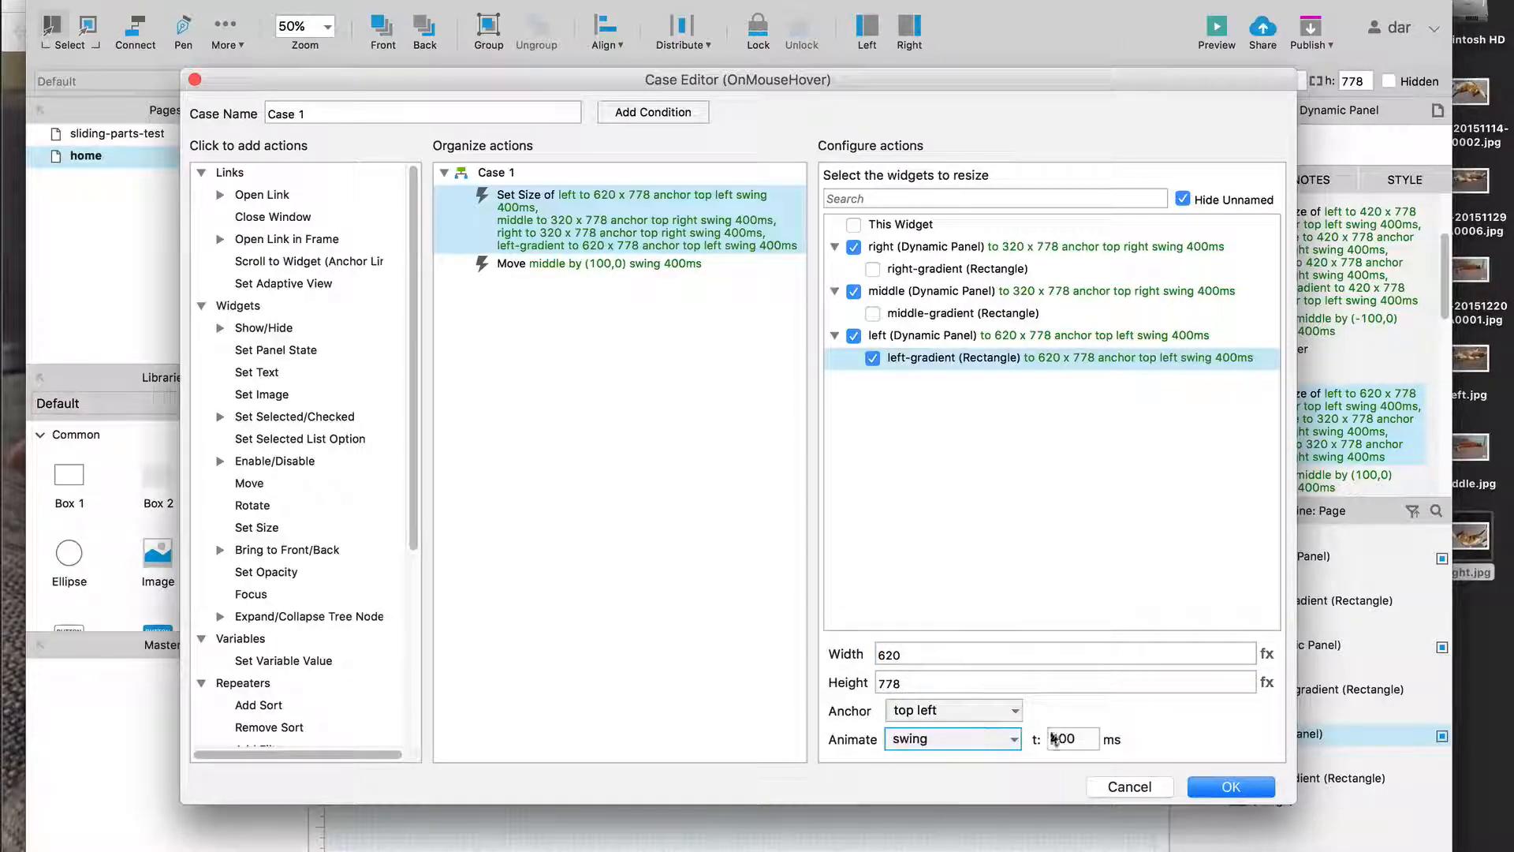
click(1226, 787)
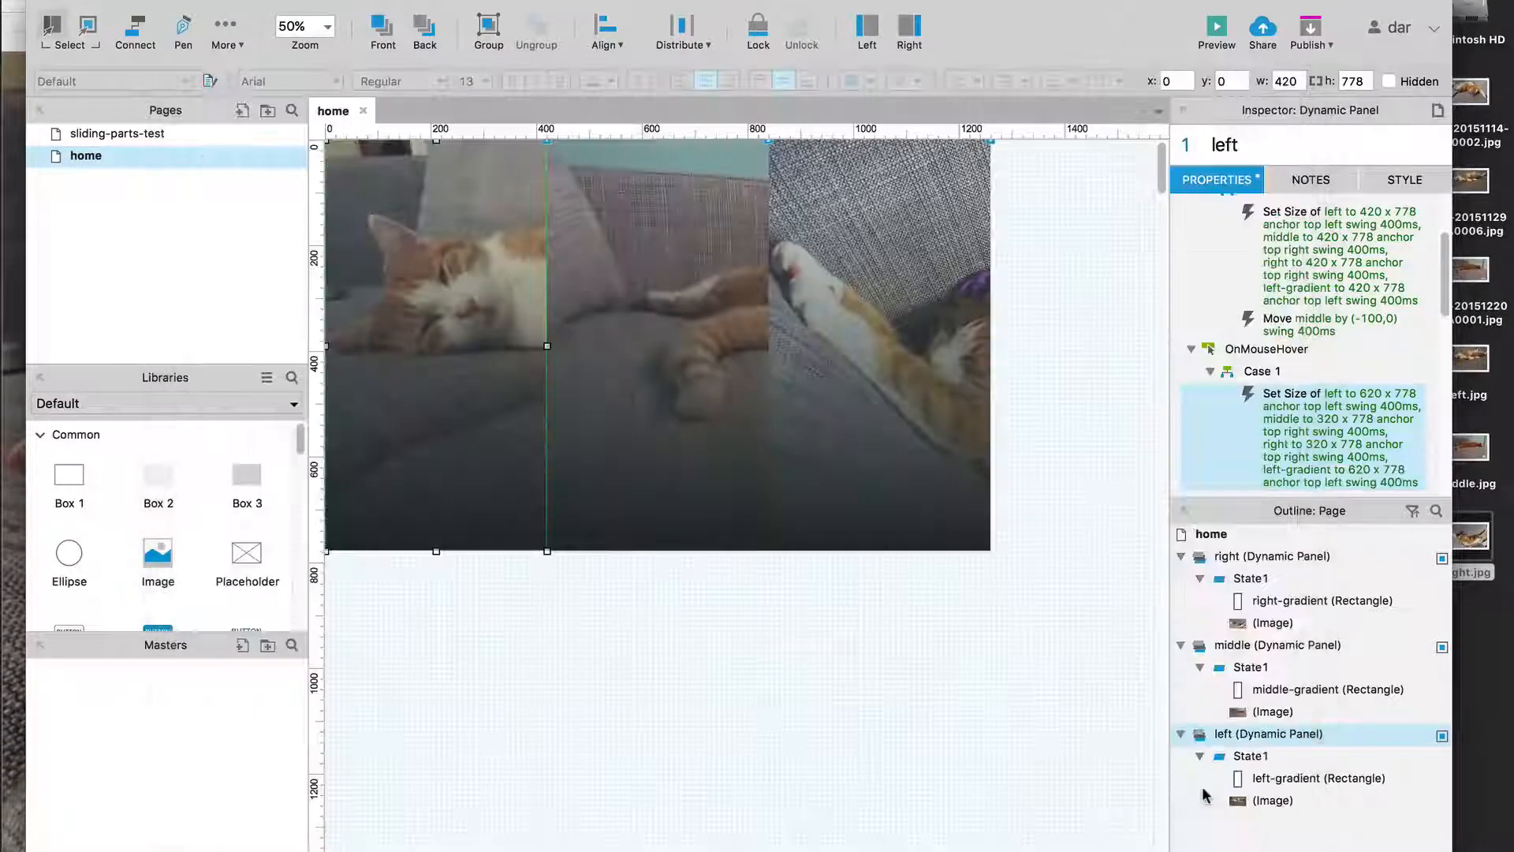
Switch to the browser preview of the home page, check the gradients while the panels slide, and return to Axure
click(982, 716)
key(super+Tab)
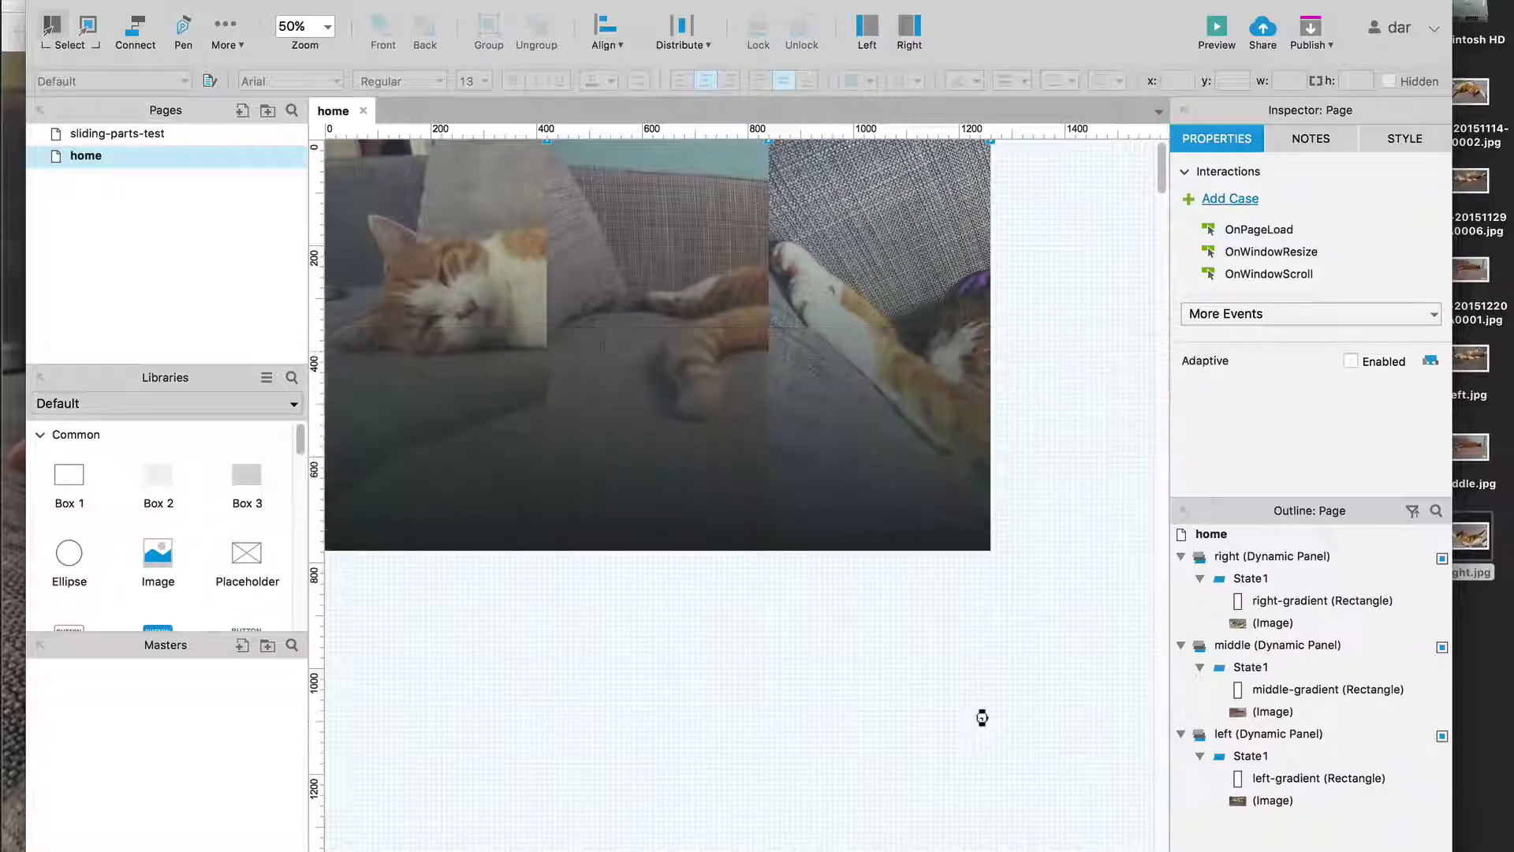
key(super+Tab)
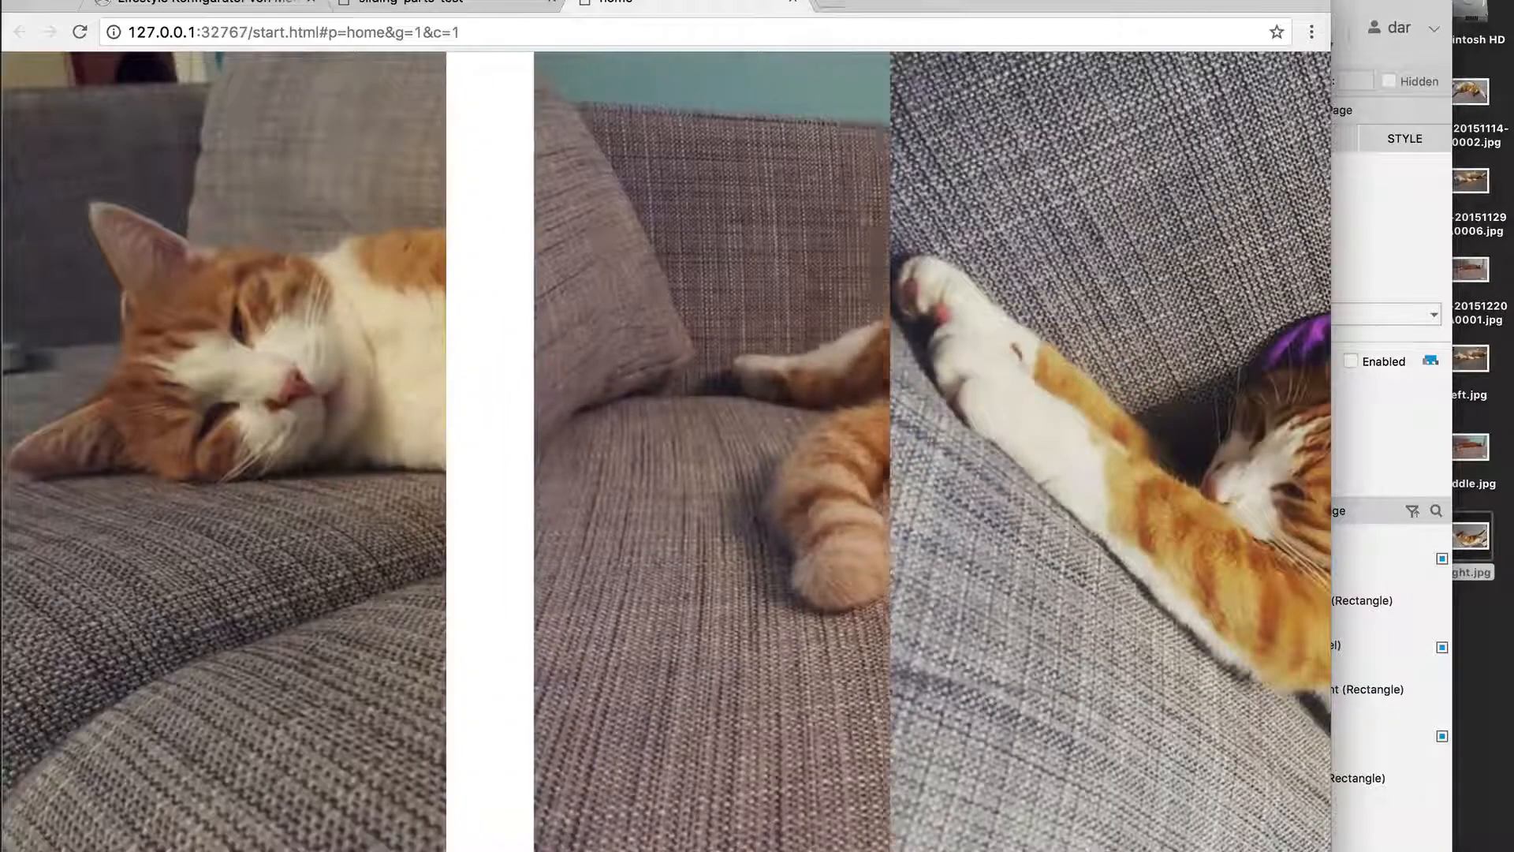
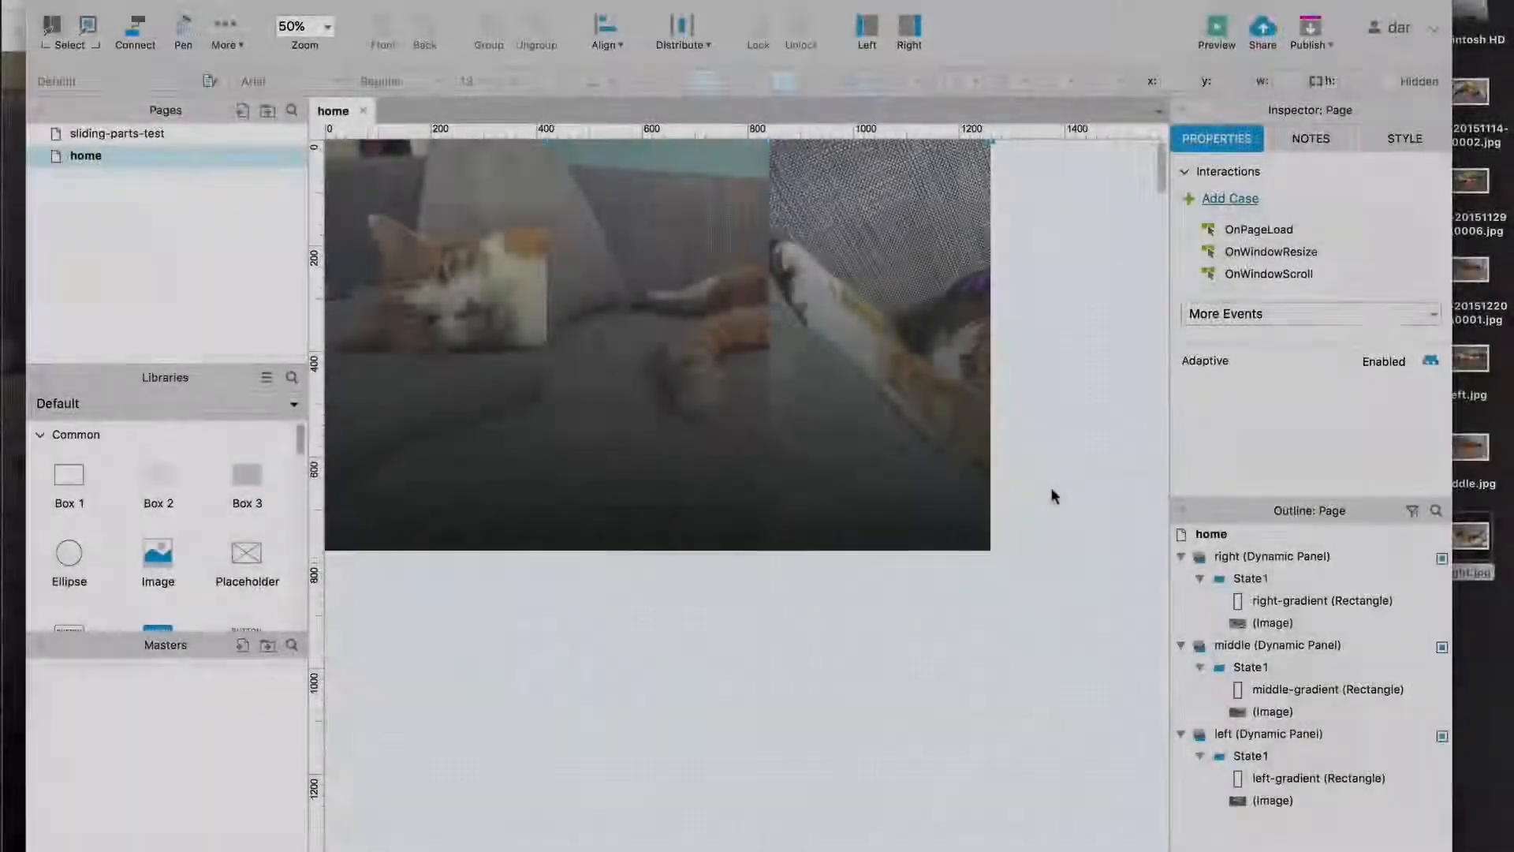
key(super+Tab)
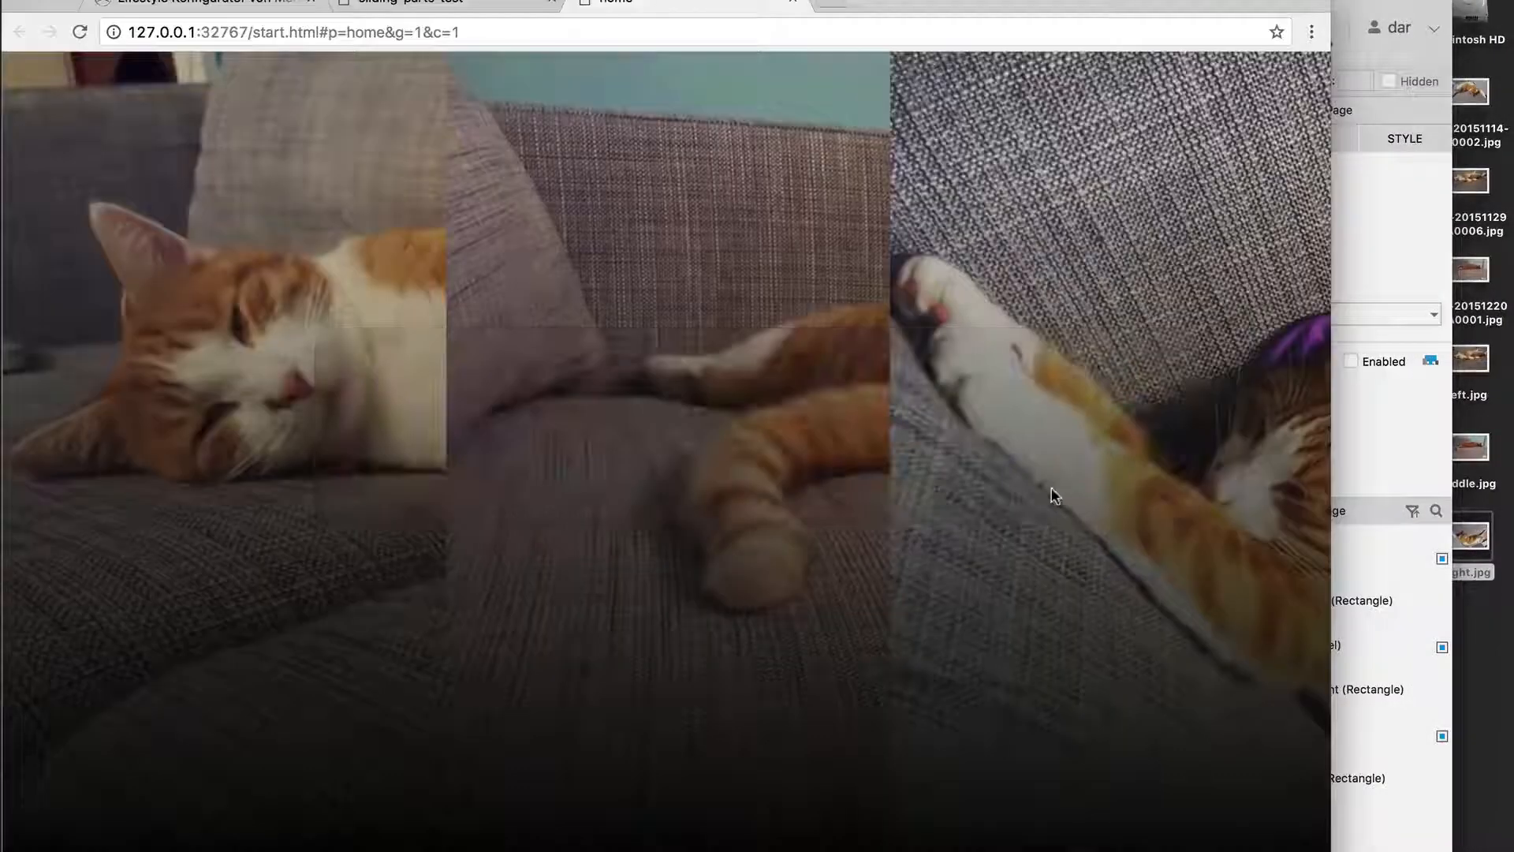
click(1108, 366)
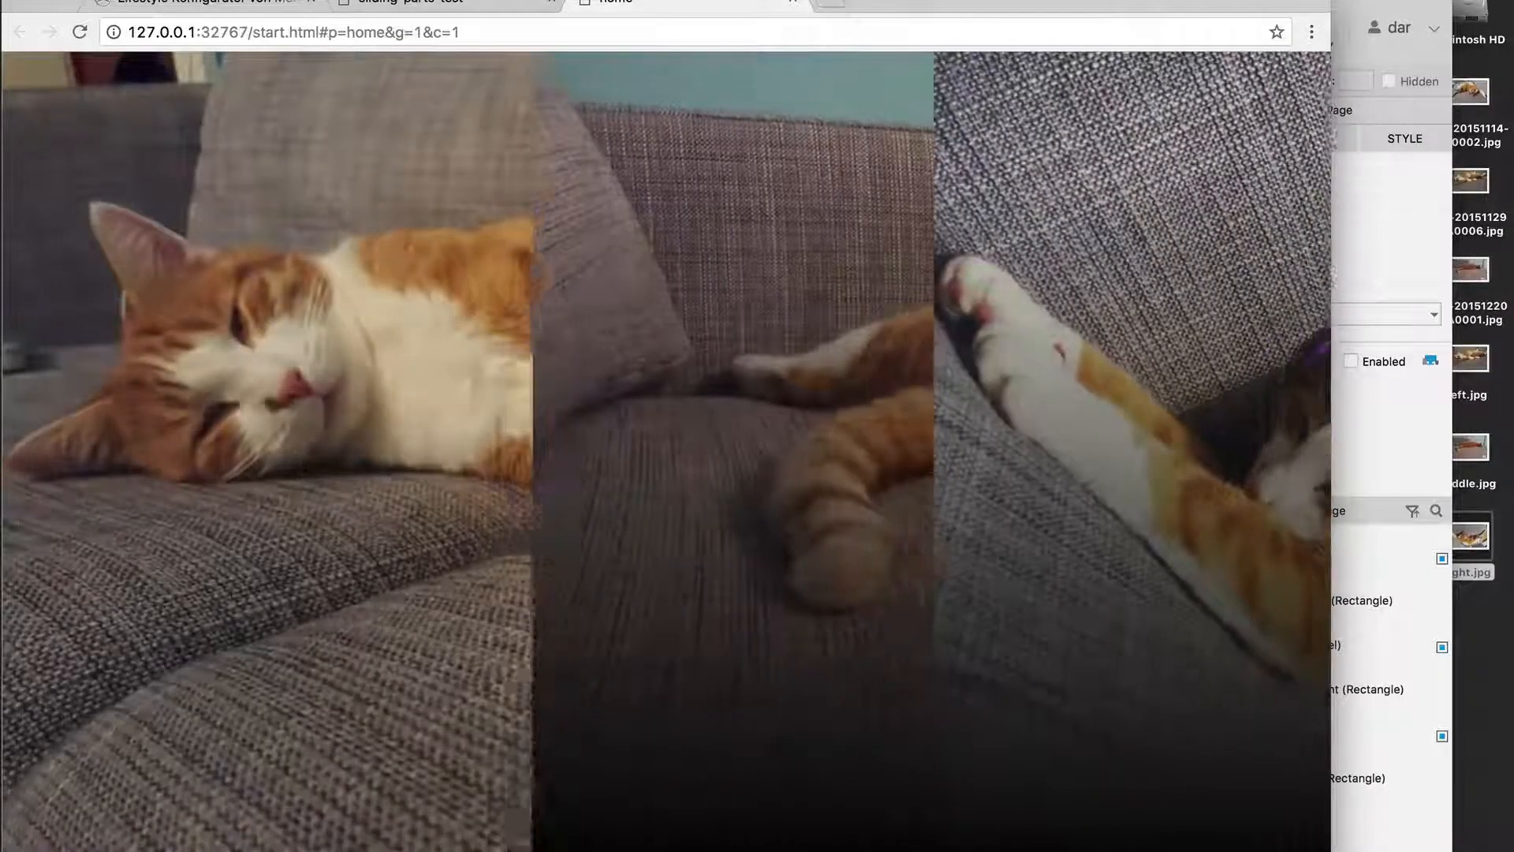
key(super+Tab)
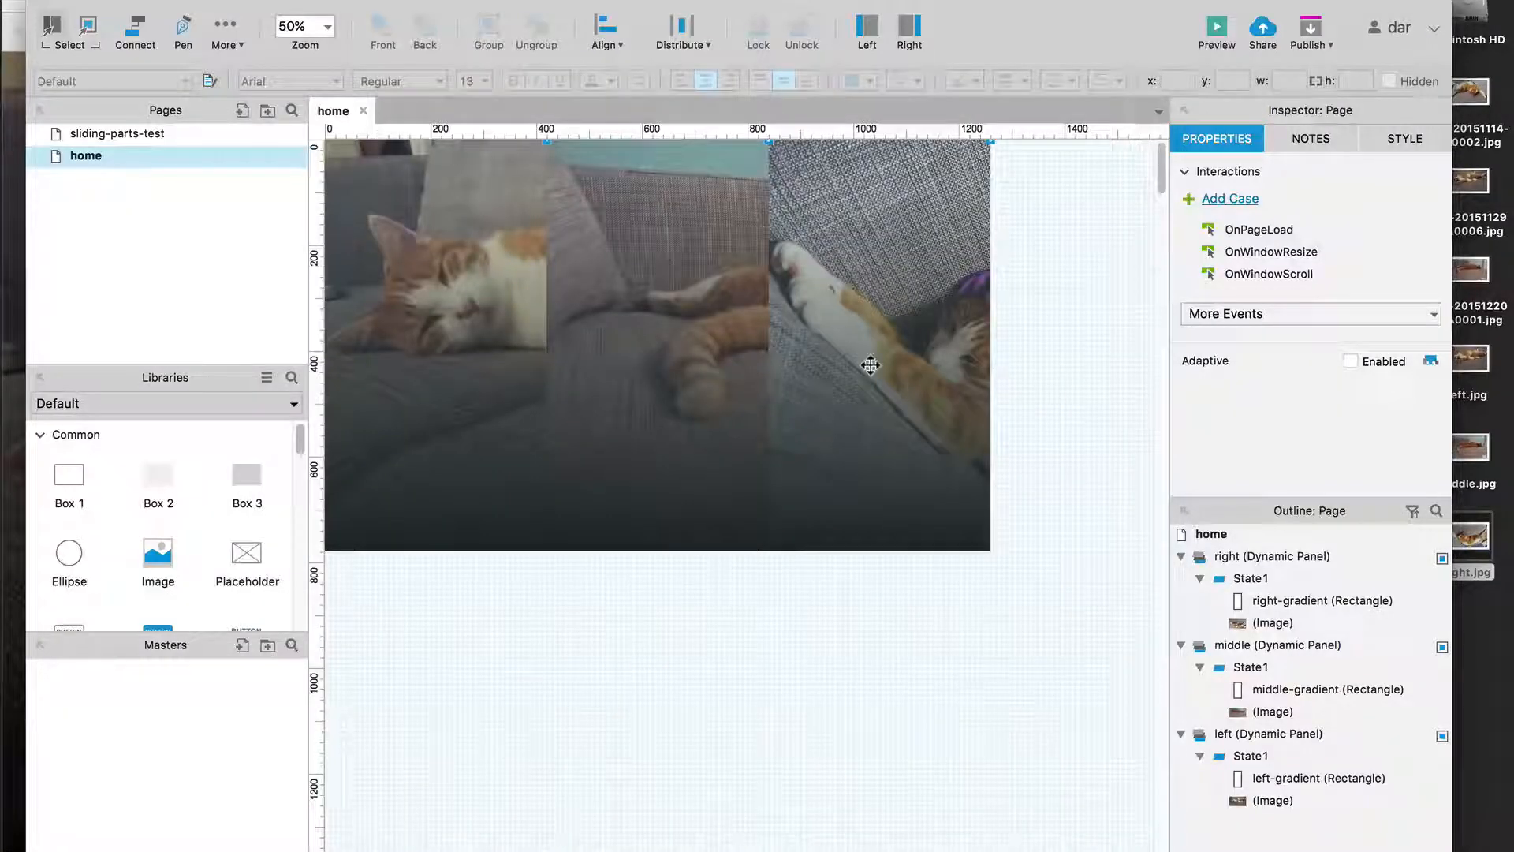
Review the Set Size and Set Opacity actions in the right panel's OnMouseOut and OnMouseHover cases without changing them
click(872, 363)
double_click(1301, 262)
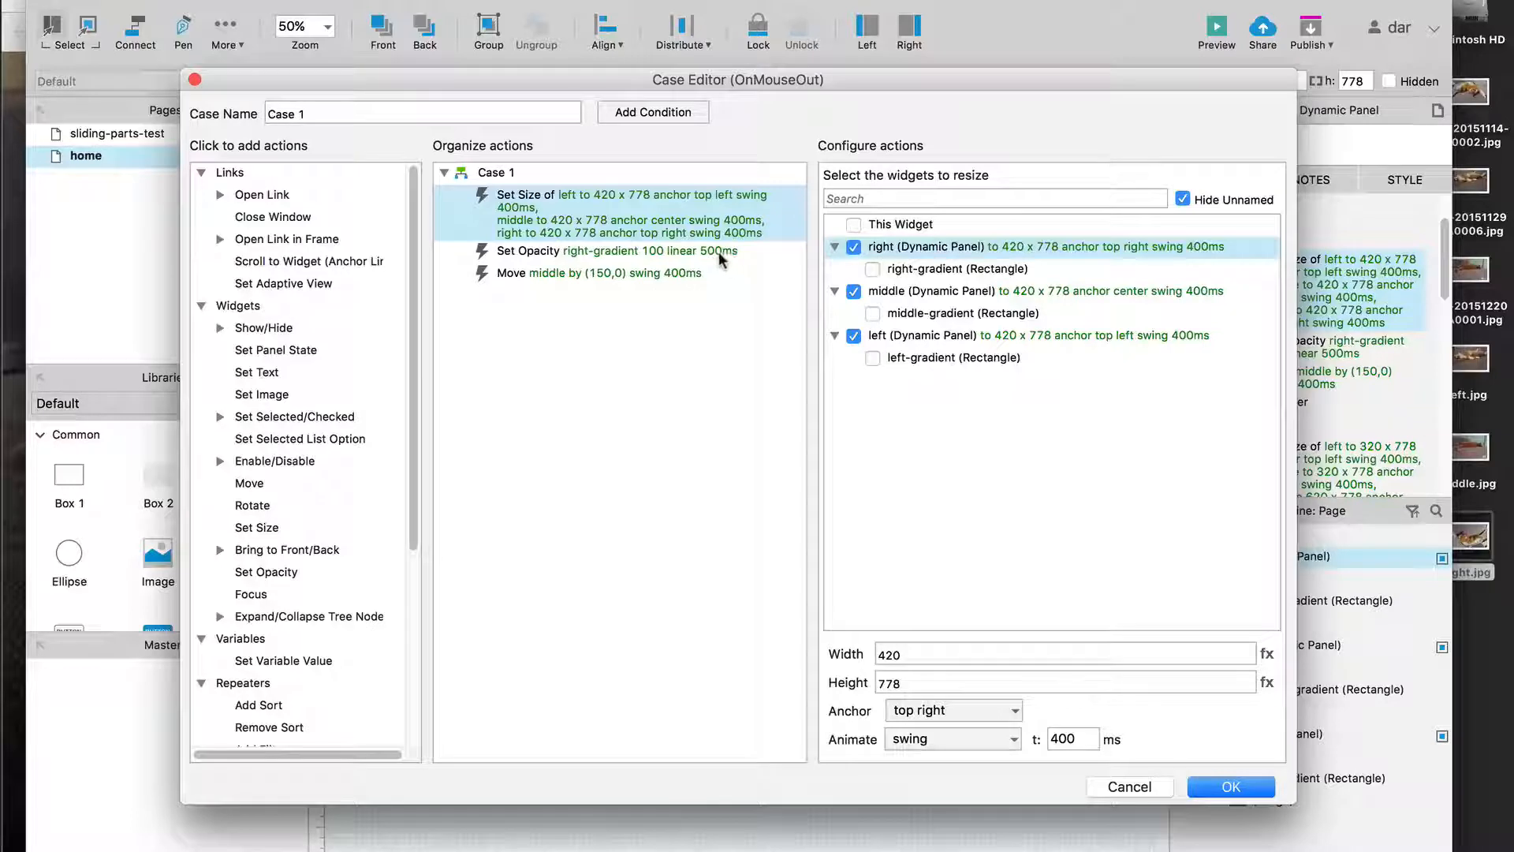
click(1132, 787)
double_click(1294, 470)
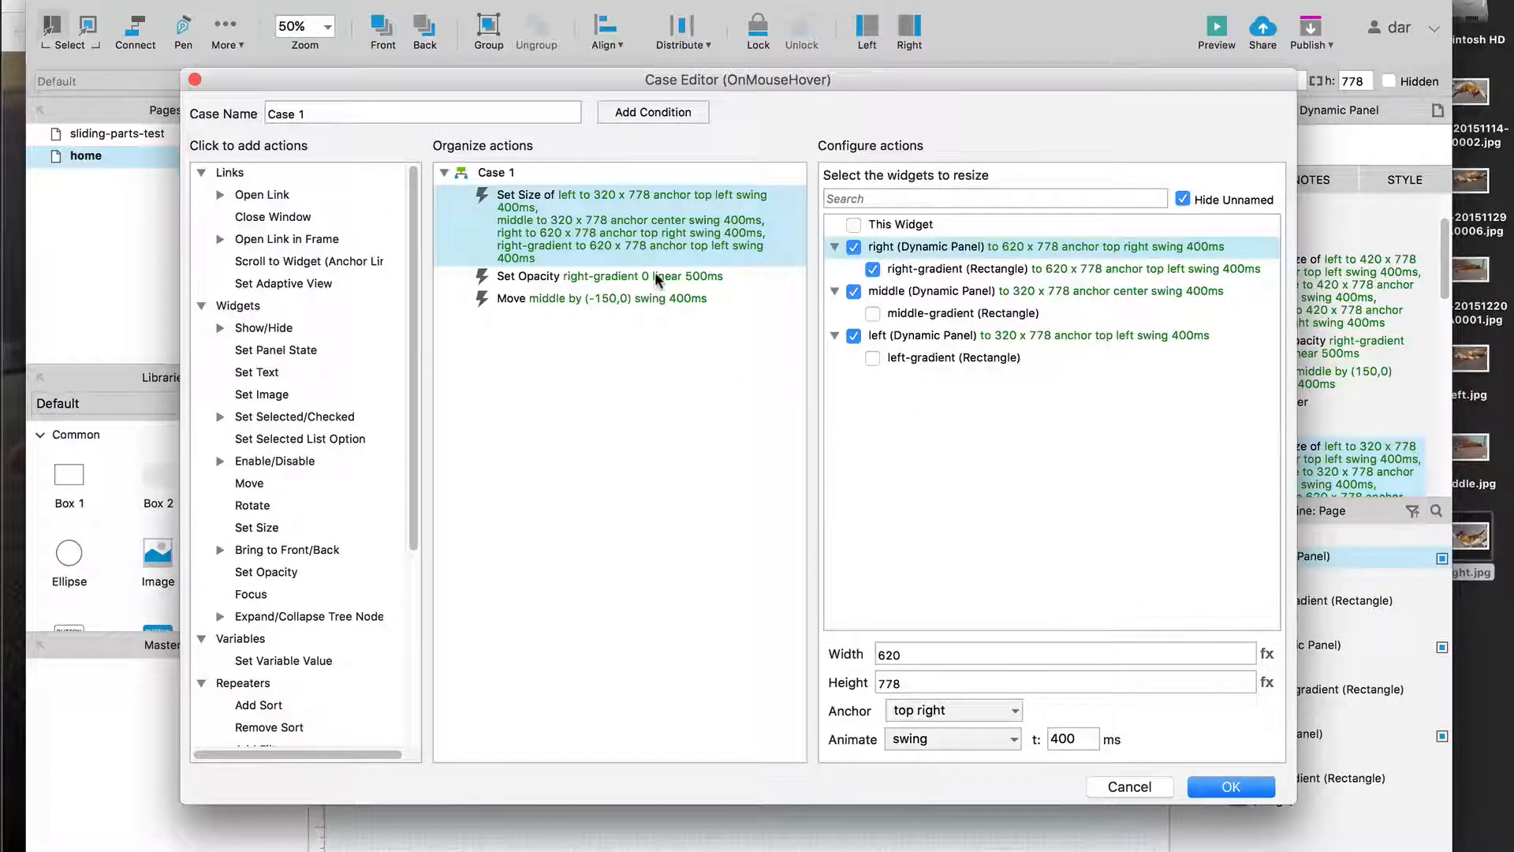
click(552, 278)
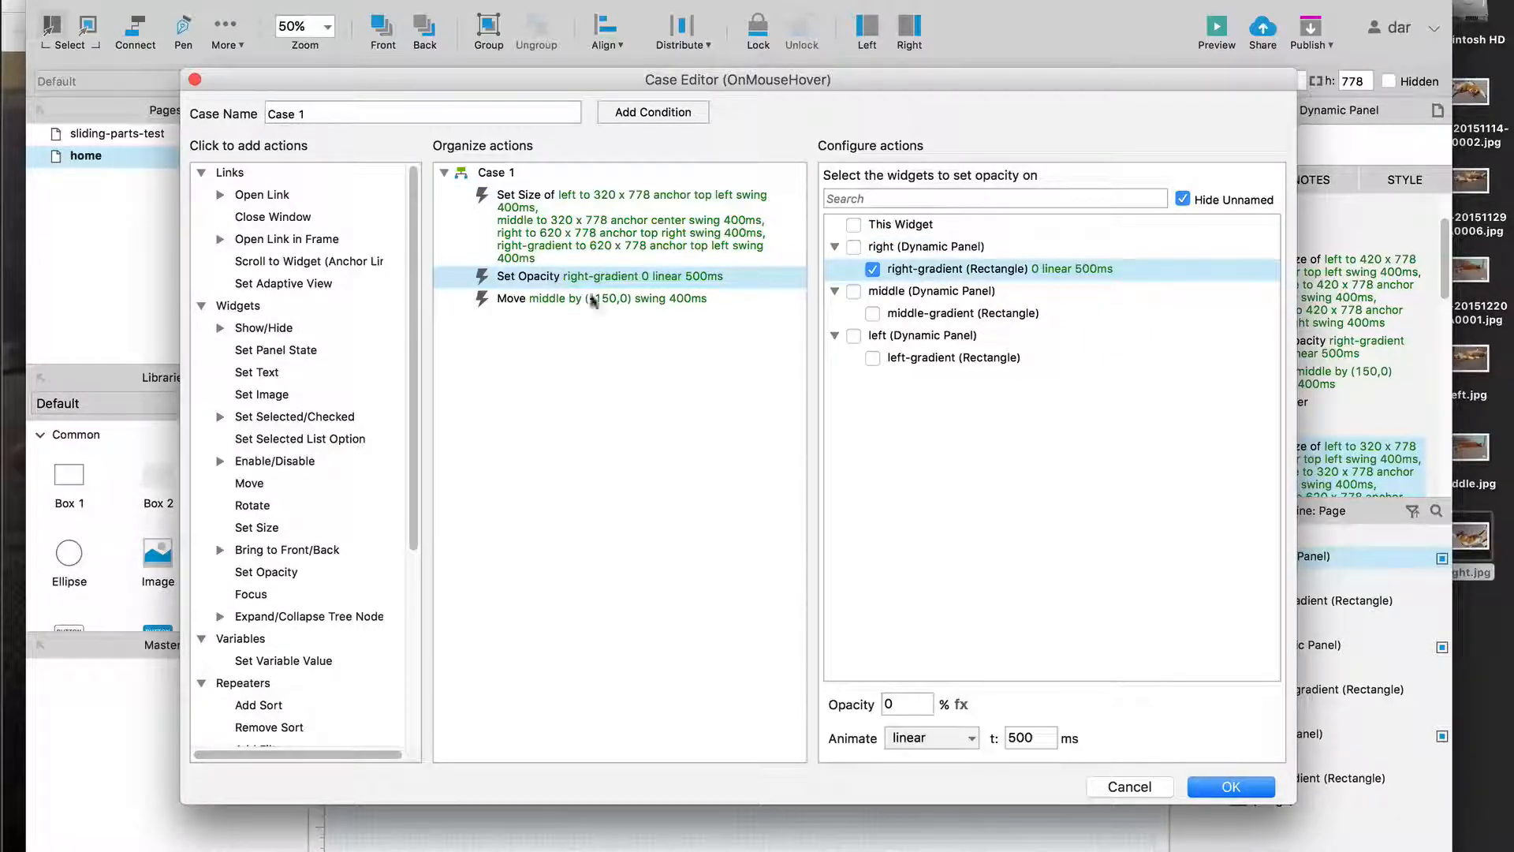
click(1144, 787)
click(1006, 743)
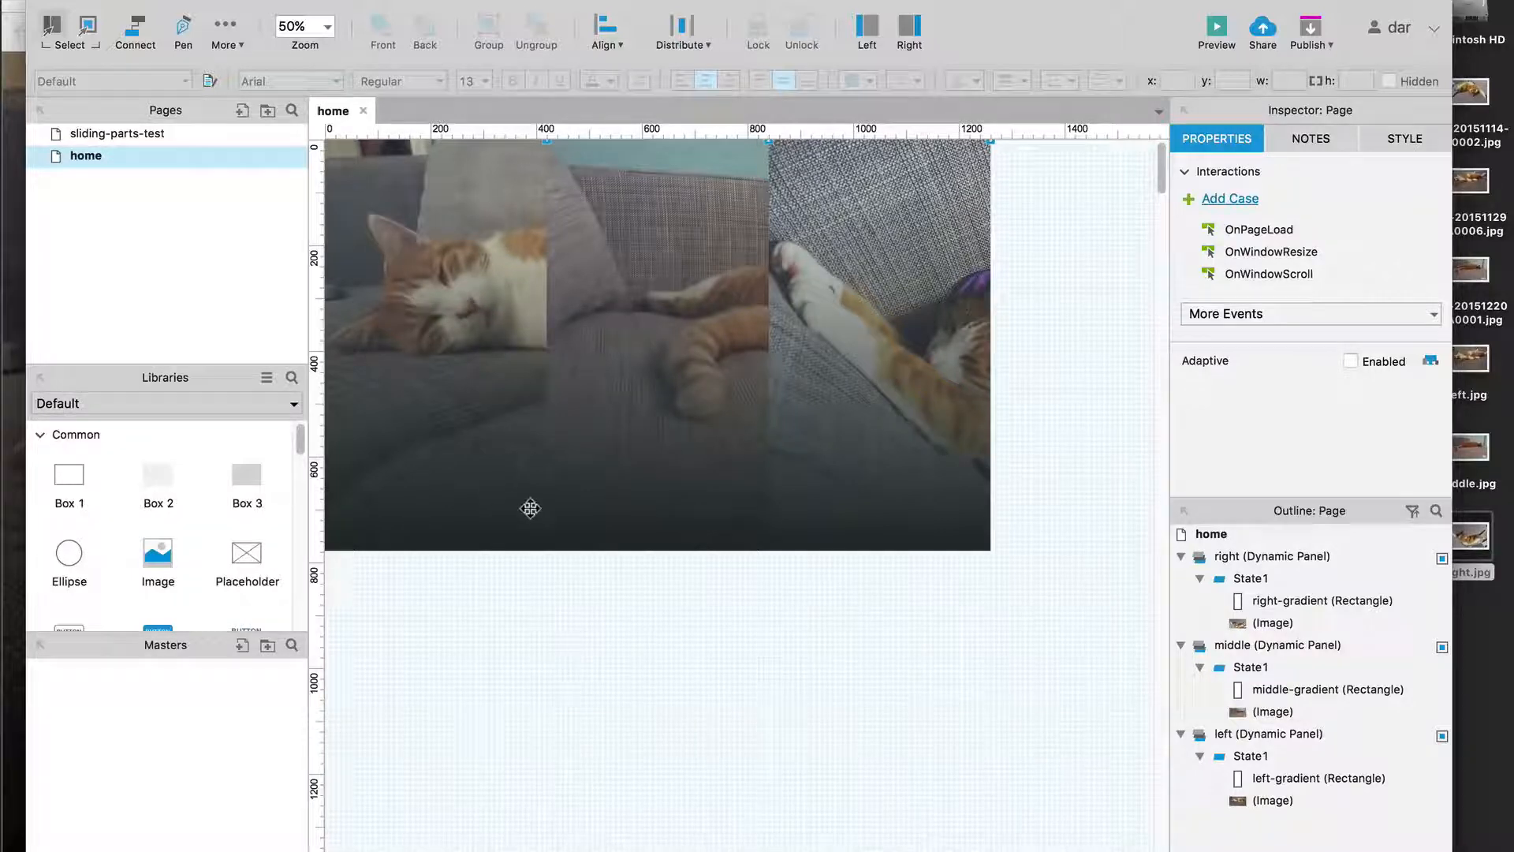
Open State1 of the left dynamic panel and place a Box 3 rectangle on the gradient at about X 82, Y 550
double_click(473, 488)
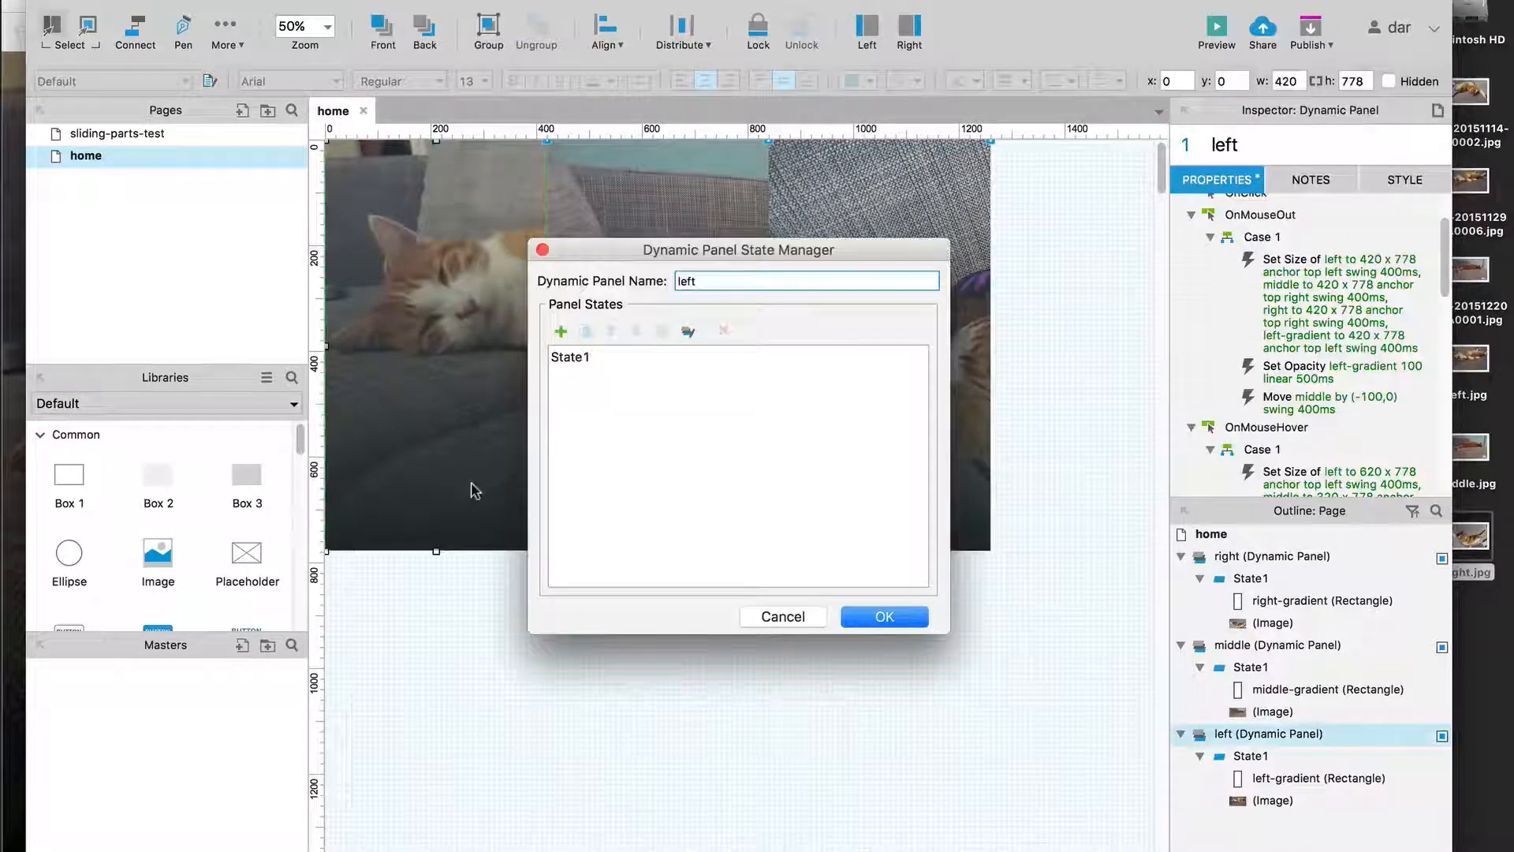
double_click(564, 357)
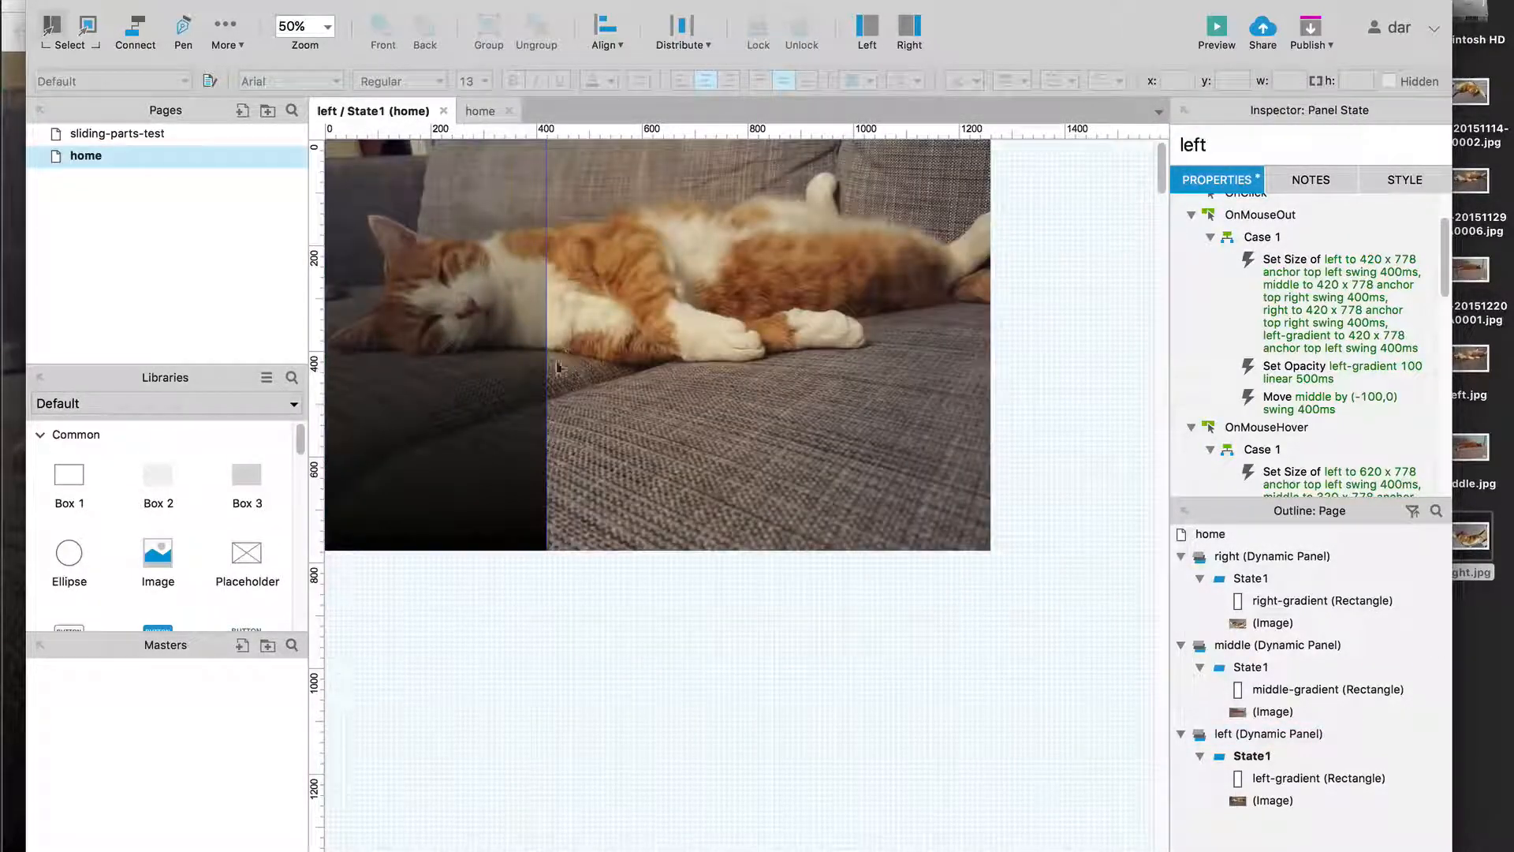
drag(243, 483, 369, 430)
Set the new rectangle's width to 200 and its height to 50
click(1405, 180)
click(1235, 241)
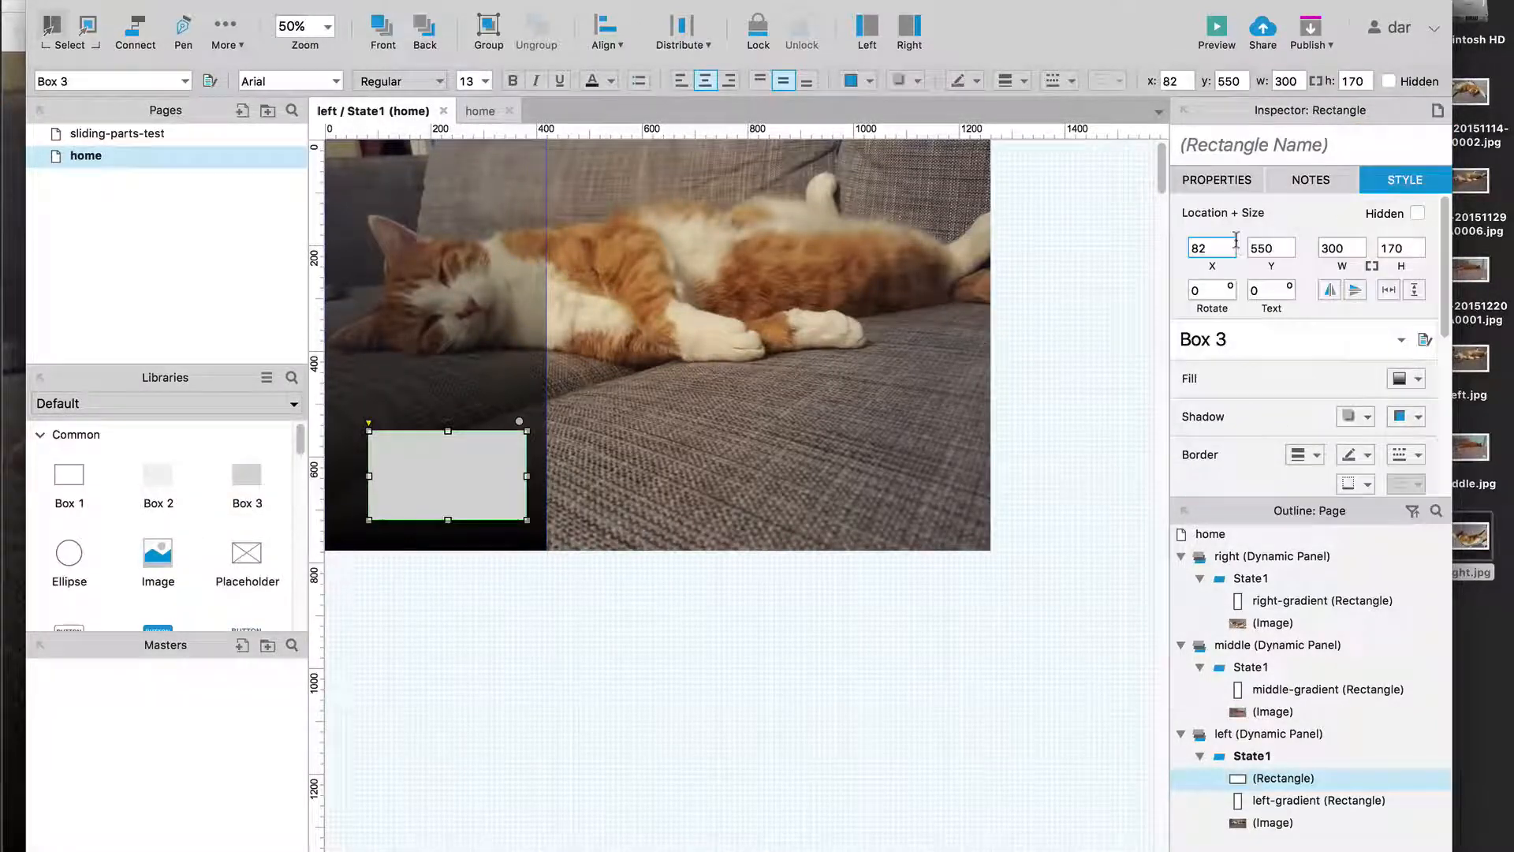
click(1347, 247)
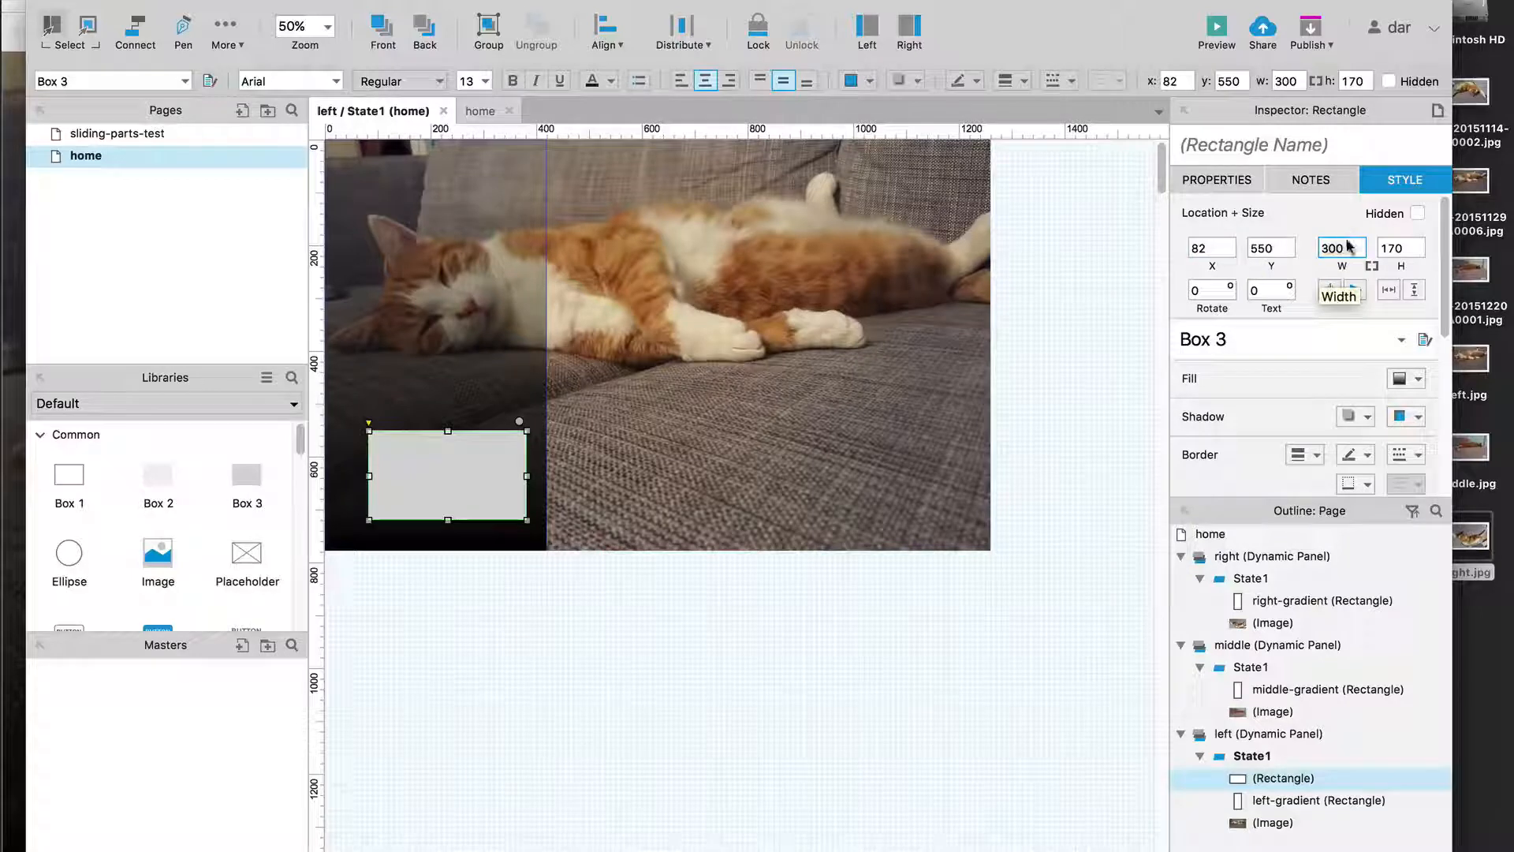
text(200)
key(Tab)
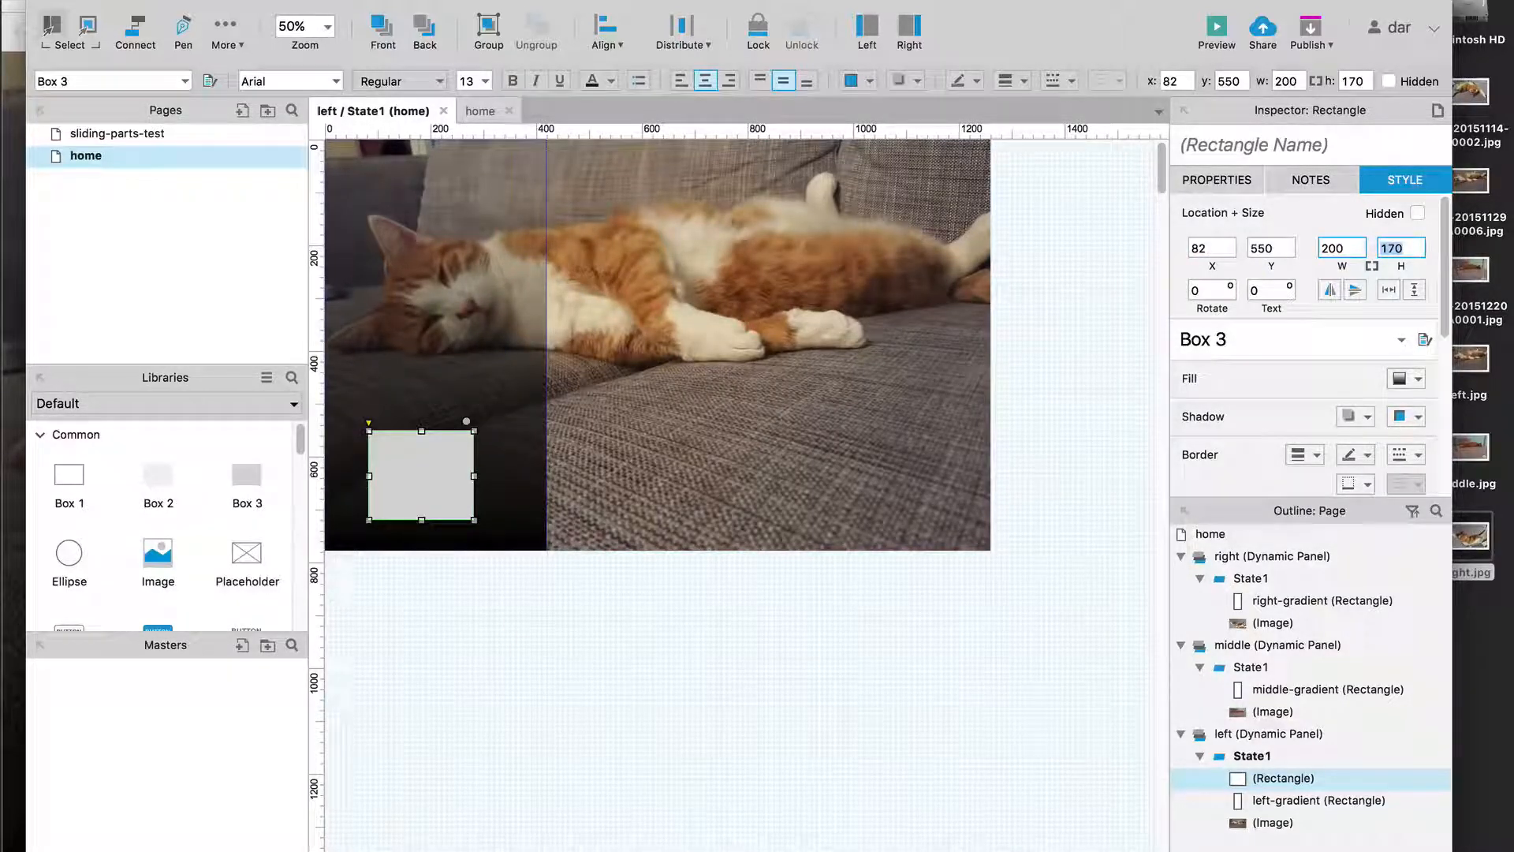
text(50)
key(Return)
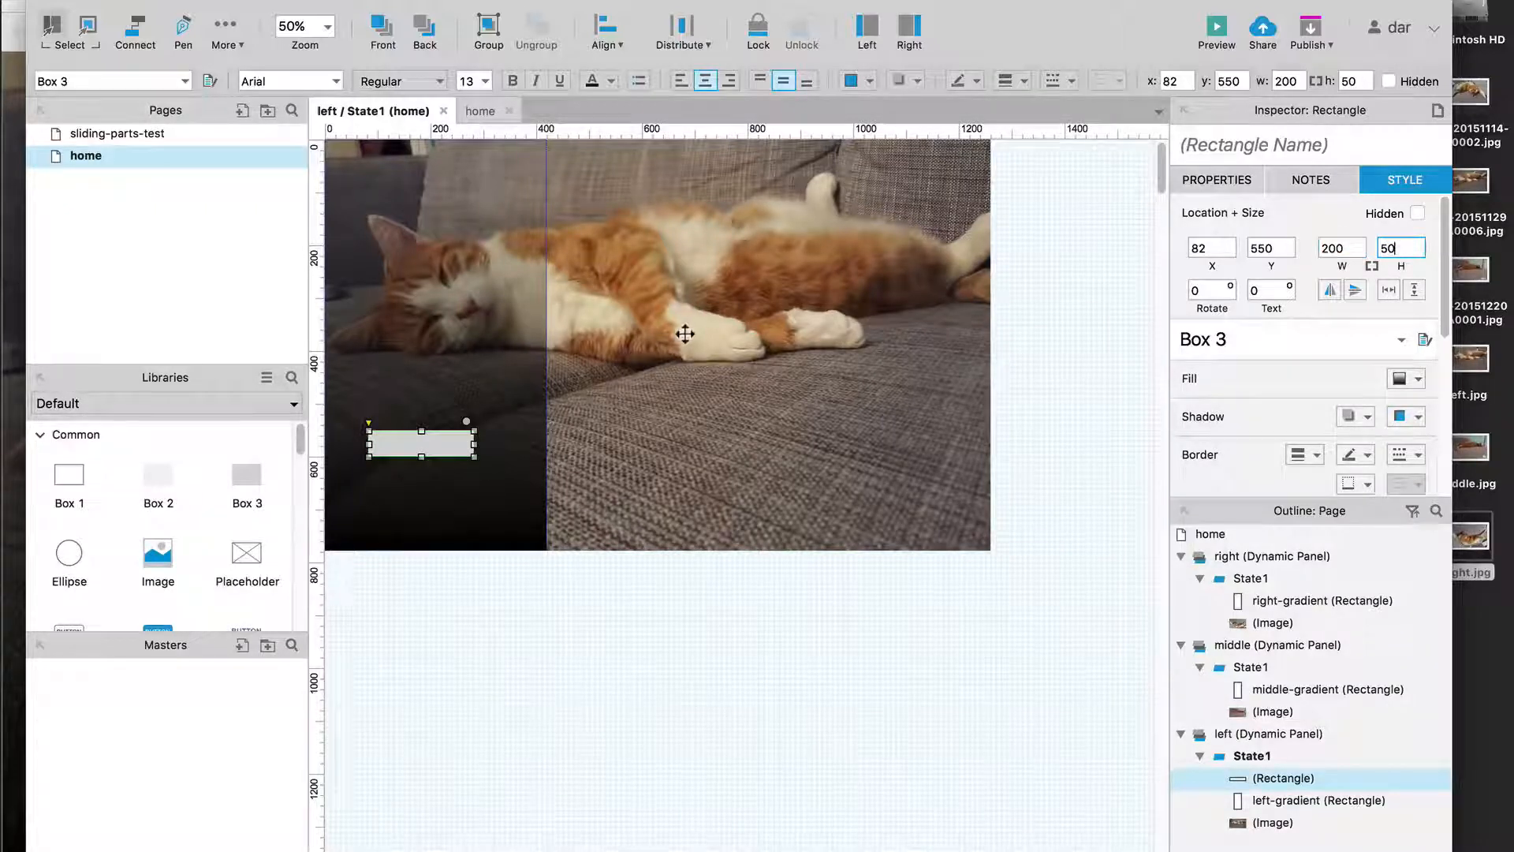
Move the rectangle to about X 110 within the gradient area and set its Y position to 560
drag(411, 457, 447, 457)
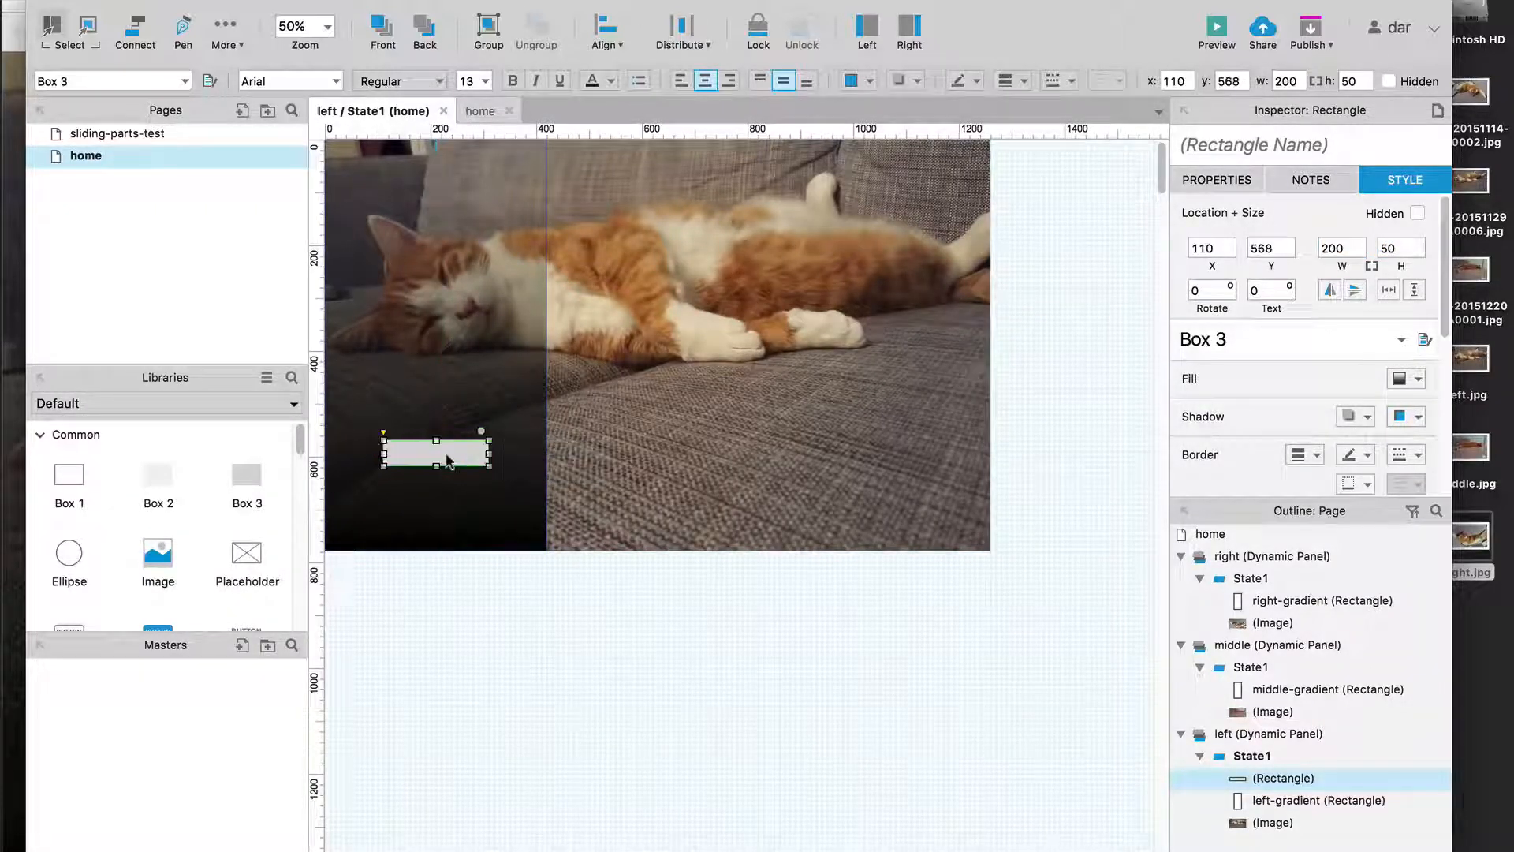
click(1275, 250)
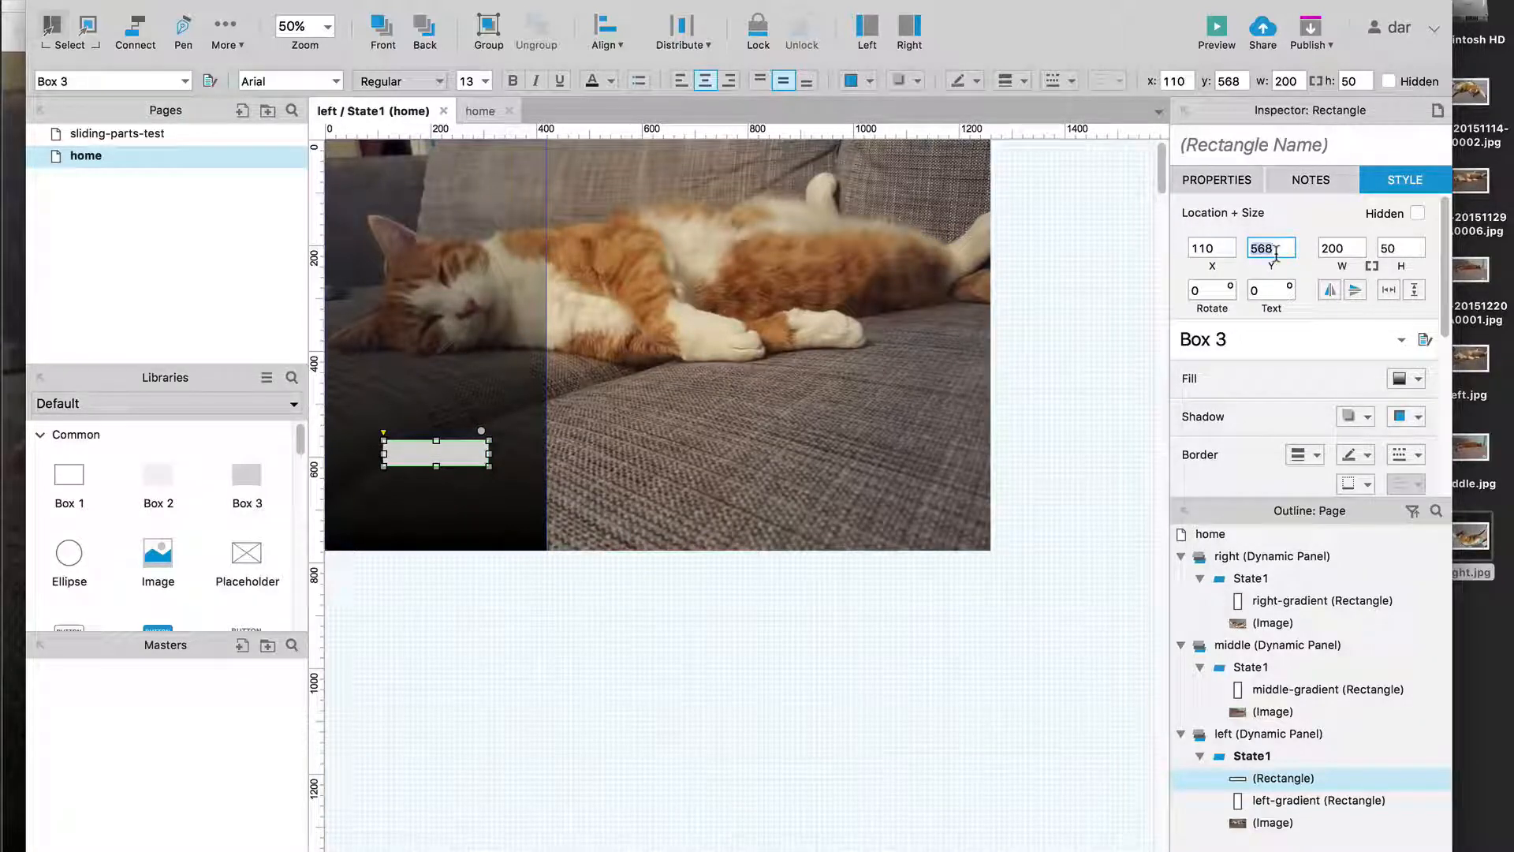
text(56)
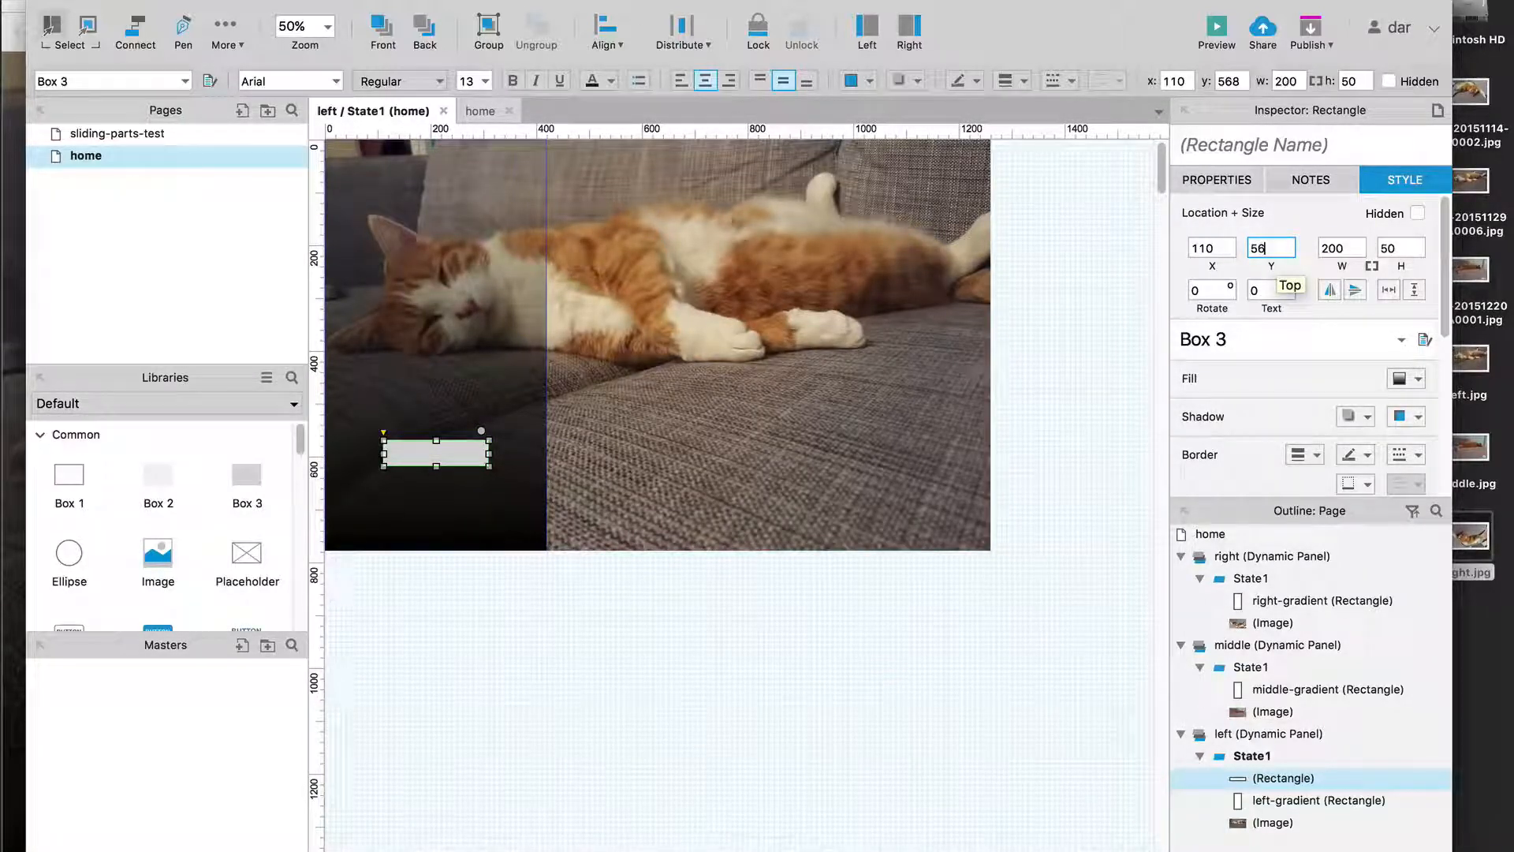
text(0)
key(Return)
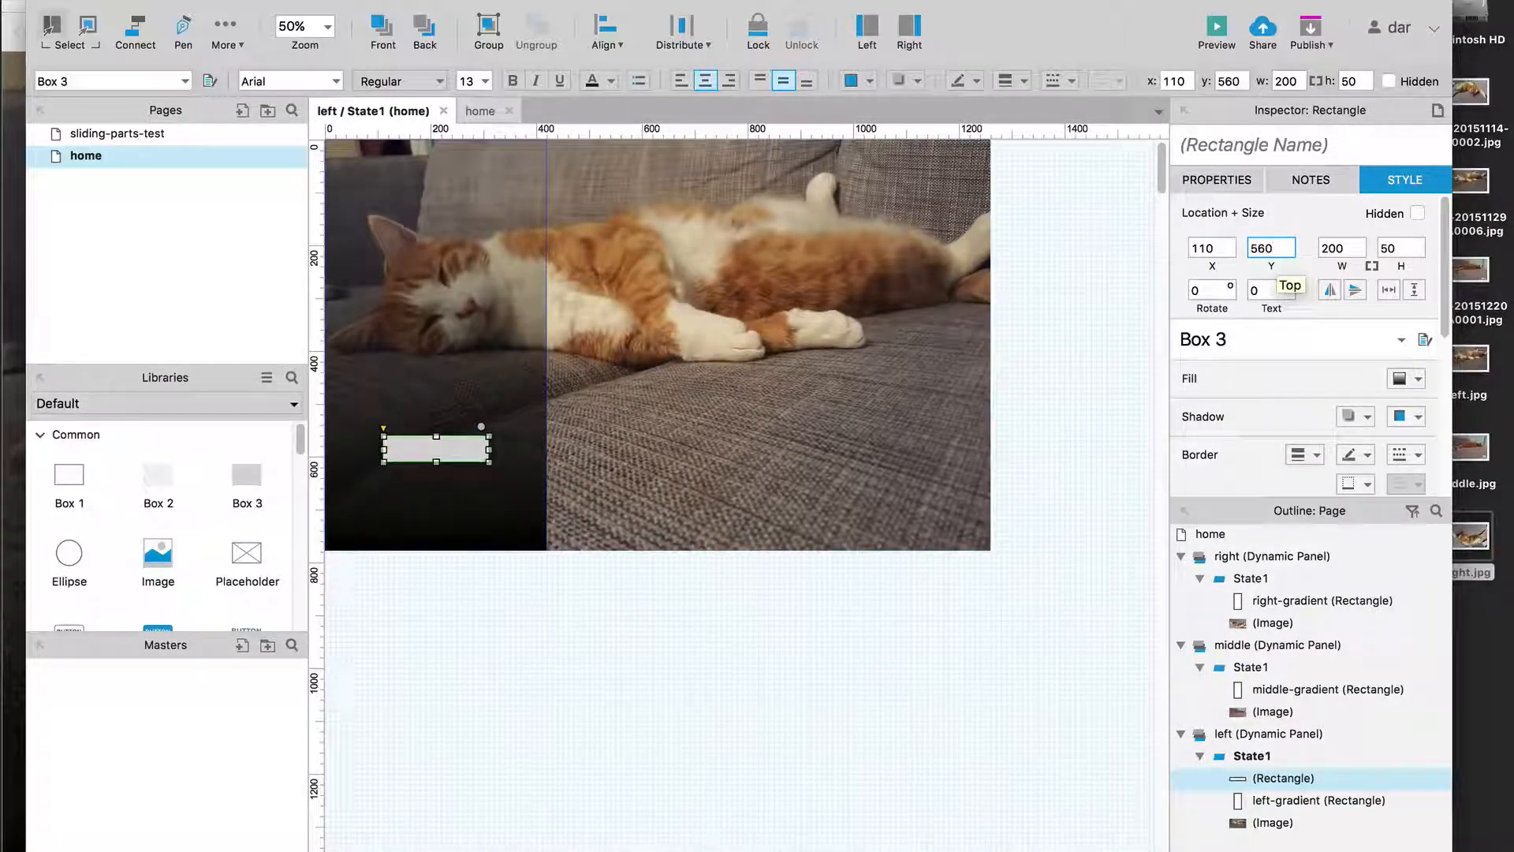
Set the small rectangle's Y position to 570
click(388, 697)
click(441, 454)
click(1266, 247)
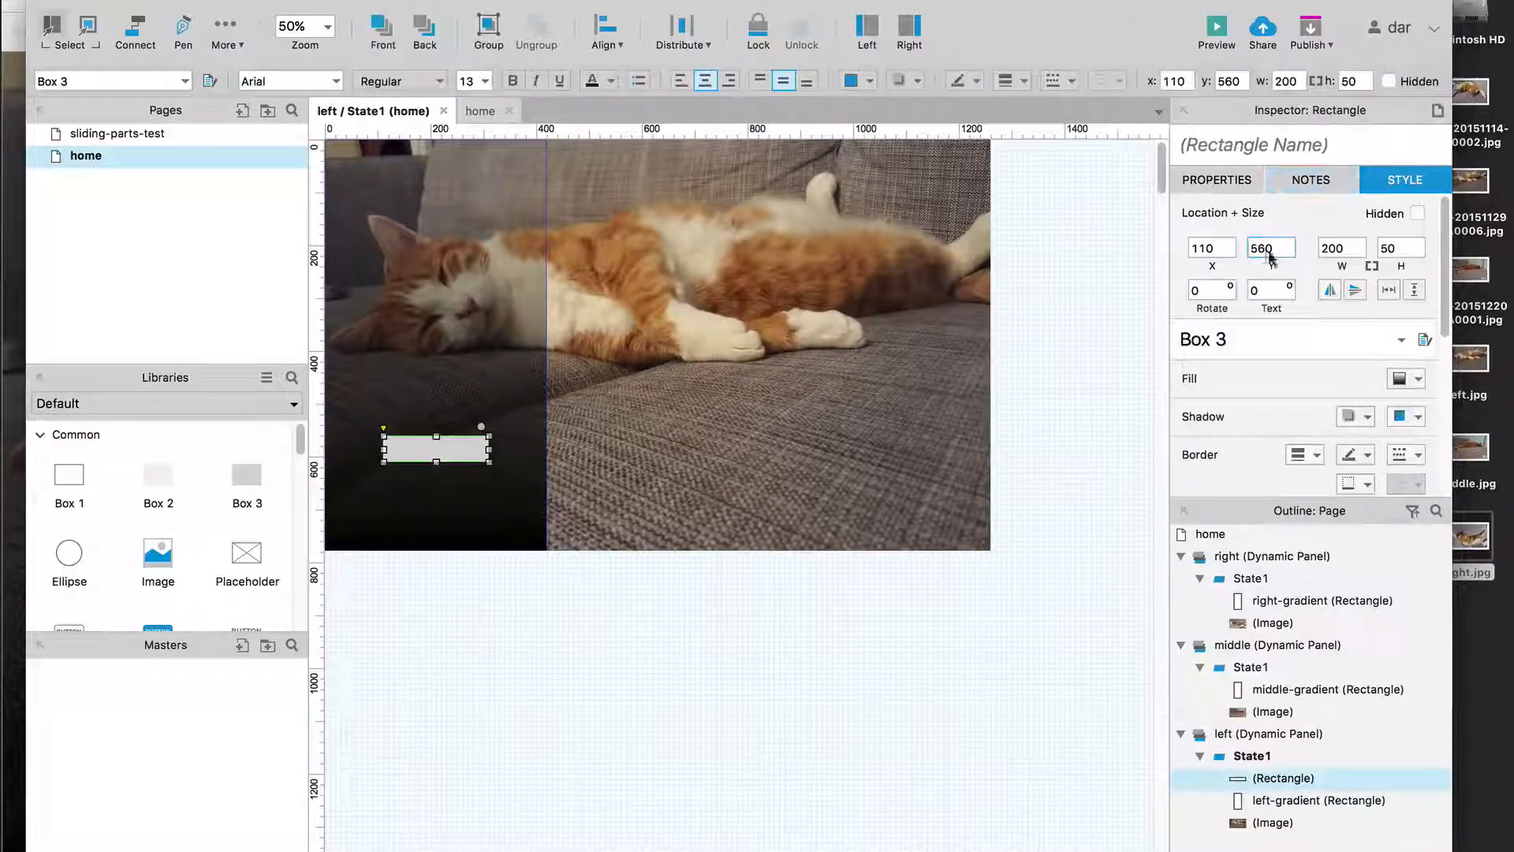
double_click(1281, 247)
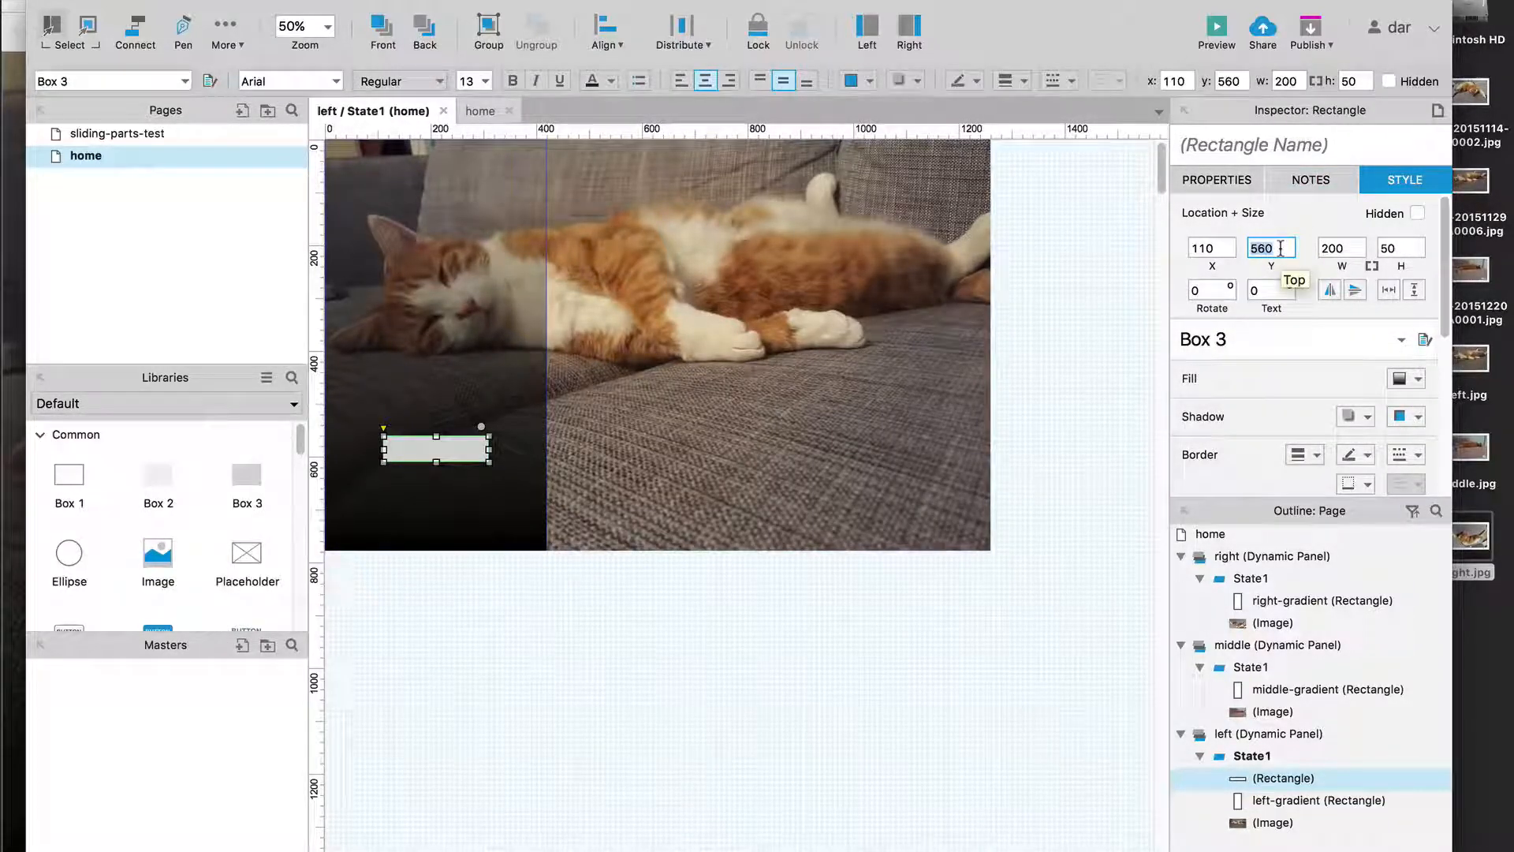
text(570)
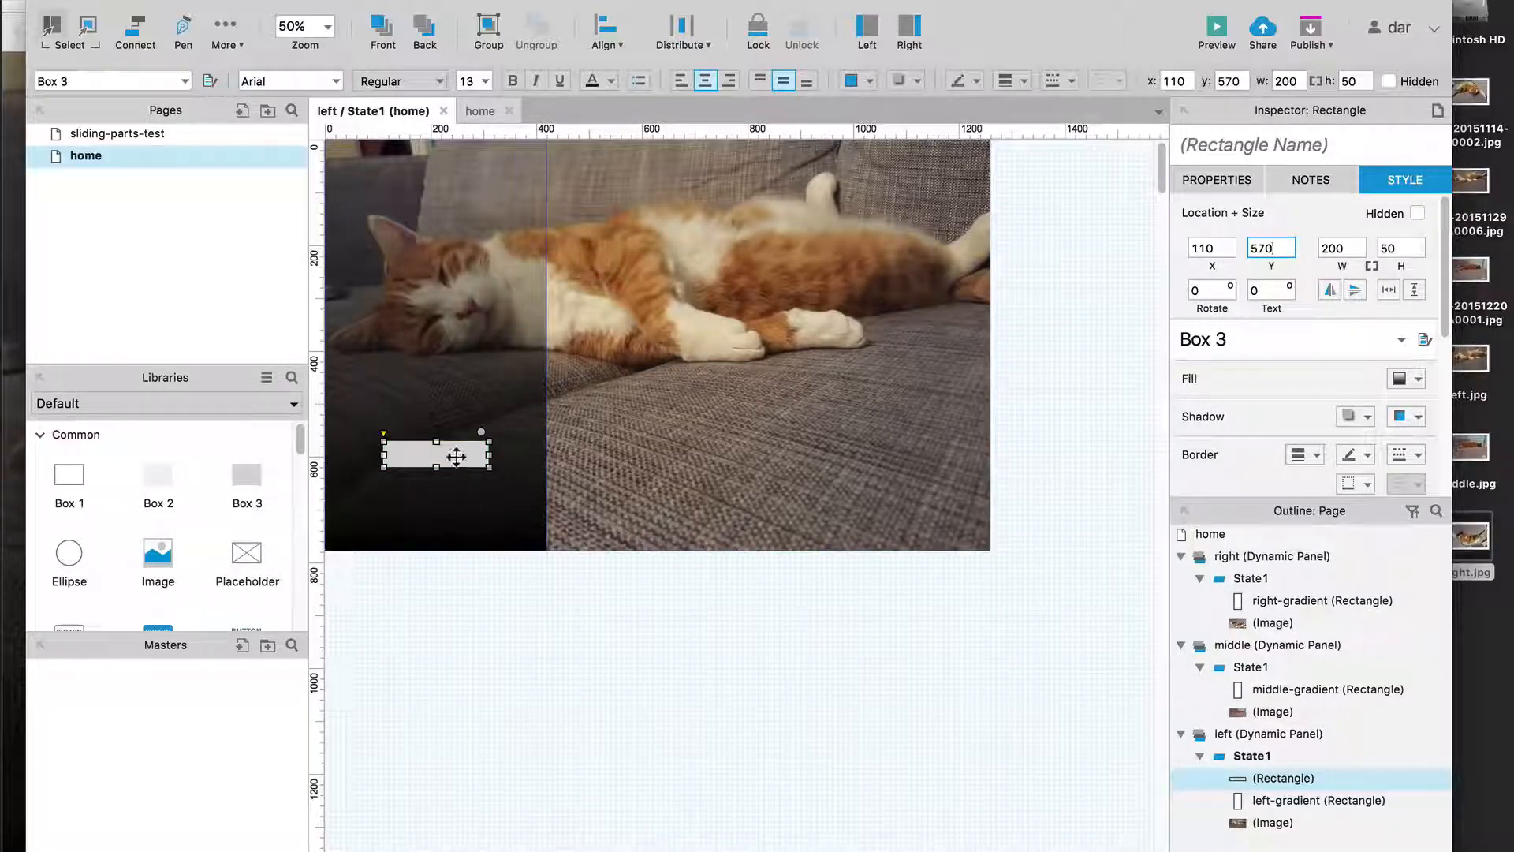
Move the small rectangle farther down the left gradient and set its Y position to 600
drag(458, 457, 459, 477)
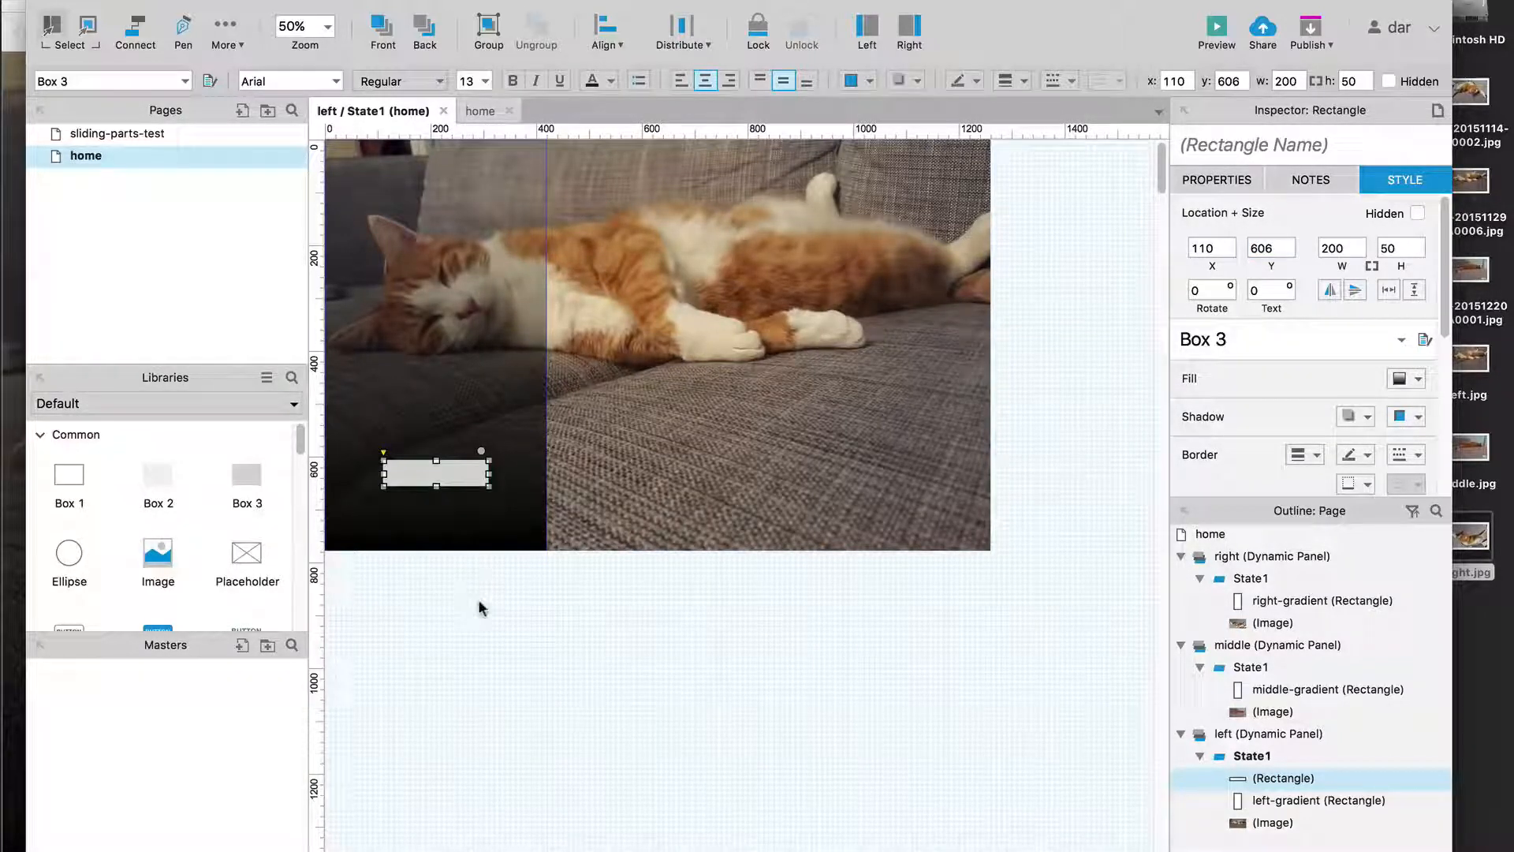
double_click(1280, 248)
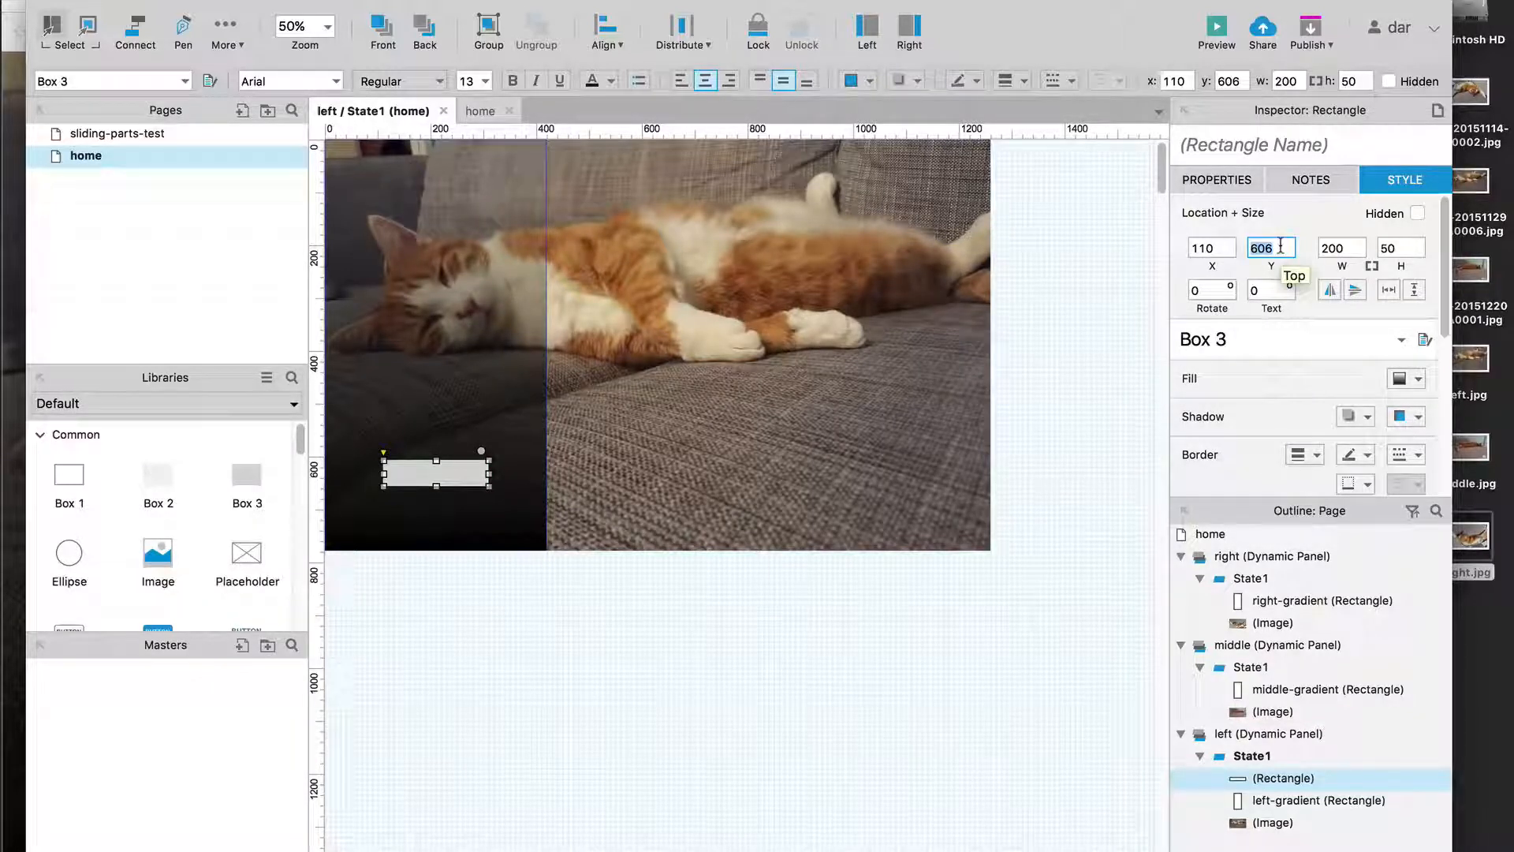
text(600)
key(Return)
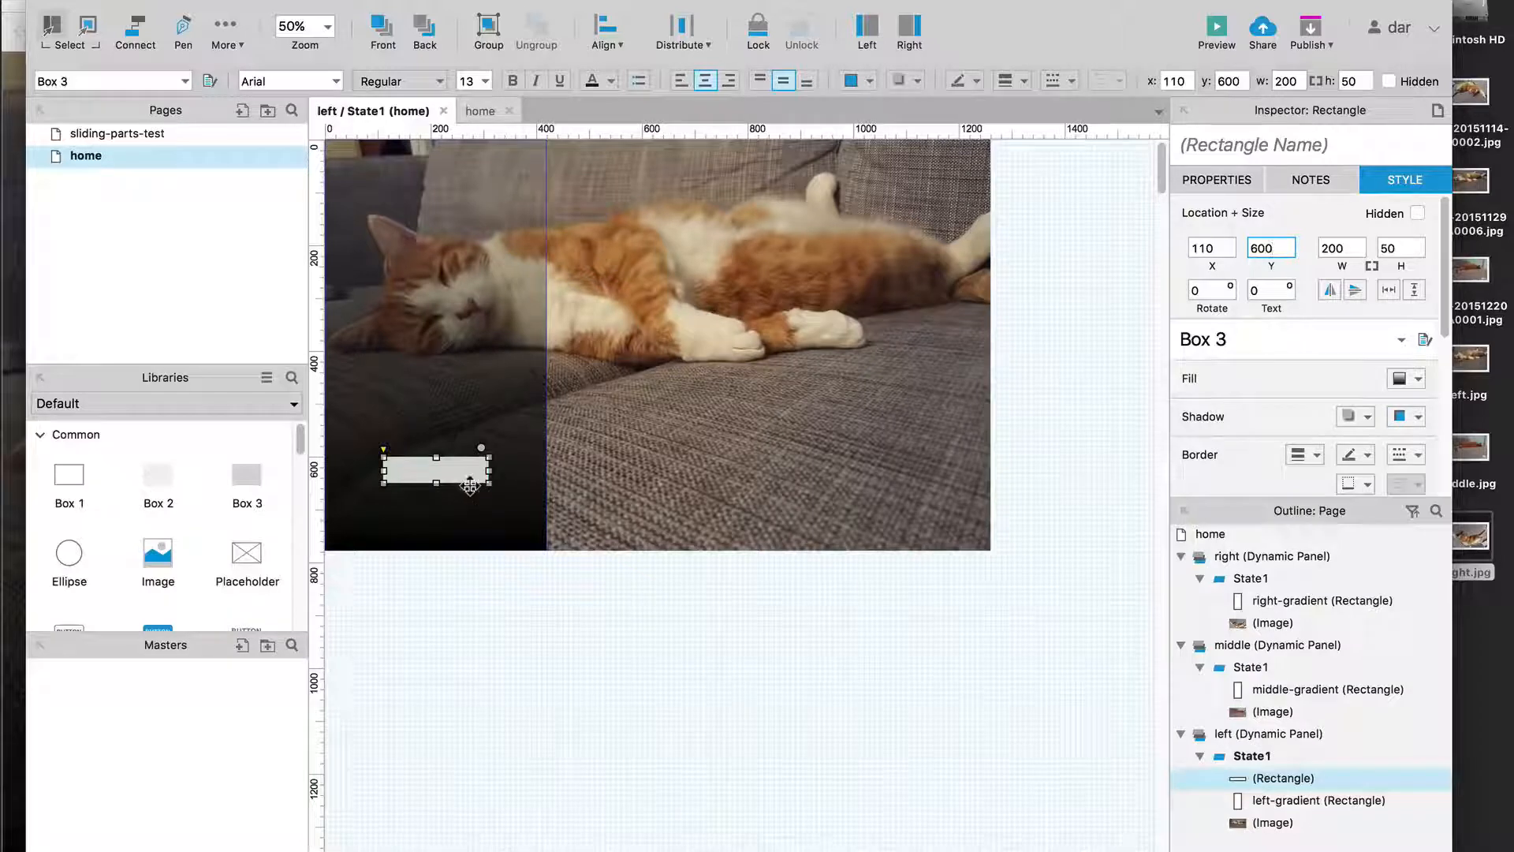
Give the small rectangle the thinnest border line and remove its fill colour
click(1316, 455)
click(1319, 509)
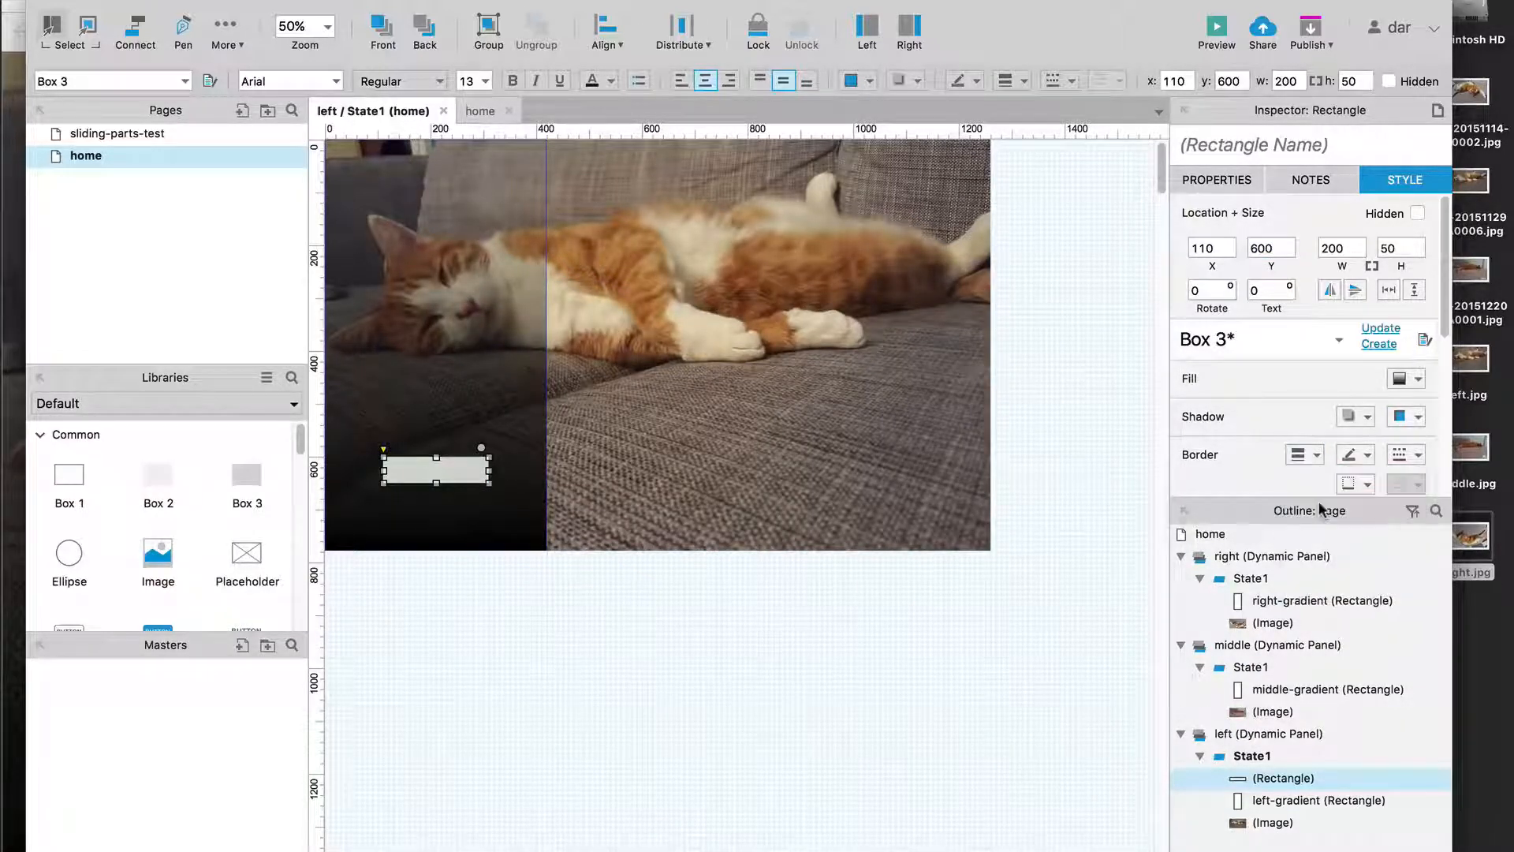
click(1420, 381)
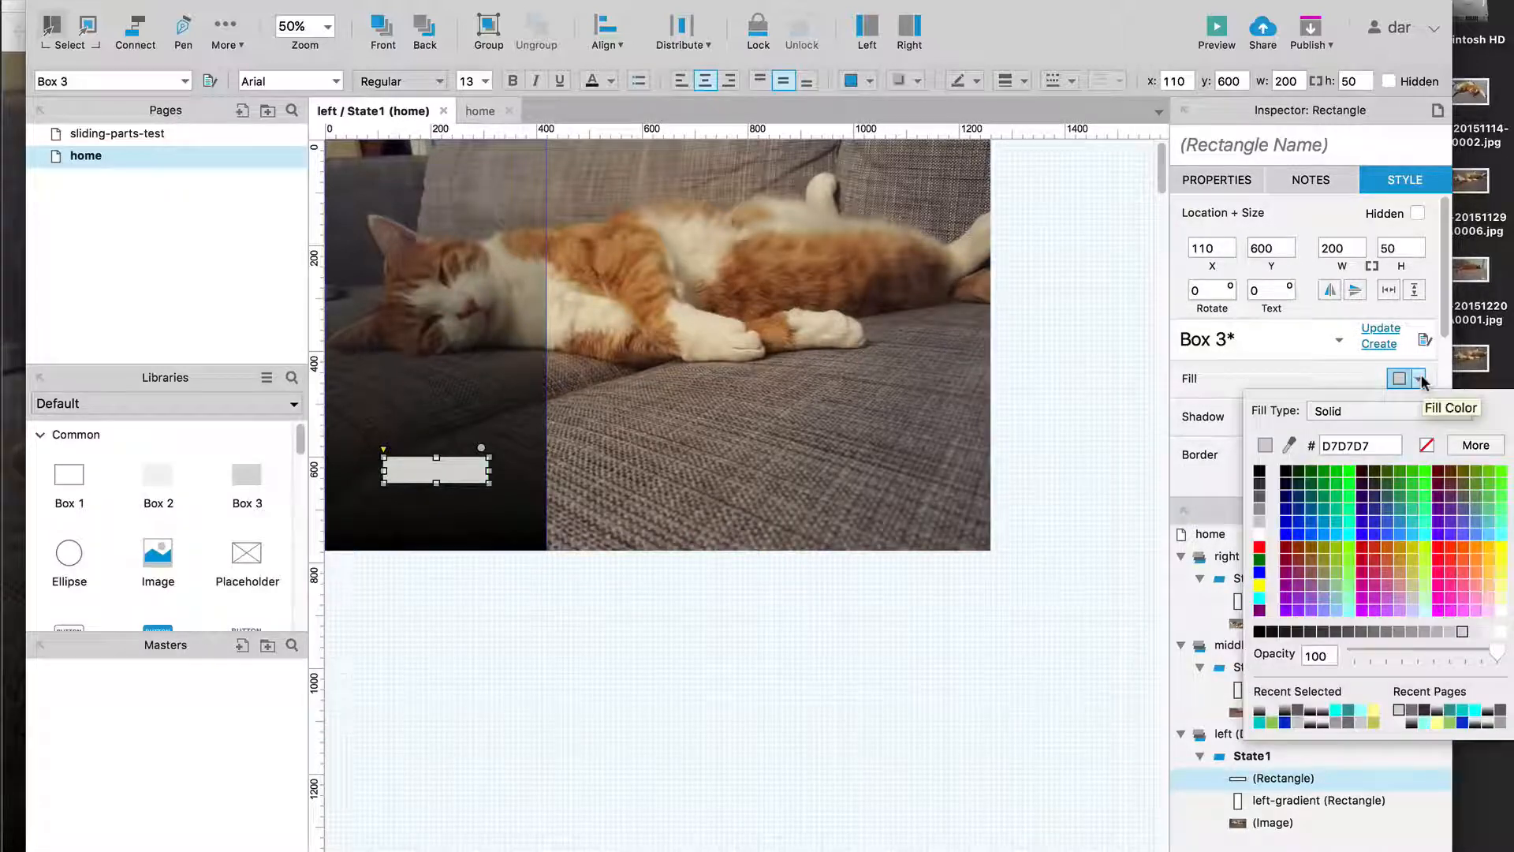
click(1425, 447)
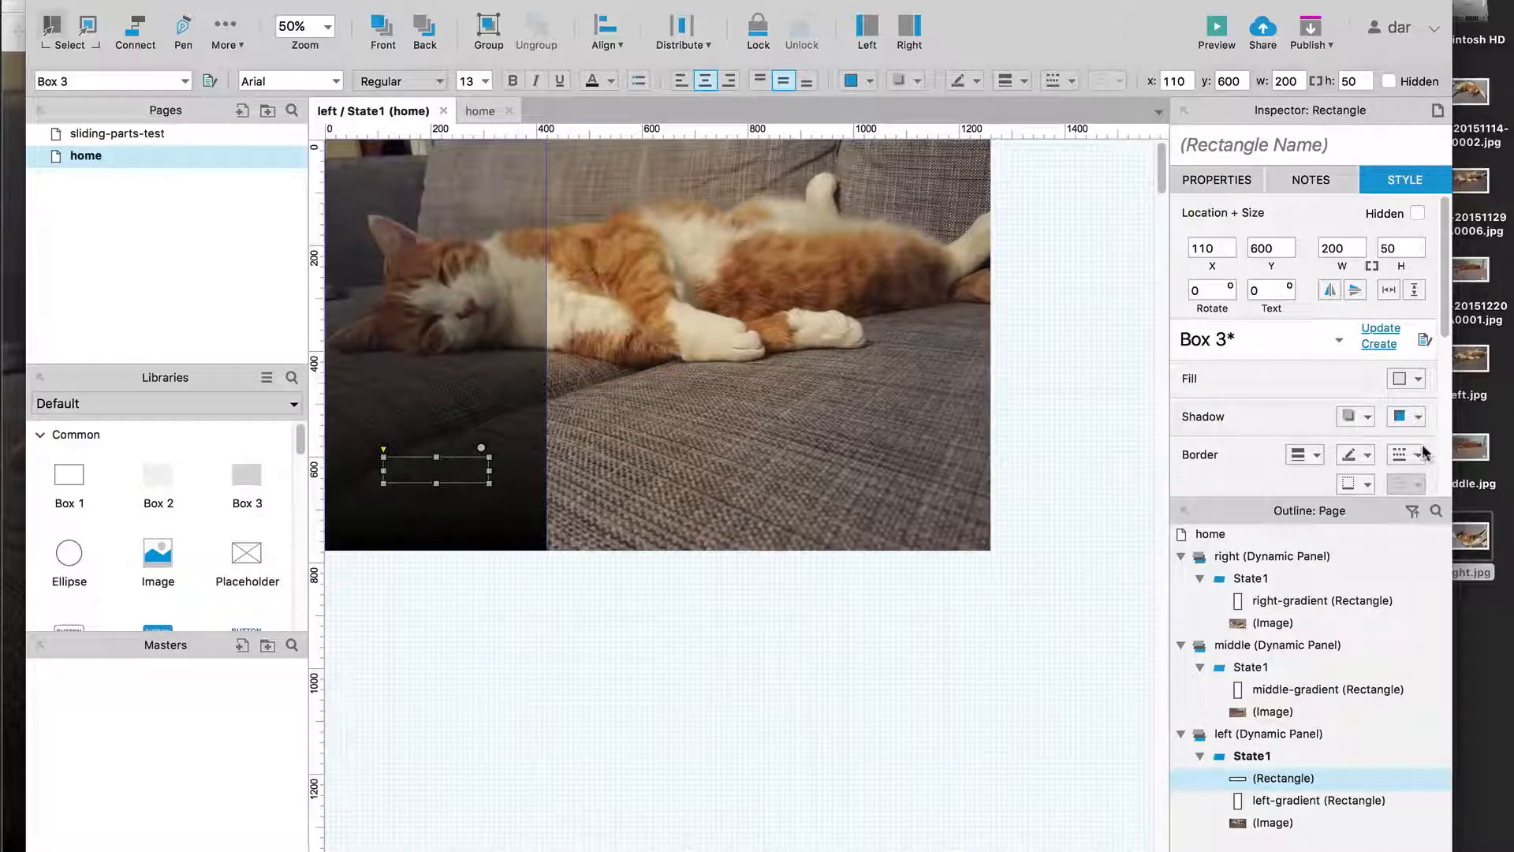
Format the small rectangle's text as white Raleway at size 16
scroll(1396, 426, down, 6)
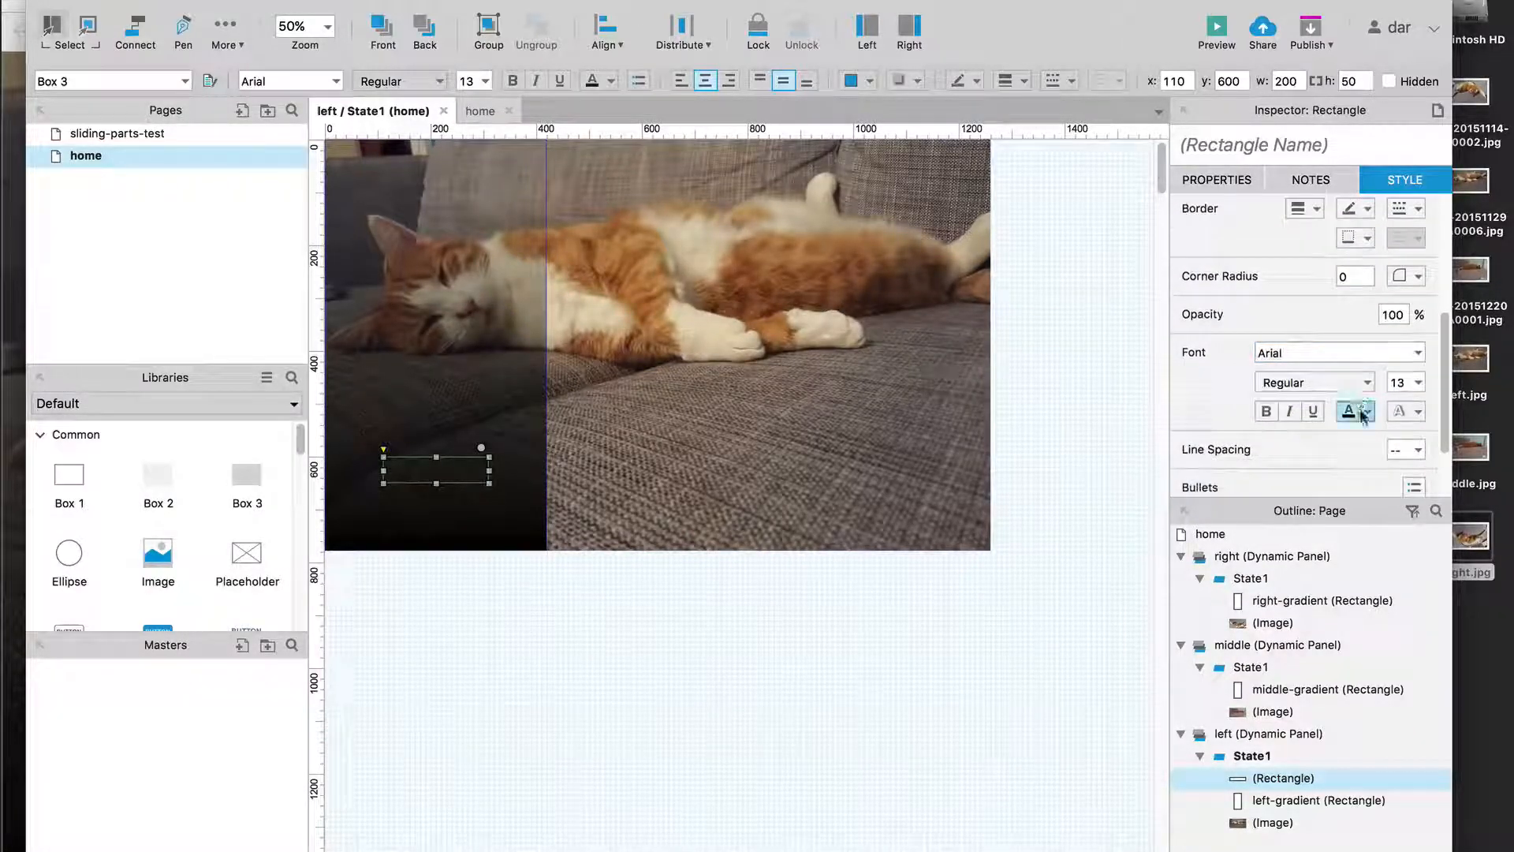
click(1351, 411)
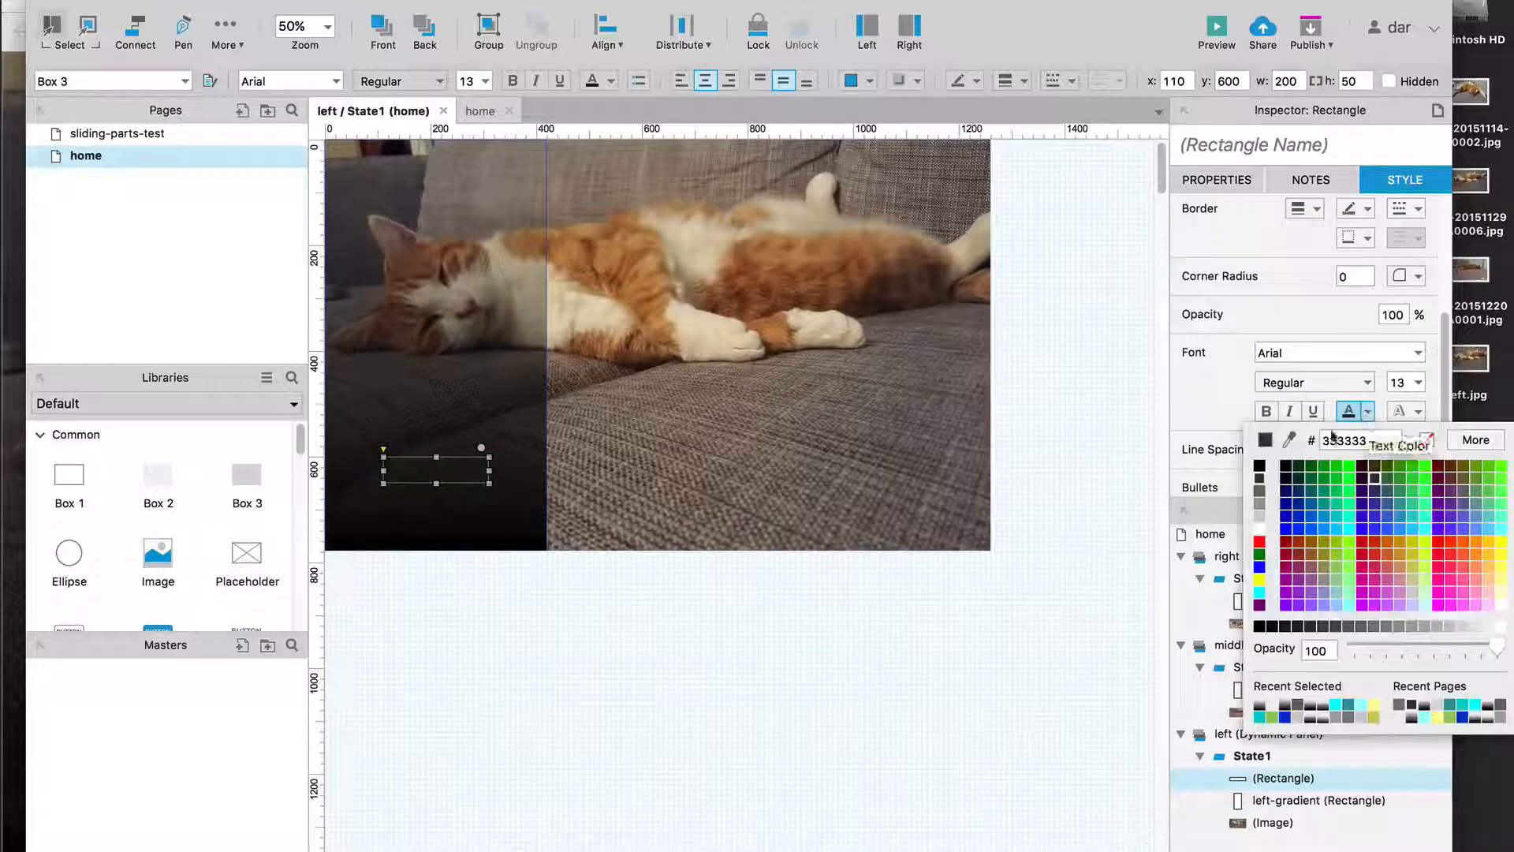
click(1259, 515)
click(1300, 354)
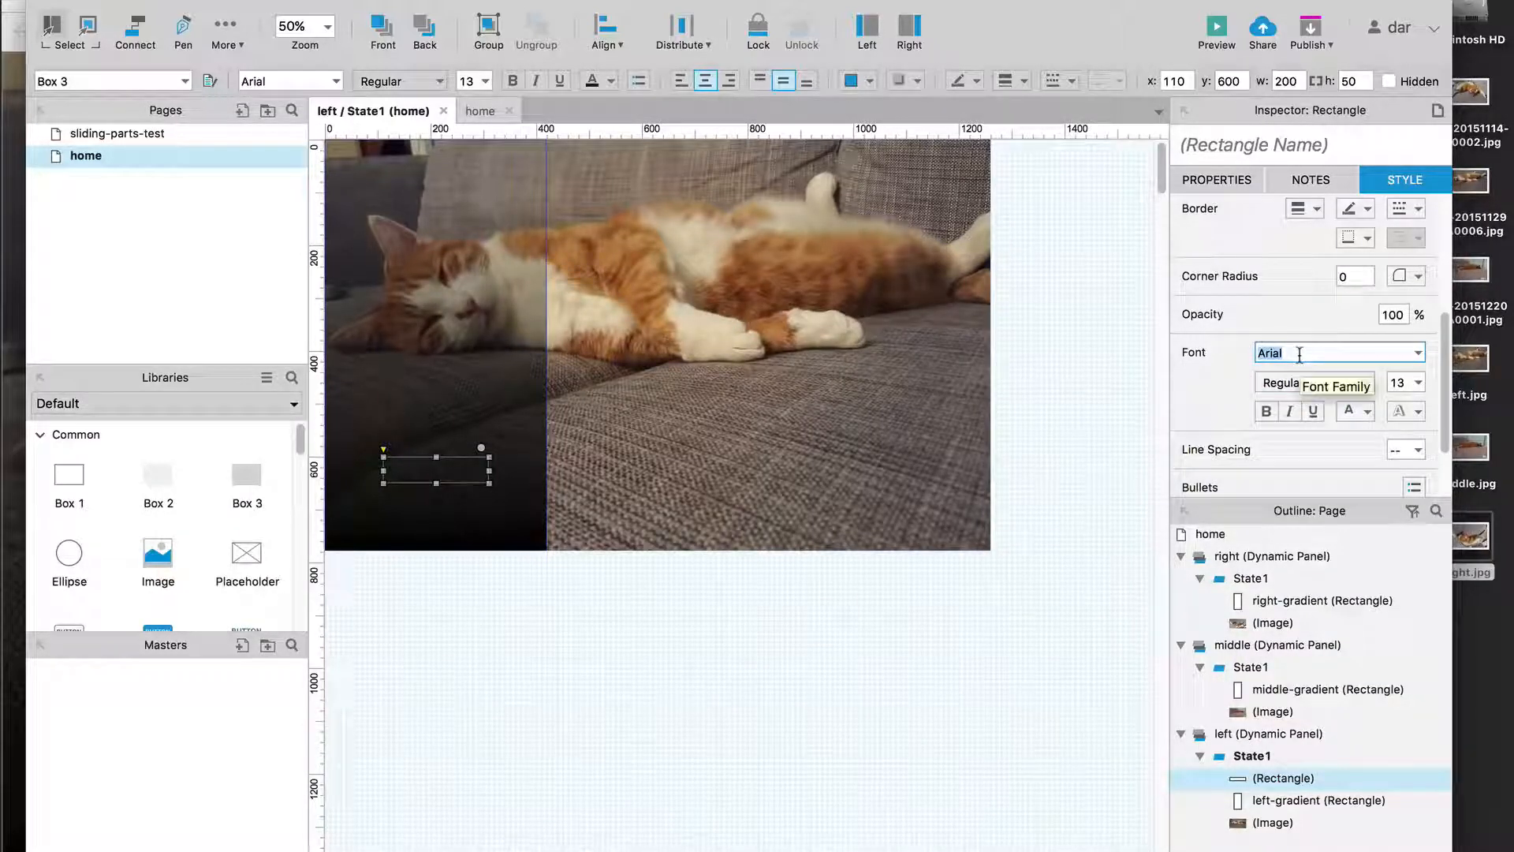
text(Raleway)
key(Return)
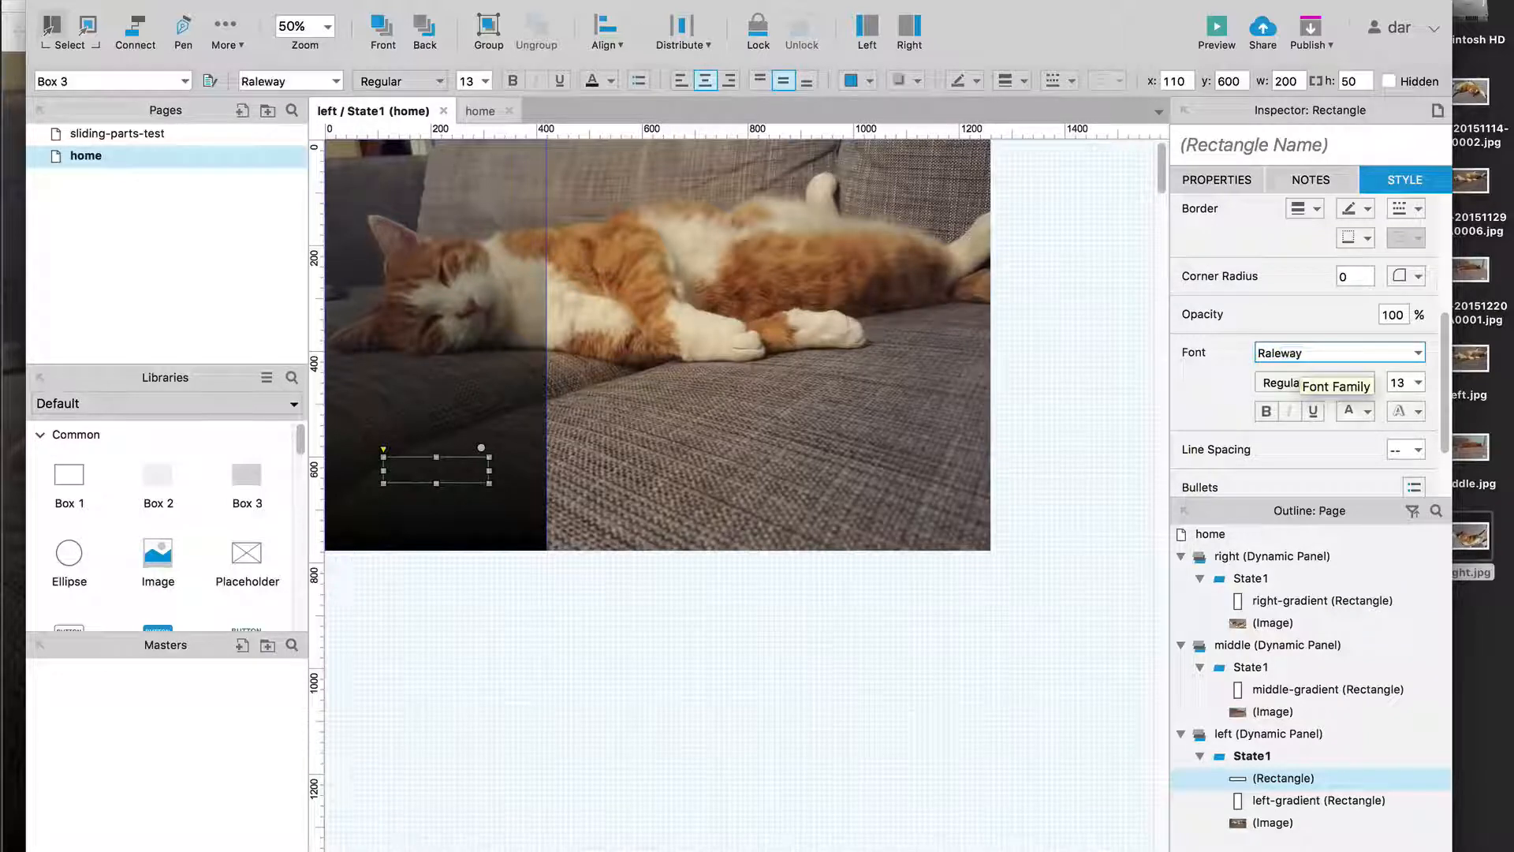
click(1419, 383)
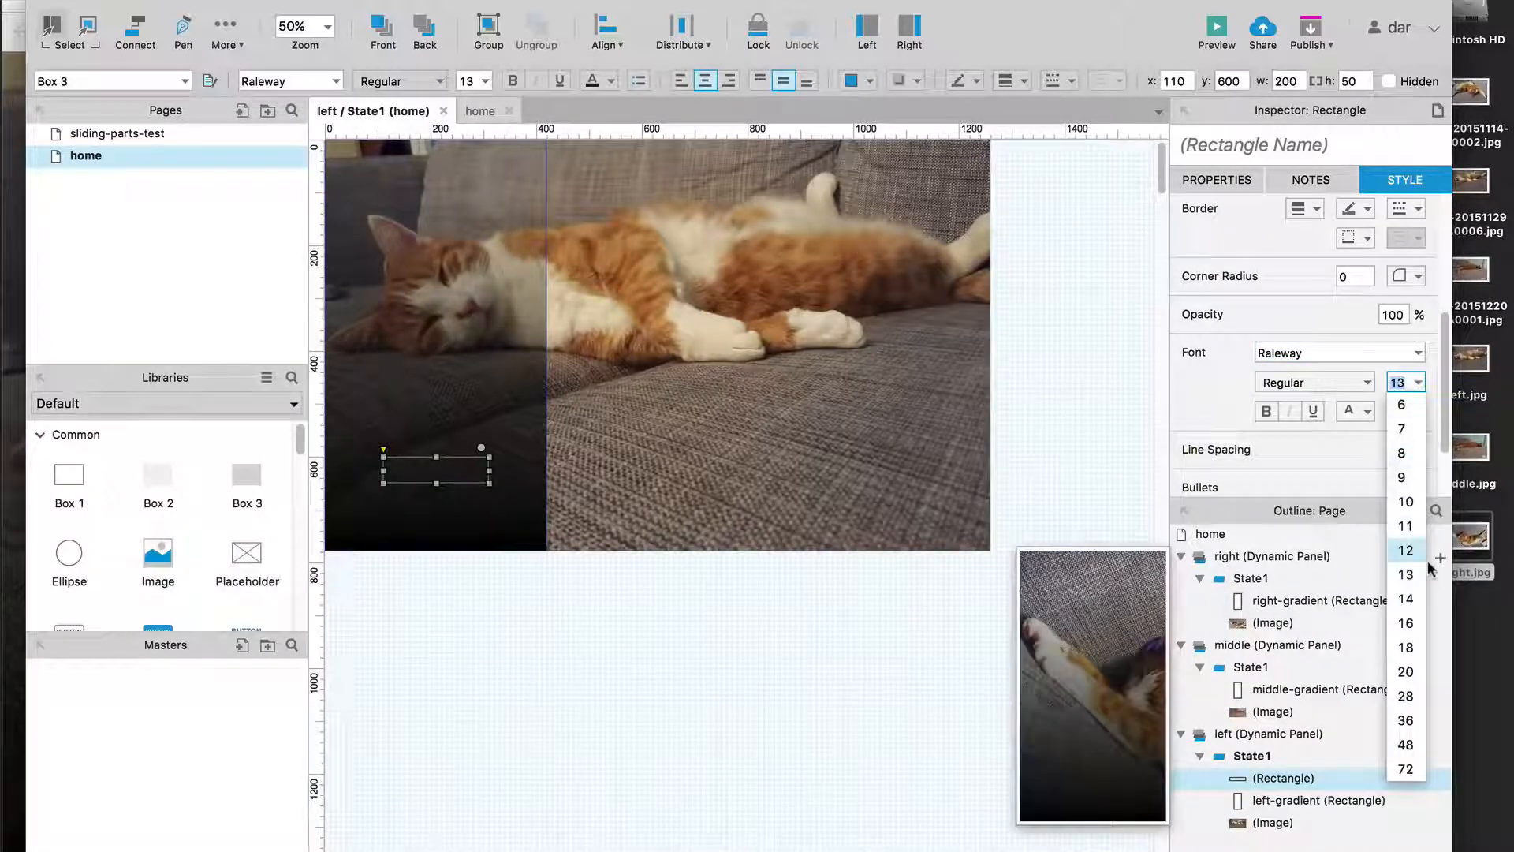
click(1407, 624)
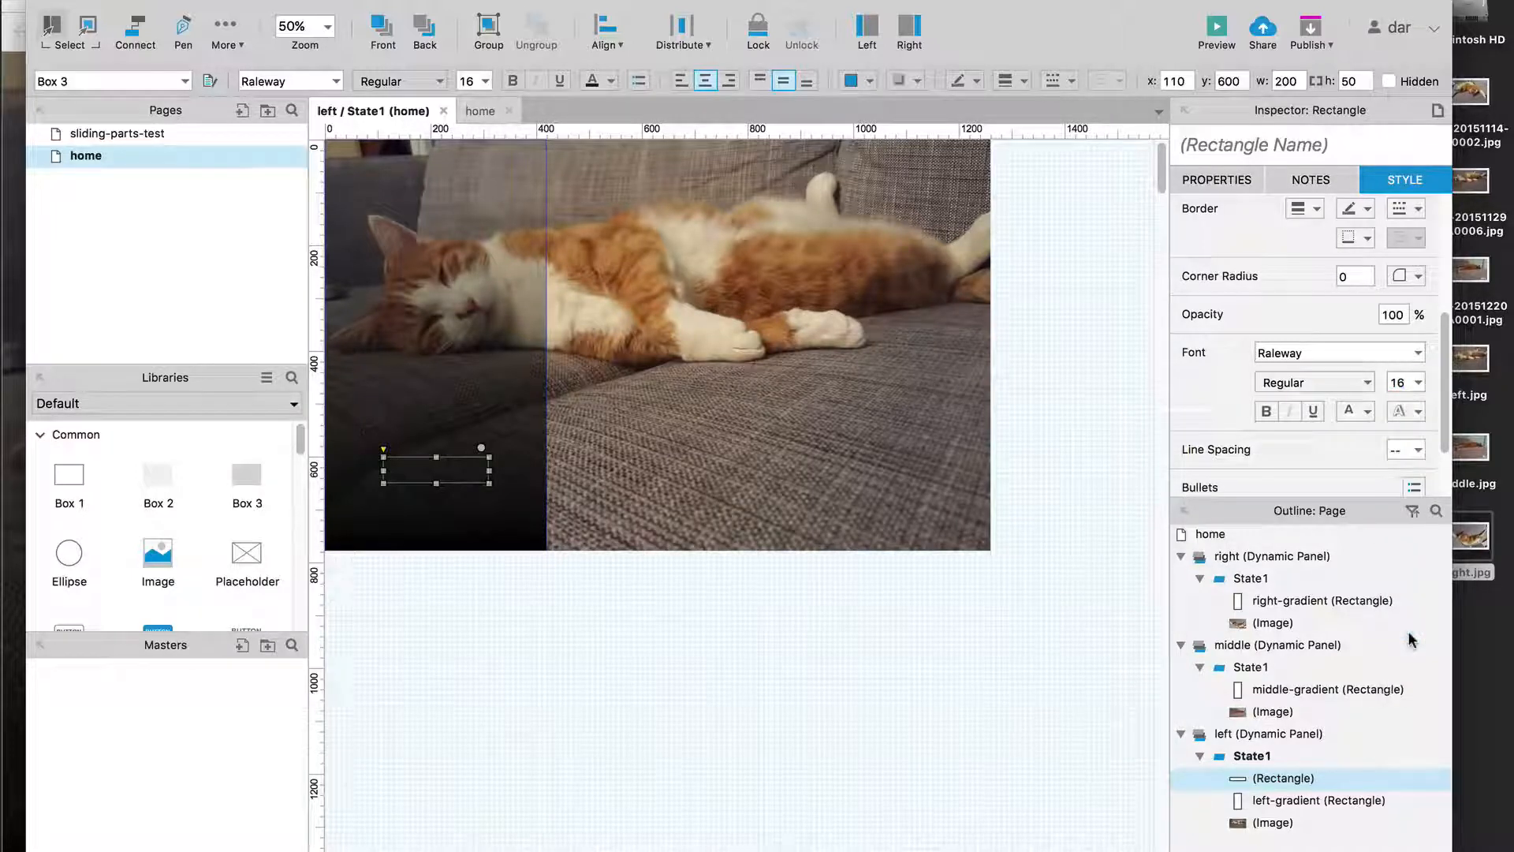
Enter the label "See a Cat" in the outlined rectangle
double_click(441, 476)
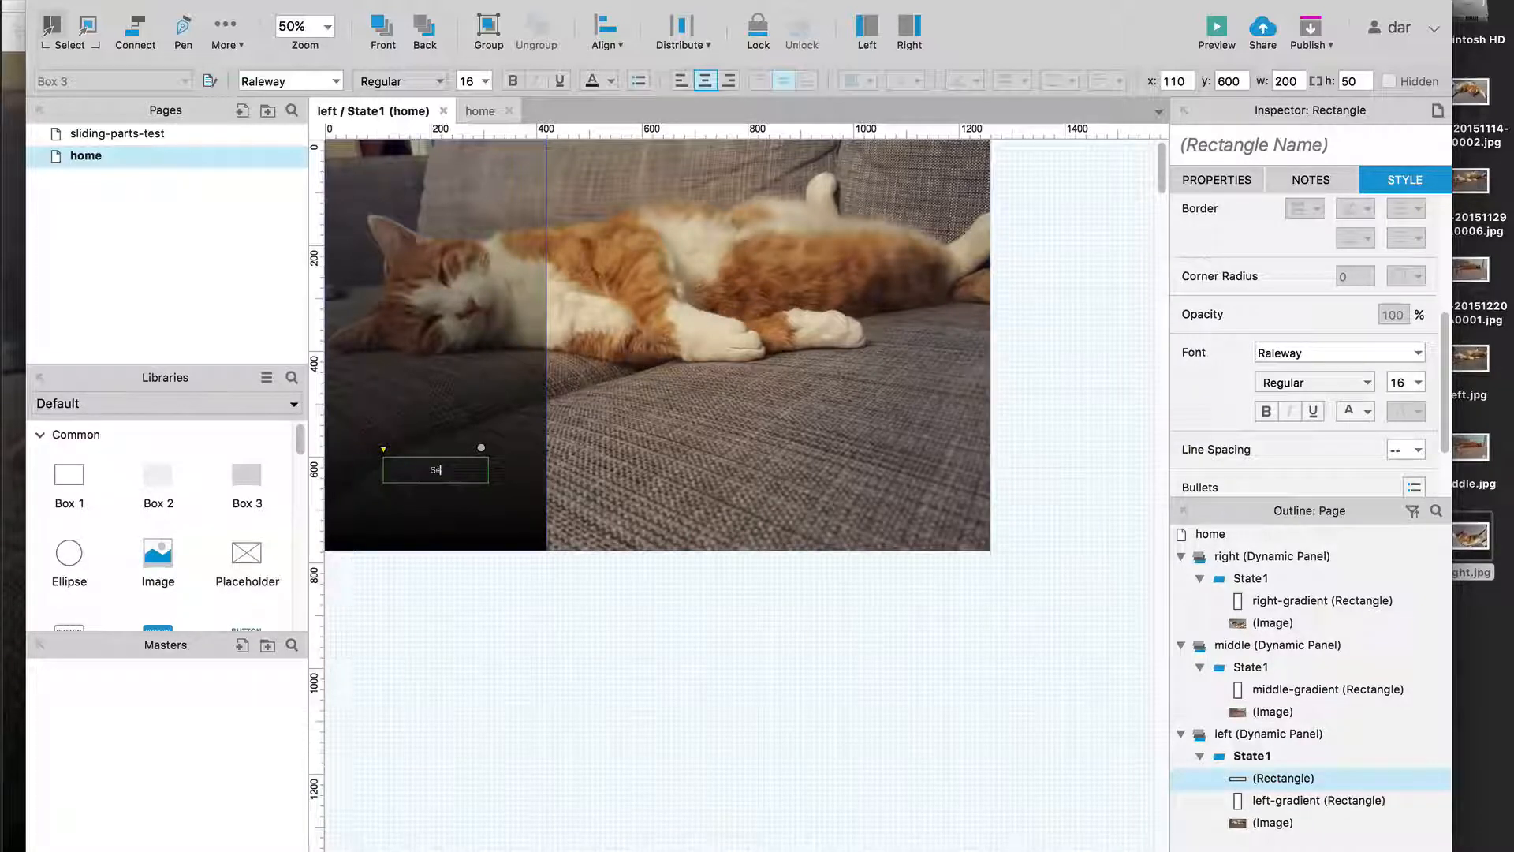
text(See a Cat)
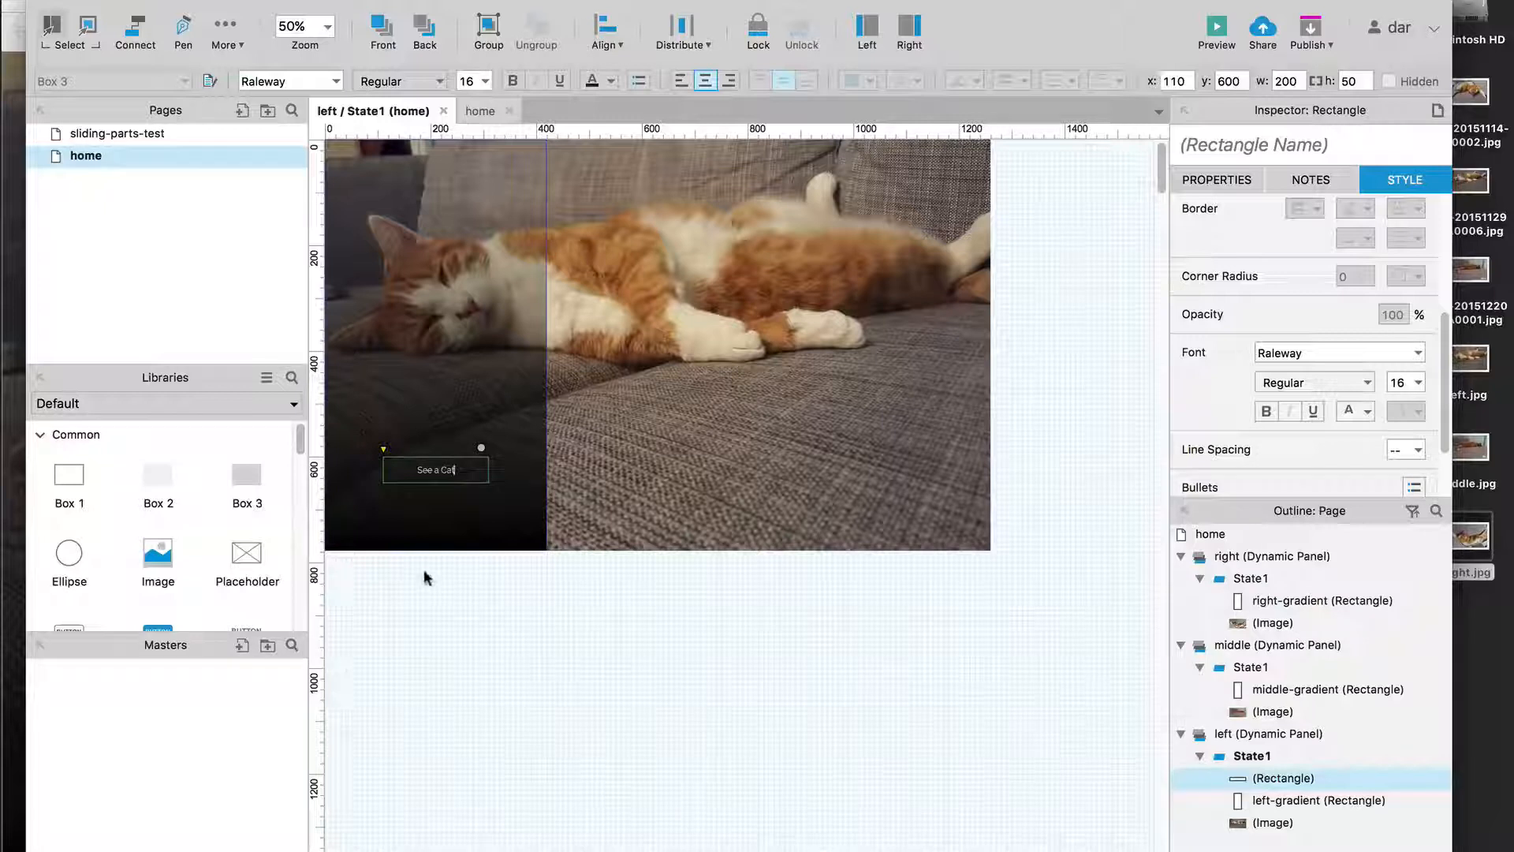
click(436, 604)
click(465, 468)
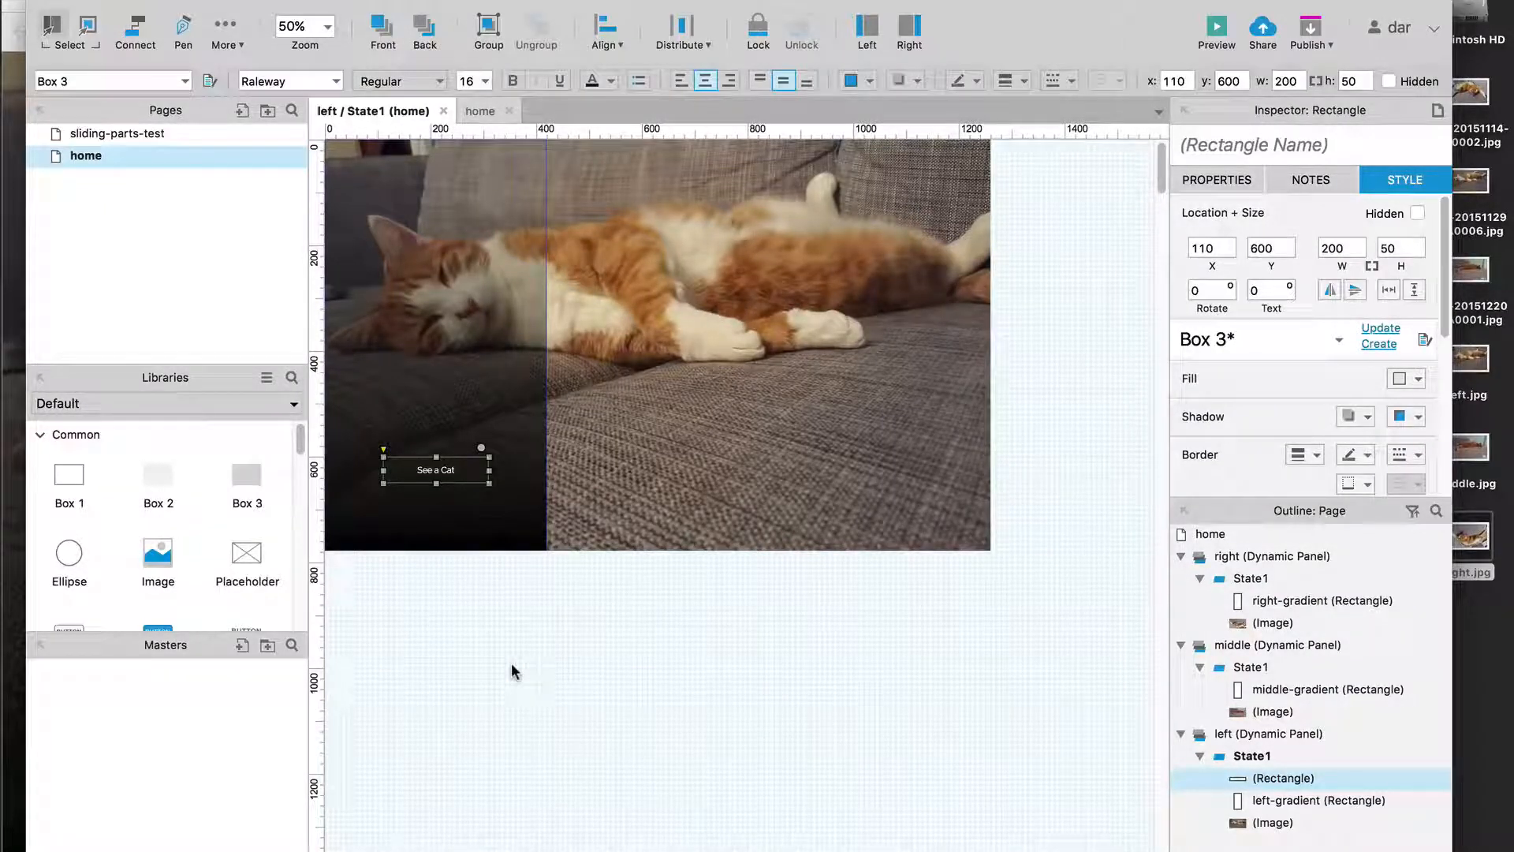
Convert the "See a Cat" rectangle to a dynamic panel and name the panel left-btns
right_click(448, 466)
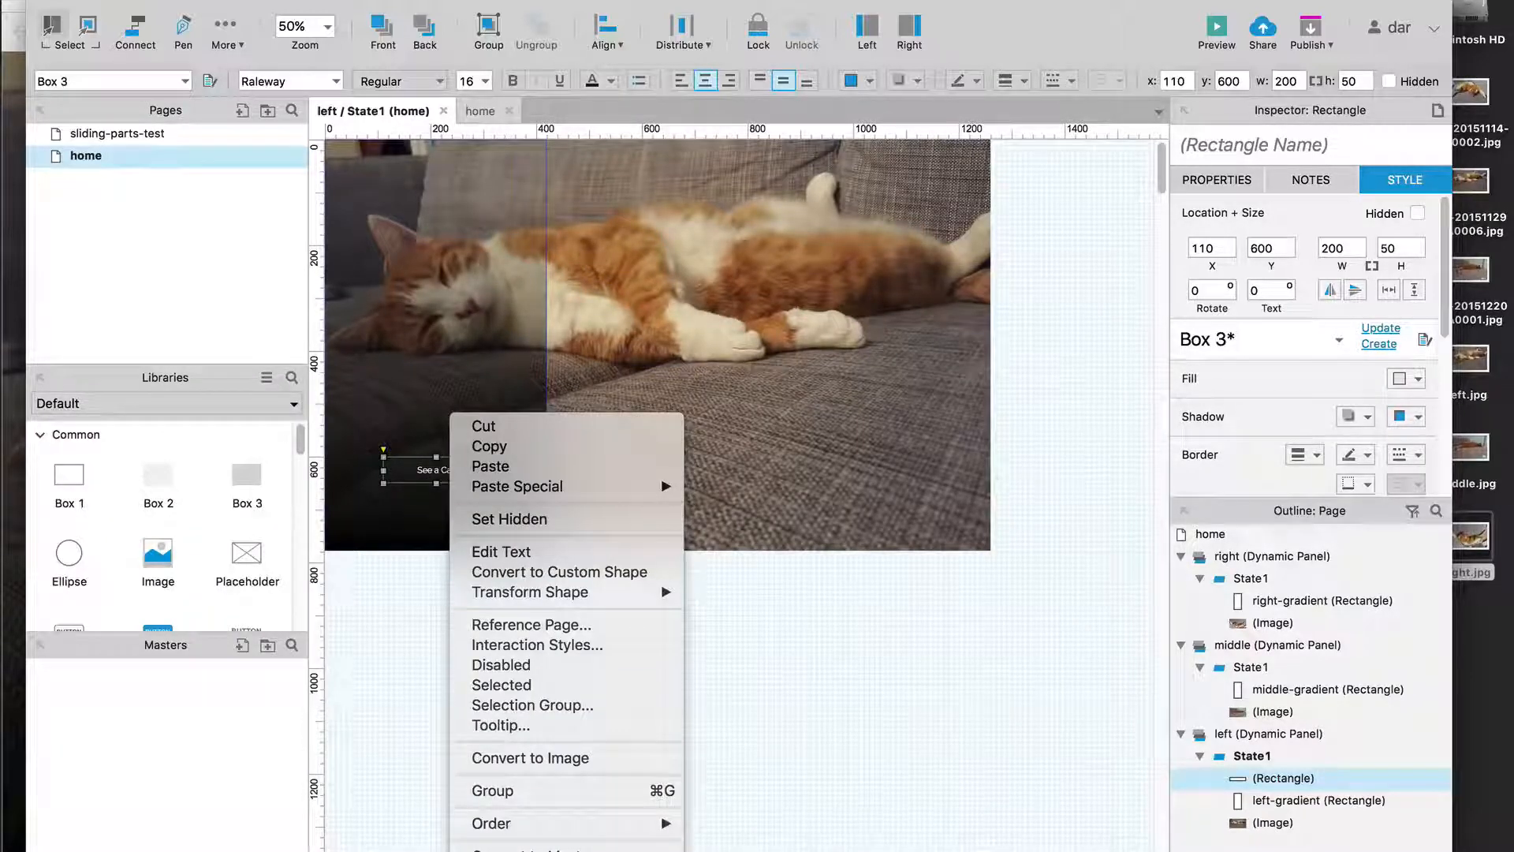
click(545, 851)
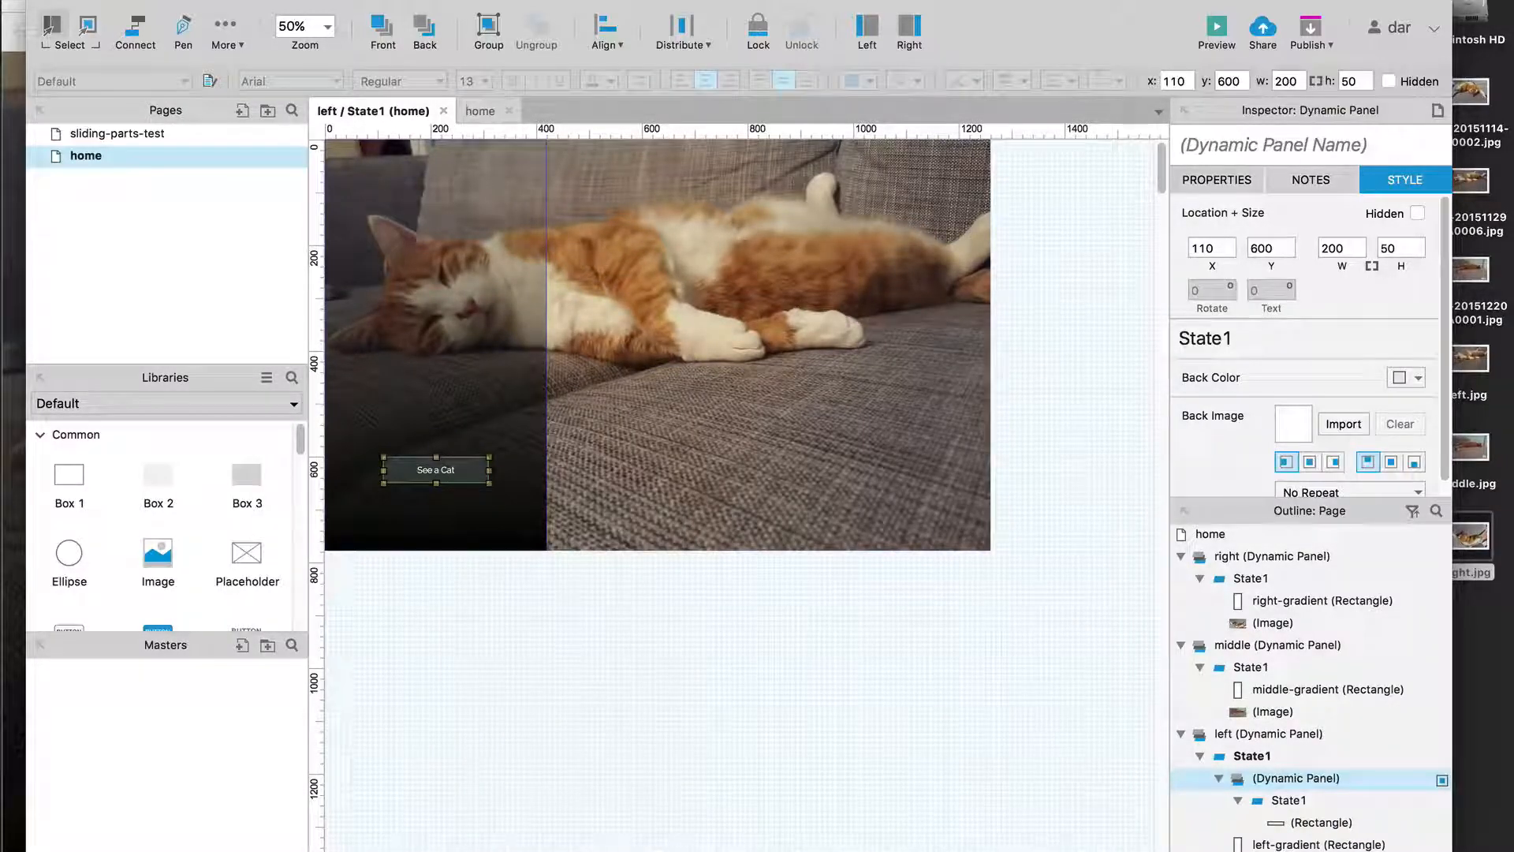
double_click(1298, 779)
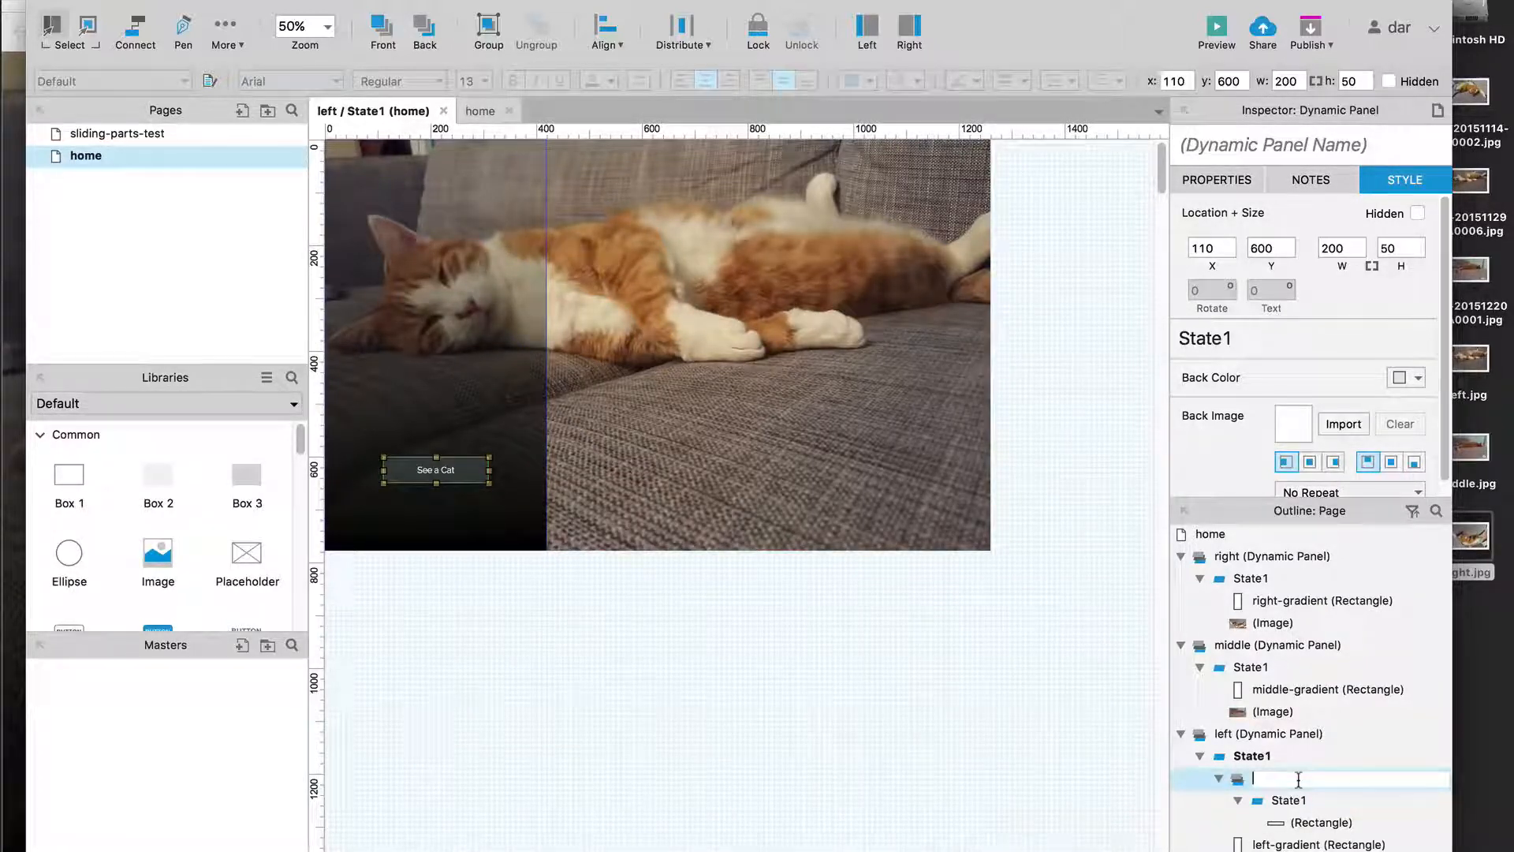
text(left-btns)
key(Return)
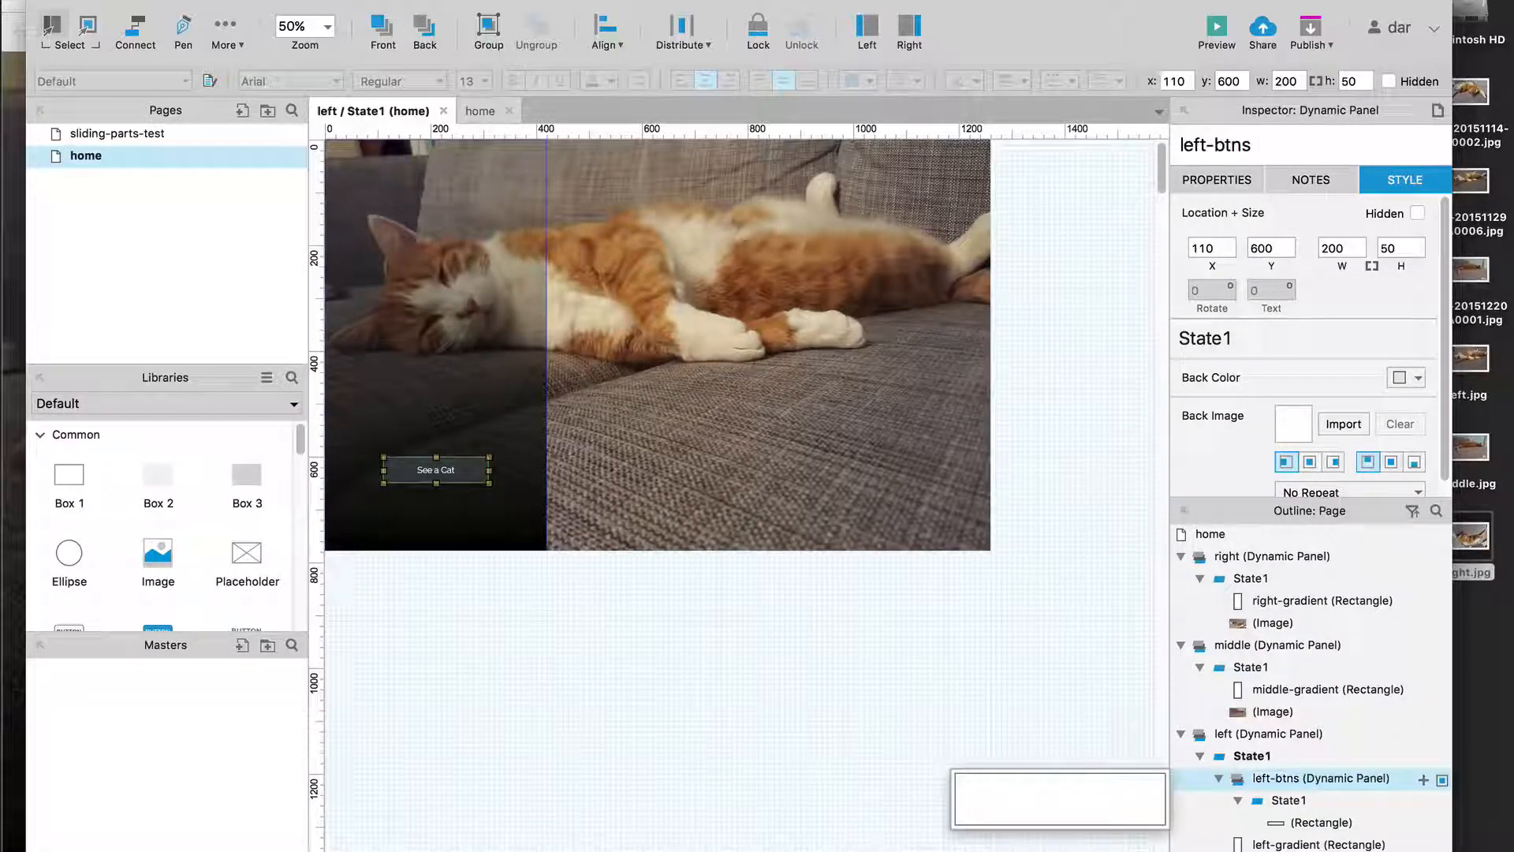
Rename State1 of the left-btns panel as outline
click(1295, 801)
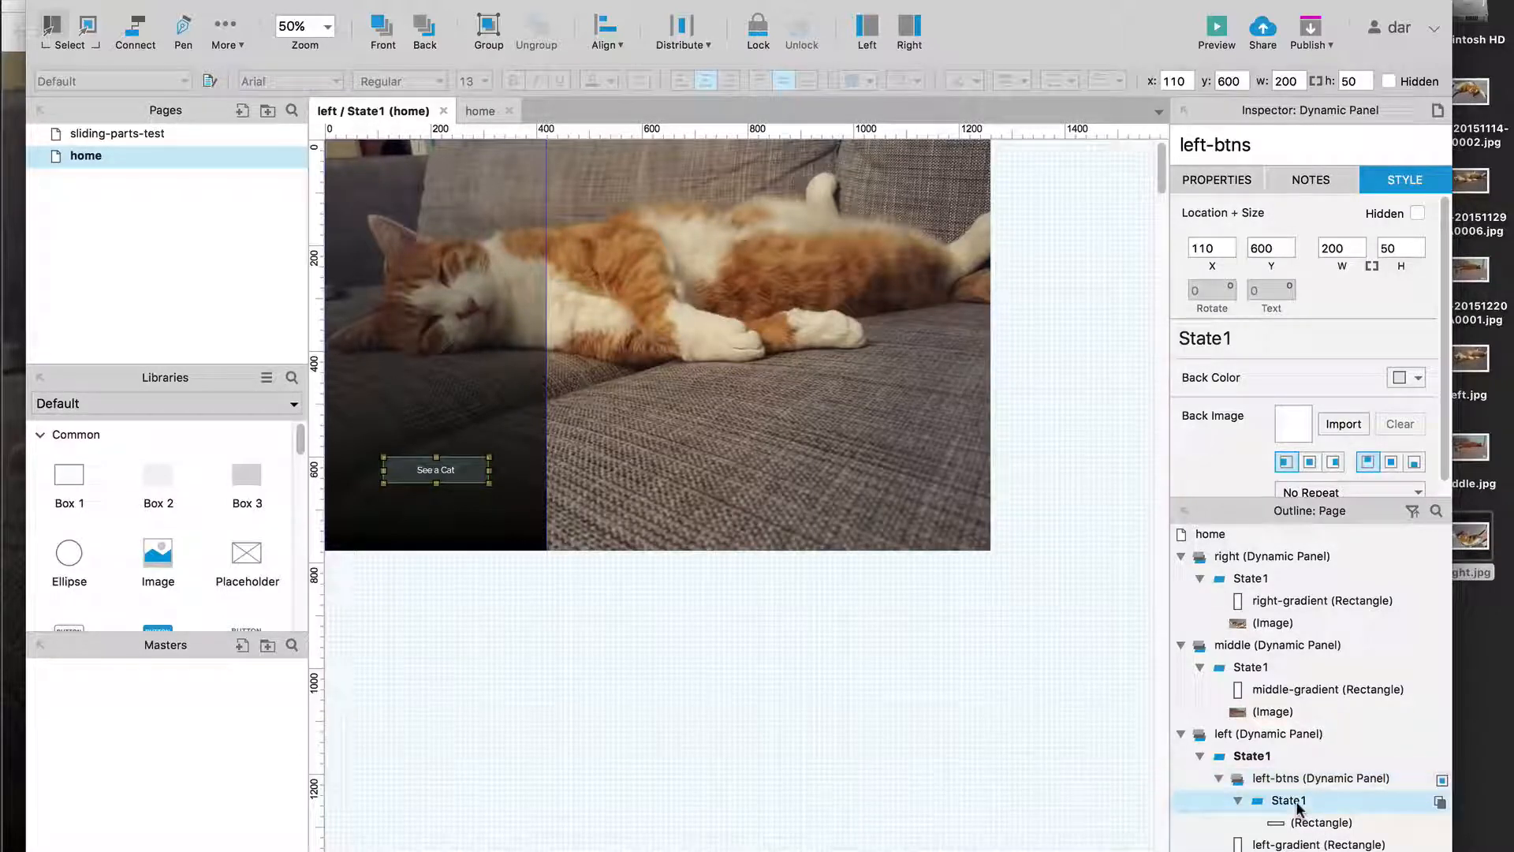
click(1296, 801)
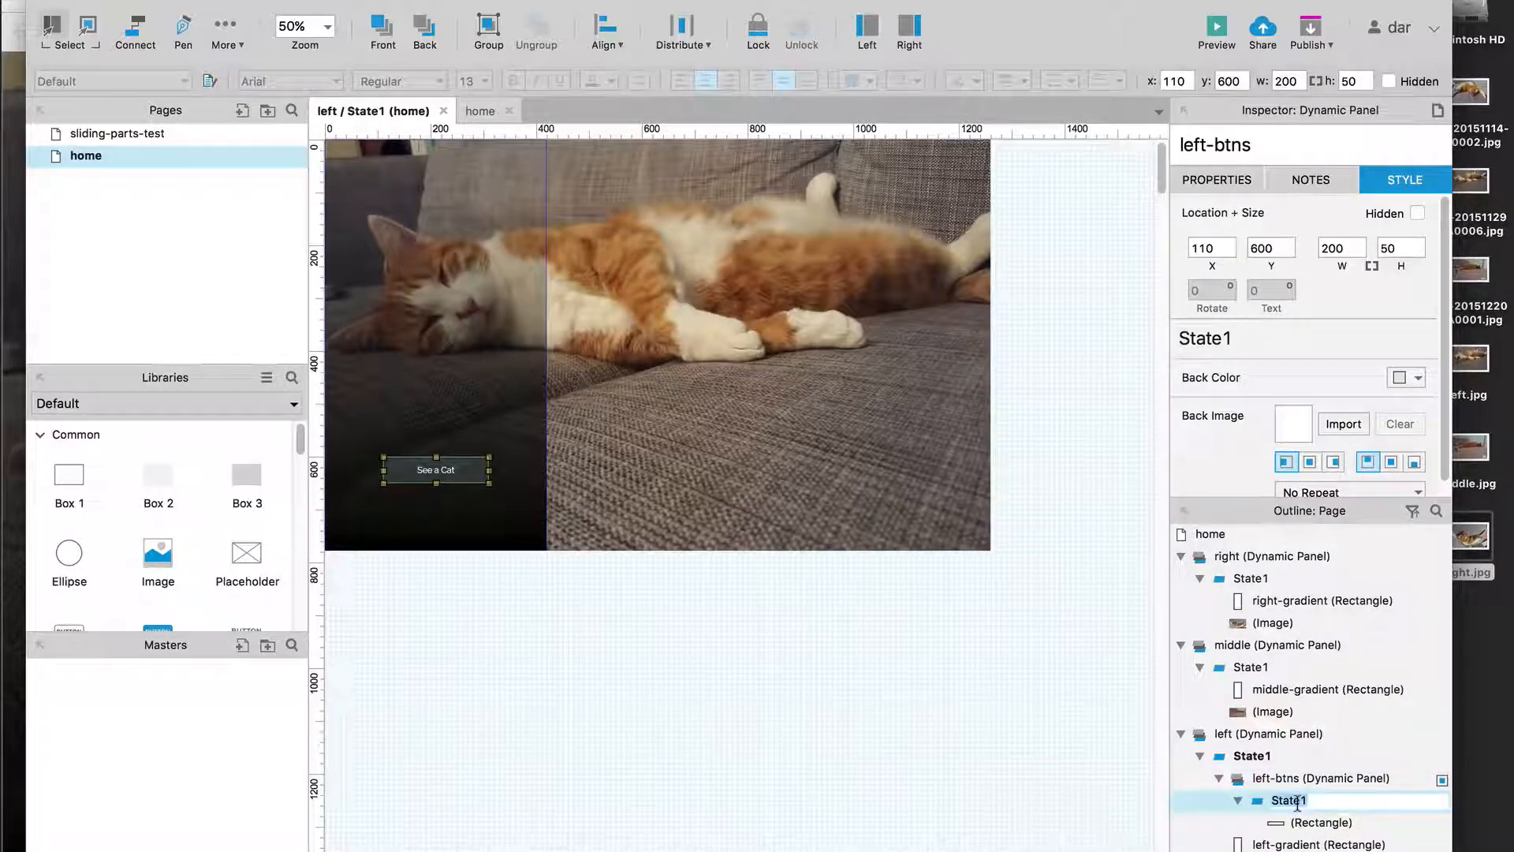
text(outline)
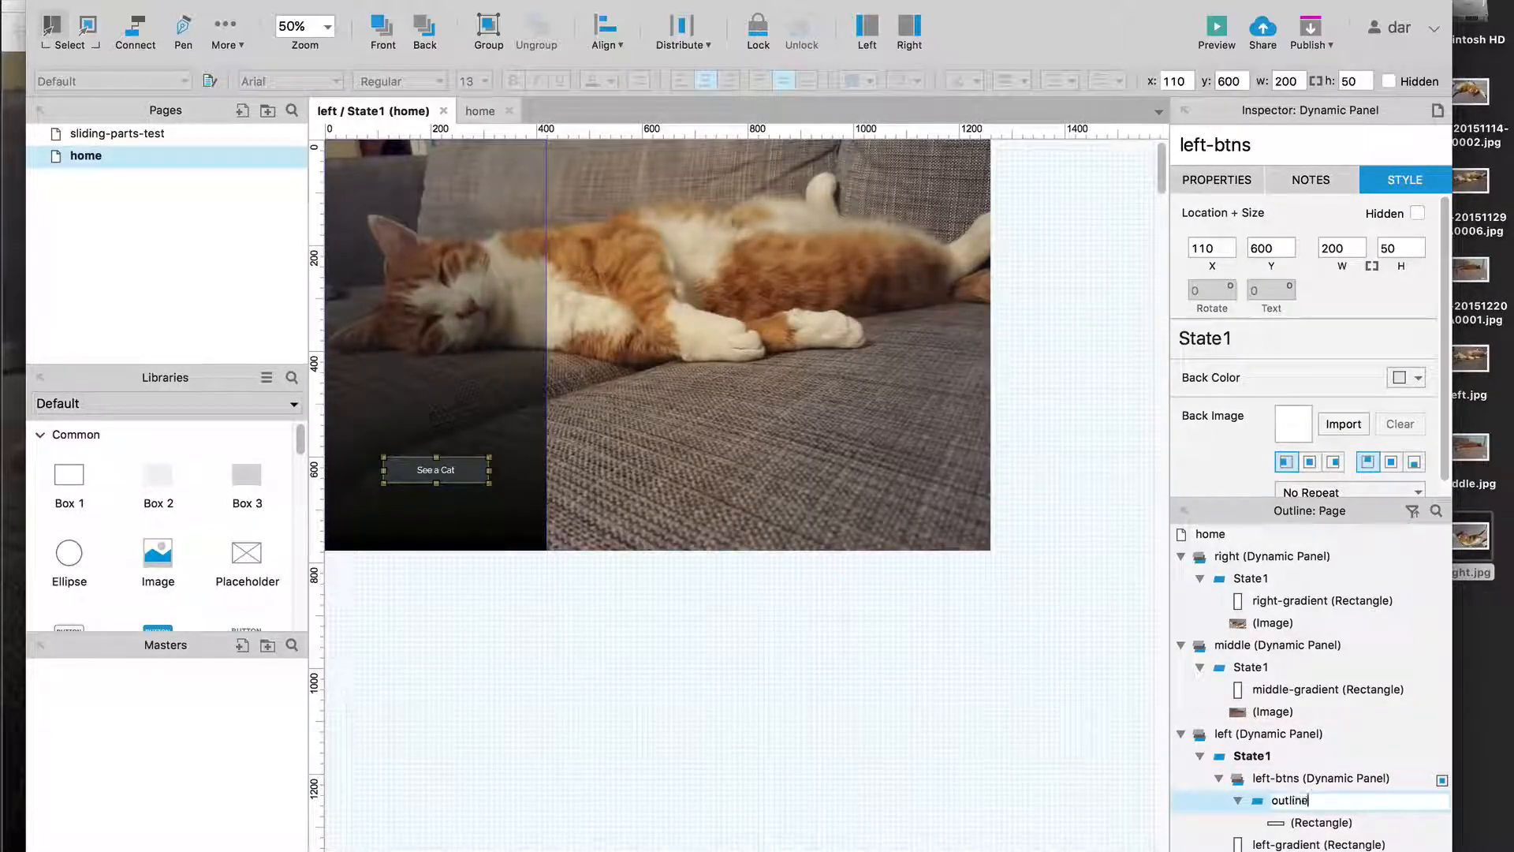
key(Return)
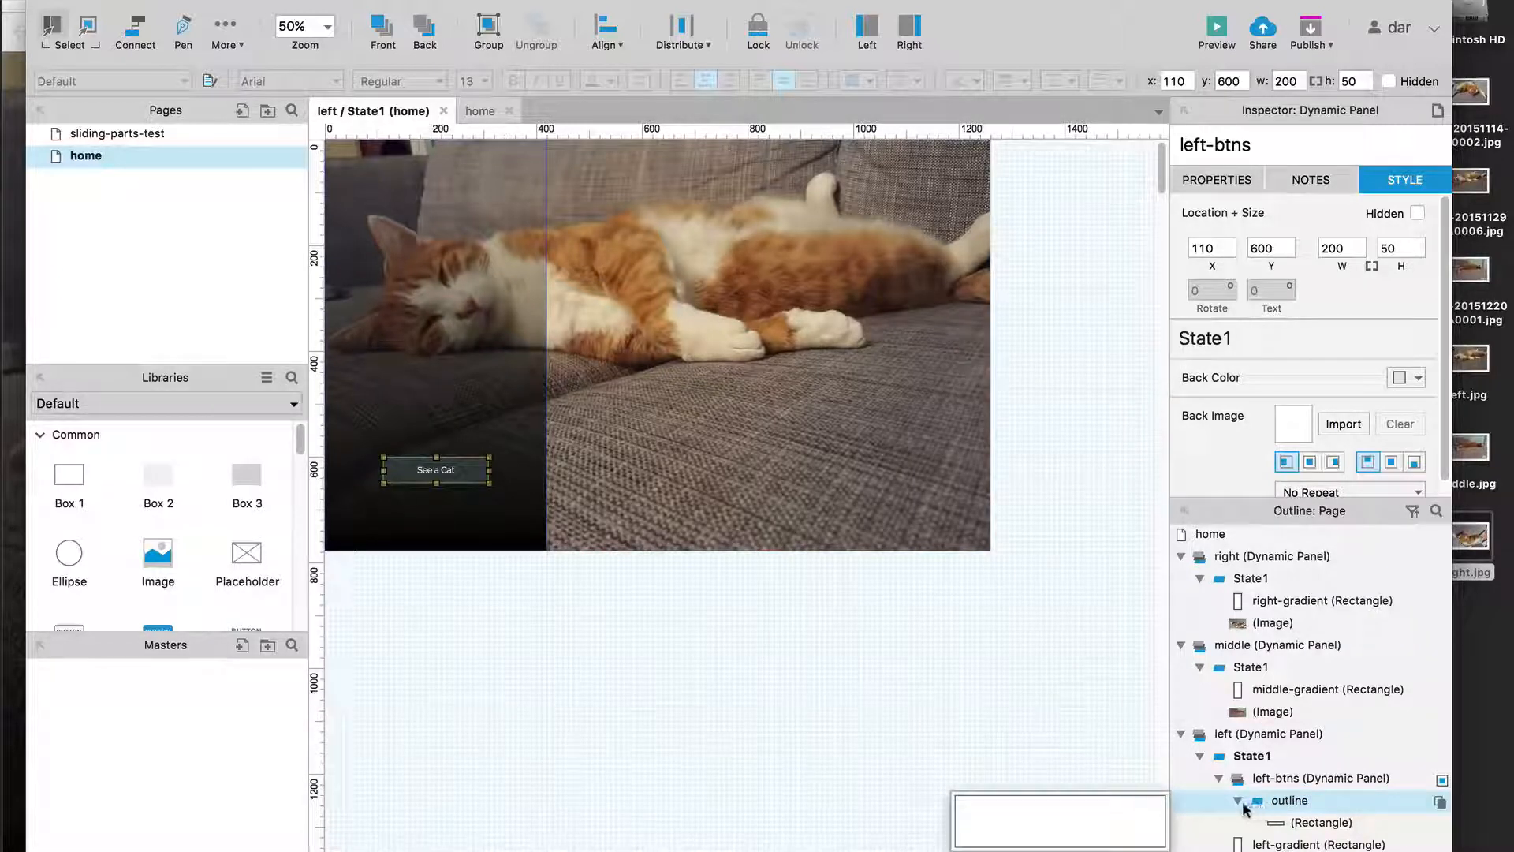
Duplicate the outline state of left-btns and name the copy filled
click(1237, 800)
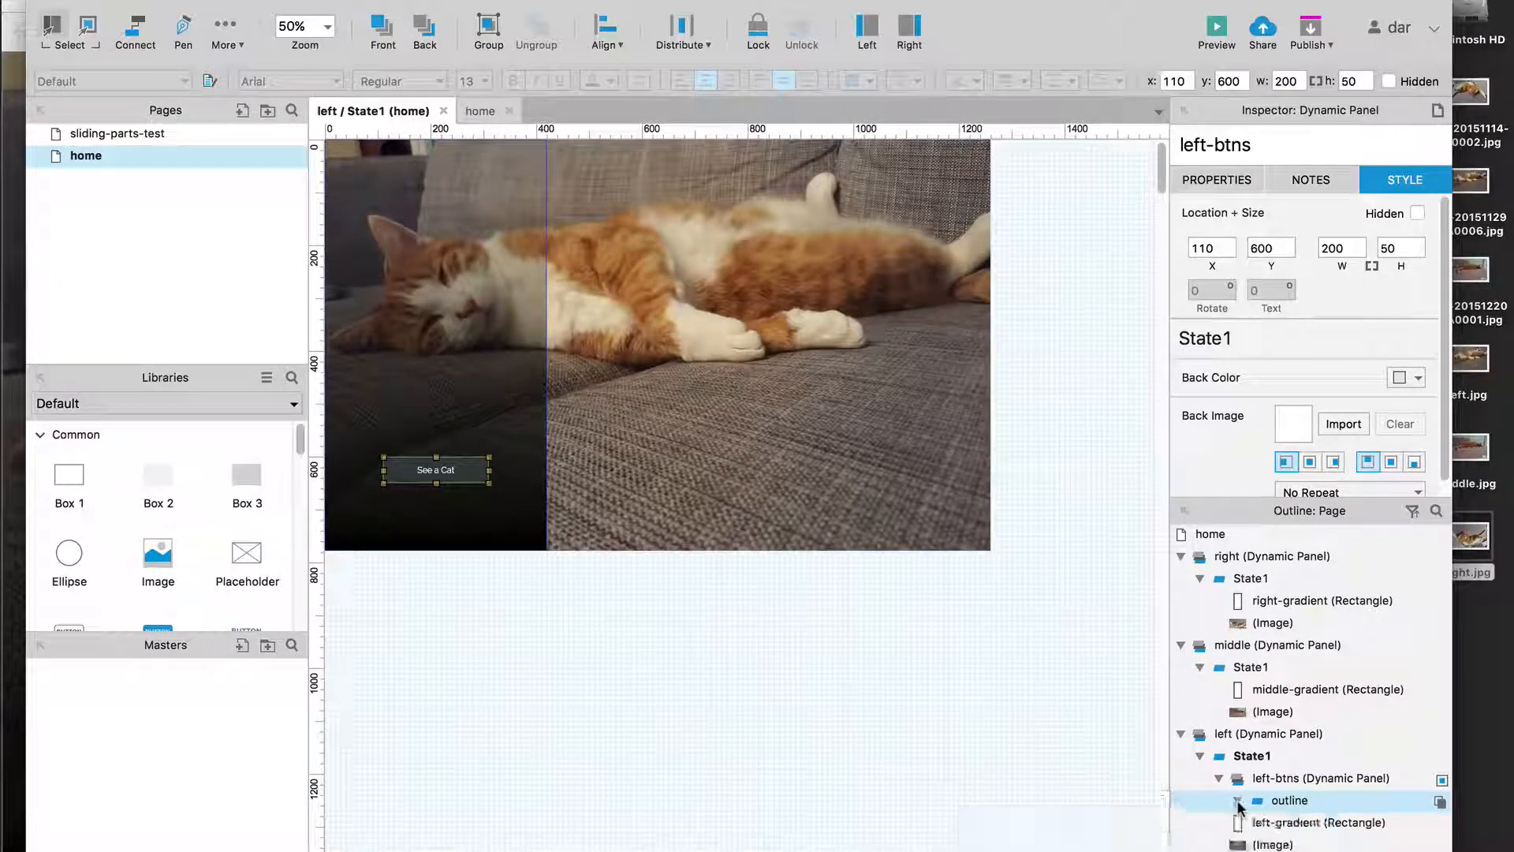
click(1439, 801)
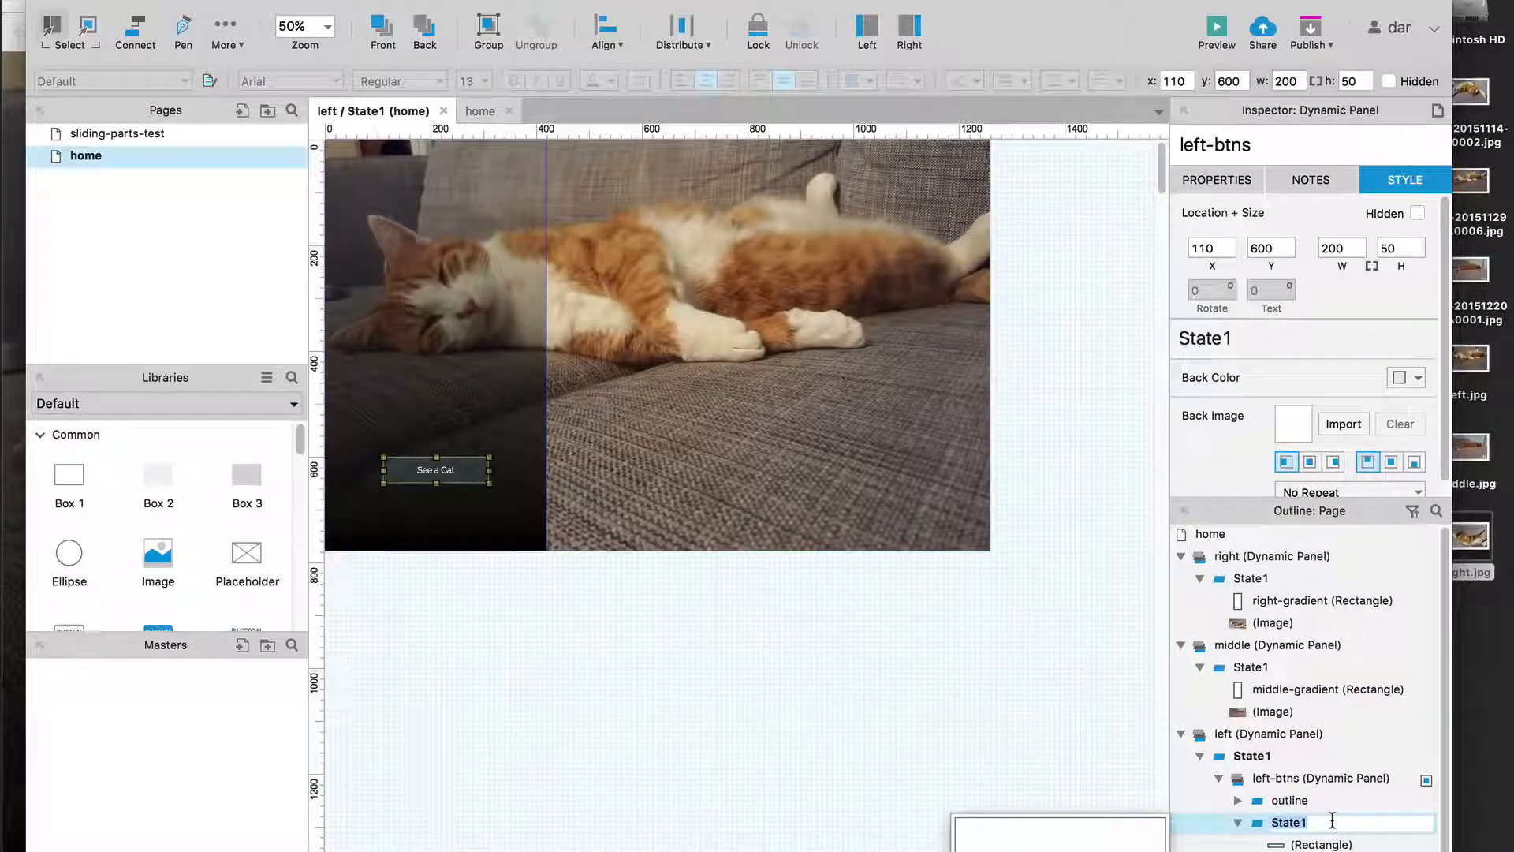
text(filled)
key(Return)
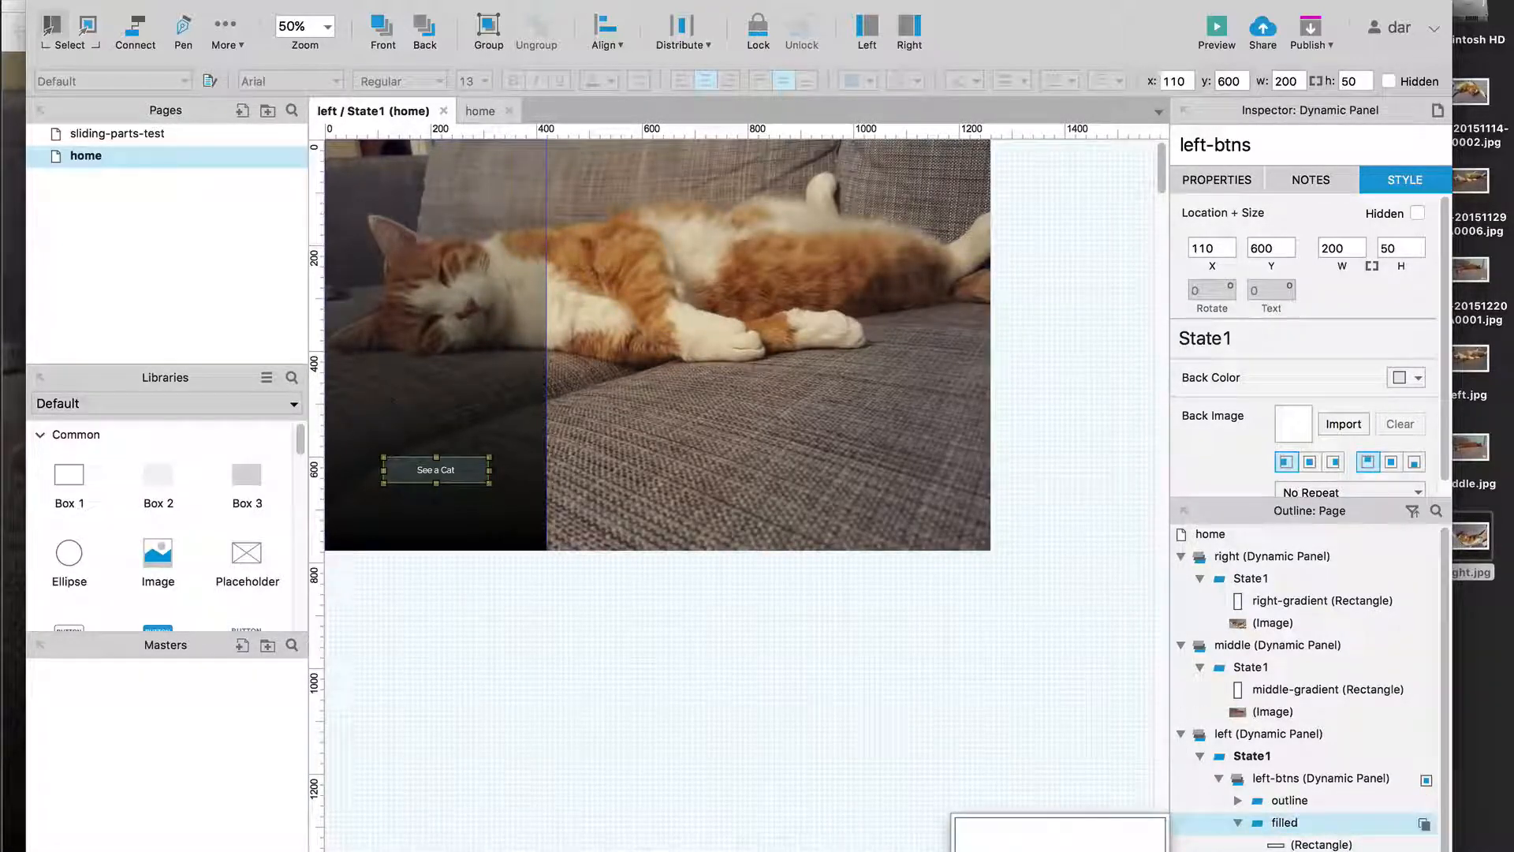
Open the rectangle in the filled state of left-btns and set its border to None
double_click(1296, 844)
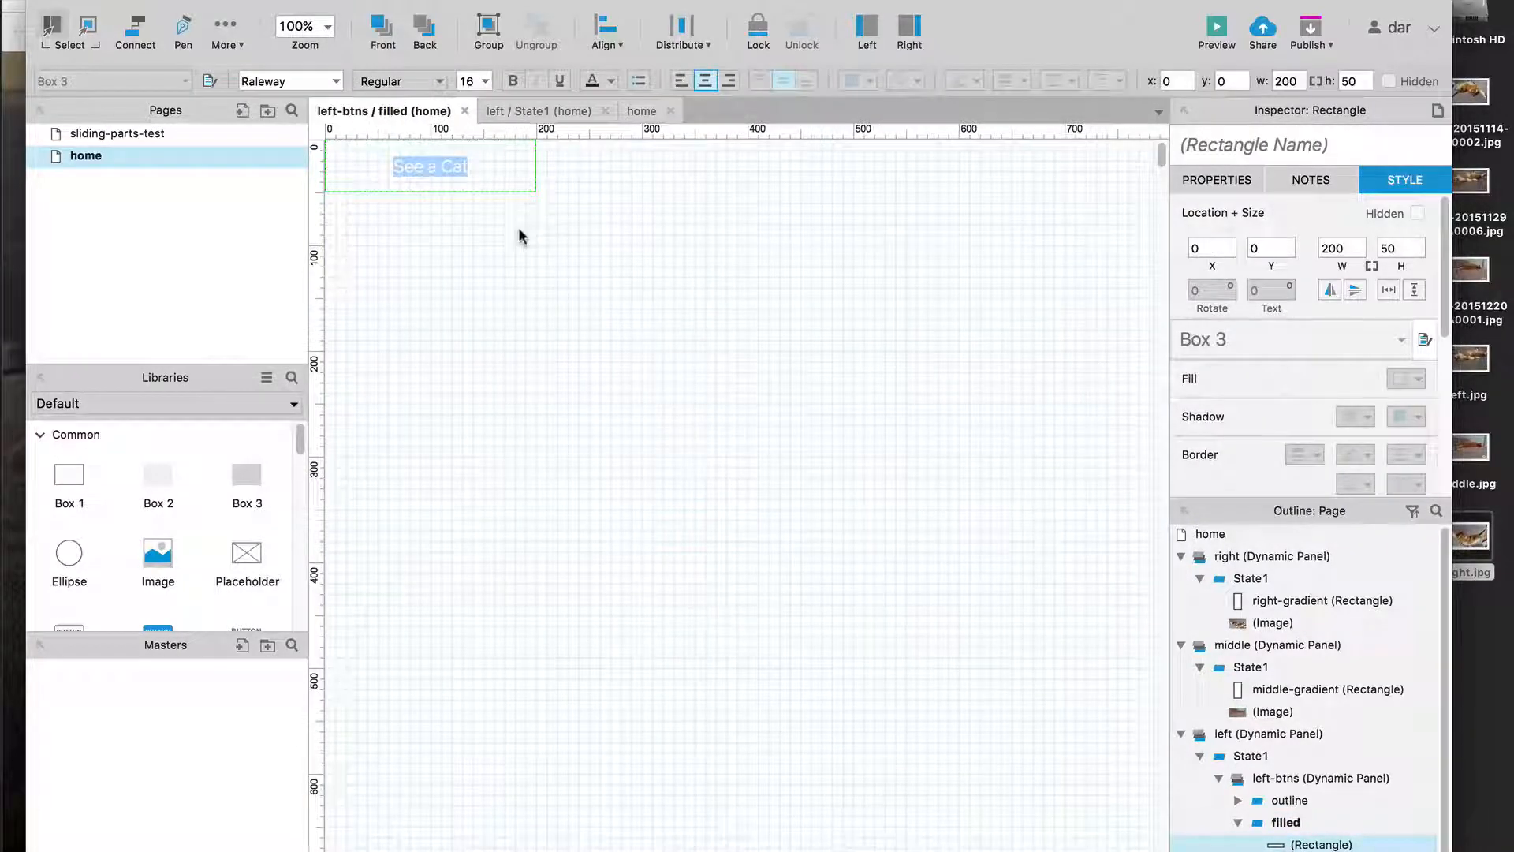
click(584, 212)
click(520, 173)
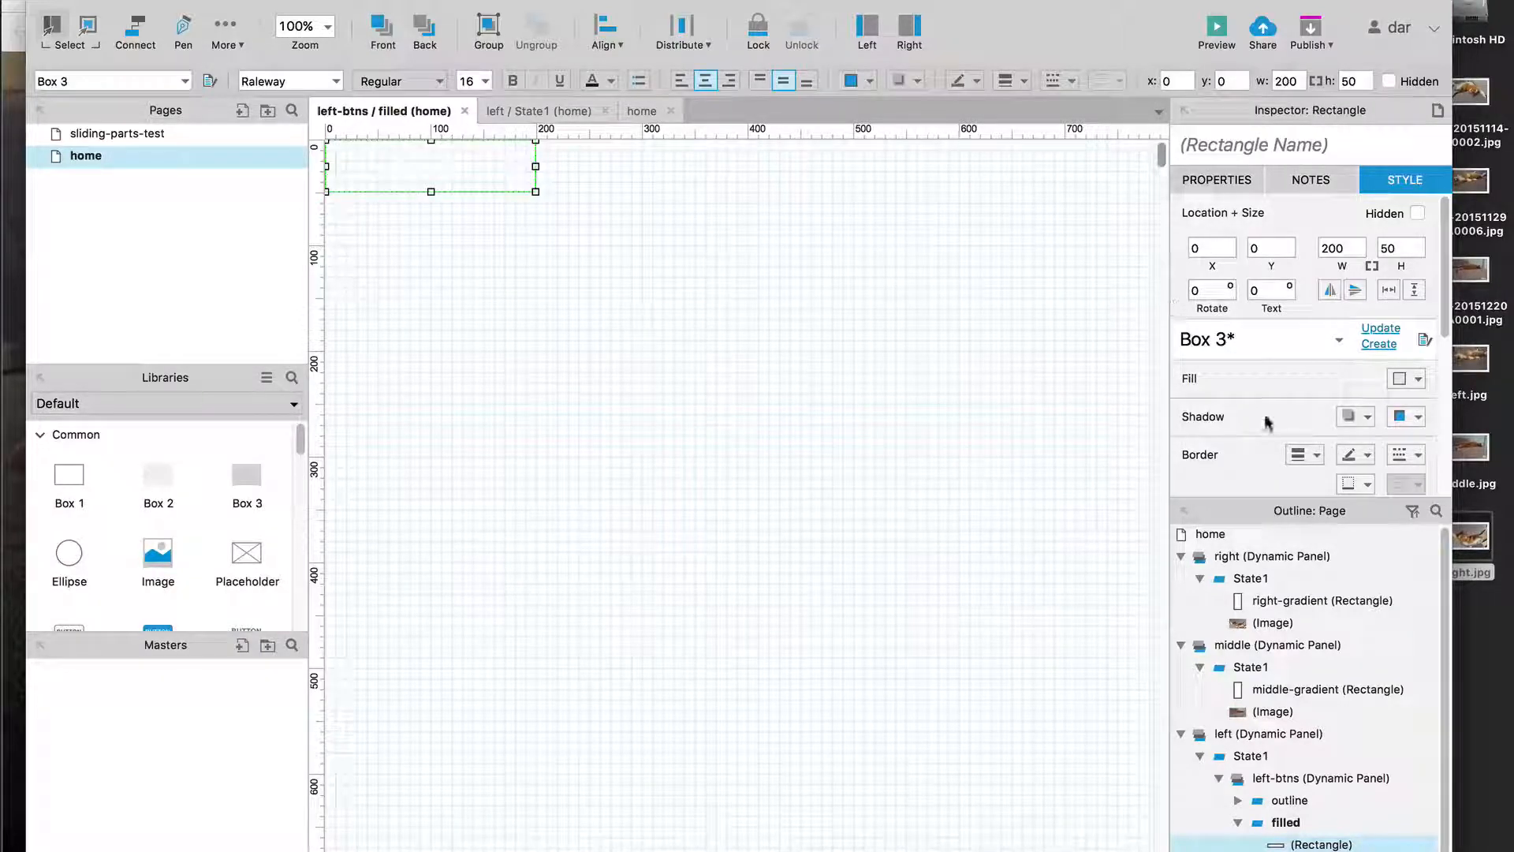
click(1316, 455)
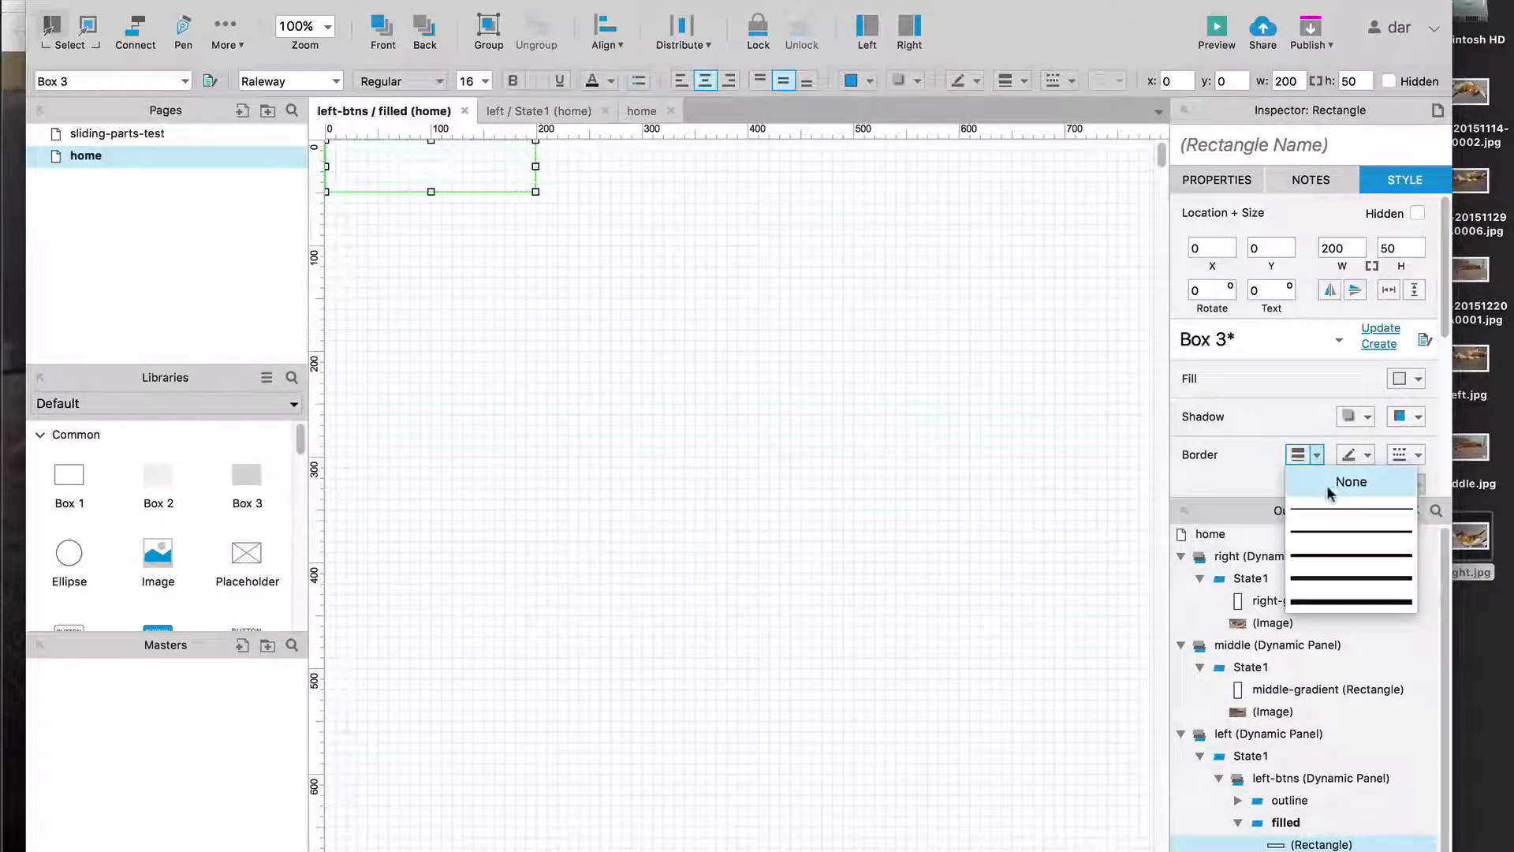
click(1351, 483)
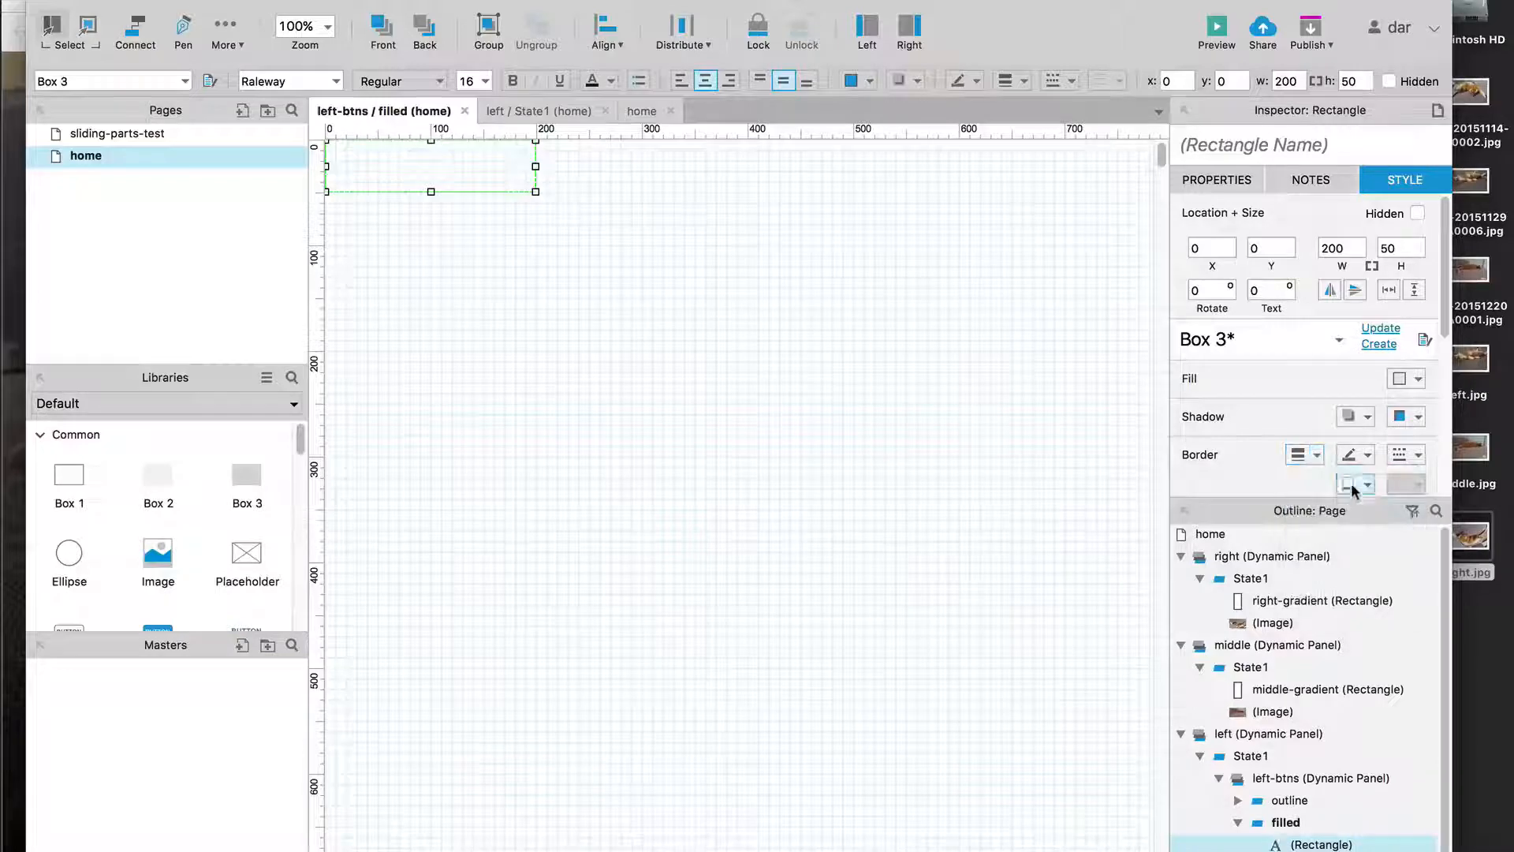
Fill the rectangle in the filled state with solid white
click(1371, 456)
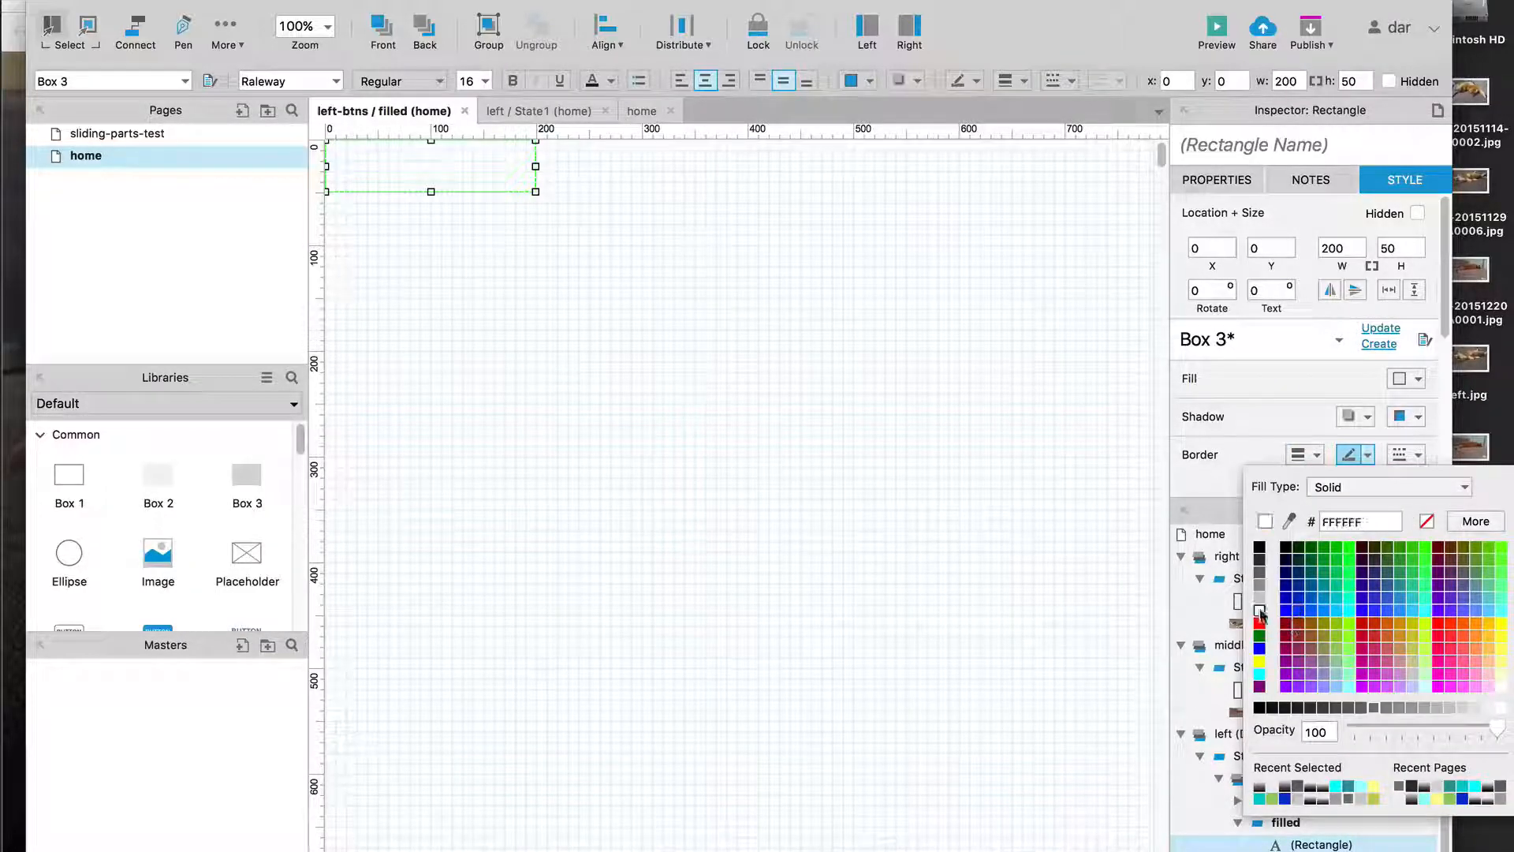
click(1400, 378)
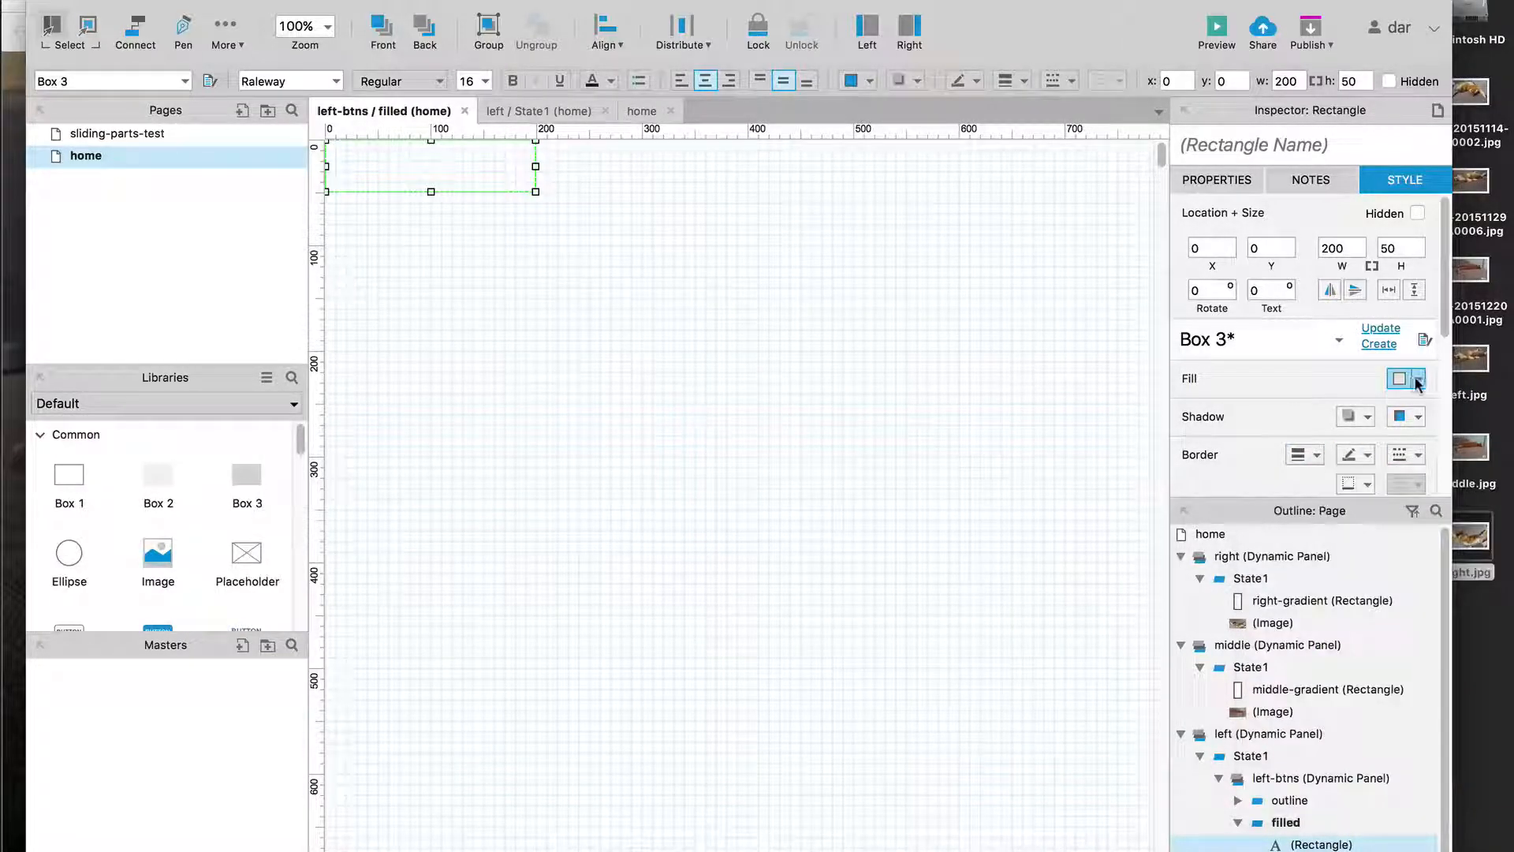
click(1400, 378)
click(1260, 535)
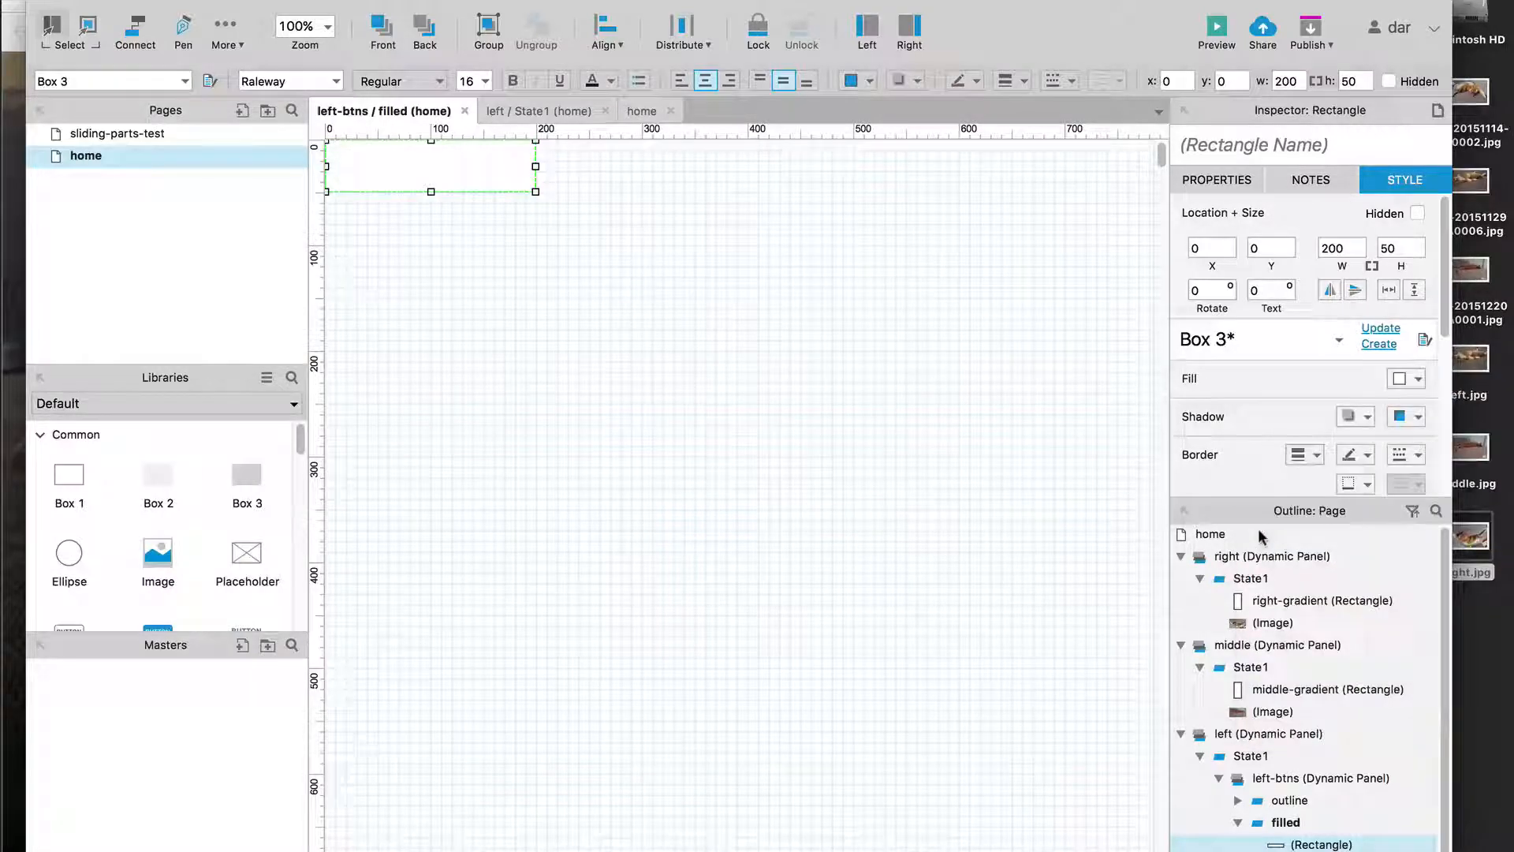
Set the text color of the rectangle in the filled state of left-btns to black
scroll(1364, 449, down, 5)
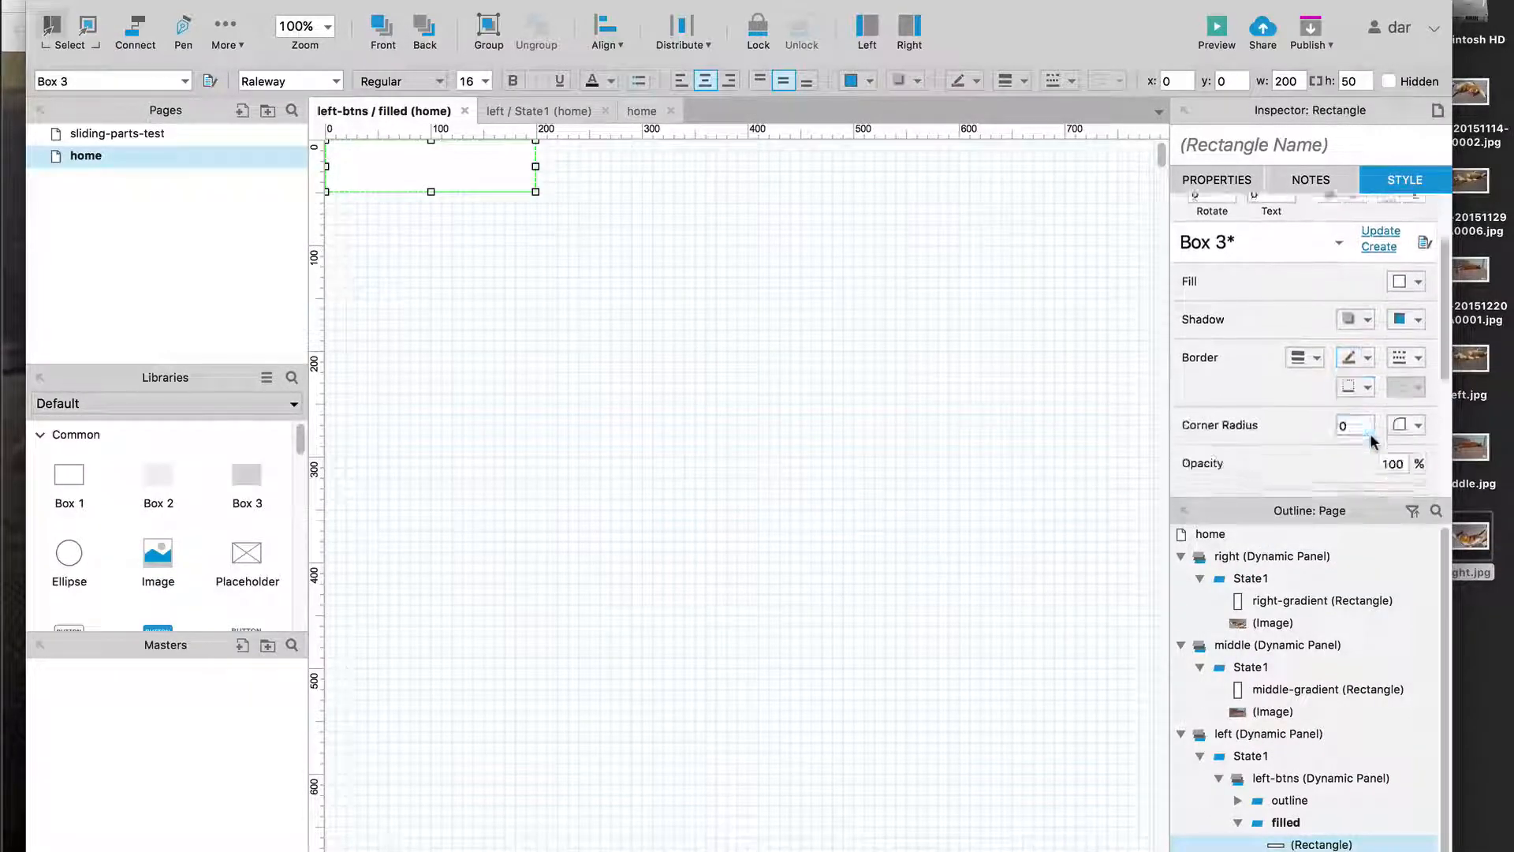
click(1370, 433)
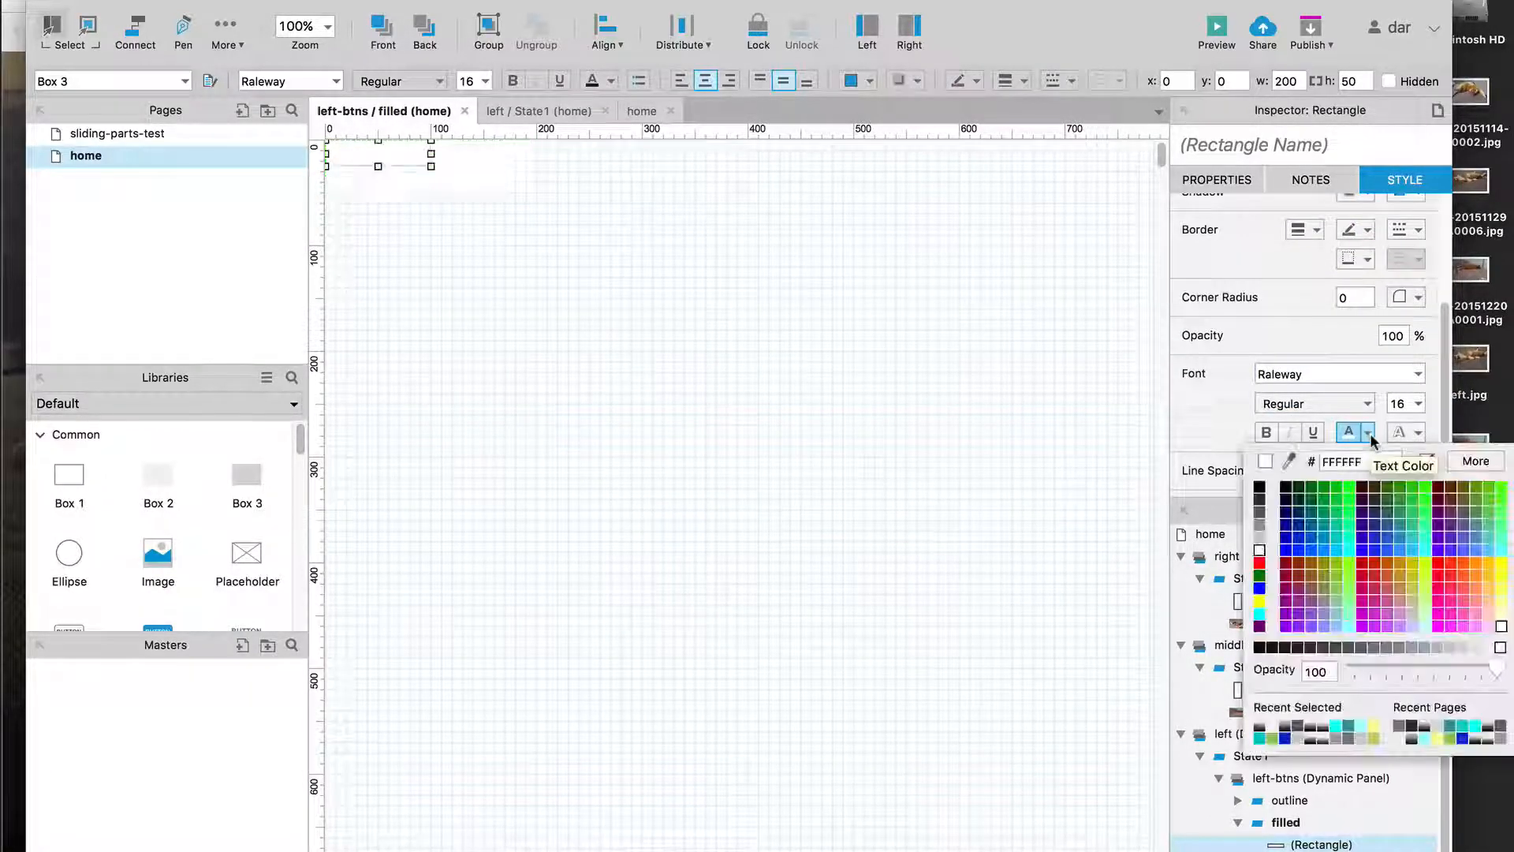
click(1259, 487)
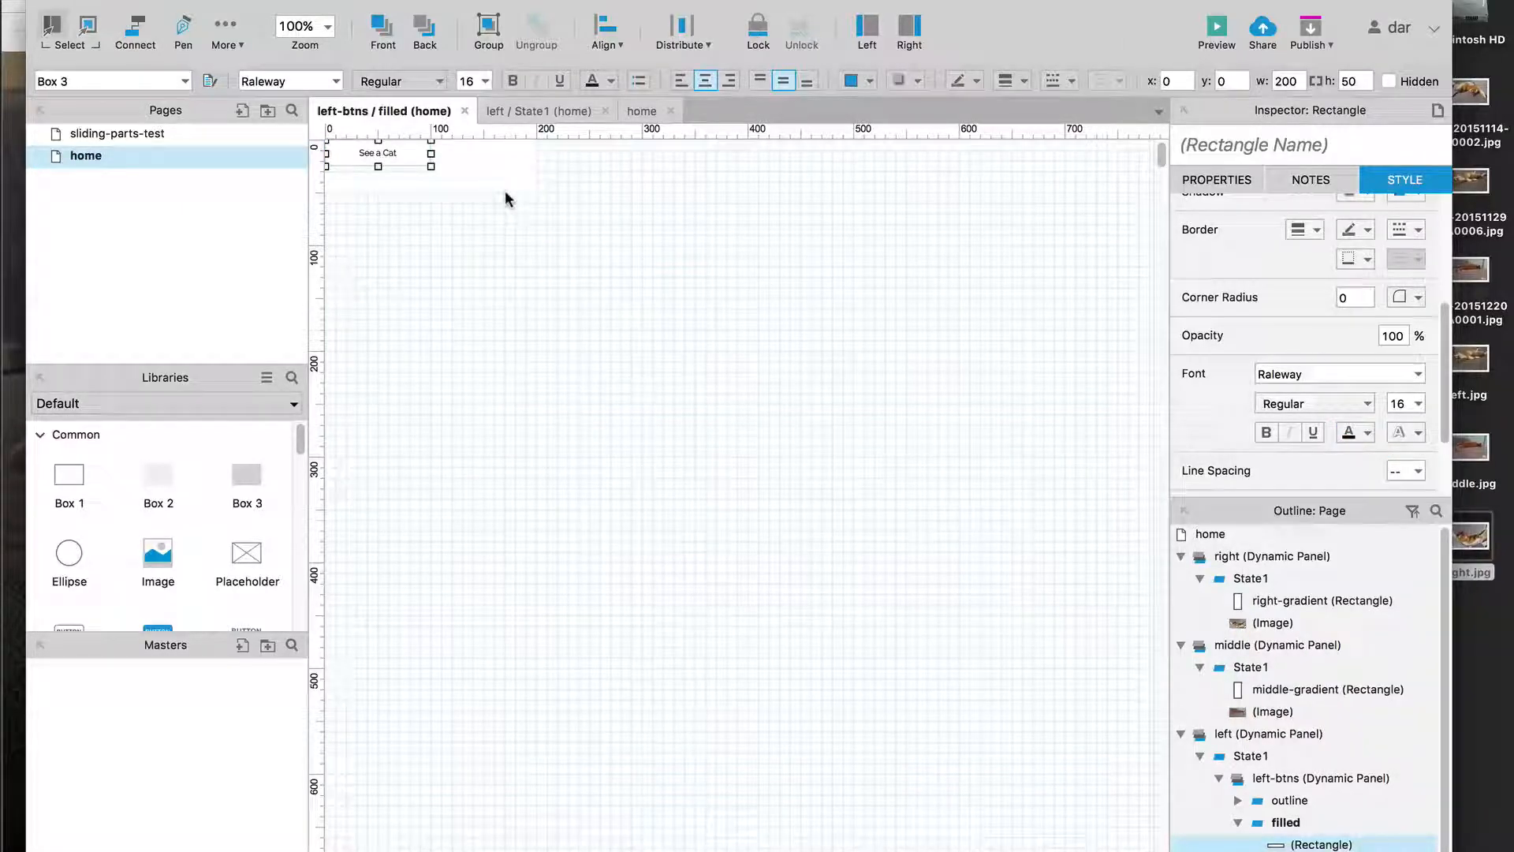
click(421, 166)
click(418, 157)
key(Delete)
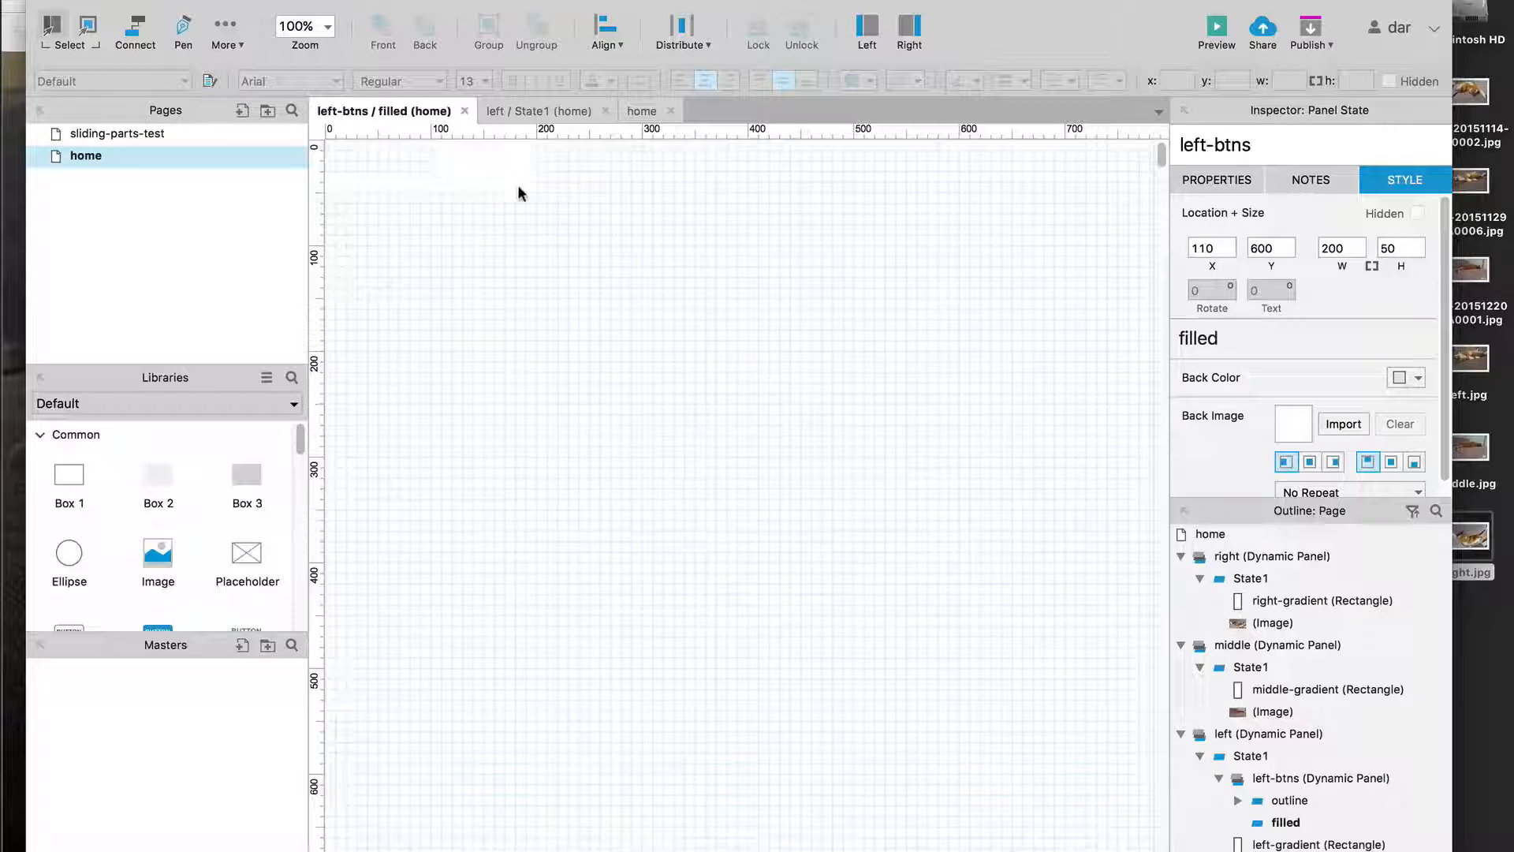
drag(584, 234, 349, 134)
key(super+z)
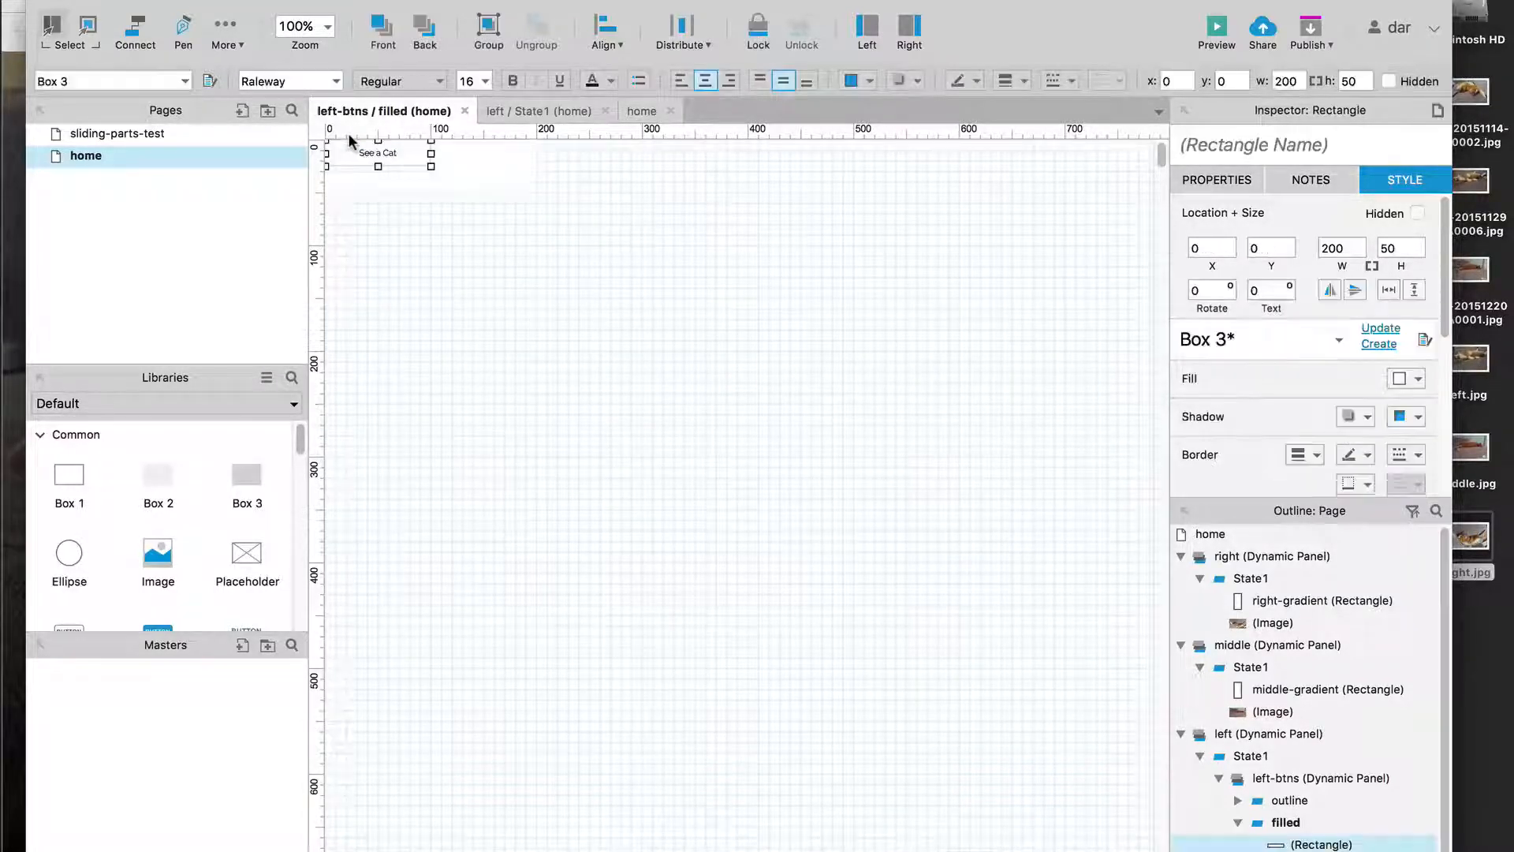
Append a heart-eyes smiley emoji to the See a Cat text in the filled state and close that state's view
key(super+equal)
click(413, 238)
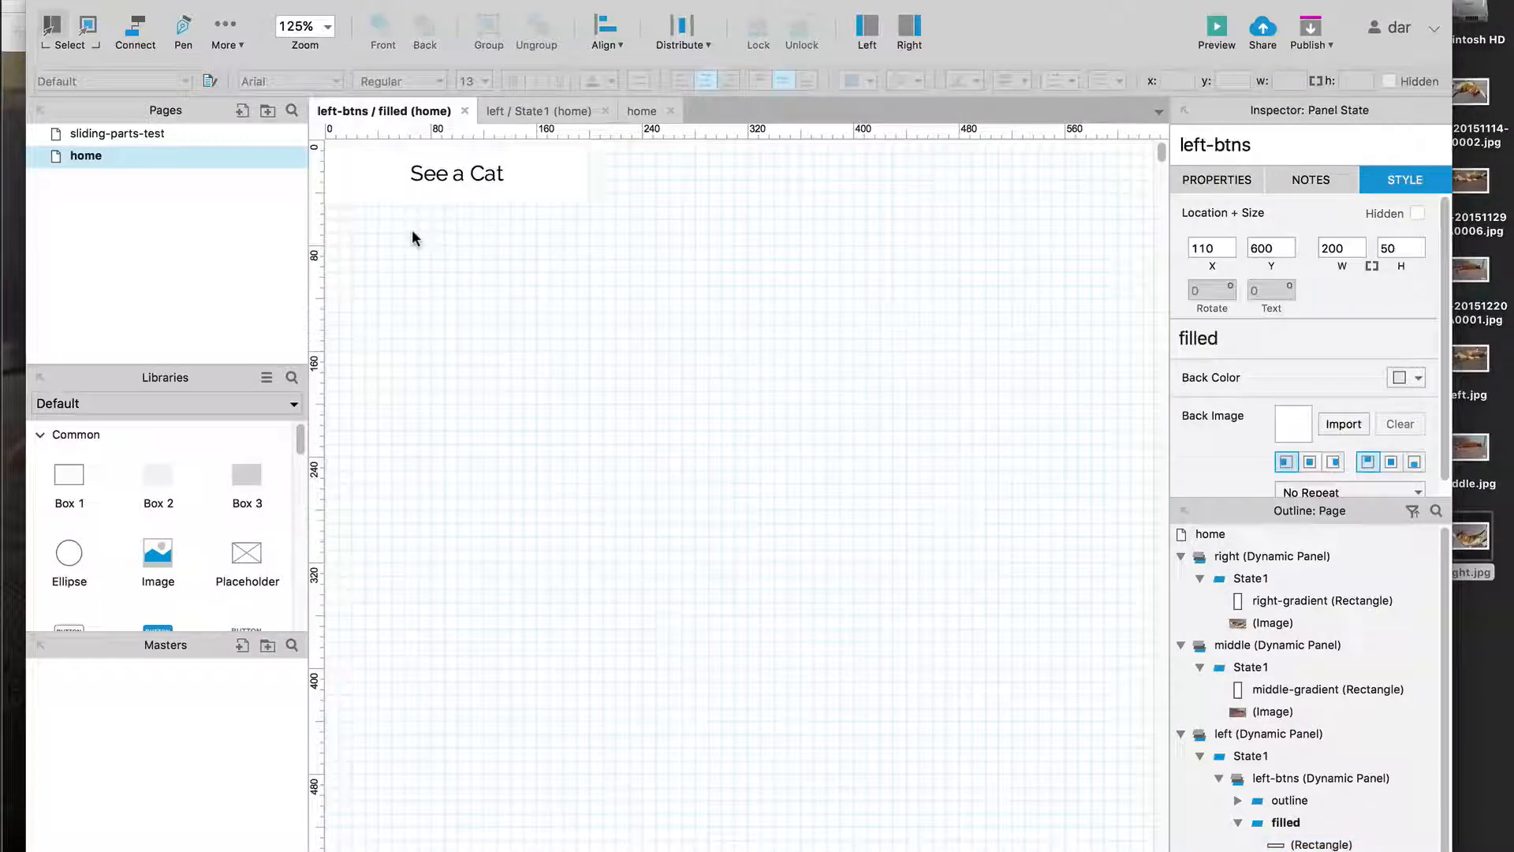
double_click(487, 171)
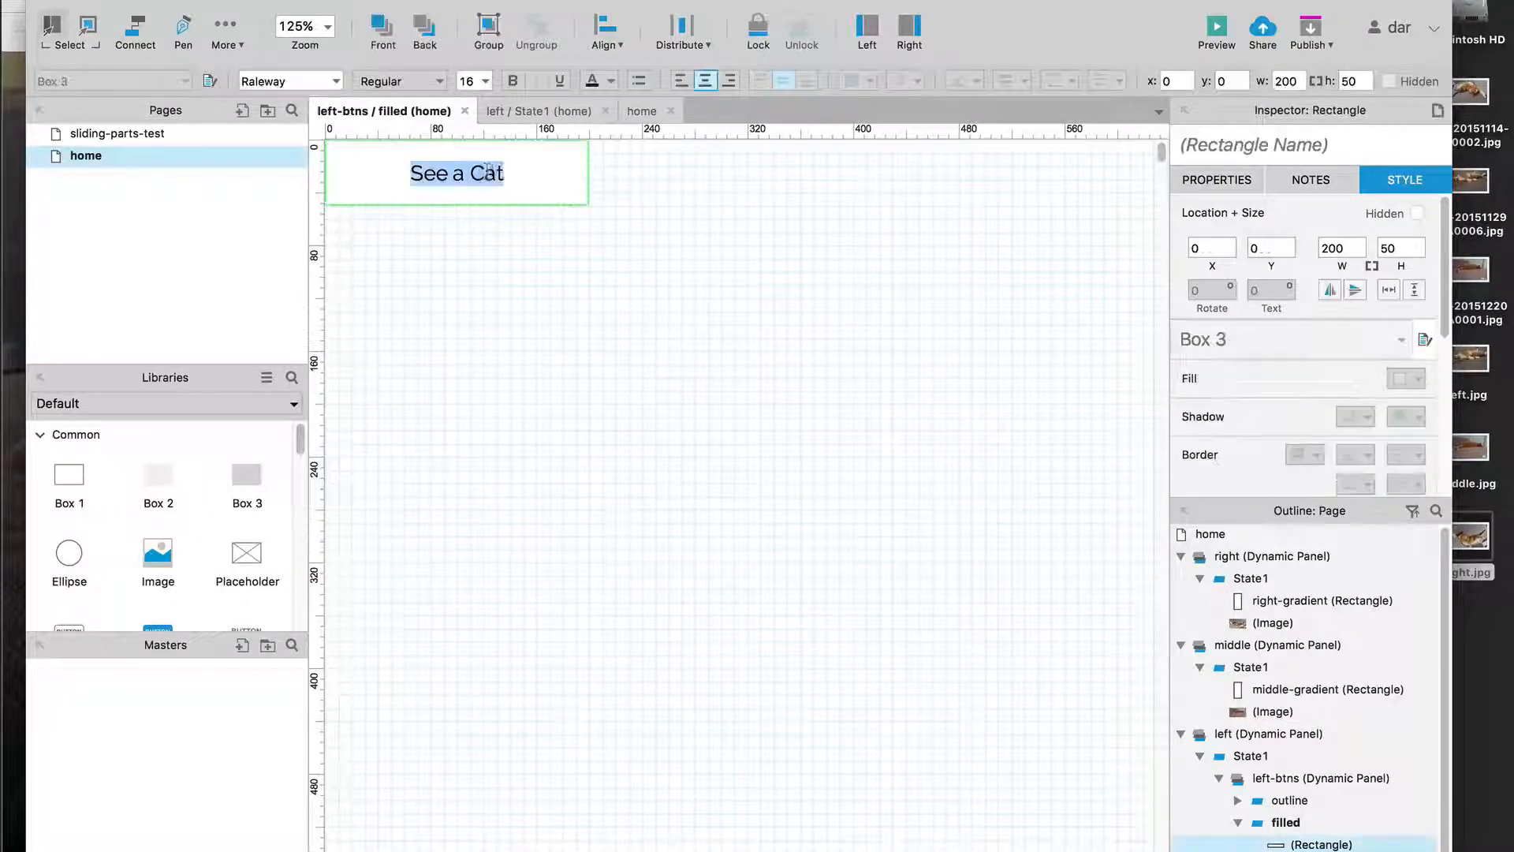
key(Right)
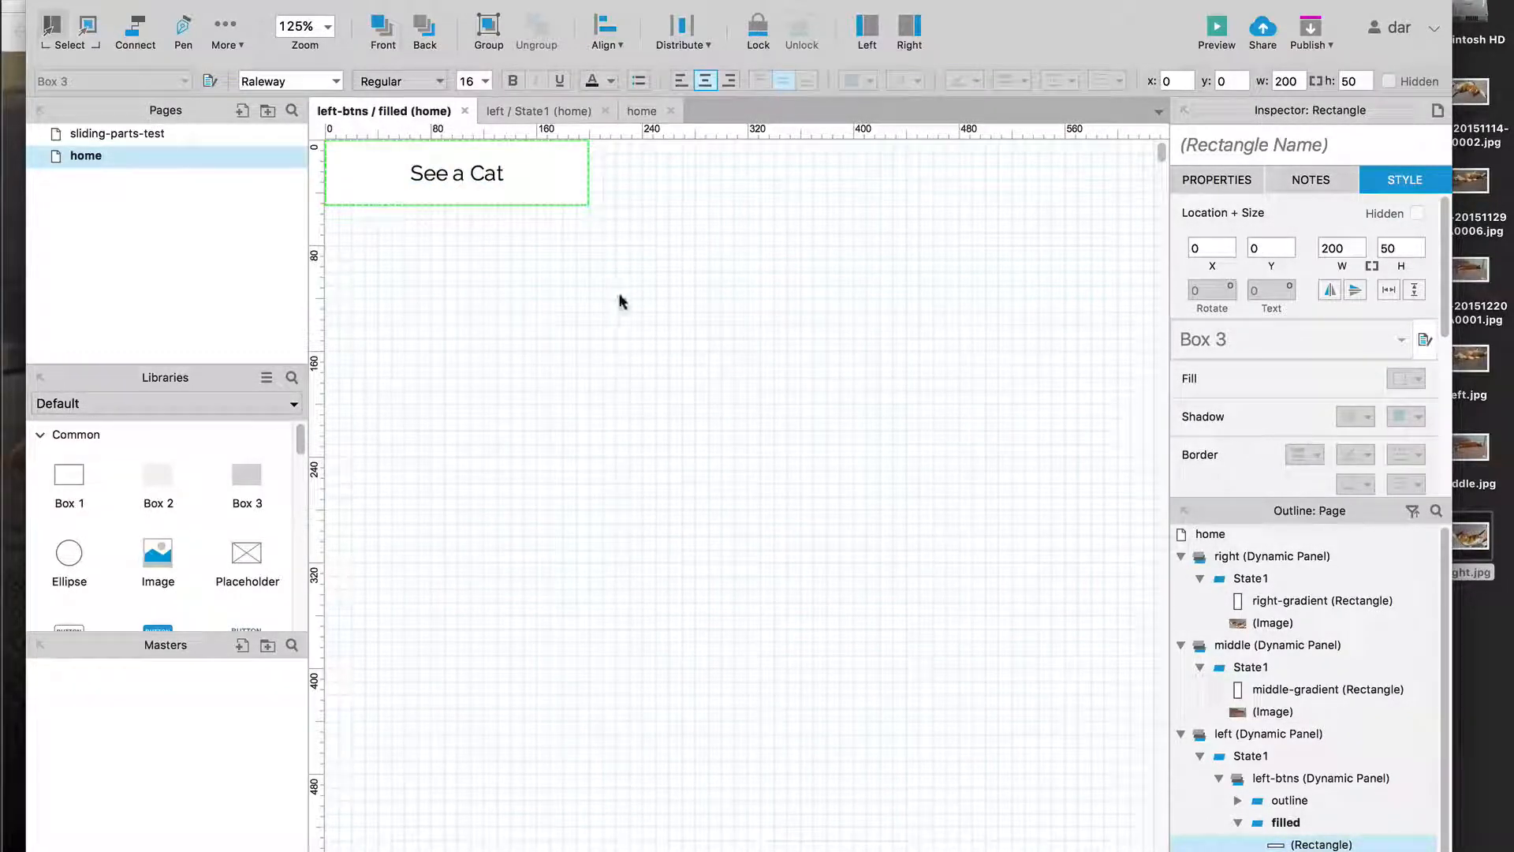
click(980, 0)
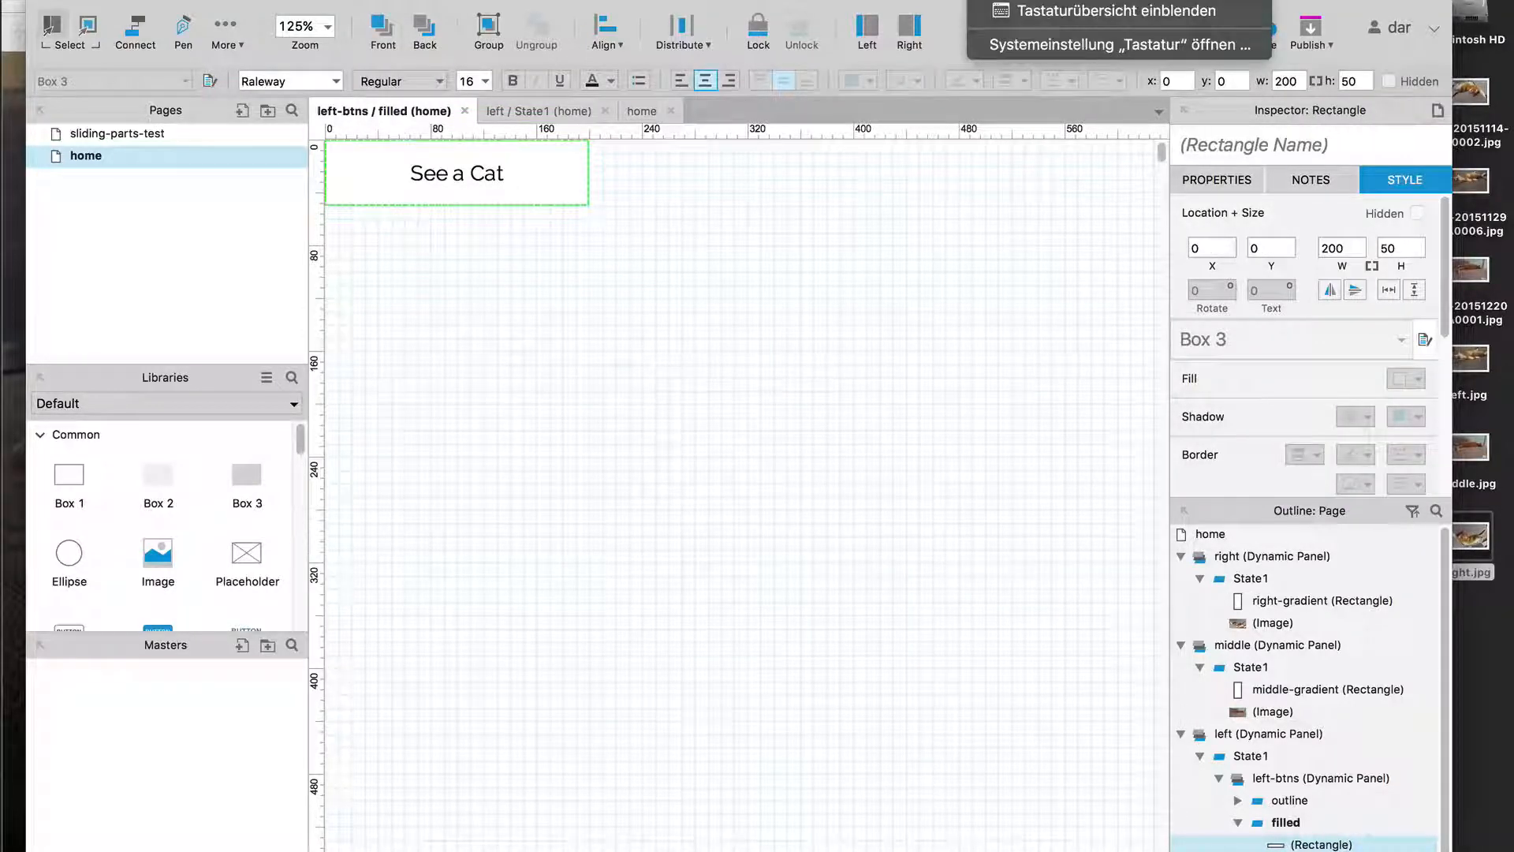
click(1193, 0)
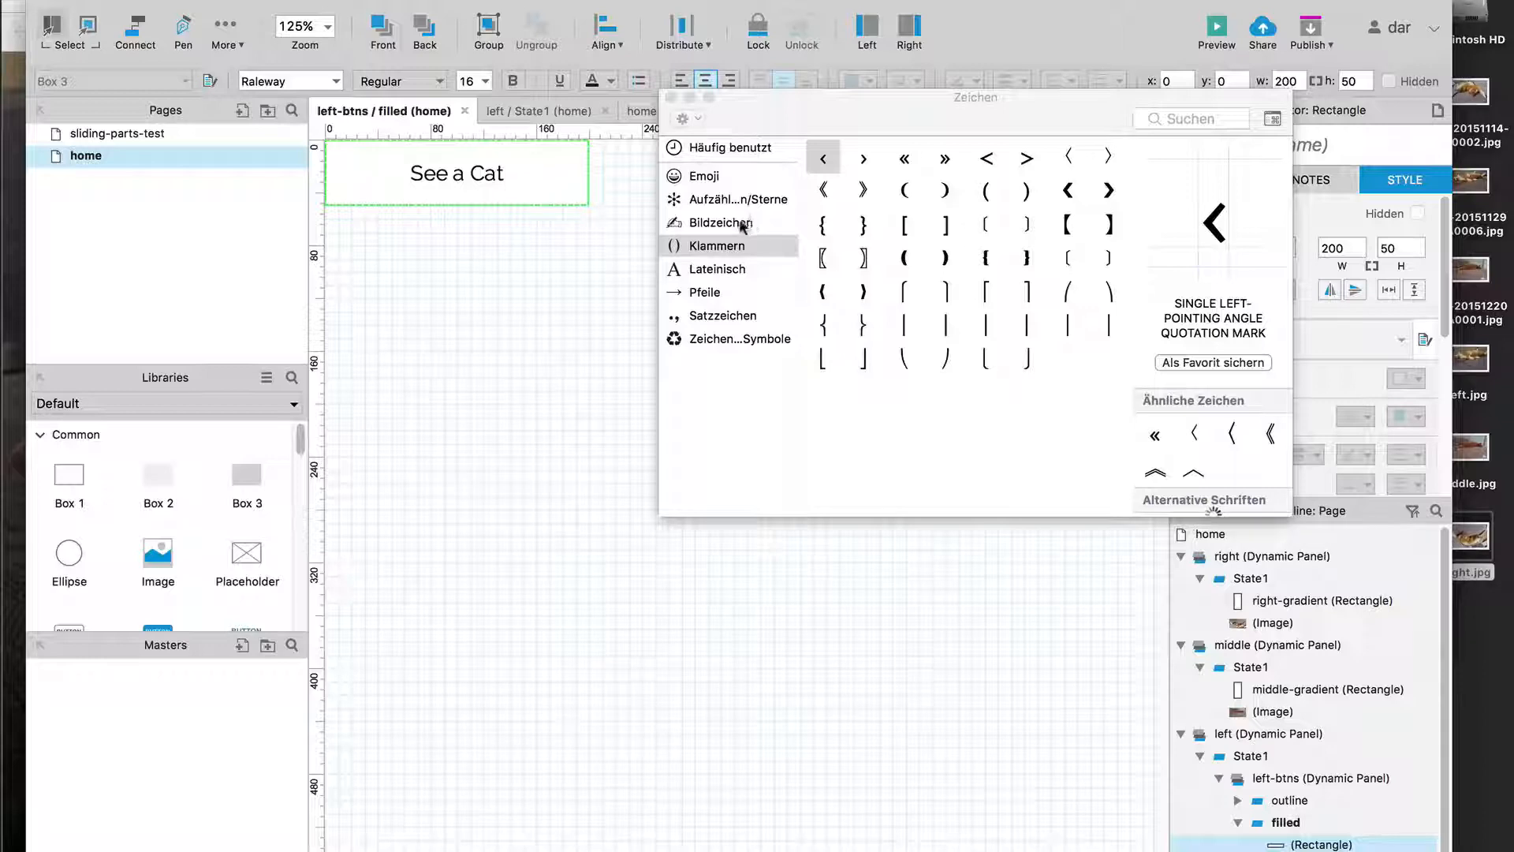
click(722, 178)
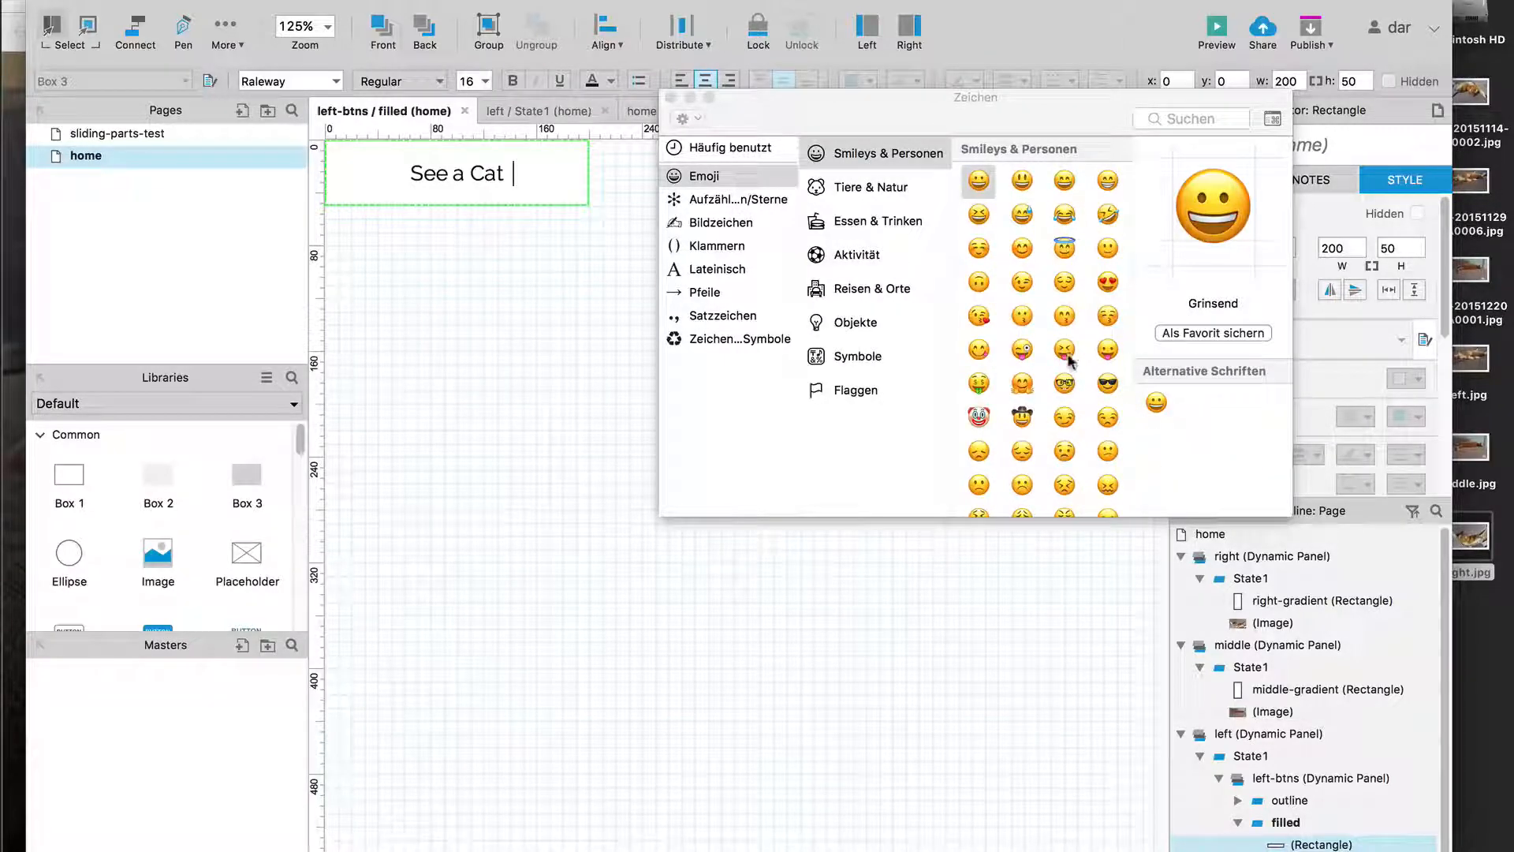
double_click(1108, 282)
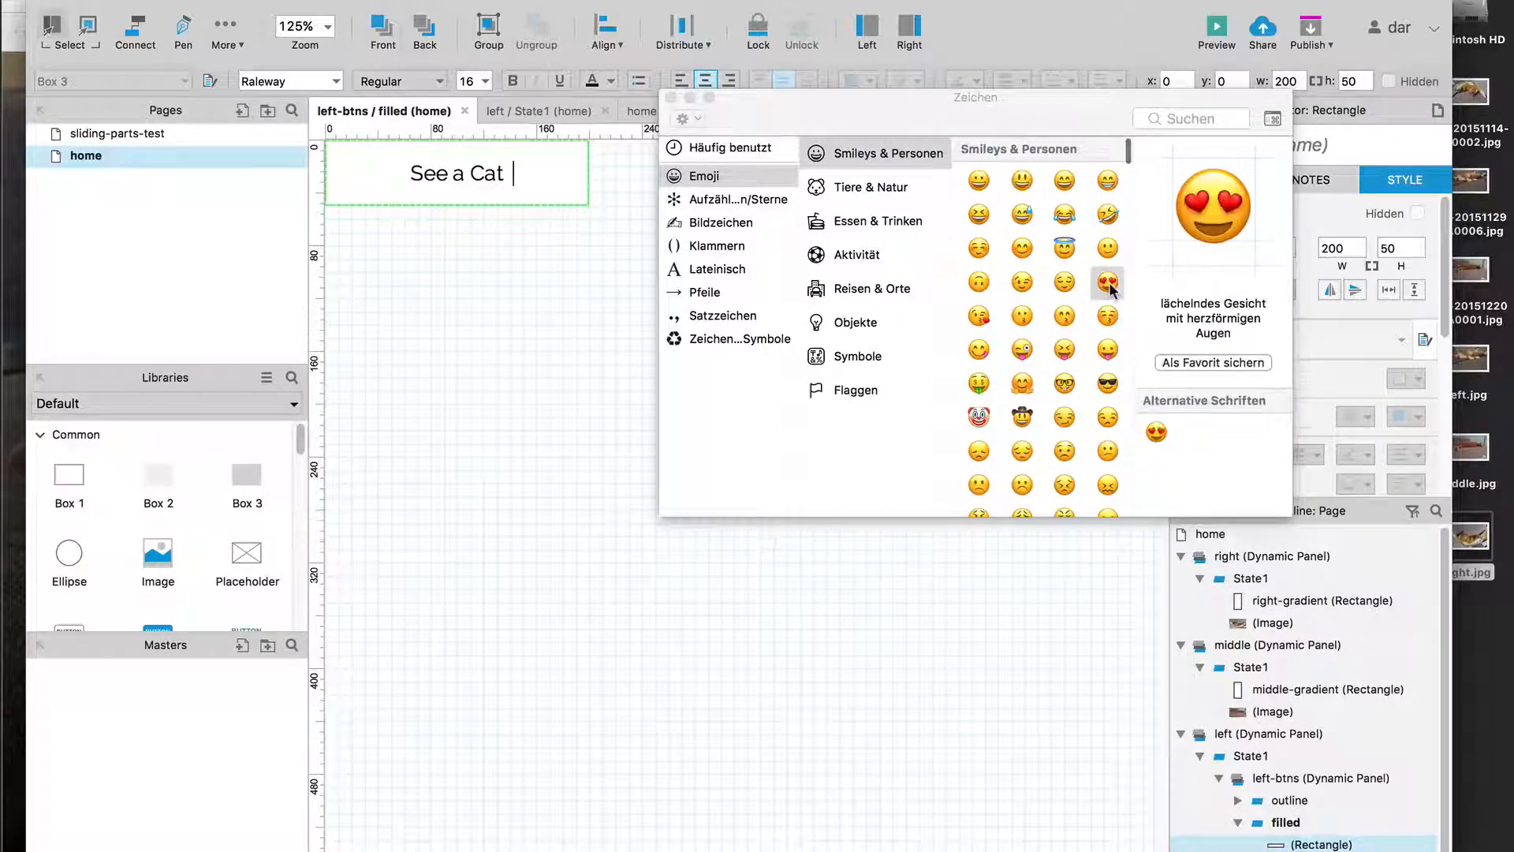
click(673, 98)
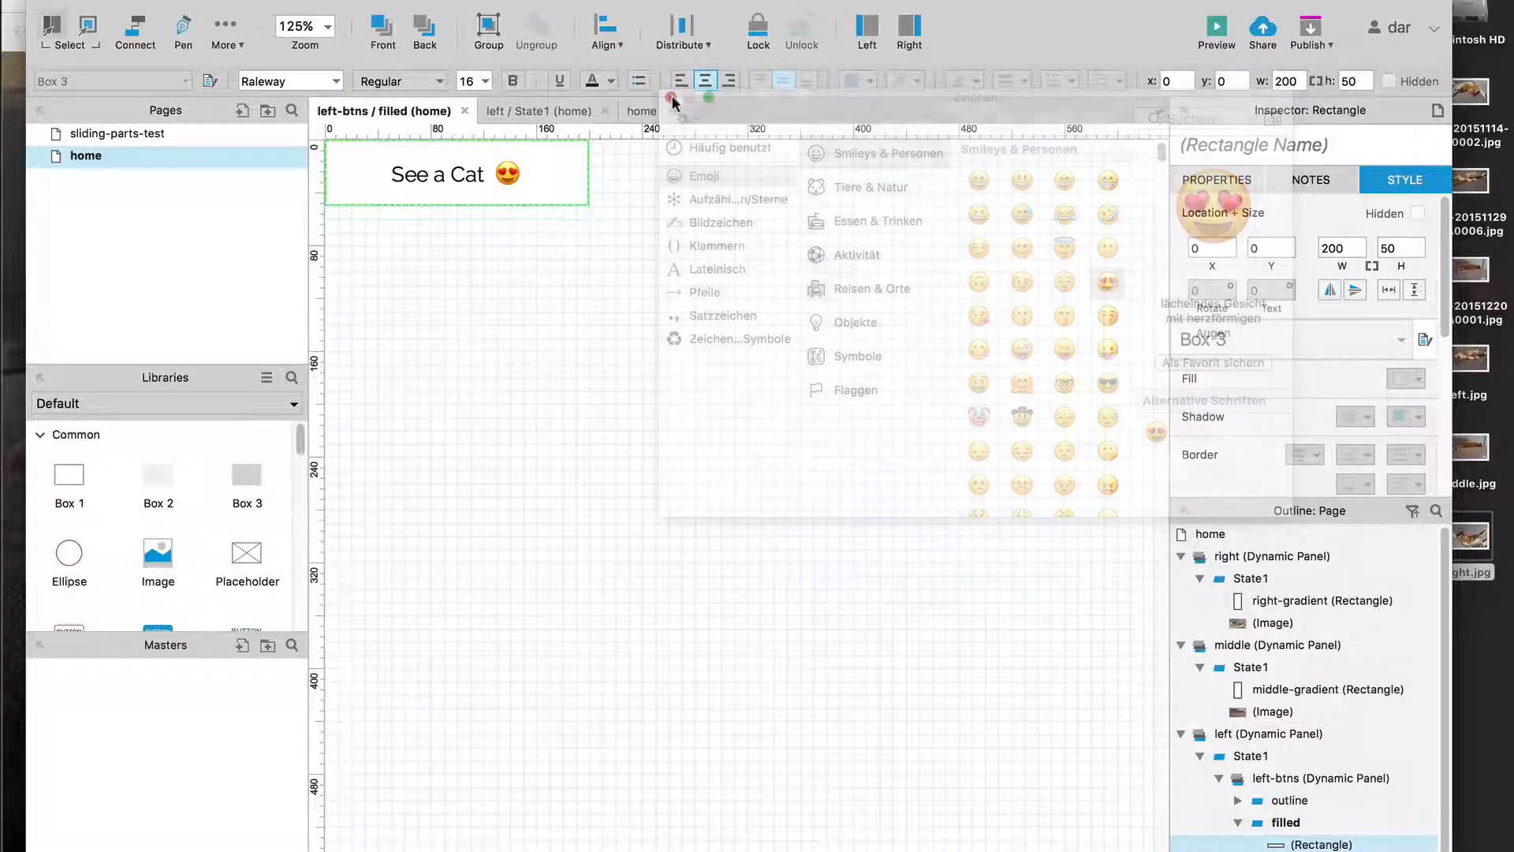
click(466, 111)
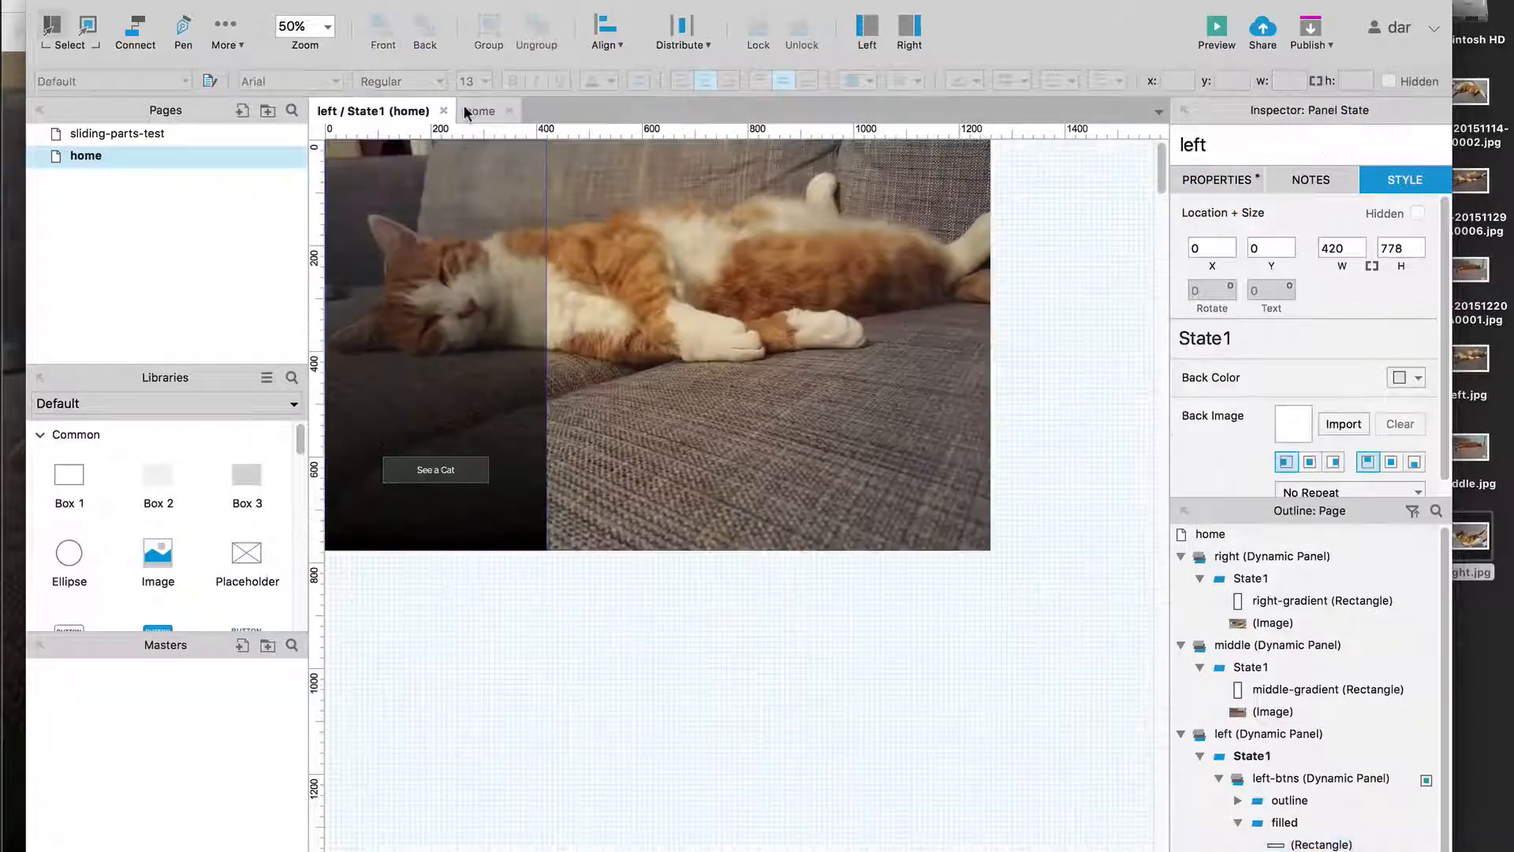
Replace the words "a Cat" with "Boris!" in the filled state's button text and return to the home page
double_click(1285, 823)
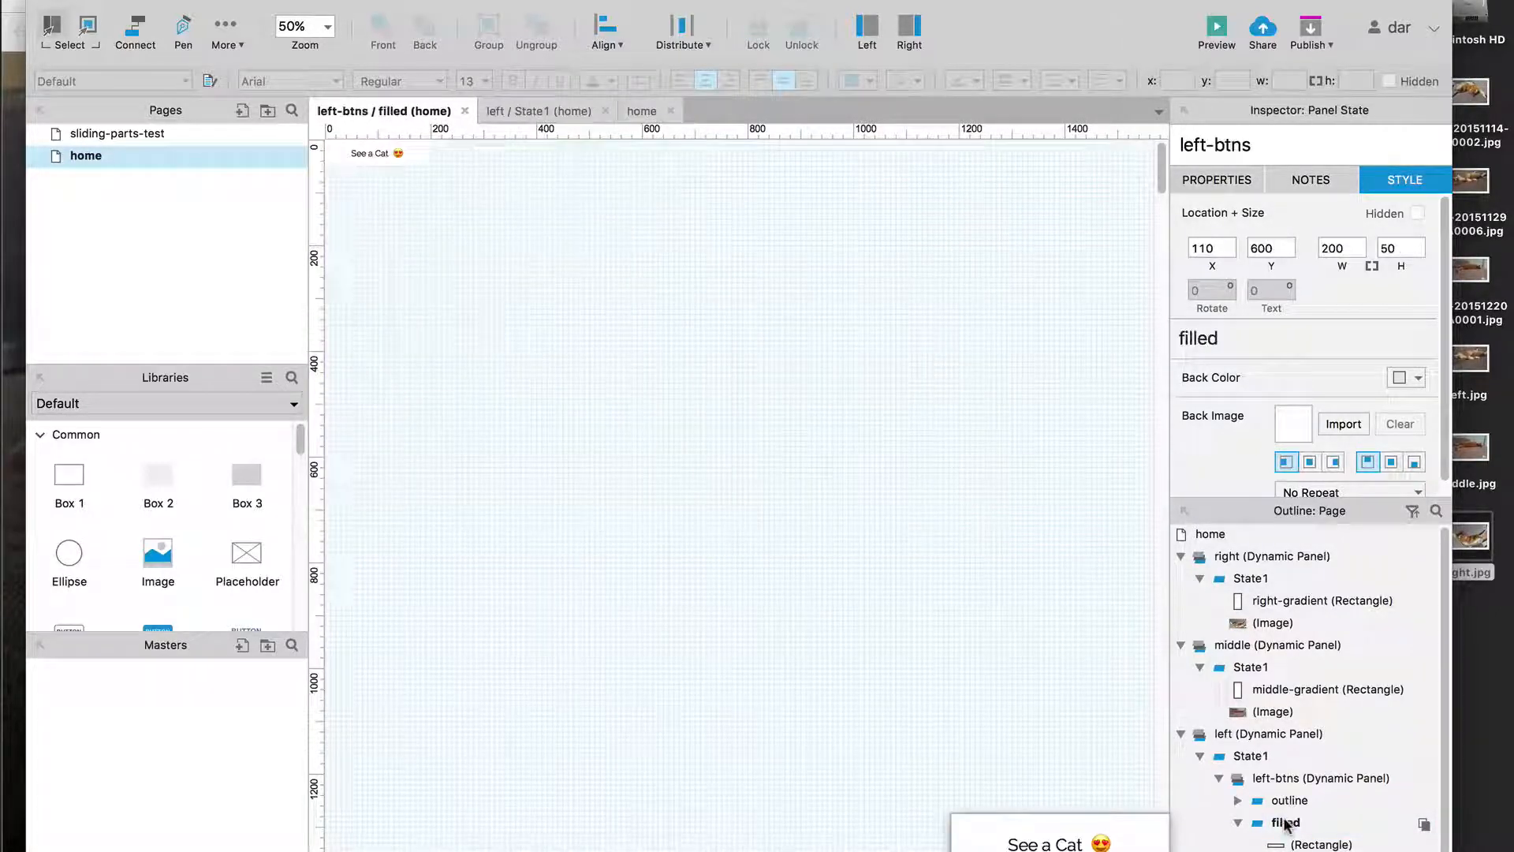
double_click(363, 152)
click(361, 152)
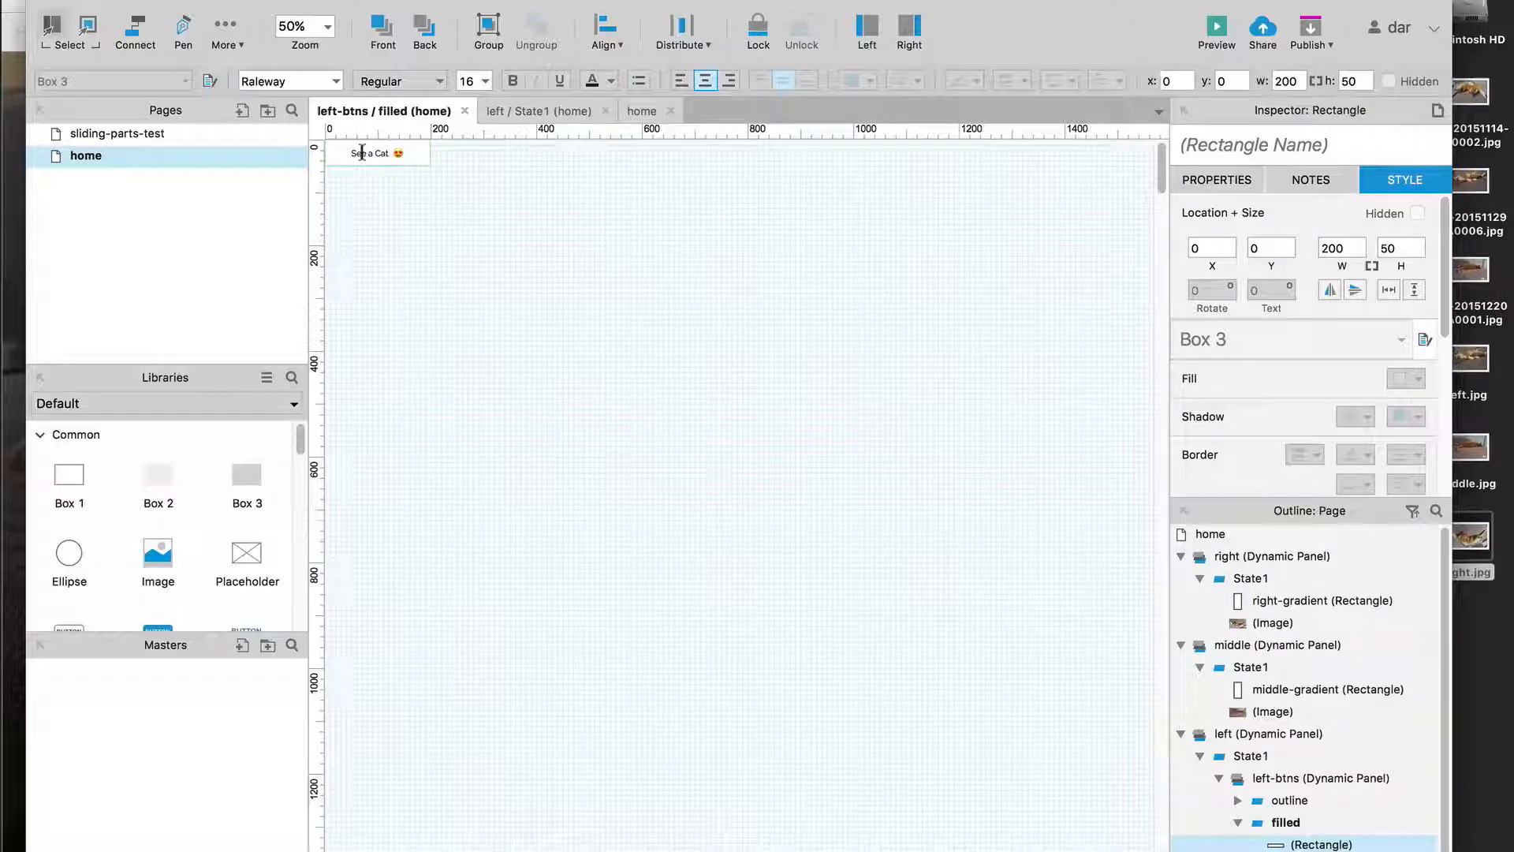
drag(351, 153, 370, 153)
click(385, 153)
double_click(386, 153)
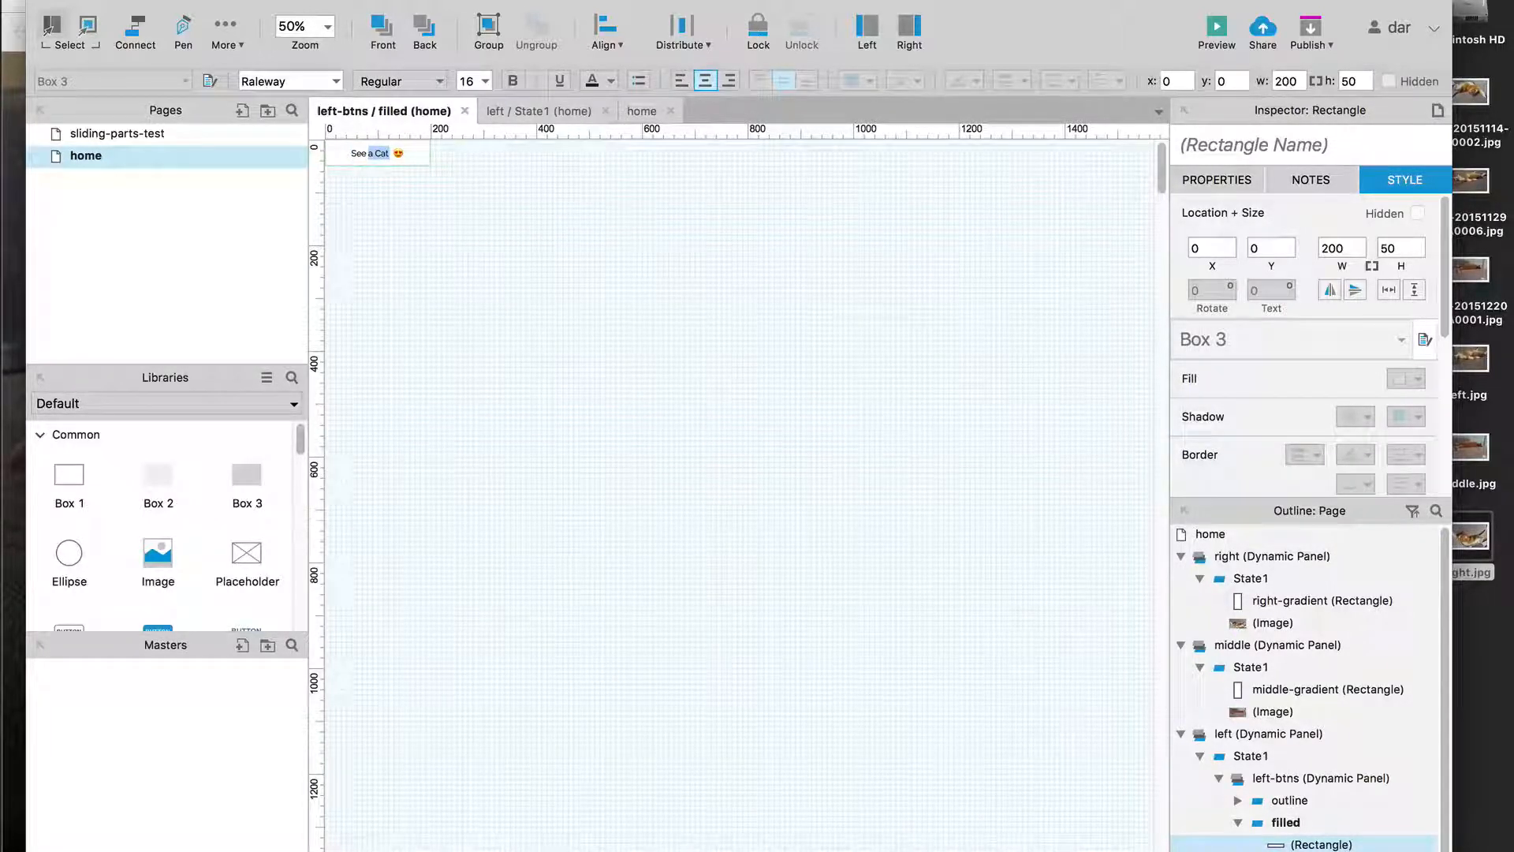
text(Boris!)
click(464, 111)
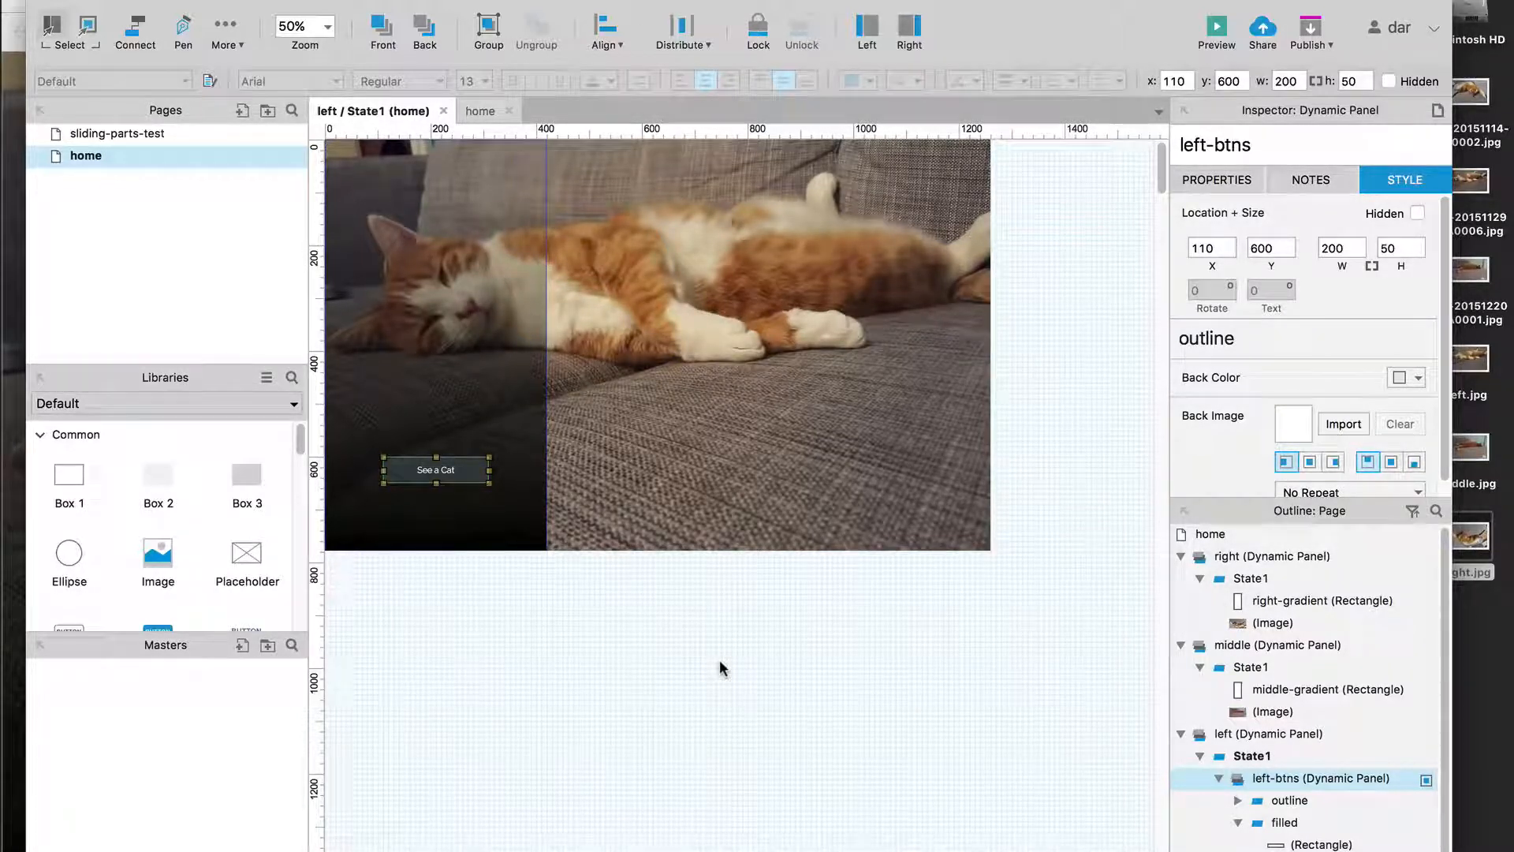
click(592, 642)
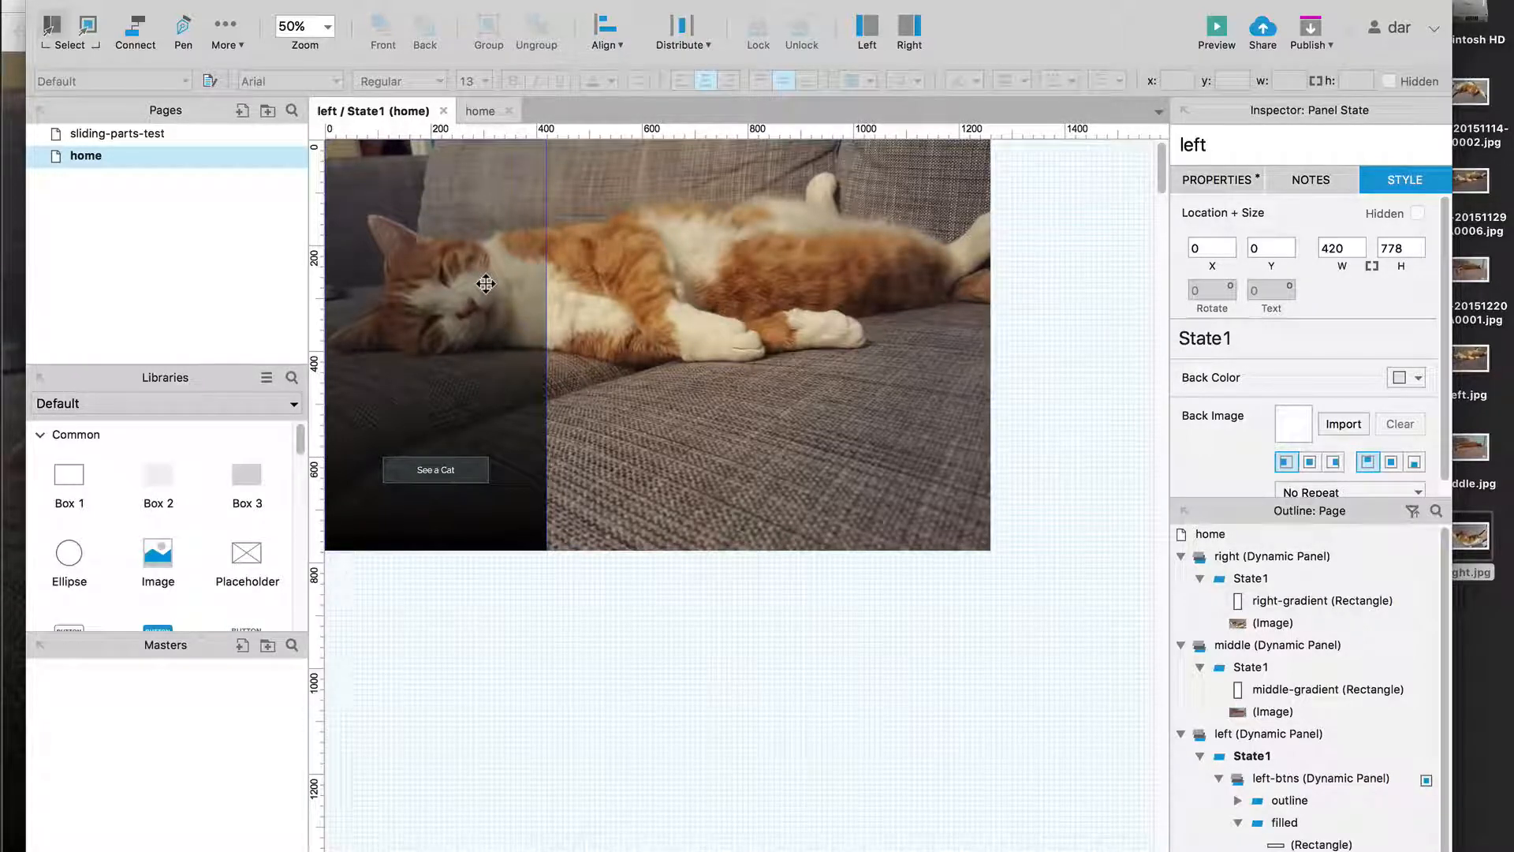
click(443, 111)
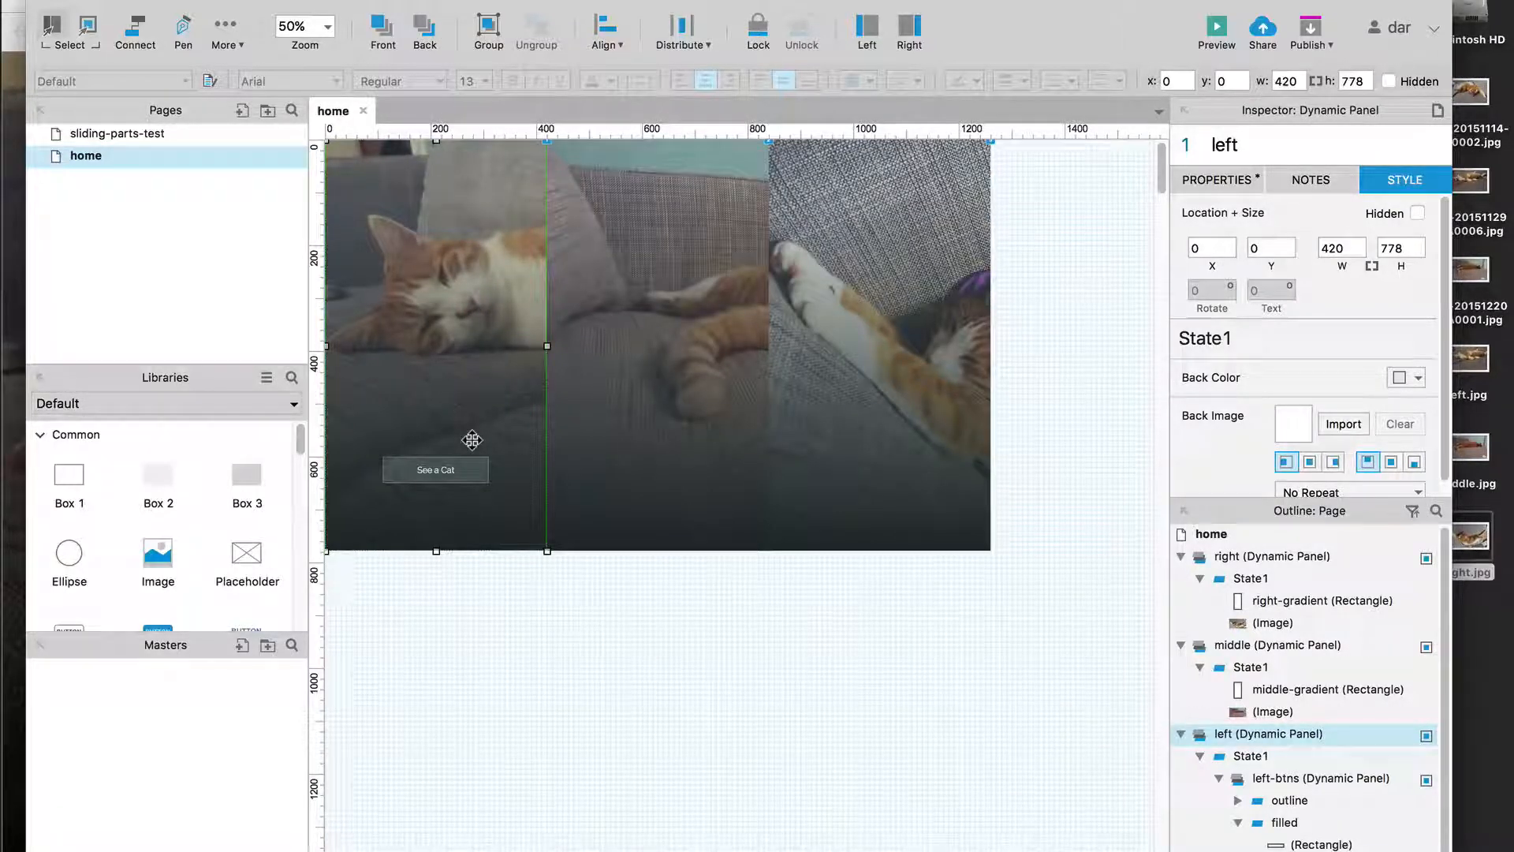
Add a Set Panel State action to Case 1 of the left panel's OnMouseHover event, switching left-btns to filled
click(1193, 186)
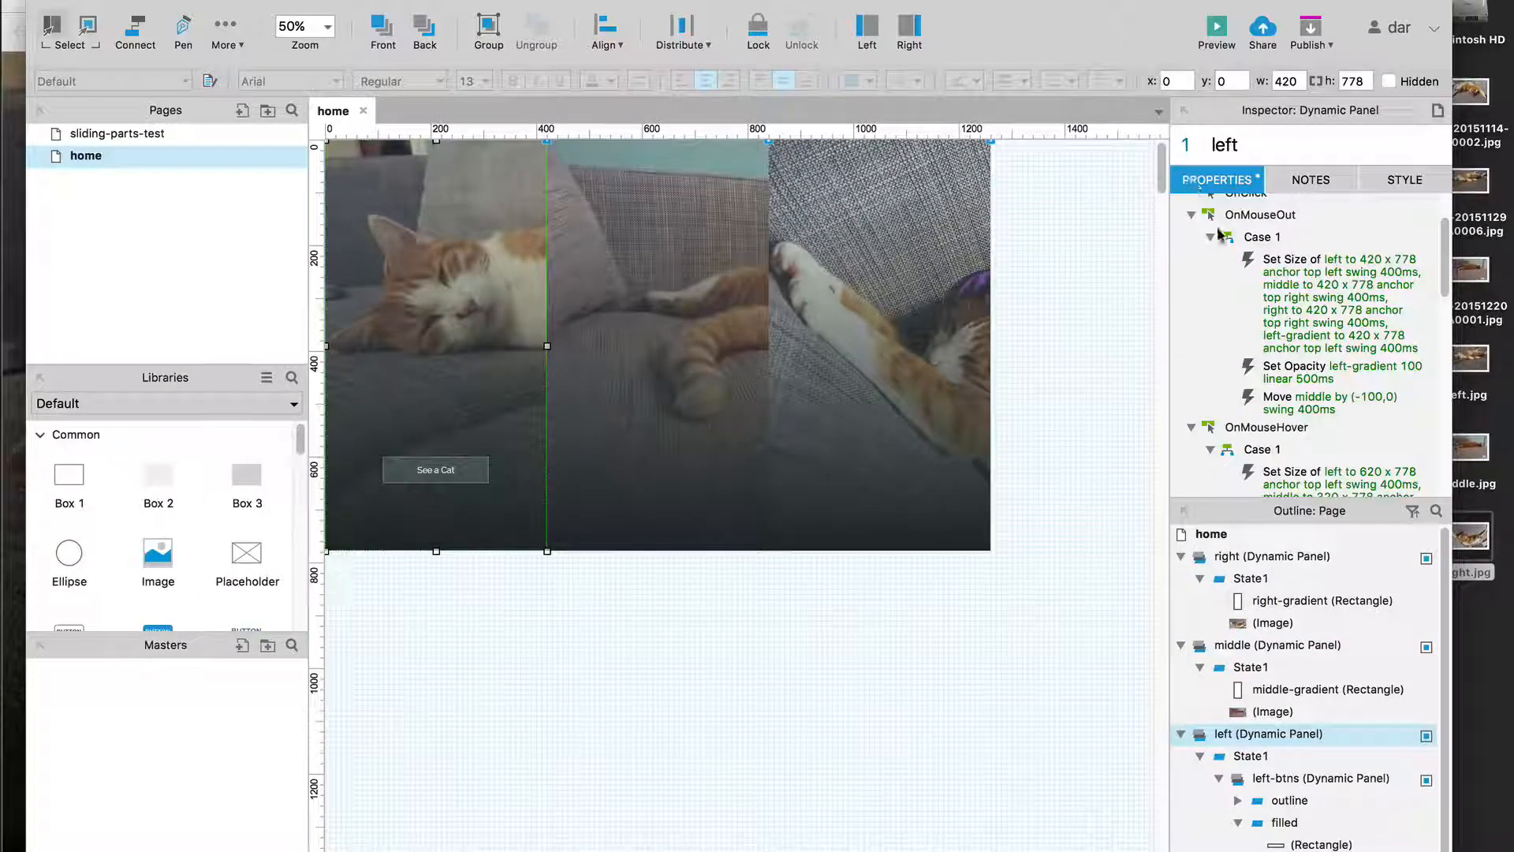
double_click(1256, 241)
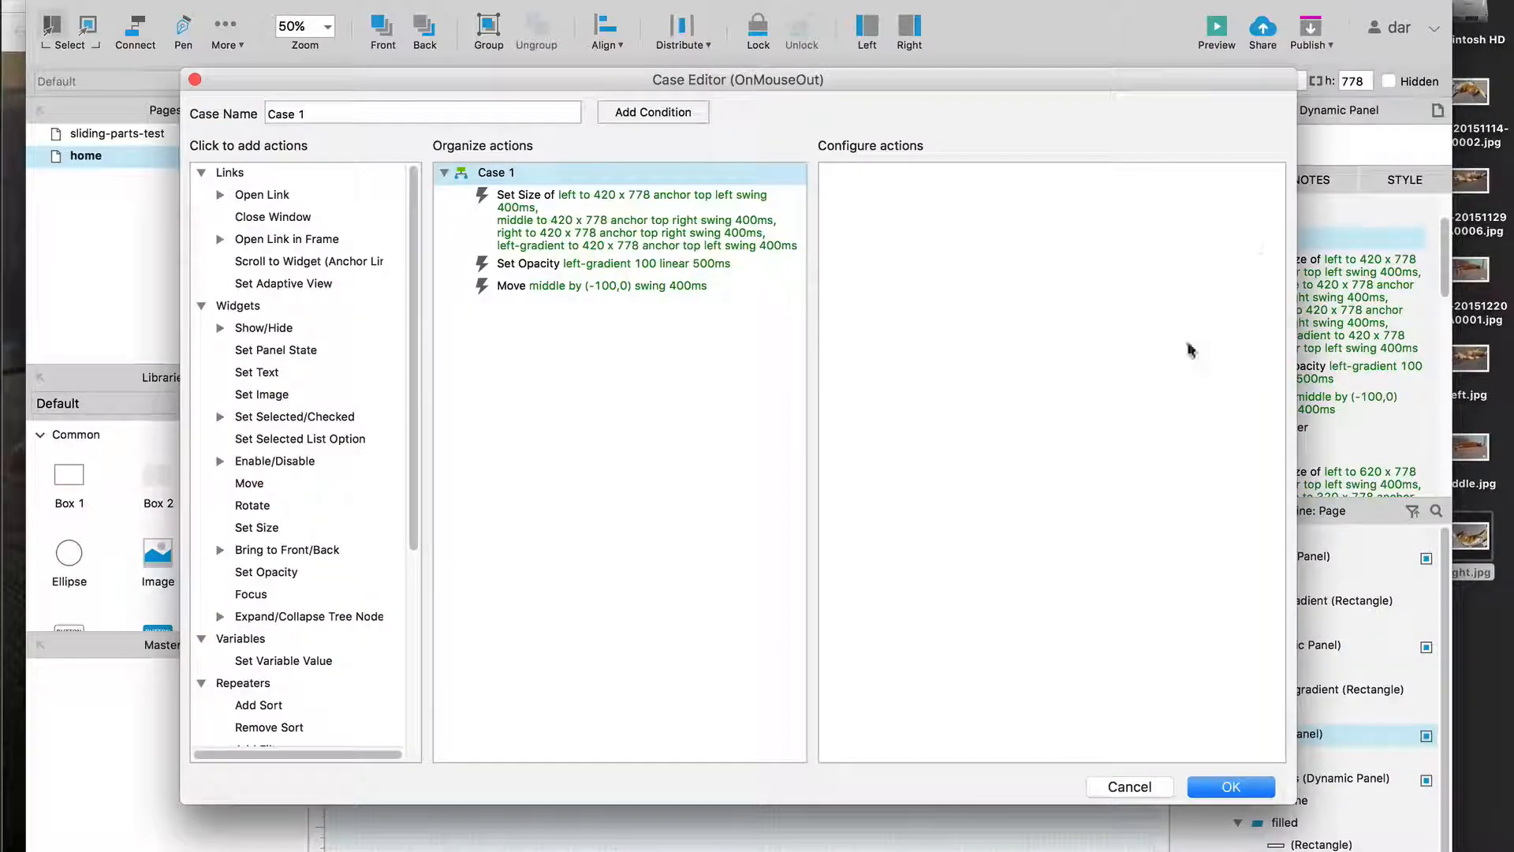
click(1121, 790)
scroll(1272, 387, down, 3)
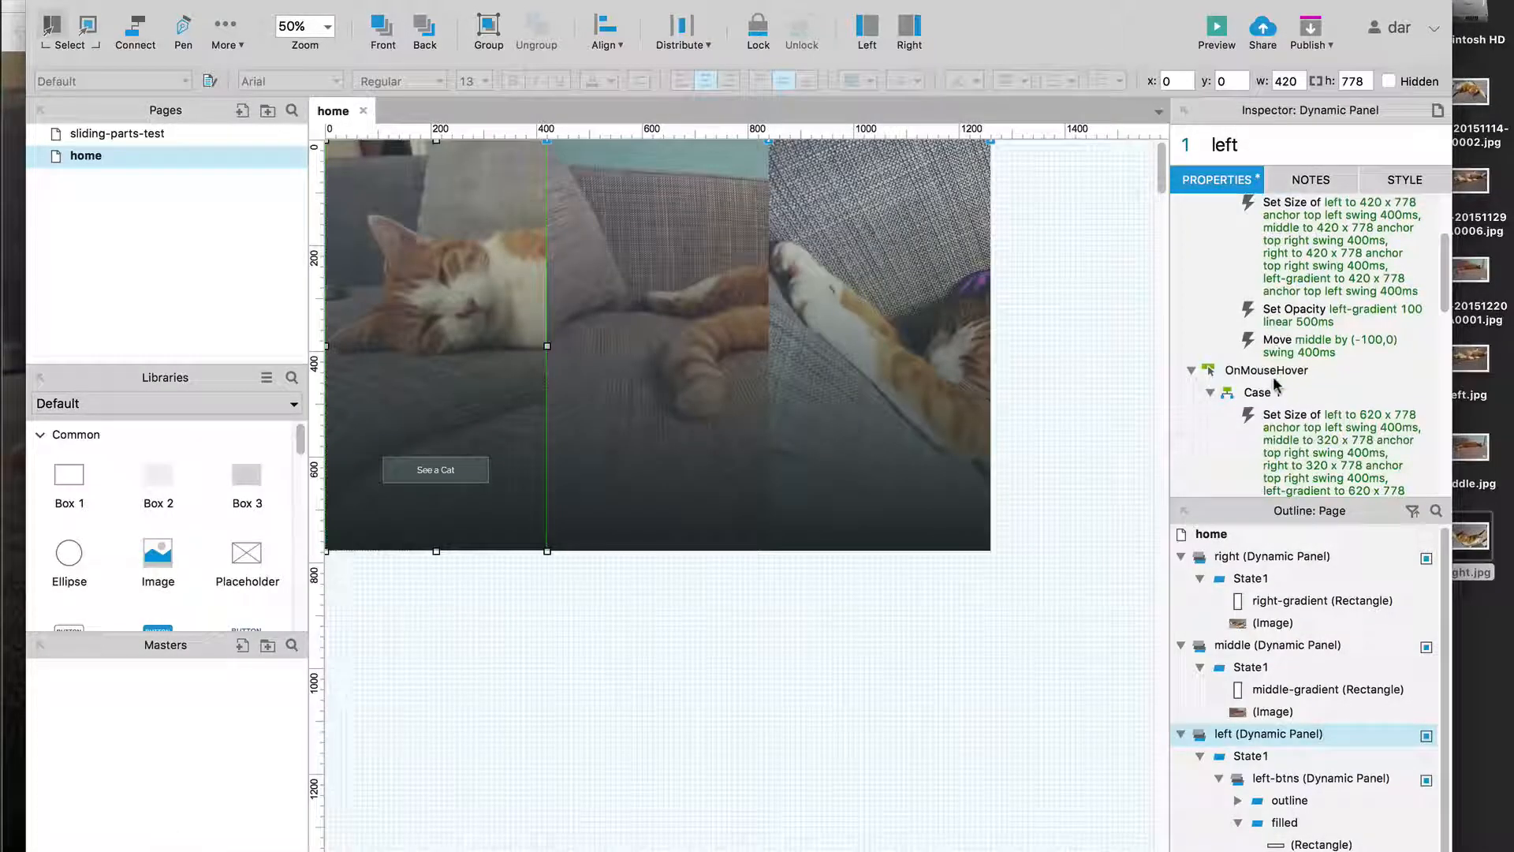
click(1271, 392)
double_click(1272, 392)
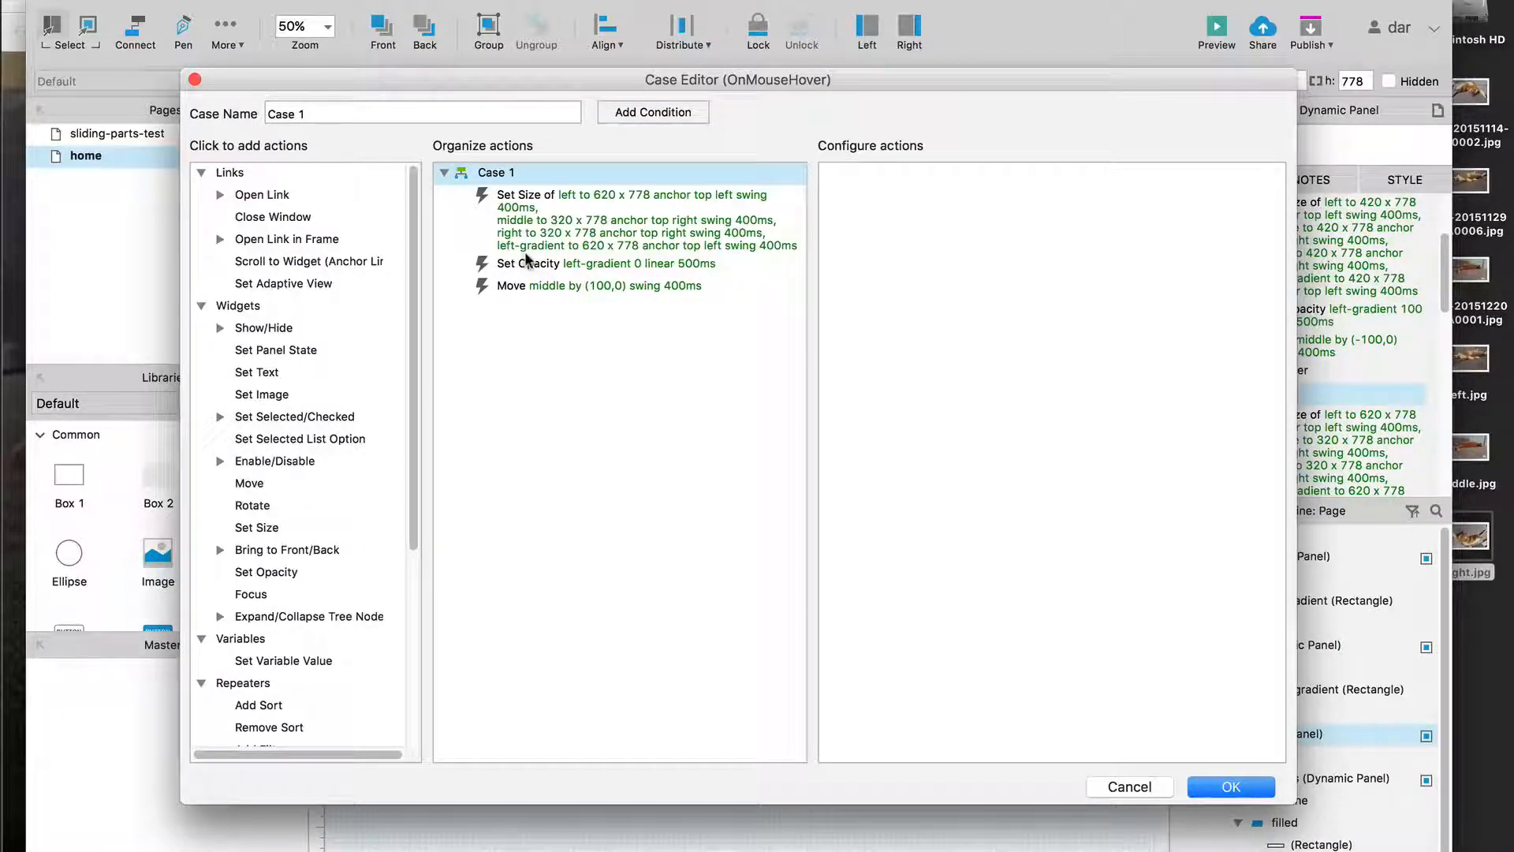
click(292, 350)
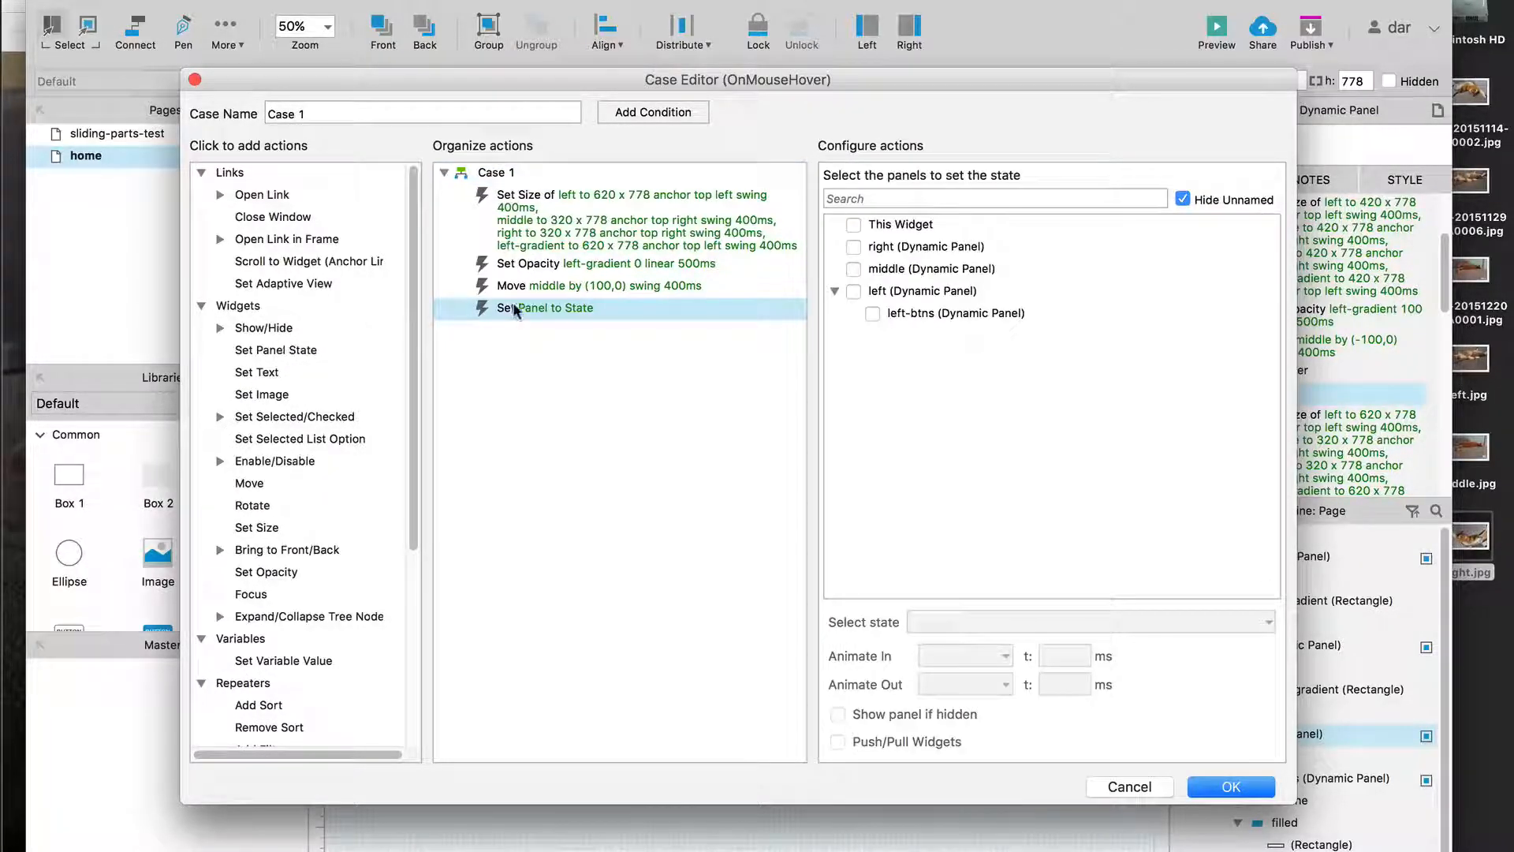
click(873, 315)
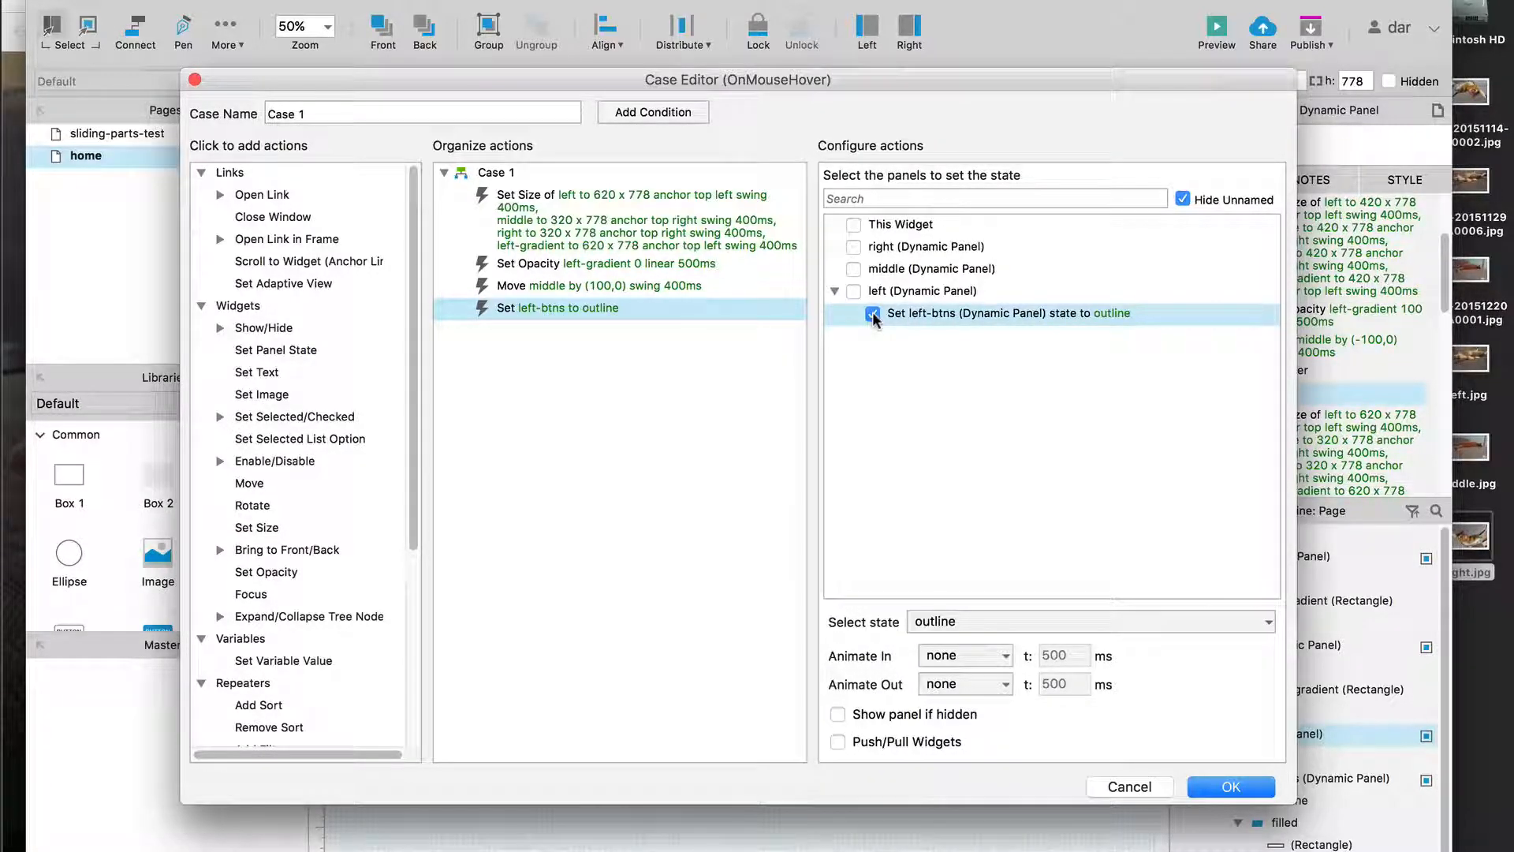
click(1030, 627)
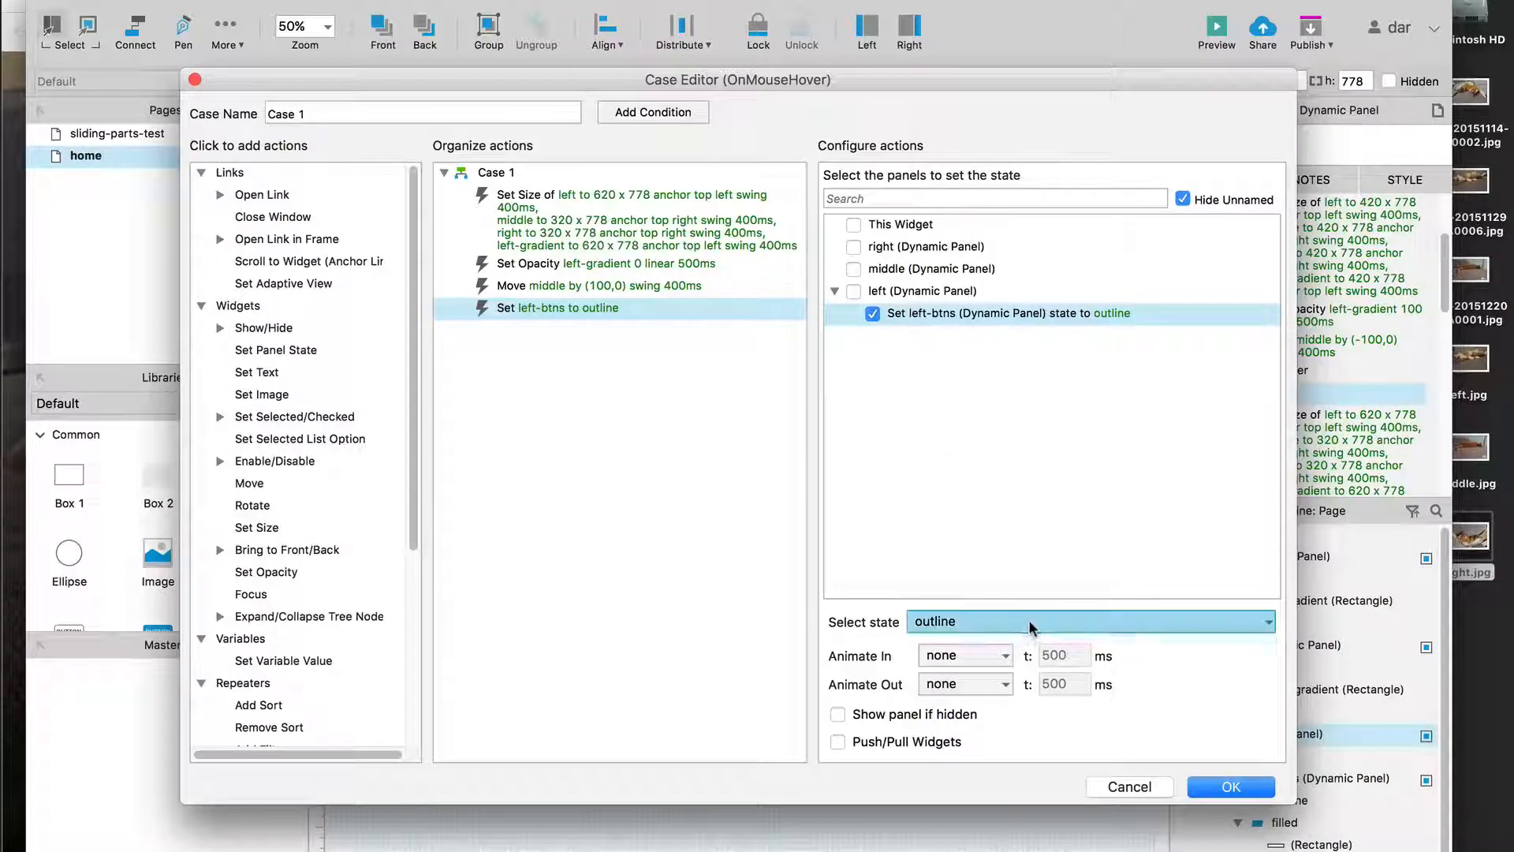
click(1016, 672)
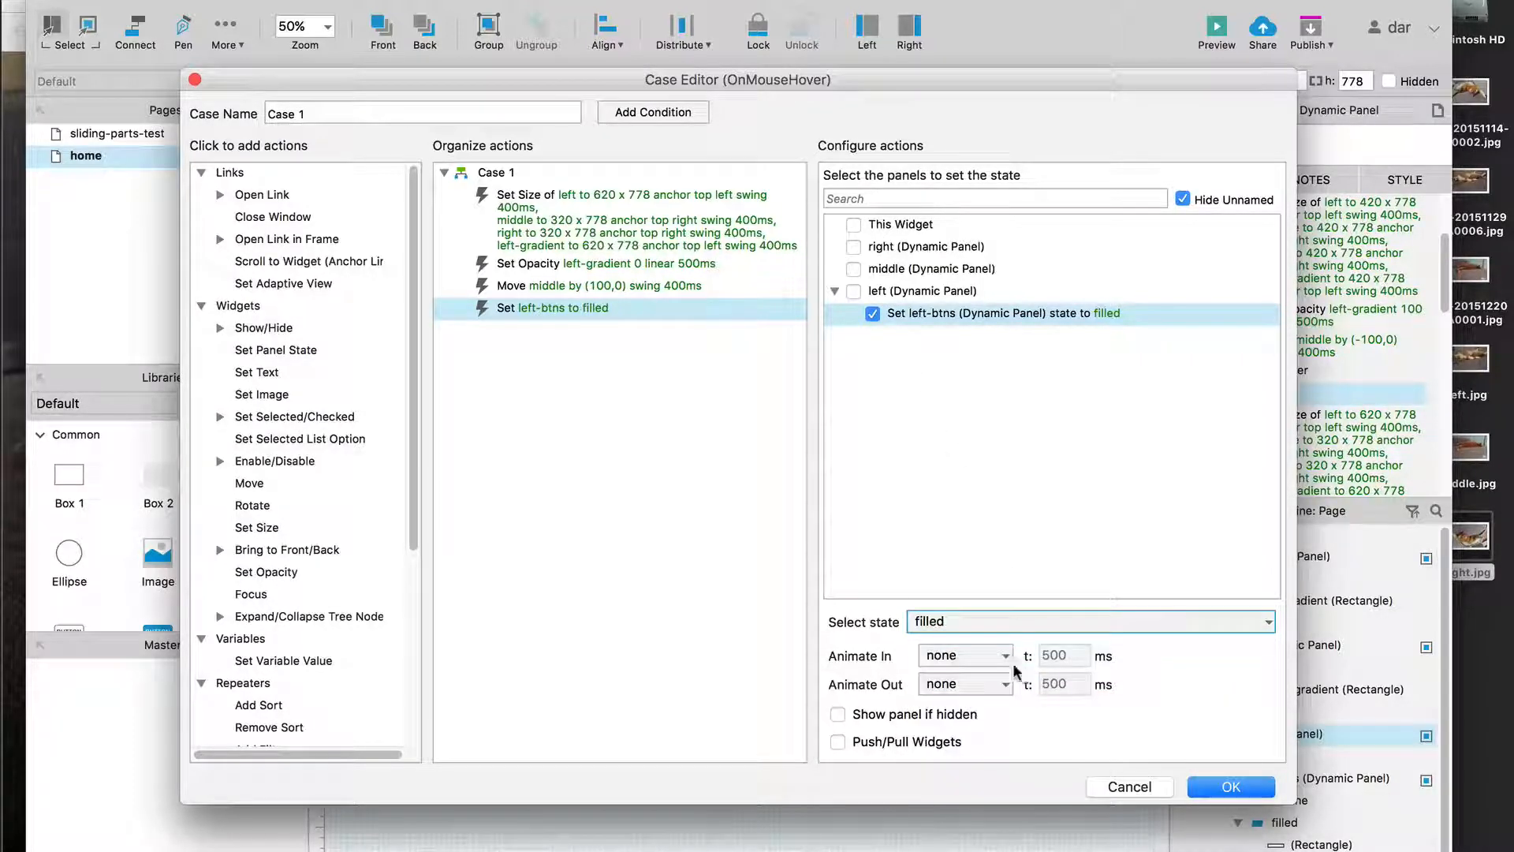
Animate the hover switch of left-btns with a 500 ms fade in and out and save the case
click(1000, 656)
click(992, 677)
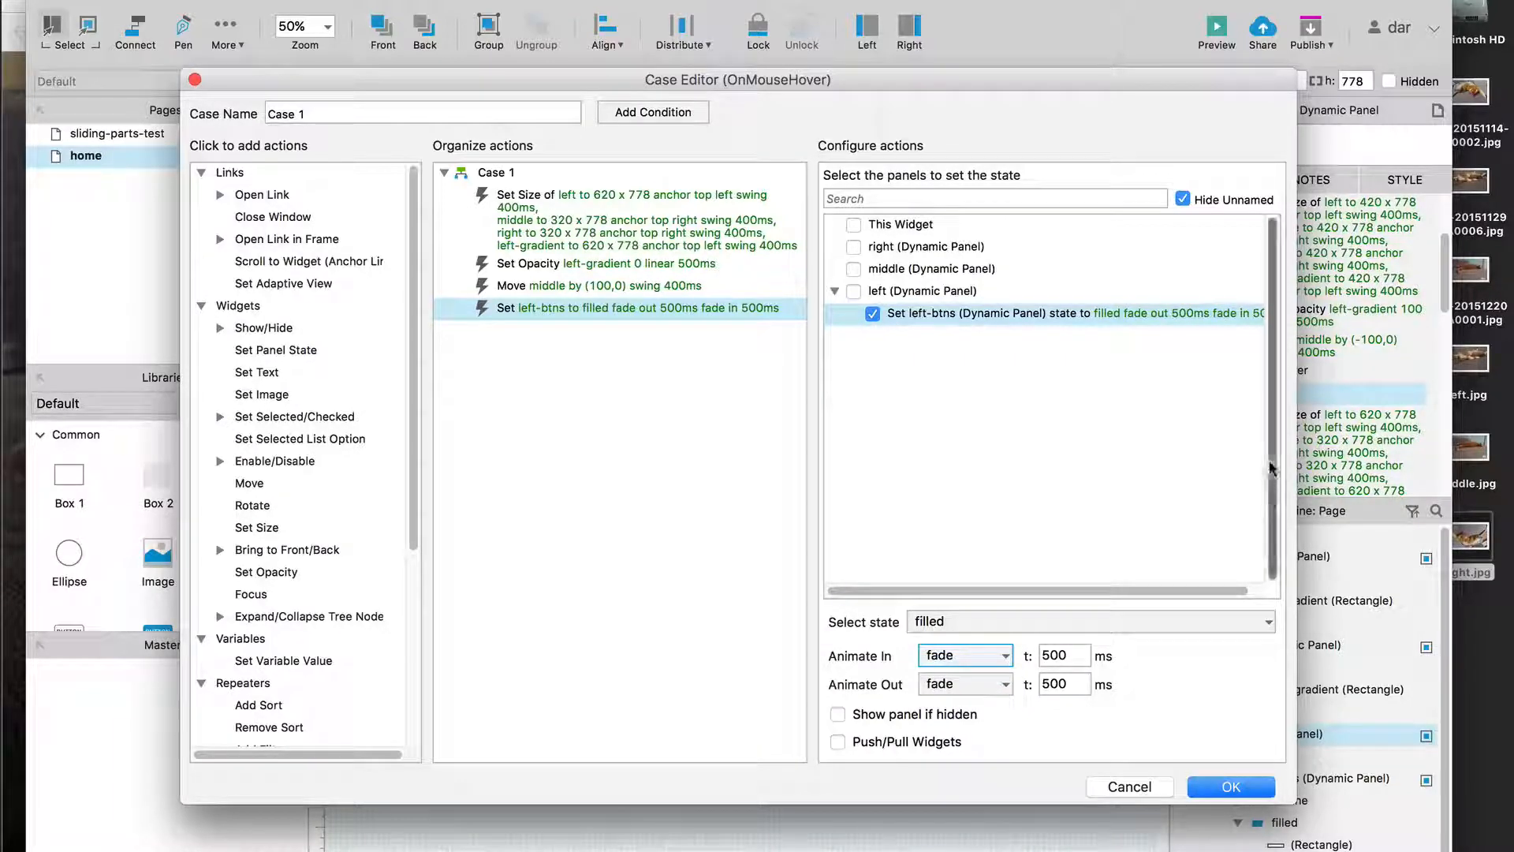
click(1243, 787)
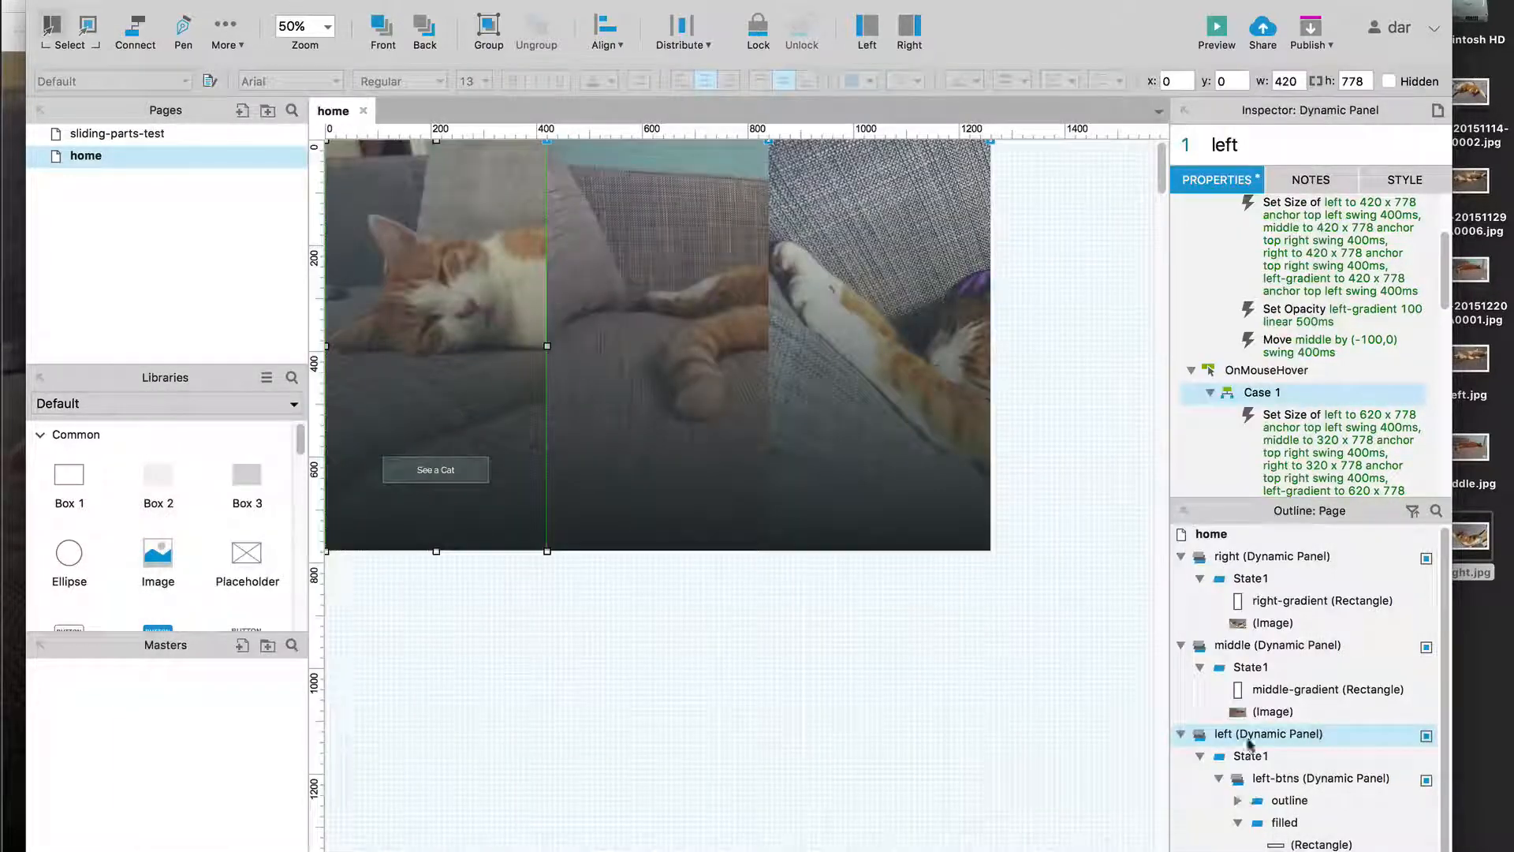
Add an action to the left panel's OnMouseOut case that sets left-btns to outline with a 500 ms fade in and out
double_click(1307, 264)
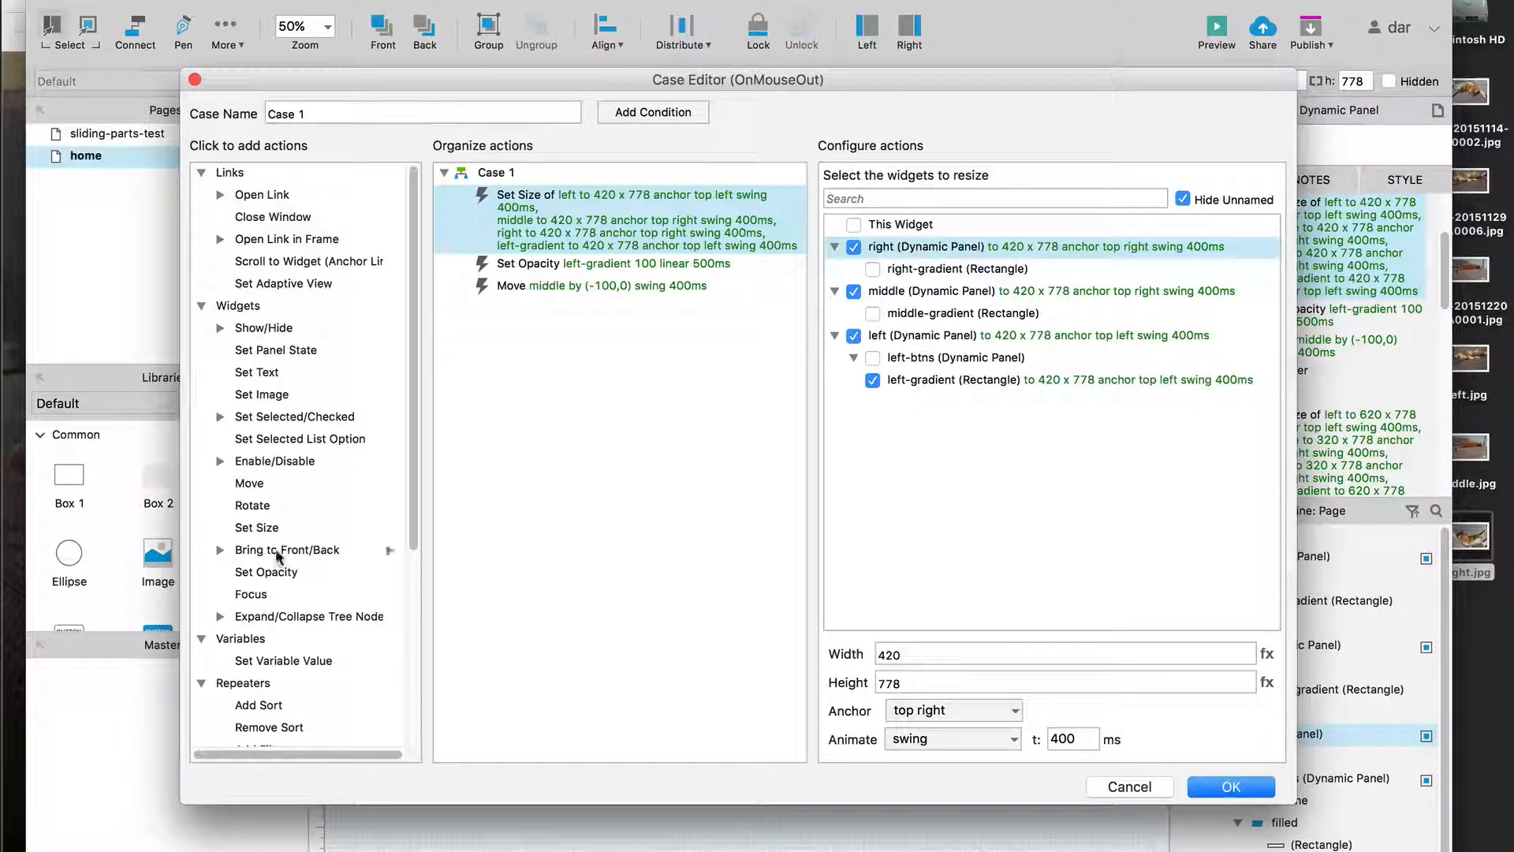
click(512, 286)
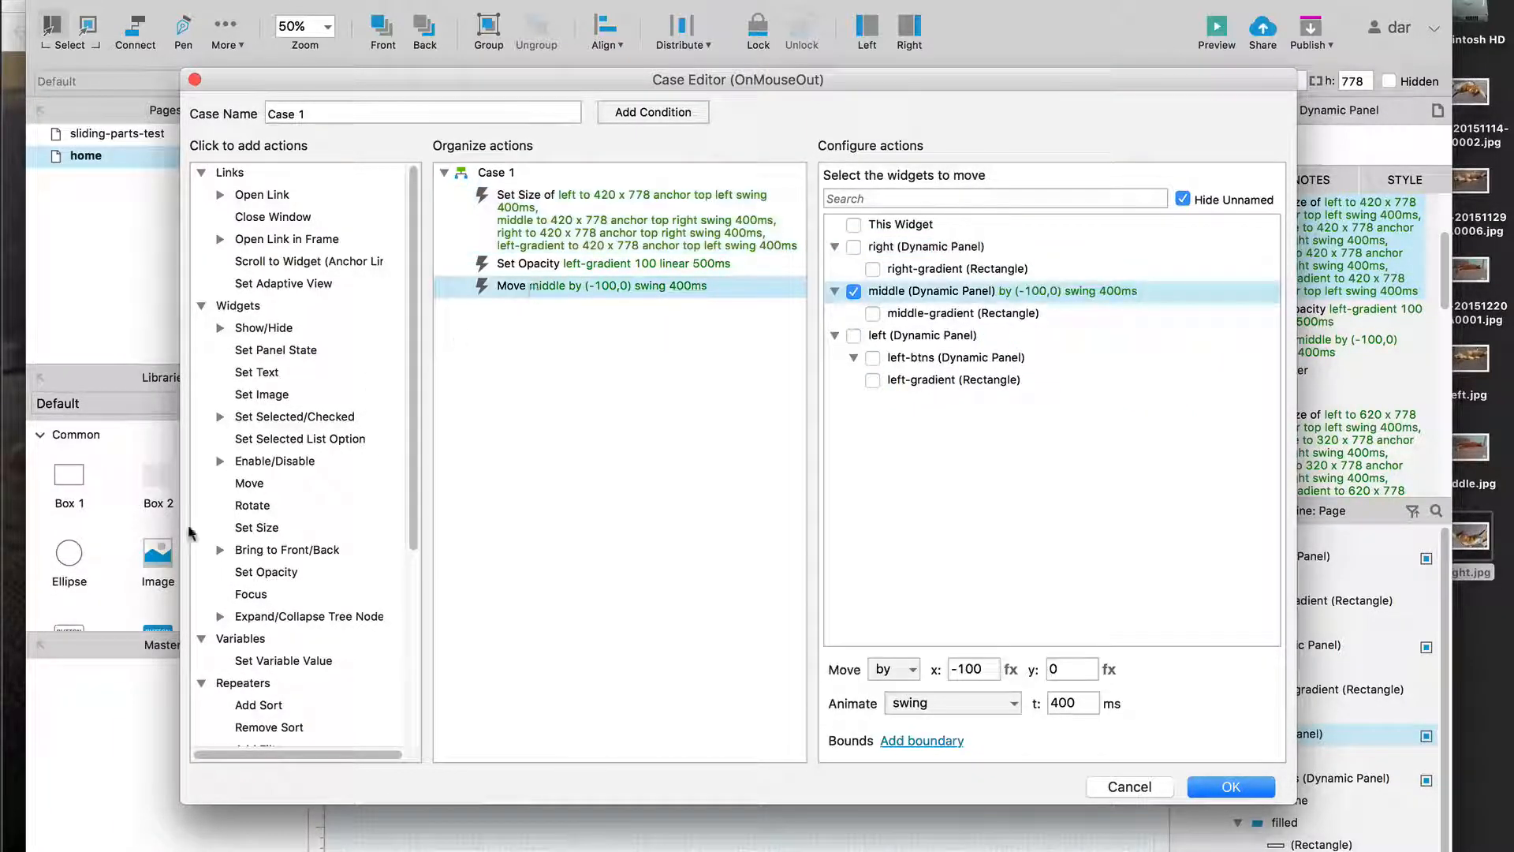
click(274, 349)
click(872, 314)
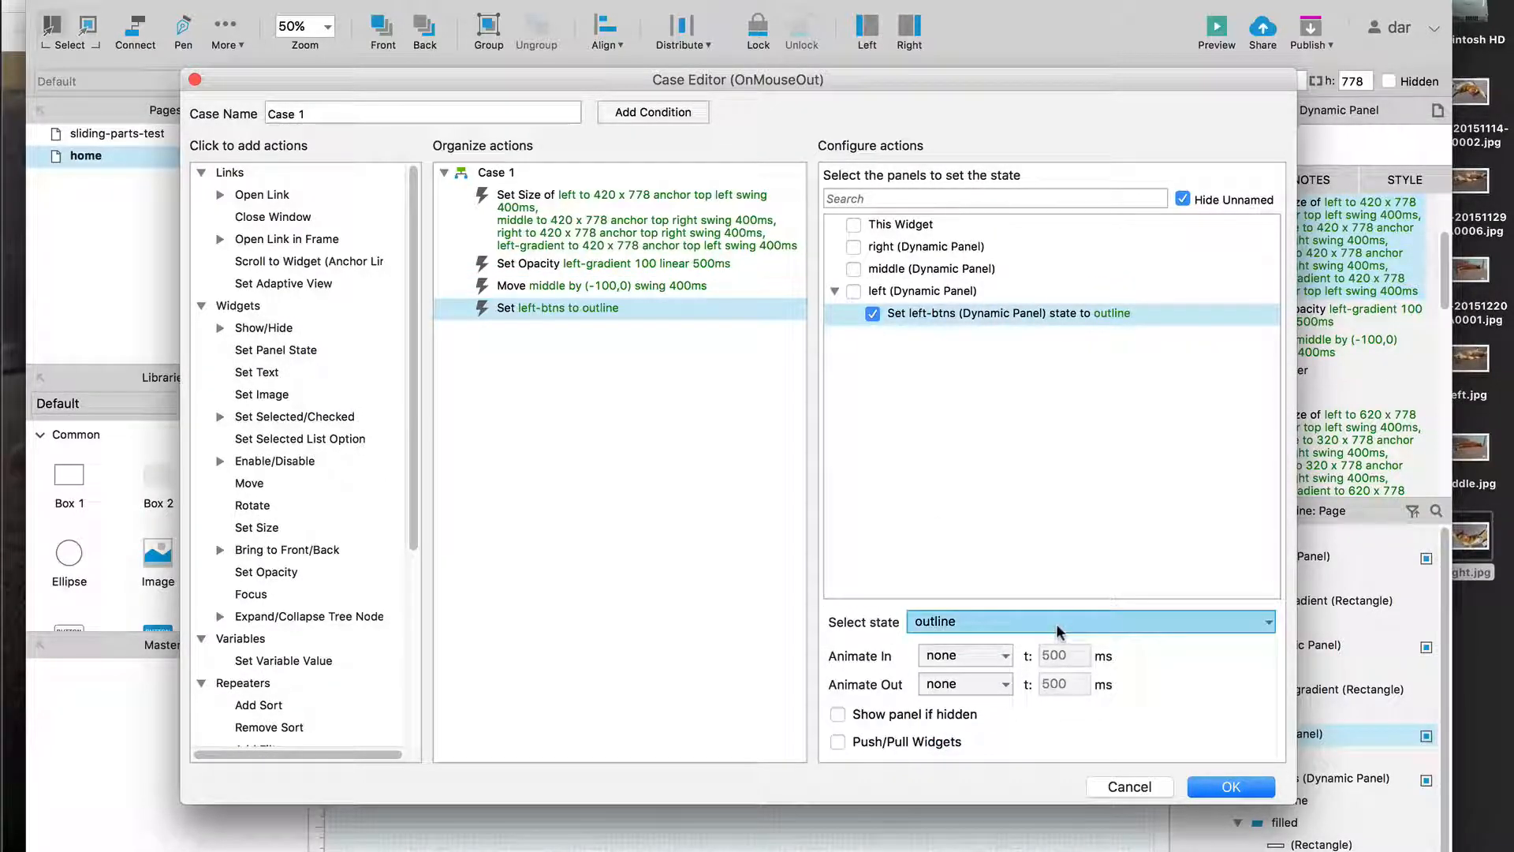
click(978, 656)
click(982, 668)
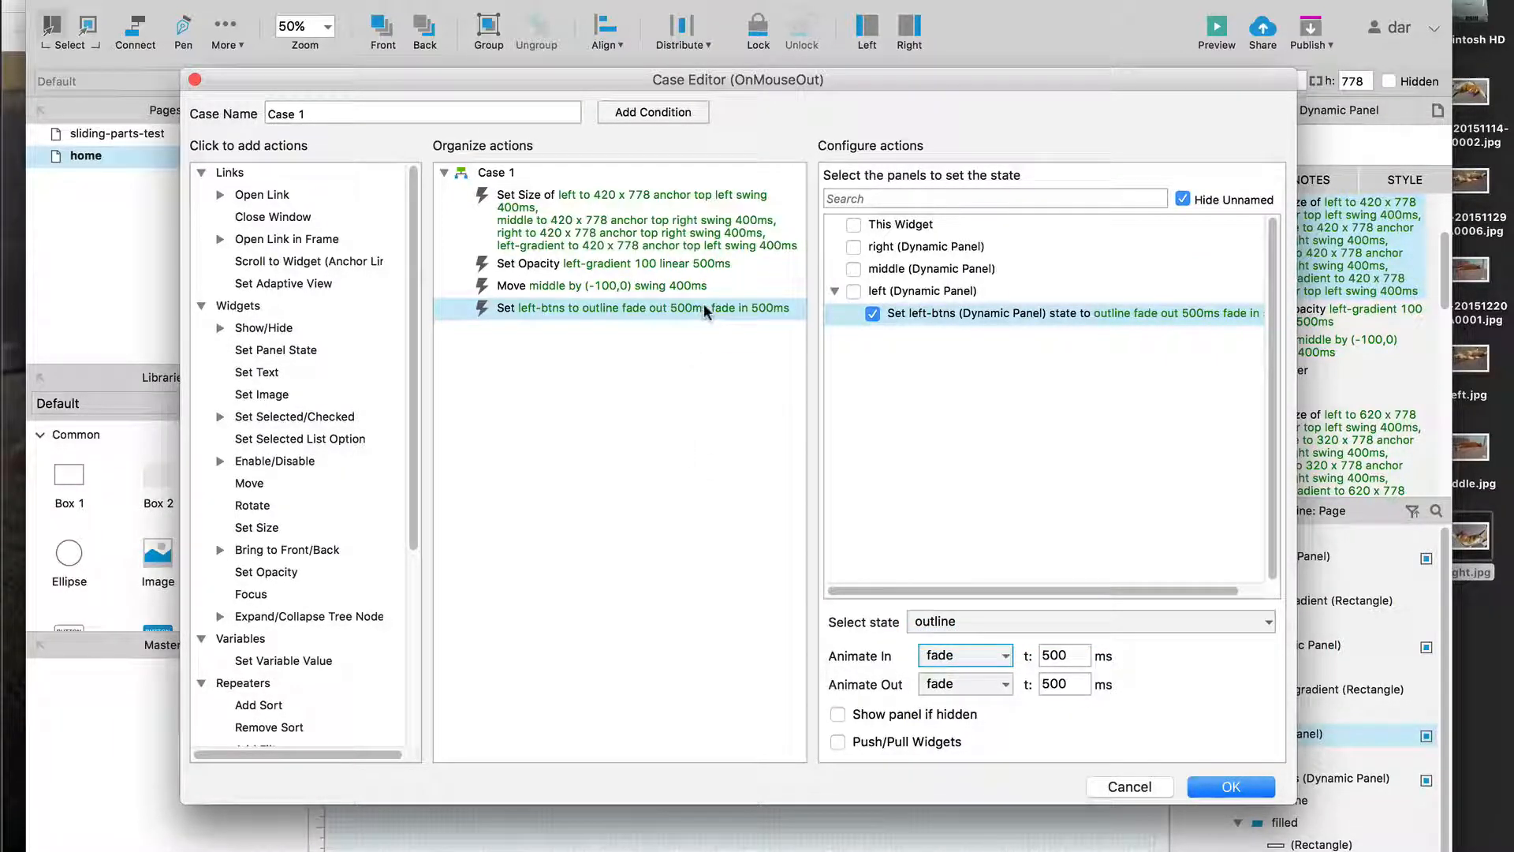
click(1232, 786)
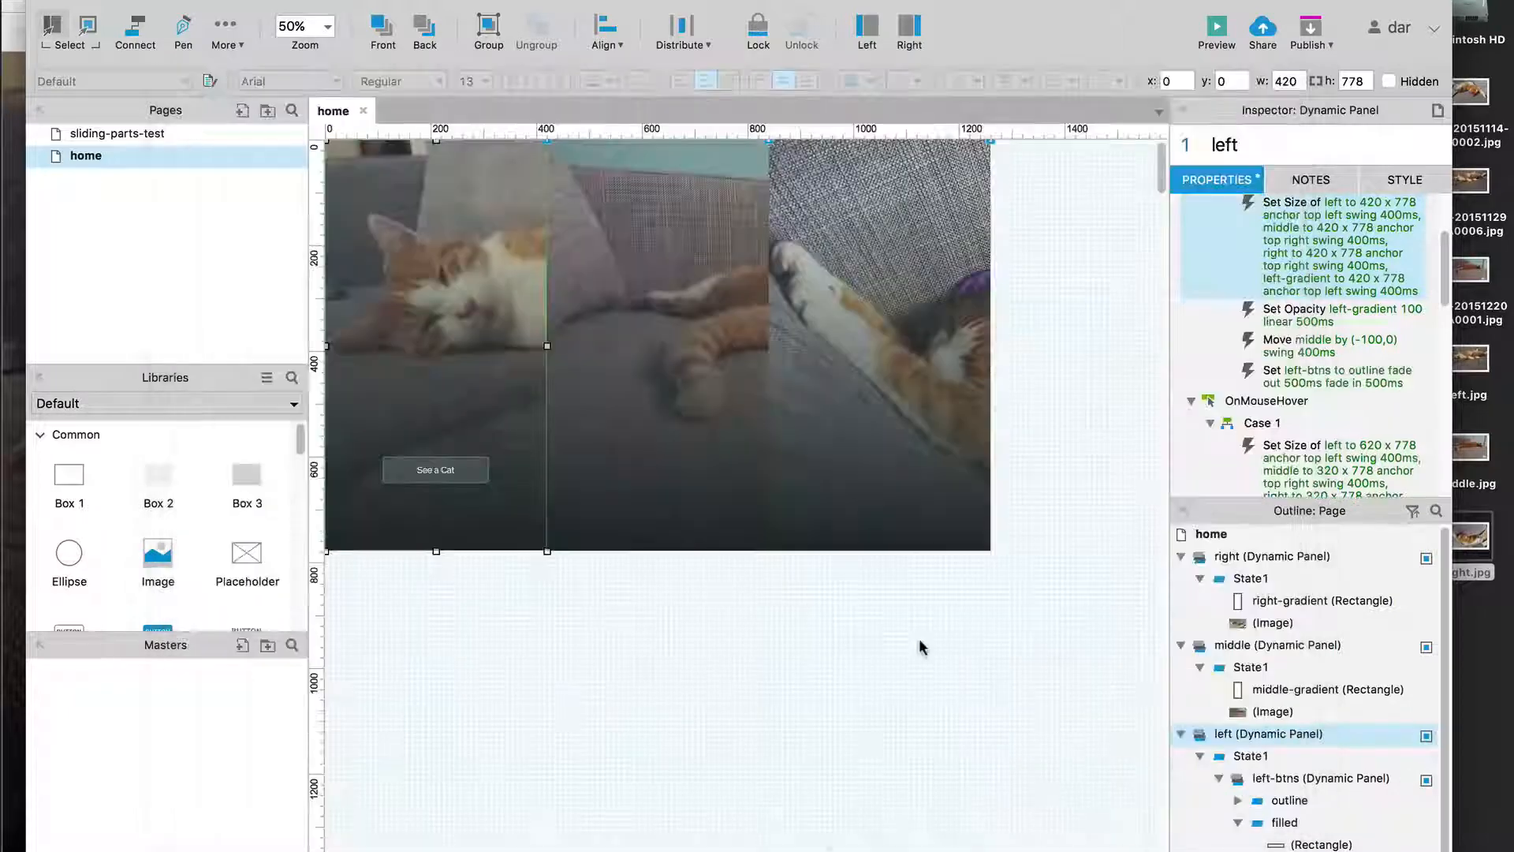
Switch to the browser, reload the home page preview and check the left panel's button fade on hover
click(921, 647)
key(super+Tab)
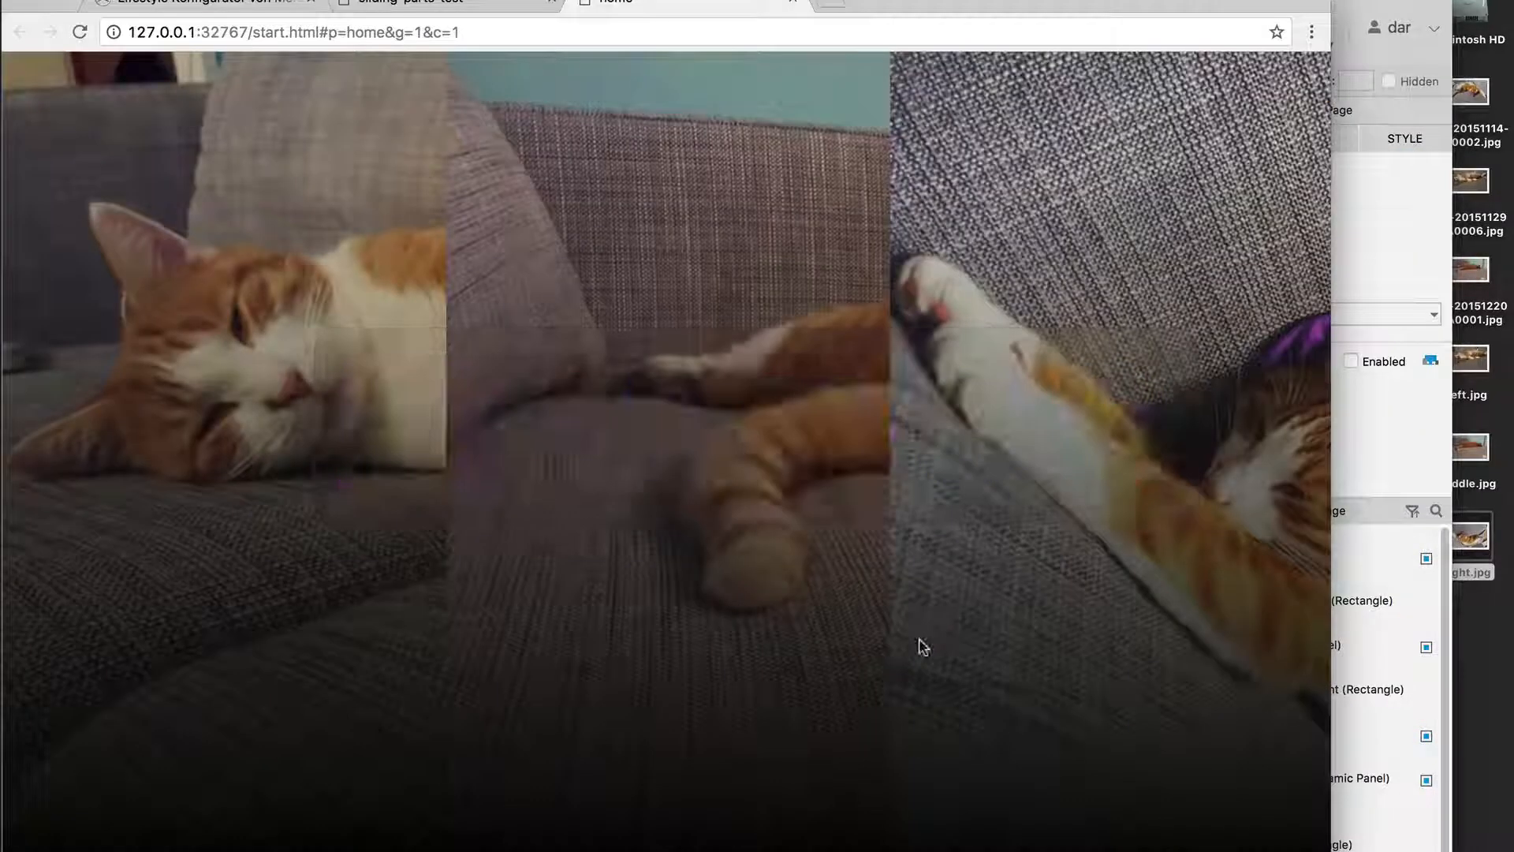
key(super+r)
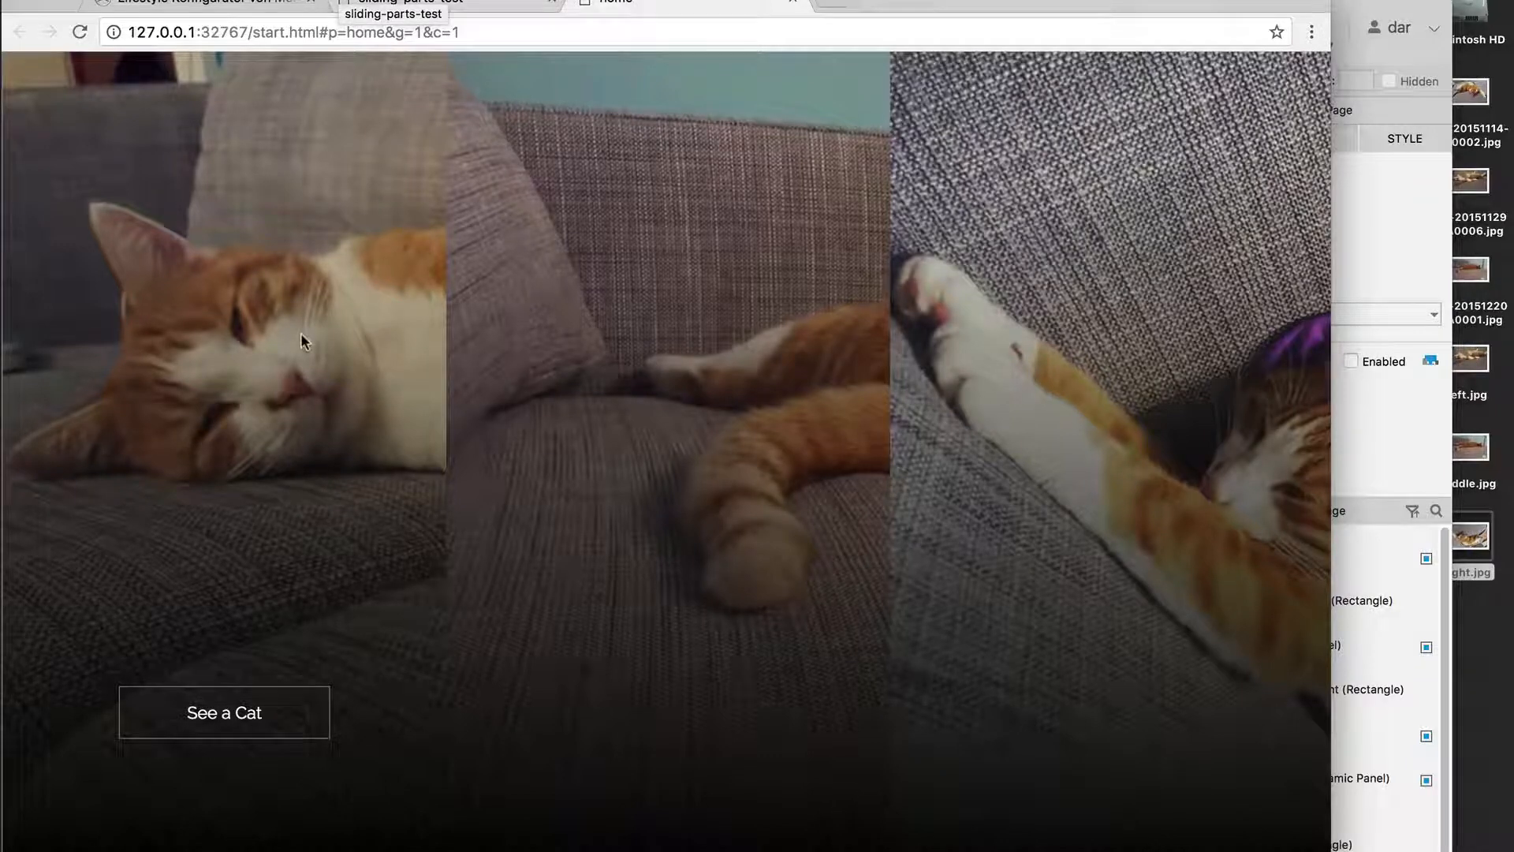
mouse_move(351, 431)
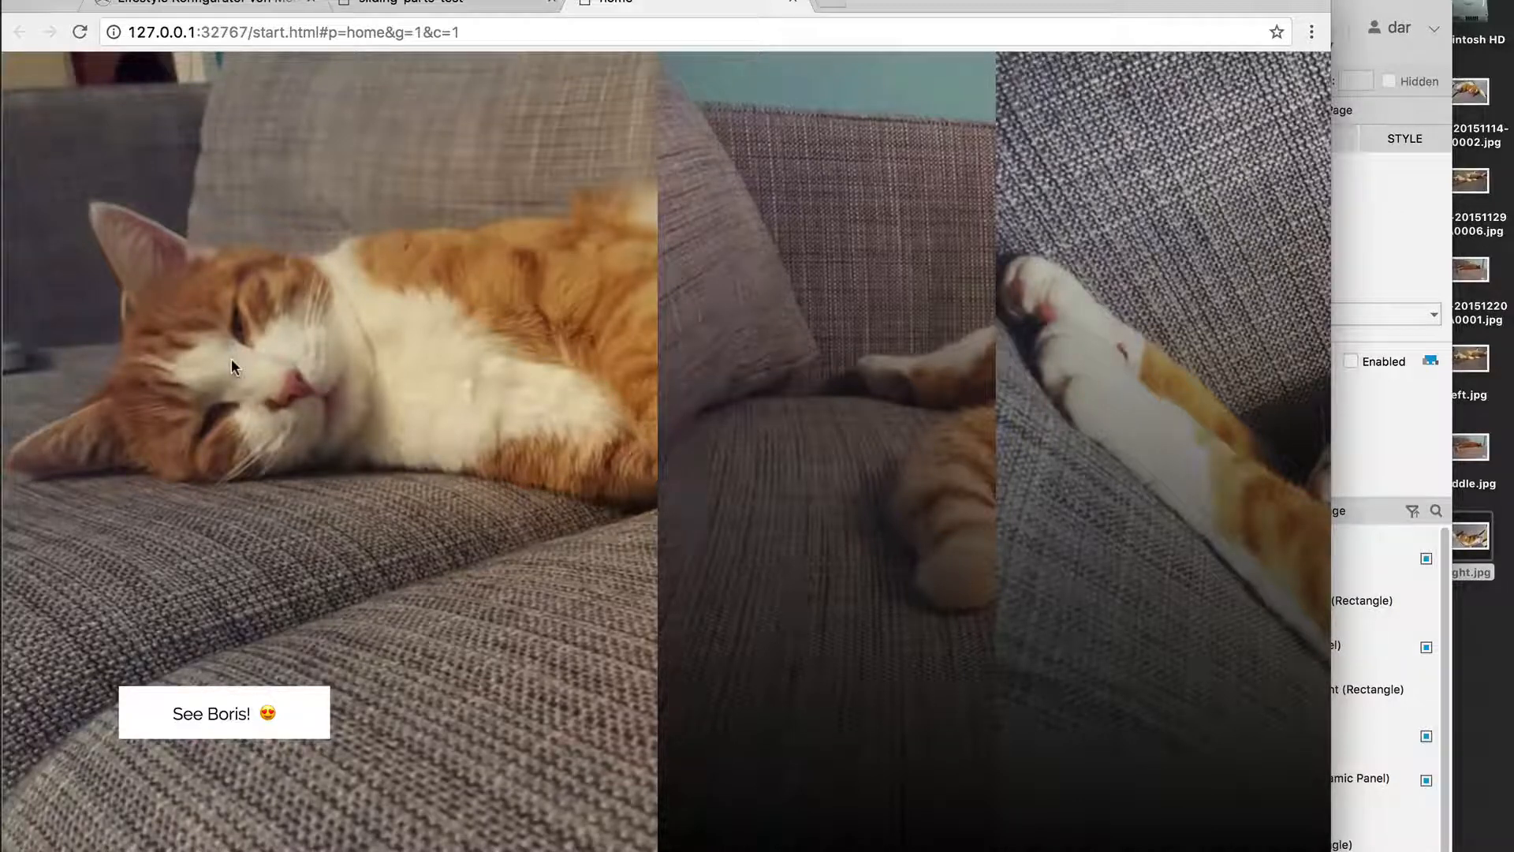
Back in Axure RP, add a Move action to the left panel's OnMouseHover case that moves left-btns by (100,0) with a linear 400 ms animation
key(super+Tab)
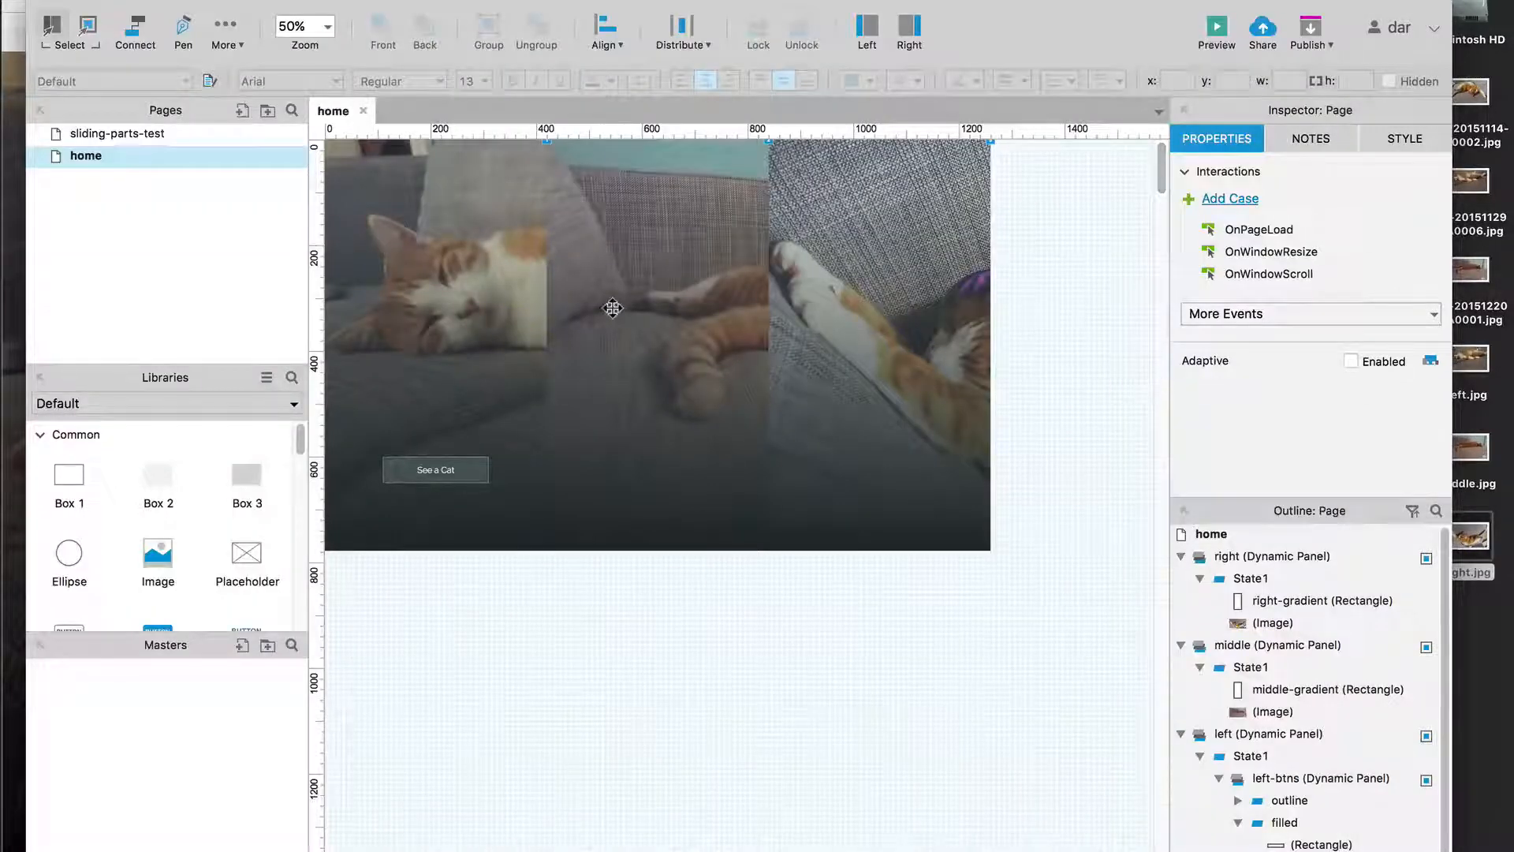
click(470, 301)
scroll(1314, 272, down, 5)
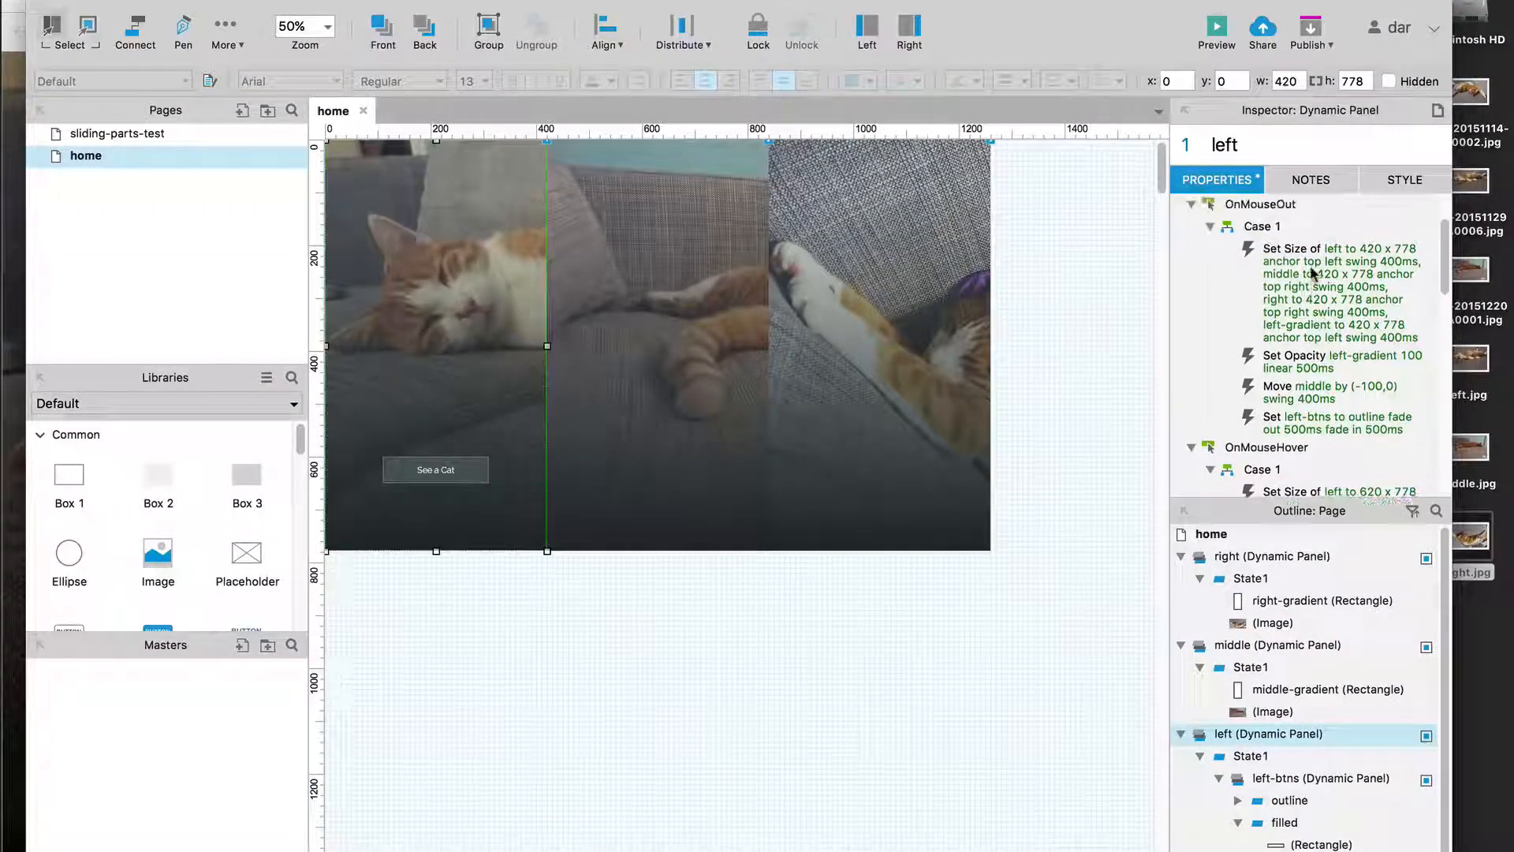
double_click(1313, 276)
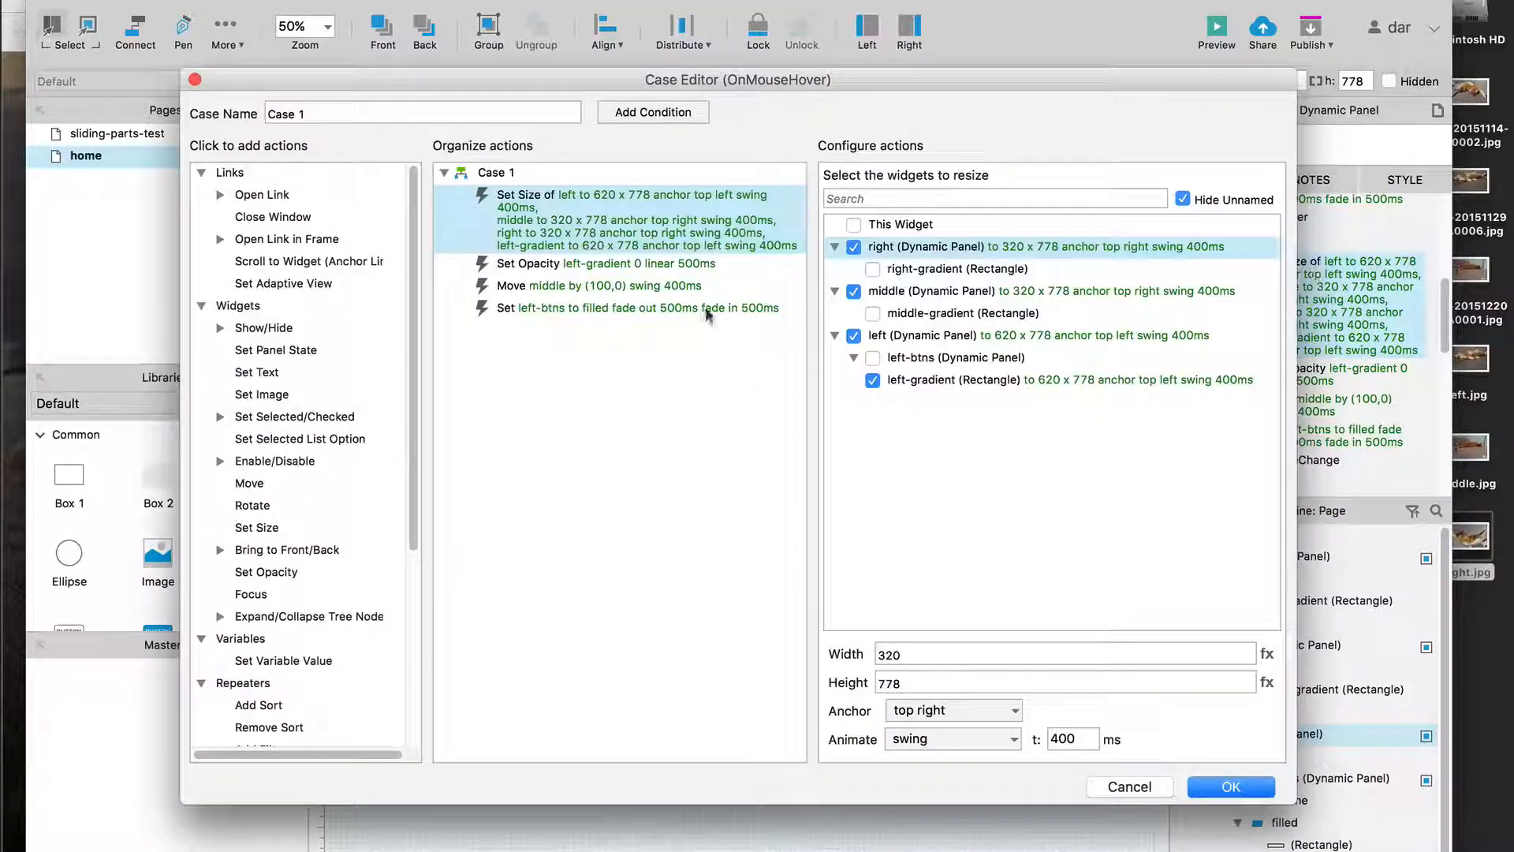
click(256, 483)
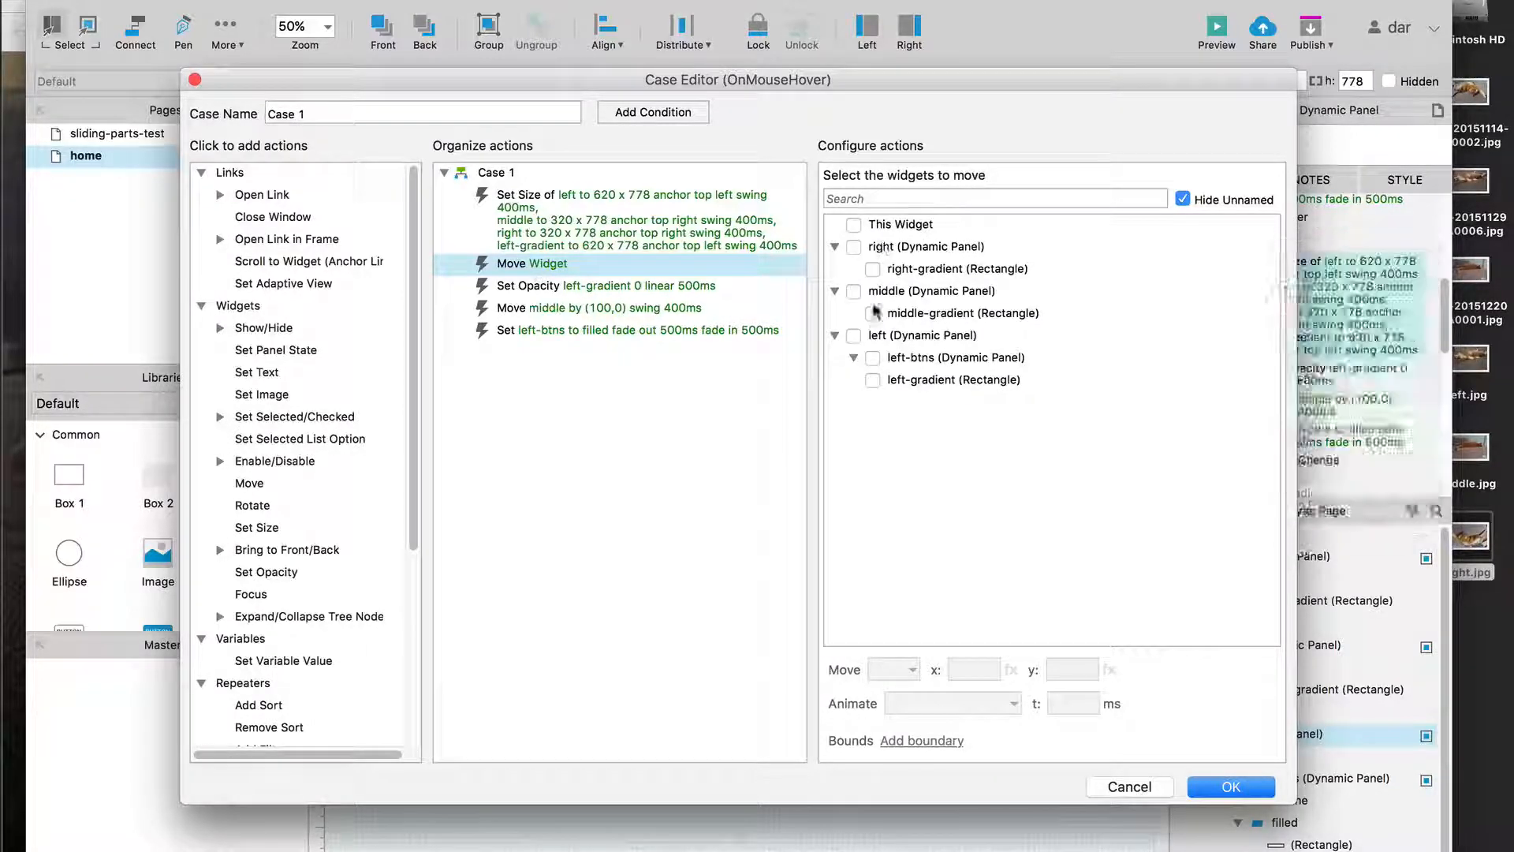
click(872, 358)
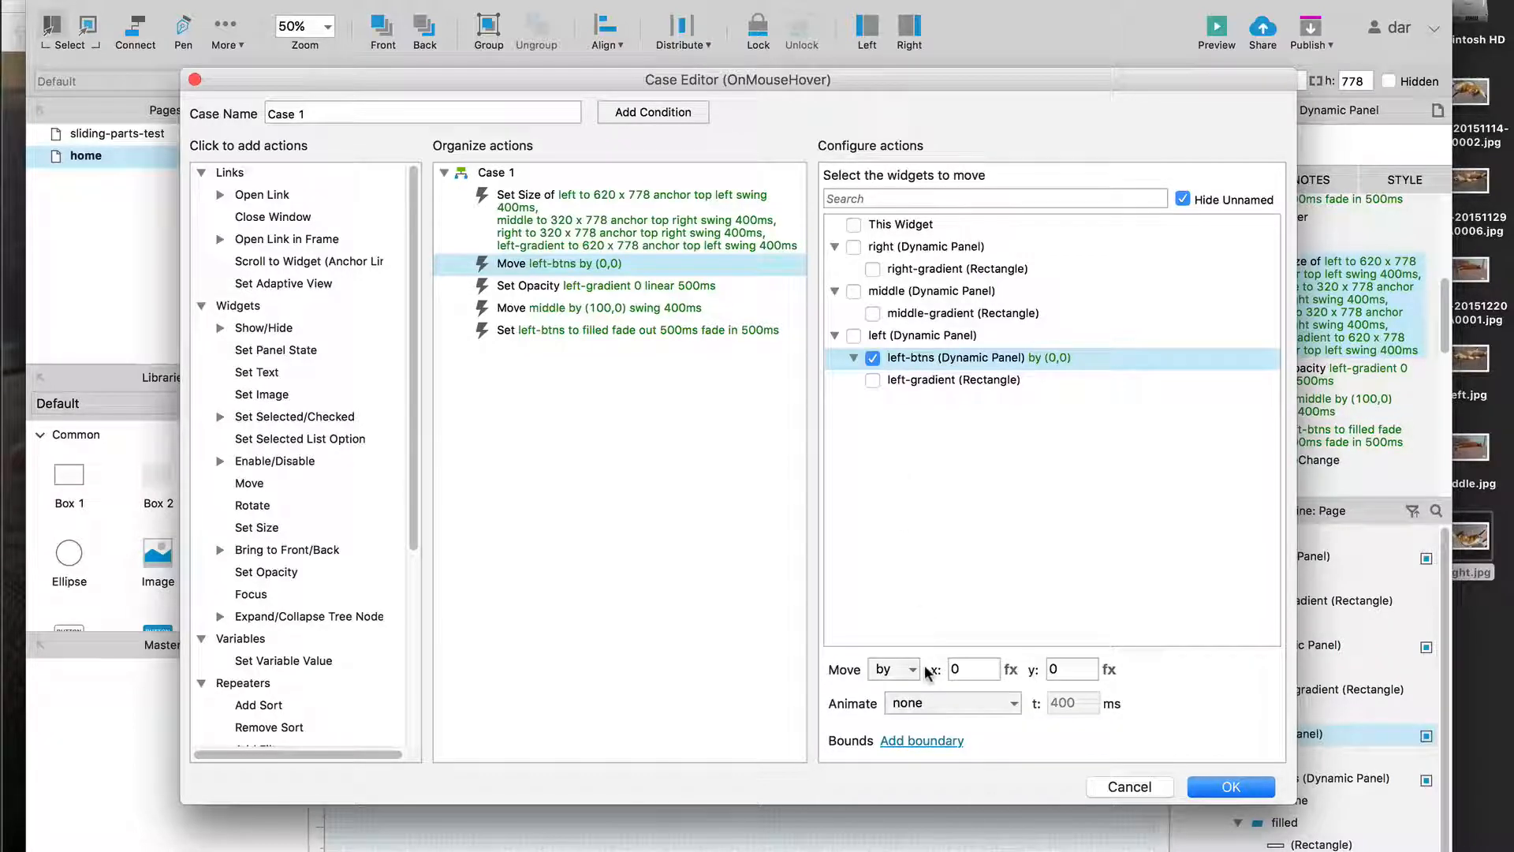
click(977, 670)
text(100)
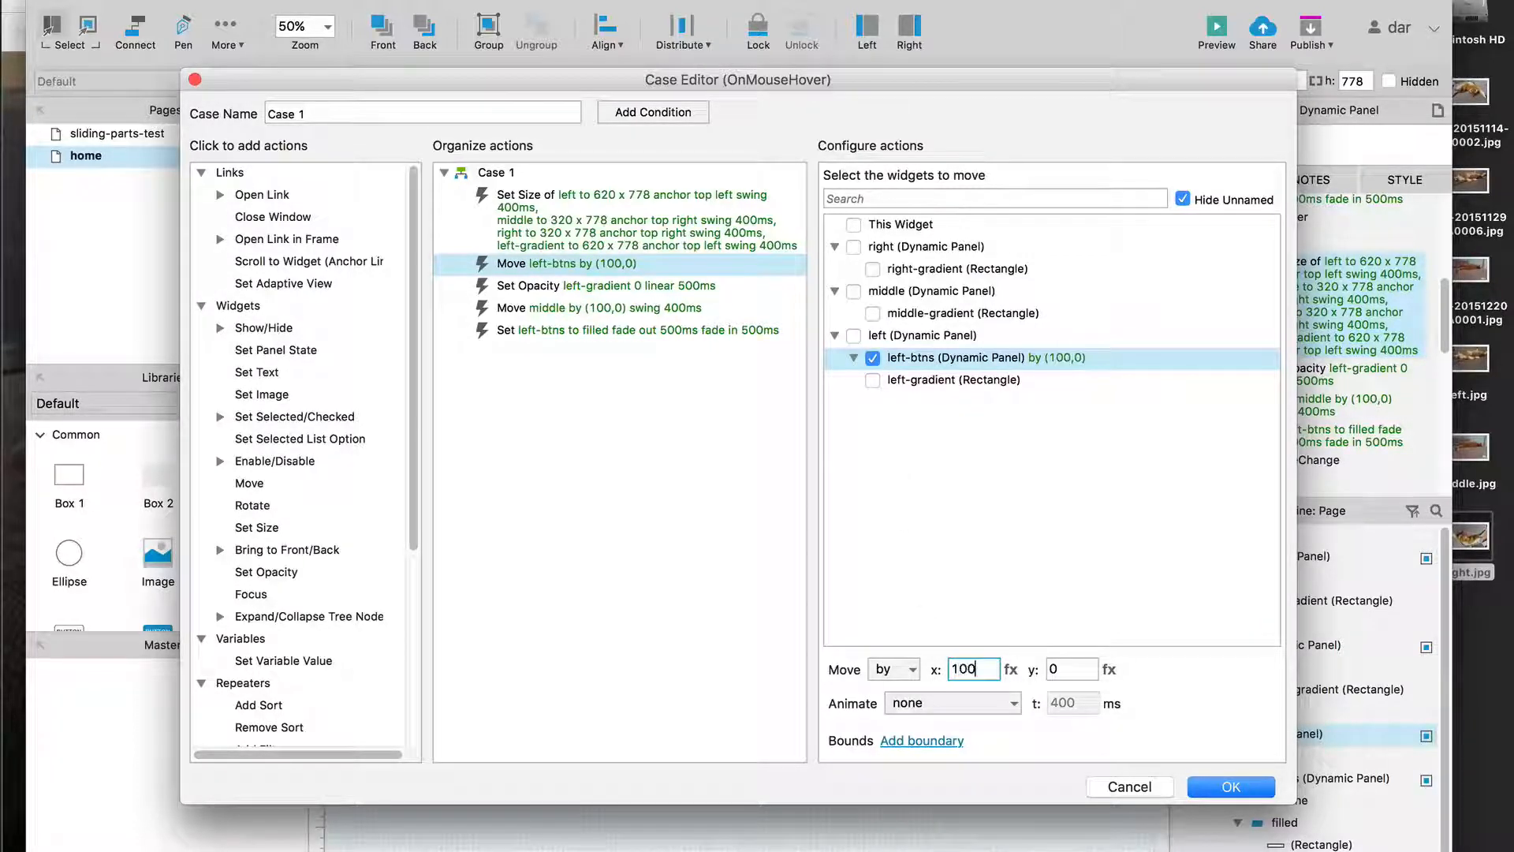
click(969, 704)
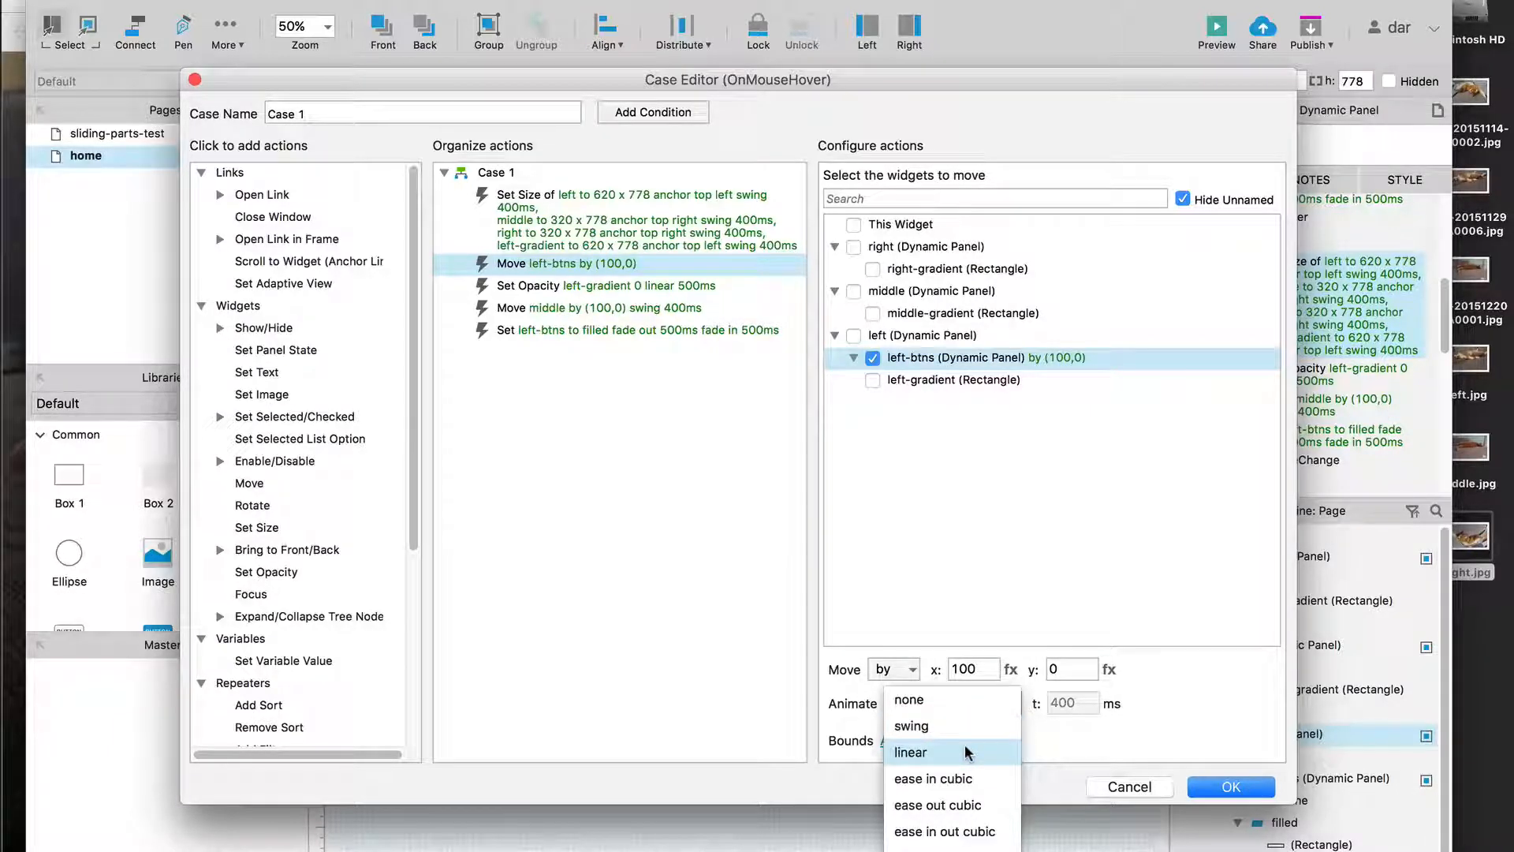
click(965, 747)
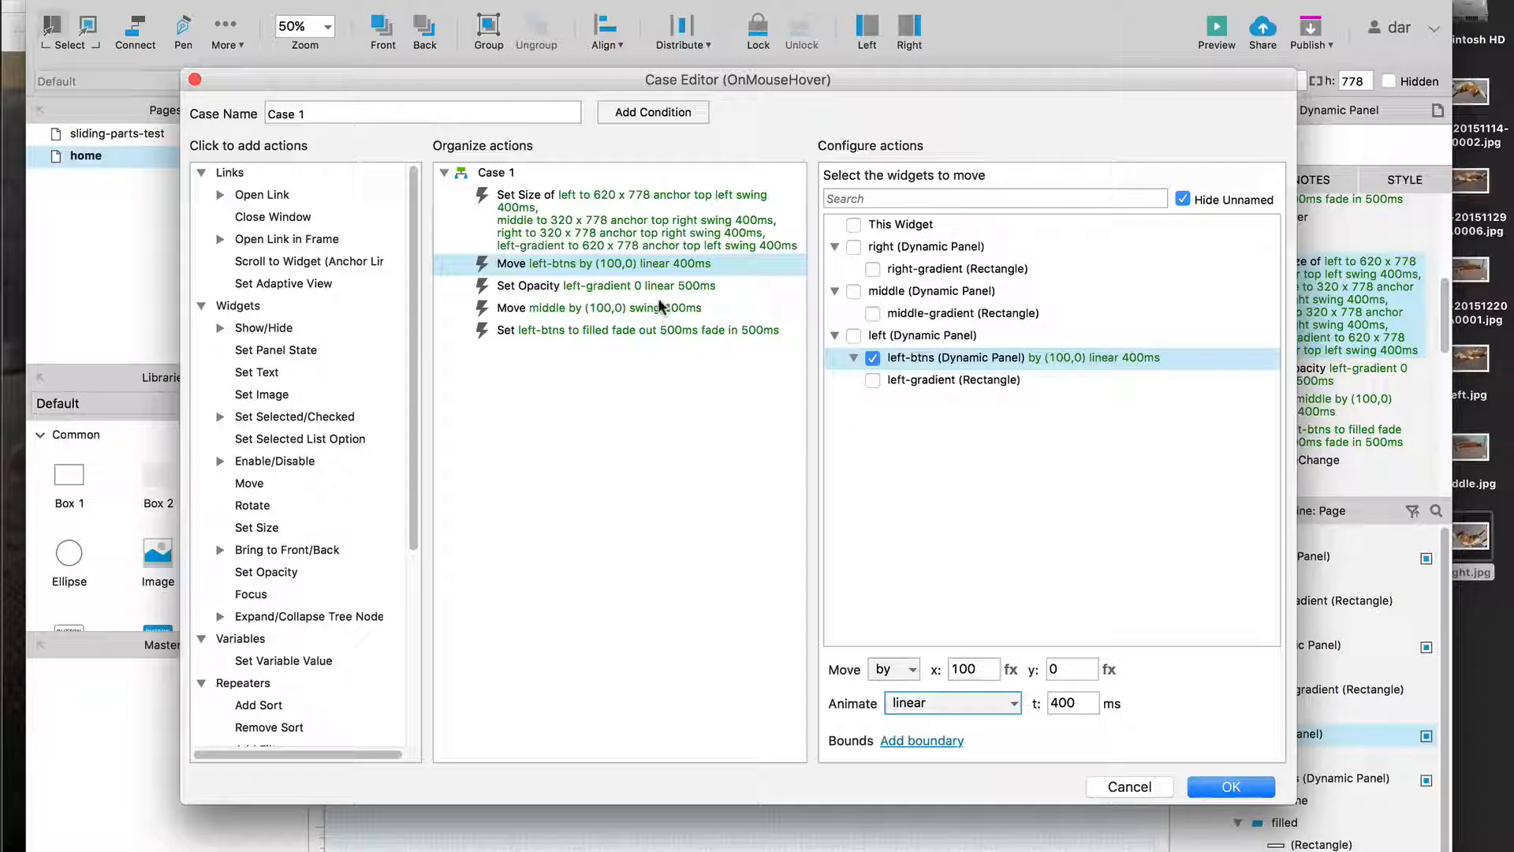
click(1216, 787)
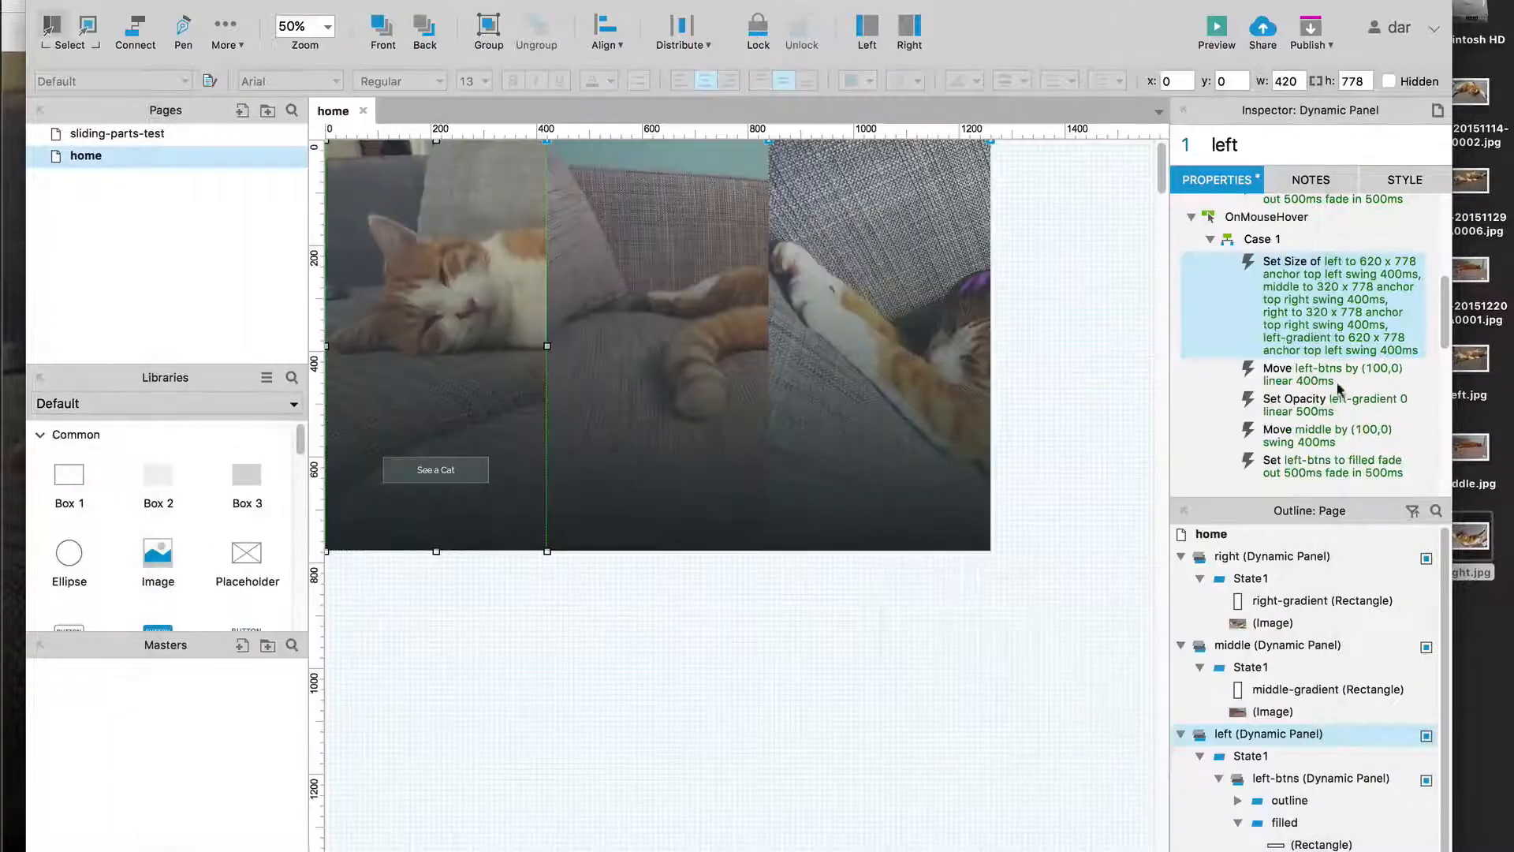
Add a Move action to the left panel's OnMouseOut case that moves left-btns by (-100,0) with a linear 400 ms animation
scroll(1331, 370, up, 3)
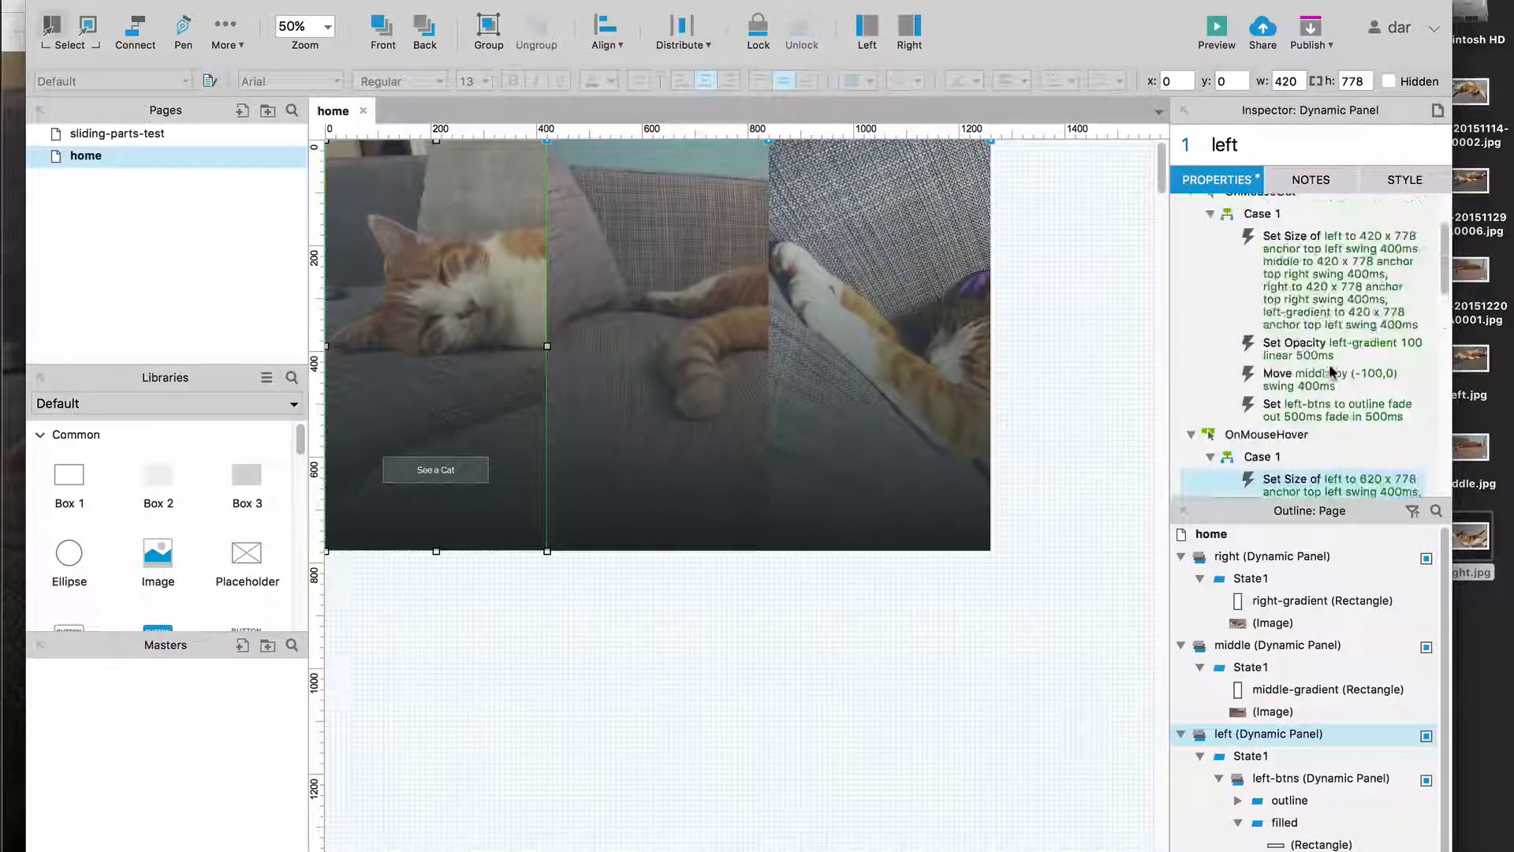
double_click(1313, 317)
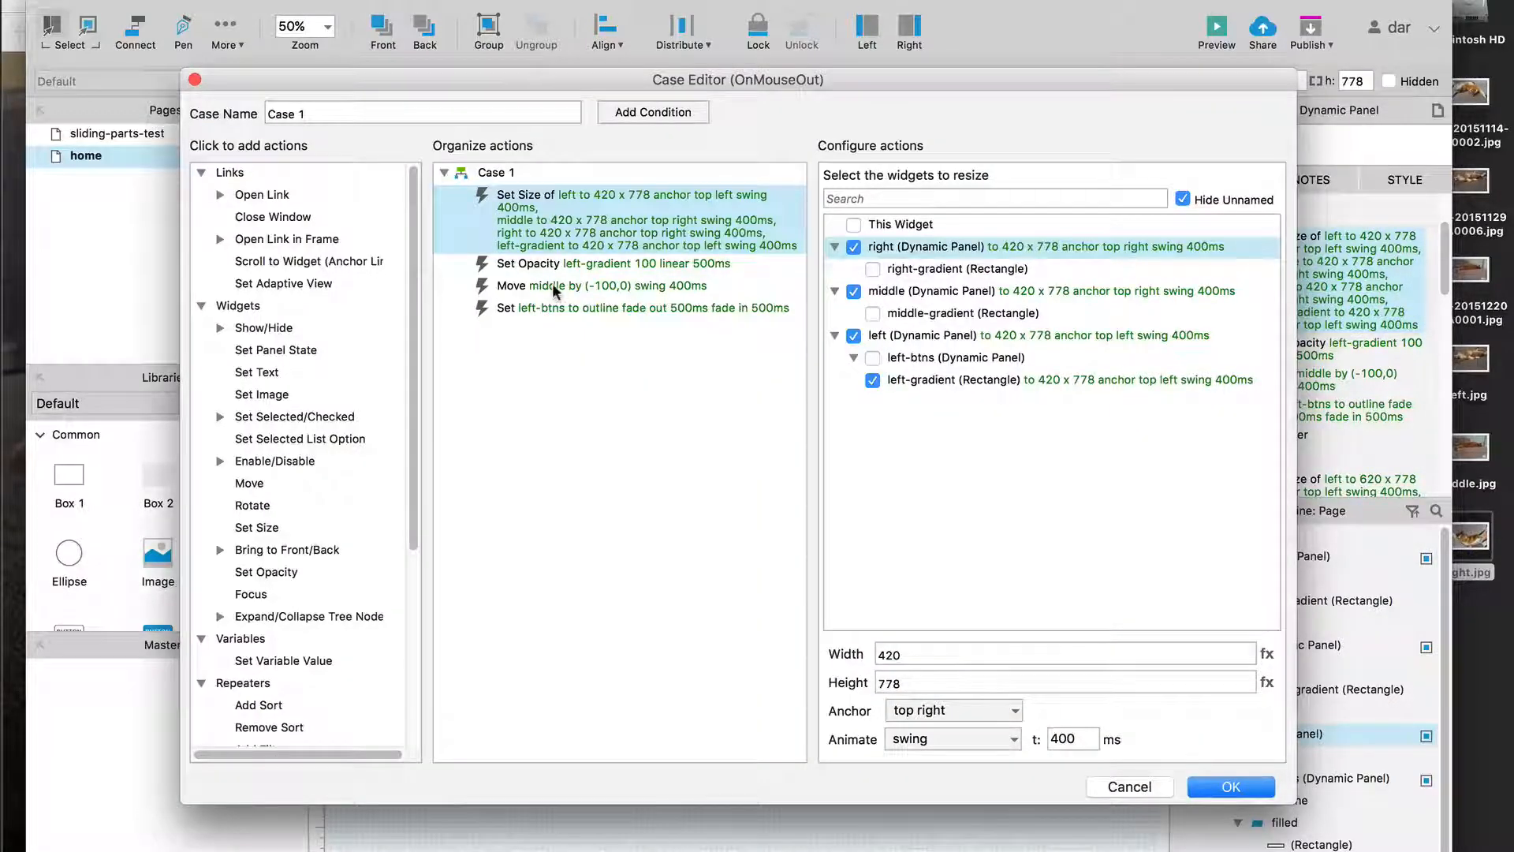
click(254, 485)
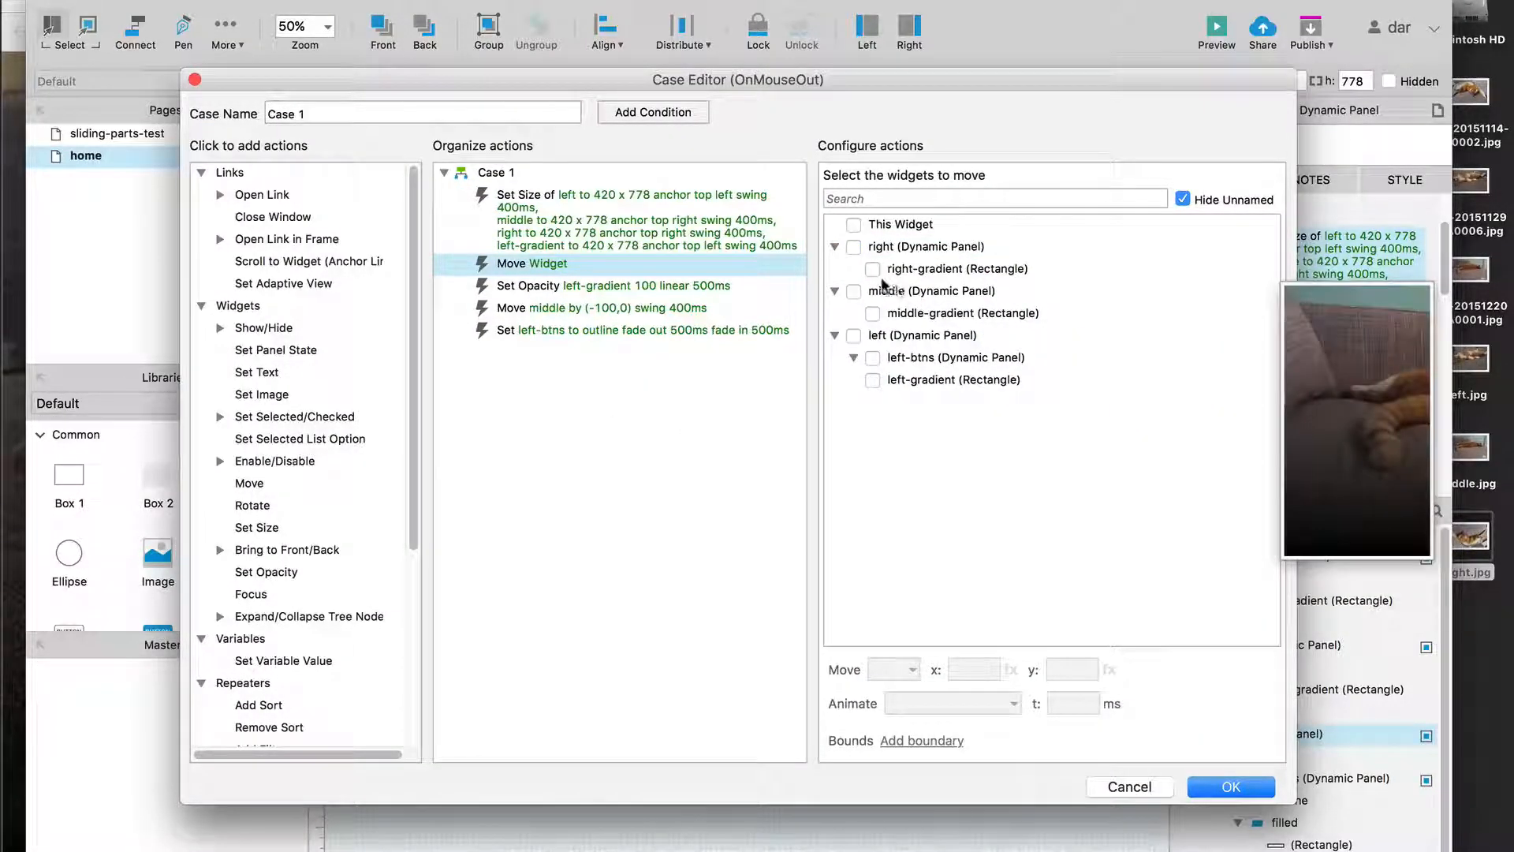
click(872, 359)
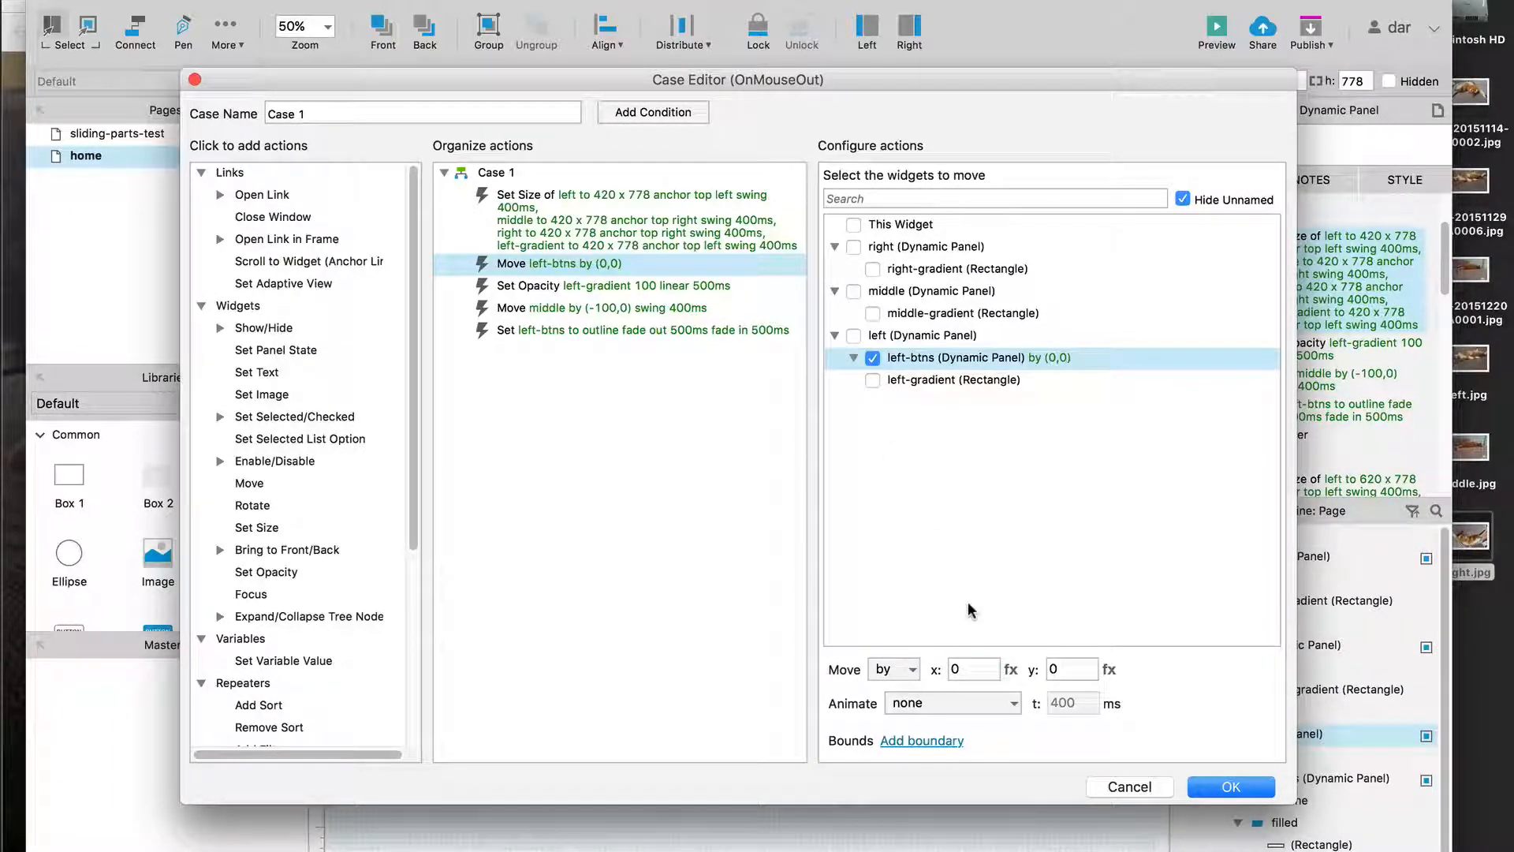
click(977, 668)
text(-100)
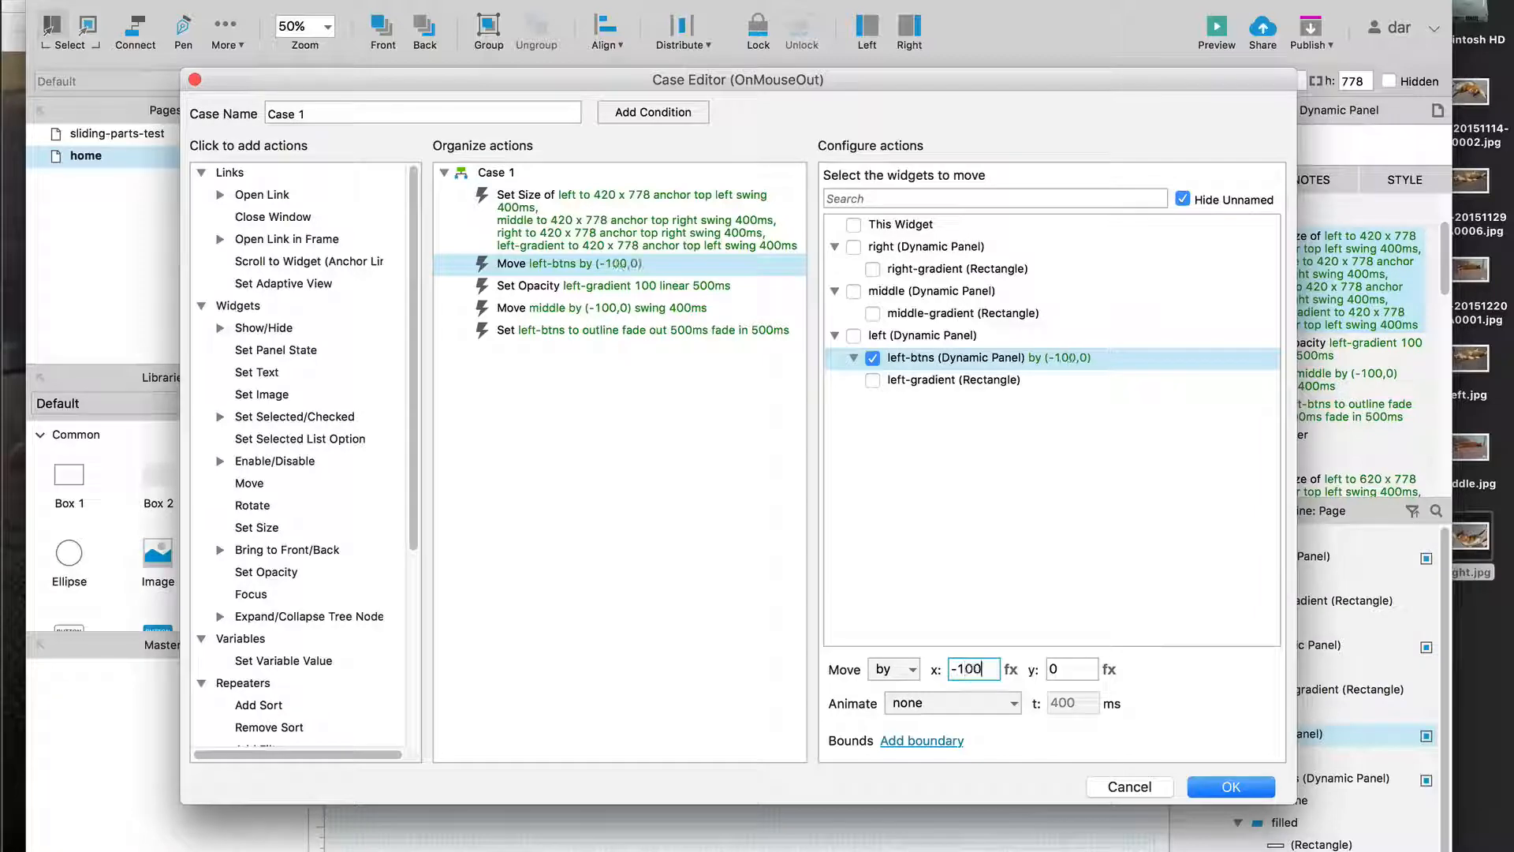
click(951, 703)
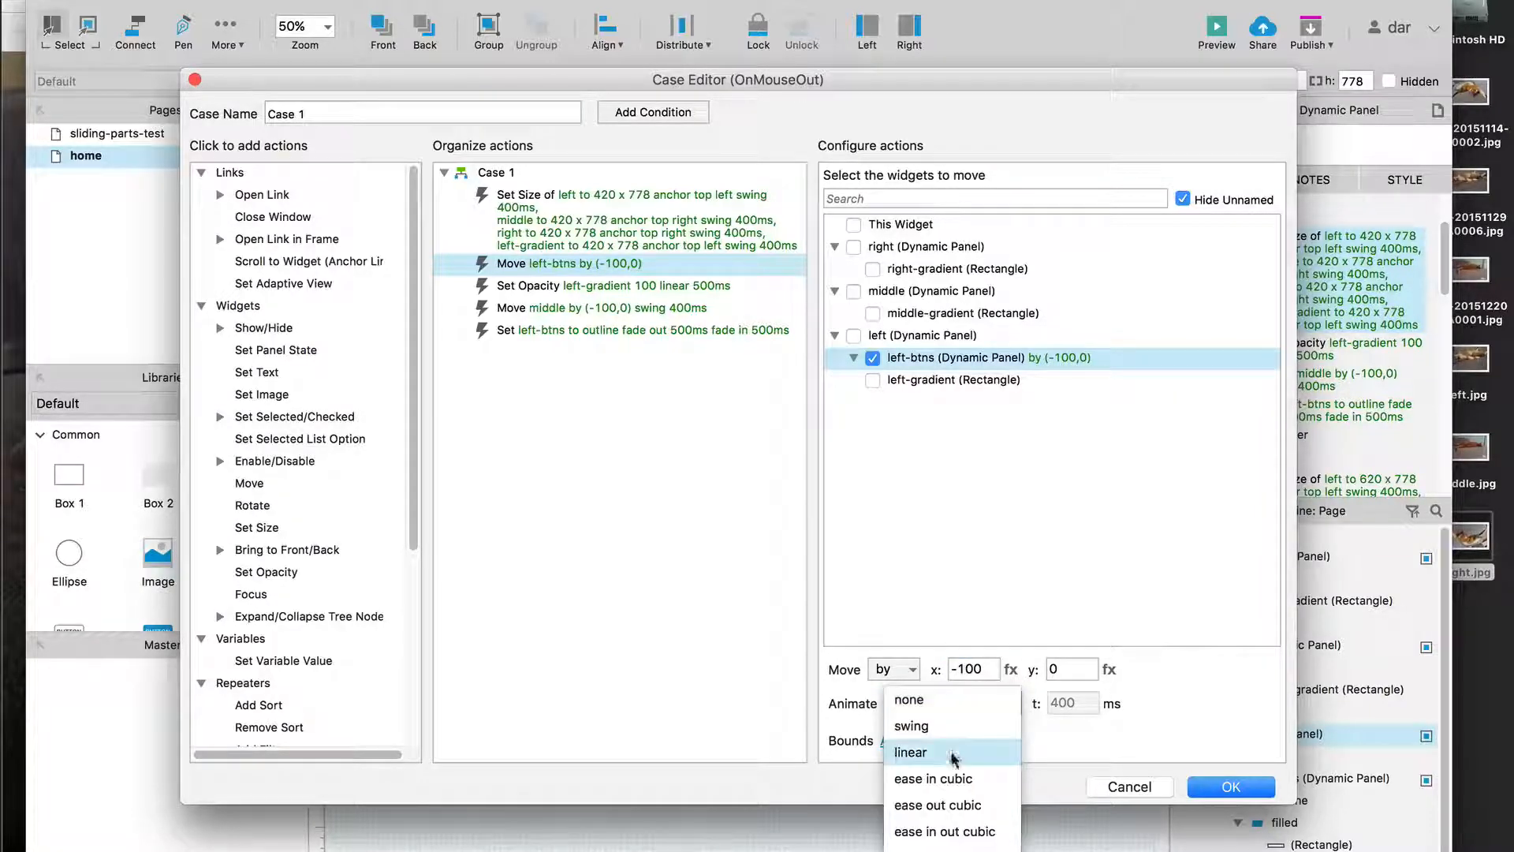
click(955, 759)
click(1193, 790)
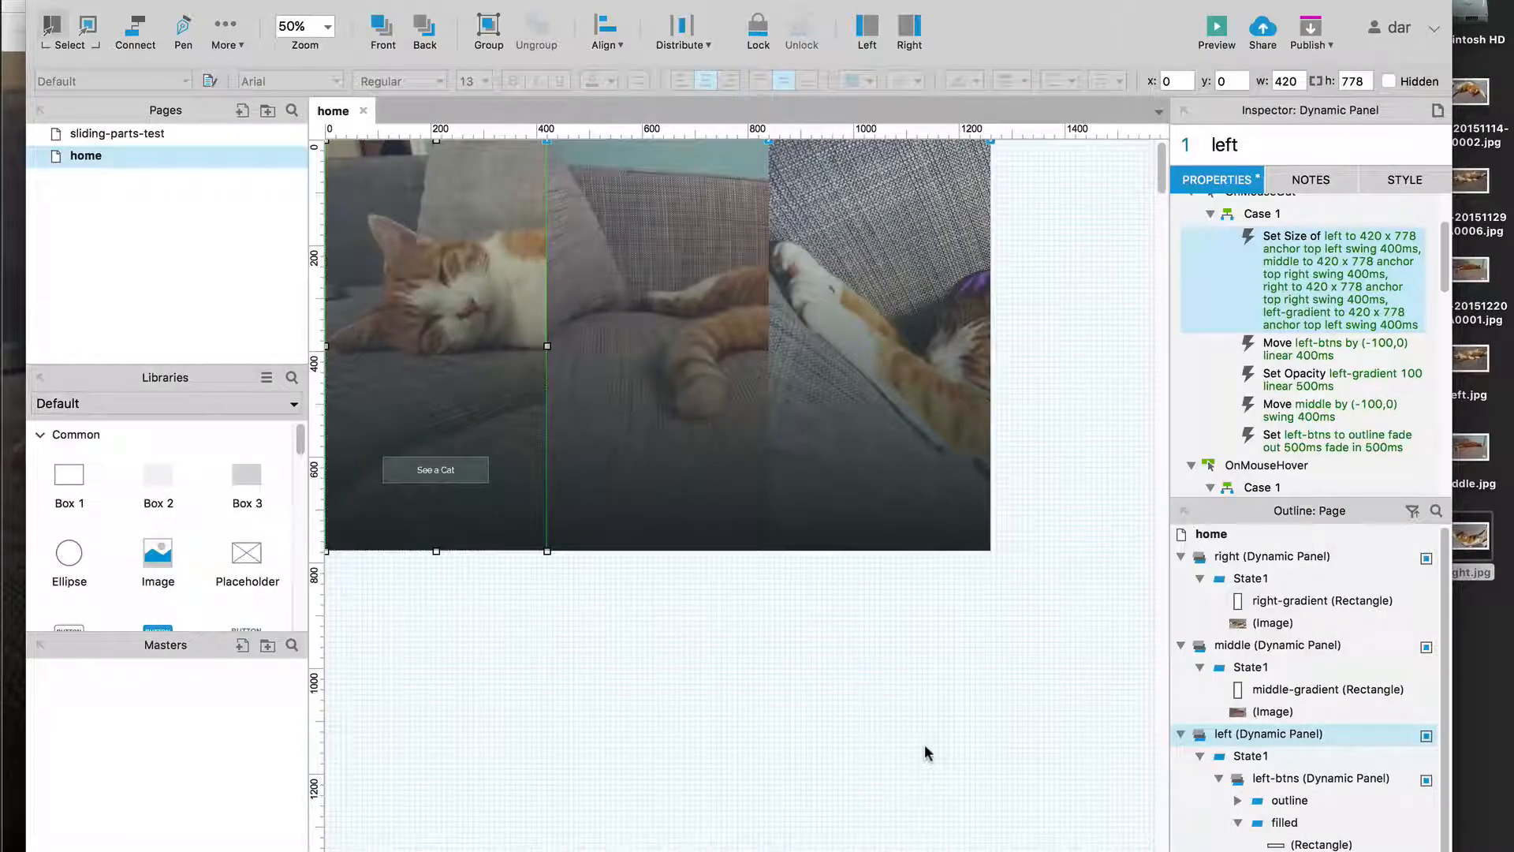
Preview the home page in the browser and test the left button's sideways movement on hover
key(super+period)
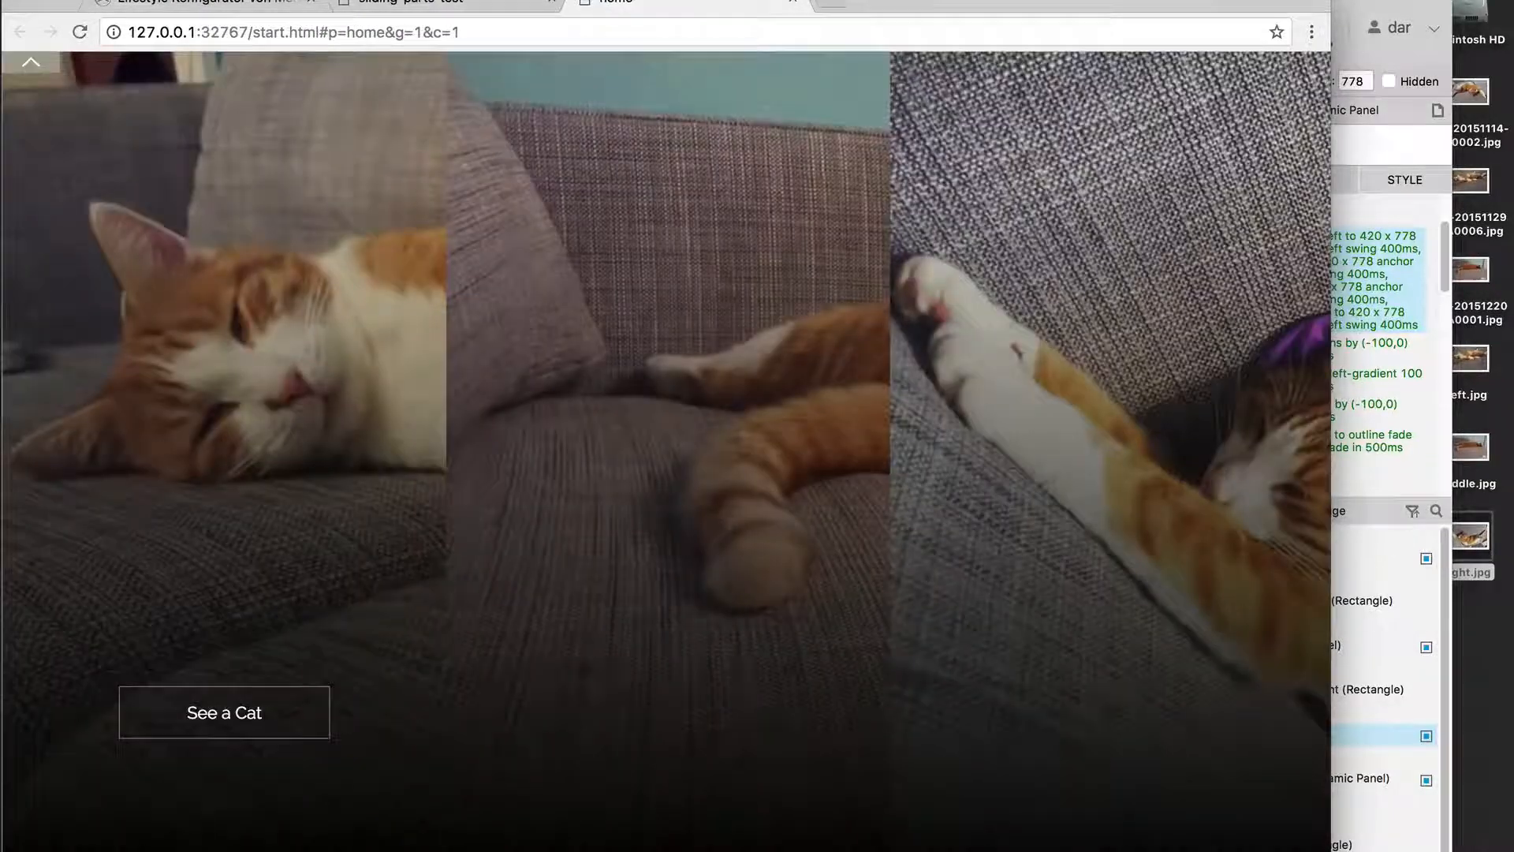
mouse_move(344, 349)
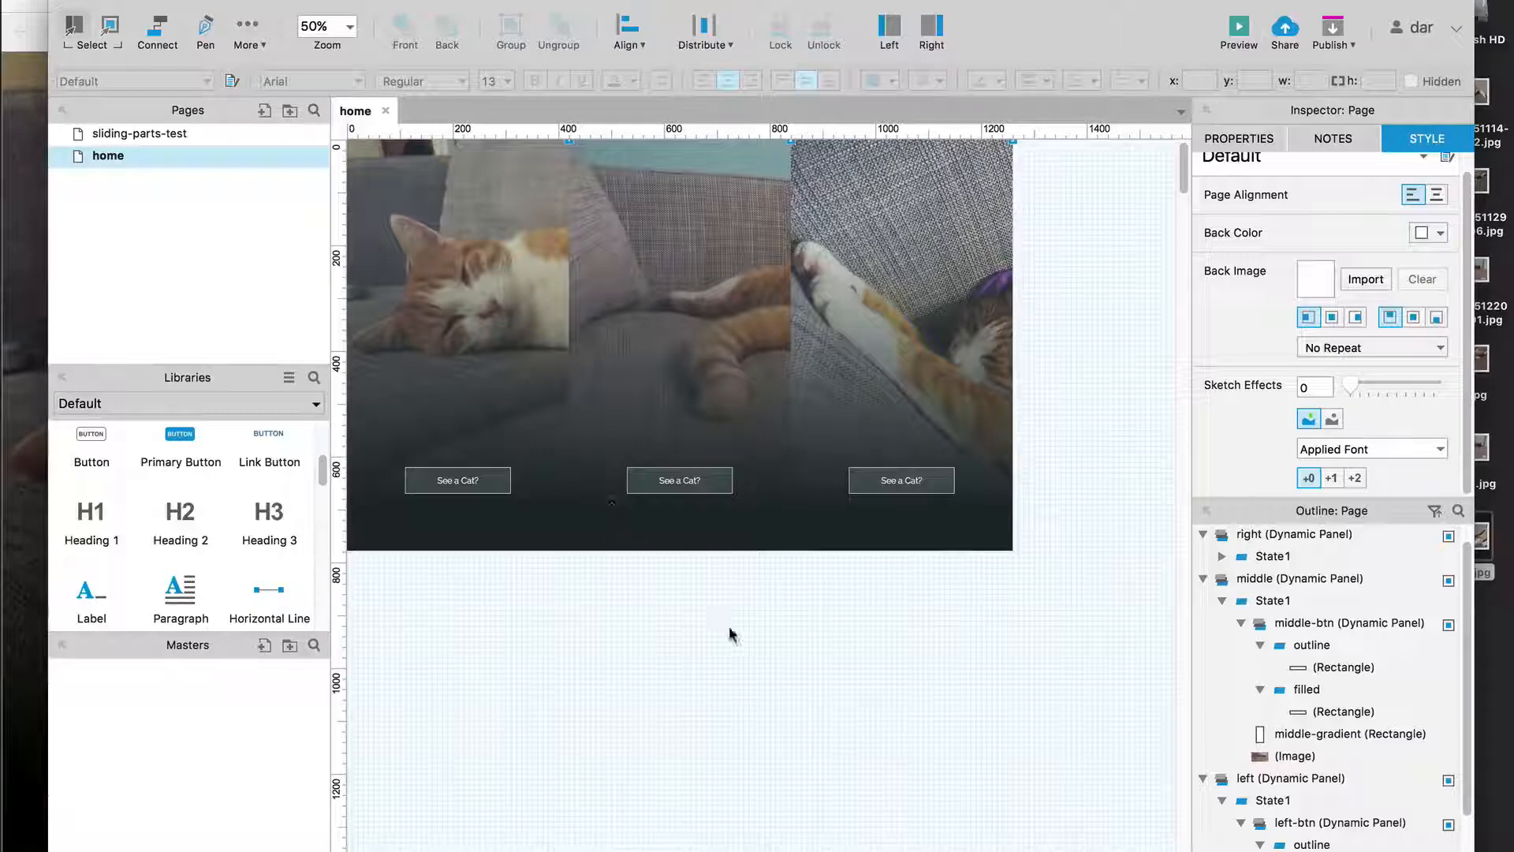
Review the home preview with all three buttons and compare it with the panels of the Mercedes-Benz Lifestyle-Konfigurator in the browser
key(super+Tab)
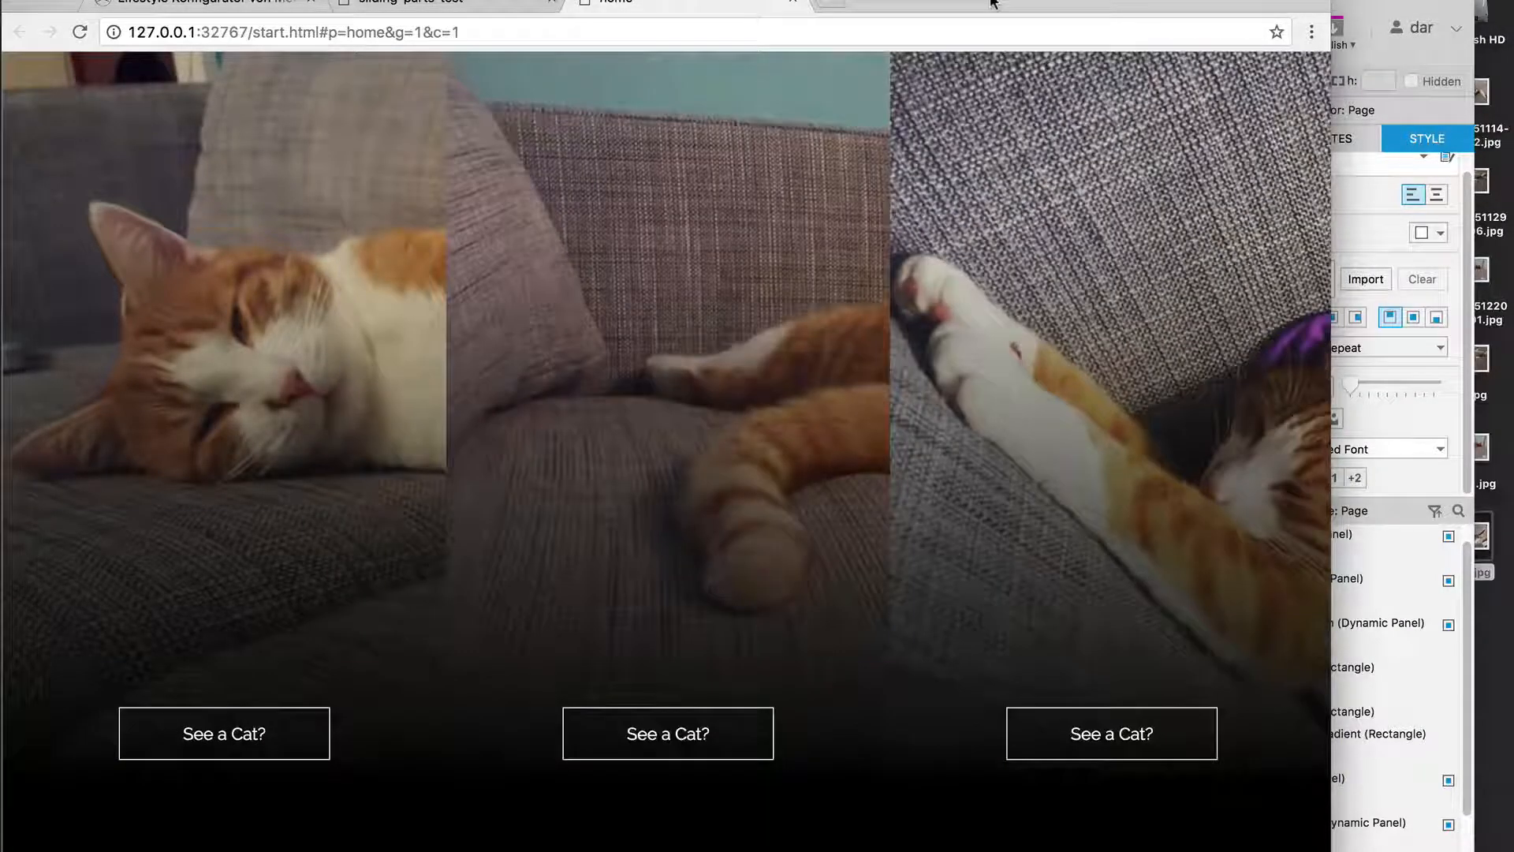
click(227, 3)
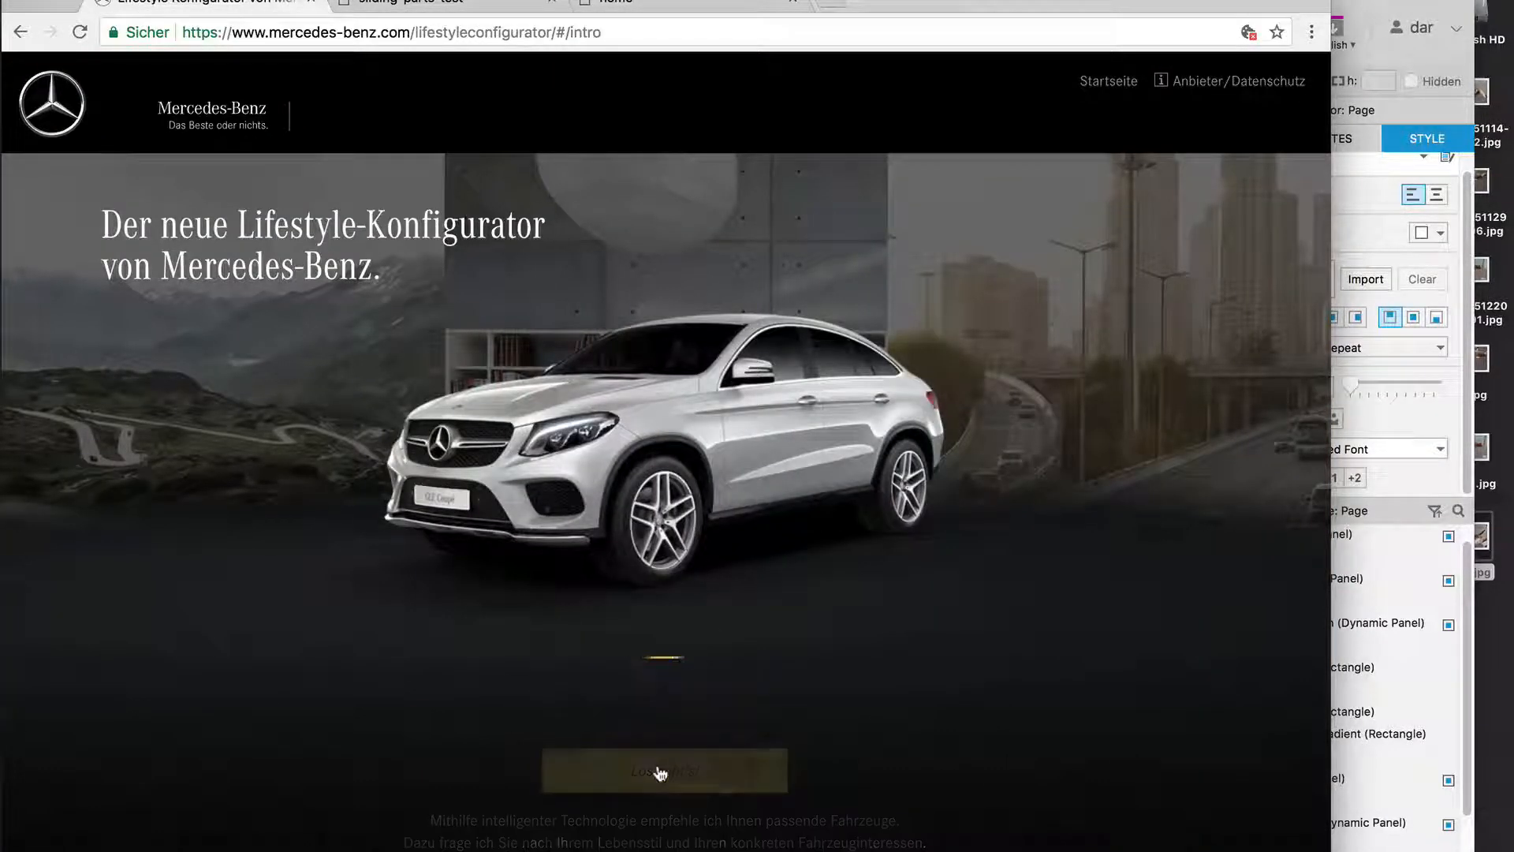
click(661, 771)
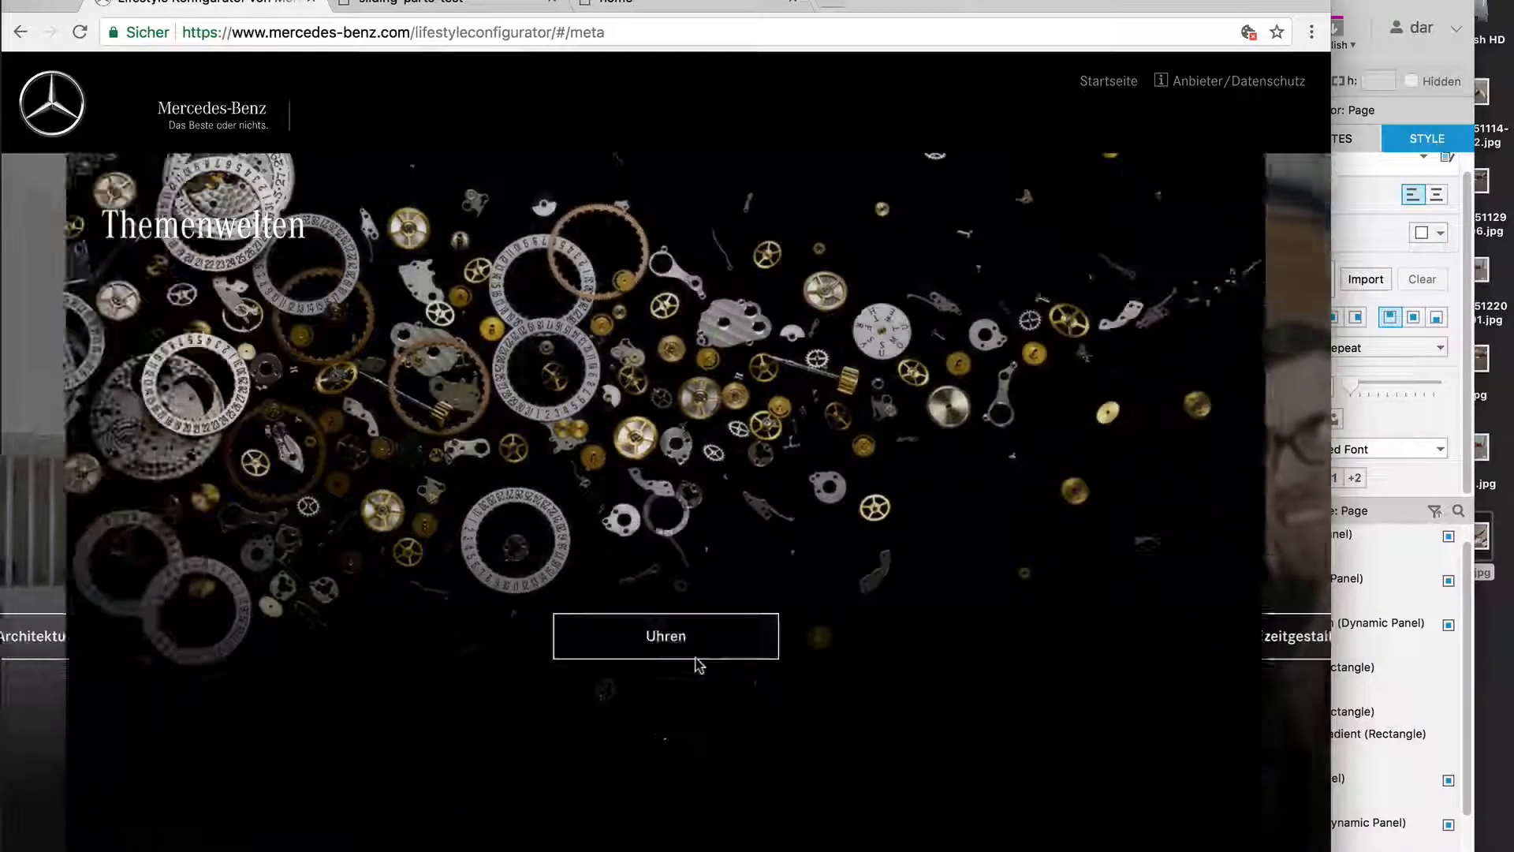
click(699, 664)
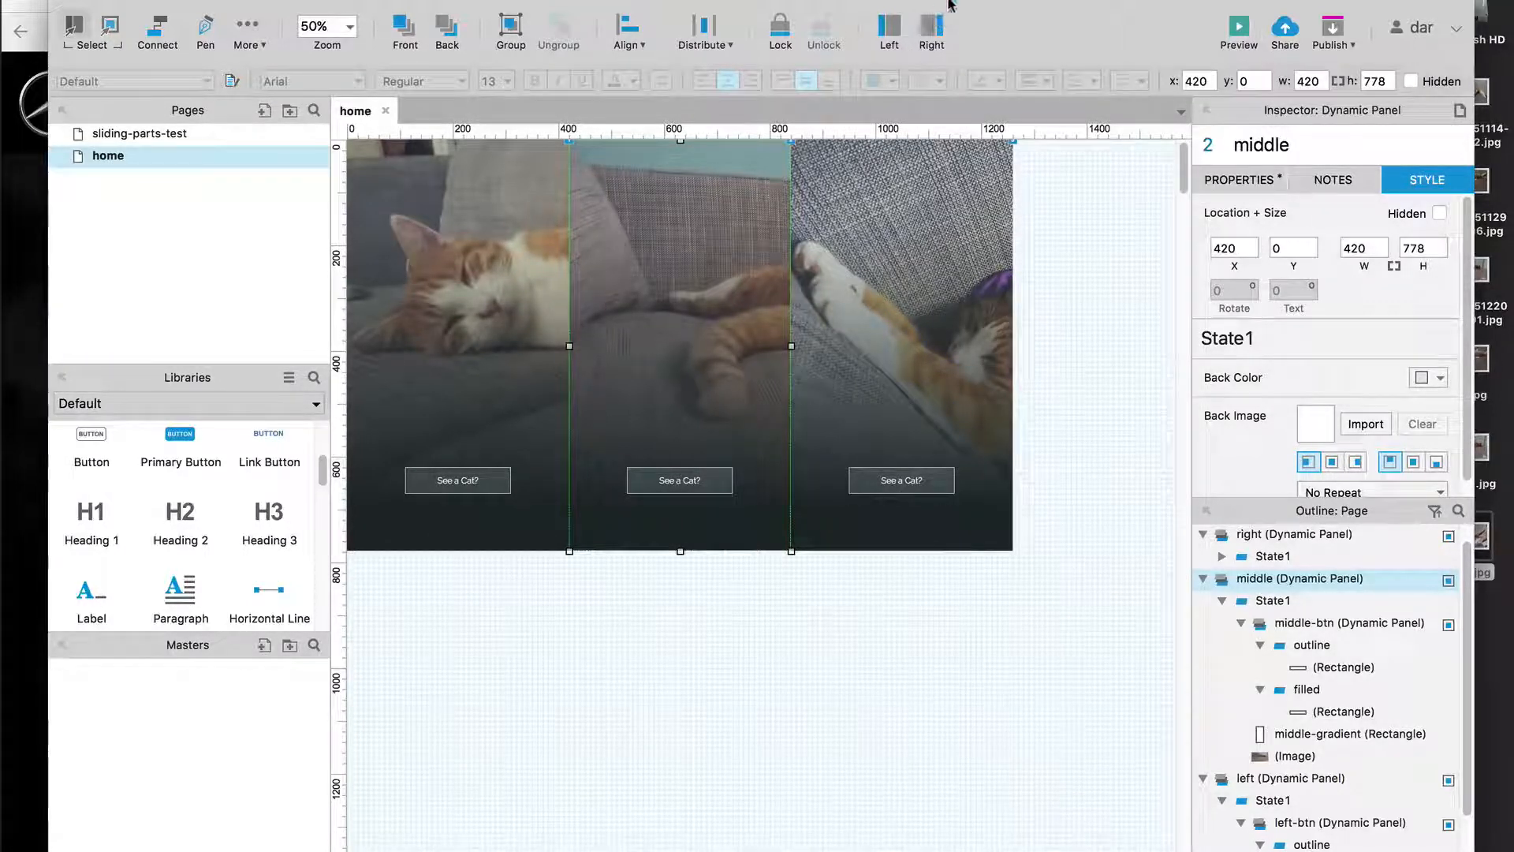
Switch to Photoshop and apply a Gaussian Blur to the background layer of IMG-20151220-WA0001.jpg
drag(950, 7, 904, 6)
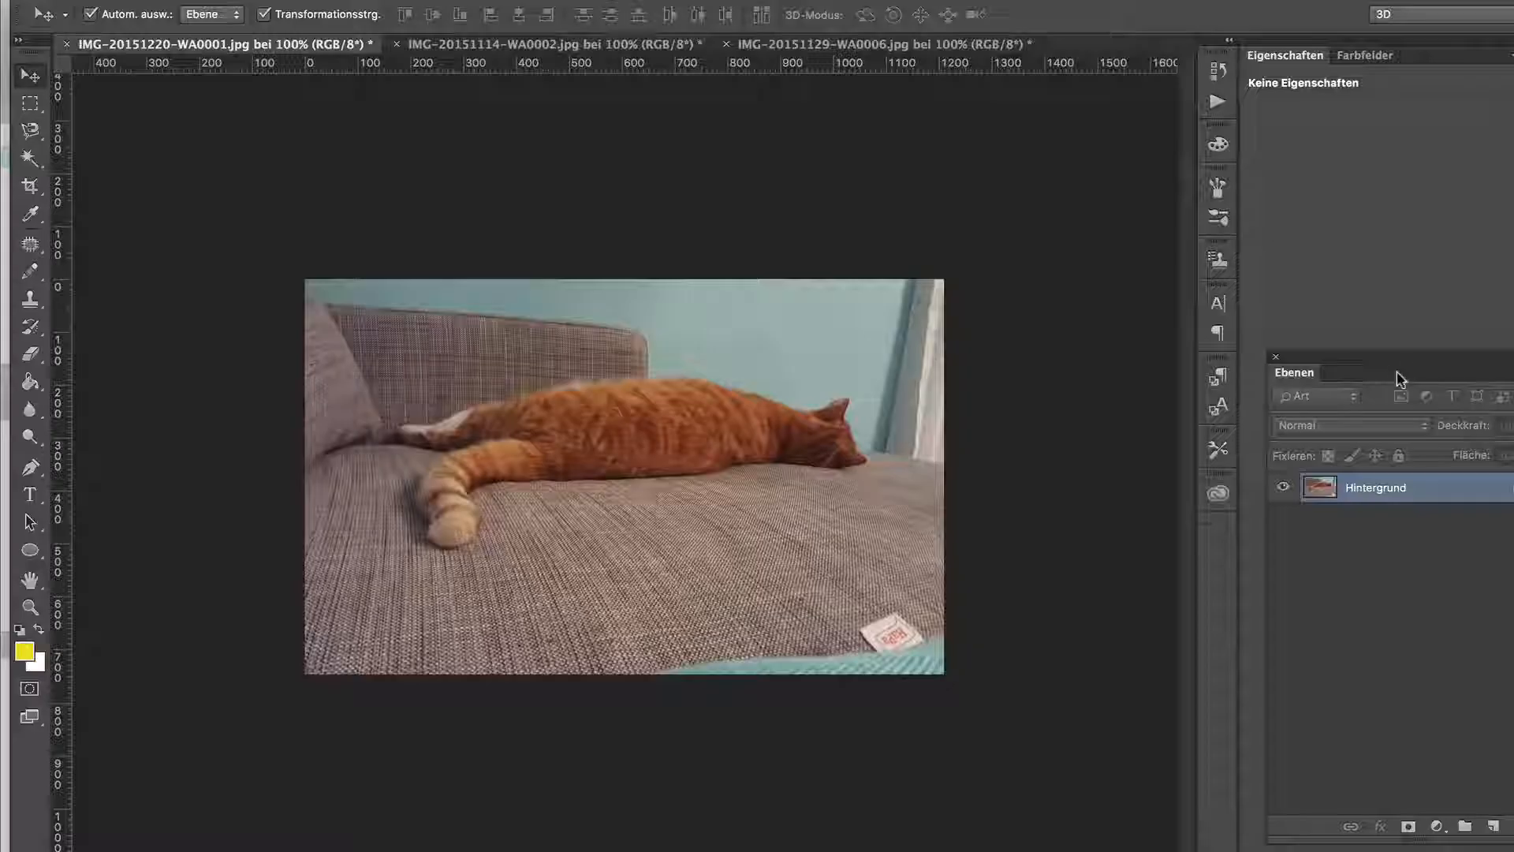
drag(1413, 362, 1267, 352)
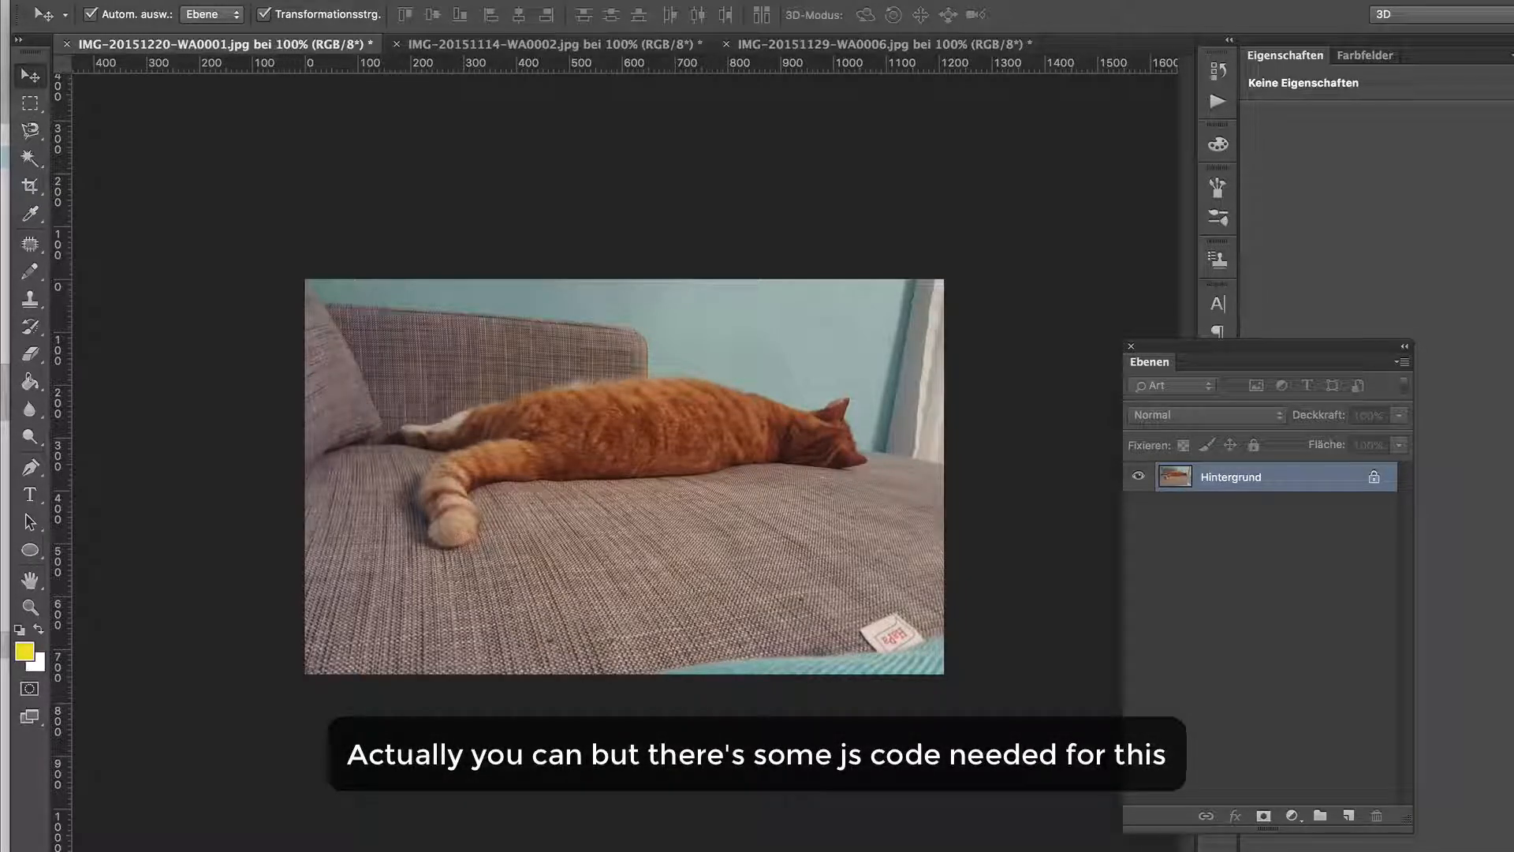
click(565, 0)
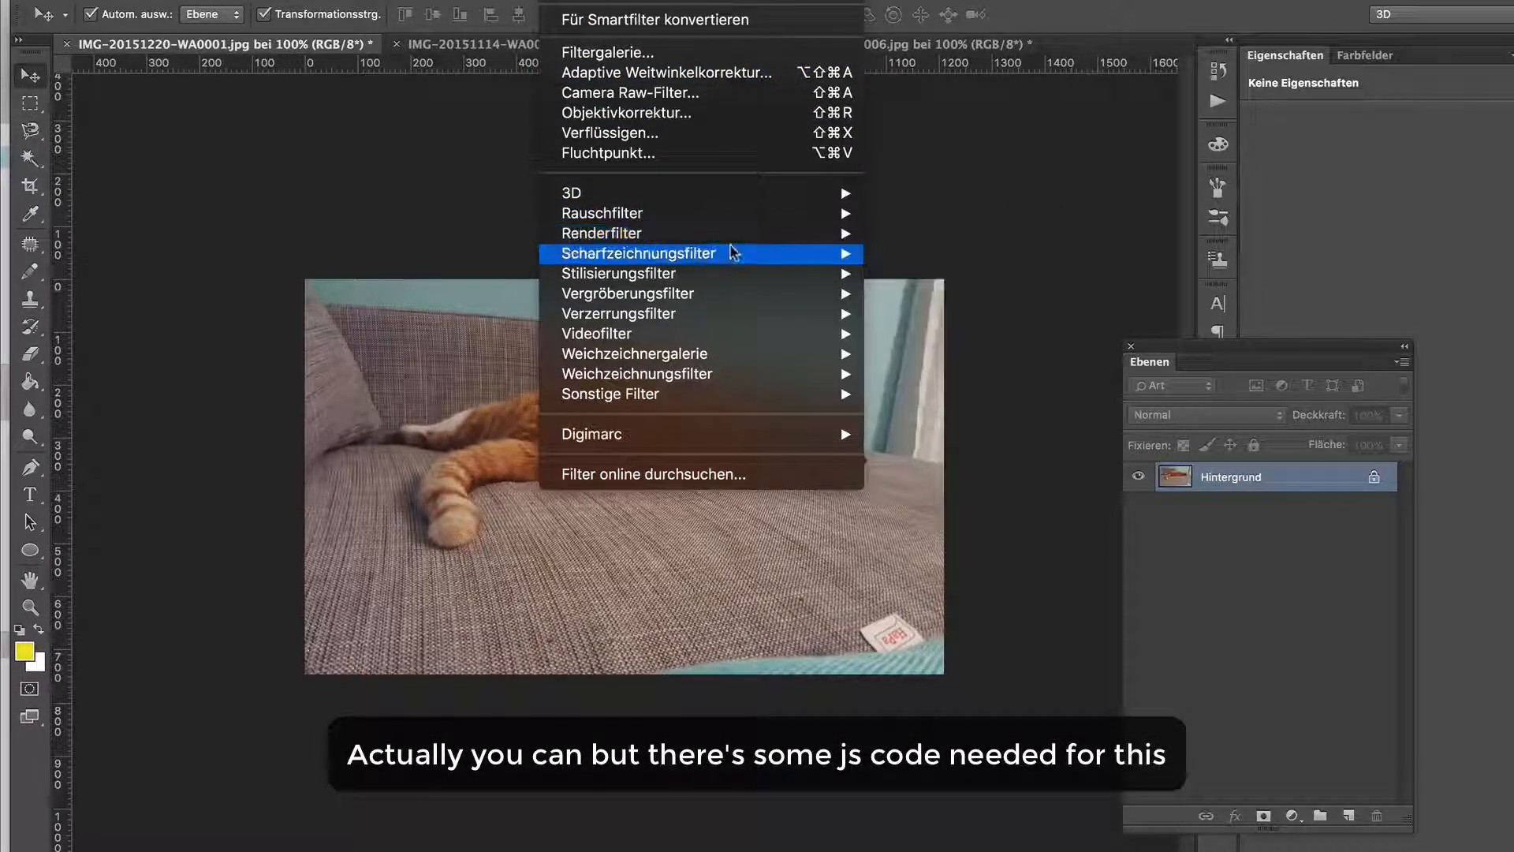
mouse_move(771, 375)
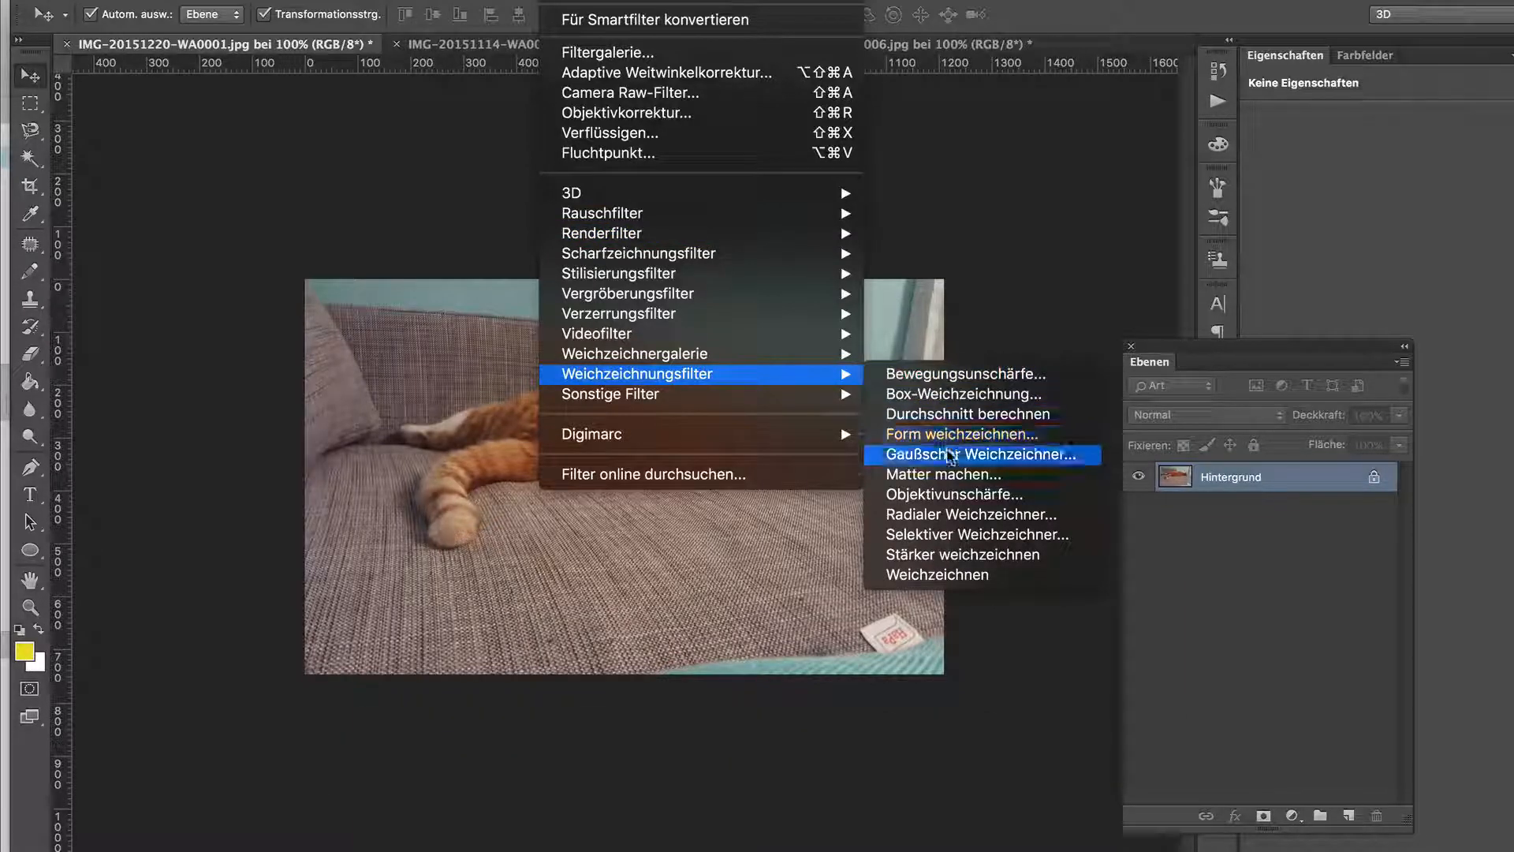
click(999, 455)
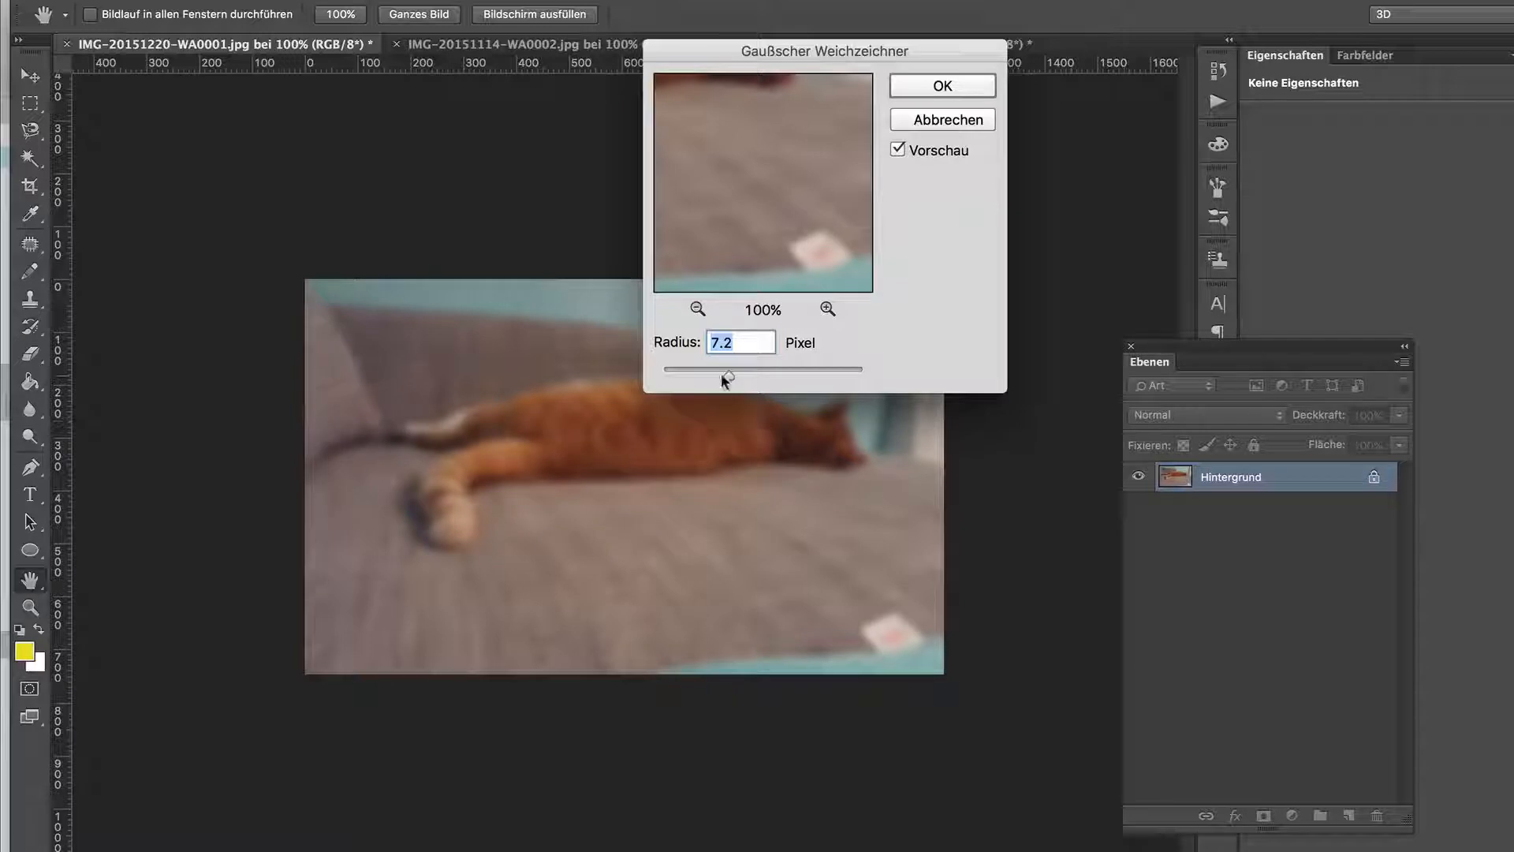
drag(728, 377, 736, 376)
click(972, 82)
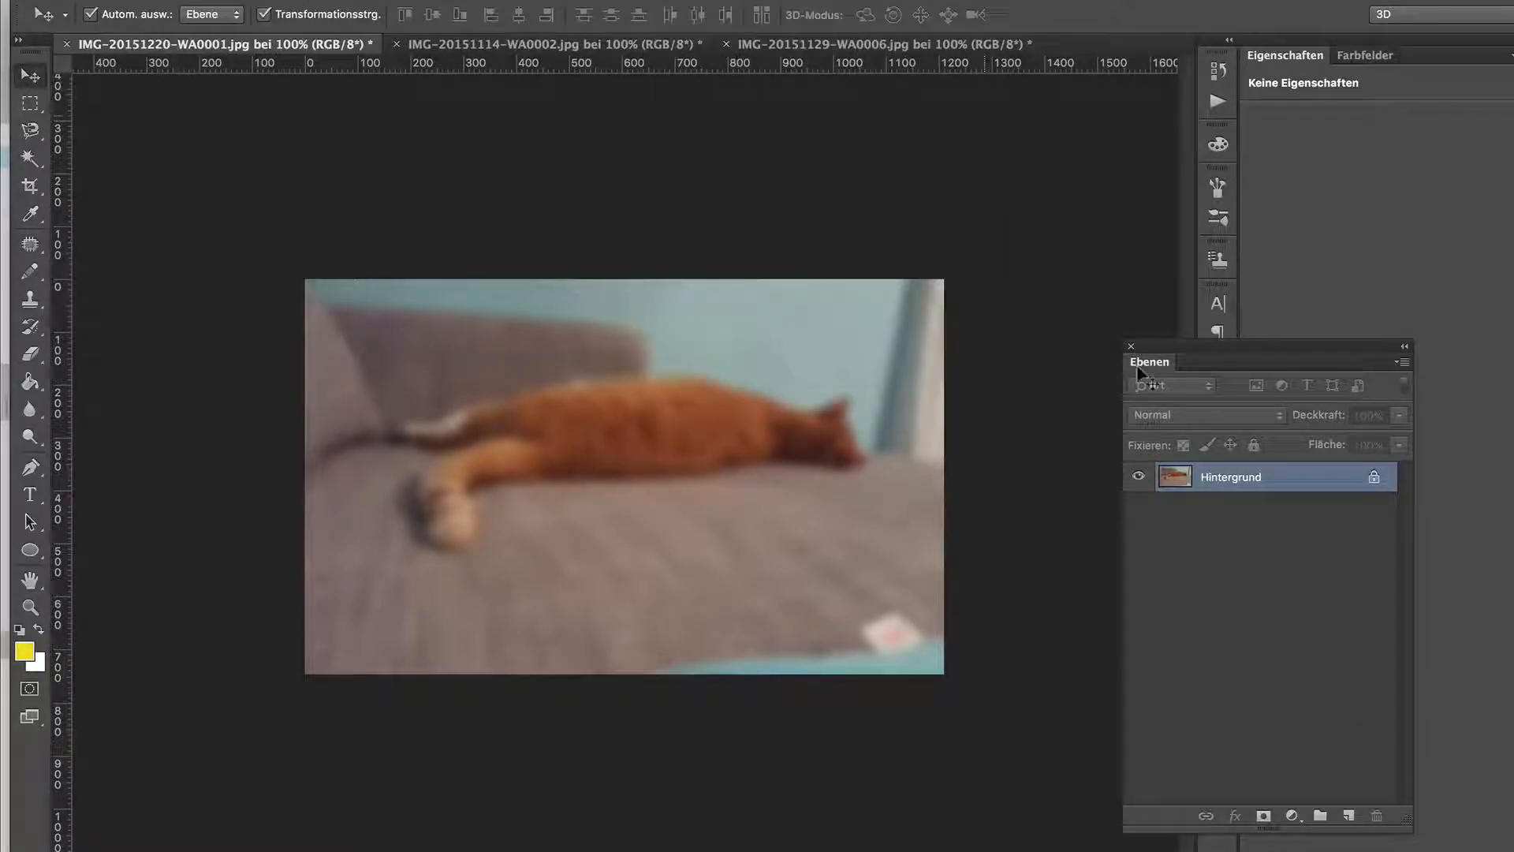
Add a new layer above the blurred photo and fill it with black
click(1356, 820)
click(19, 630)
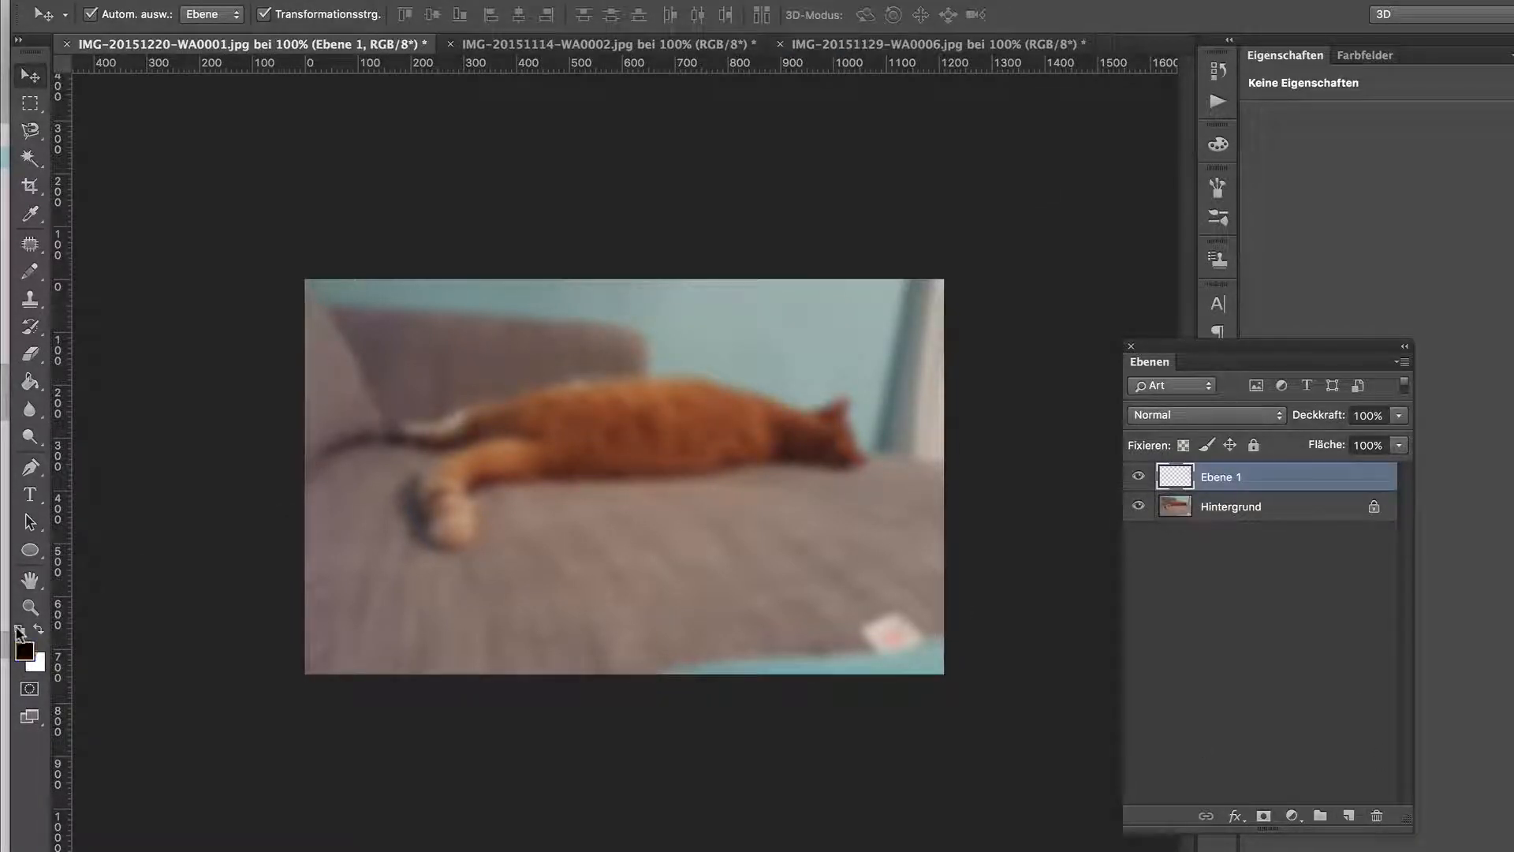
click(30, 381)
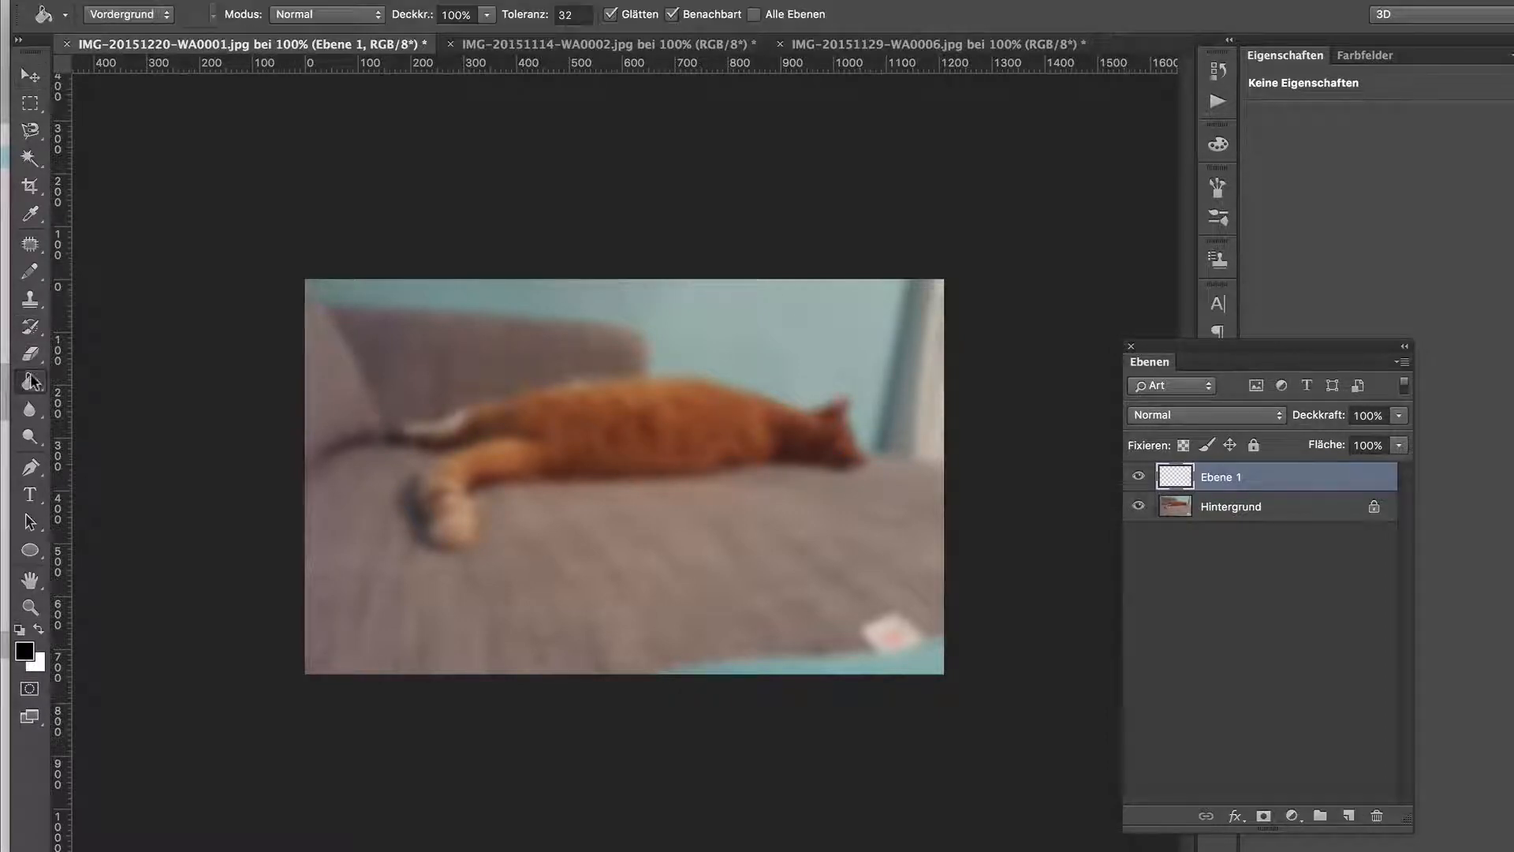
click(696, 530)
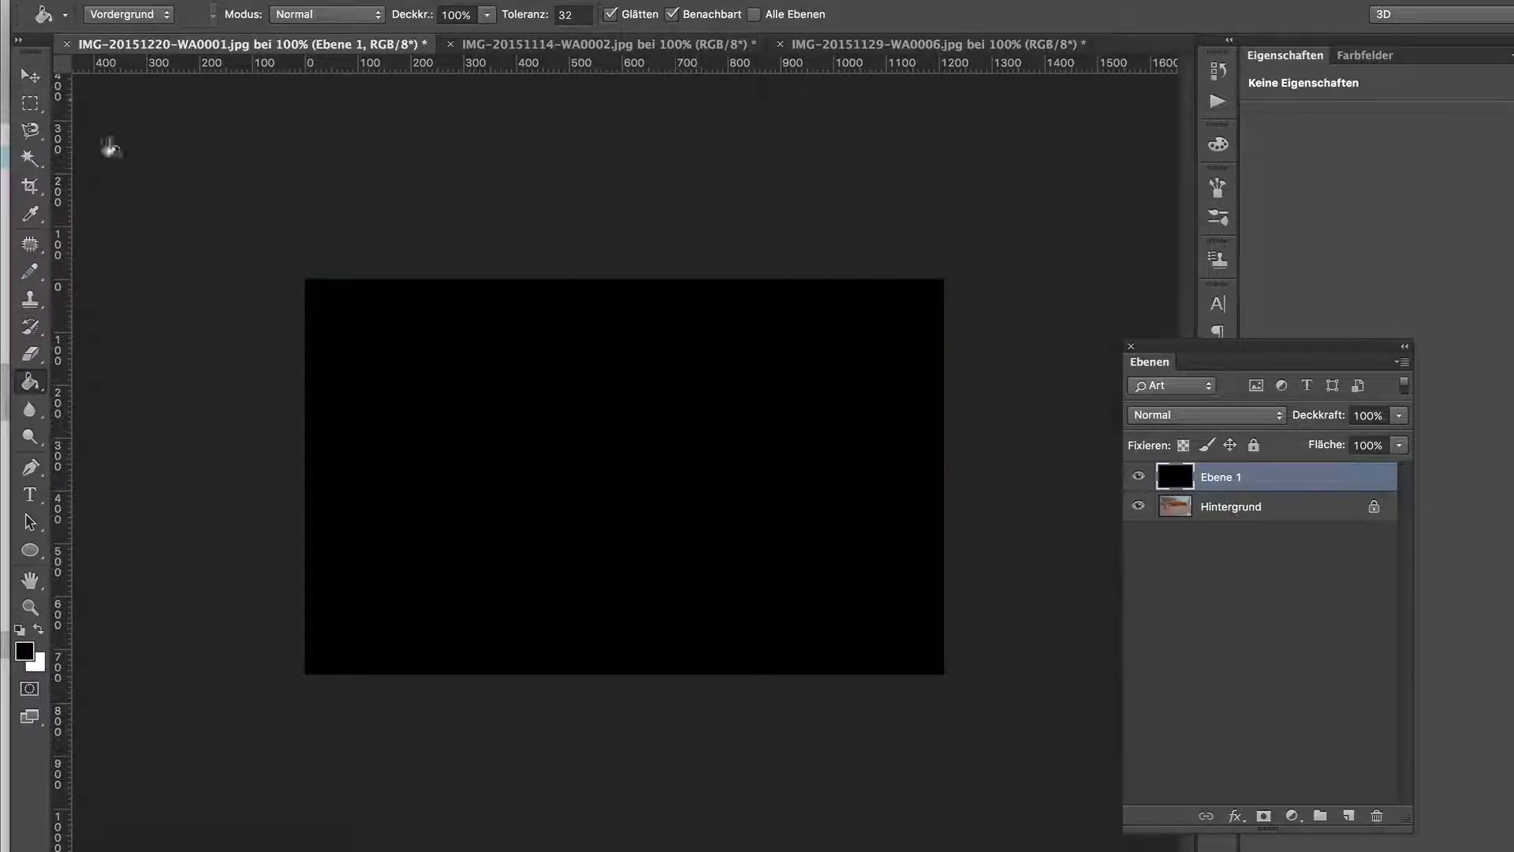
click(30, 75)
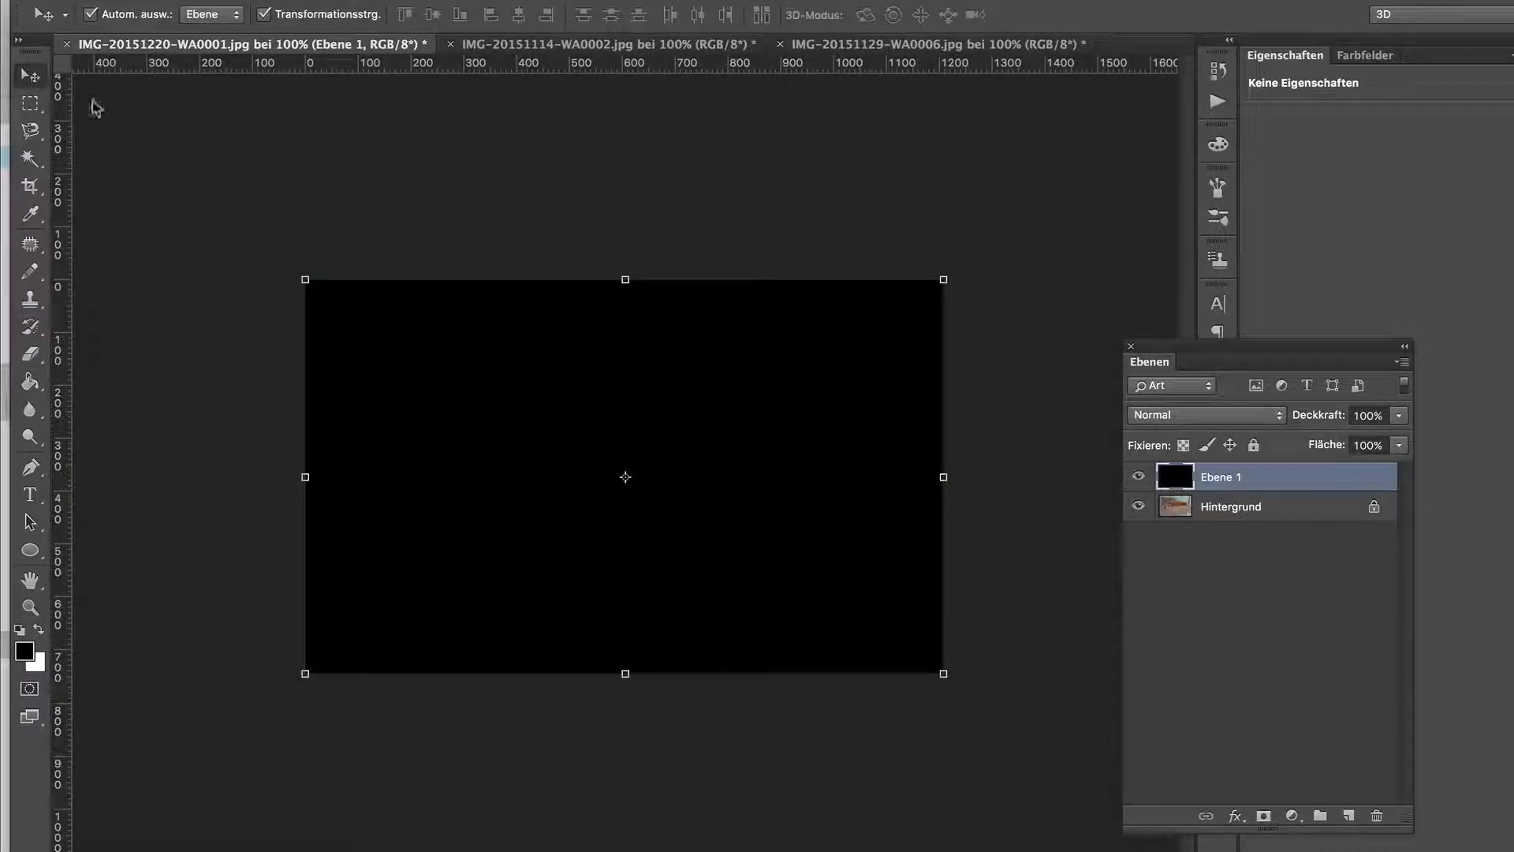
Reduce the opacity of the black layer Ebene 1 over the blurred photo to 32%
click(1399, 415)
drag(1341, 439, 1332, 439)
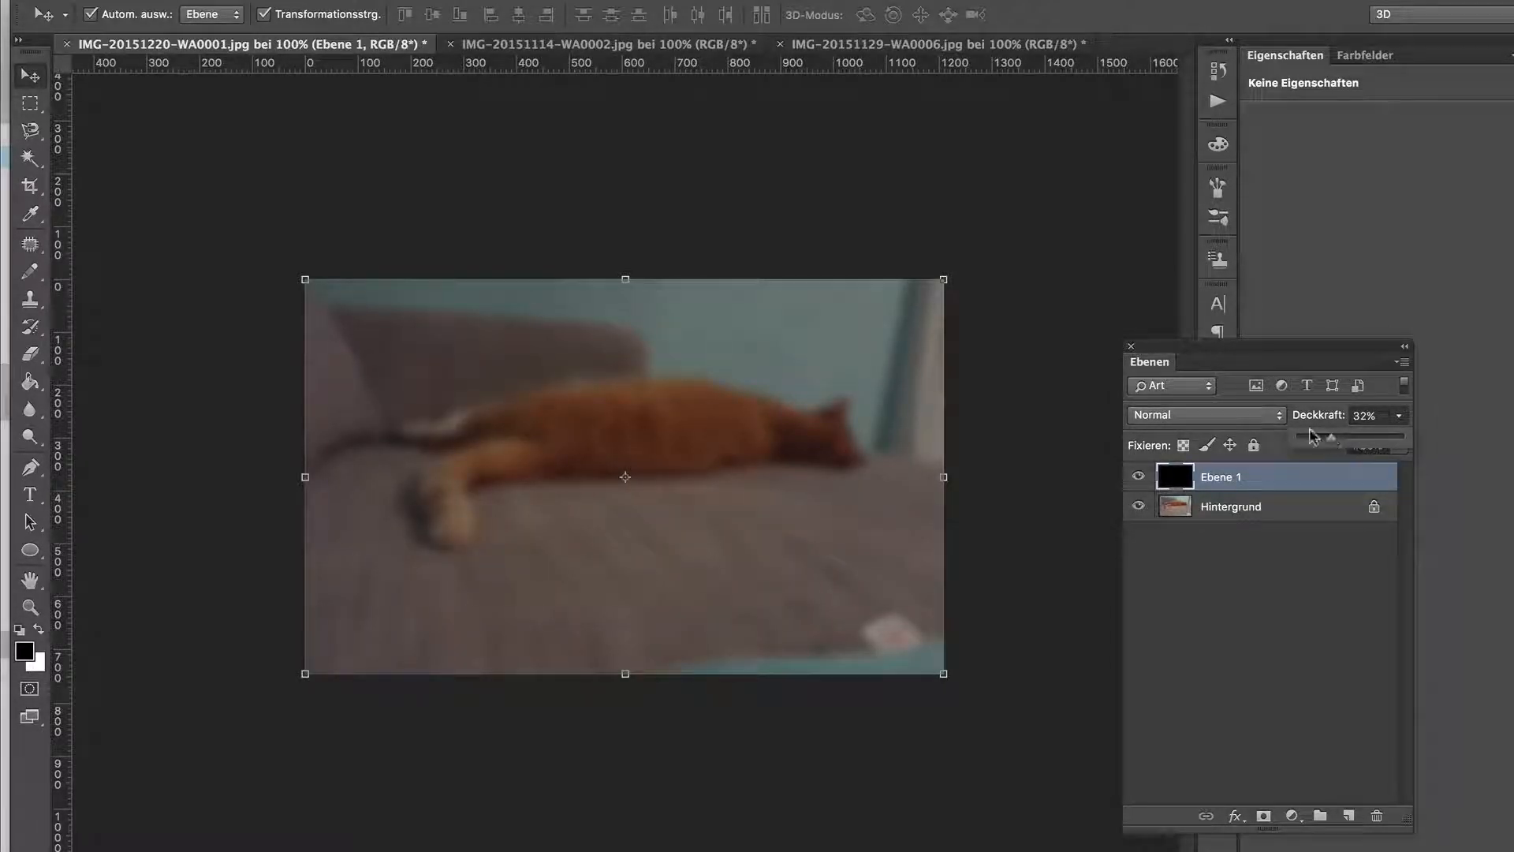
click(1031, 432)
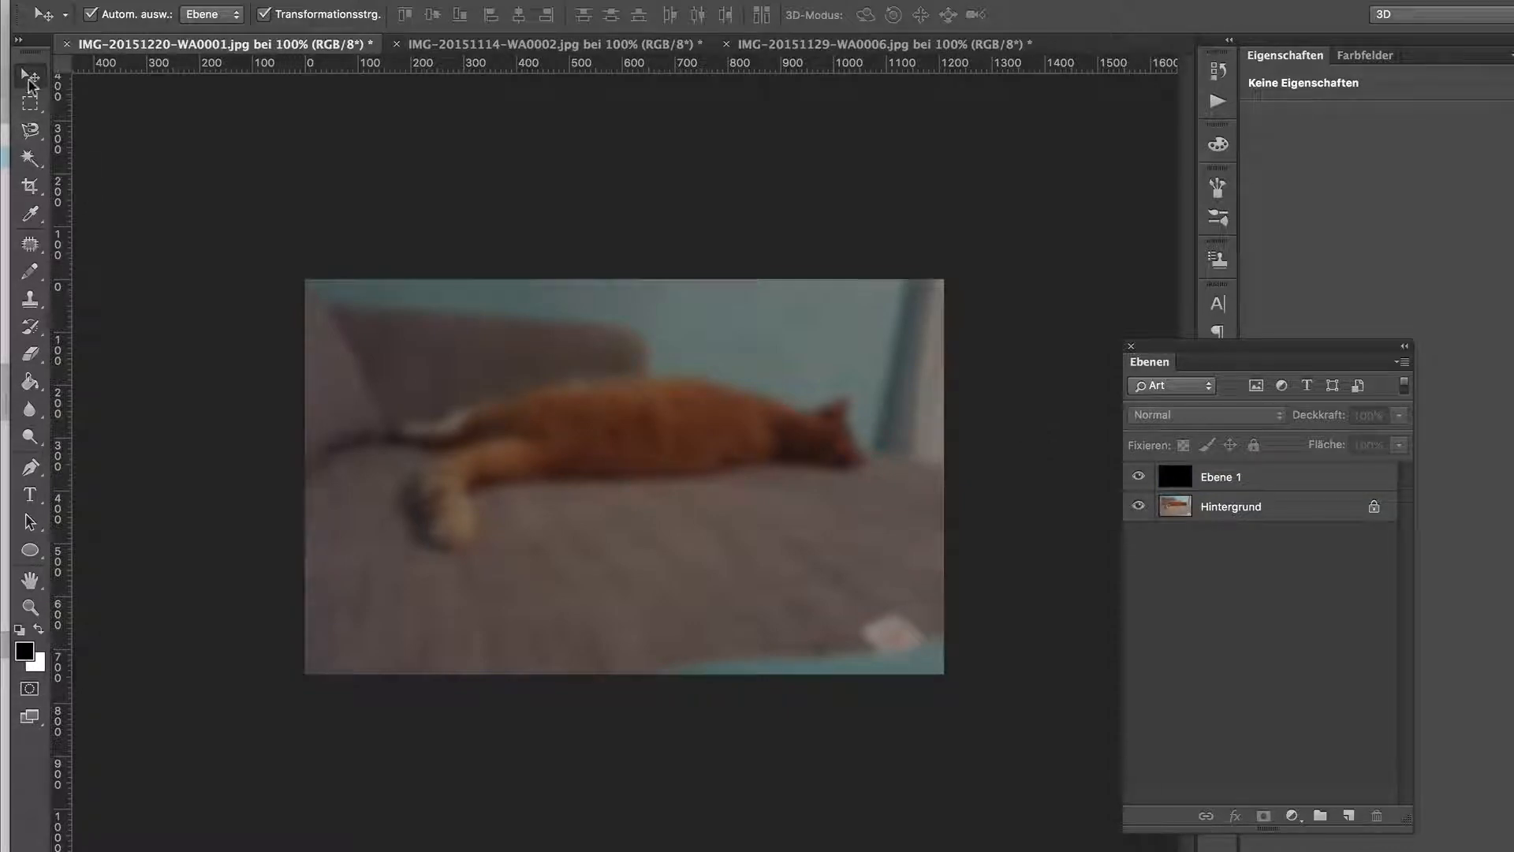
Open the web export for the darkened photo as JPEG at quality 50 and set the image width to 1260 px
key(super+alt+shift+s)
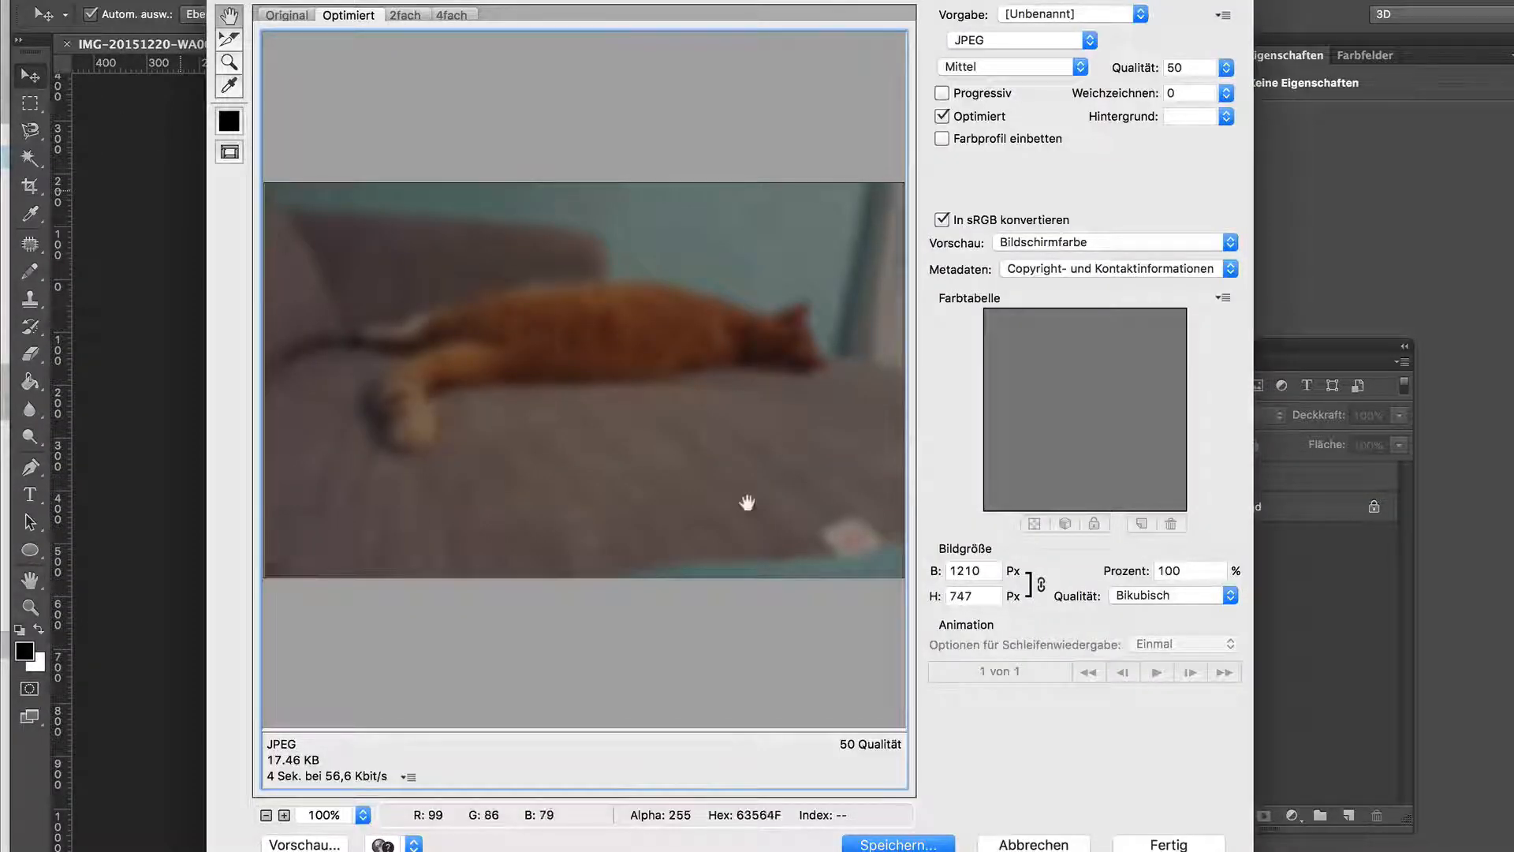
click(979, 571)
double_click(978, 570)
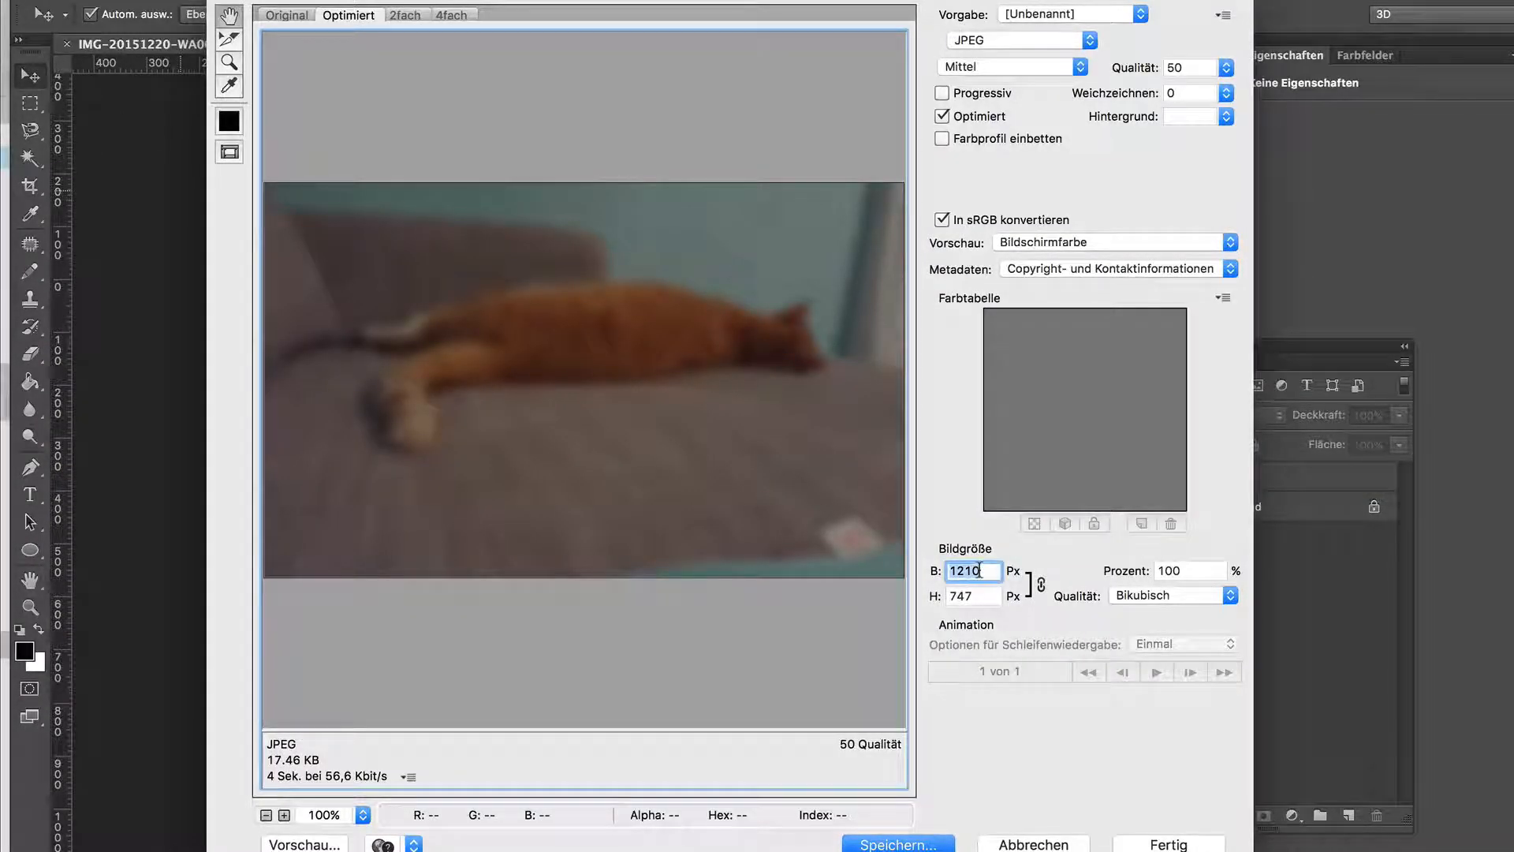
text(1260)
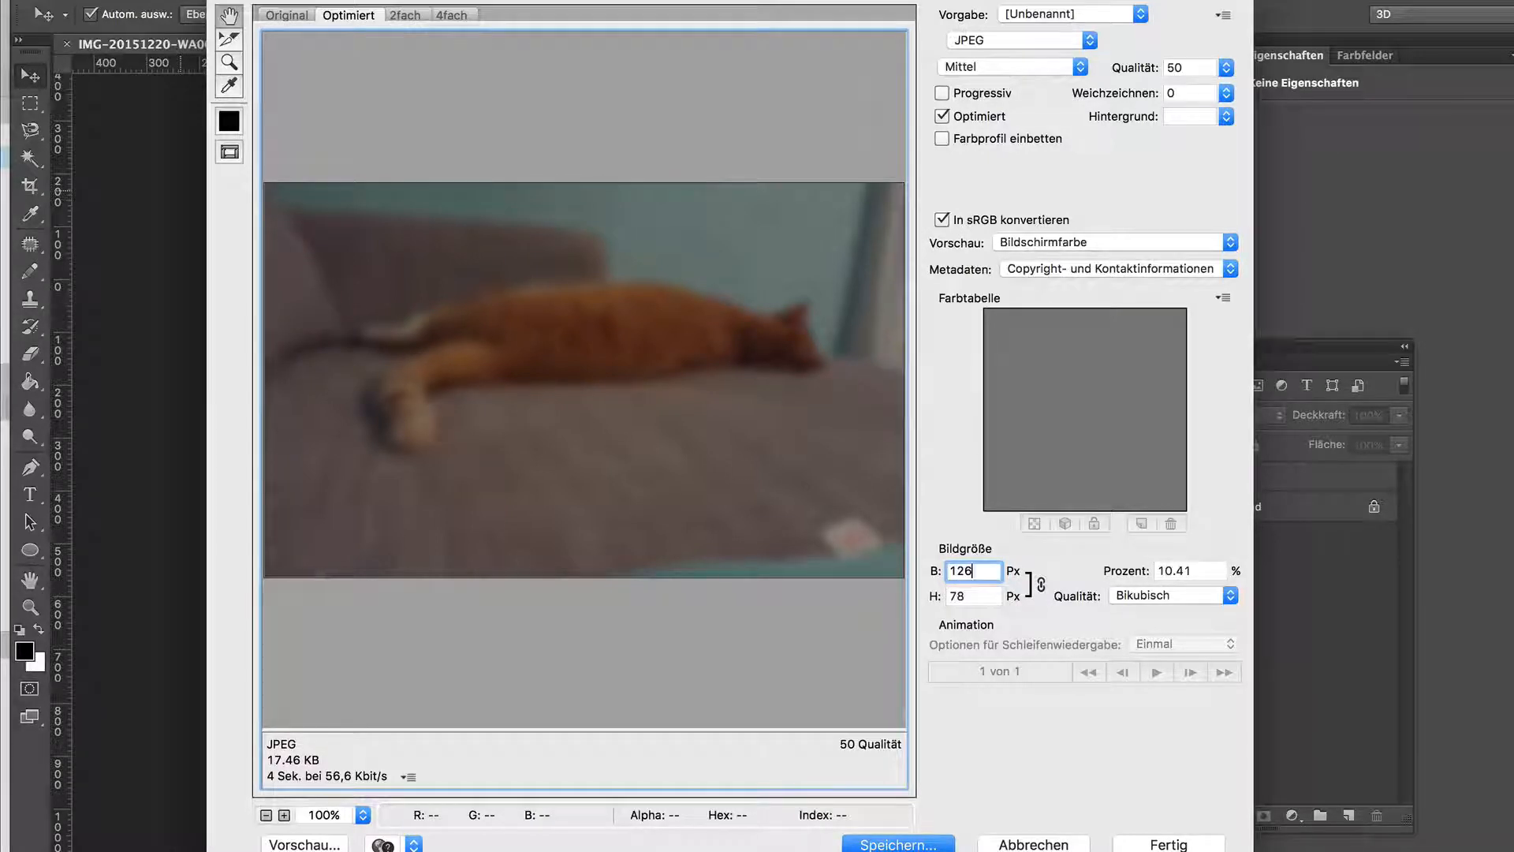
key(Tab)
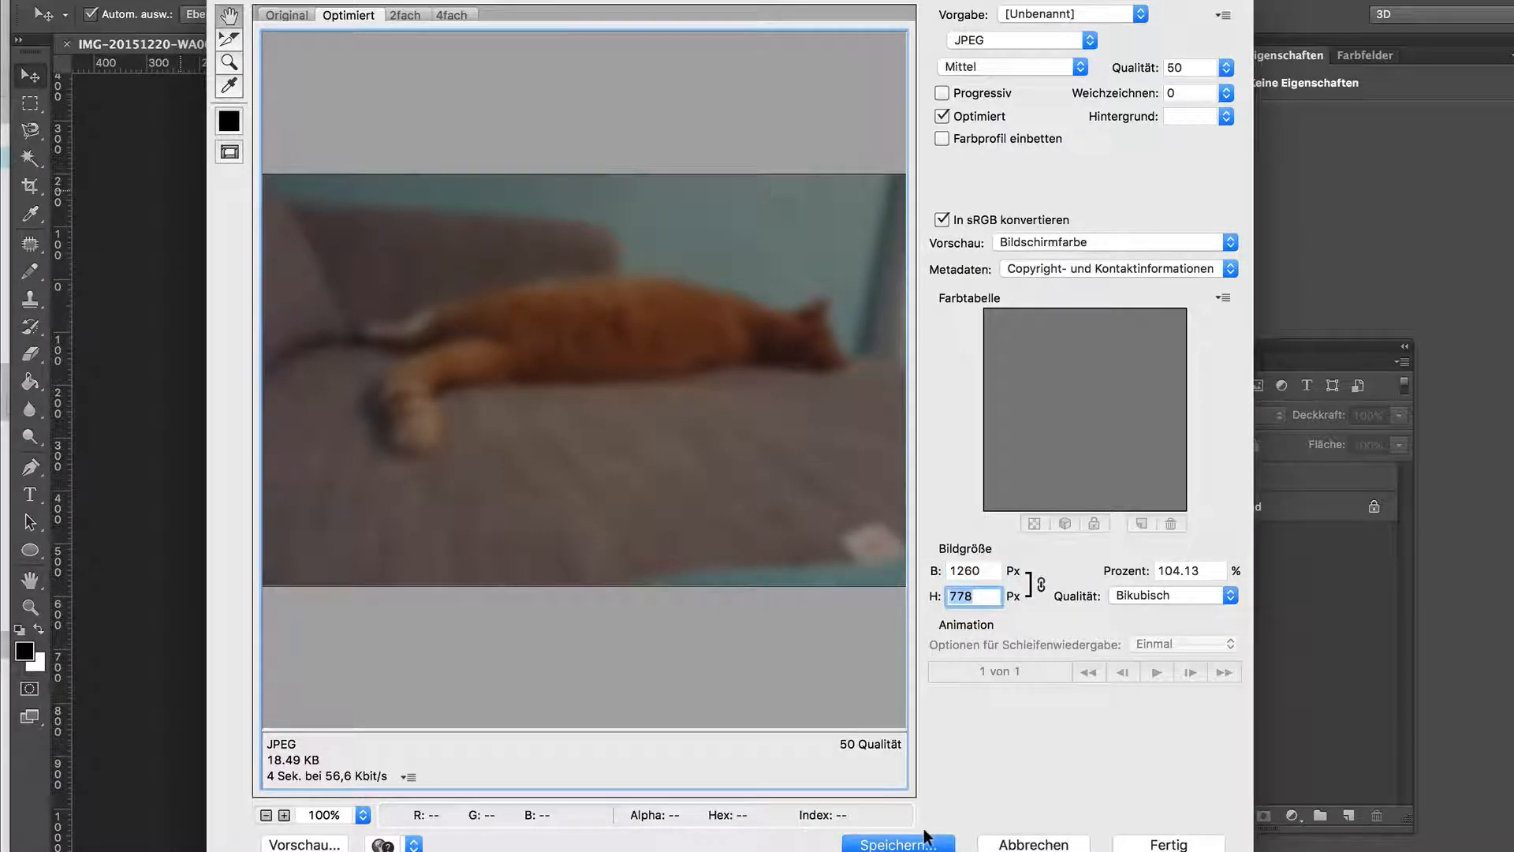
Save the exported photo to the desktop (Schreibtisch) as middle-blur.jpg
click(908, 845)
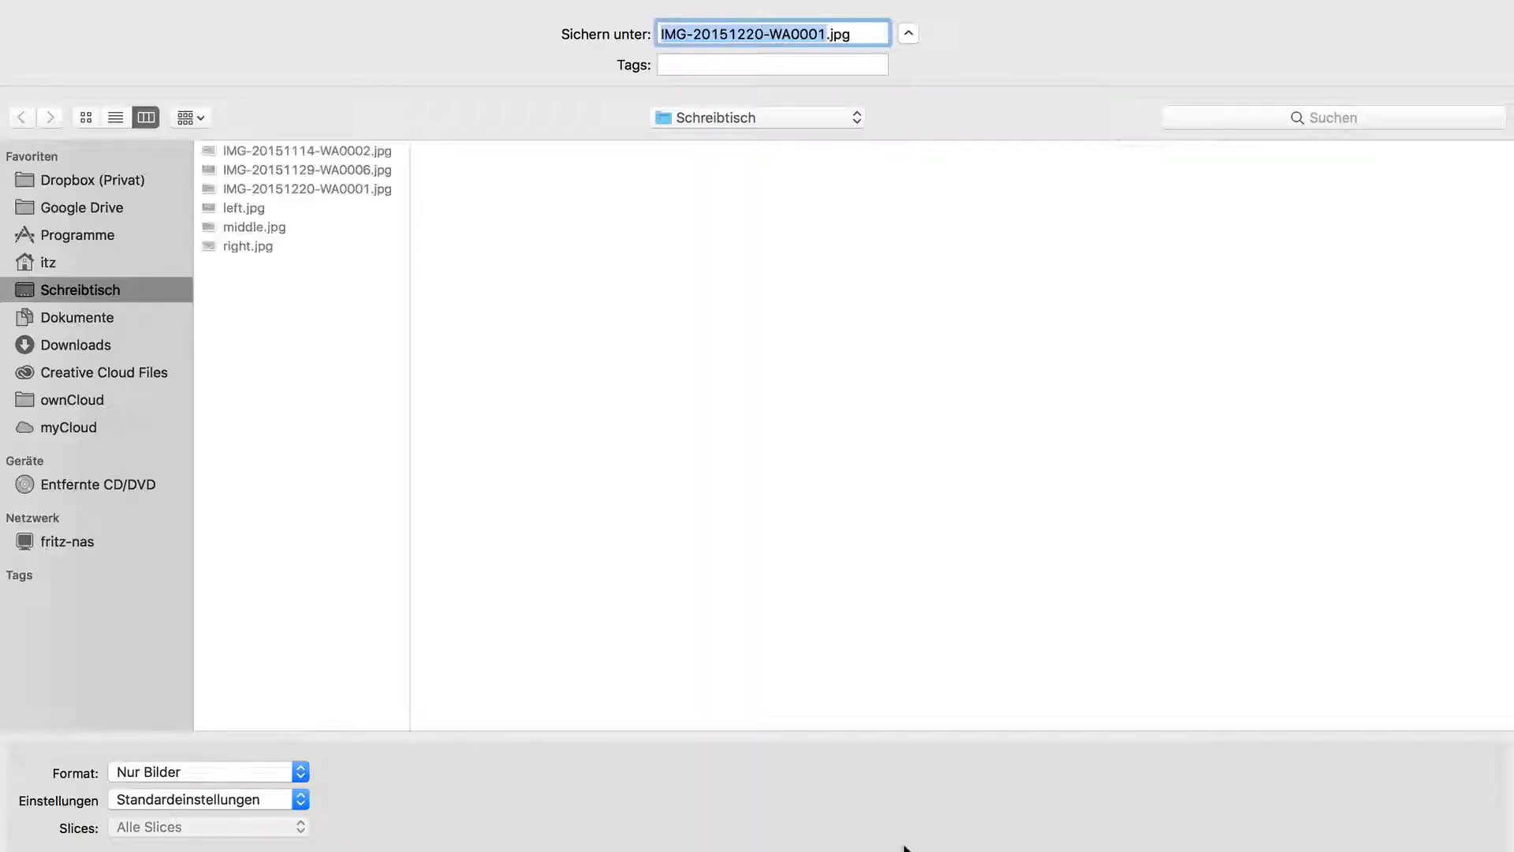
click(276, 229)
click(700, 35)
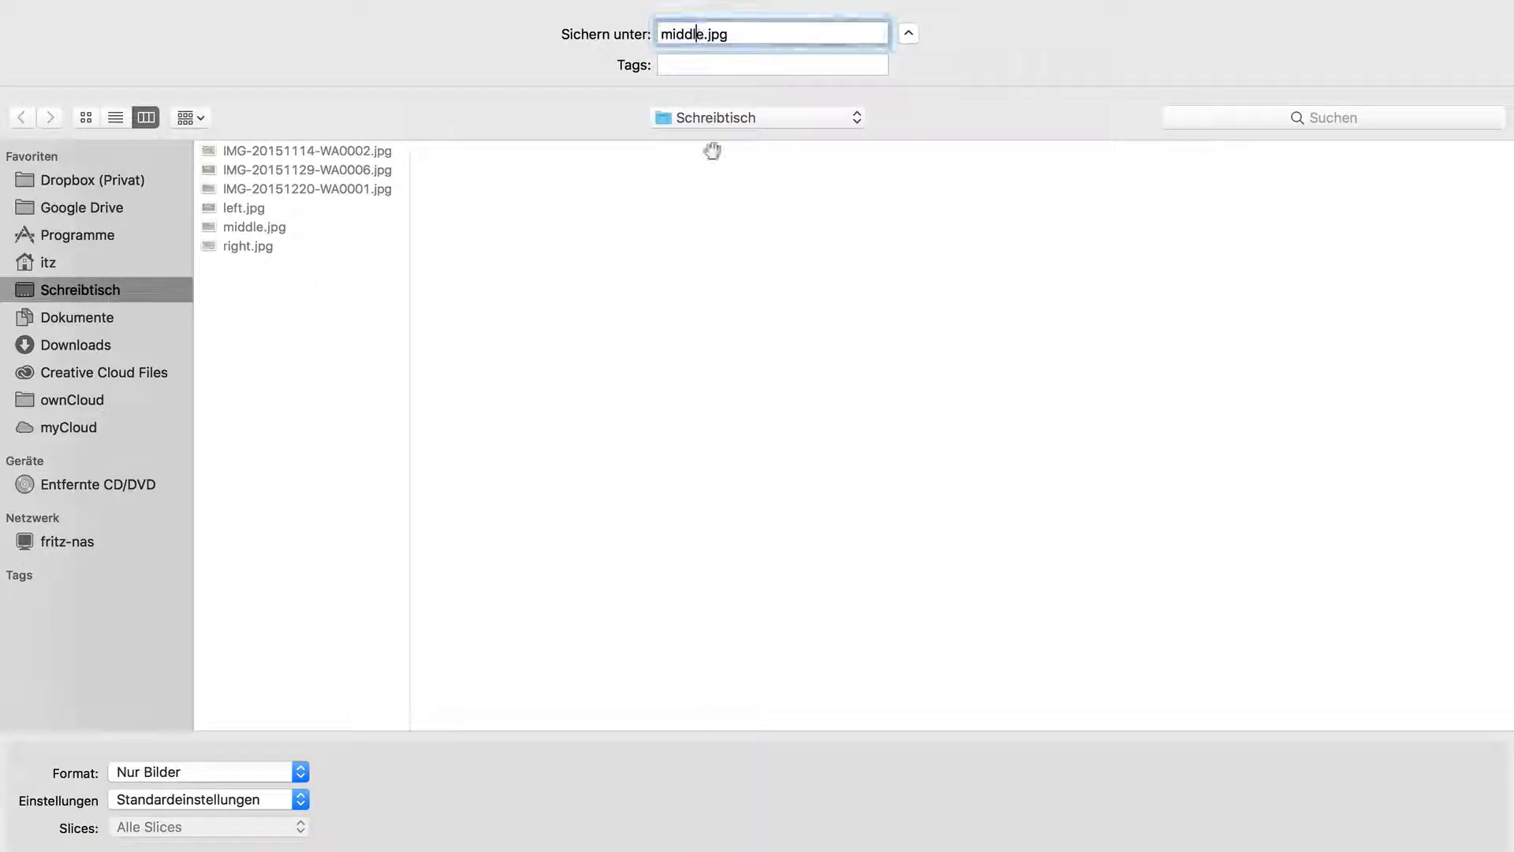
text(-blur)
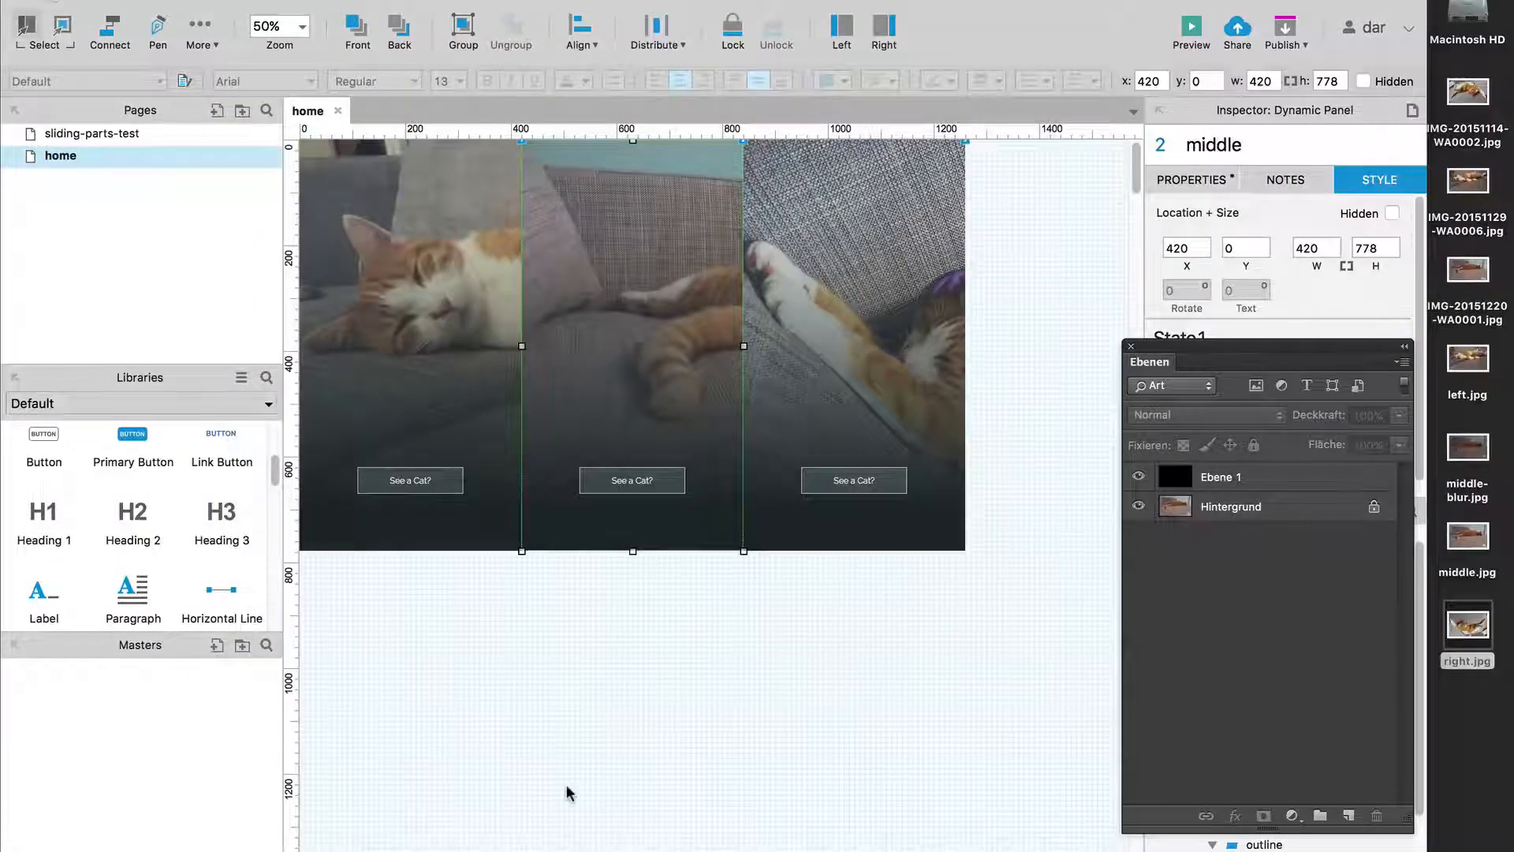
Switch to Axure RP, open State1 of the middle dynamic panel, and place middle-blur.jpg from the desktop at X 0, Y 0
click(566, 788)
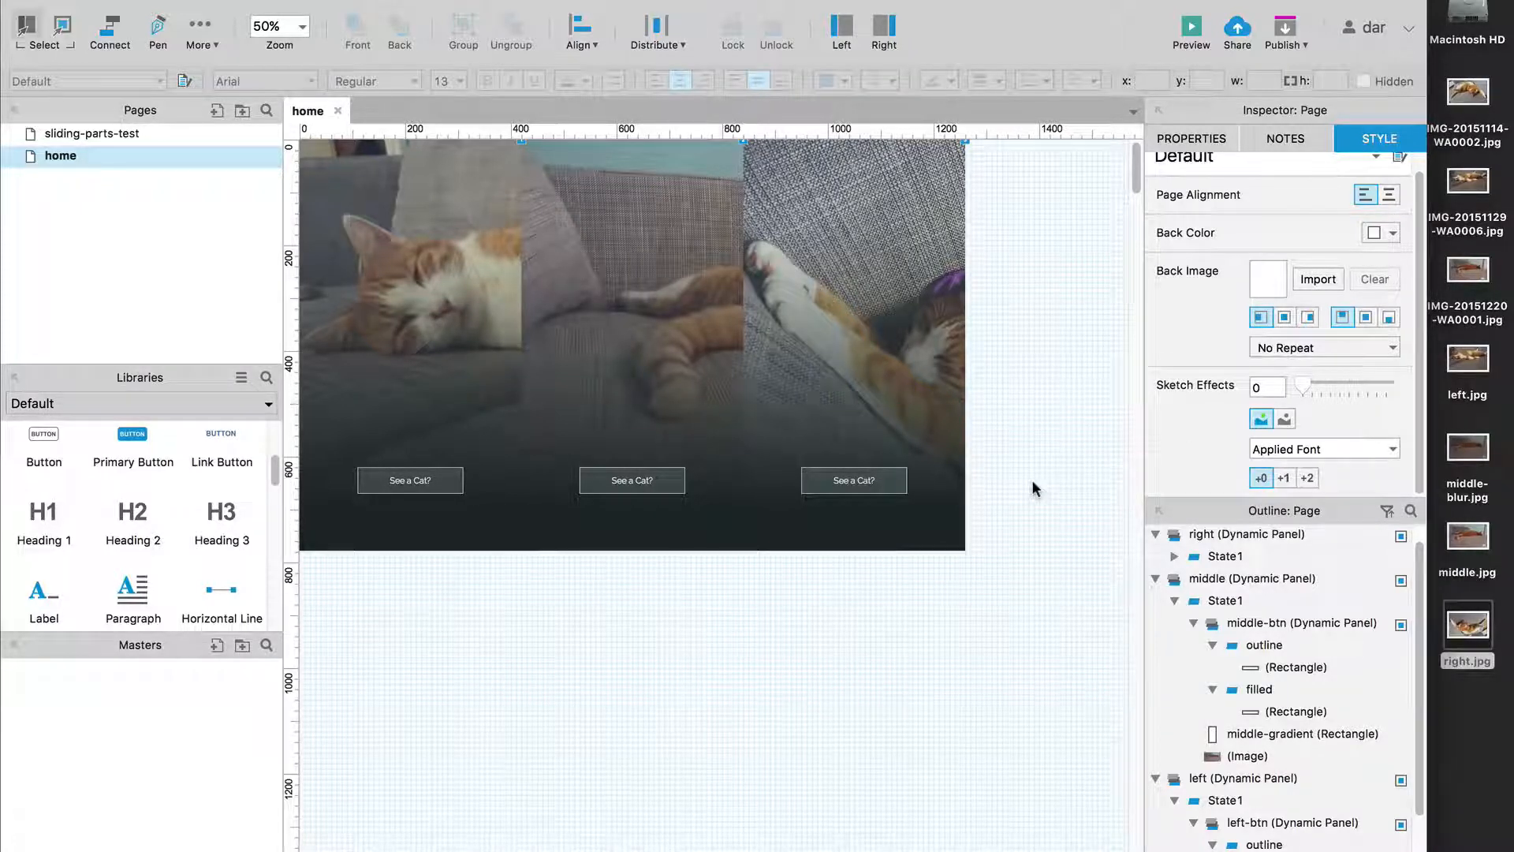
double_click(651, 339)
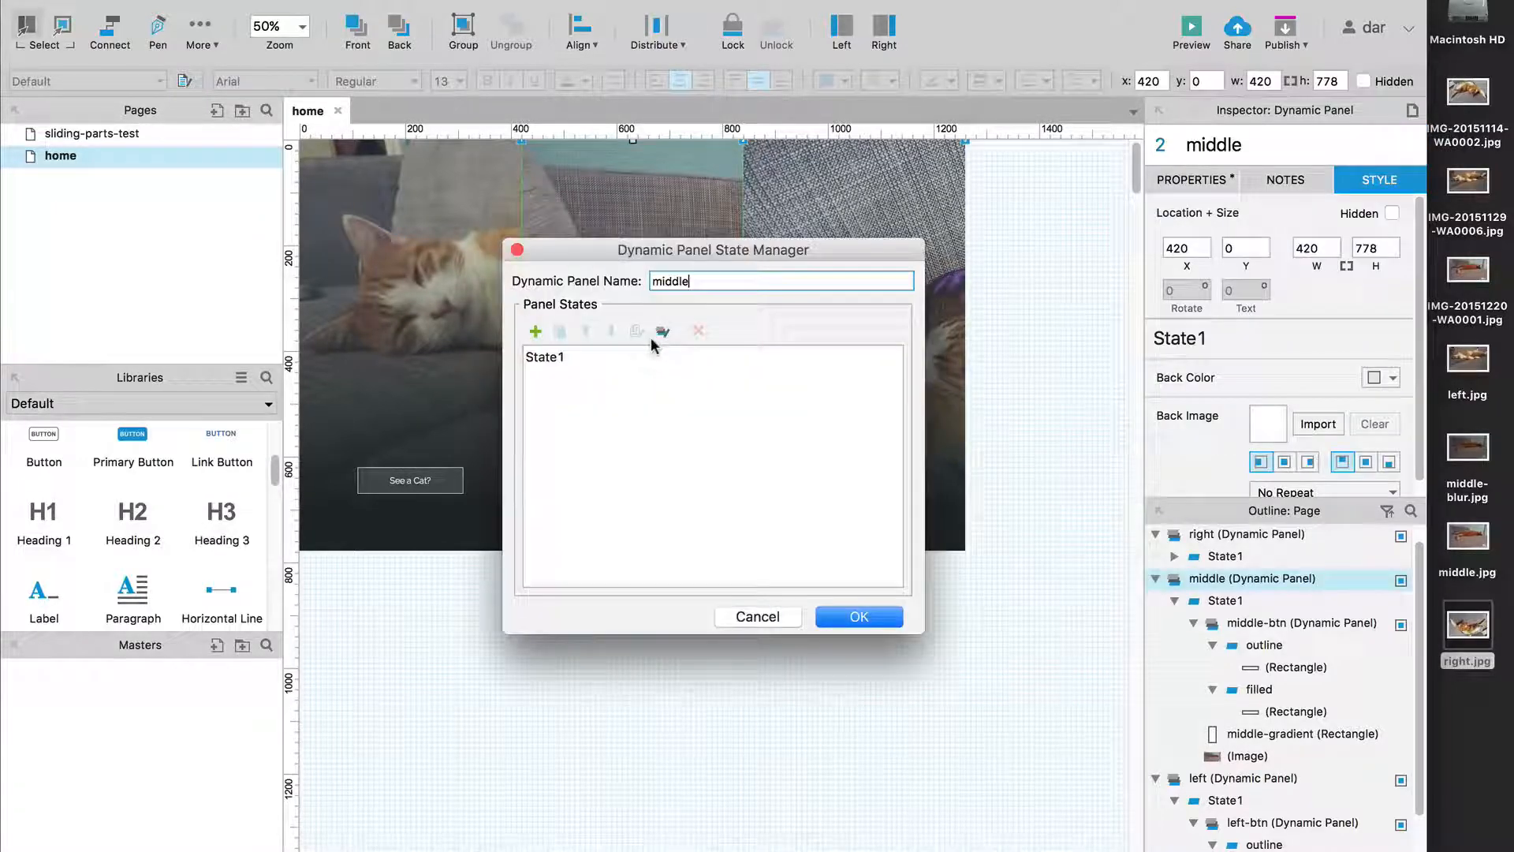
double_click(544, 355)
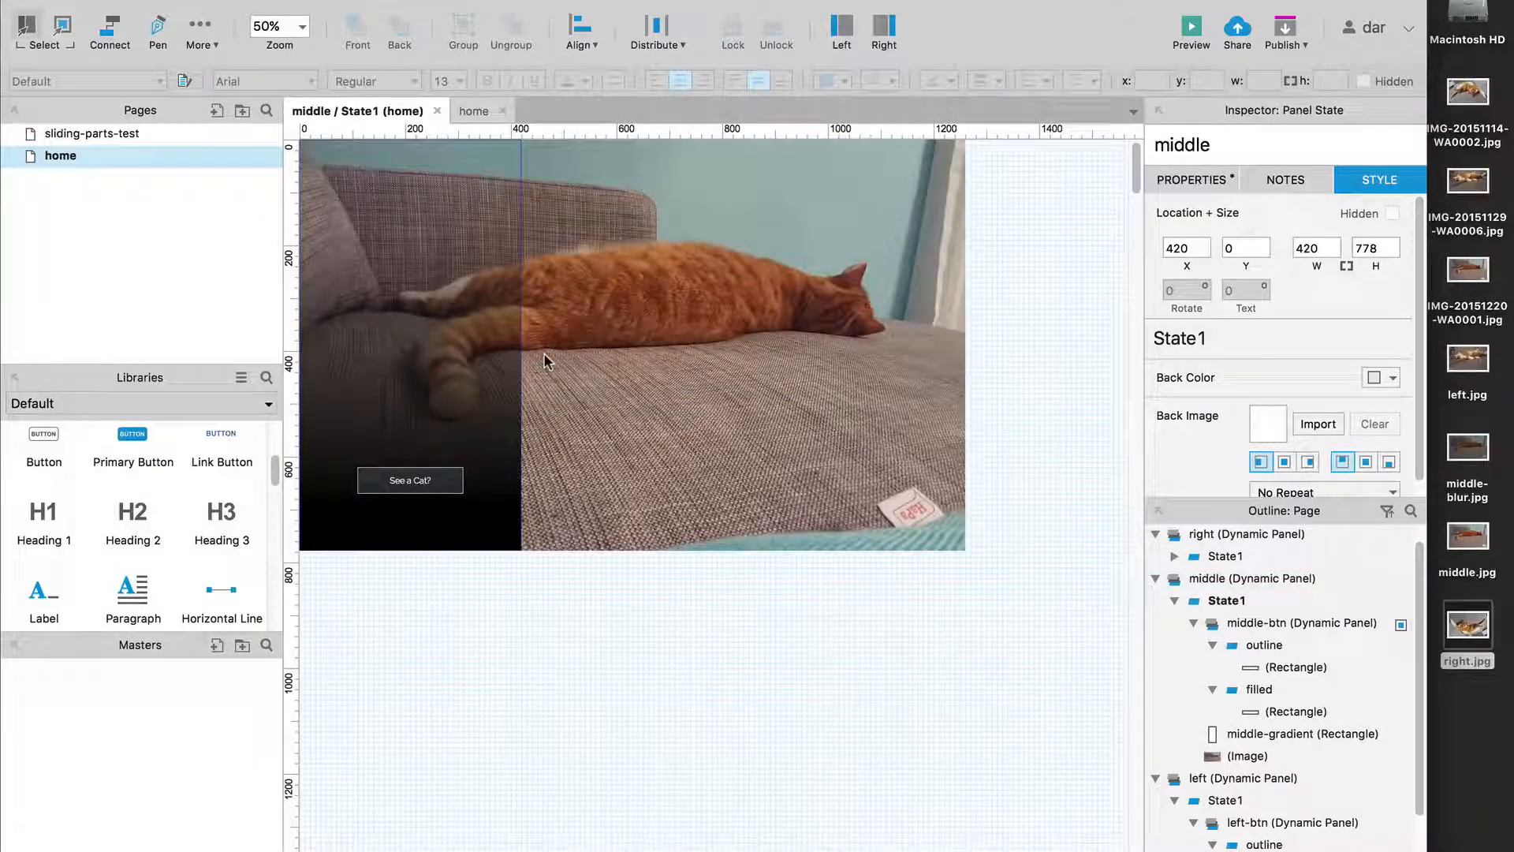
click(1464, 737)
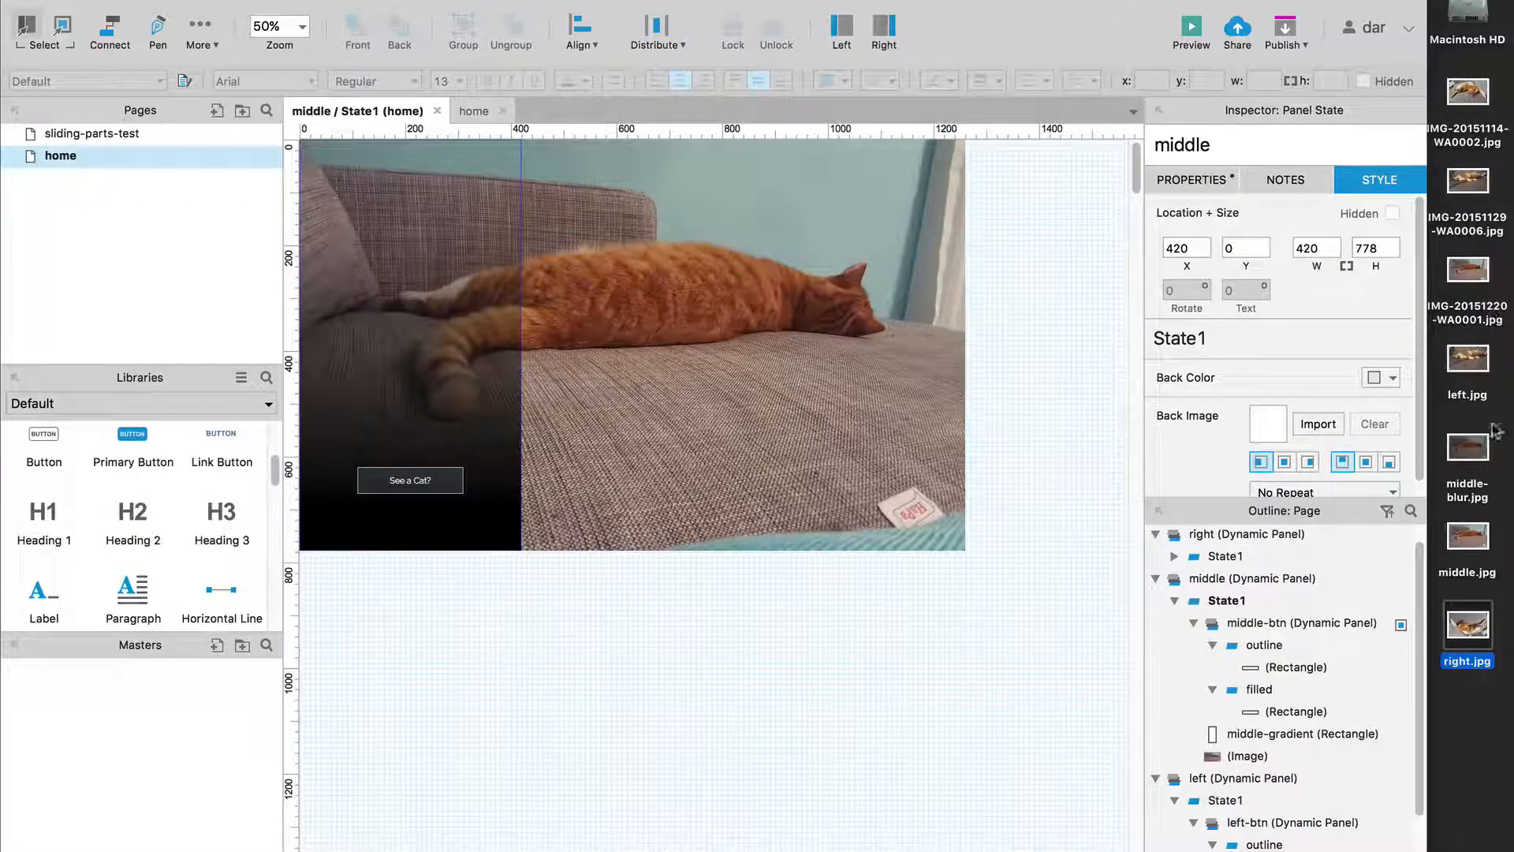
drag(1467, 446, 640, 311)
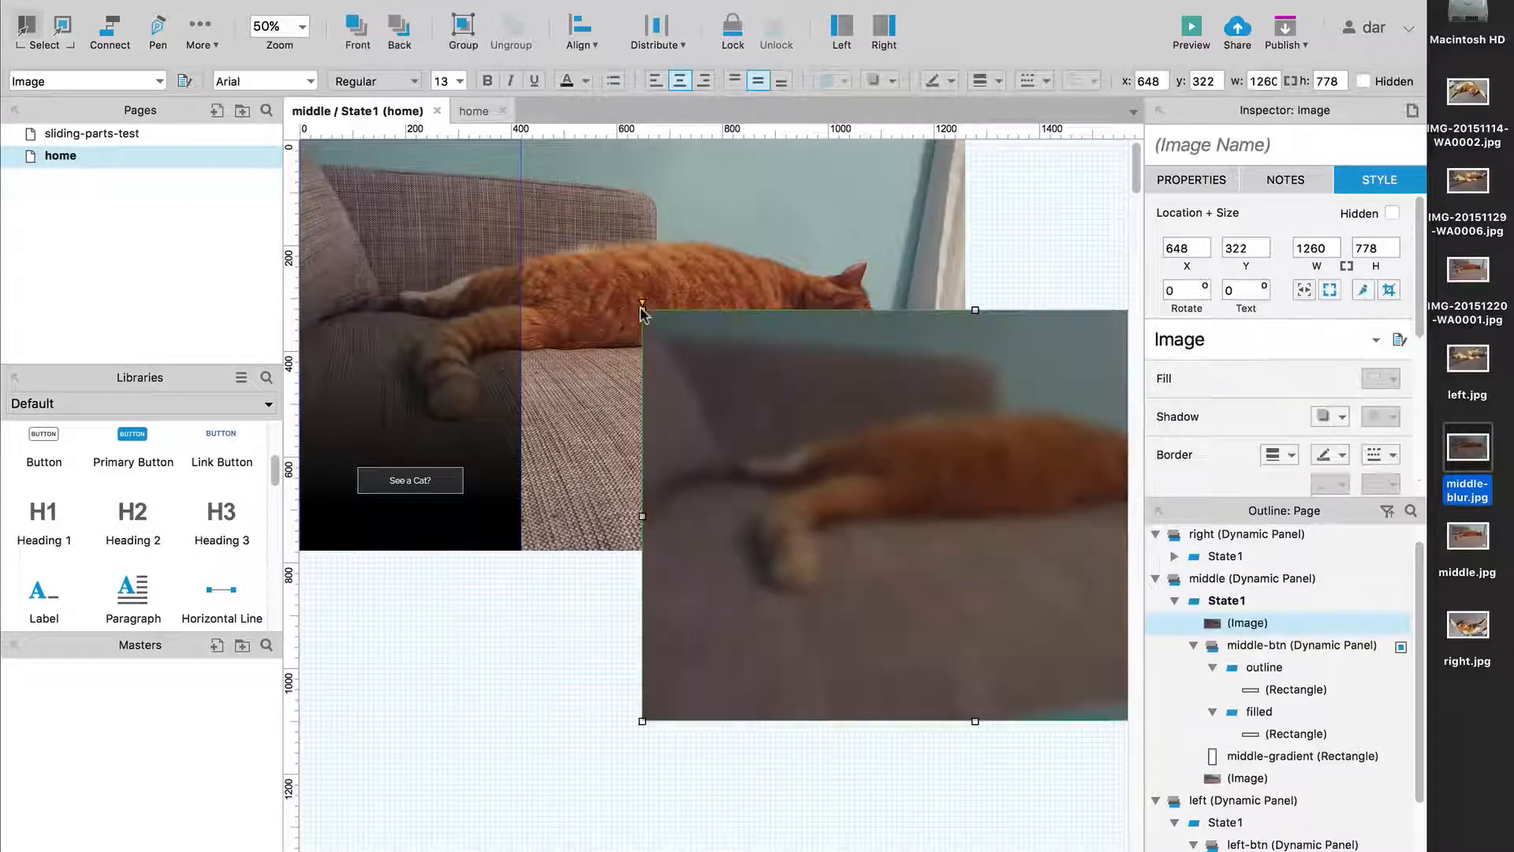
drag(750, 423, 433, 274)
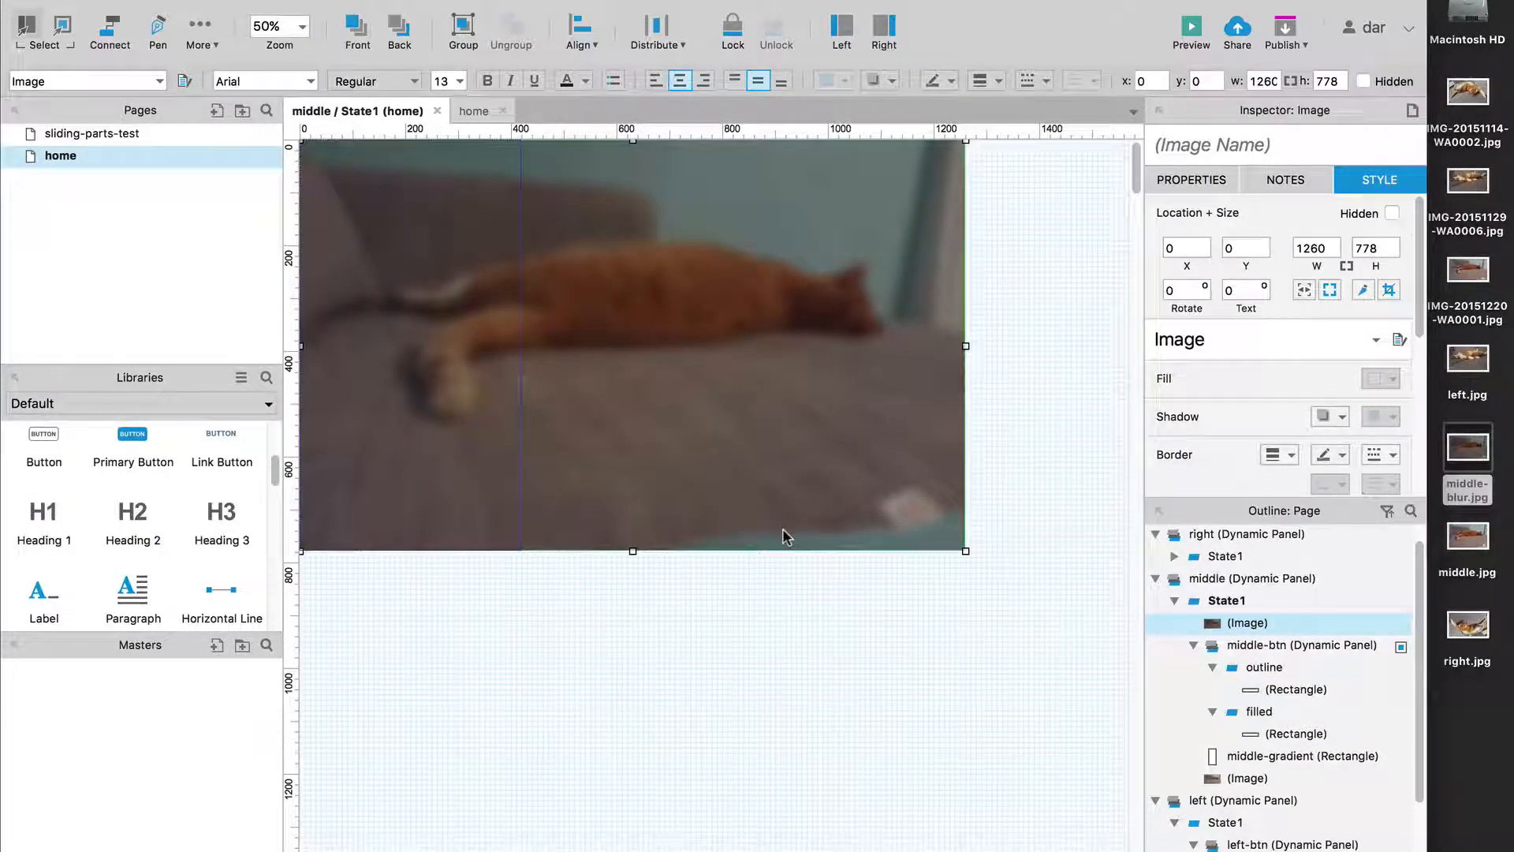
Set the blurred image in the middle panel to hidden and name it middle-blur
right_click(729, 417)
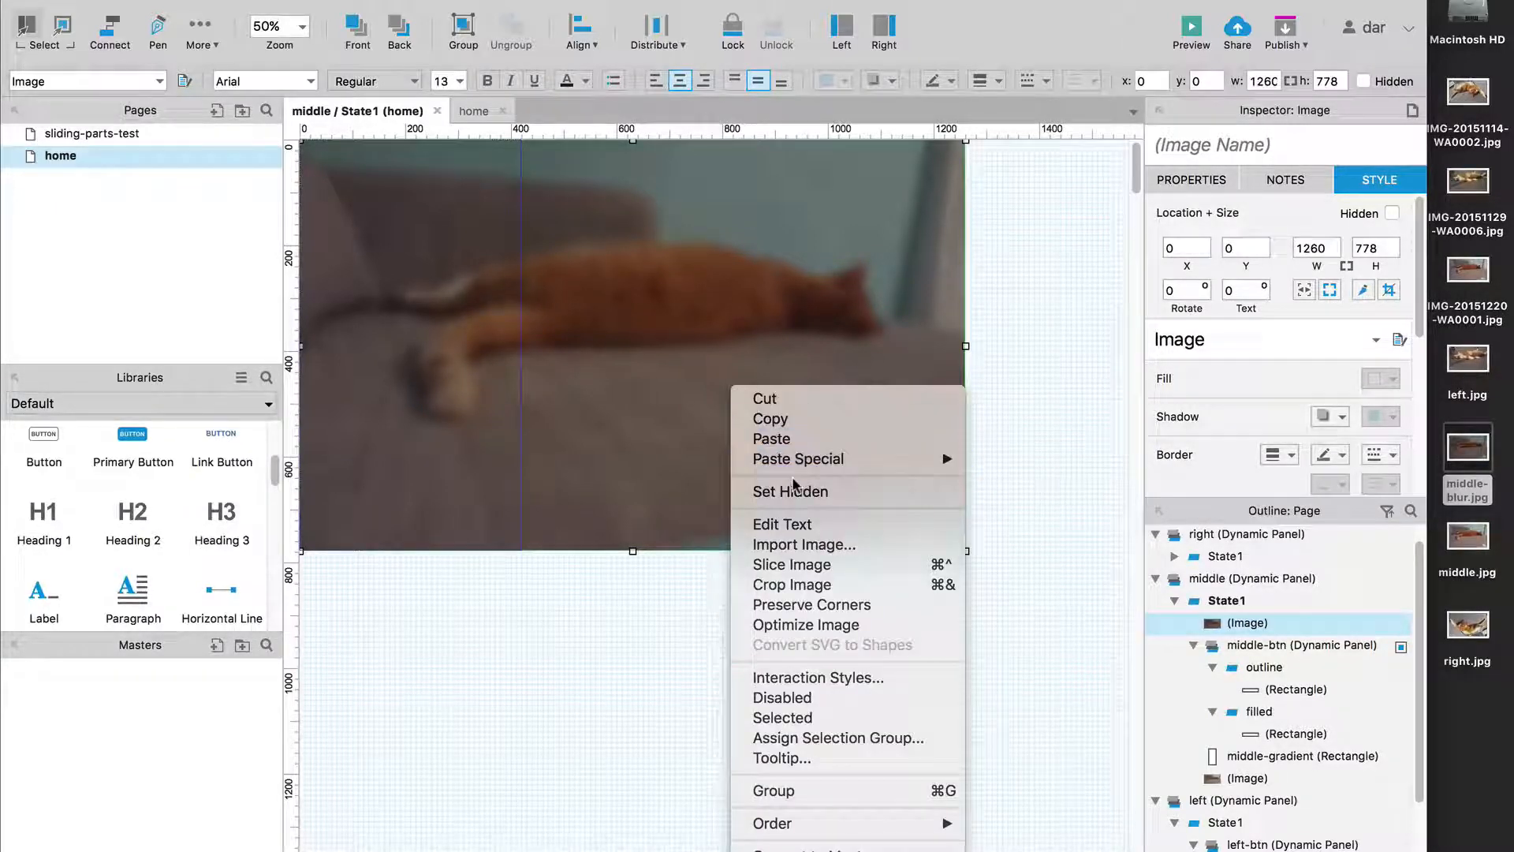
click(885, 493)
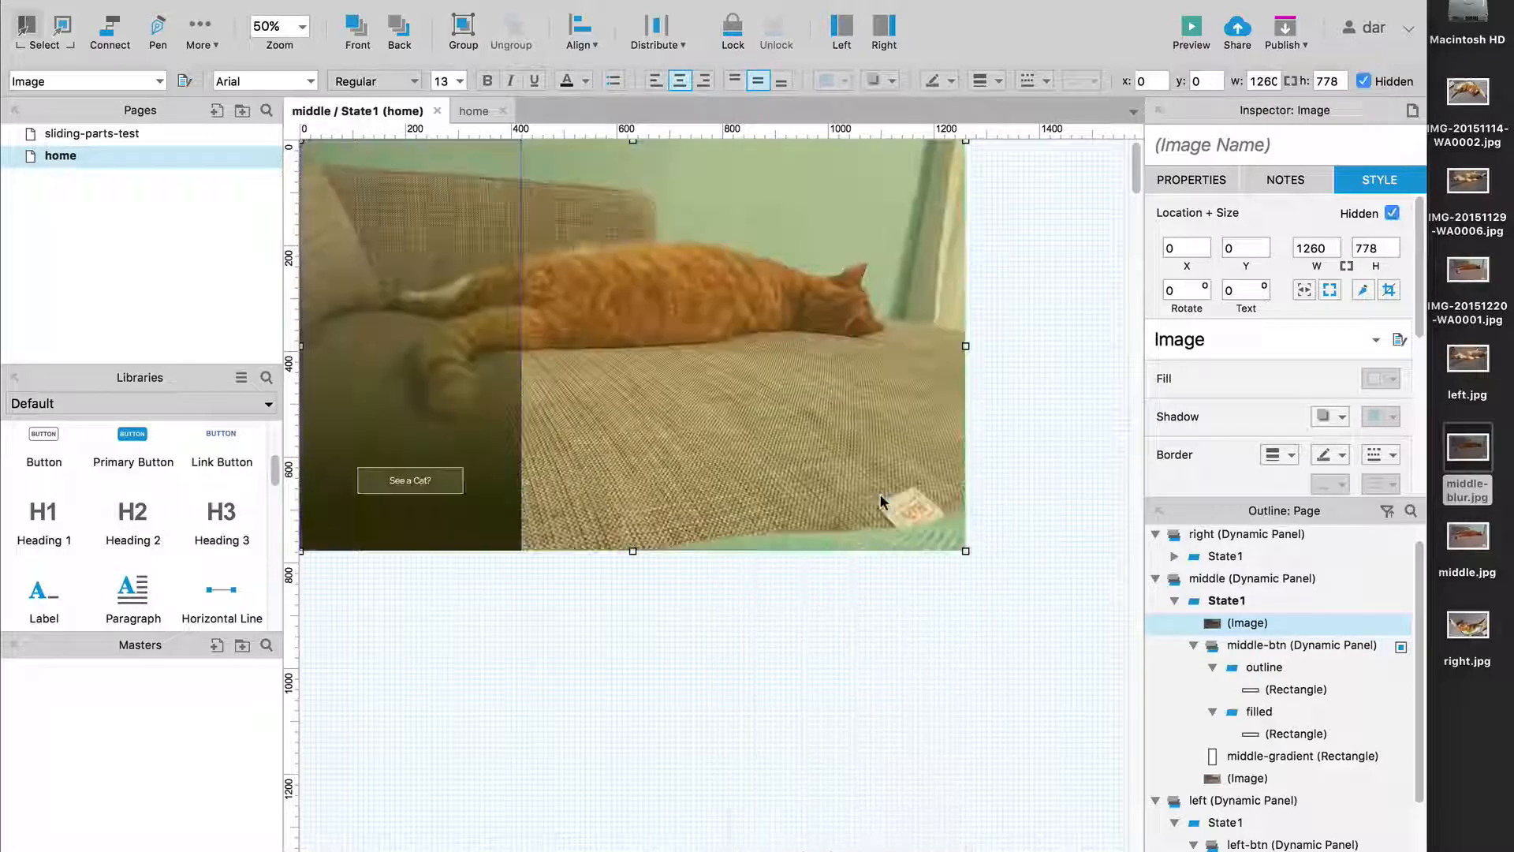
click(1197, 143)
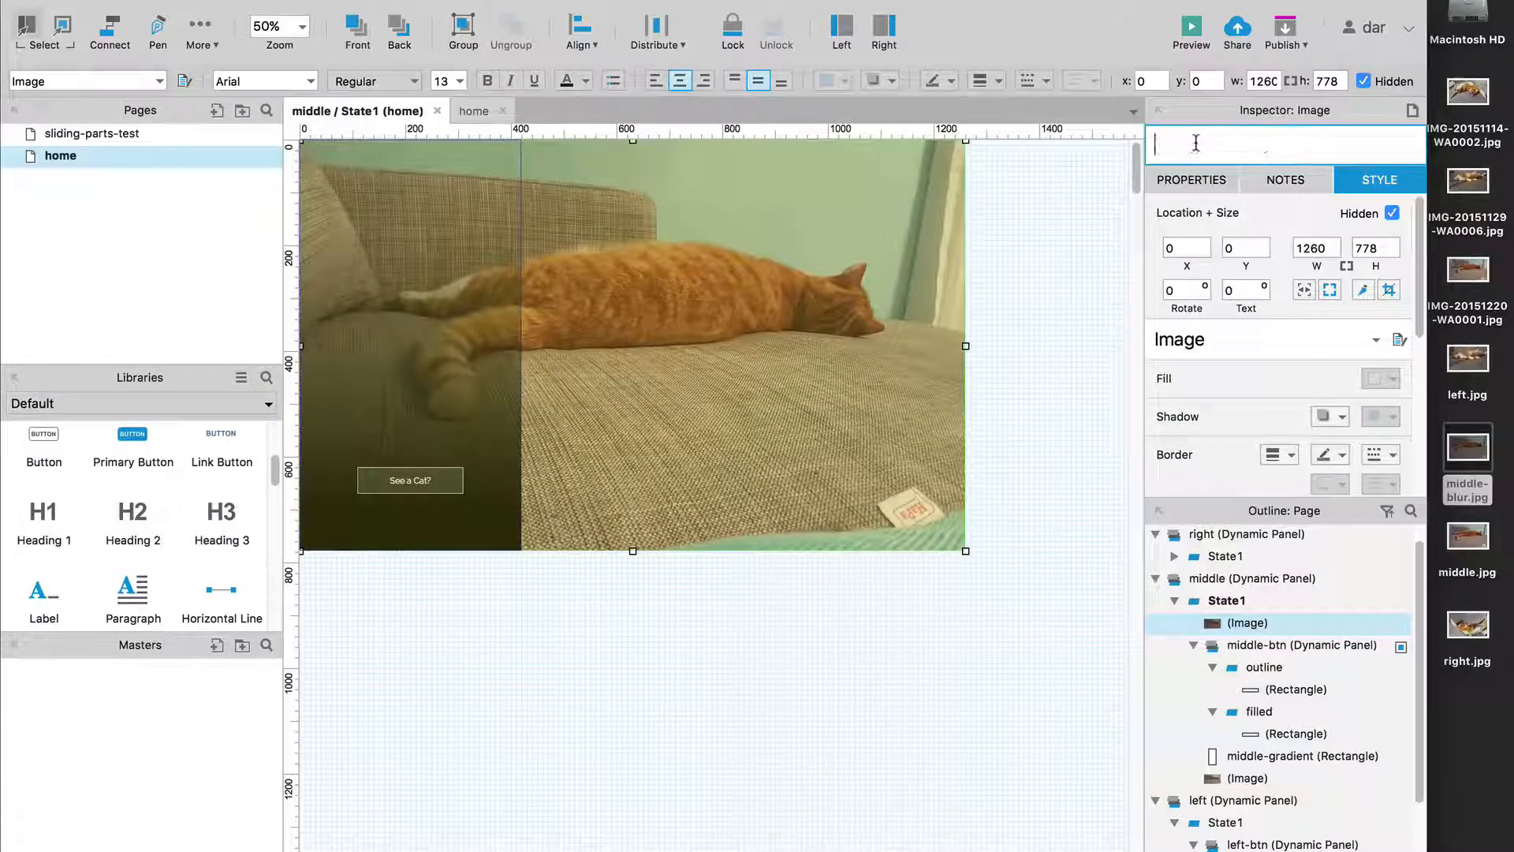
text(bg-middle)
text(ur)
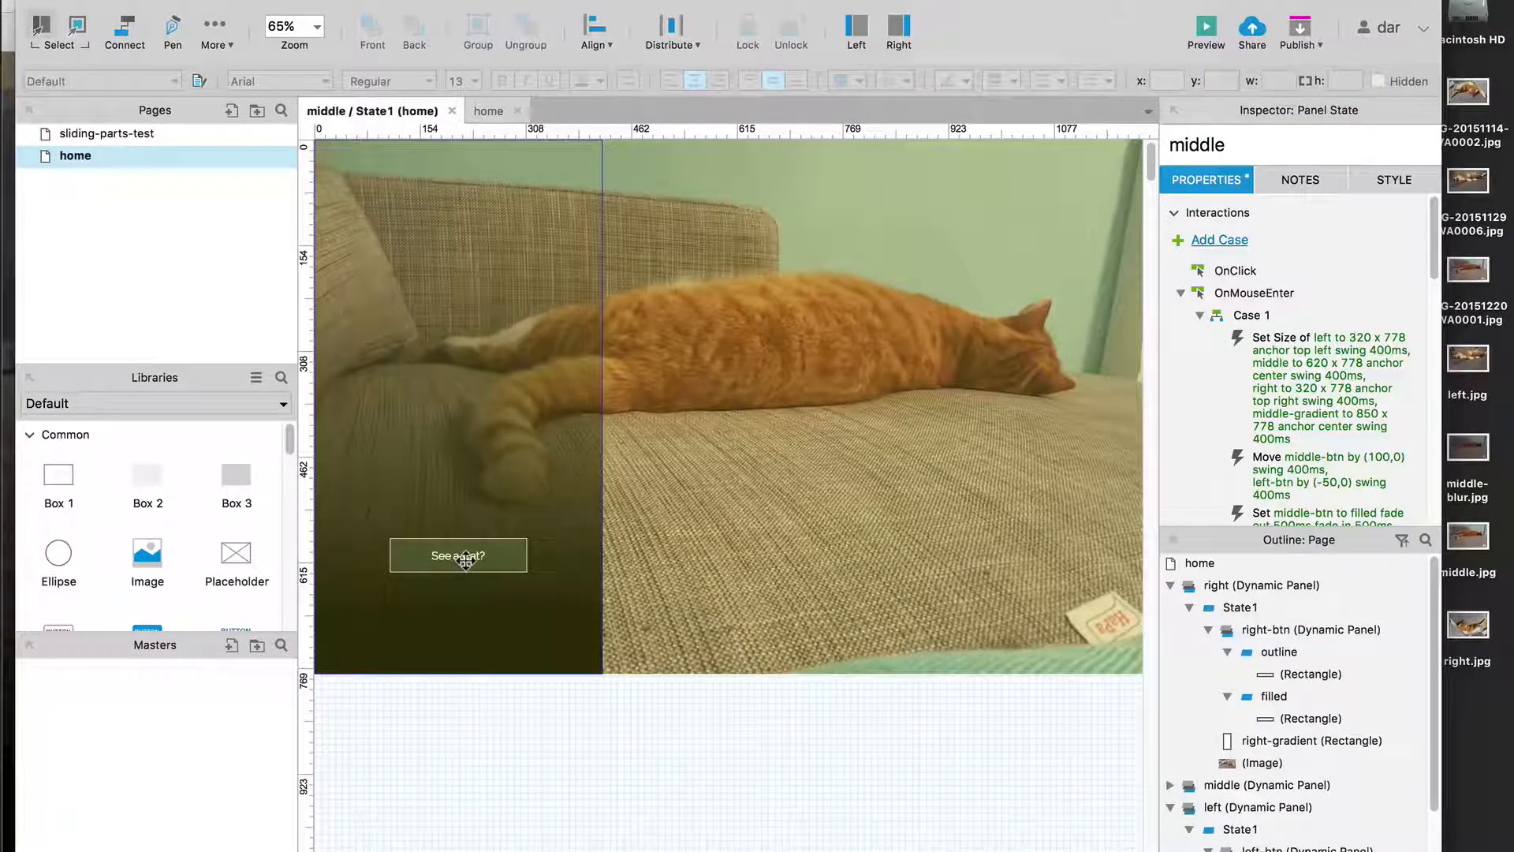
Add an OnClick case to middle-btn that shows middle-blur with a 500 ms fade and brings it to front
click(465, 560)
click(465, 560)
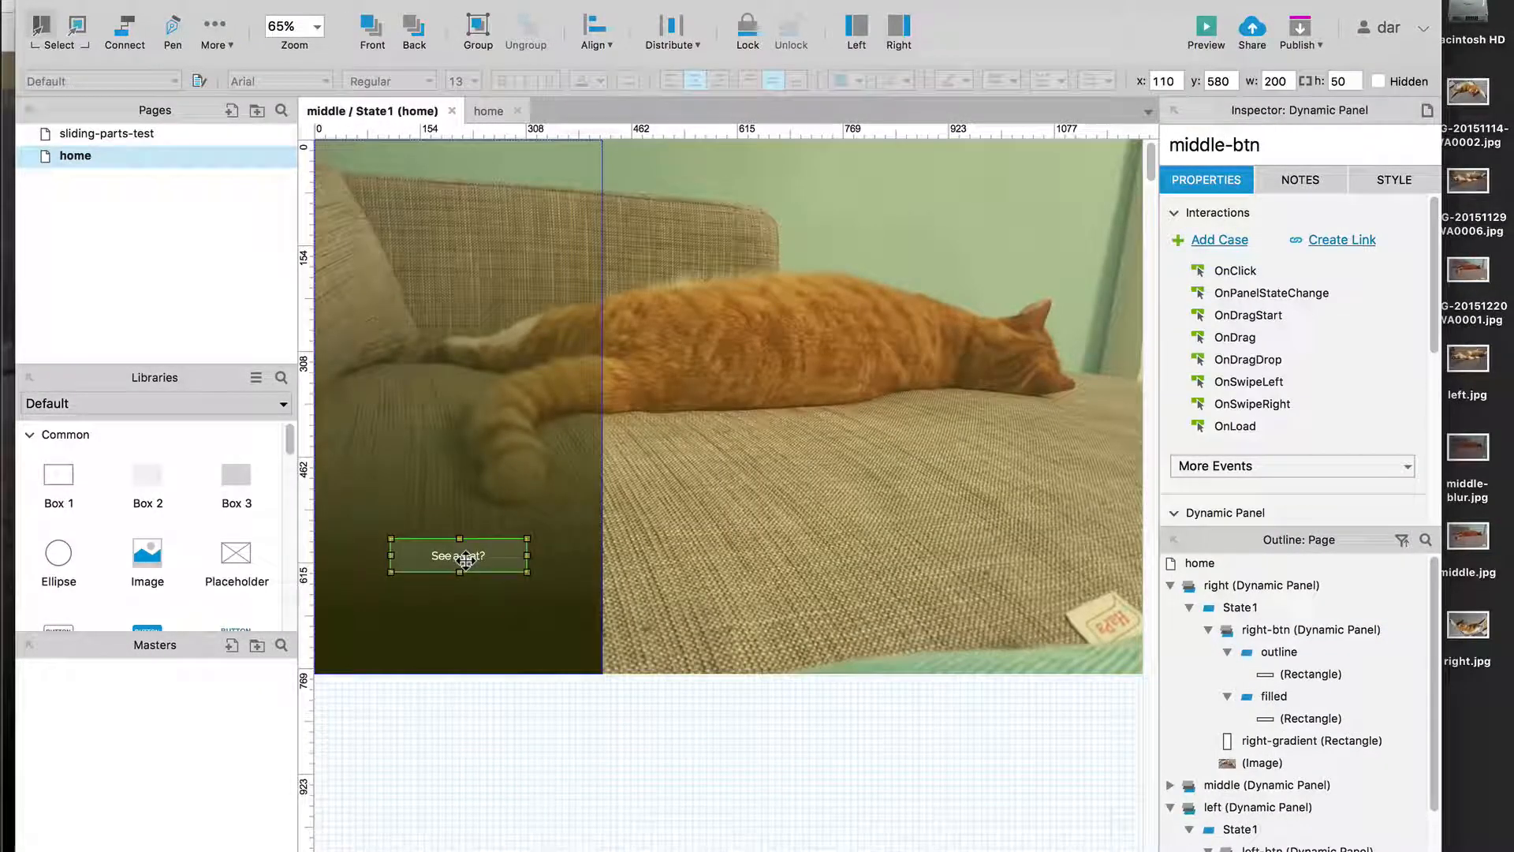
double_click(1234, 272)
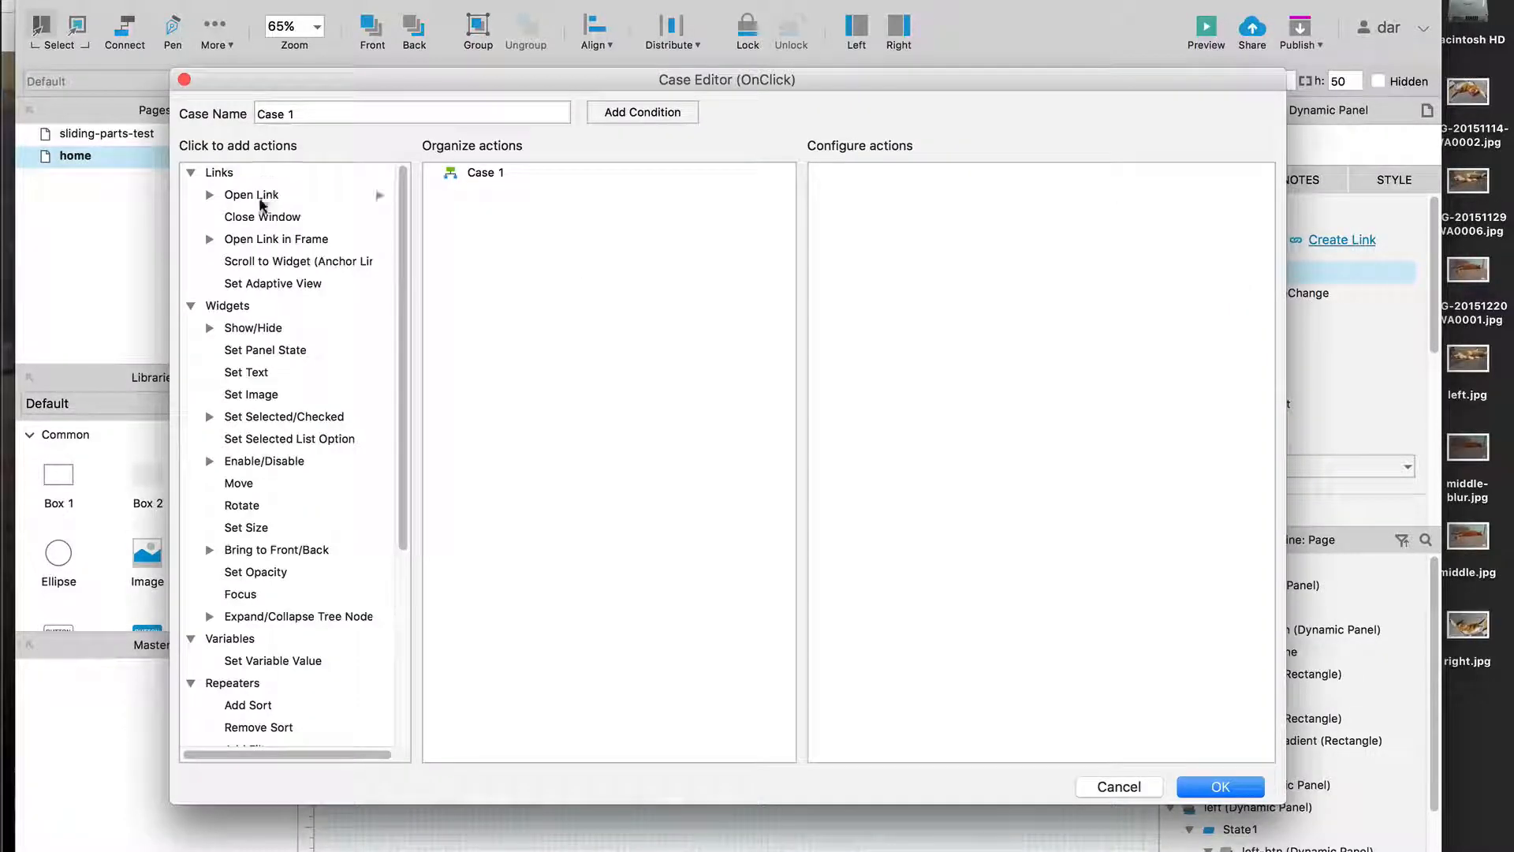
click(260, 328)
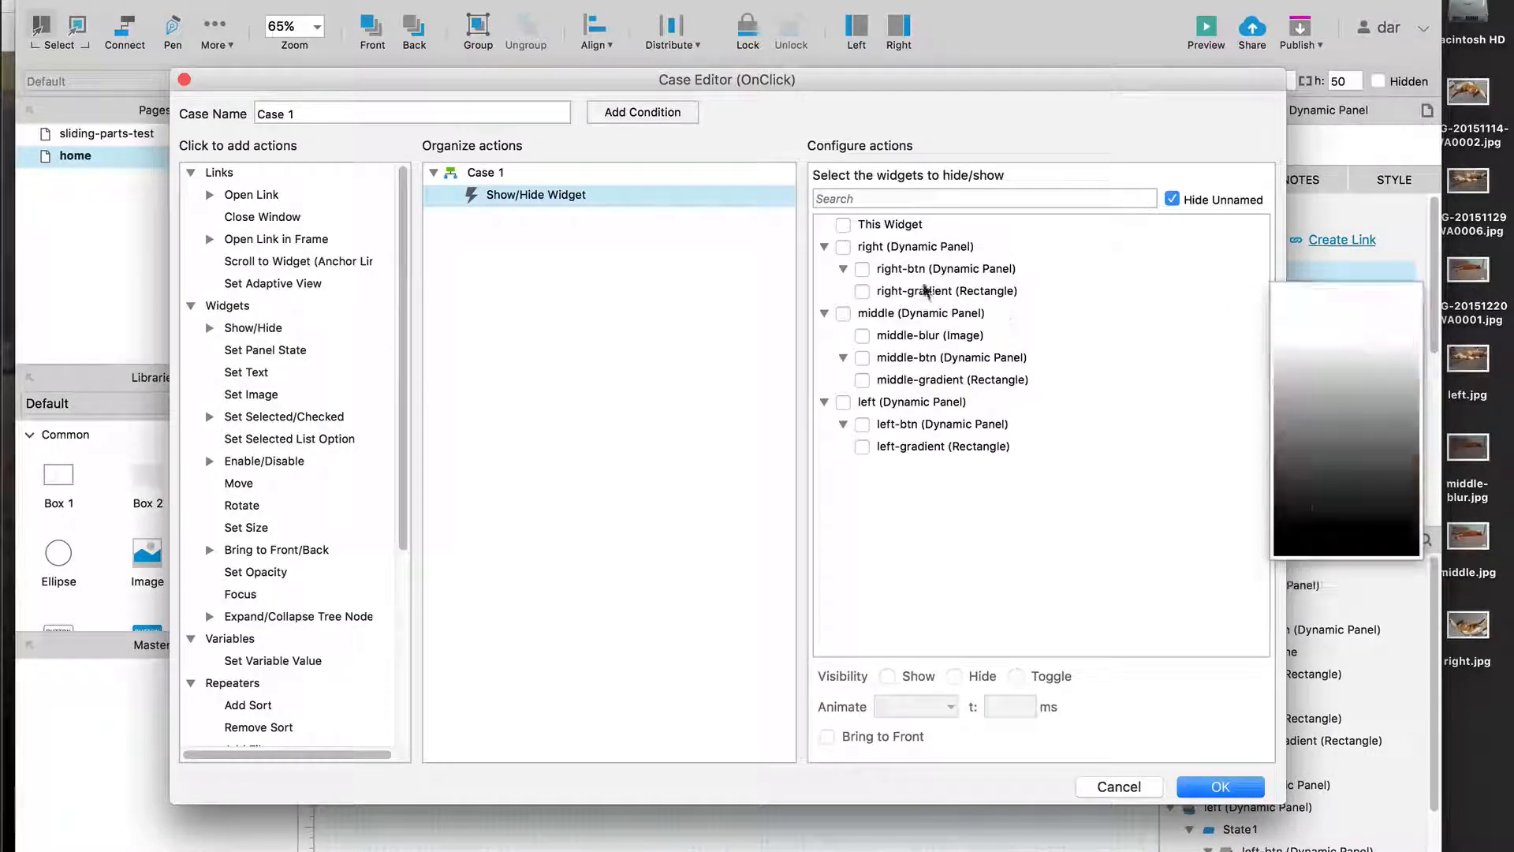
click(864, 337)
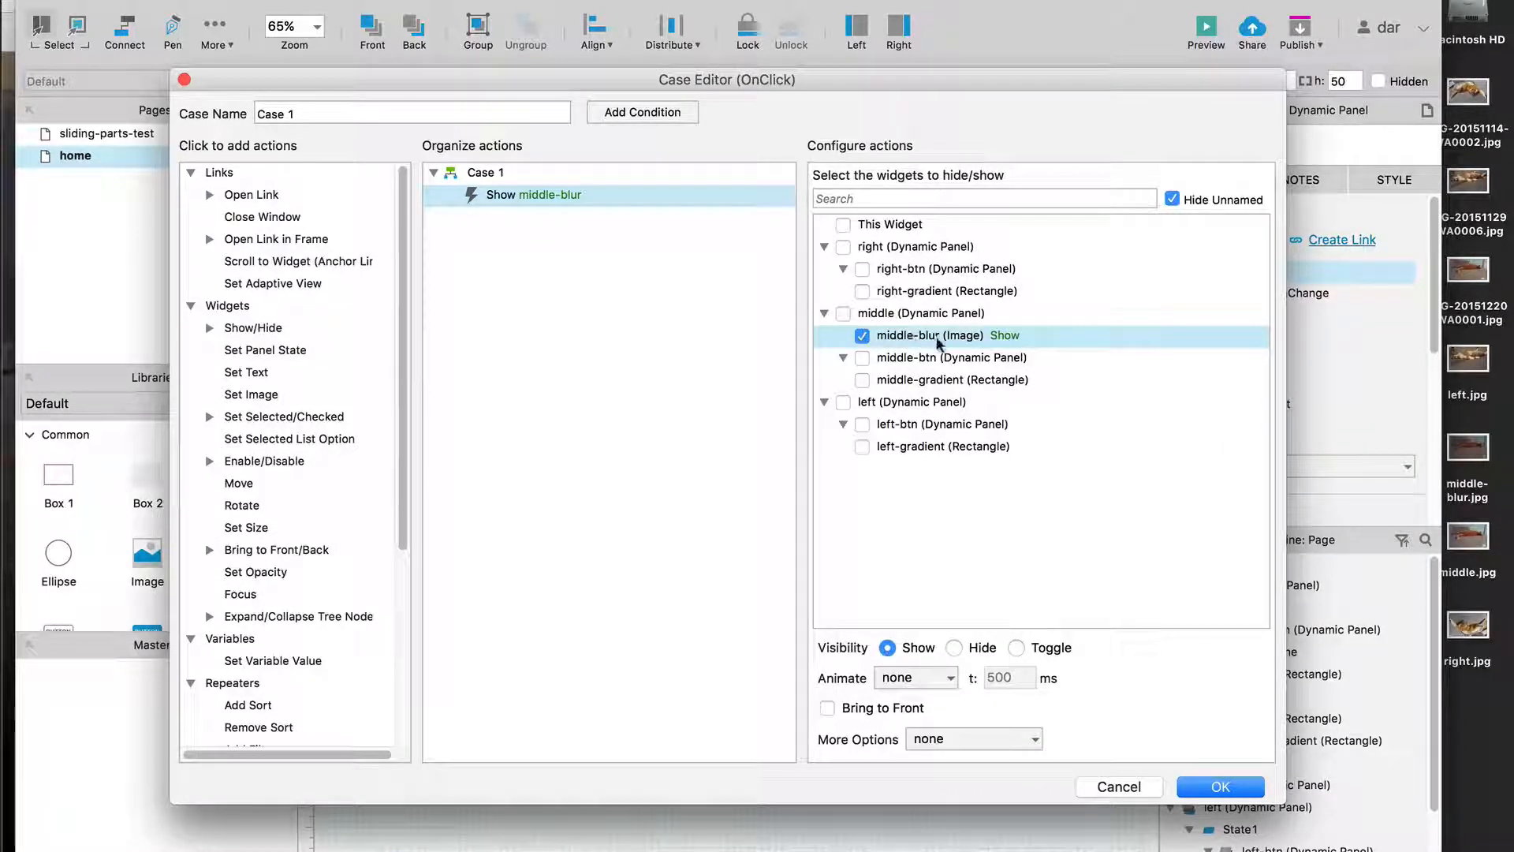
click(910, 676)
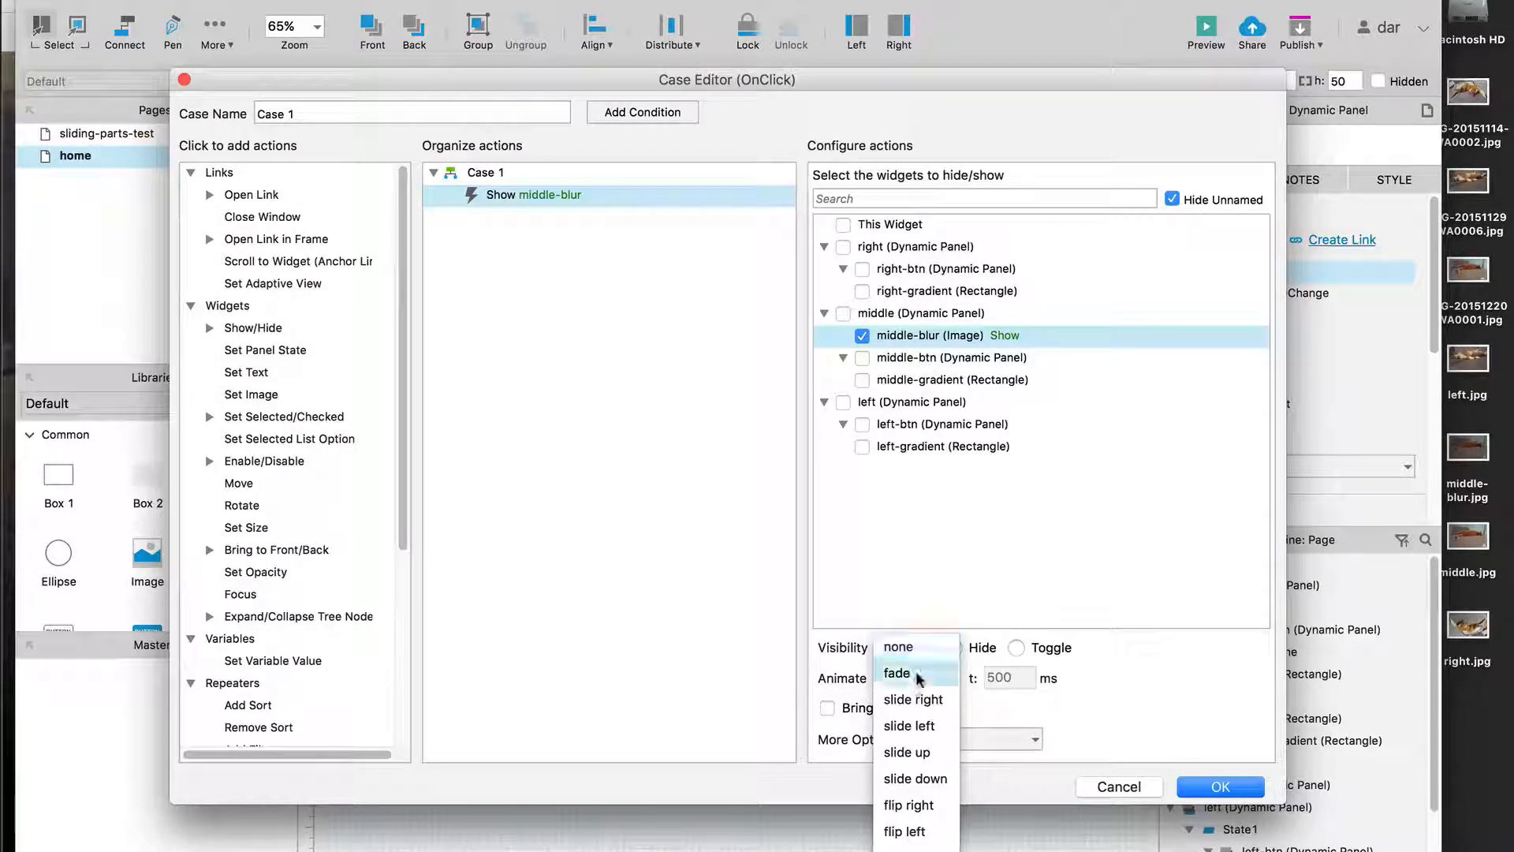
click(916, 677)
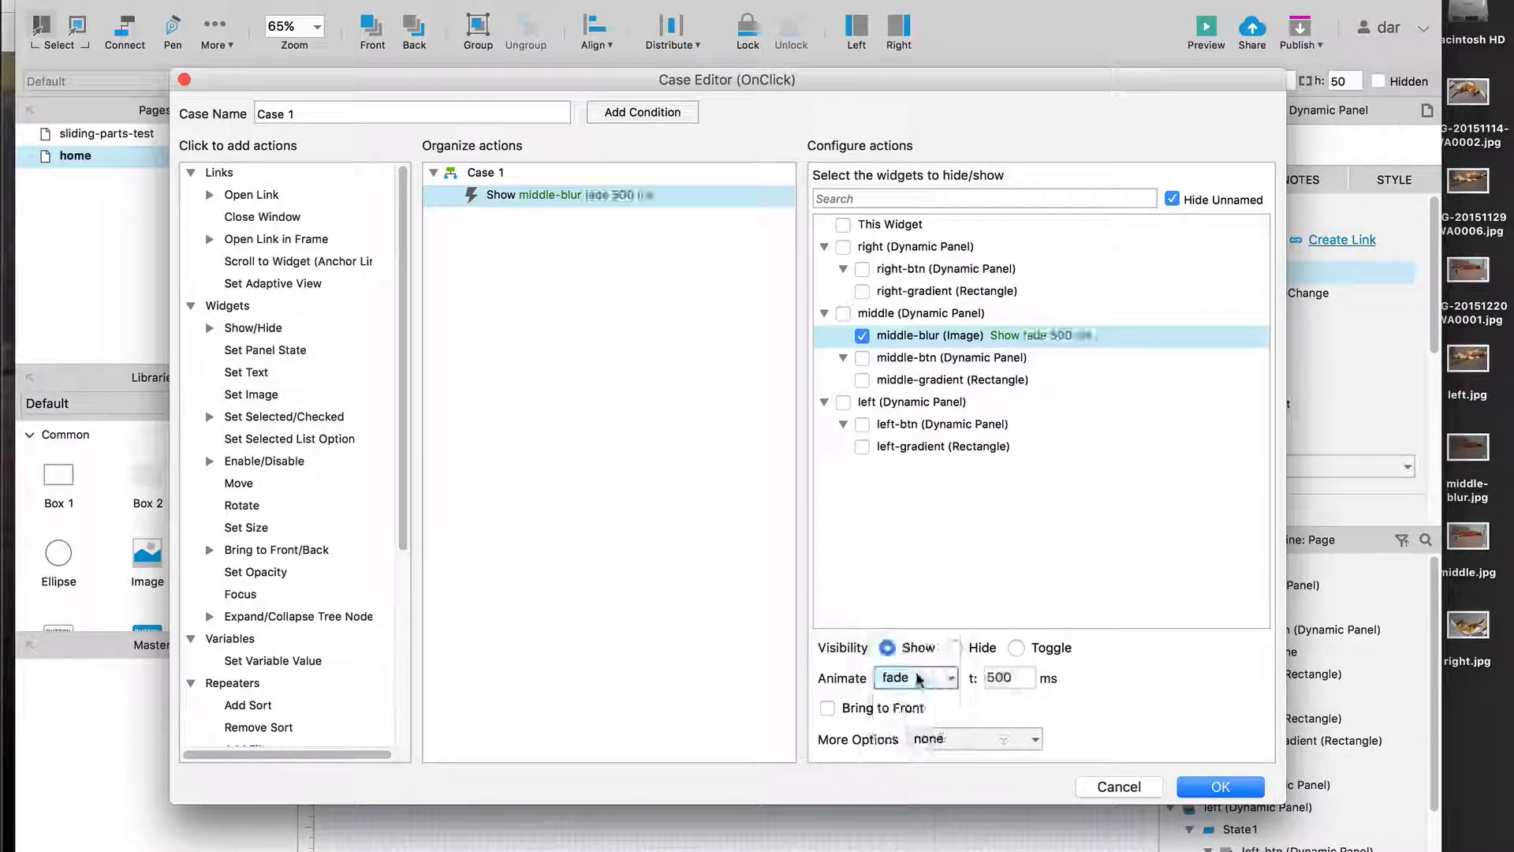
click(826, 708)
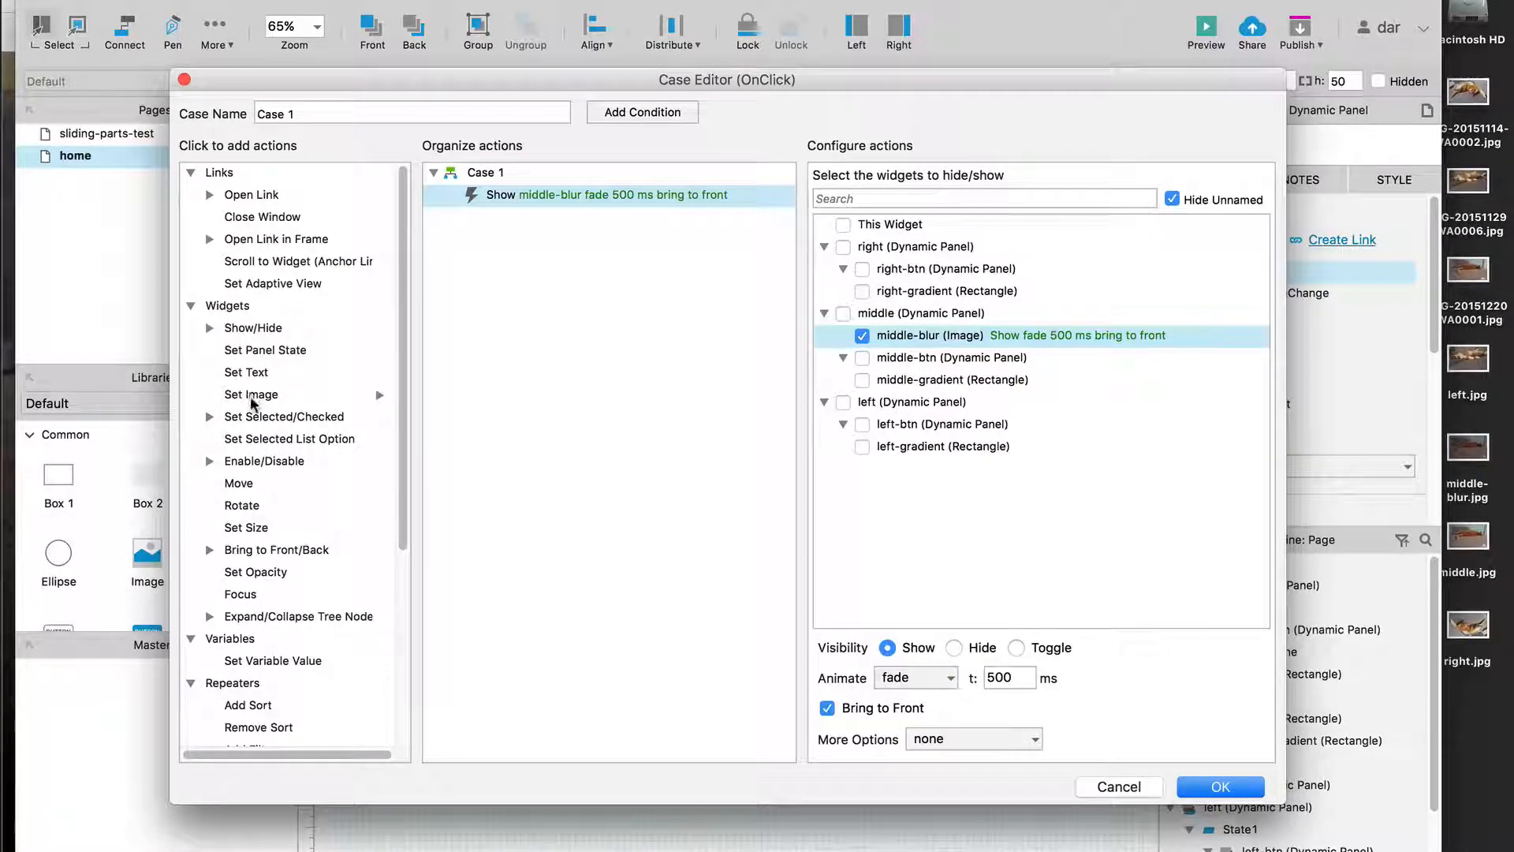
Add a Set Size action to the case that resizes the middle panel to 1260 x 778, anchored center, with a linear 600 ms animation
click(251, 527)
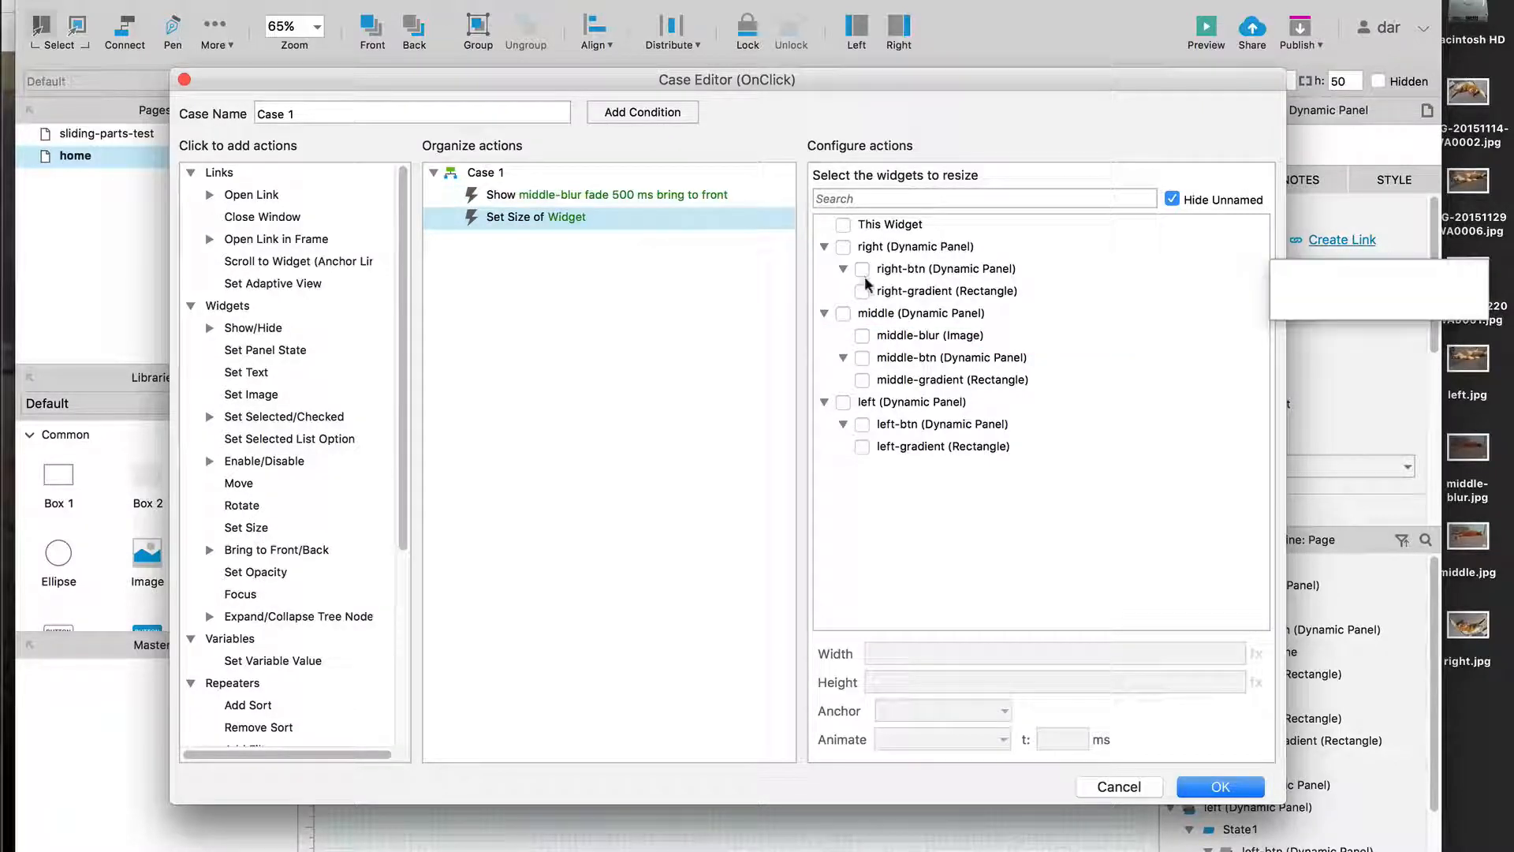
click(843, 314)
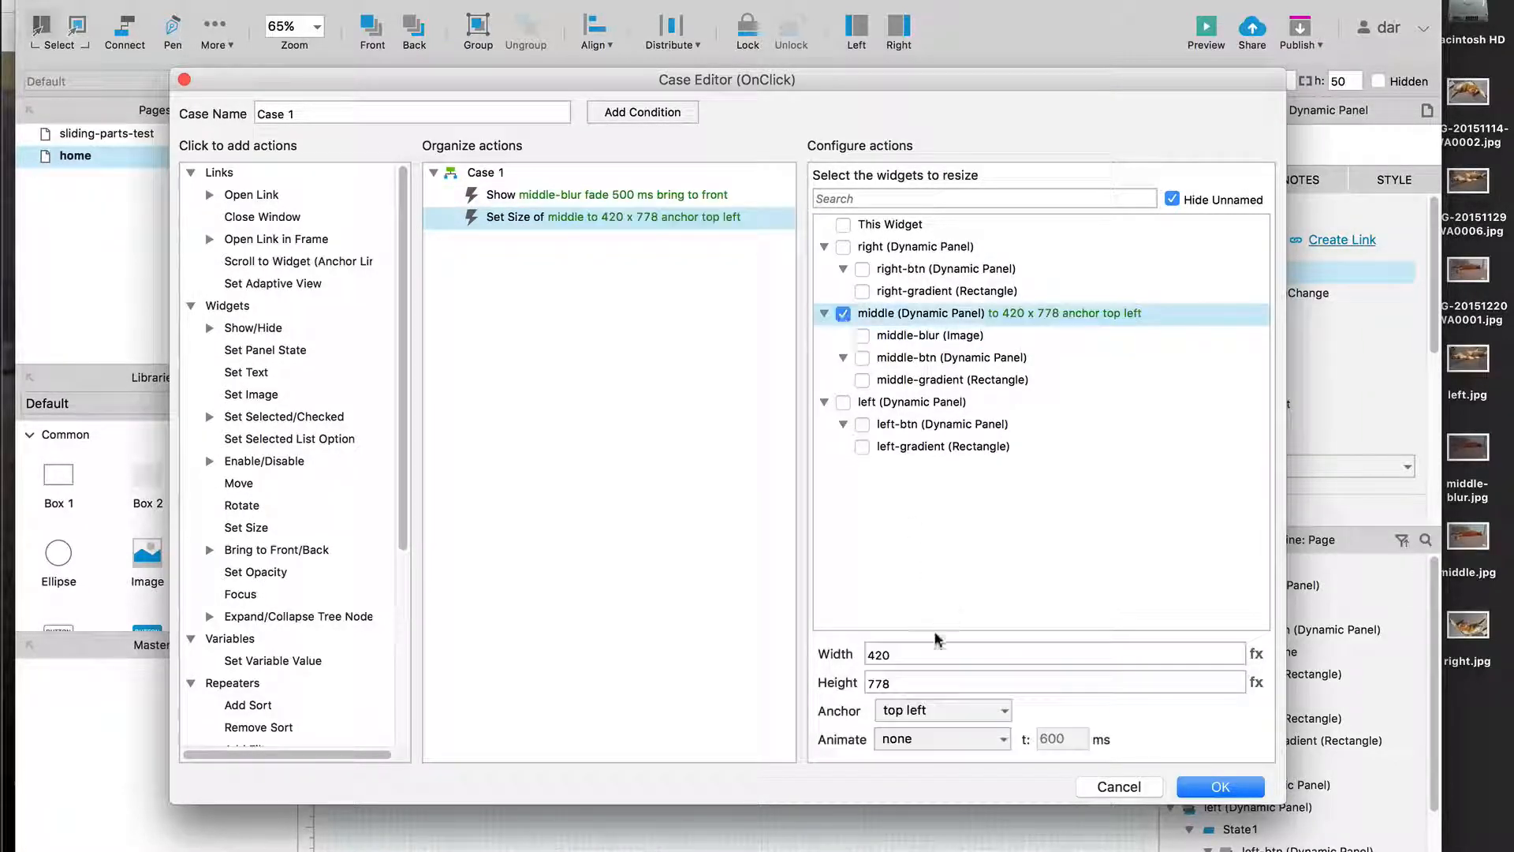
double_click(934, 654)
text(1)
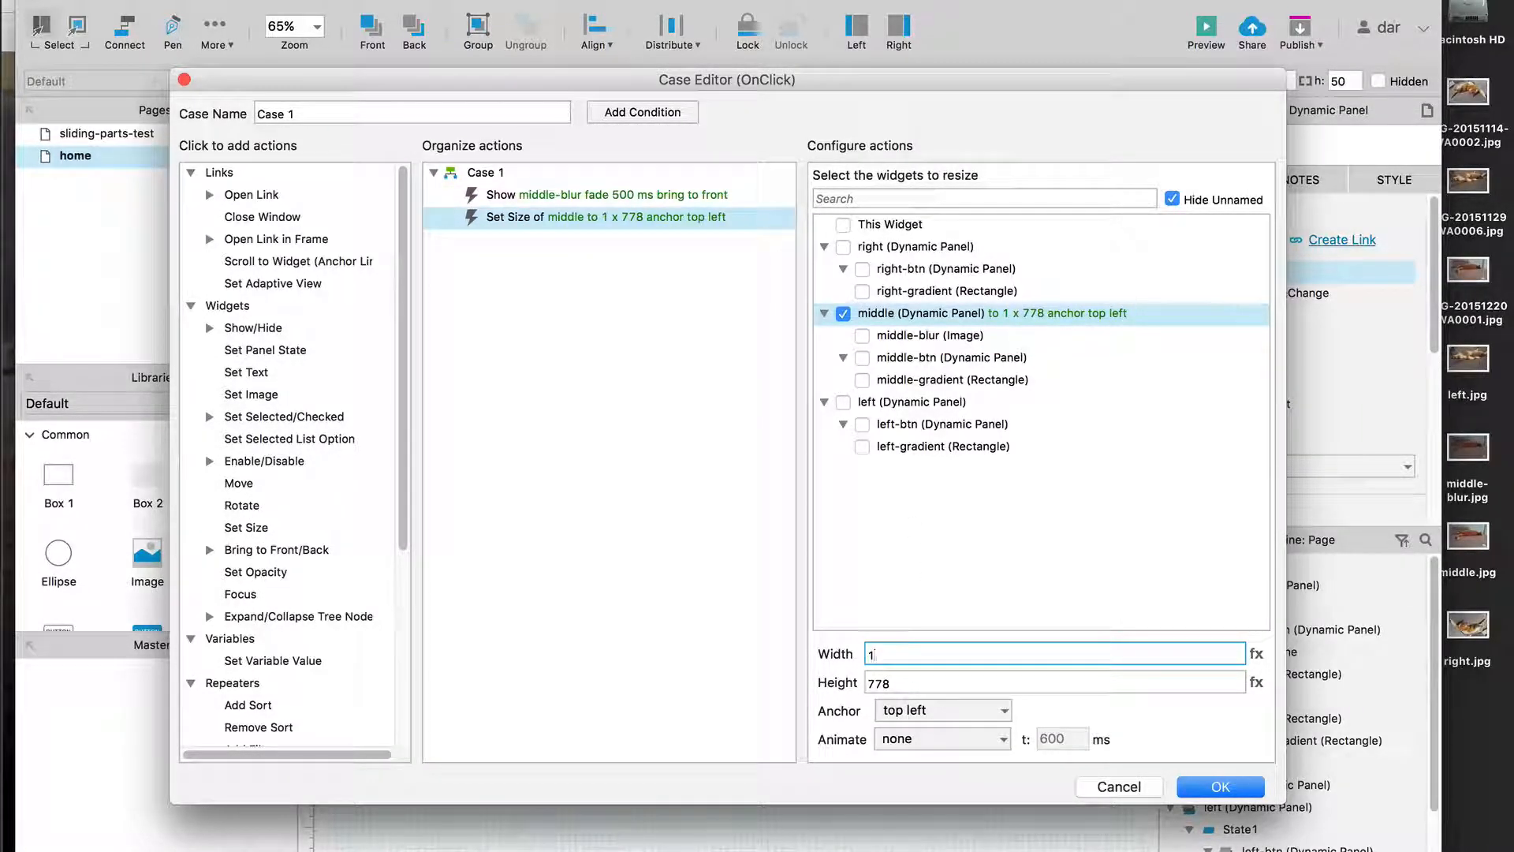
text(28)
text(0)
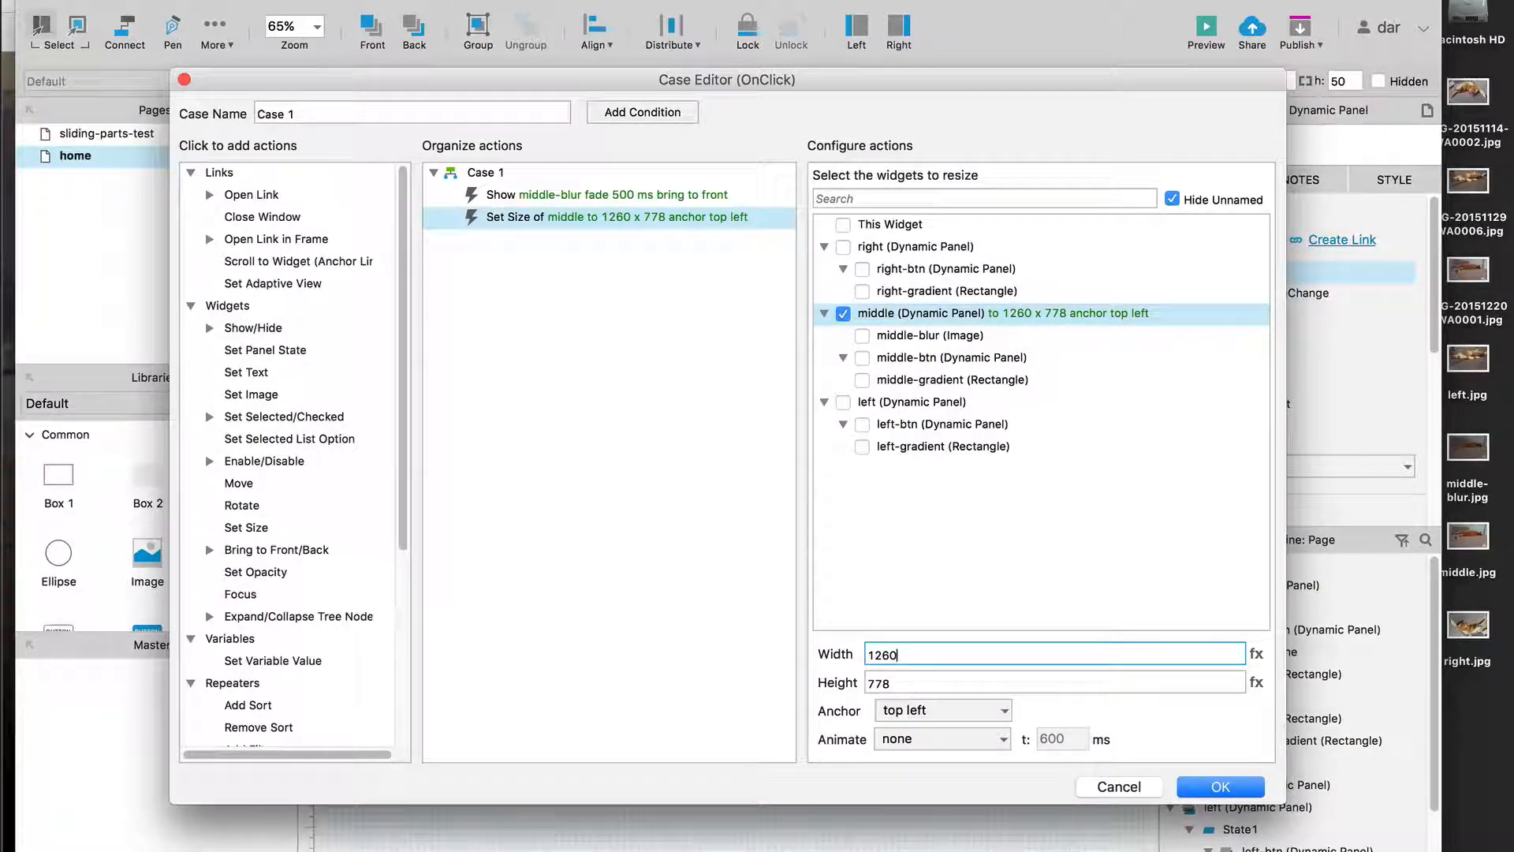
click(940, 710)
click(903, 778)
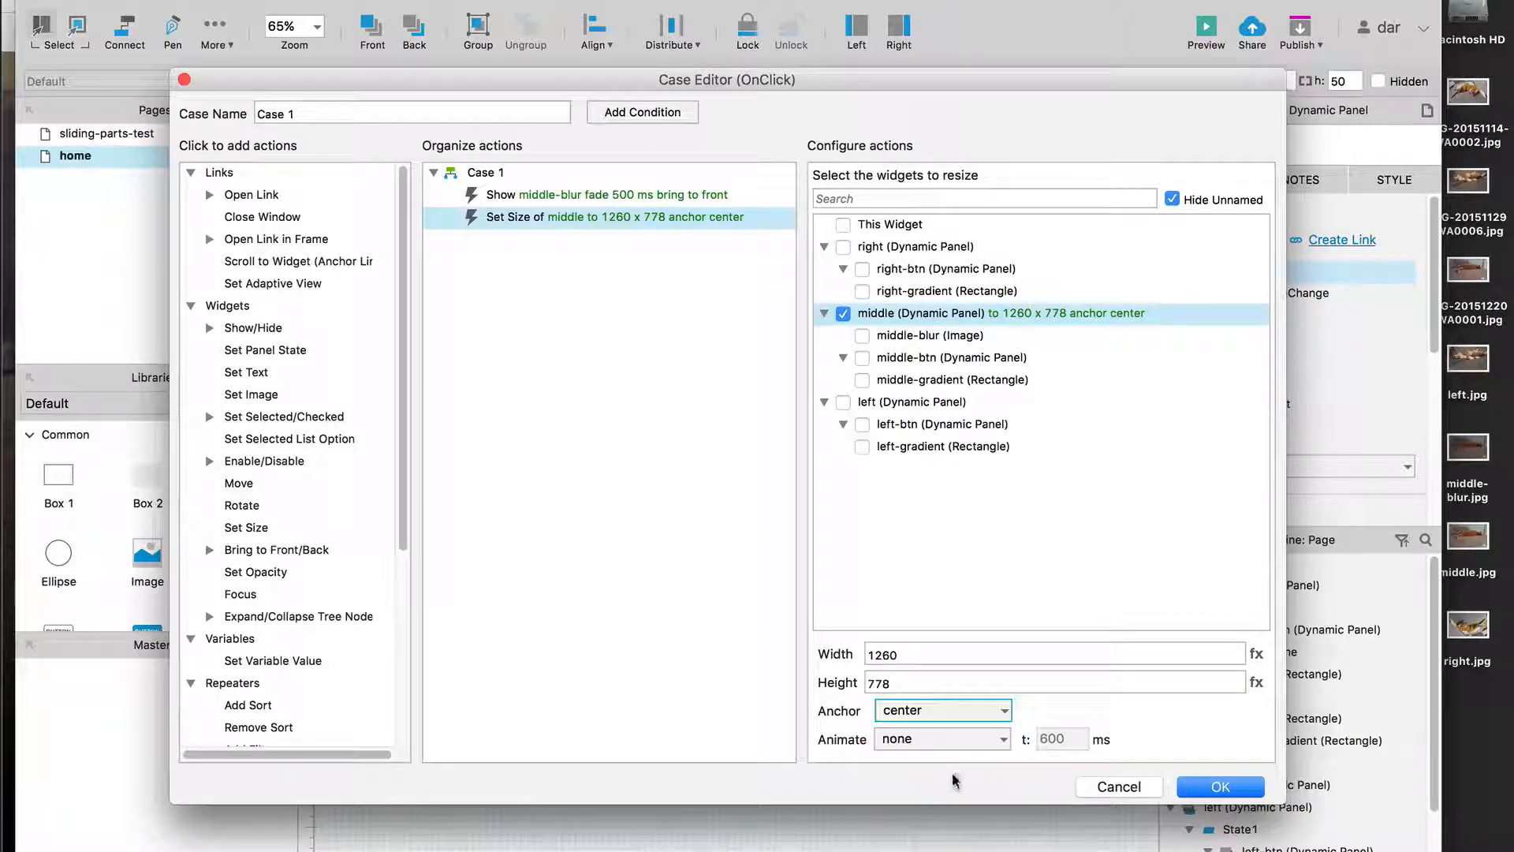
click(953, 742)
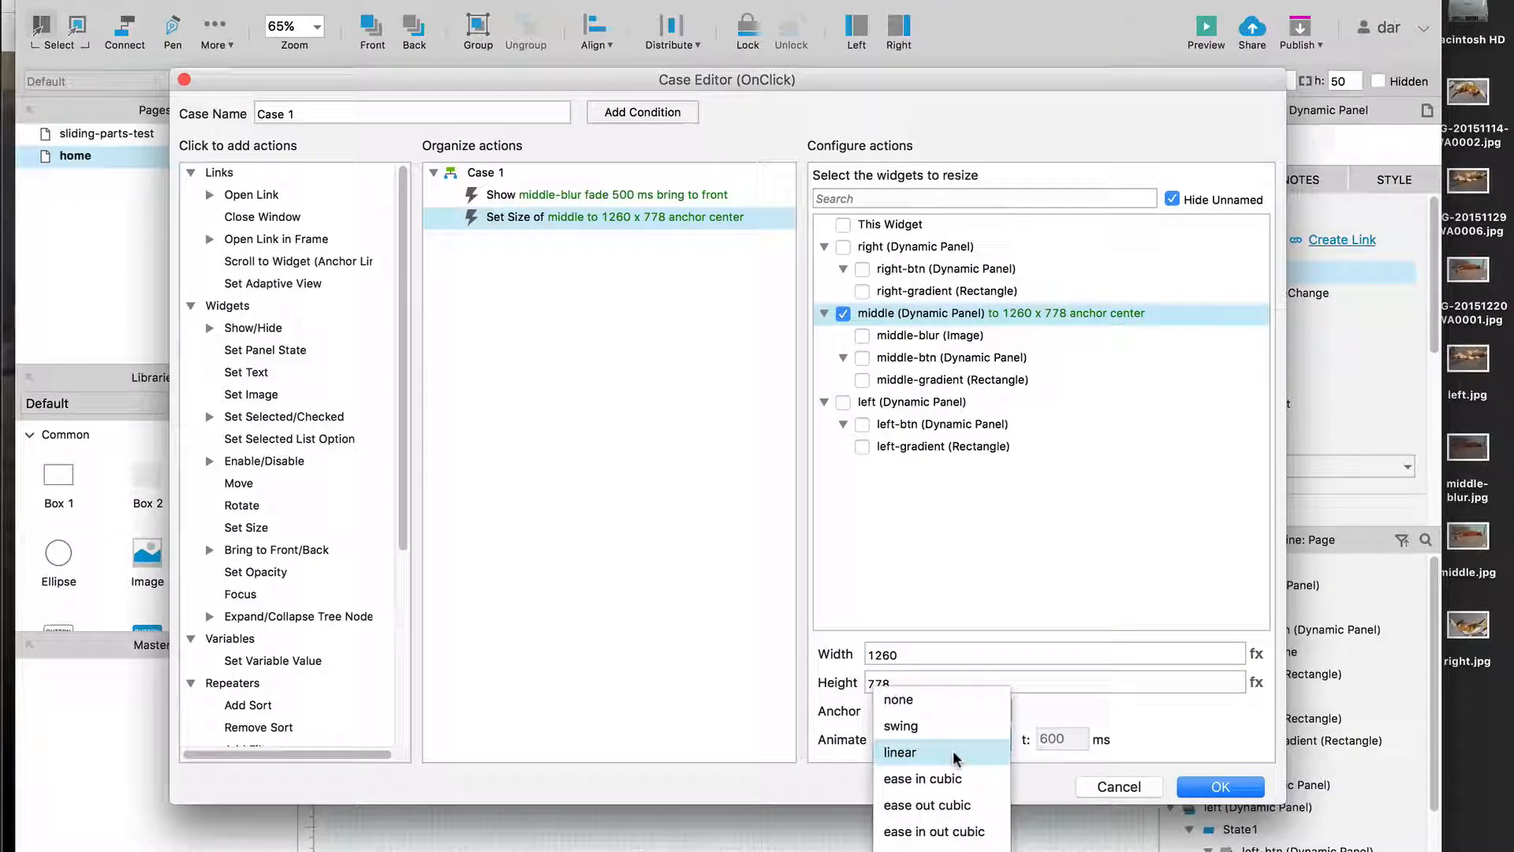
click(955, 755)
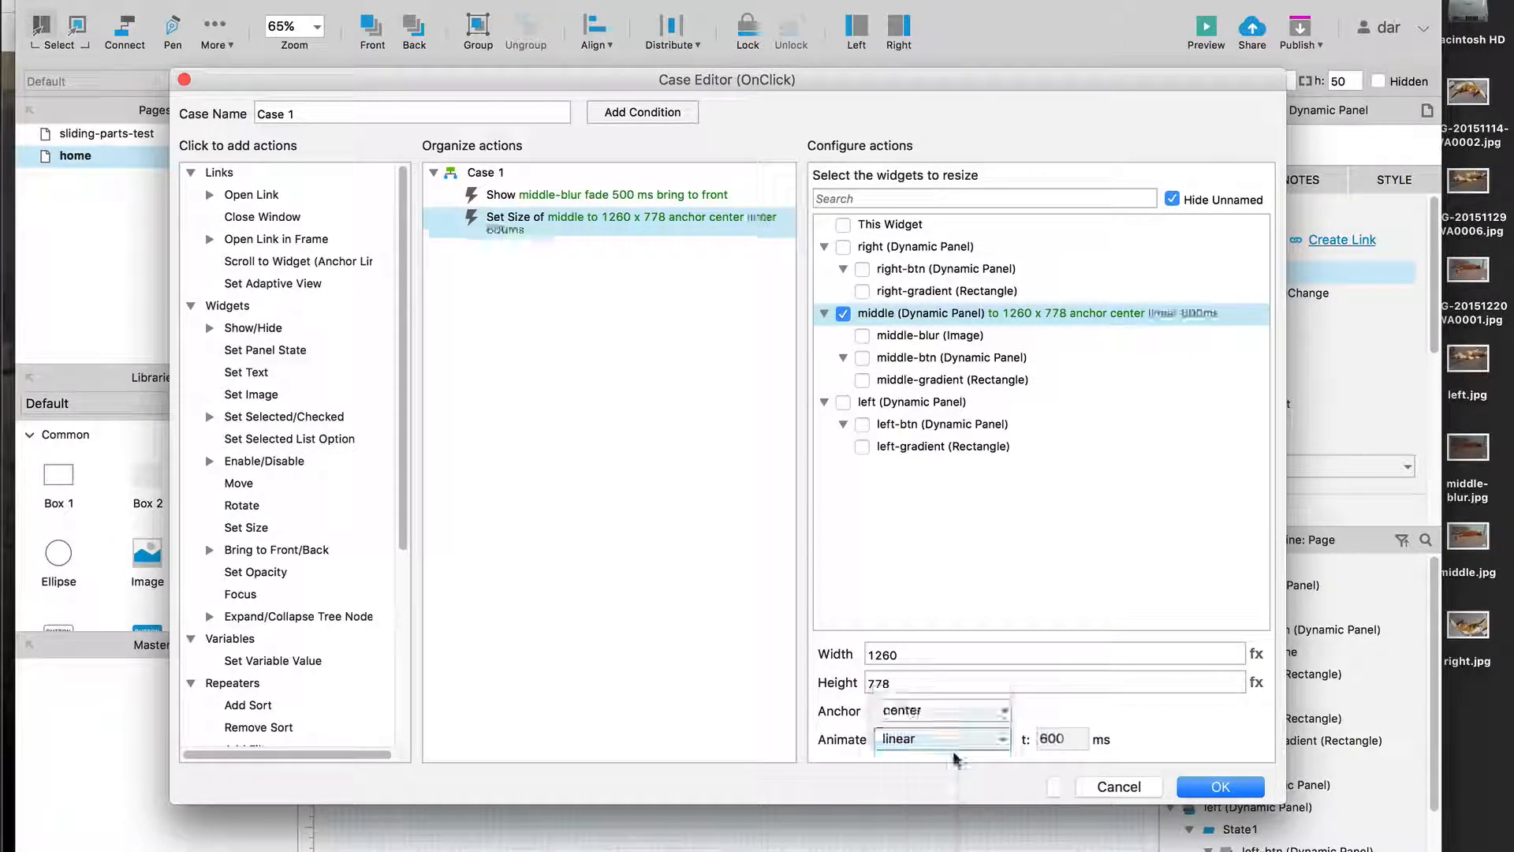
click(1221, 788)
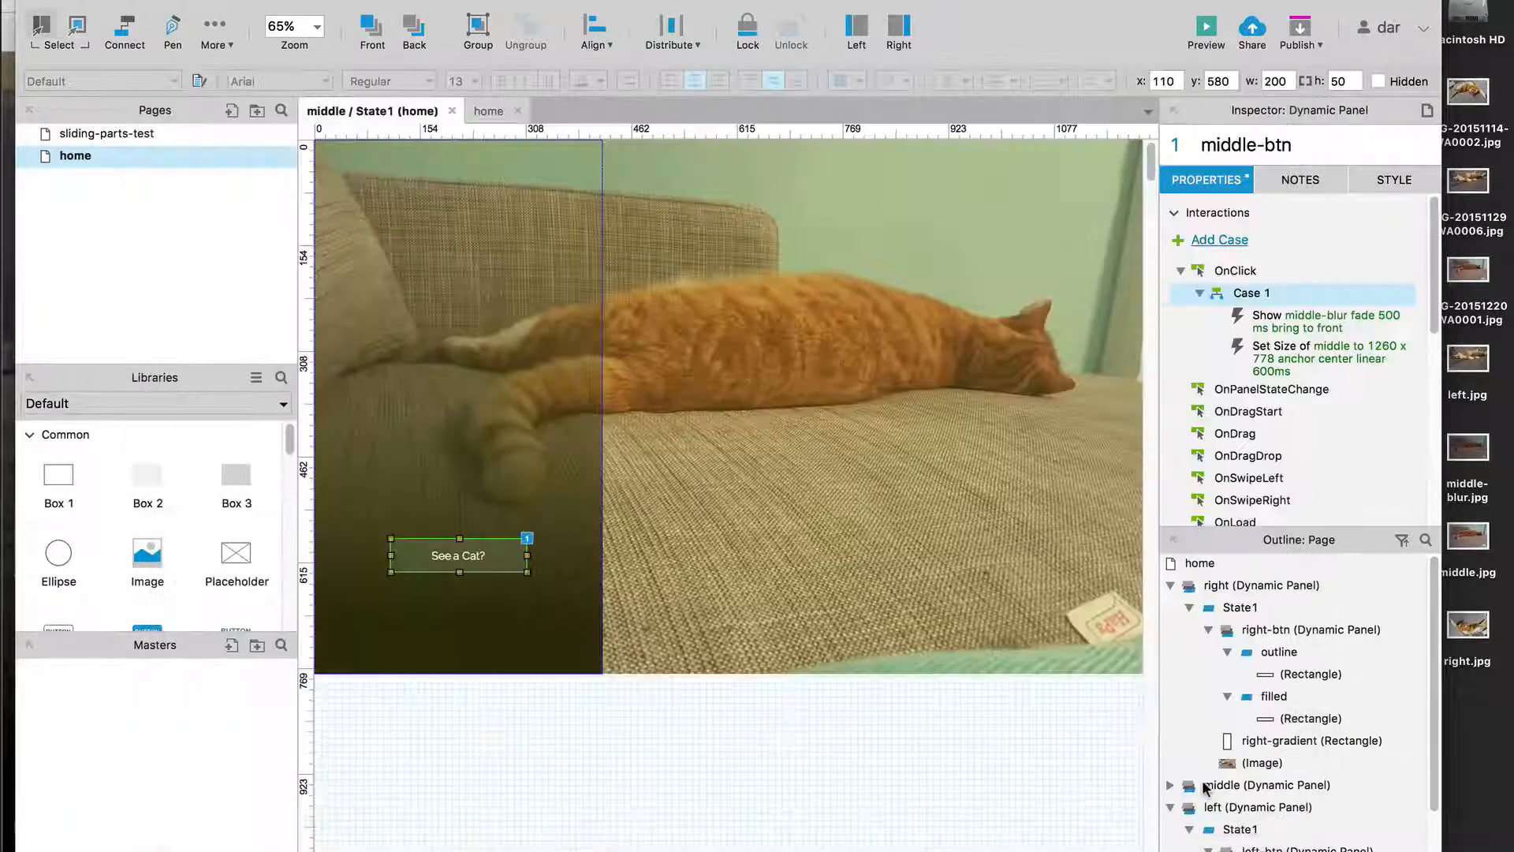
Reload the home preview in the browser, test the middle button's click, and compare the result with the Mercedes-Benz configurator's Uhren page
click(981, 767)
key(super+Tab)
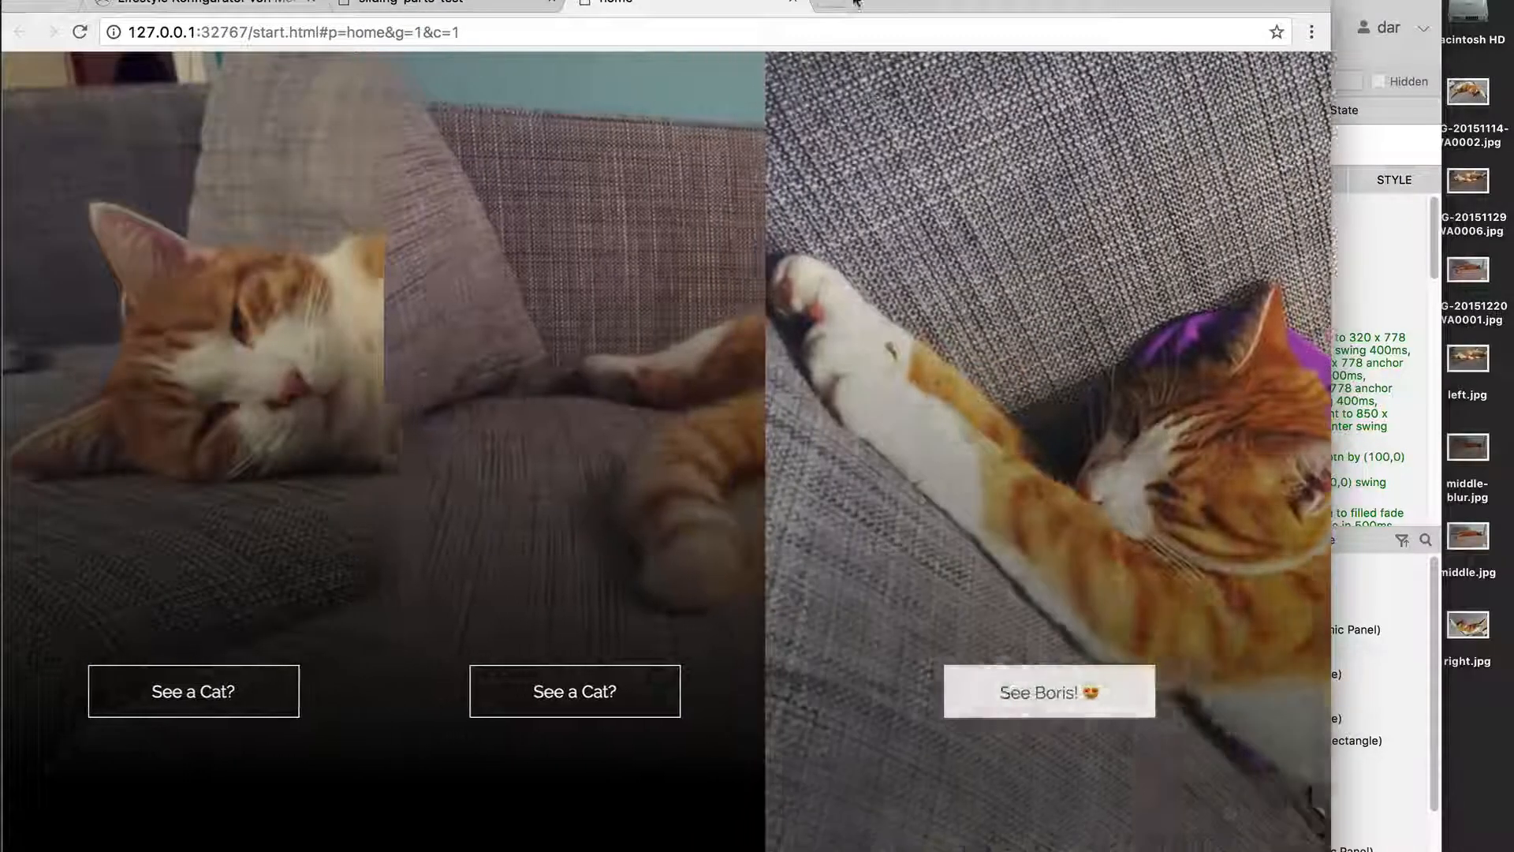
key(super+r)
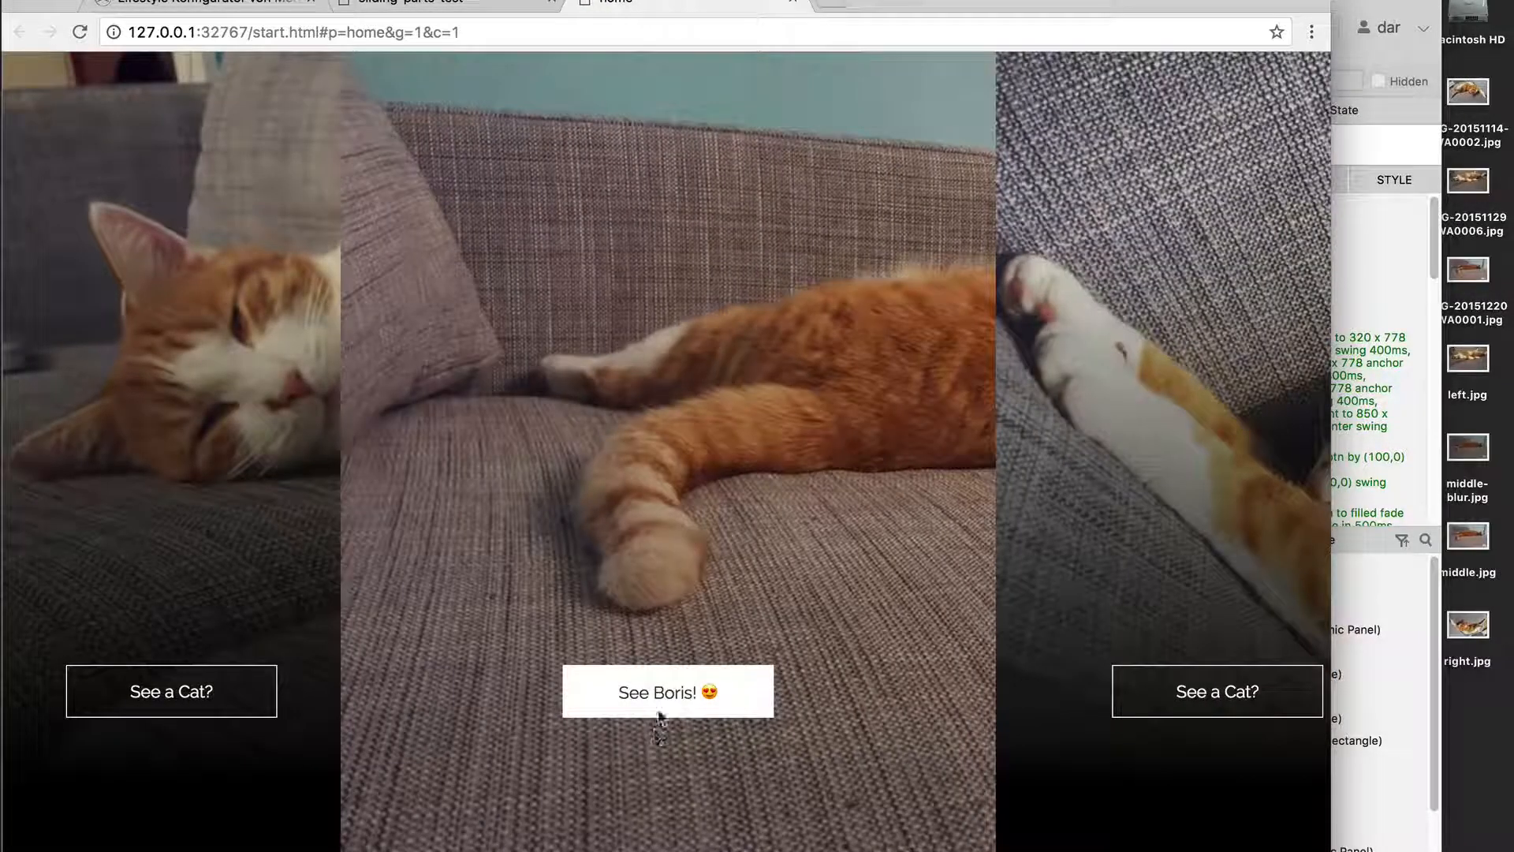
click(664, 704)
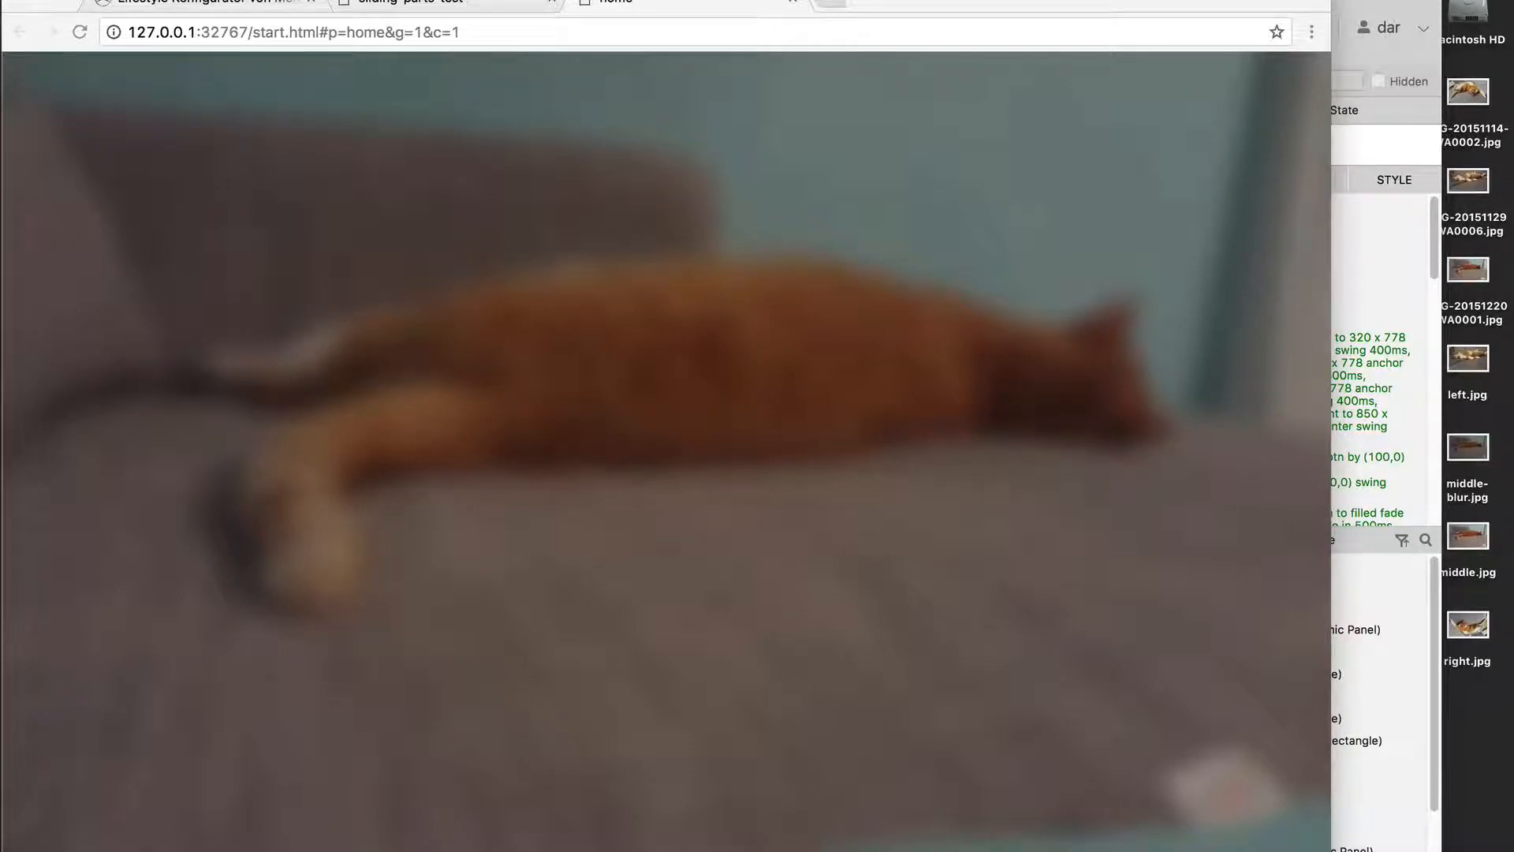
click(230, 2)
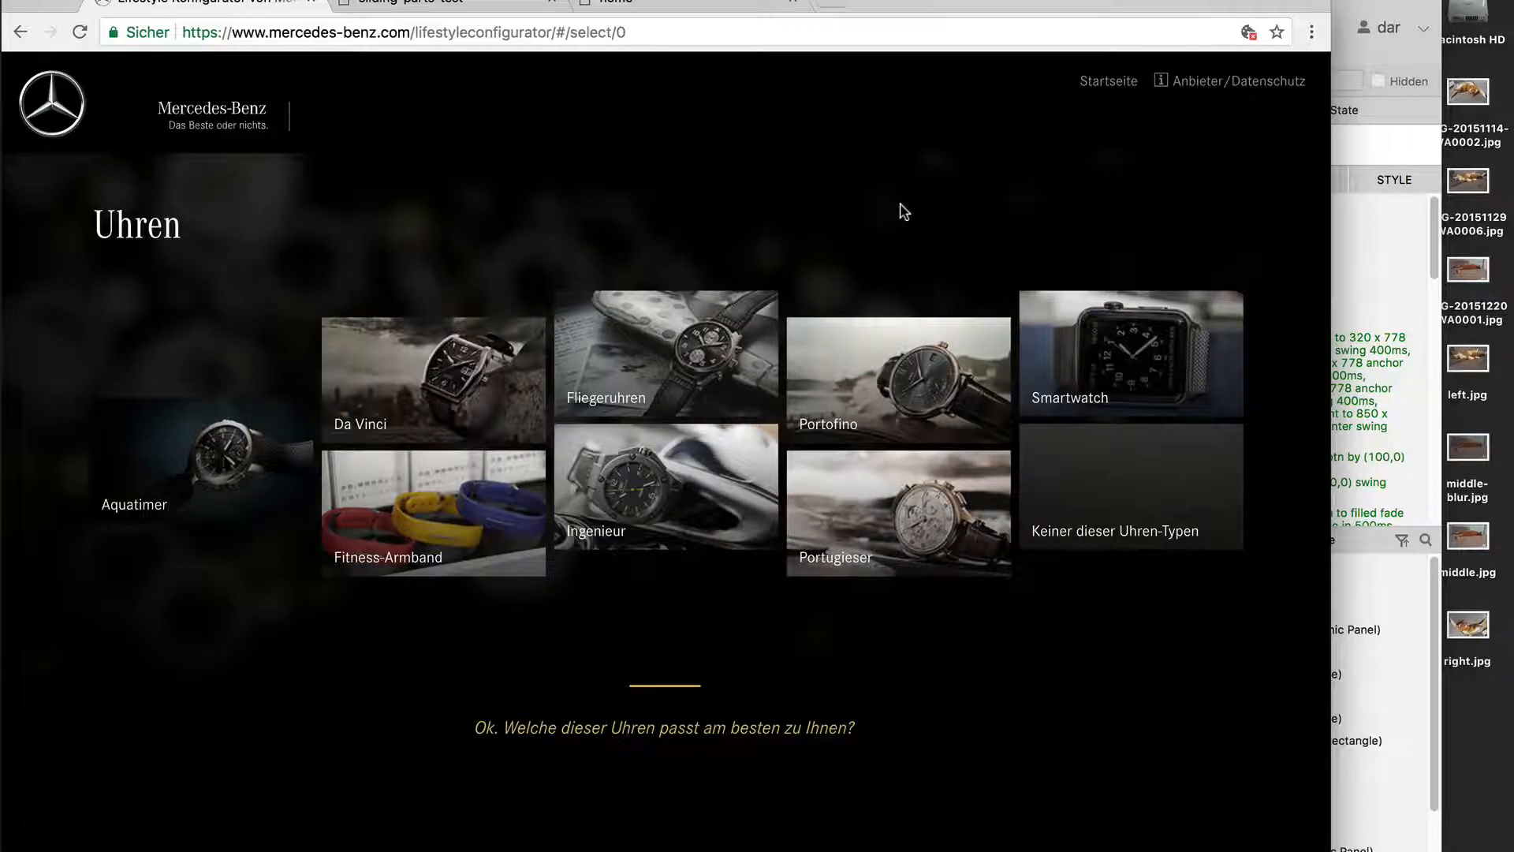
click(733, 6)
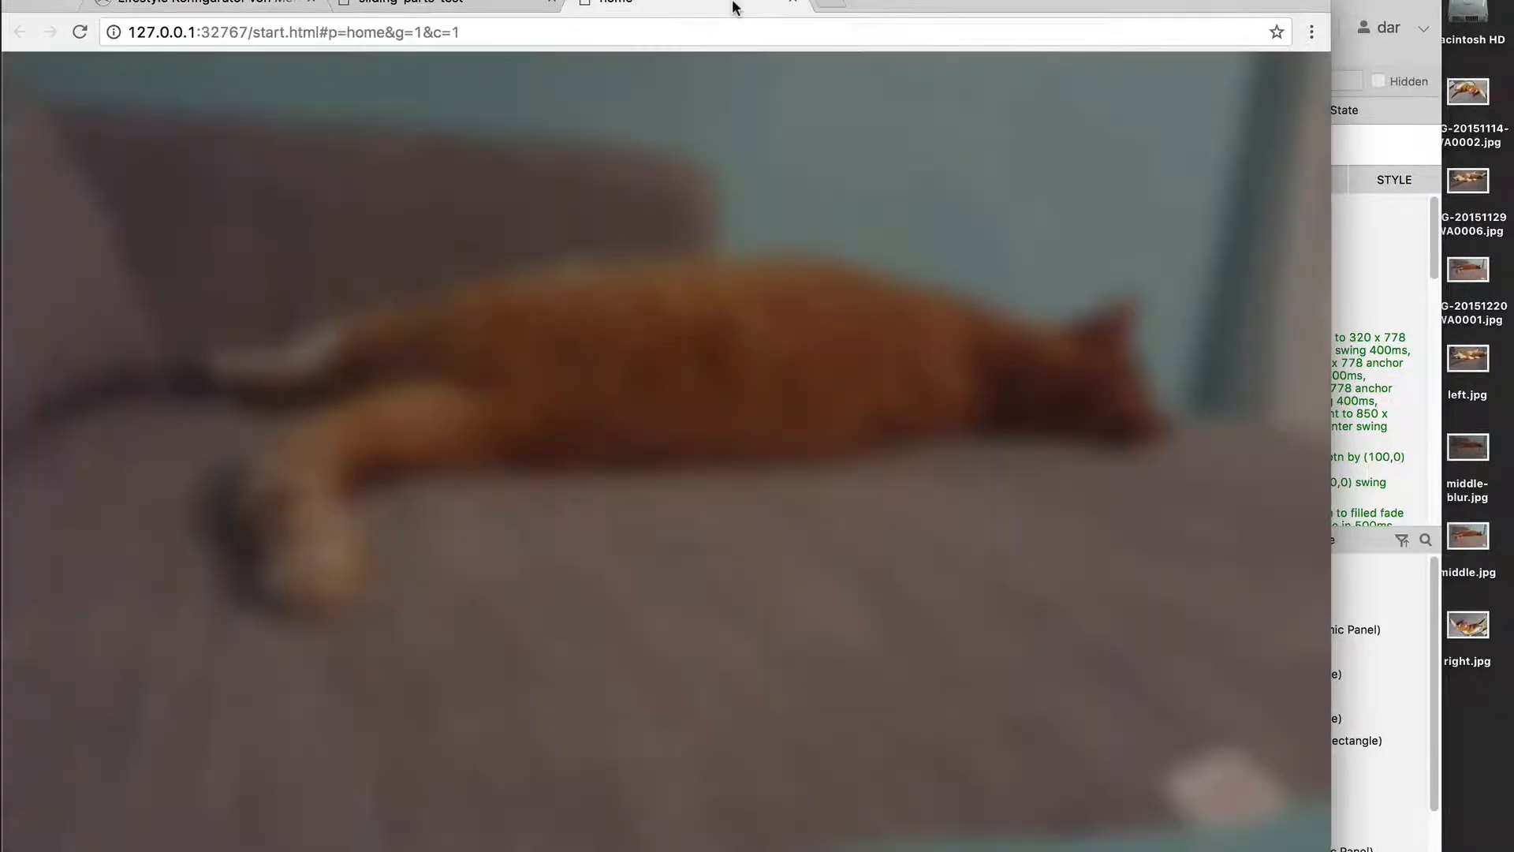